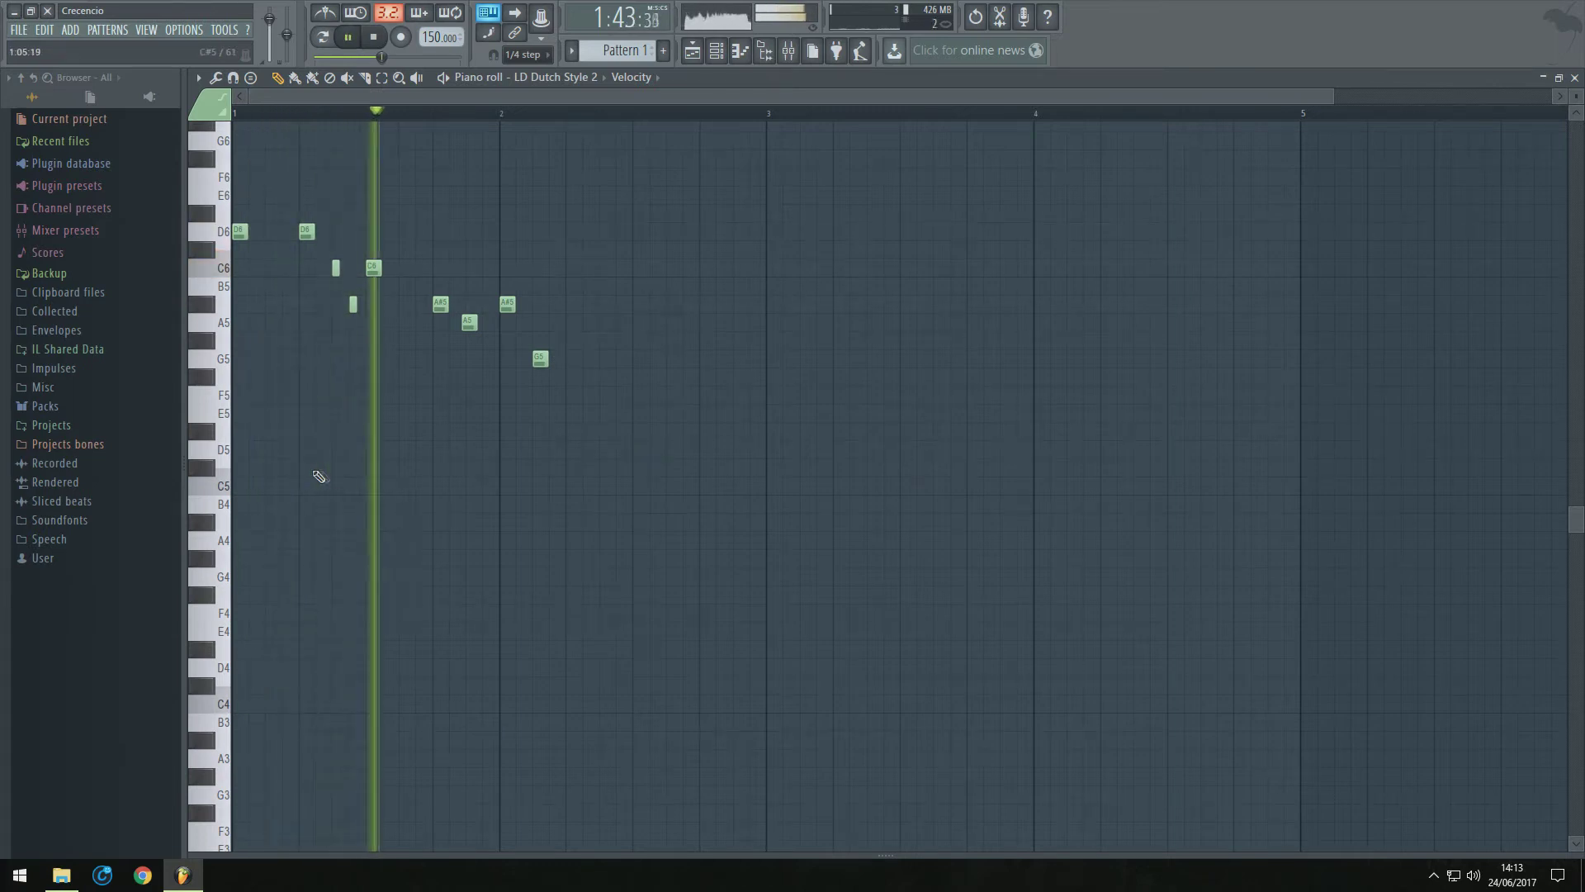
# Try single low notes at A4 and C5 on 1:03 beneath the melody, audition them and remove each one
pyautogui.press('space')
pyautogui.moveTo(270, 499); pyautogui.dragTo(273, 510)
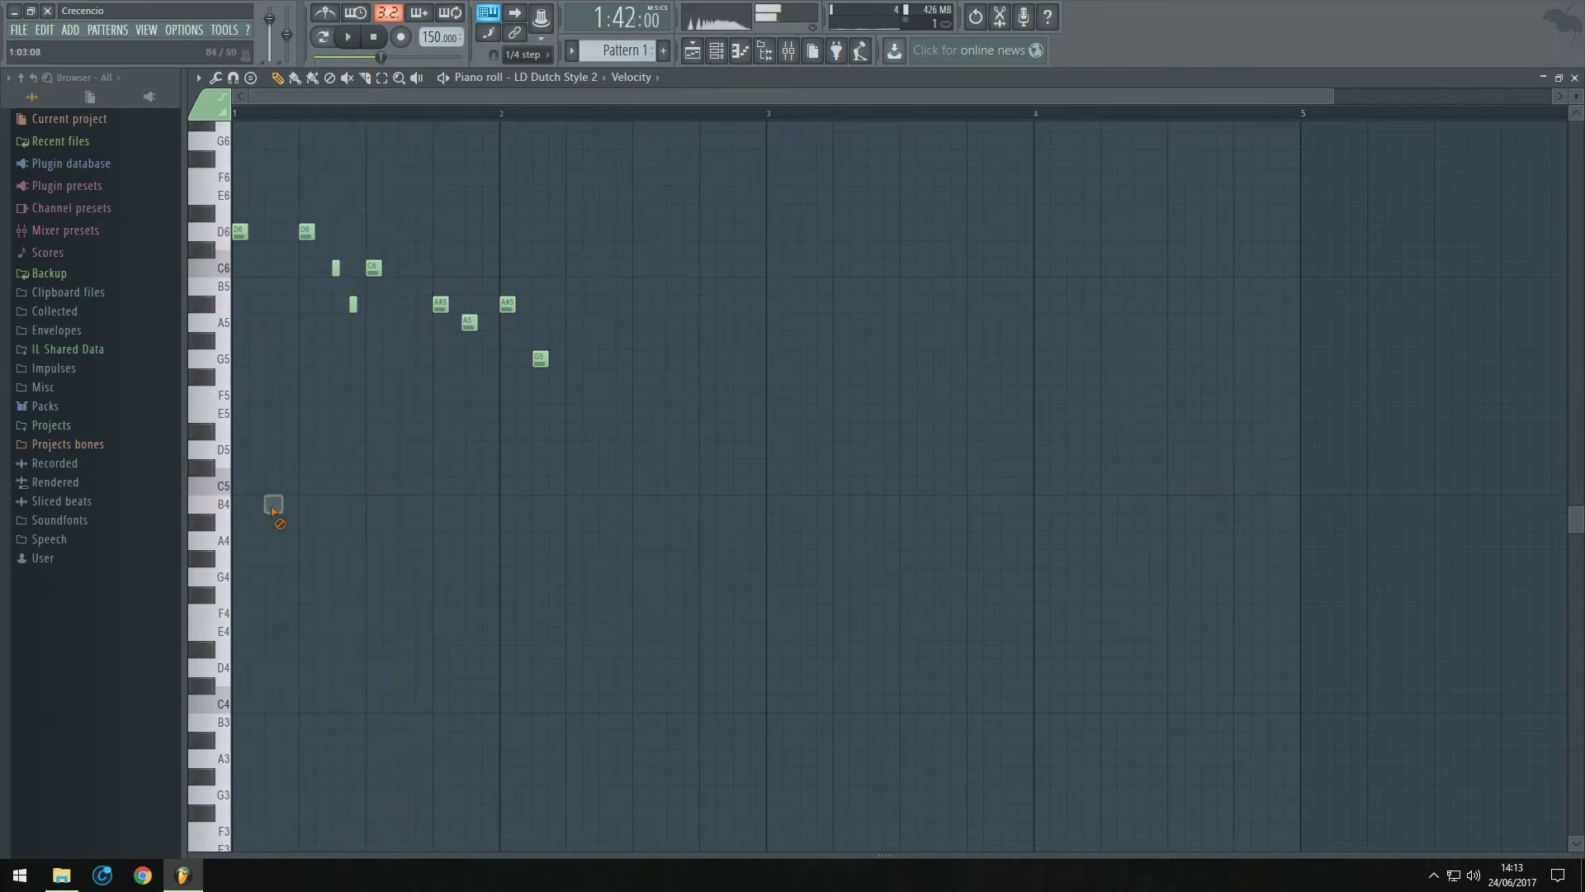
pyautogui.press('w')
pyautogui.press('e')
pyautogui.press('n')
pyautogui.press('w')
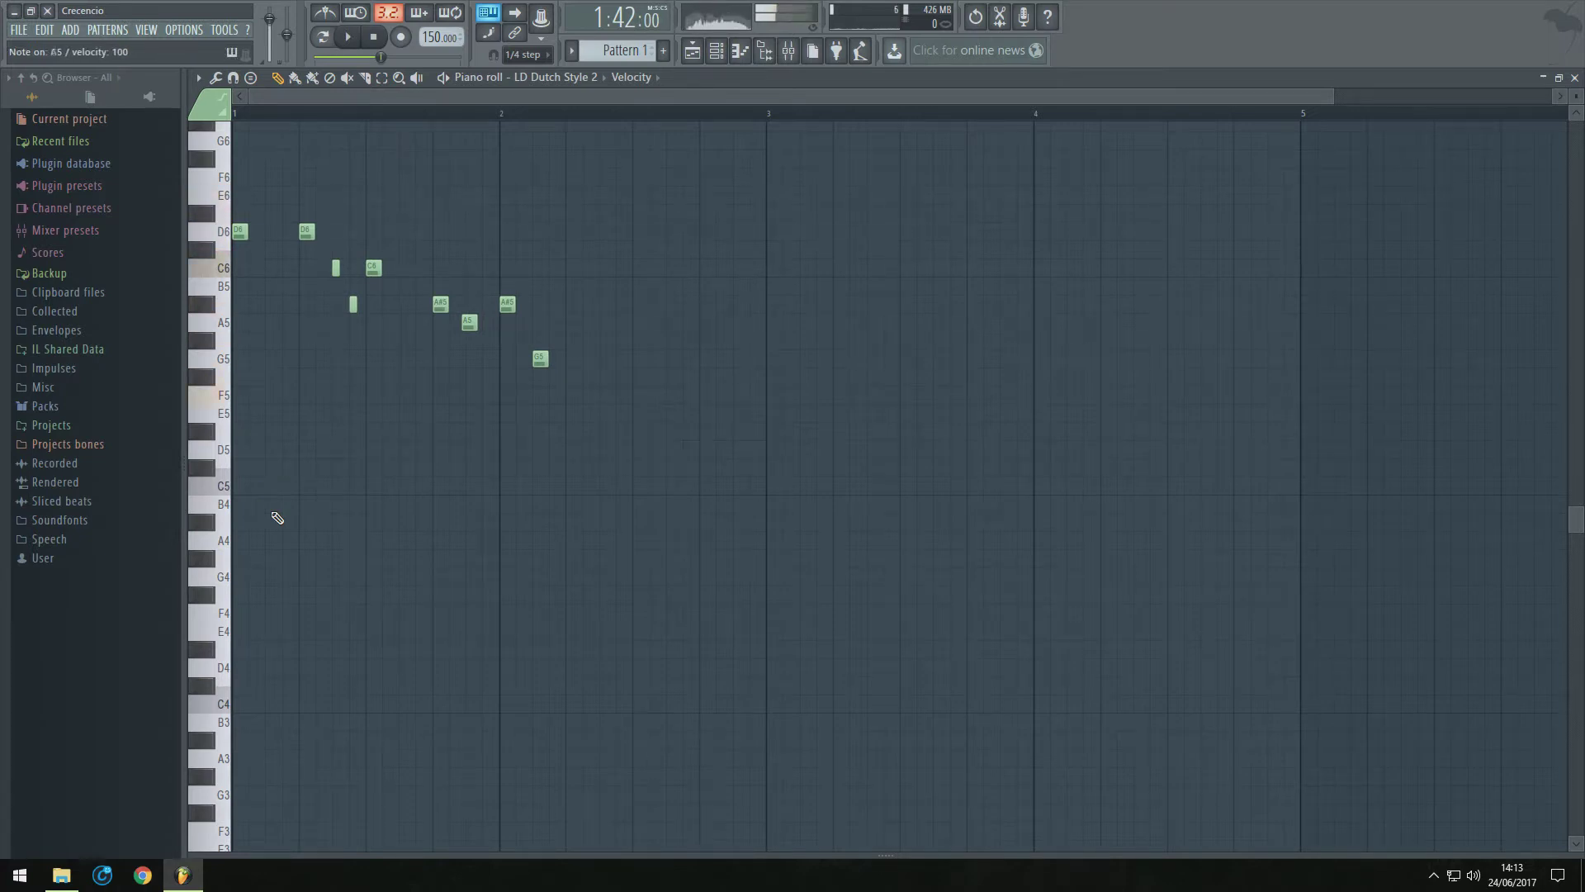
pyautogui.press('n')
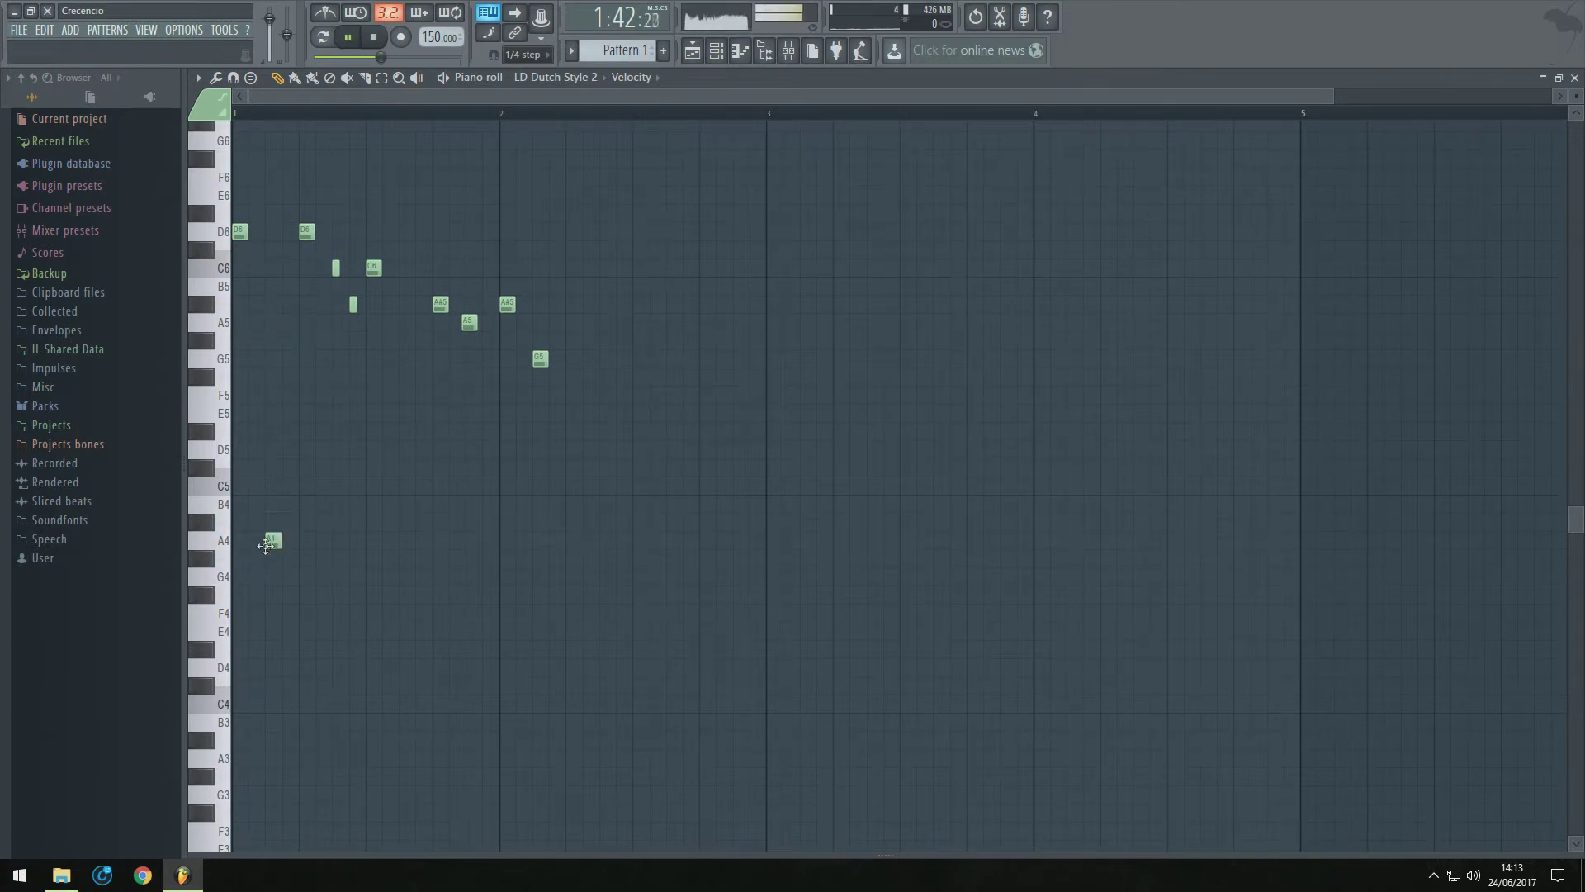
pyautogui.rightClick(269, 541)
pyautogui.press('space')
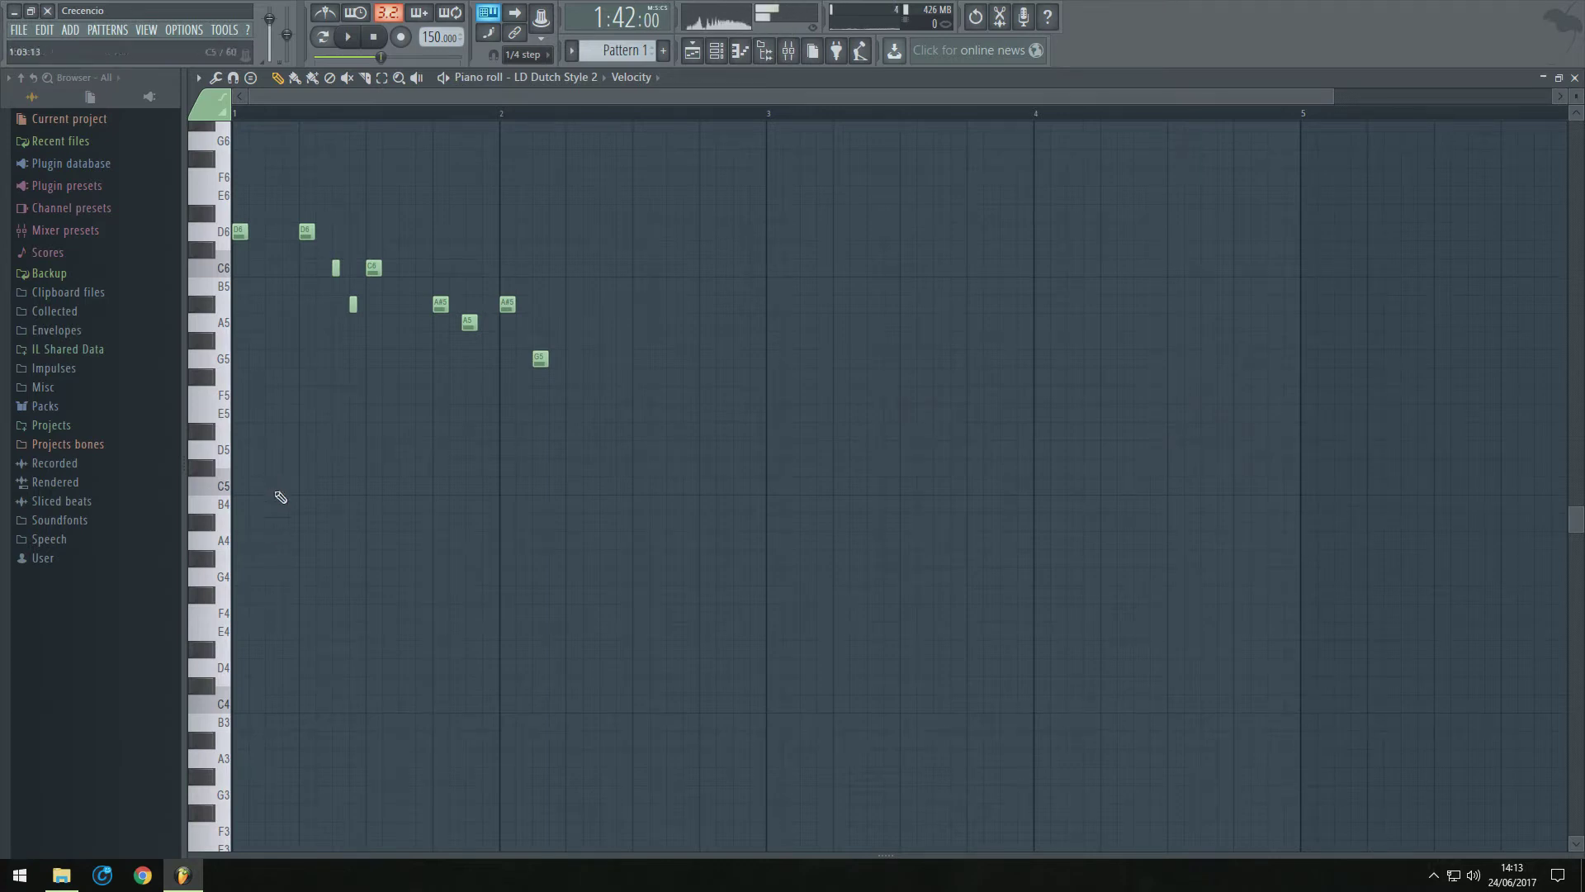
pyautogui.moveTo(277, 487); pyautogui.dragTo(266, 485)
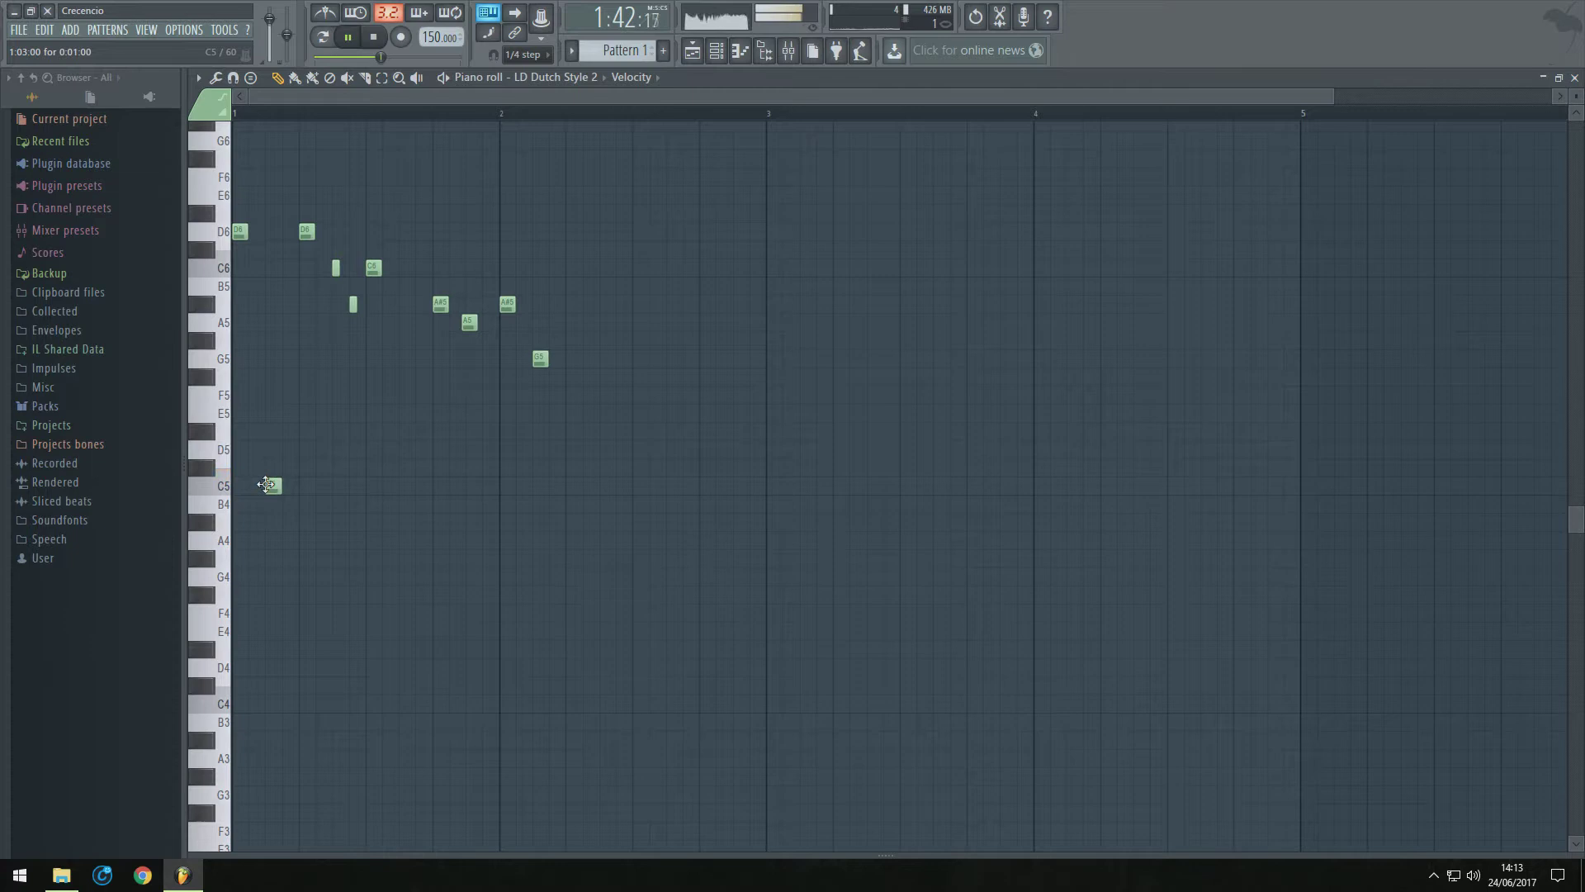
pyautogui.rightClick(269, 487)
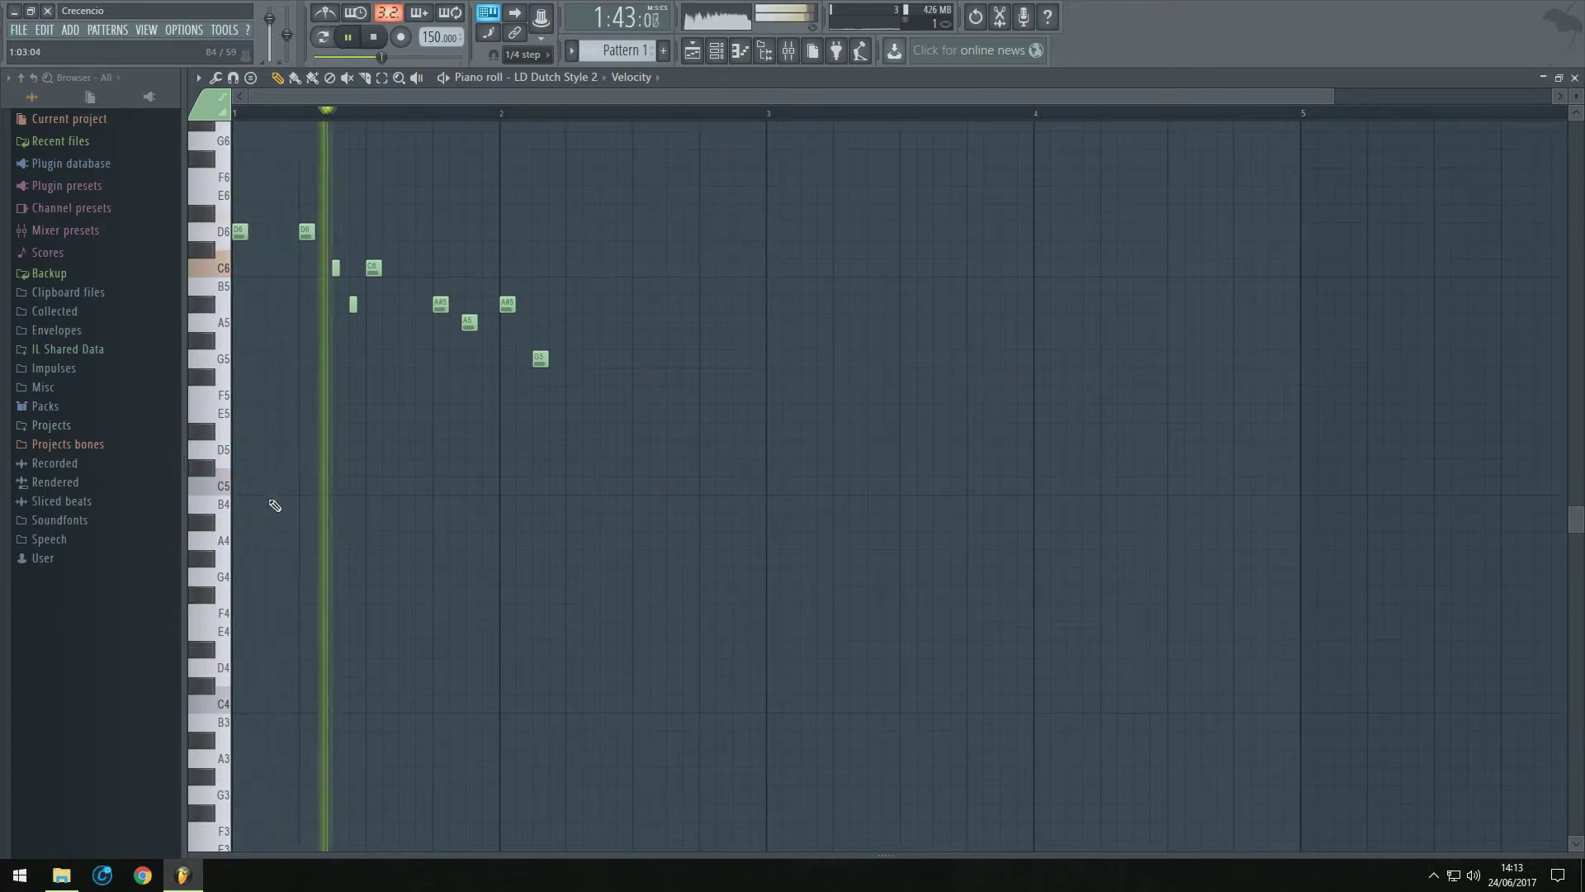
pyautogui.press('space')
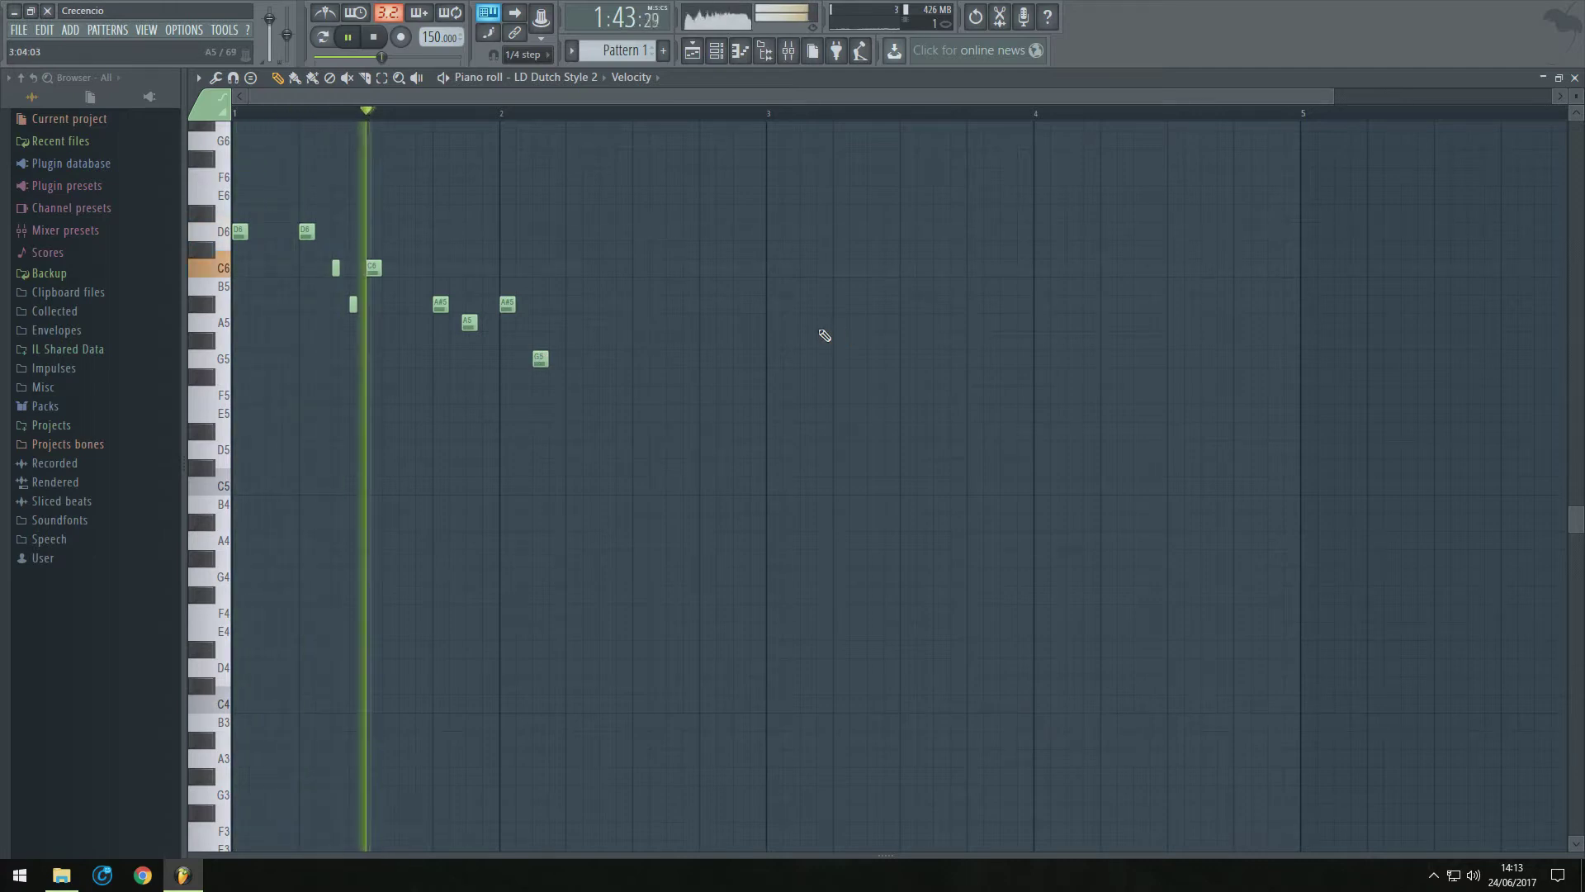
# Switch playback to pattern mode and audition the melody from the start
pyautogui.press('space')
pyautogui.click(323, 36)
pyautogui.press('space')
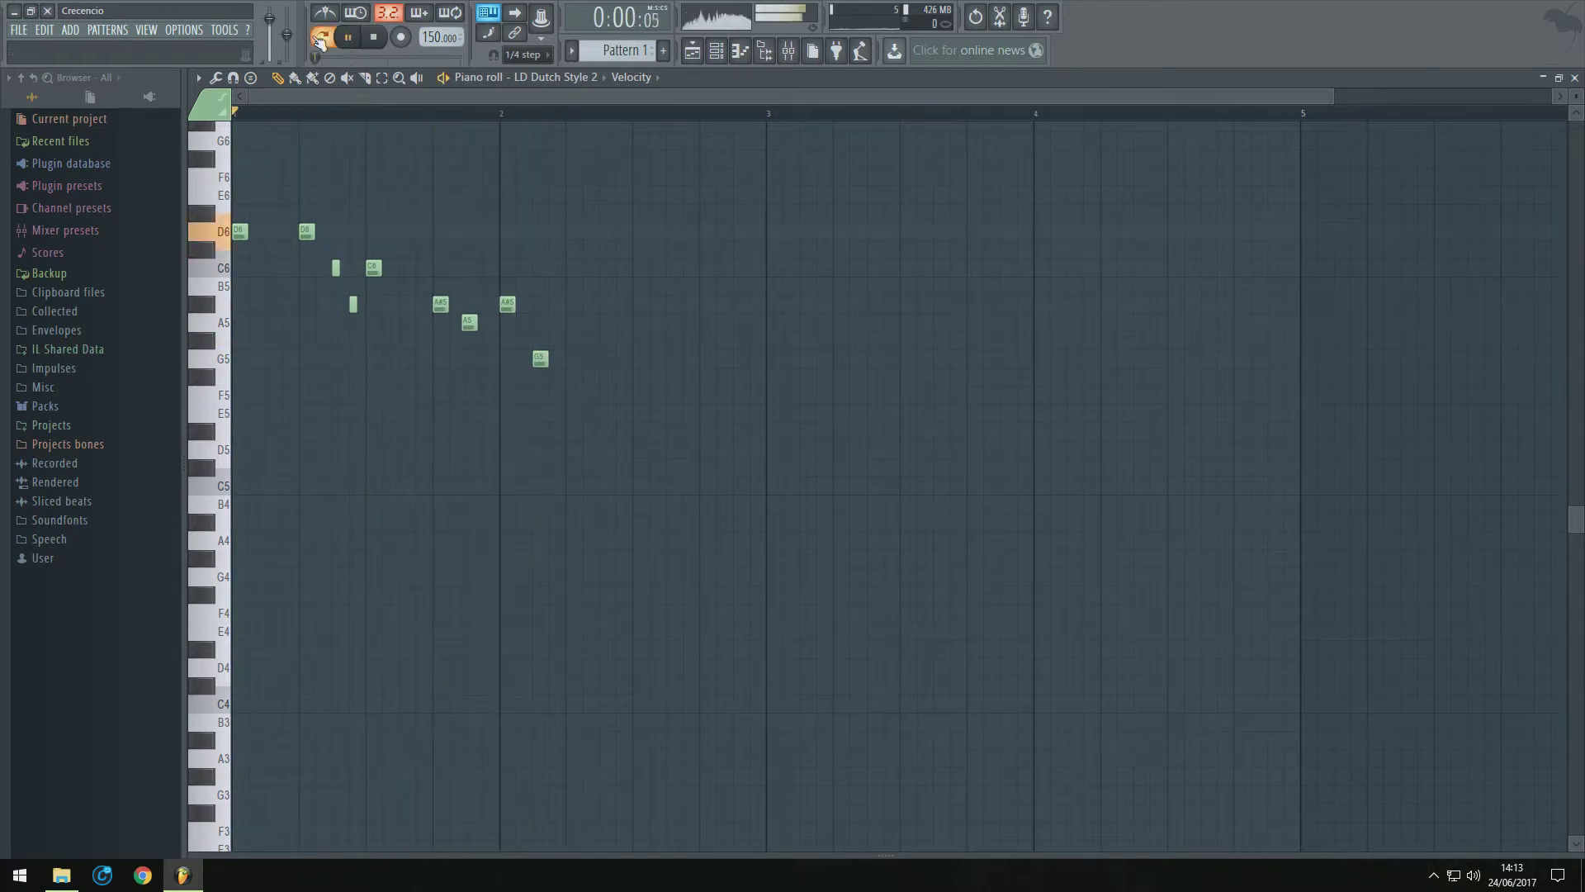
pyautogui.press('space')
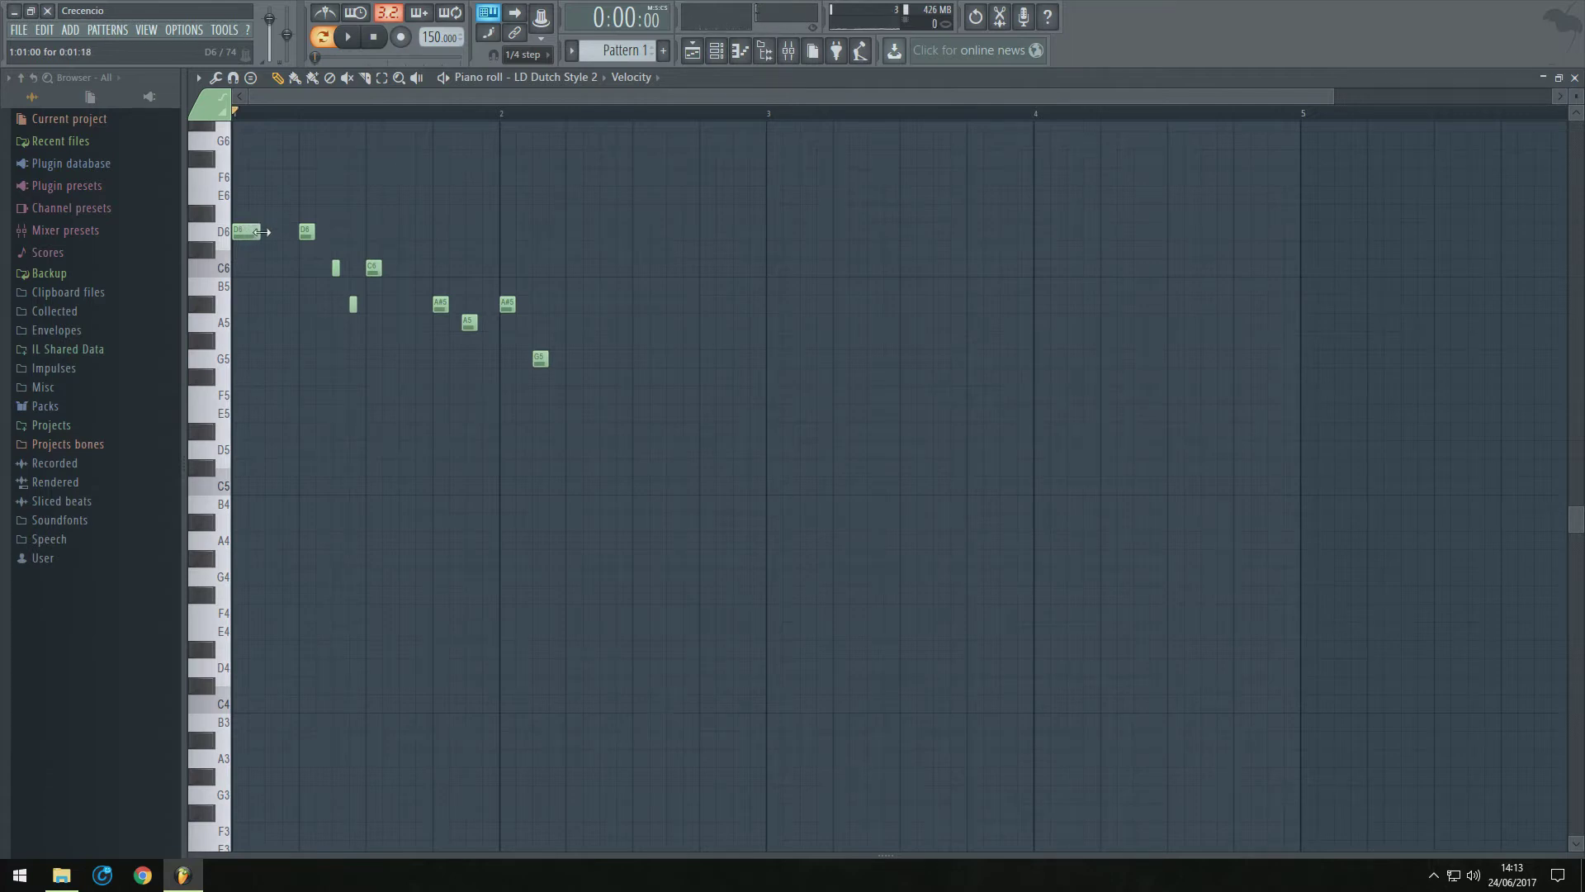
# Lengthen the D6, C6, A#5 and A5 melody notes in bars 1 and 2 to 0:01:18, keeping the two short passing notes
pyautogui.moveTo(313, 234); pyautogui.dragTo(471, 326)
pyautogui.press('space')
pyautogui.press('space')
pyautogui.press('space')
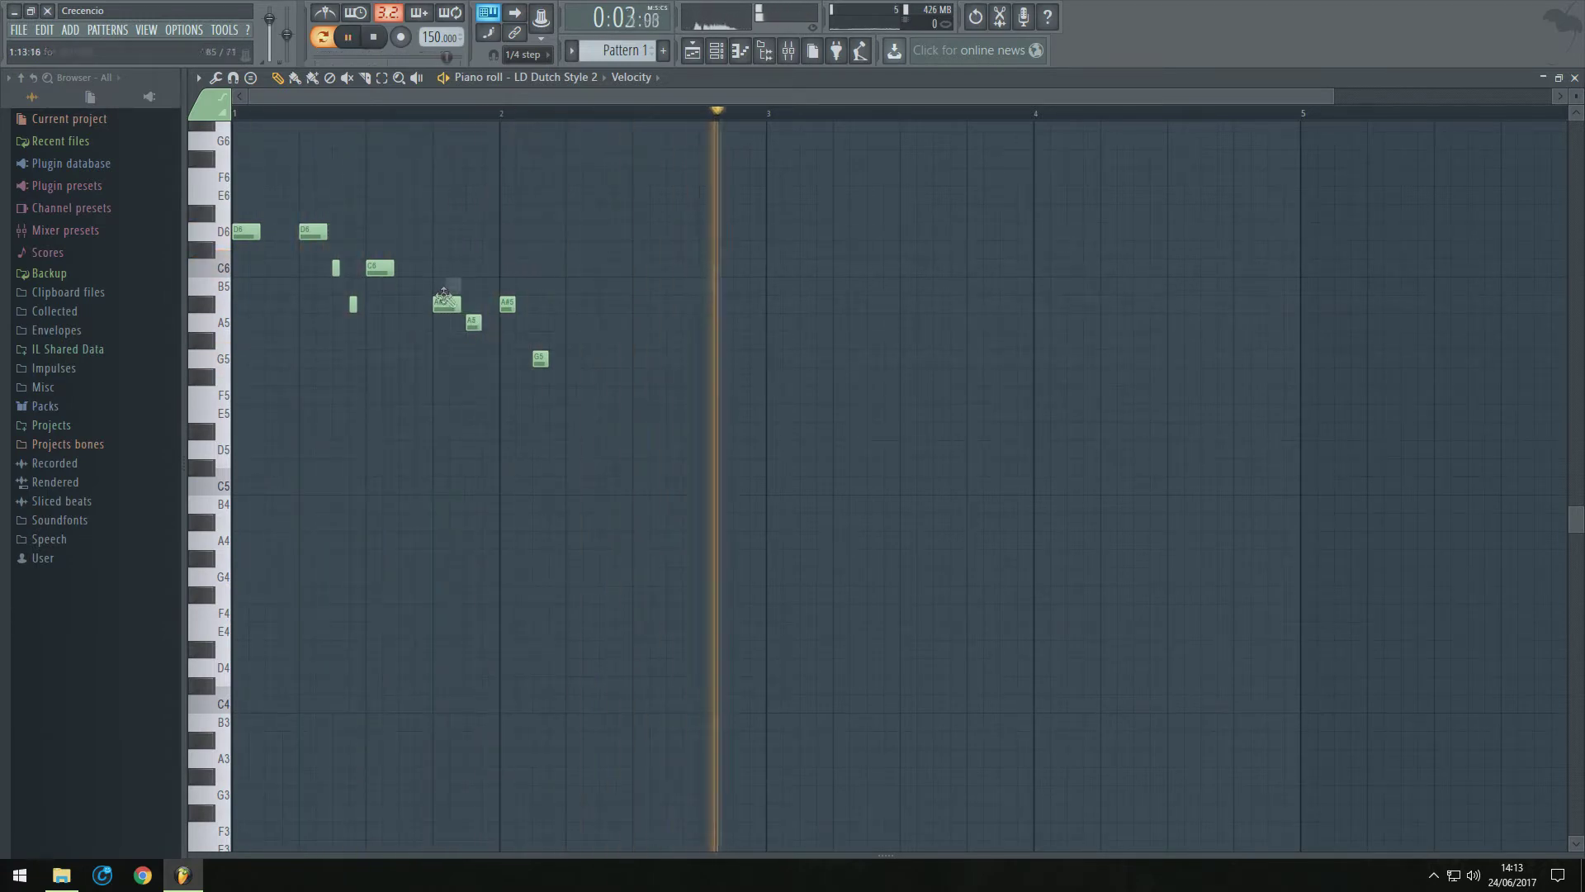
pyautogui.moveTo(480, 322); pyautogui.dragTo(529, 304)
# Replace the short G5 at 2:03 with a 0:01:18 note, add another G5 at 2:07 and audition the pattern
pyautogui.rightClick(538, 359)
pyautogui.click(544, 360)
pyautogui.press('space')
pyautogui.click(605, 358)
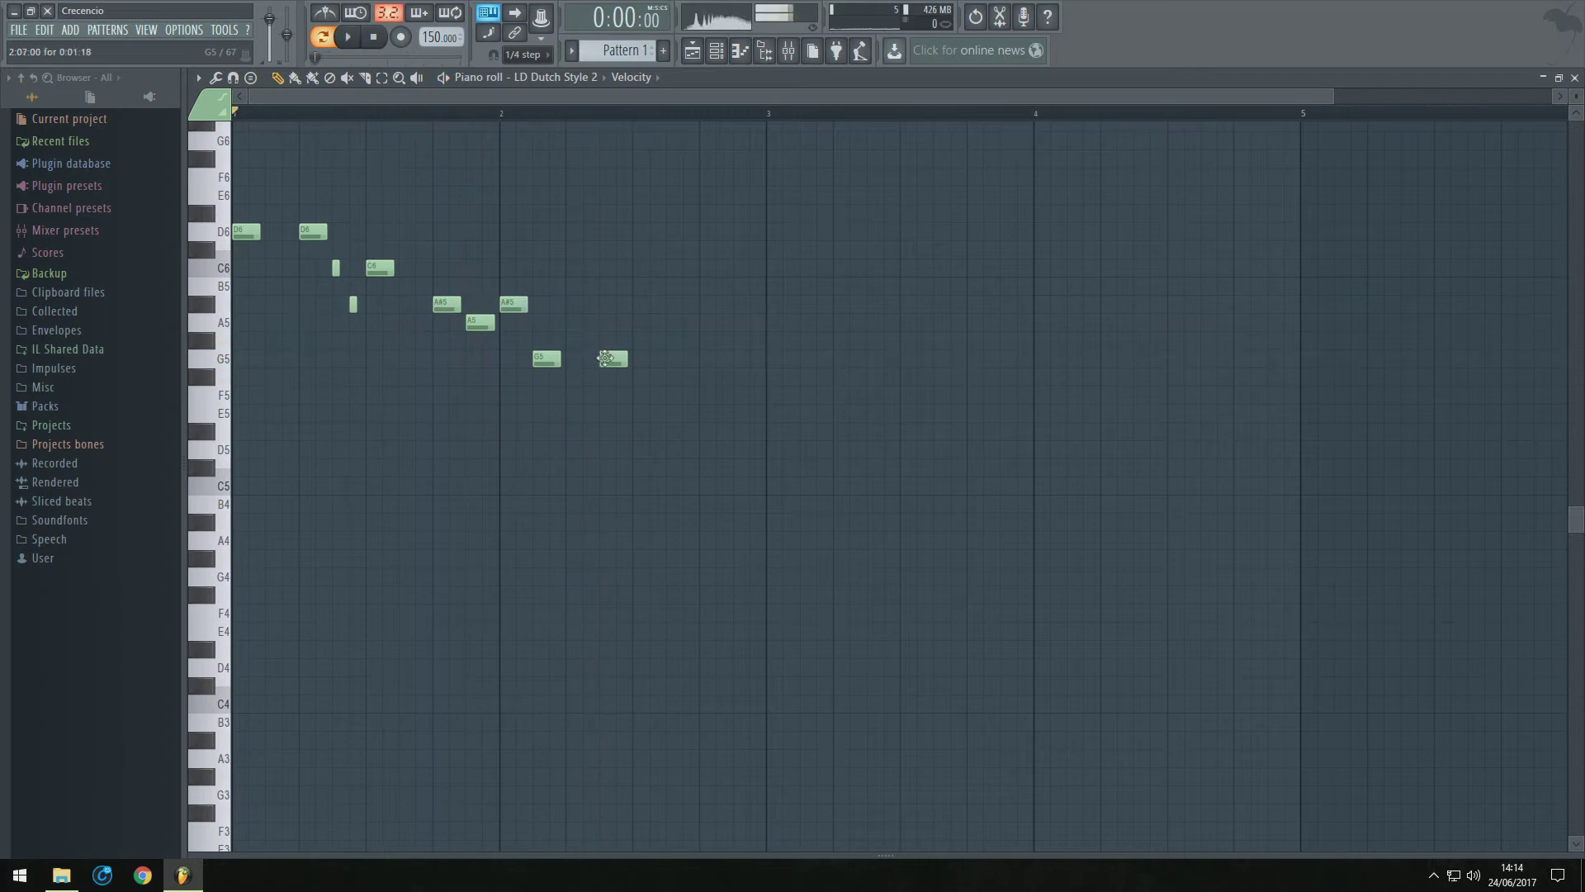
pyautogui.rightClick(685, 360)
pyautogui.press('space')
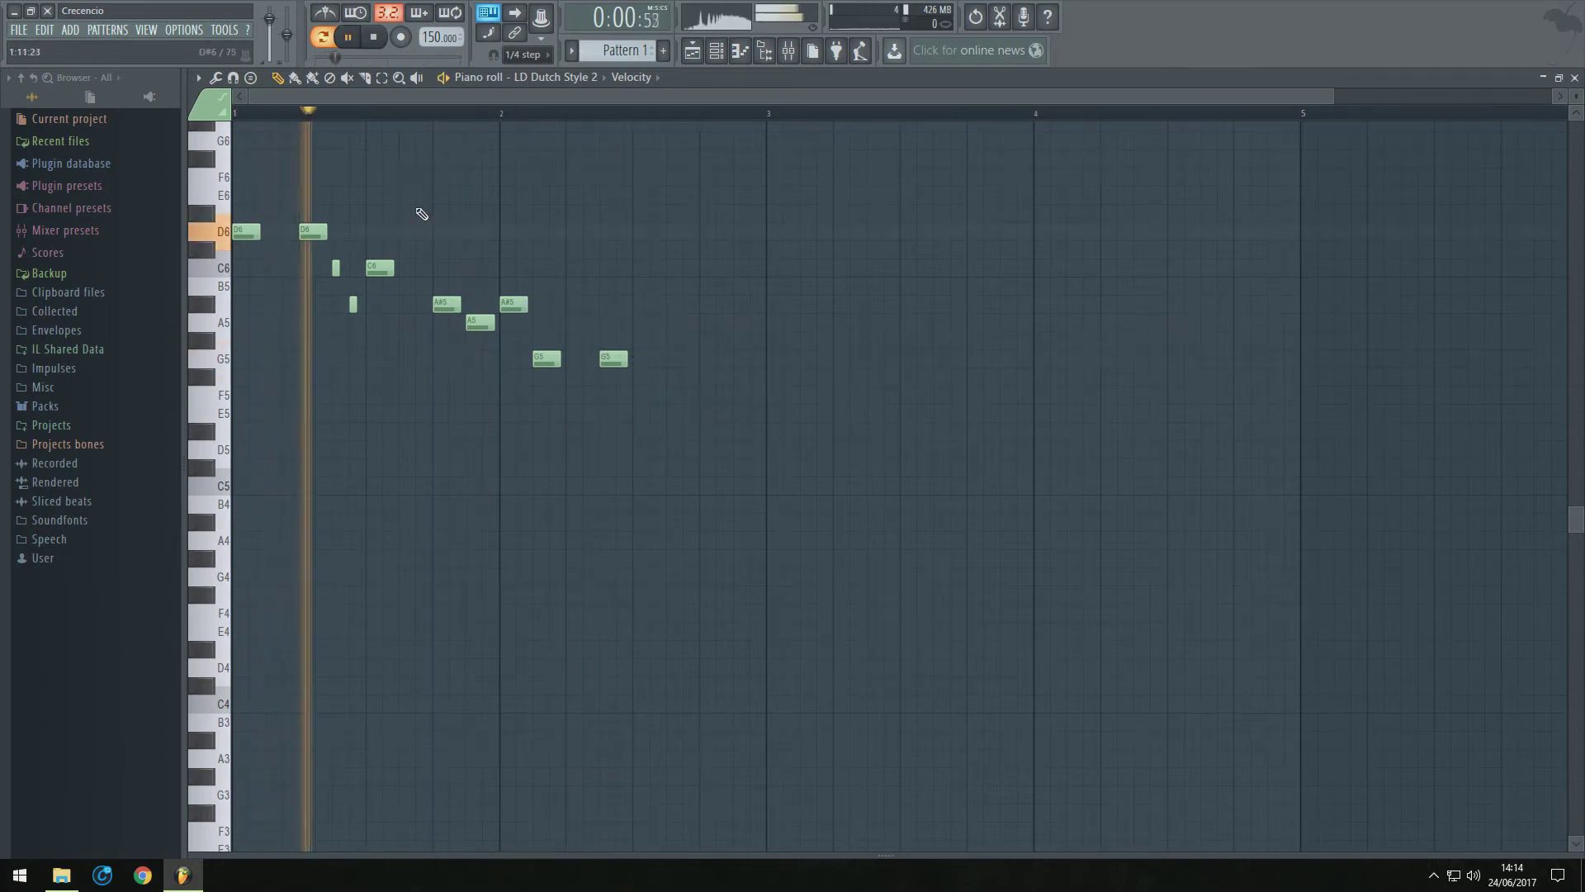
pyautogui.press('space')
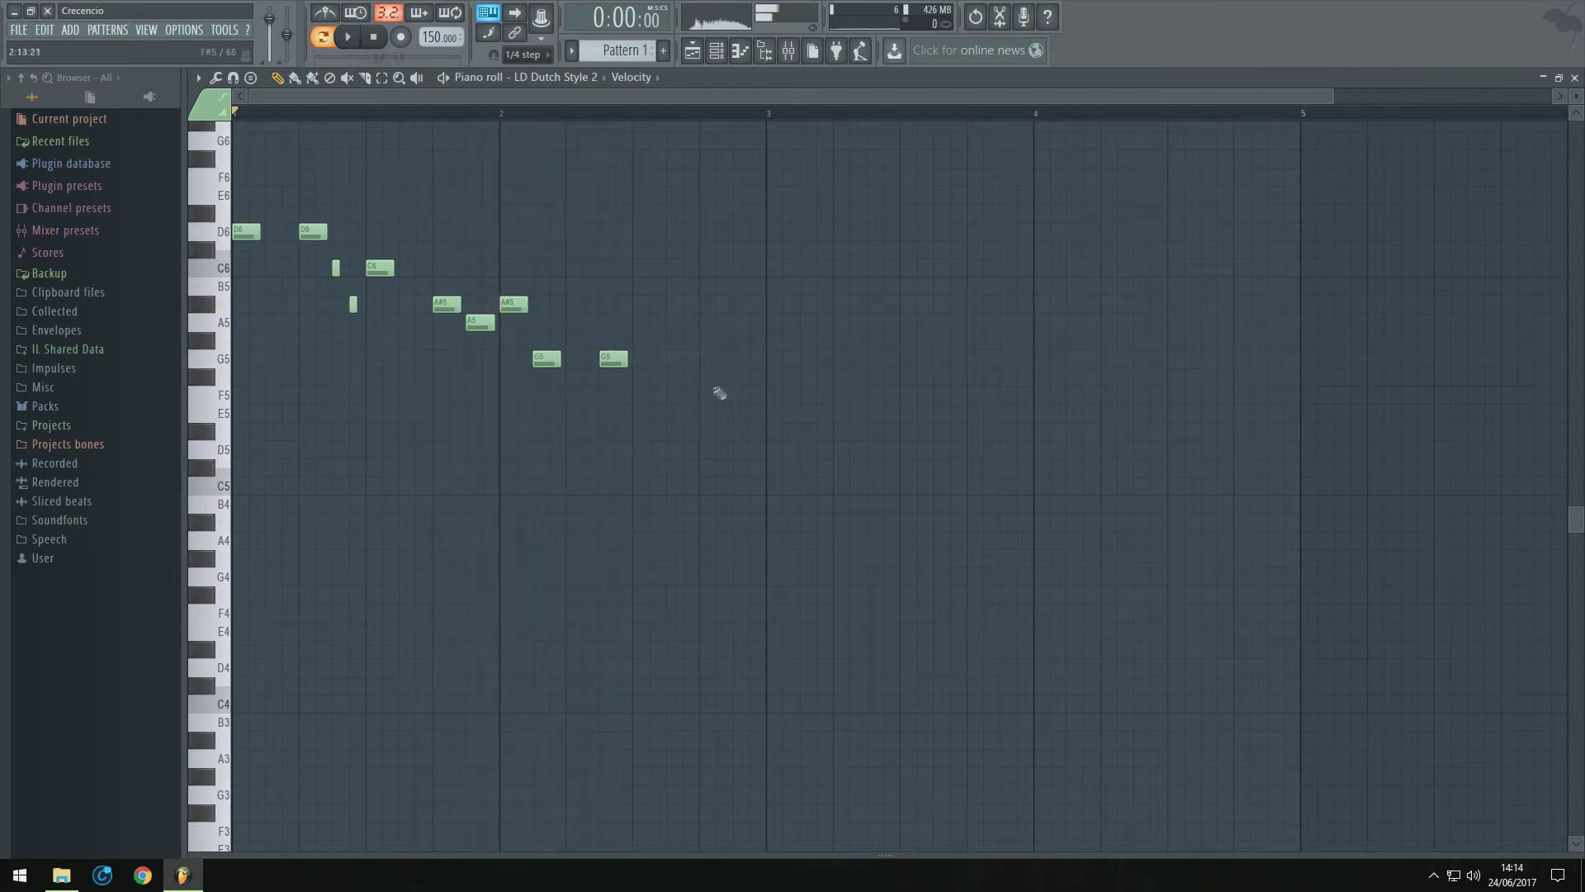
# Continue the melody with G5, D#5 and A#5 at 2:11, 2:13 and 2:15 plus A5 at 3:01, and audition it
pyautogui.click(672, 360)
pyautogui.click(708, 449)
pyautogui.rightClick(709, 451)
pyautogui.click(710, 431)
pyautogui.moveTo(741, 362); pyautogui.dragTo(743, 288)
pyautogui.click(778, 323)
pyautogui.press('space')
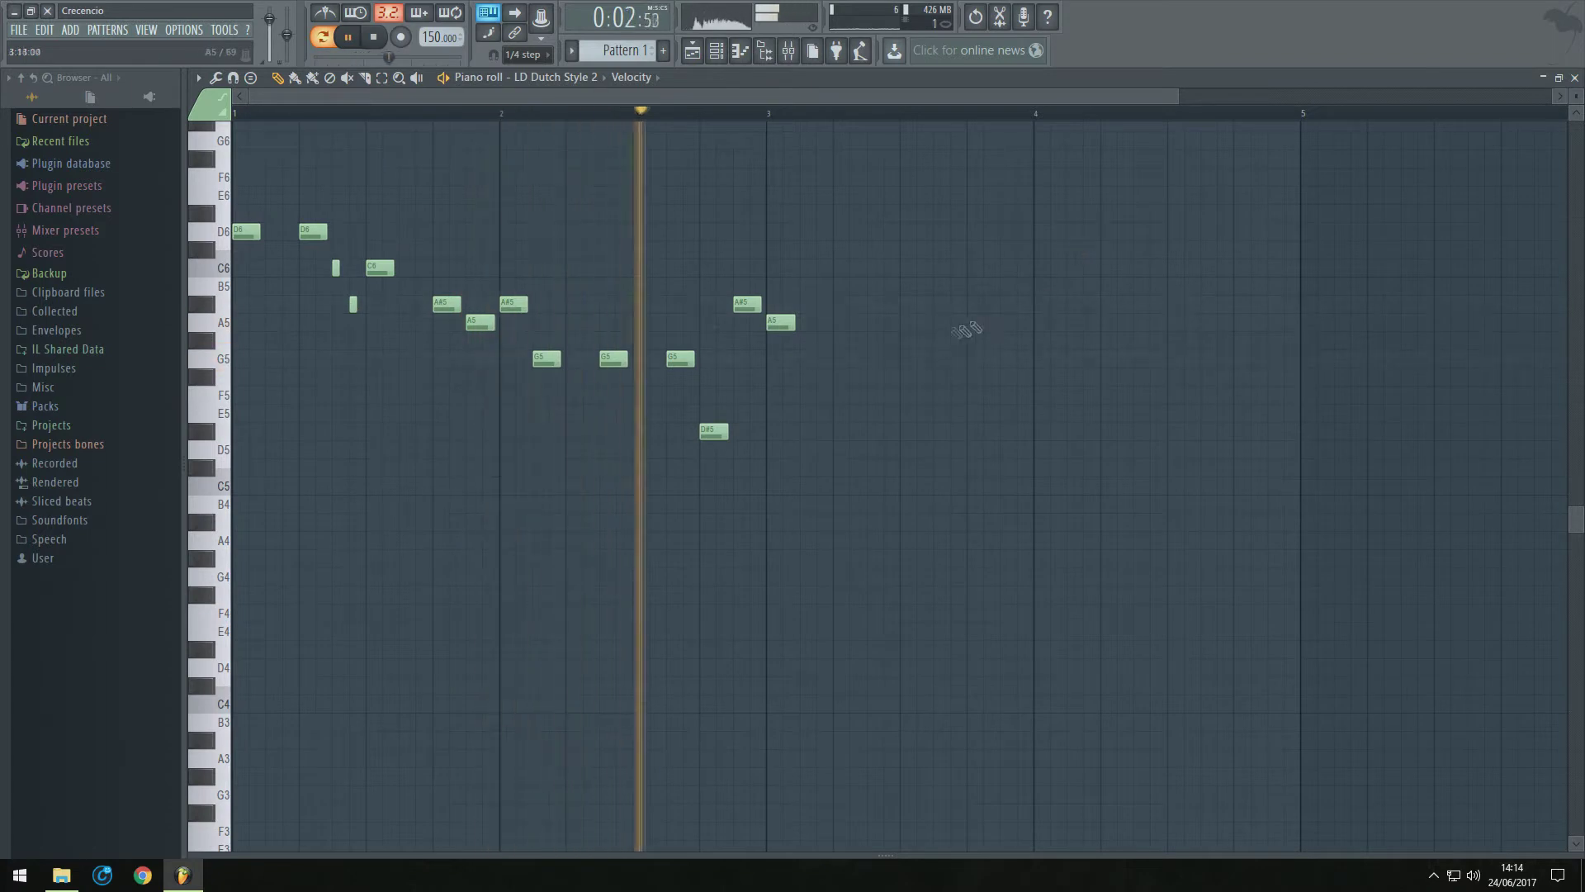
# Extend bar 3 with a C6 at 3:05, short A5 and G5 notes at 3:07 and 3:08, and an F5 at 3:09
pyautogui.press('space')
pyautogui.moveTo(805, 304); pyautogui.dragTo(805, 266)
pyautogui.rightClick(808, 268)
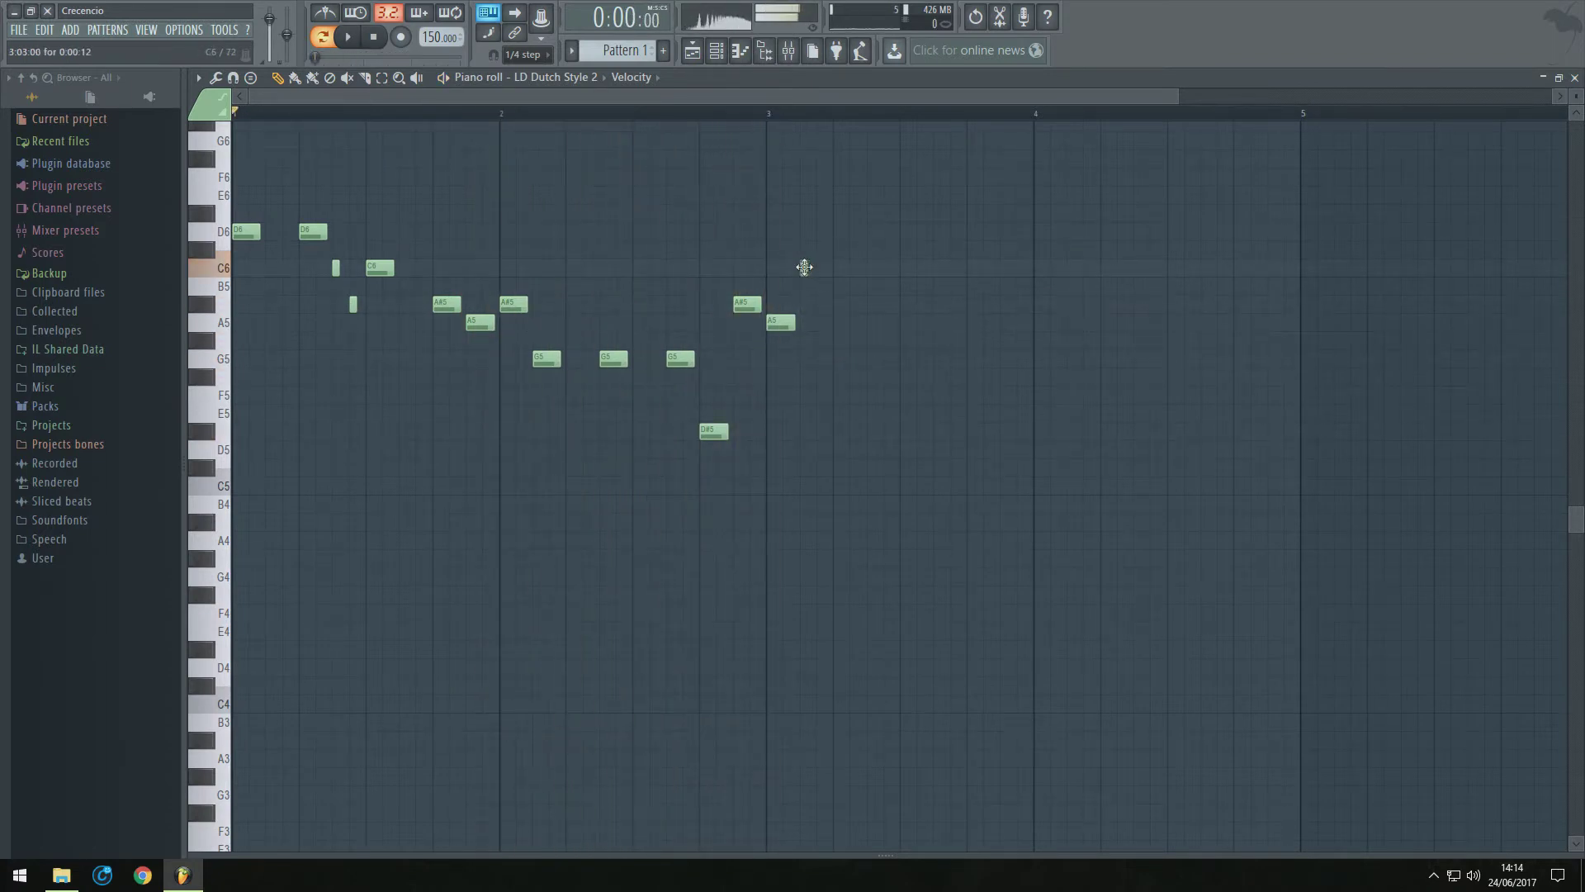
pyautogui.click(820, 321)
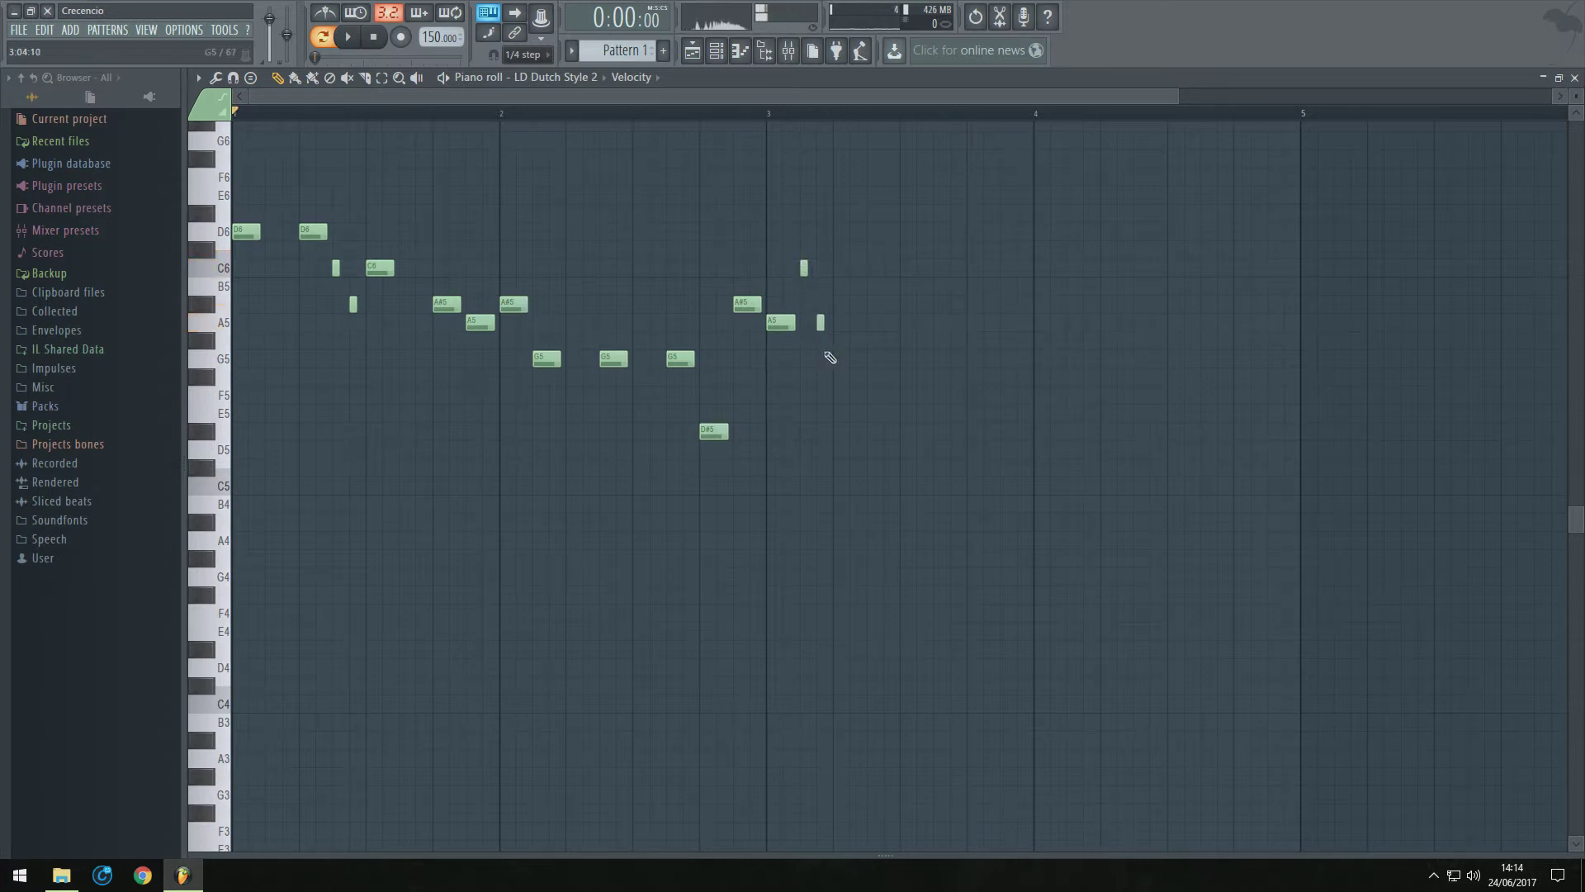
pyautogui.press('space')
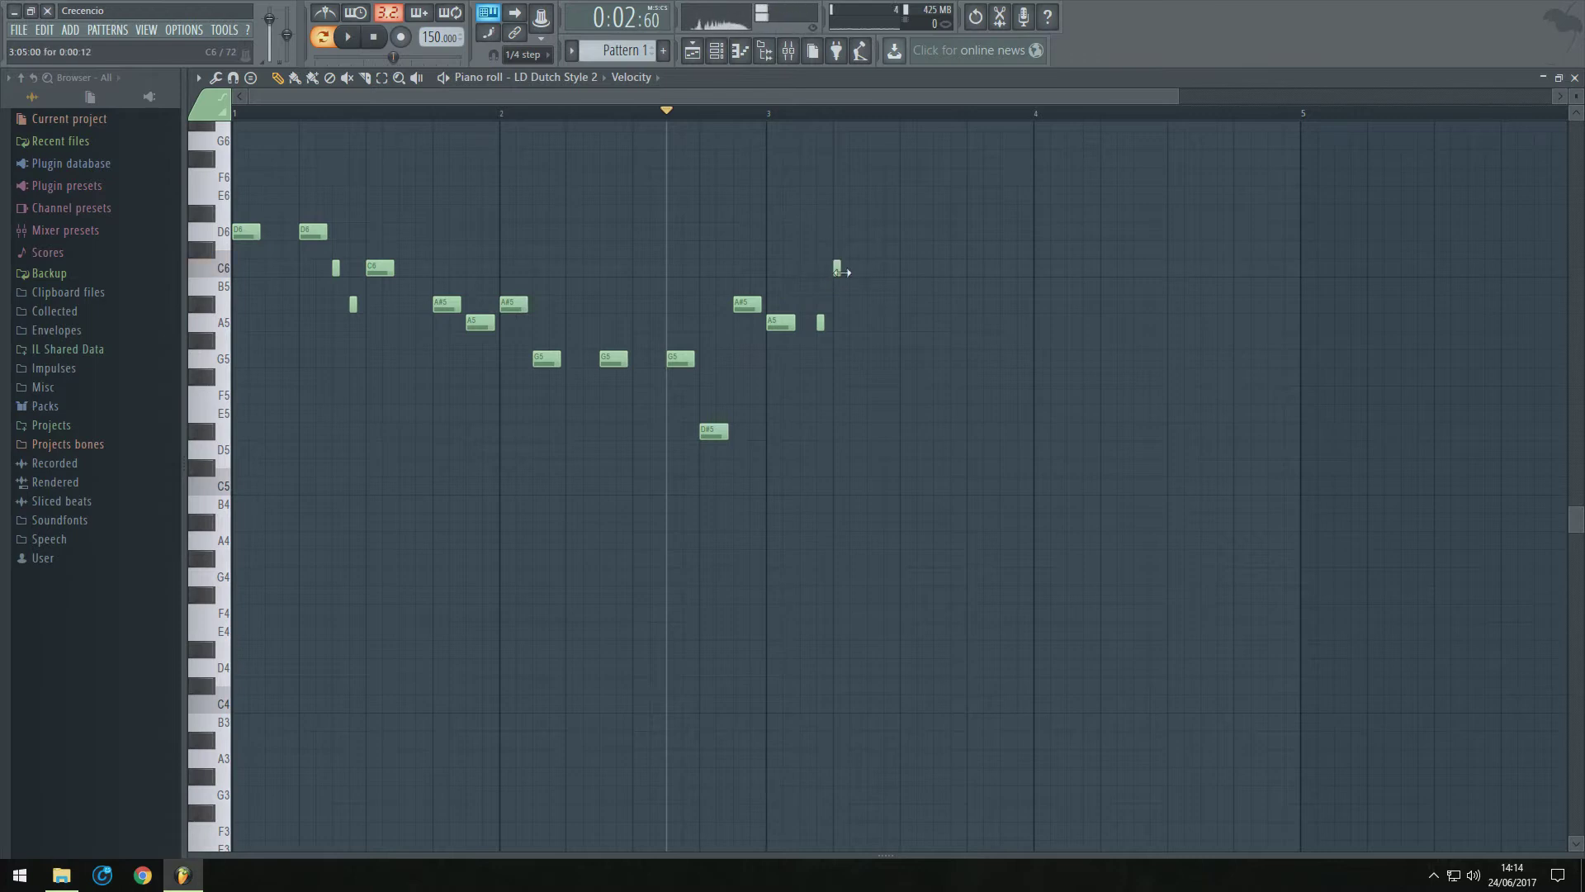
pyautogui.moveTo(882, 326); pyautogui.dragTo(868, 324)
pyautogui.click(889, 357)
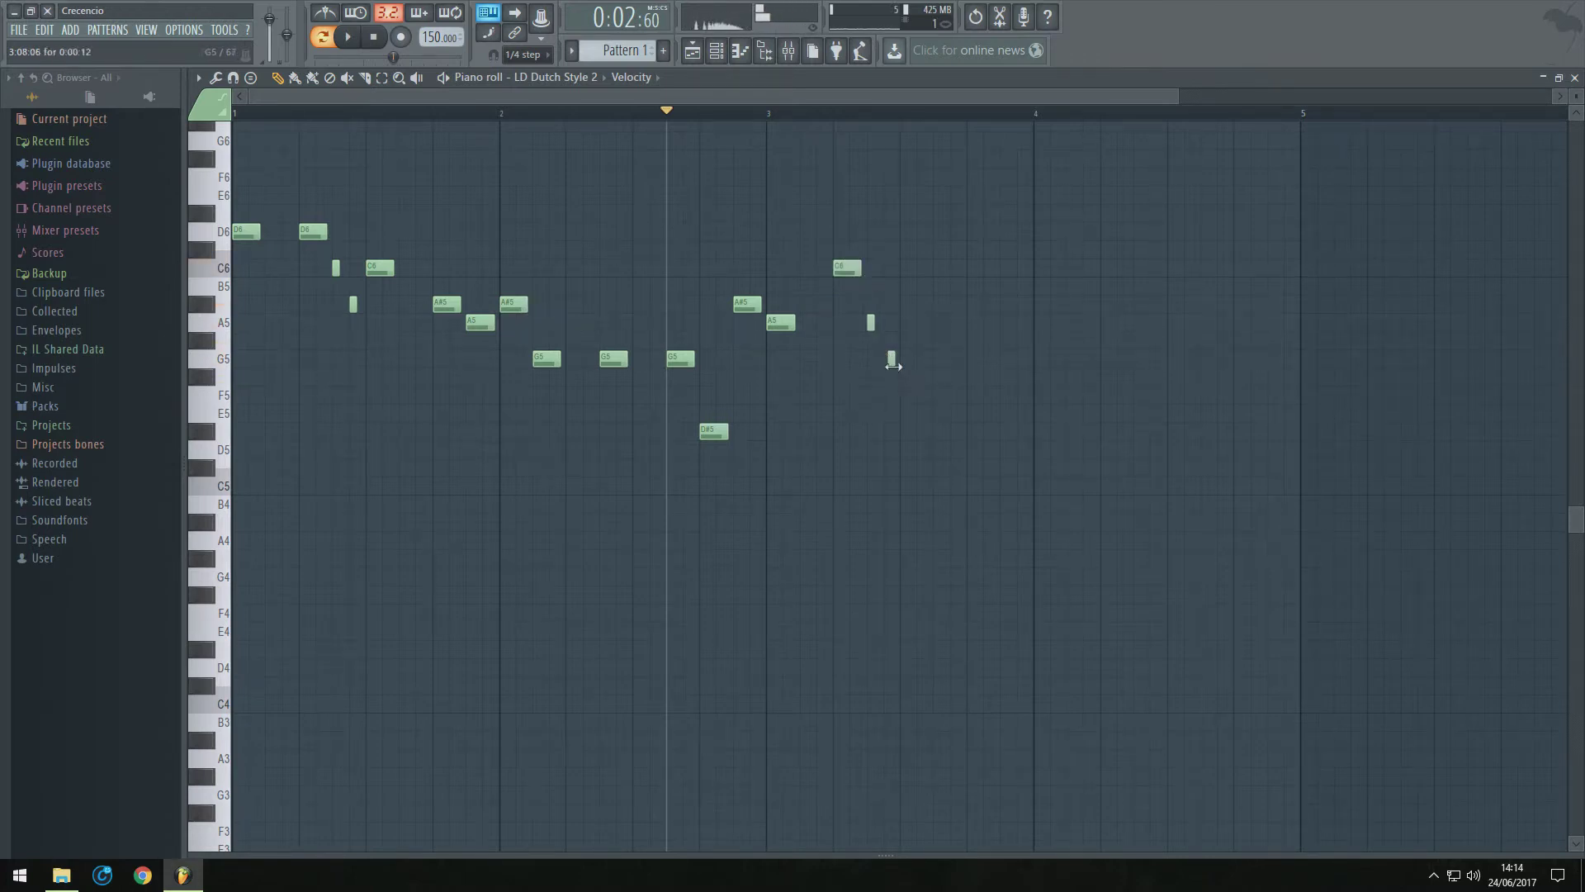
pyautogui.click(888, 366)
pyautogui.moveTo(894, 362); pyautogui.dragTo(889, 358)
pyautogui.click(900, 397)
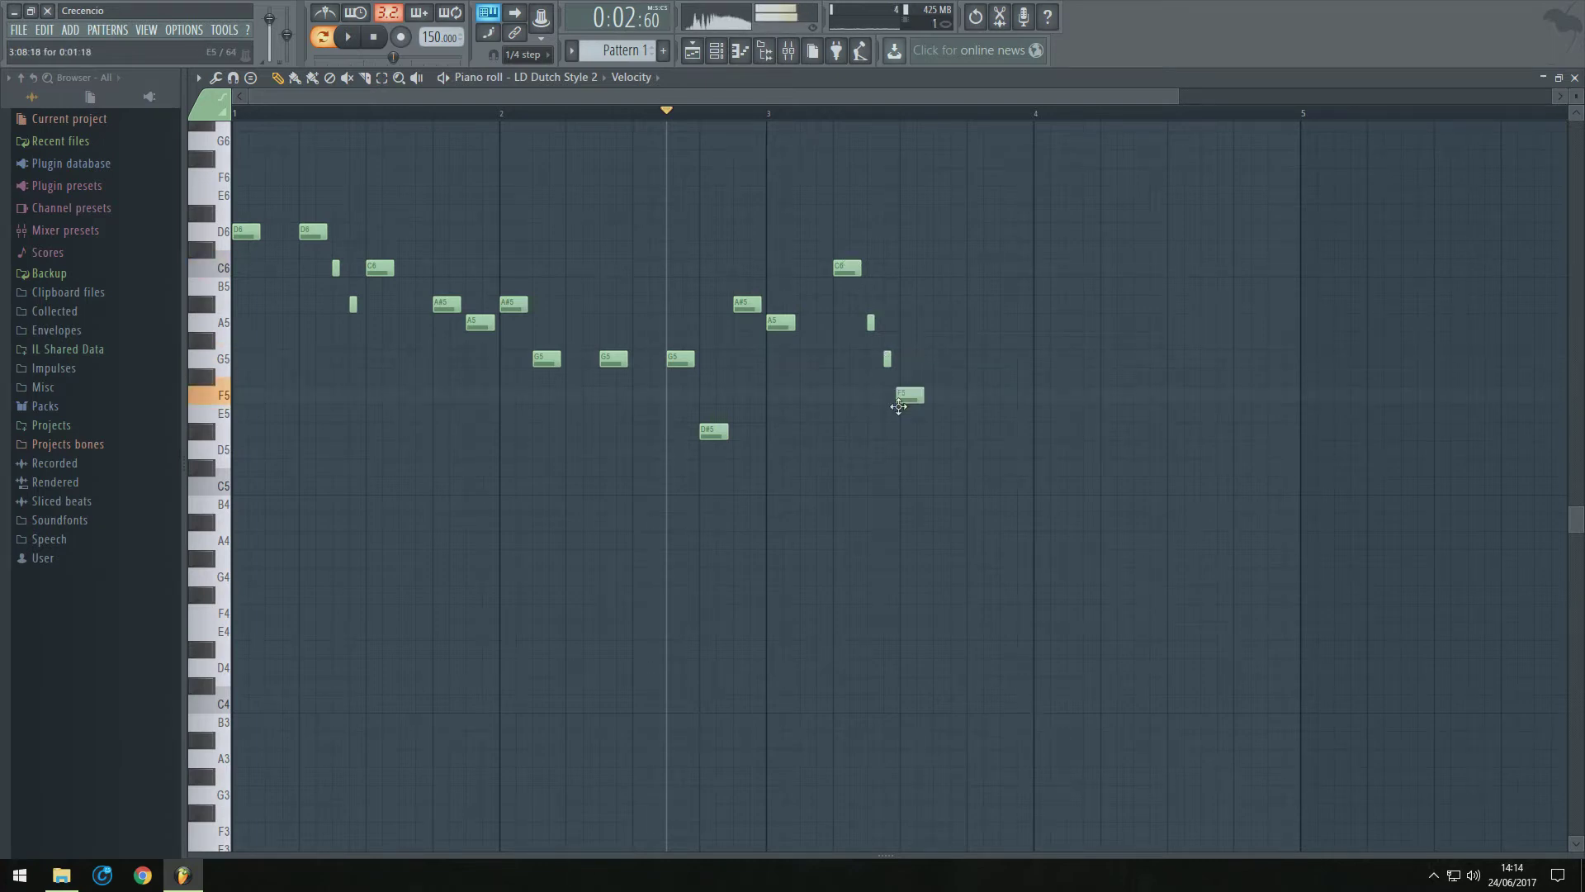
pyautogui.press('space')
pyautogui.press('space')
# Add A#5, A5 and A#5 at 3:11, 3:13 and 3:15, followed by two G5 notes at 4:01 and 4:05
pyautogui.moveTo(944, 360); pyautogui.dragTo(940, 278)
pyautogui.click(970, 322)
pyautogui.moveTo(1041, 347); pyautogui.dragTo(1047, 360)
pyautogui.click(1098, 358)
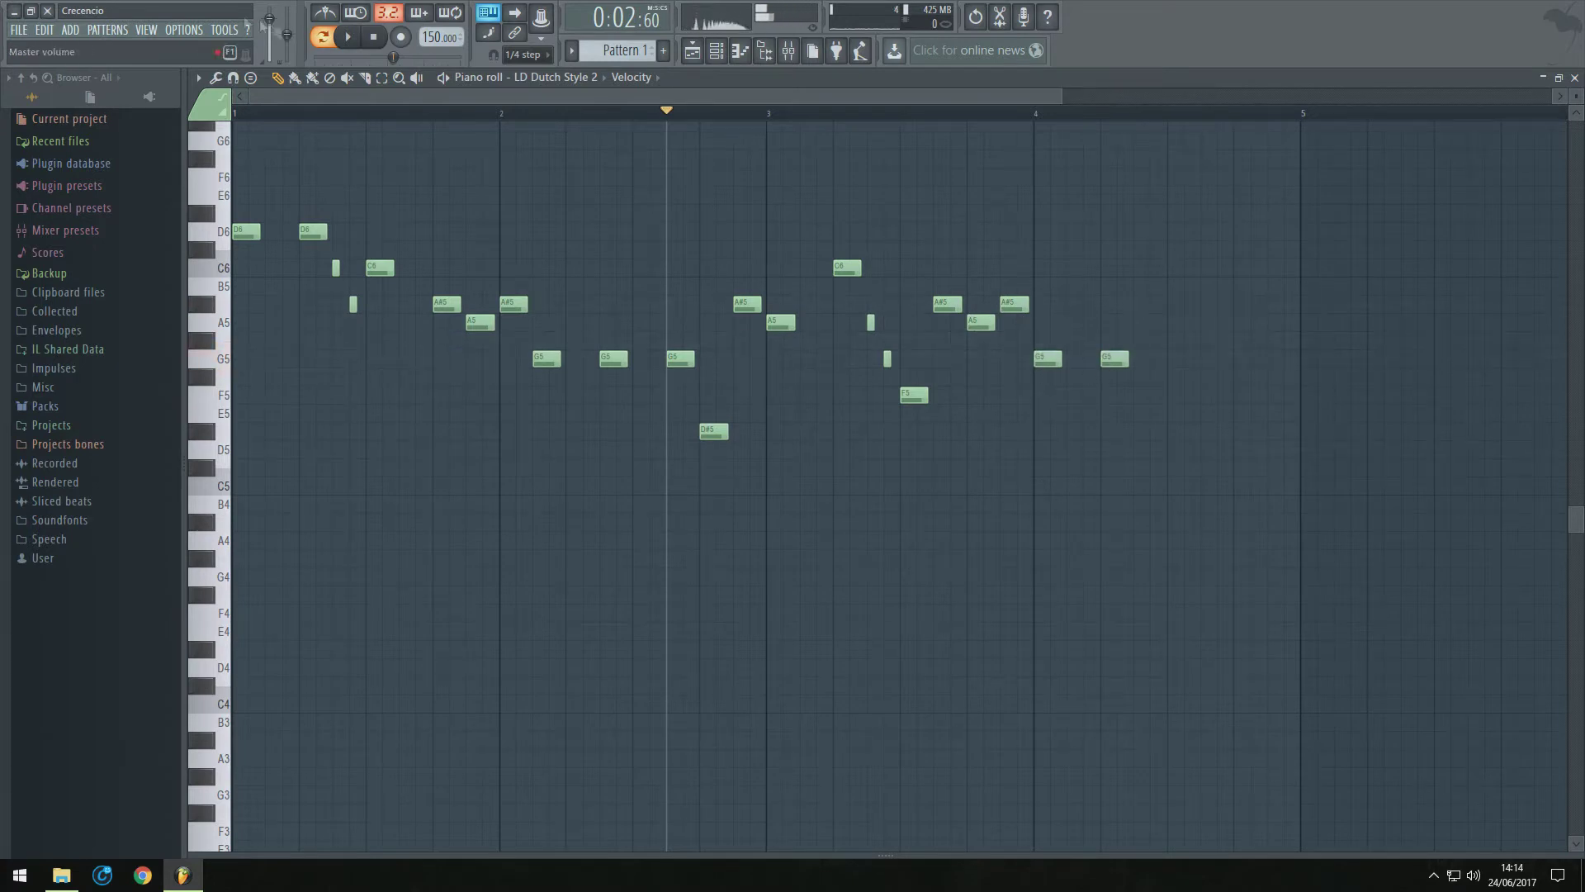
# Switch playback to song mode and listen to the melody
pyautogui.click(322, 38)
pyautogui.press('space')
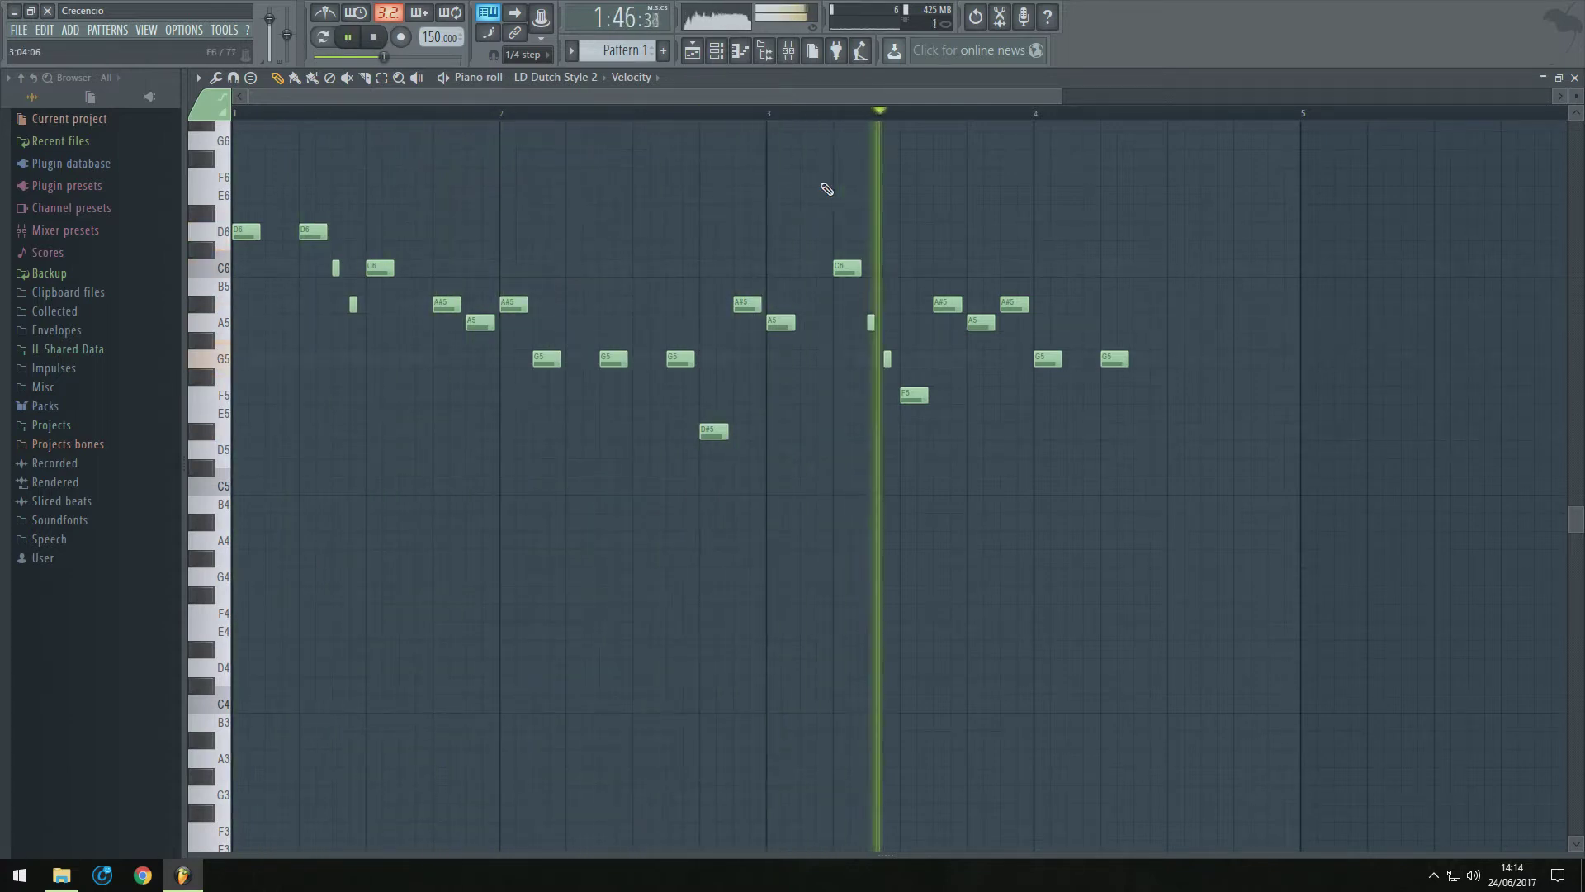
pyautogui.press('space')
# Shift the last five notes, from the A#5 at 3:11 onward, two steps later and audition the timing
pyautogui.moveTo(957, 286); pyautogui.dragTo(1218, 400)
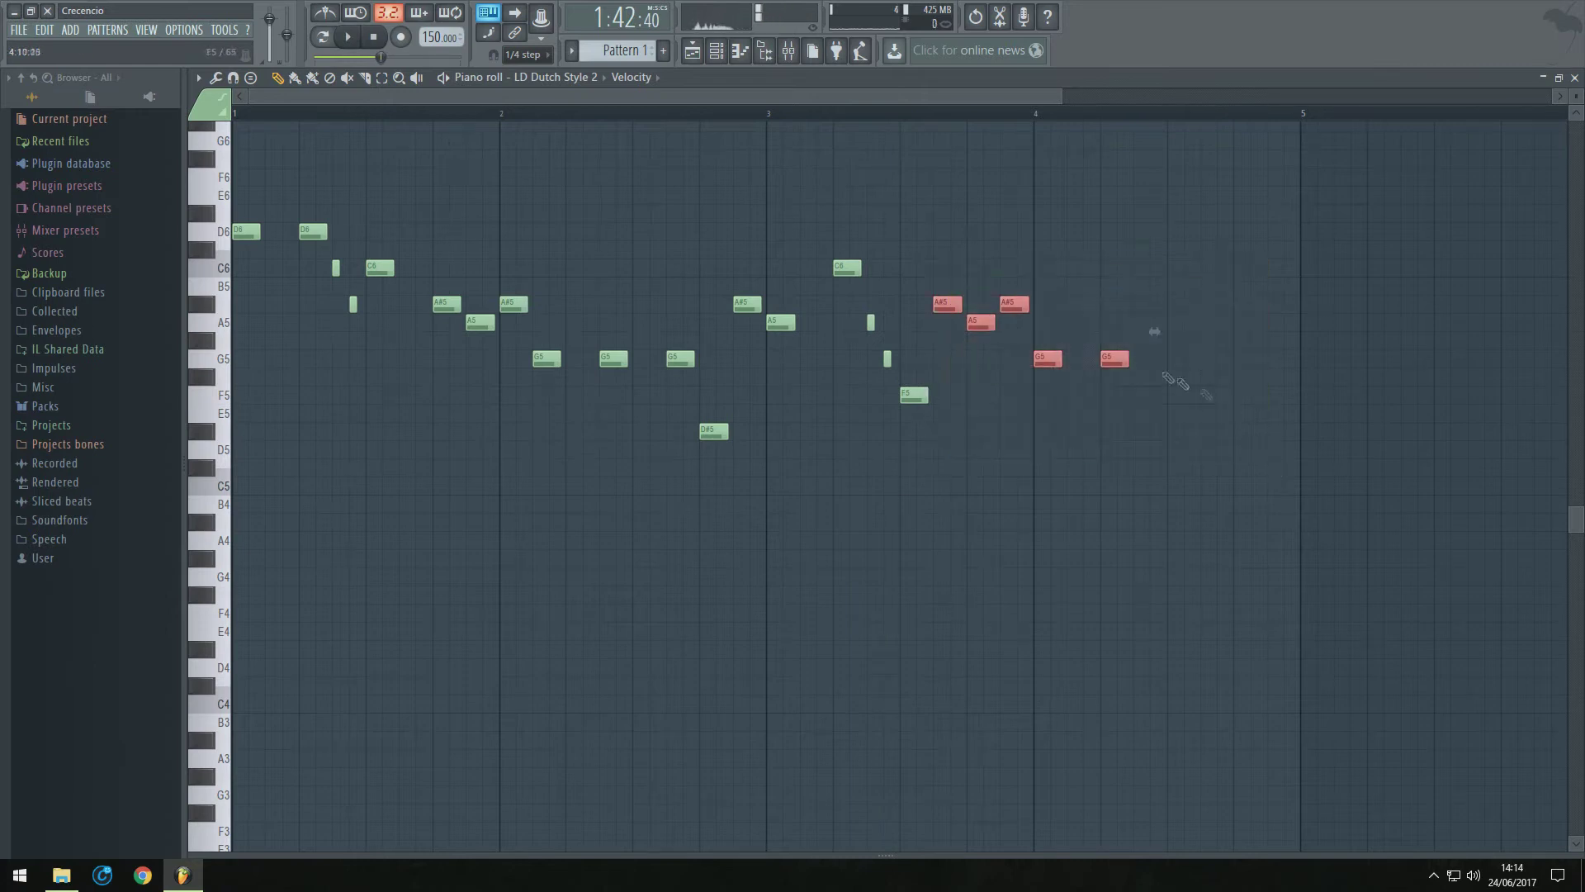
pyautogui.moveTo(1118, 358); pyautogui.dragTo(1151, 358)
pyautogui.press('space')
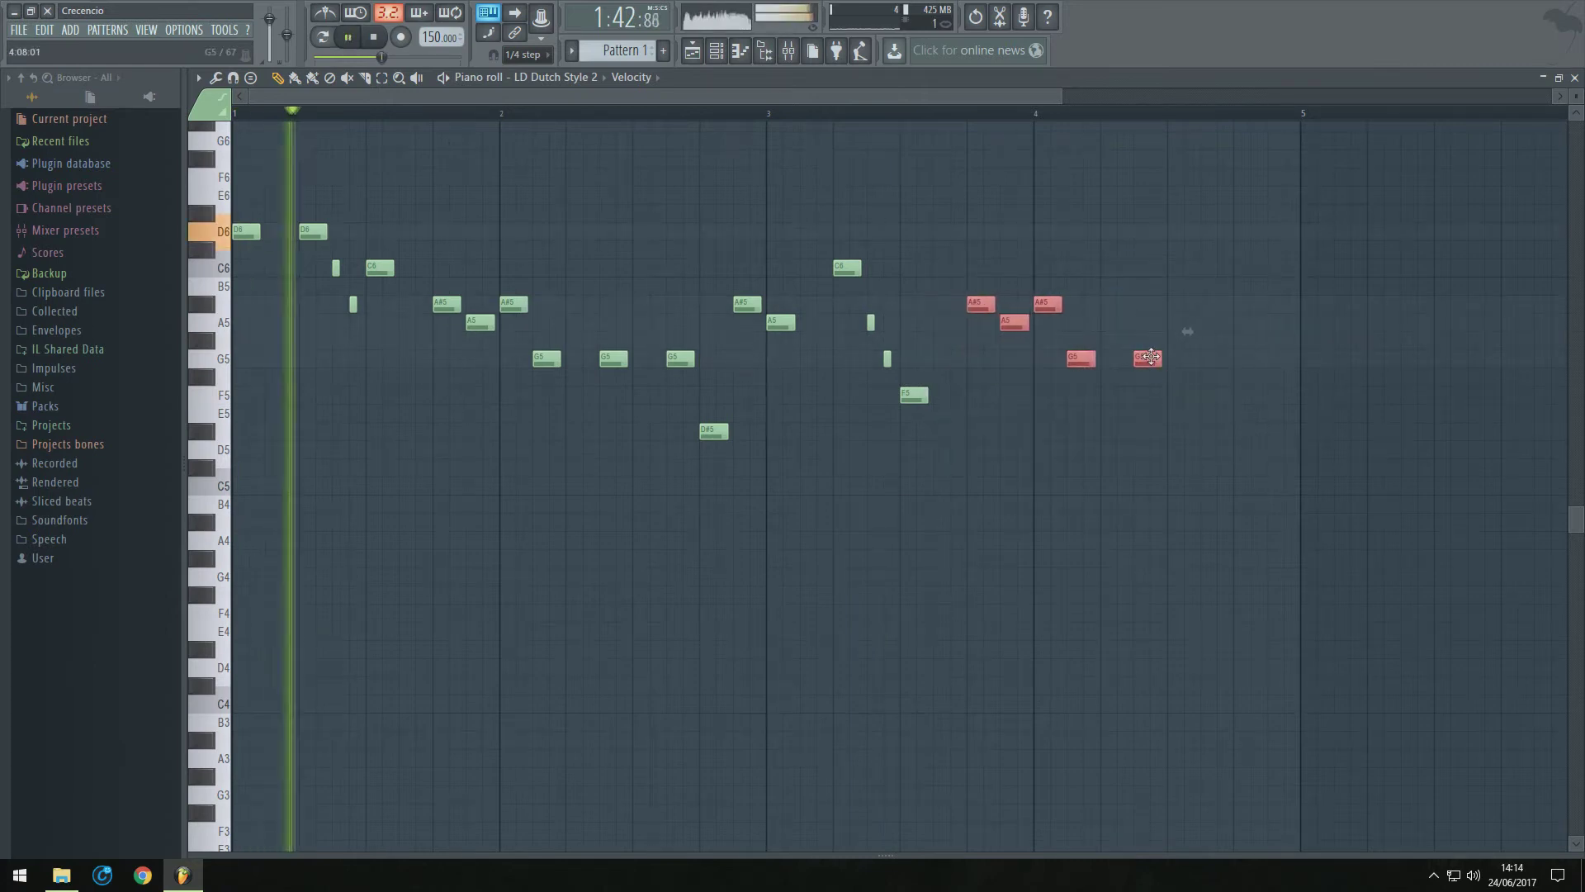
pyautogui.press('space')
pyautogui.press('space')
pyautogui.moveTo(1228, 338); pyautogui.dragTo(1080, 360)
pyautogui.press('space')
# Add G5 notes at 4:11 and 4:13, and set the global snap to Line
pyautogui.rightClick(1350, 394)
pyautogui.click(1220, 362)
pyautogui.press('space')
pyautogui.click(521, 56)
pyautogui.click(521, 88)
pyautogui.press('space')
pyautogui.click(1238, 360)
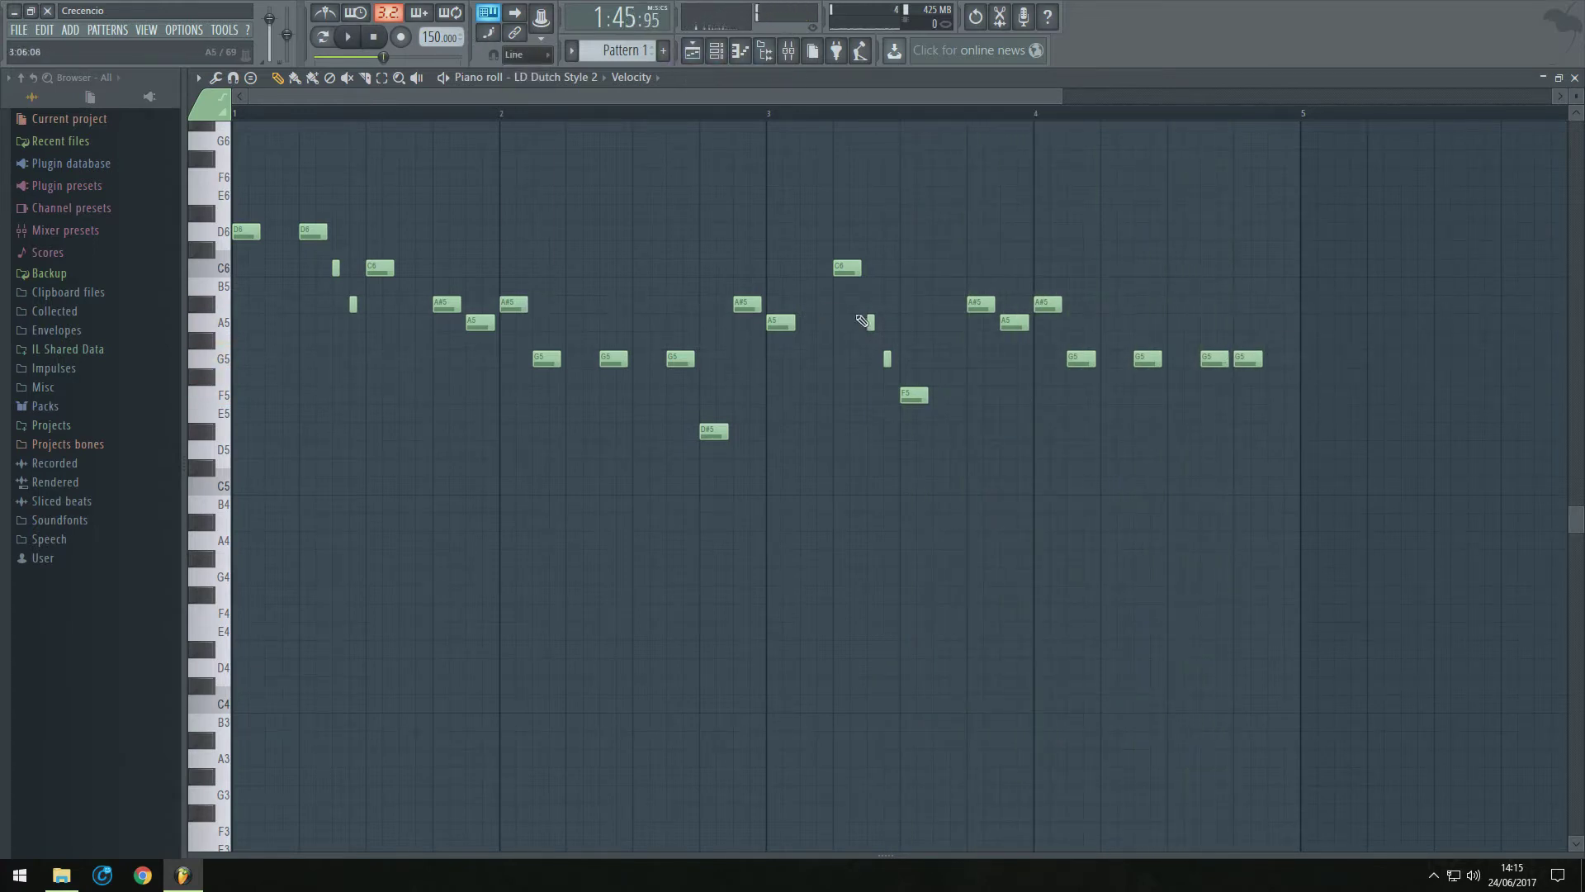
# Finish bar 4 with short A#5 and C6 notes at 4:15 and 4:16 and listen to the melody
pyautogui.click(1273, 303)
pyautogui.click(1286, 267)
pyautogui.press('space')
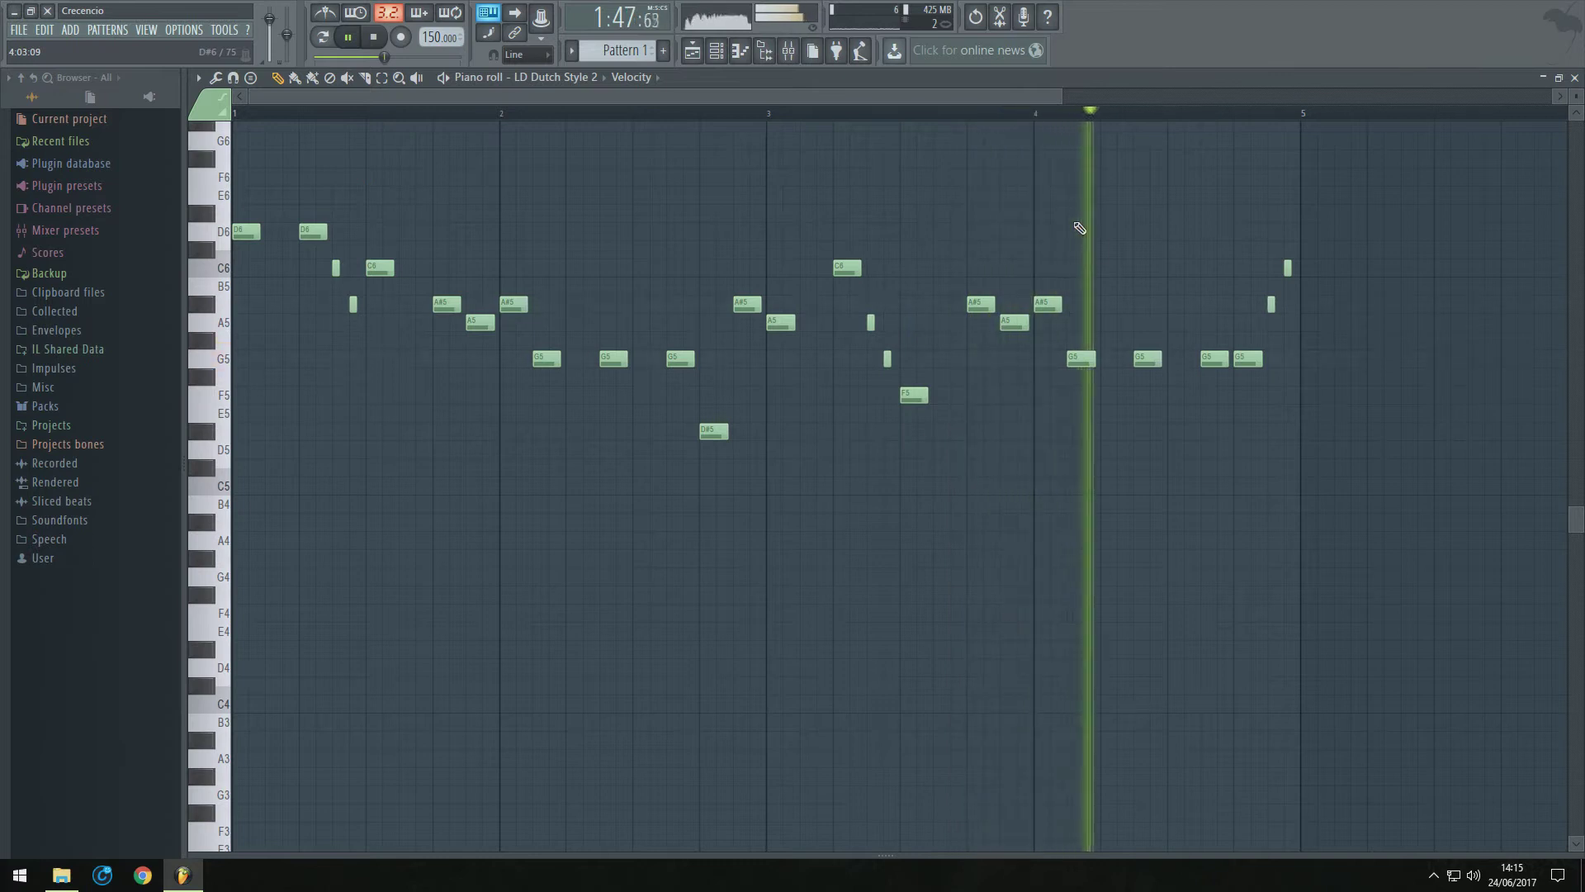
pyautogui.press('space')
pyautogui.press('space')
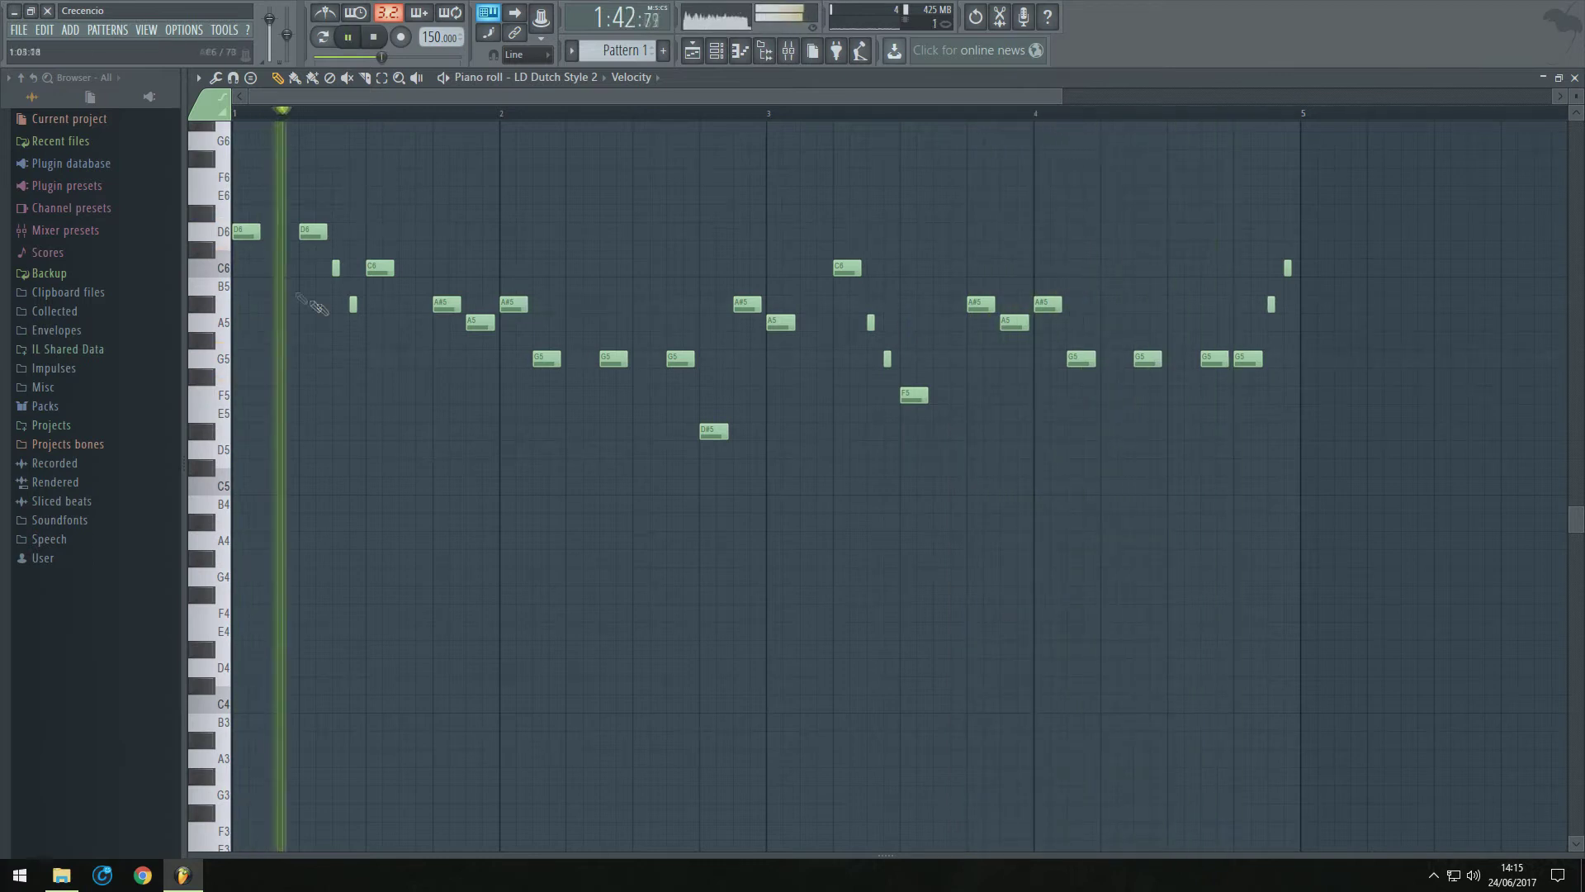
pyautogui.press('space')
# Try a short G5 filler note at 1:03 between the first two D6 notes and audition it
pyautogui.click(259, 468)
pyautogui.moveTo(259, 468); pyautogui.dragTo(255, 354)
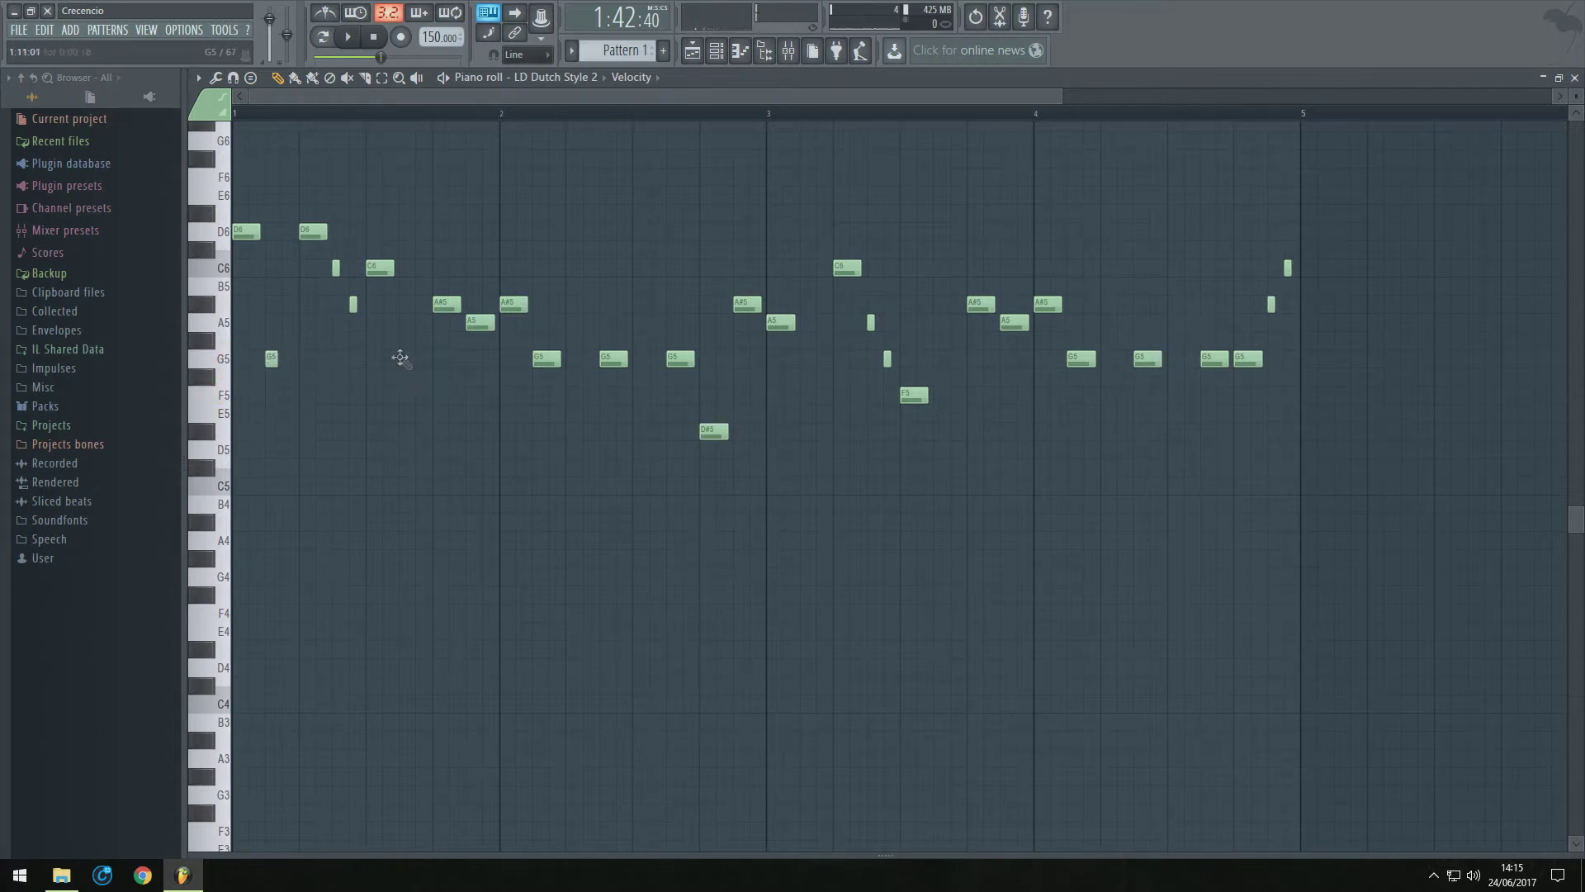
pyautogui.press('space')
pyautogui.press('space')
pyautogui.press('space')
pyautogui.press('space')
# Try short filler notes at F5 in bar 1 and D#5 in bar 2, audition them and clear the fillers
pyautogui.moveTo(404, 413); pyautogui.dragTo(407, 384)
pyautogui.press('space')
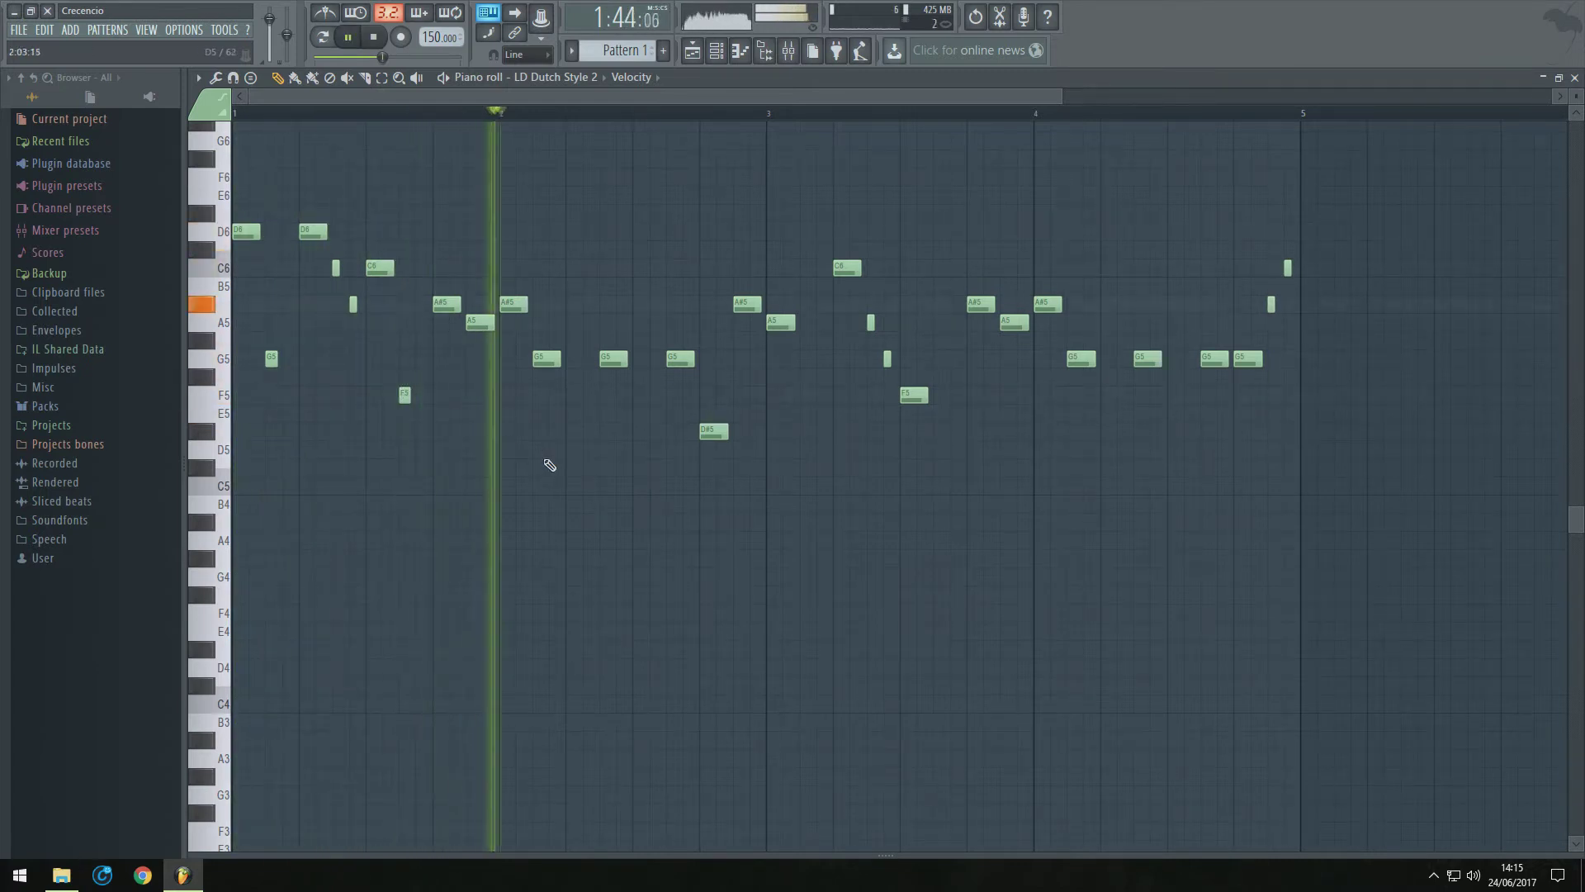
pyautogui.press('space')
pyautogui.moveTo(587, 453); pyautogui.dragTo(571, 431)
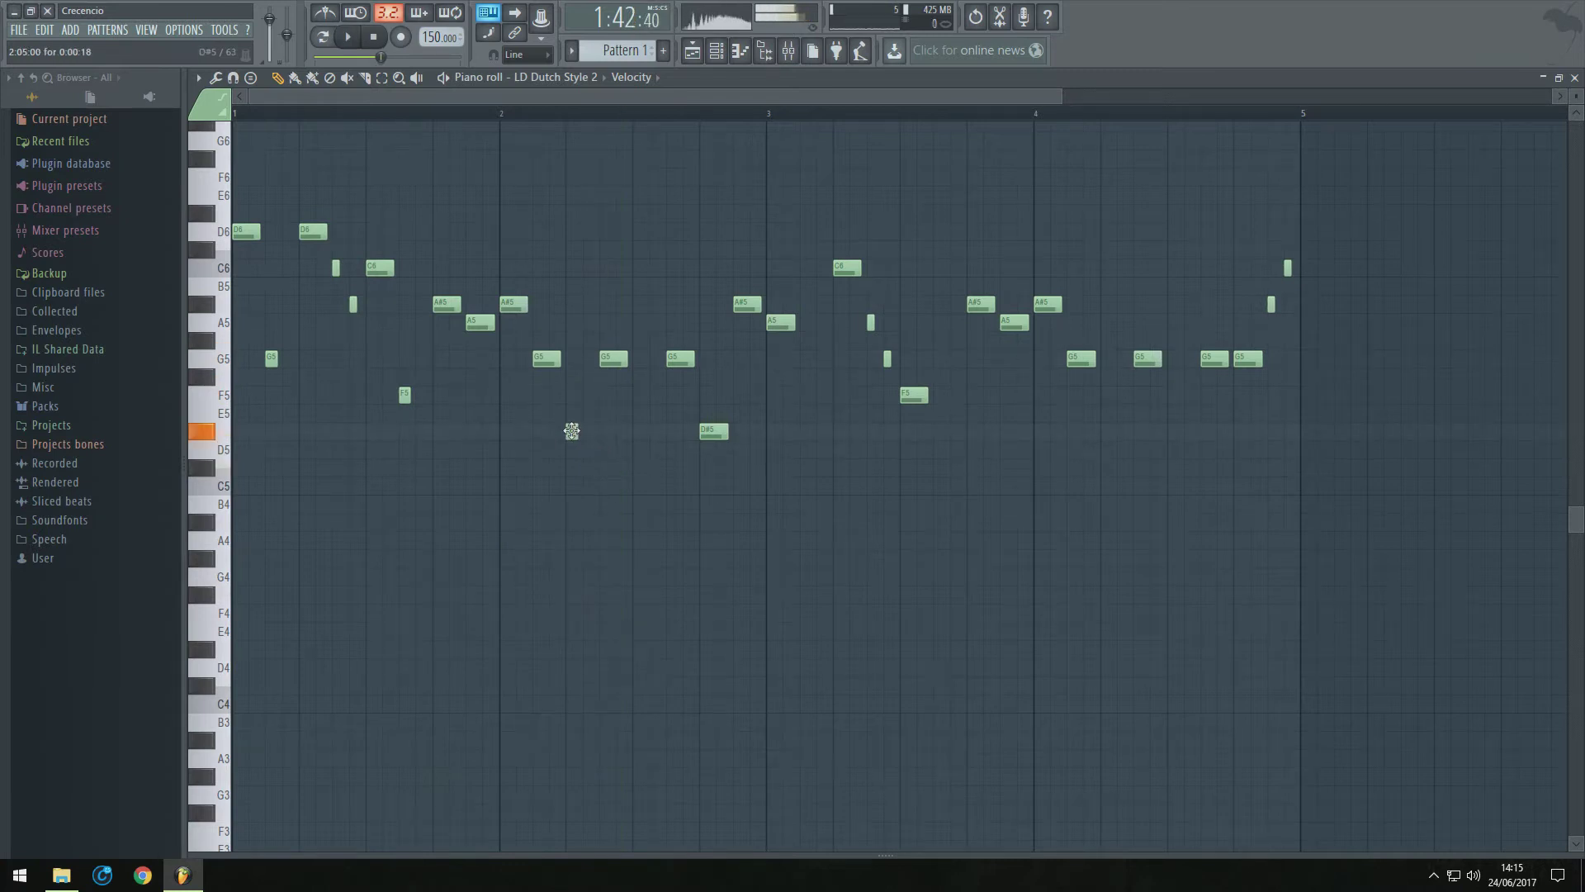
pyautogui.click(640, 432)
pyautogui.press('space')
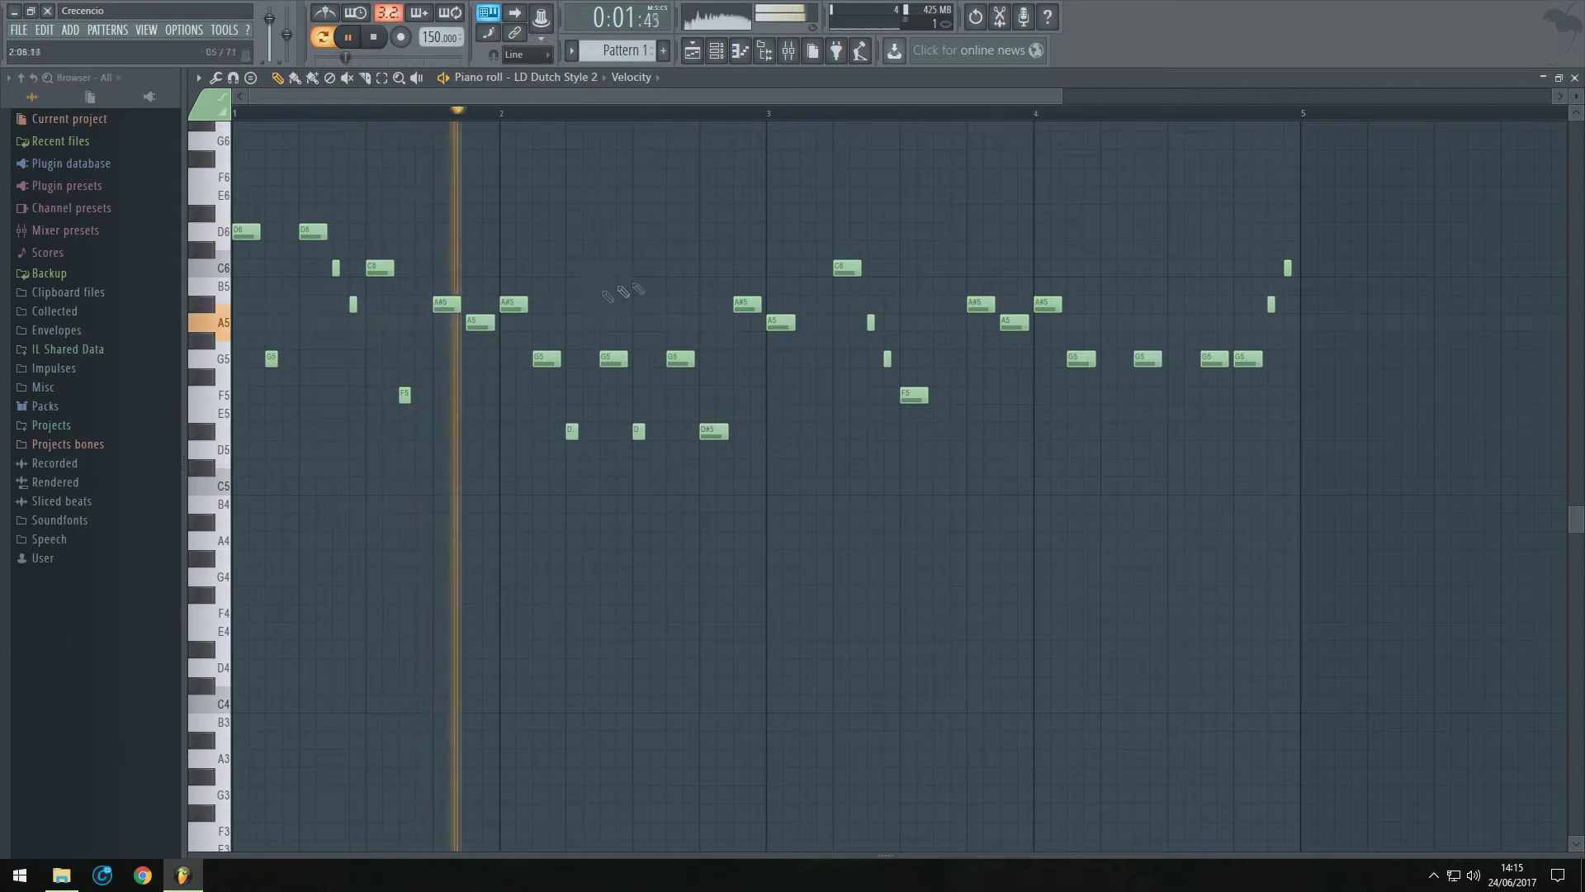
pyautogui.press('space')
pyautogui.rightClick(639, 430)
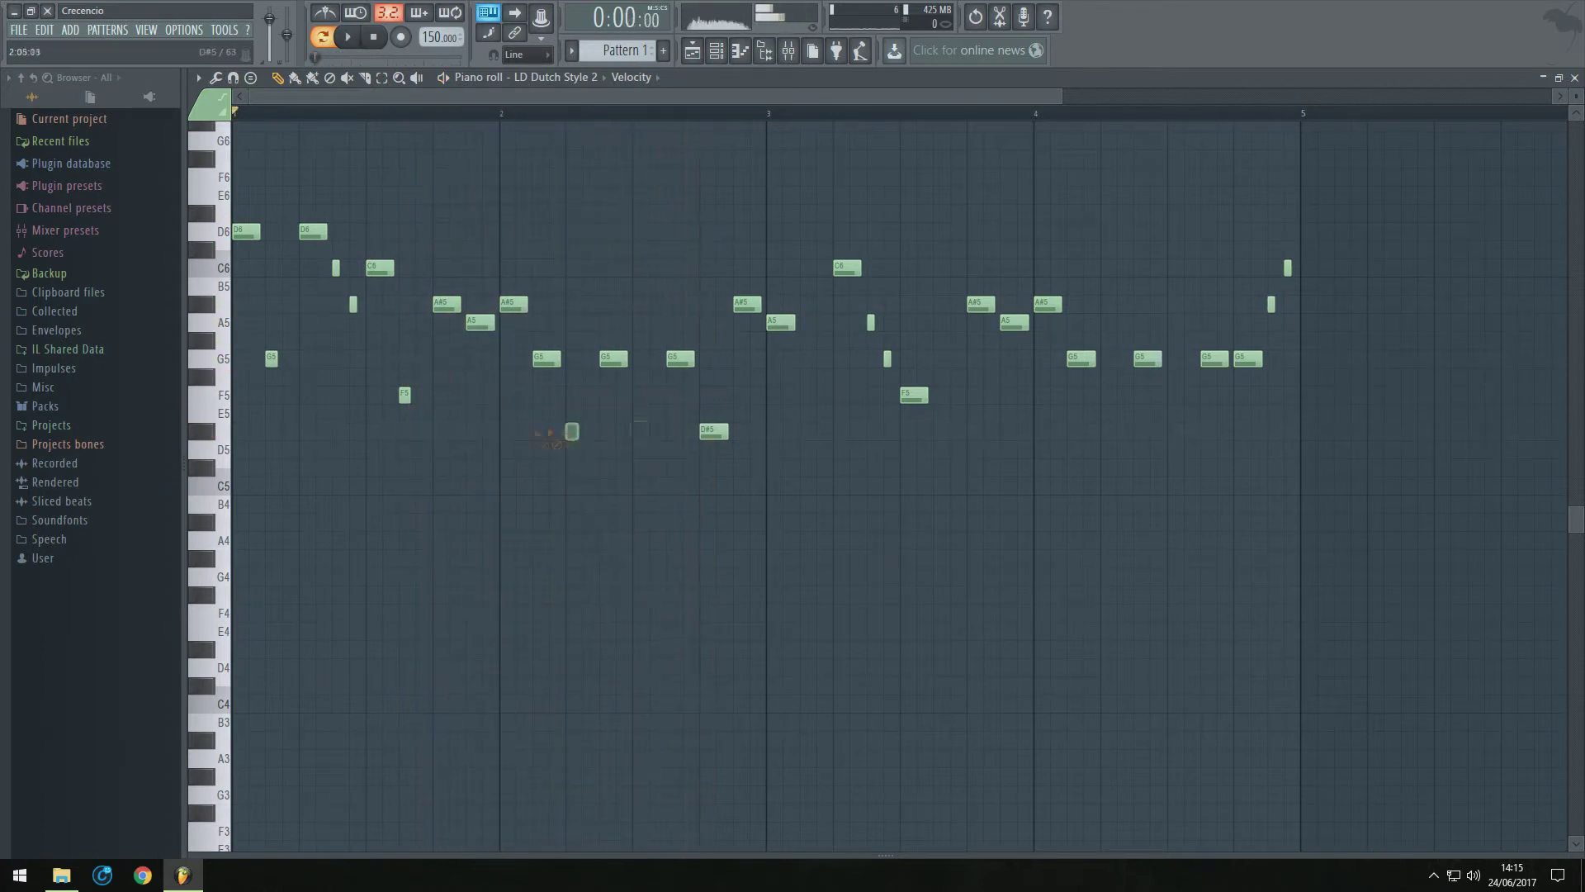
# Add a G4 bass line in bar 1 with 0:01:18 notes at 1:01 and 1:05 and short ones at 1:07 and 1:08
pyautogui.click(239, 578)
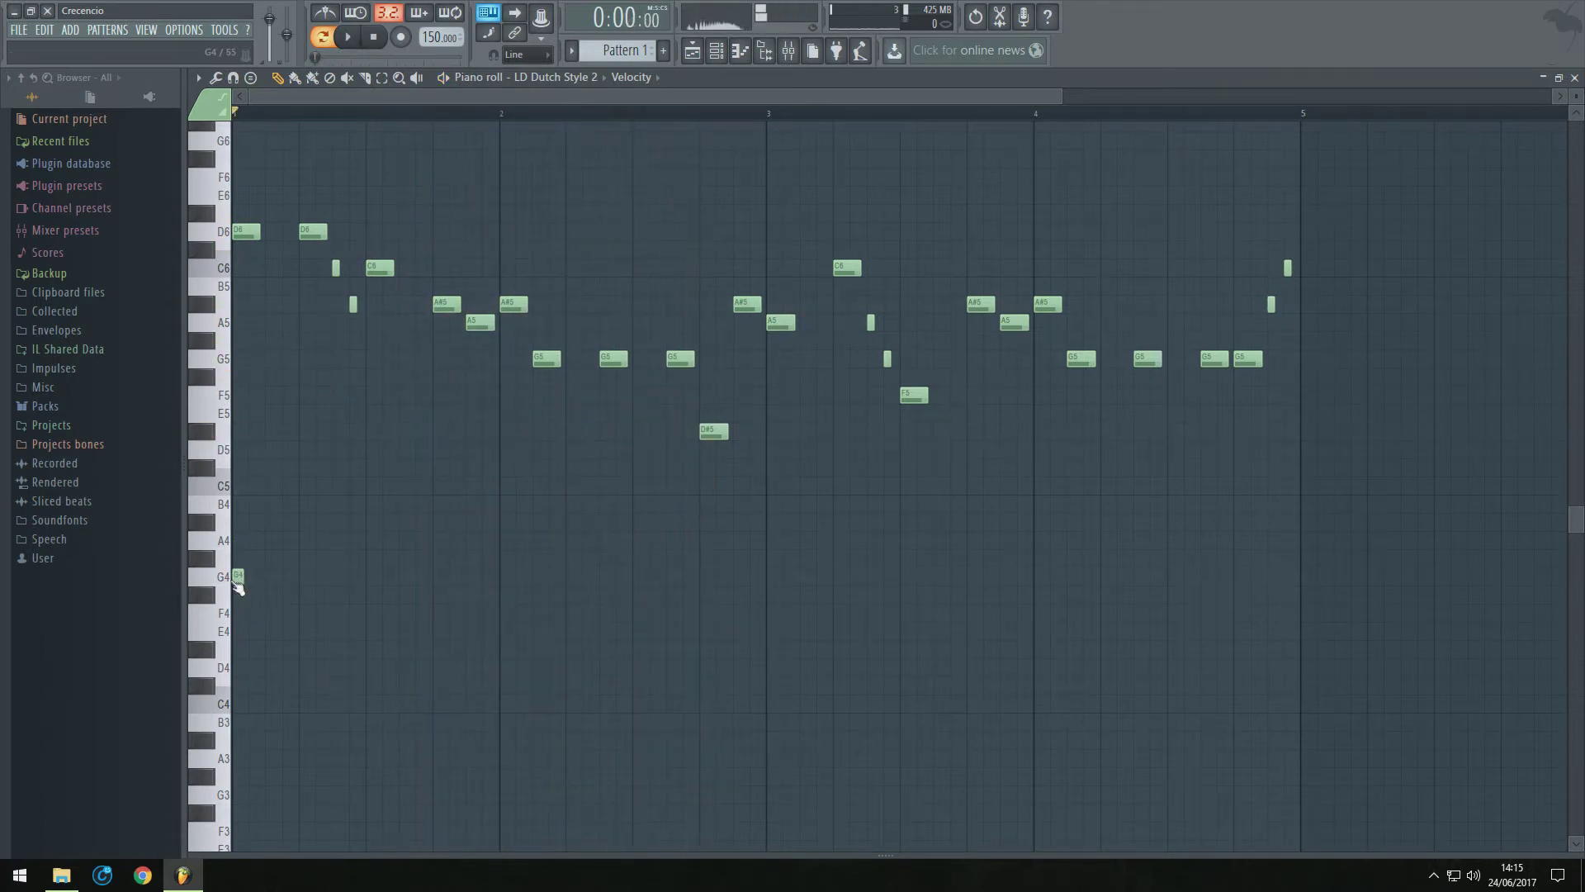
pyautogui.moveTo(243, 575); pyautogui.dragTo(286, 576)
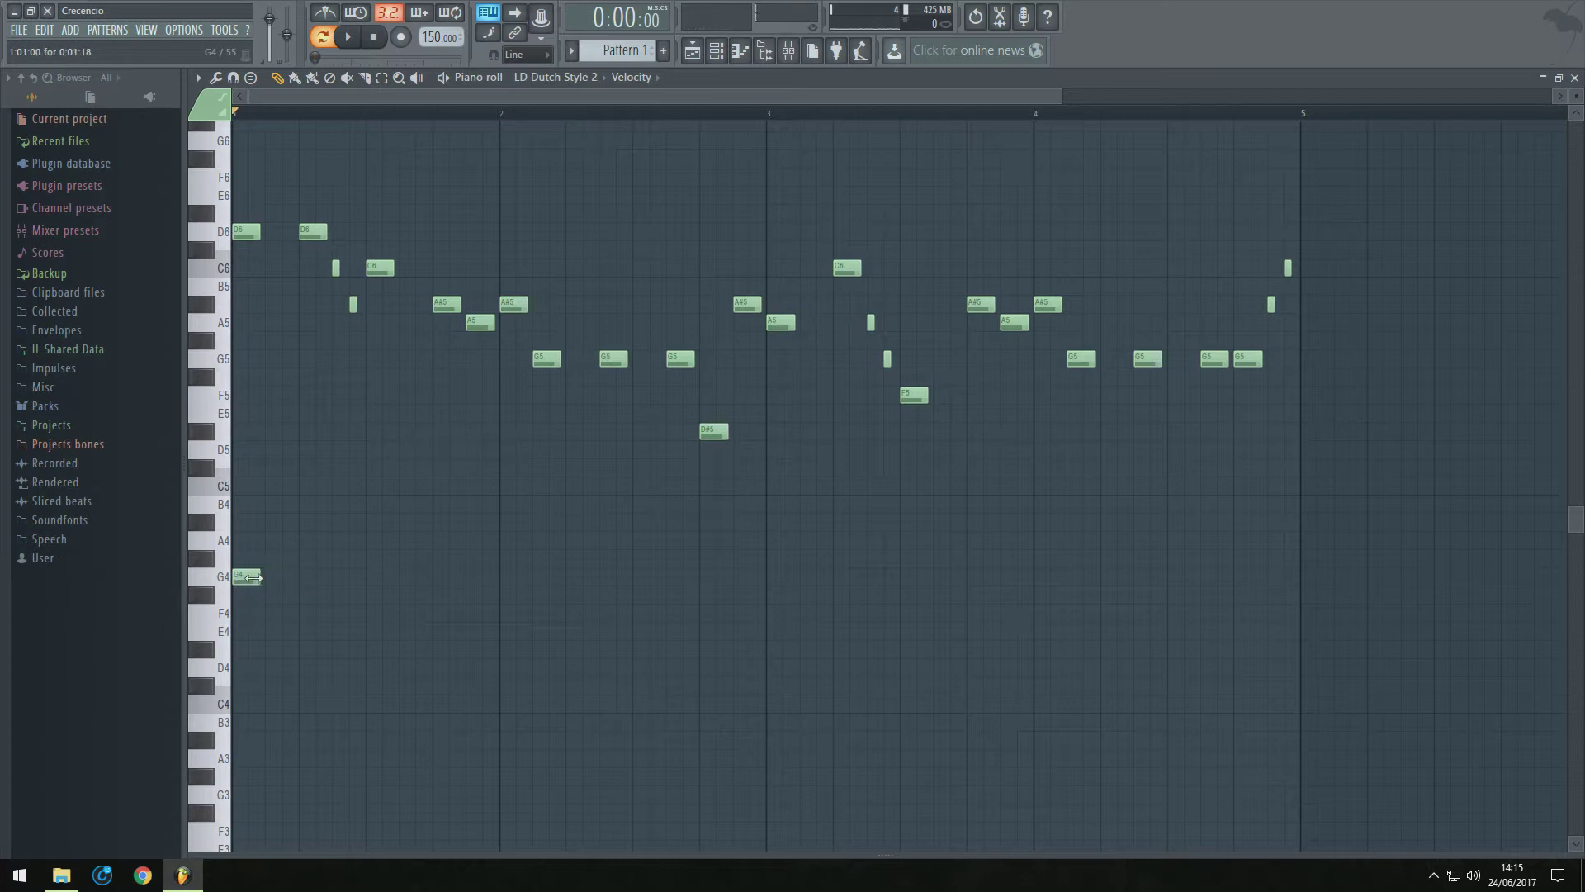
pyautogui.click(370, 581)
pyautogui.rightClick(379, 582)
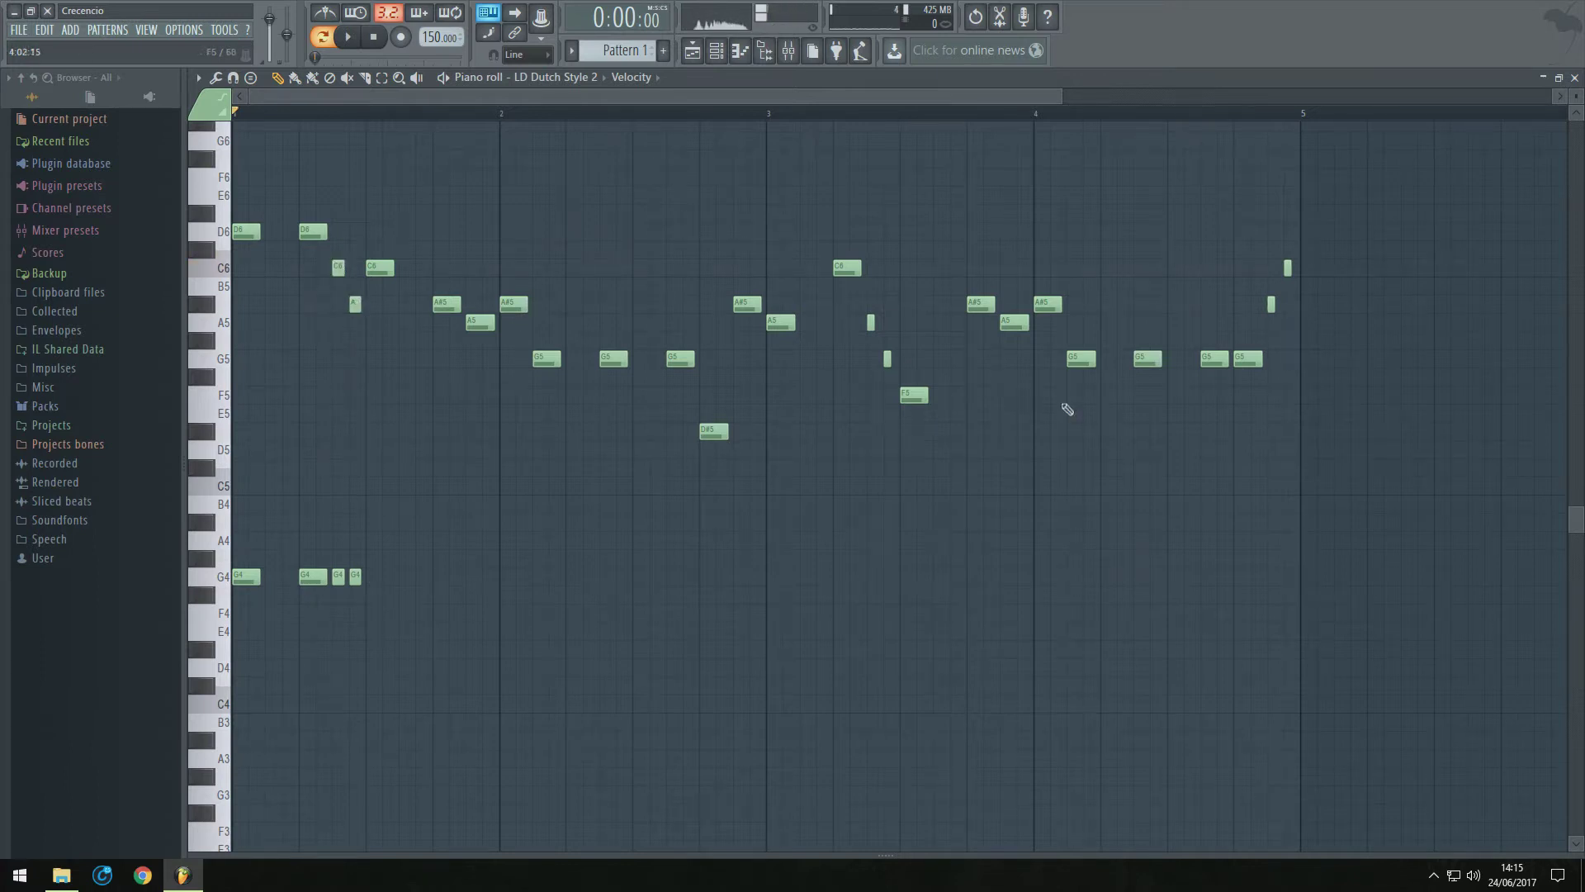
# Replace the short passing notes in bars 3 and 4 with slightly longer ones and audition the pattern
pyautogui.rightClick(890, 362)
pyautogui.click(885, 360)
pyautogui.rightClick(872, 324)
pyautogui.click(871, 323)
pyautogui.press('space')
pyautogui.press('space')
# Add an F4 bass note of length 0:01:18 at 1:09 under the C6
pyautogui.click(304, 577)
pyautogui.click(380, 577)
pyautogui.moveTo(380, 581); pyautogui.dragTo(381, 612)
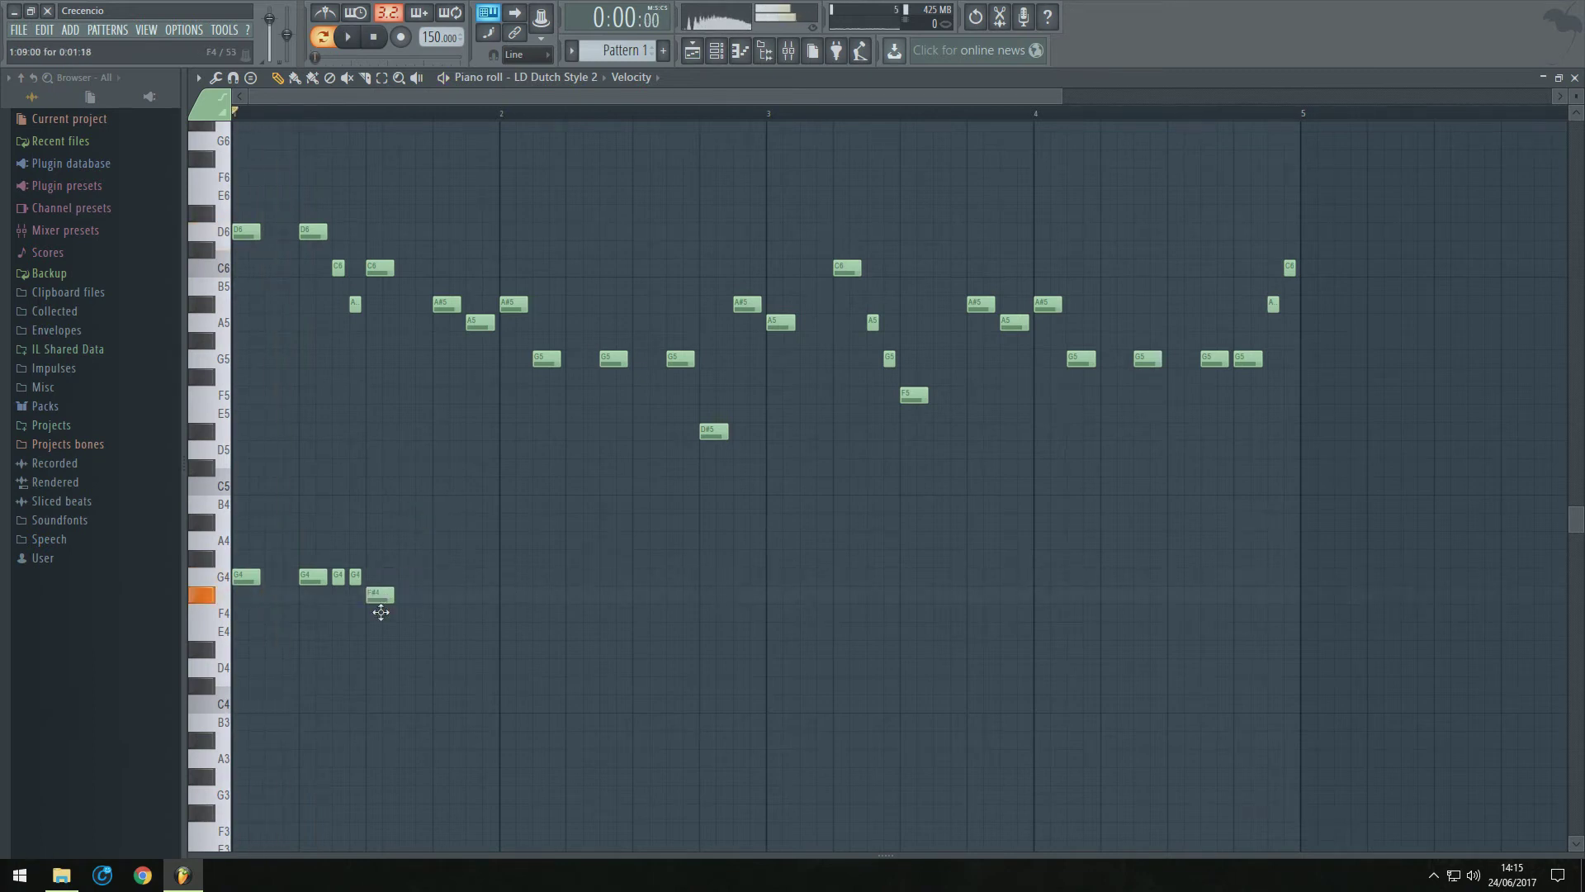
# Shorten the short passing notes of both the melody and the bass line, and audition the pattern
pyautogui.press('space')
pyautogui.press('space')
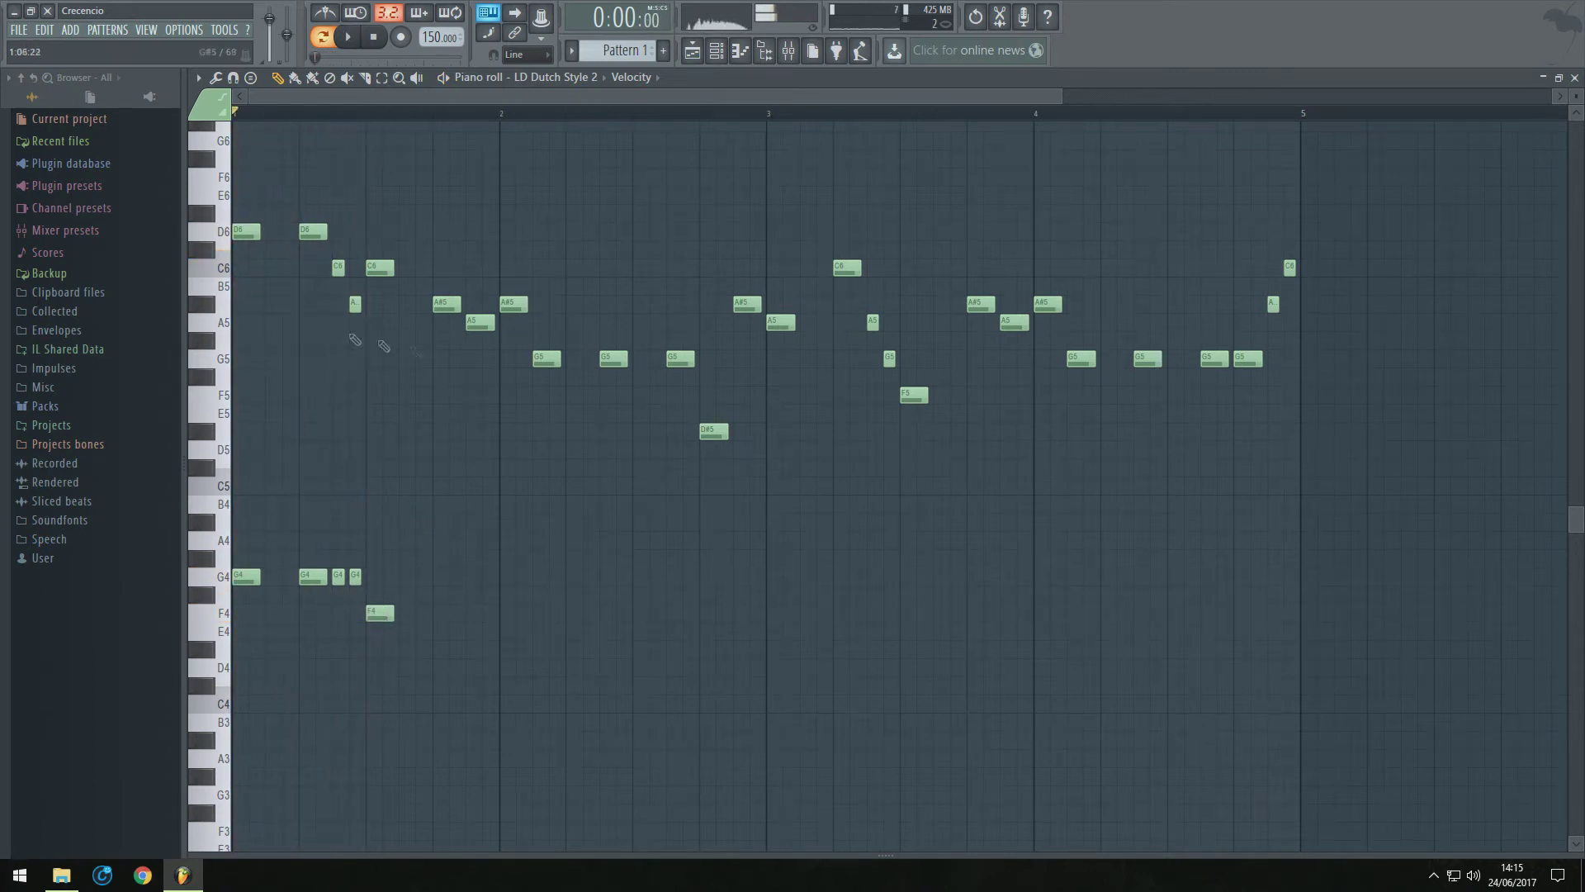
pyautogui.click(520, 54)
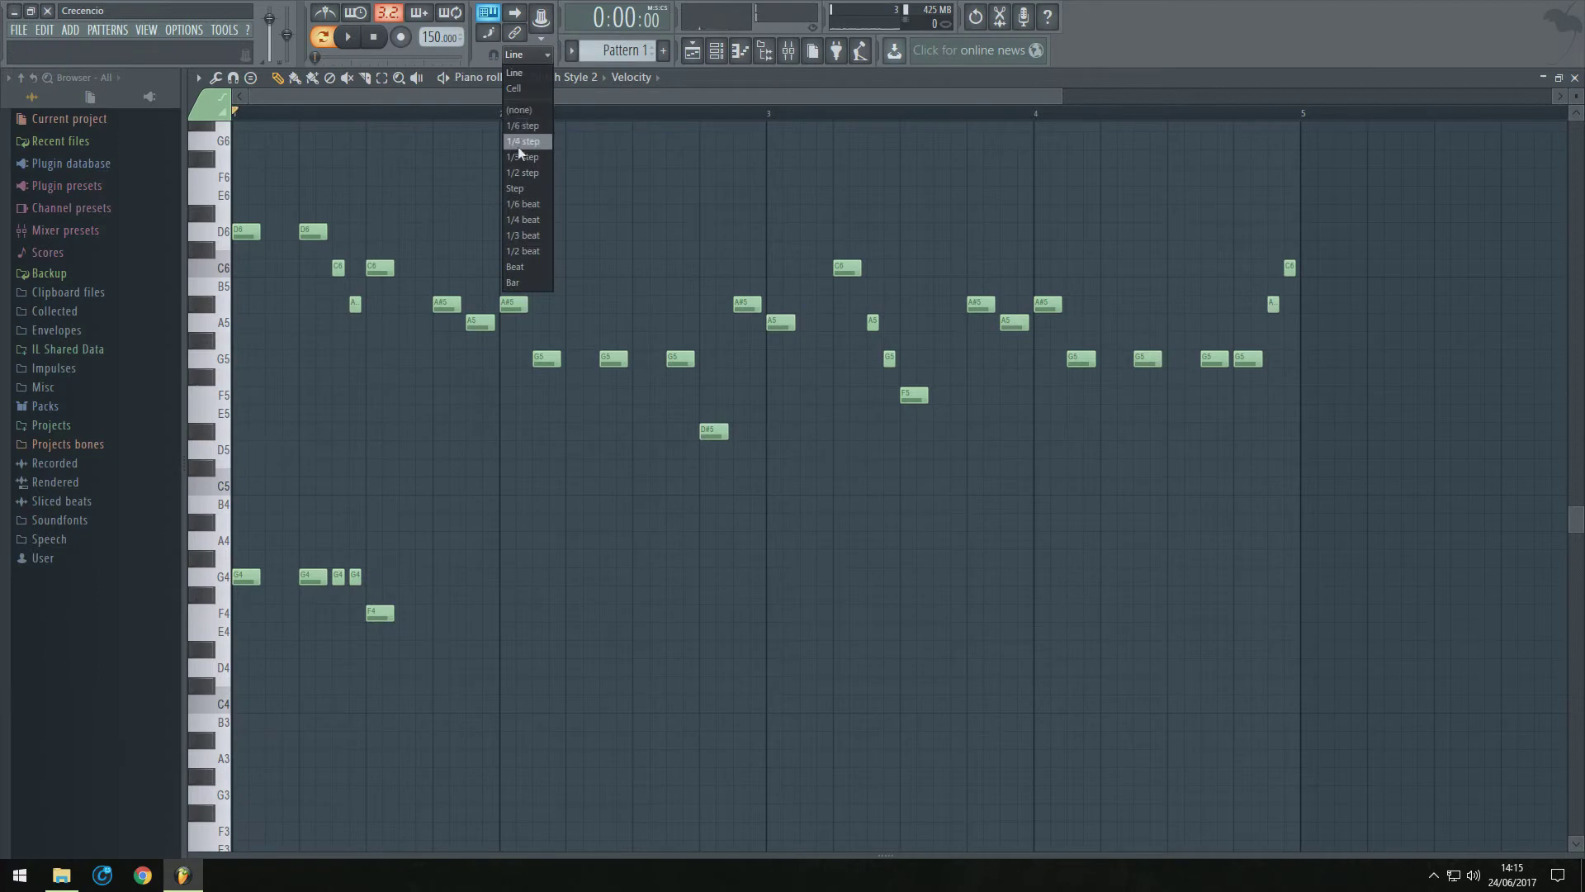
pyautogui.click(520, 141)
pyautogui.click(520, 54)
pyautogui.click(520, 82)
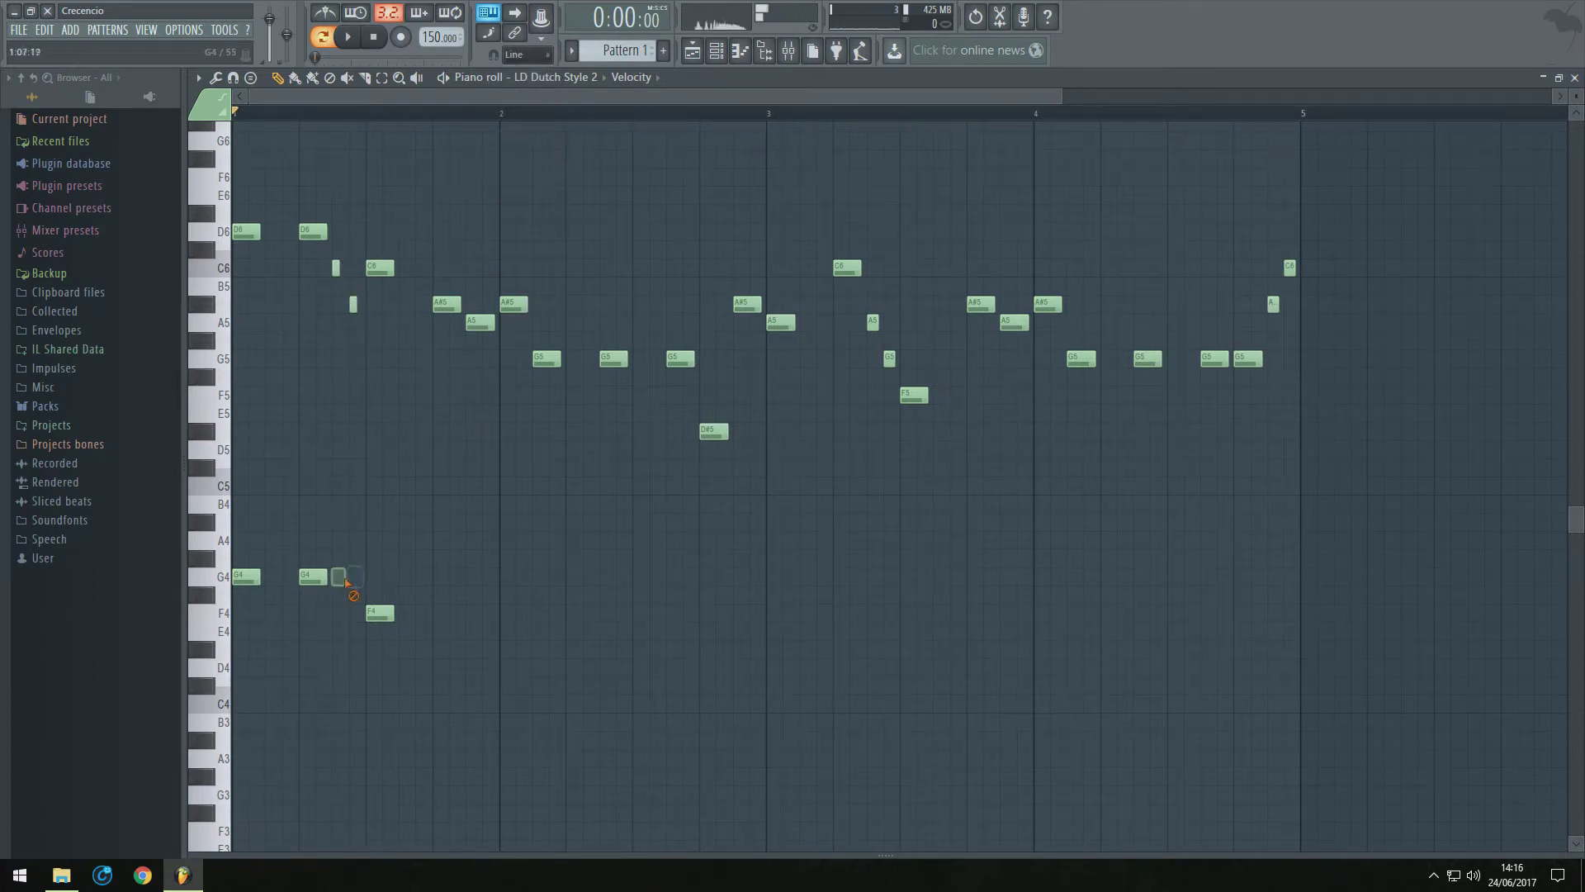
pyautogui.moveTo(878, 329); pyautogui.dragTo(874, 328)
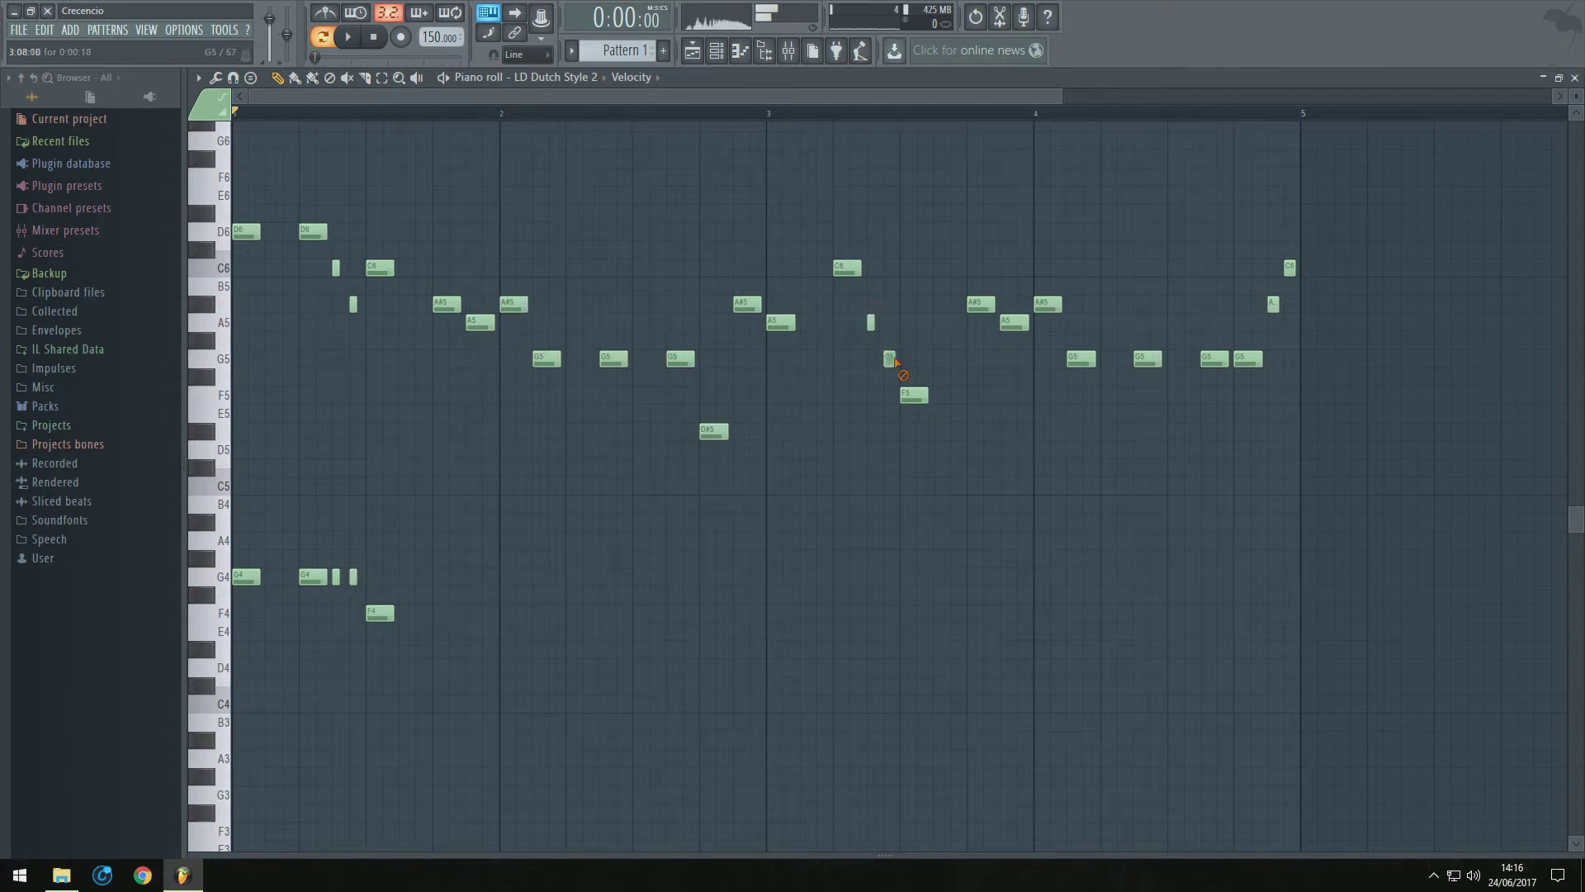
pyautogui.press('space')
pyautogui.press('space')
# Add F4 bass notes of length 0:01:18 at 1:13 and 1:15 and audition the pattern
pyautogui.click(447, 613)
pyautogui.click(480, 612)
pyautogui.press('space')
pyautogui.press('space')
# Add D#4 bass notes in bar 2 at 2:01, 2:03, 2:07, 2:11, 2:13 and 2:15, under the melody
pyautogui.click(501, 663)
pyautogui.rightClick(501, 664)
pyautogui.click(501, 649)
pyautogui.click(536, 651)
pyautogui.click(607, 651)
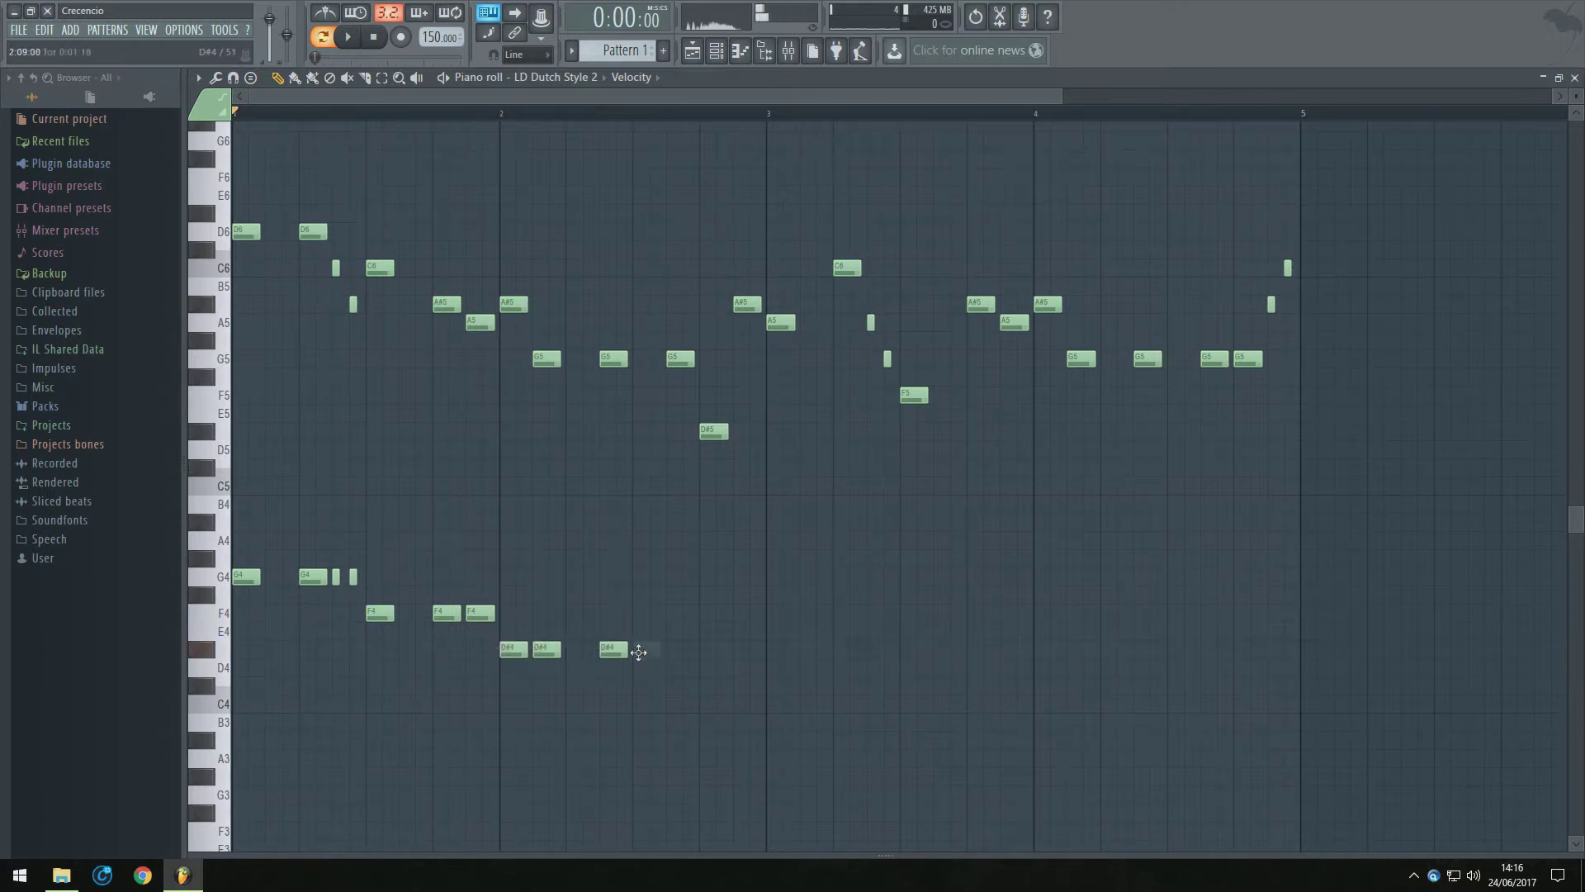
pyautogui.moveTo(642, 650); pyautogui.dragTo(674, 651)
pyautogui.click(747, 651)
# Add F4 bass notes at 3:01 and 3:05 plus two short ones at 3:07 and 3:08, and audition the pattern
pyautogui.click(780, 613)
pyautogui.press('space')
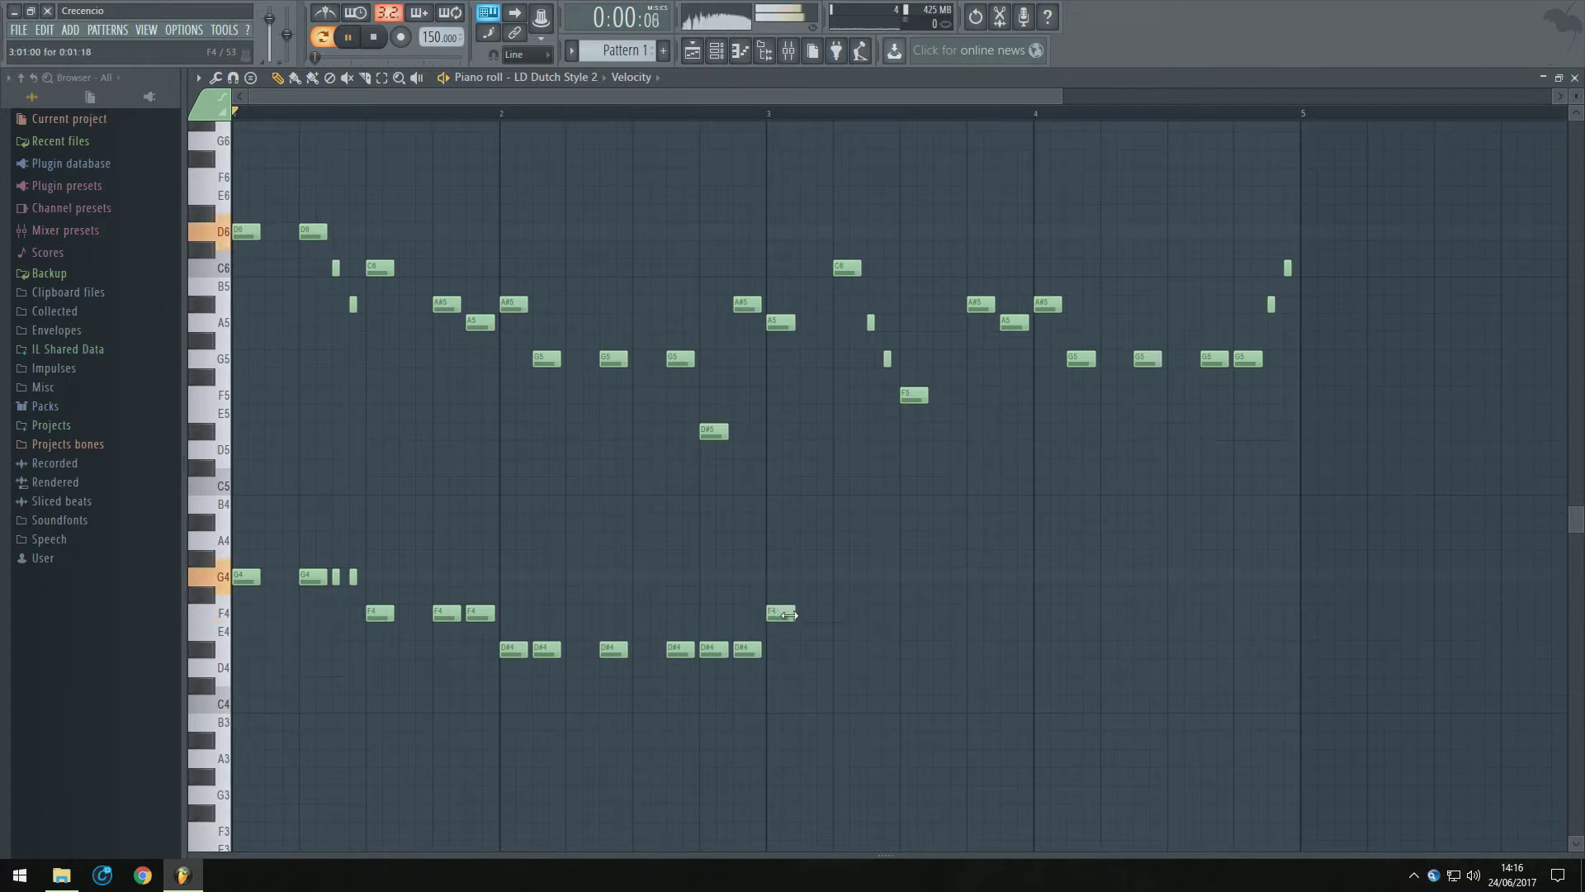
pyautogui.click(847, 612)
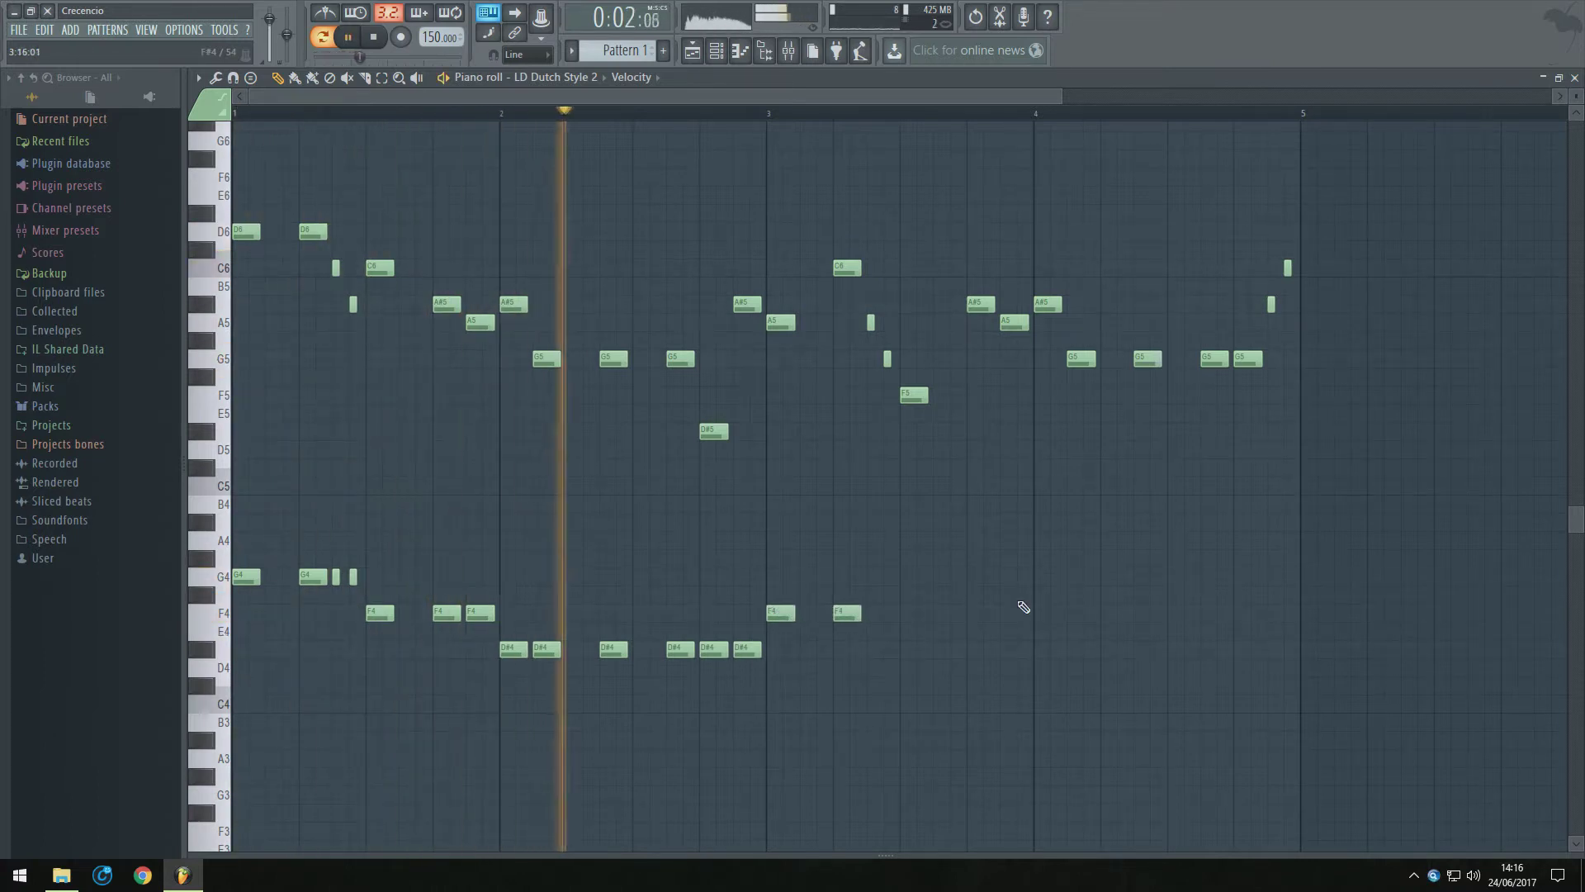
pyautogui.press('space')
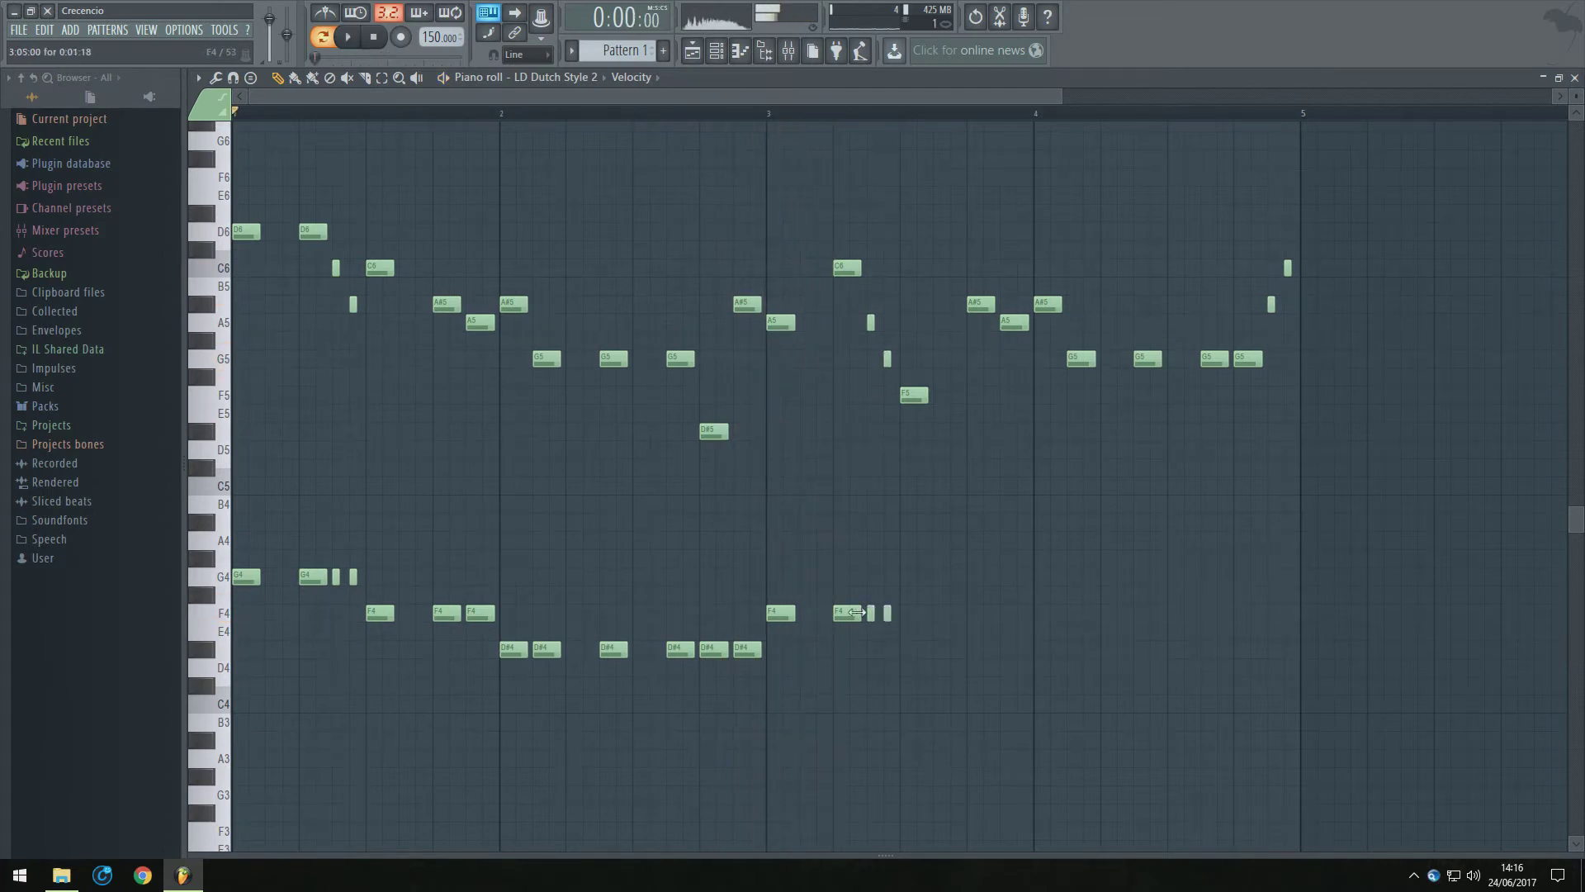
# Complete the bass with D4 at 3:09, 3:13 and 3:15 and D#4 under every bar 4 melody note, and audition it
pyautogui.click(909, 686)
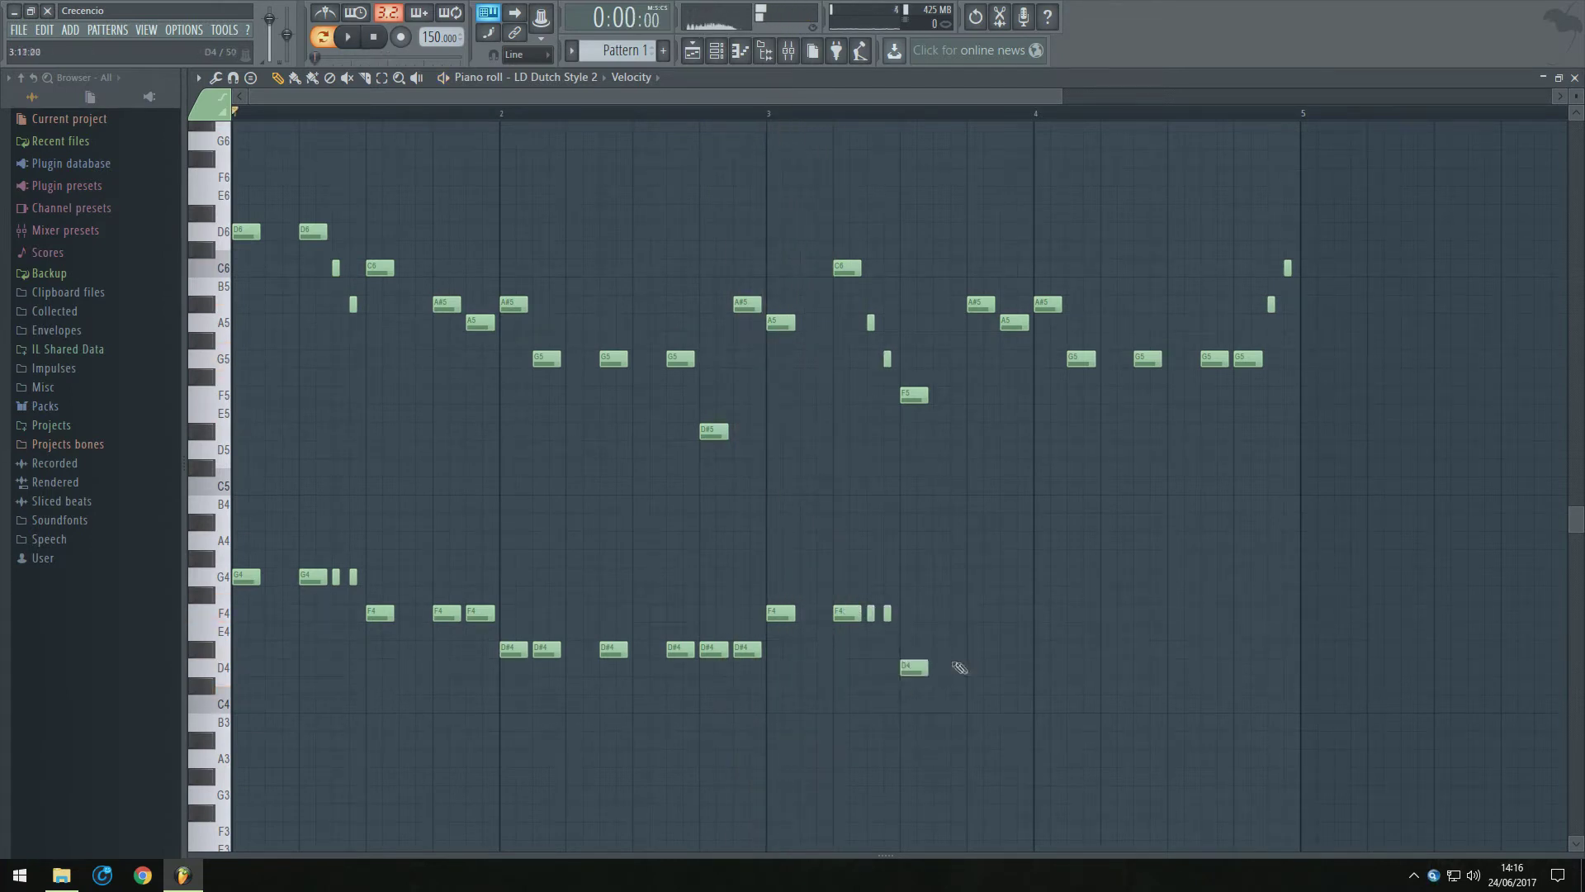
pyautogui.moveTo(1019, 687); pyautogui.dragTo(1032, 663)
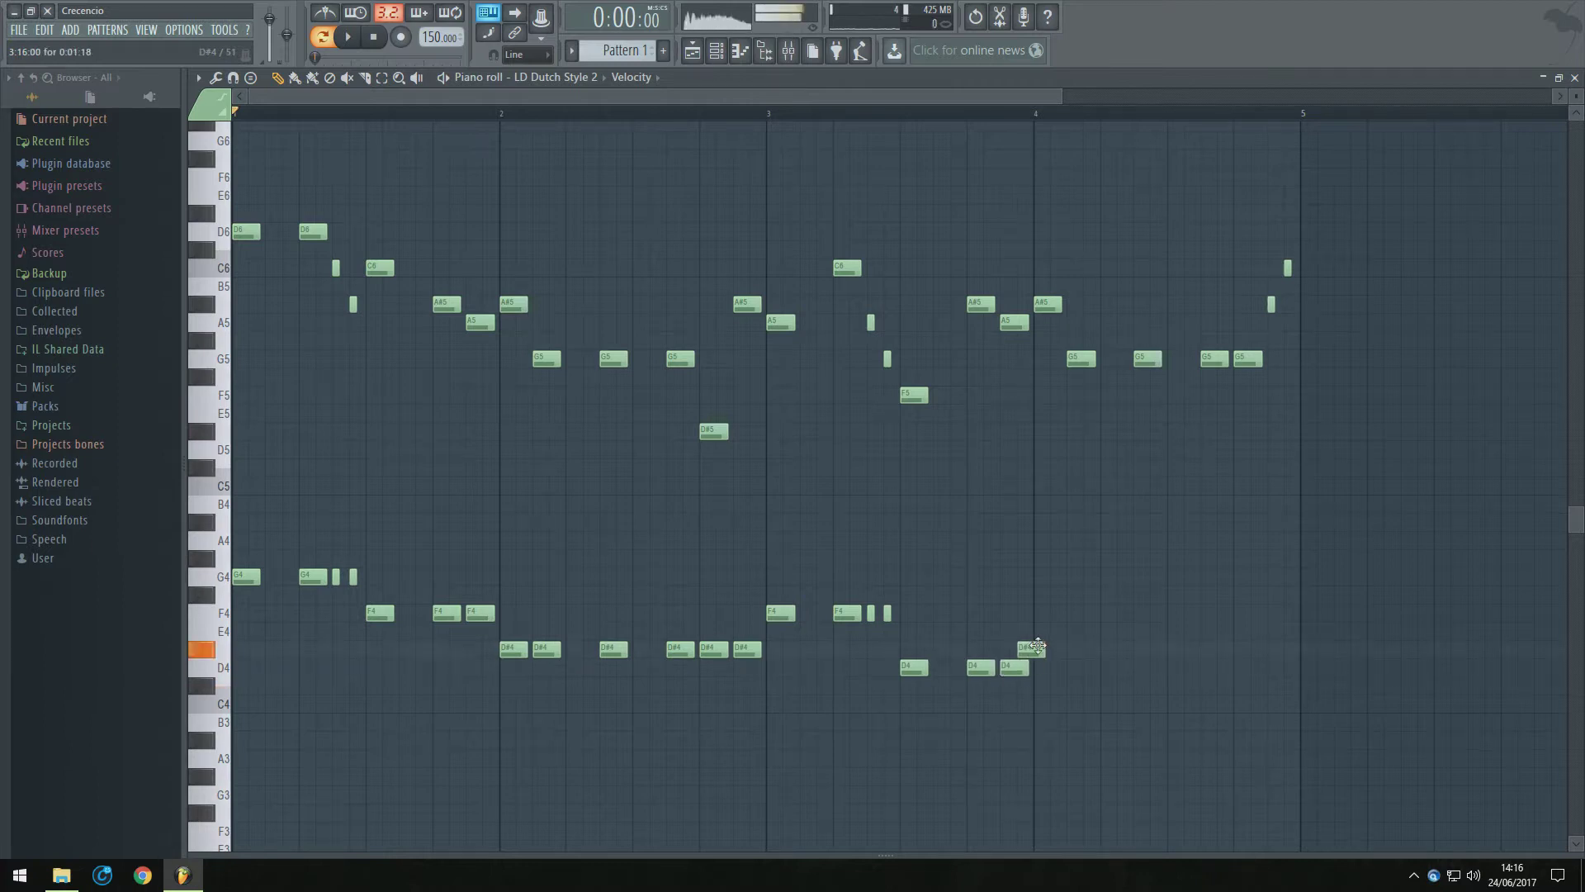
pyautogui.moveTo(1050, 649); pyautogui.dragTo(1065, 648)
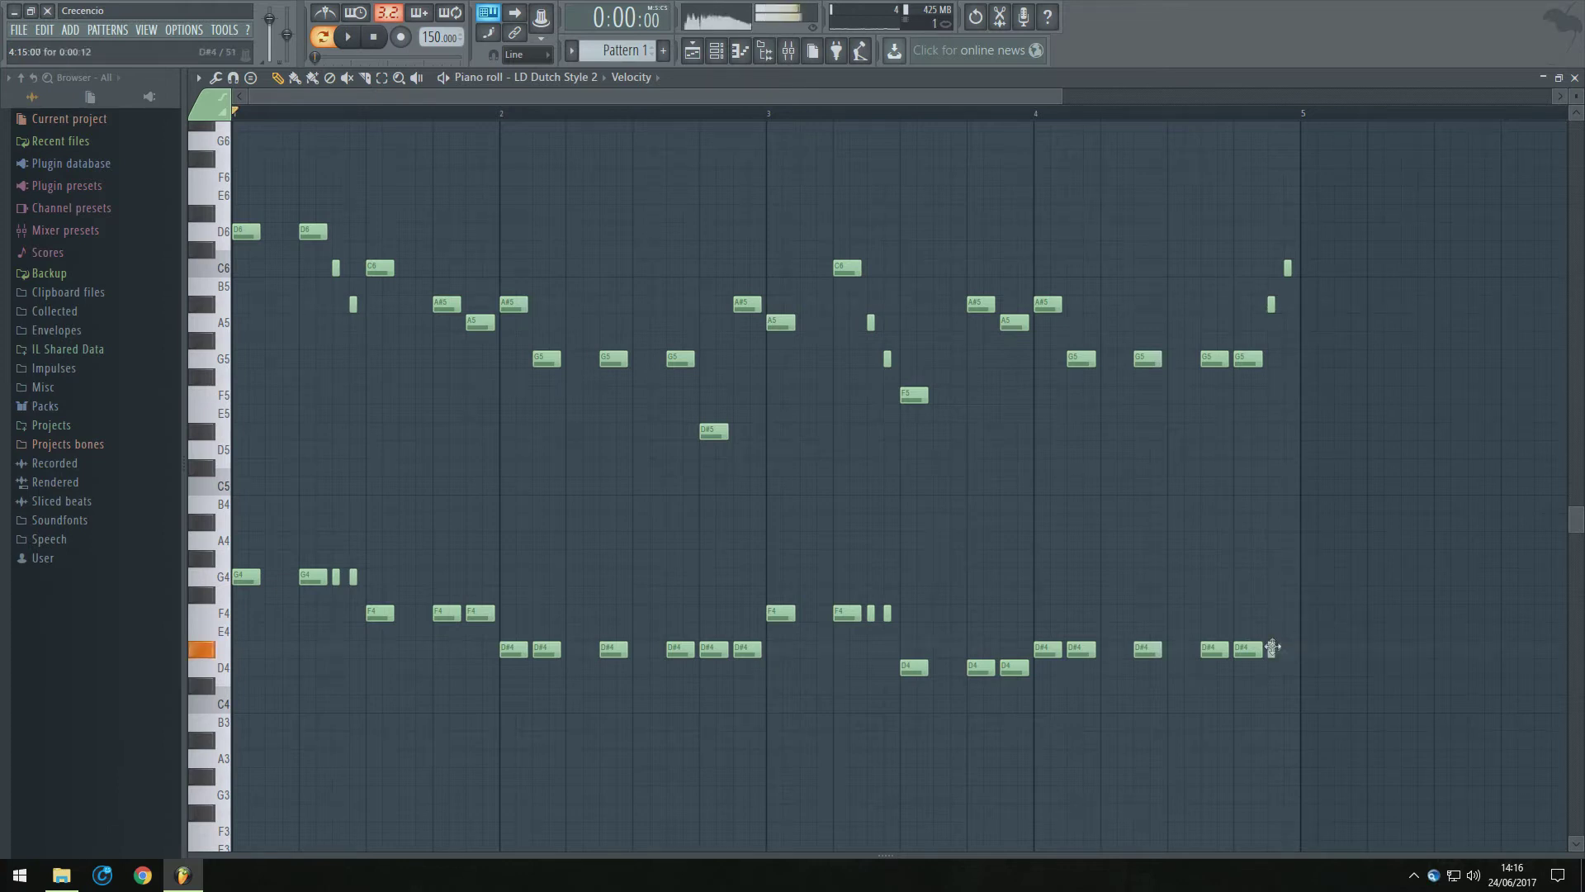
pyautogui.press('space')
pyautogui.scroll(-2, 1167, 537)
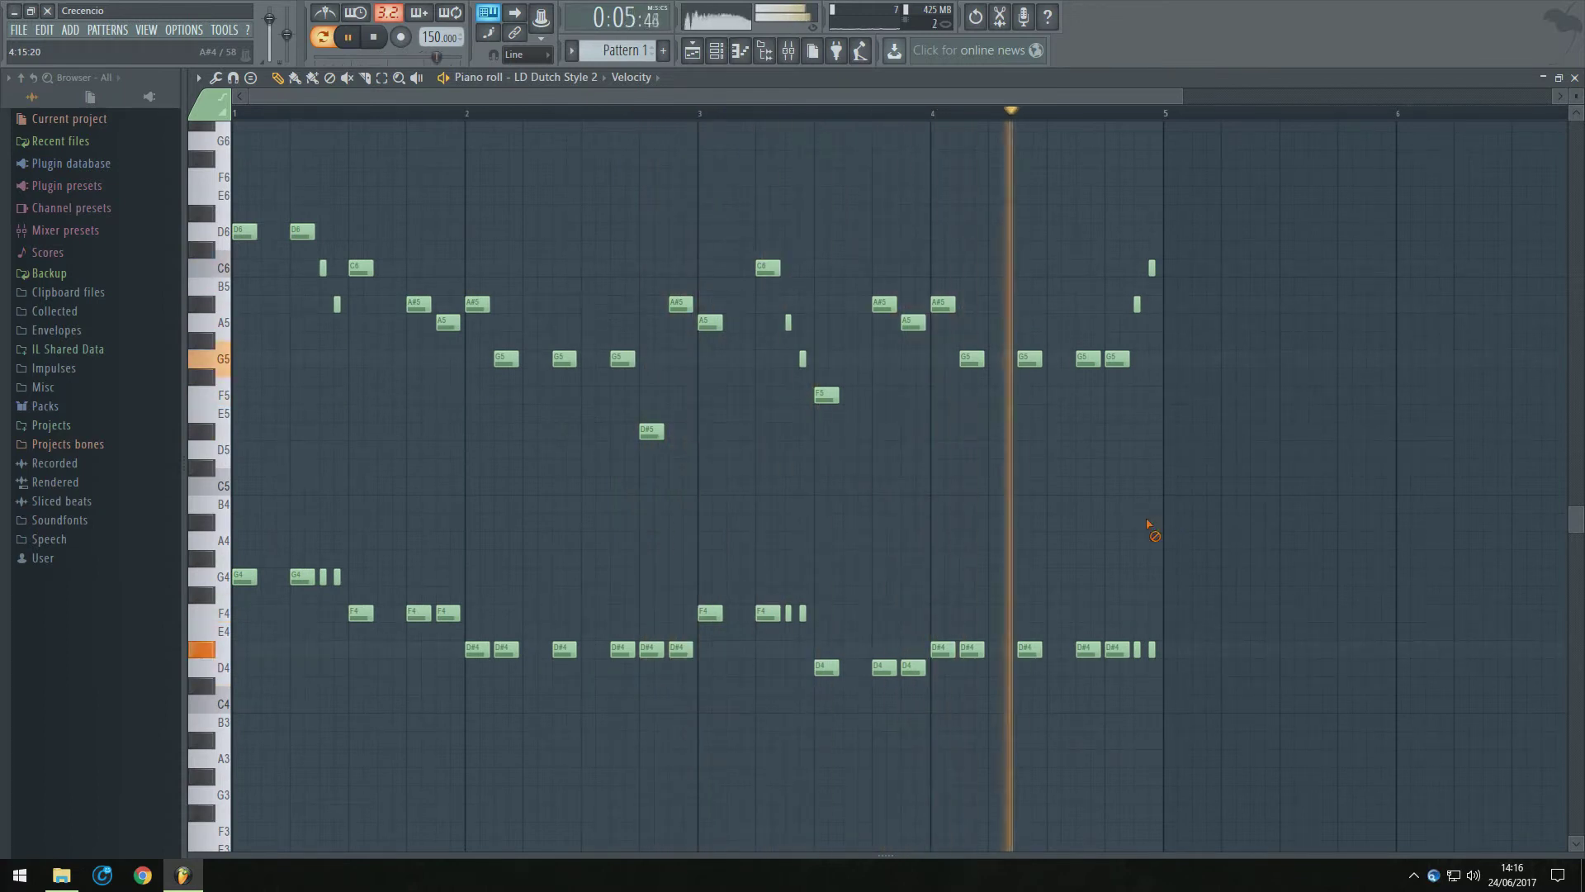
pyautogui.press('space')
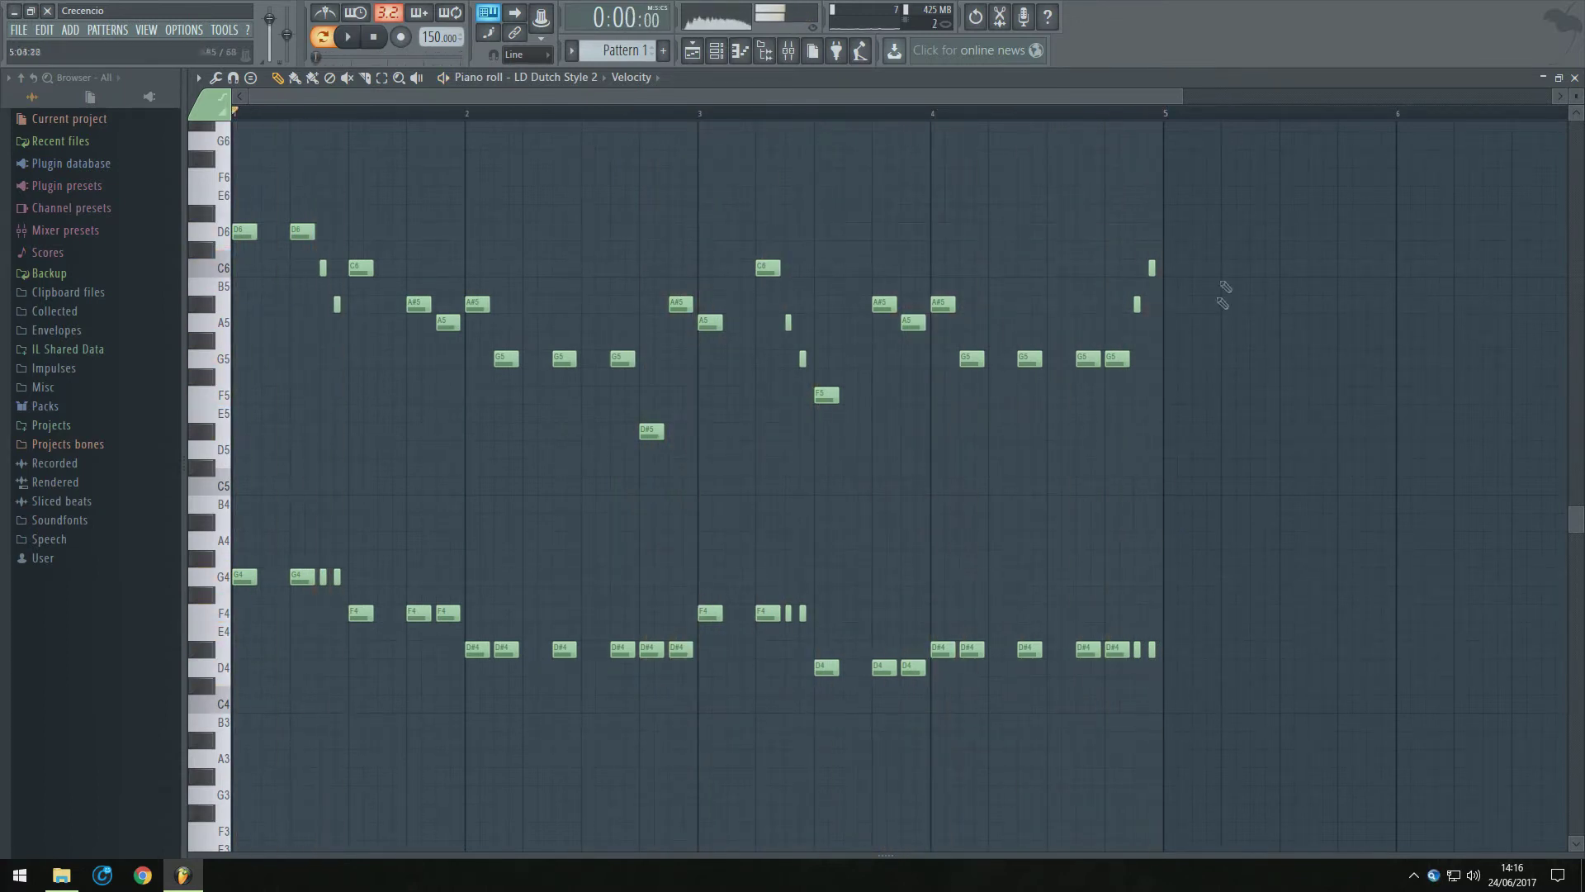
# Duplicate the entire four-bar phrase into bars 5 to 8 and audition the result
pyautogui.hotkey('ctrl', 'a')
pyautogui.moveTo(159, 745); pyautogui.dragTo(167, 743)
pyautogui.moveTo(242, 583); pyautogui.dragTo(1172, 588)
pyautogui.press('space')
pyautogui.scroll(-2, 864, 251)
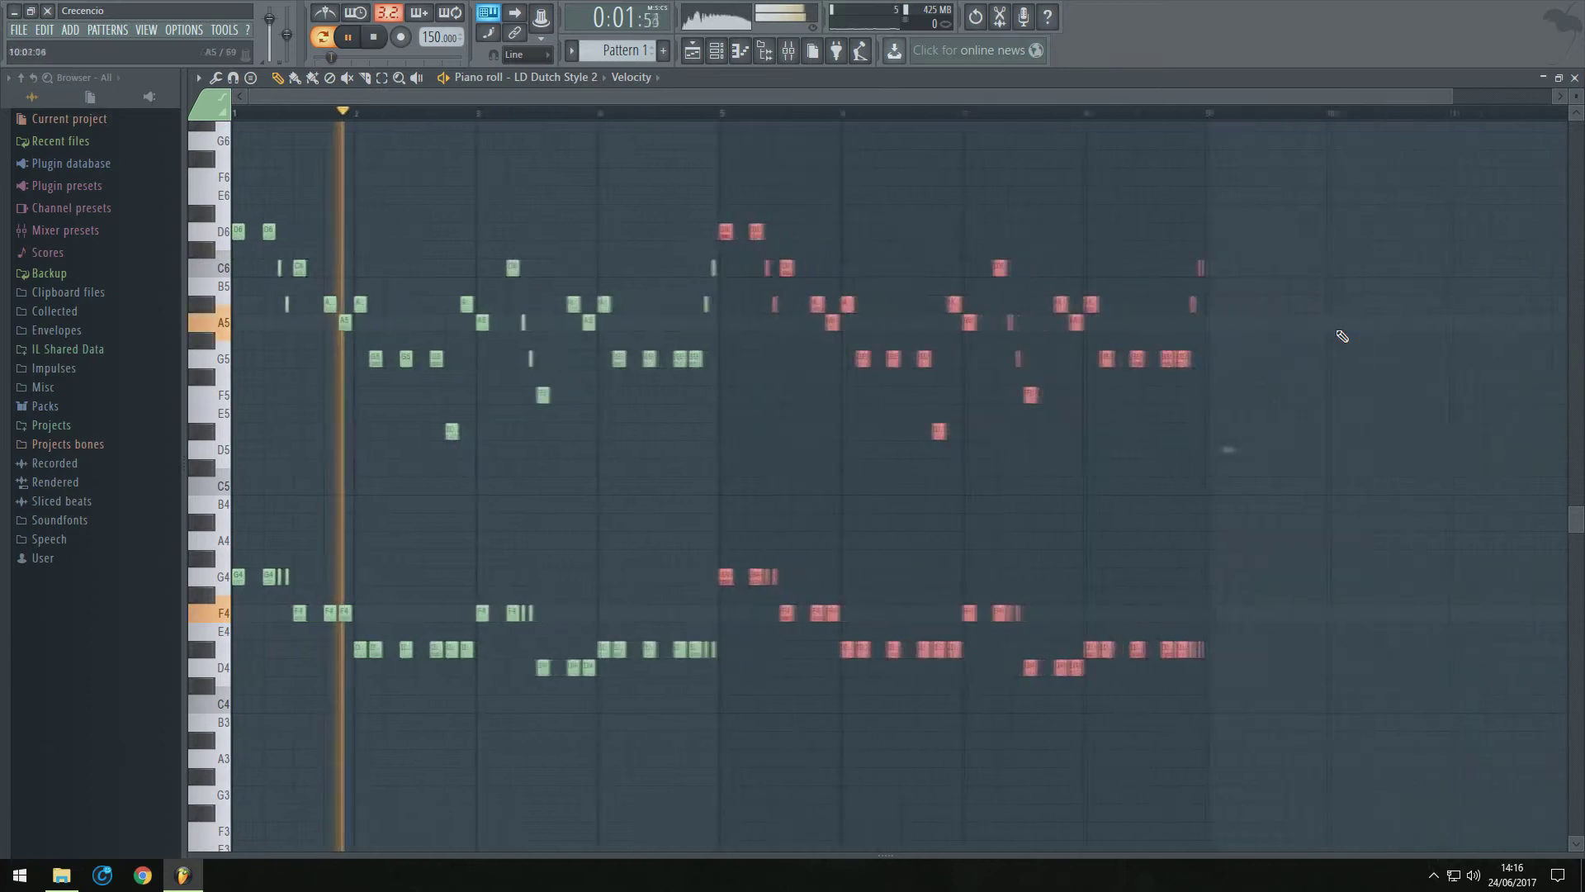
pyautogui.scroll(1, 1016, 264)
pyautogui.keyDown('ctrl'); pyautogui.click(530, 144); pyautogui.keyUp('ctrl')
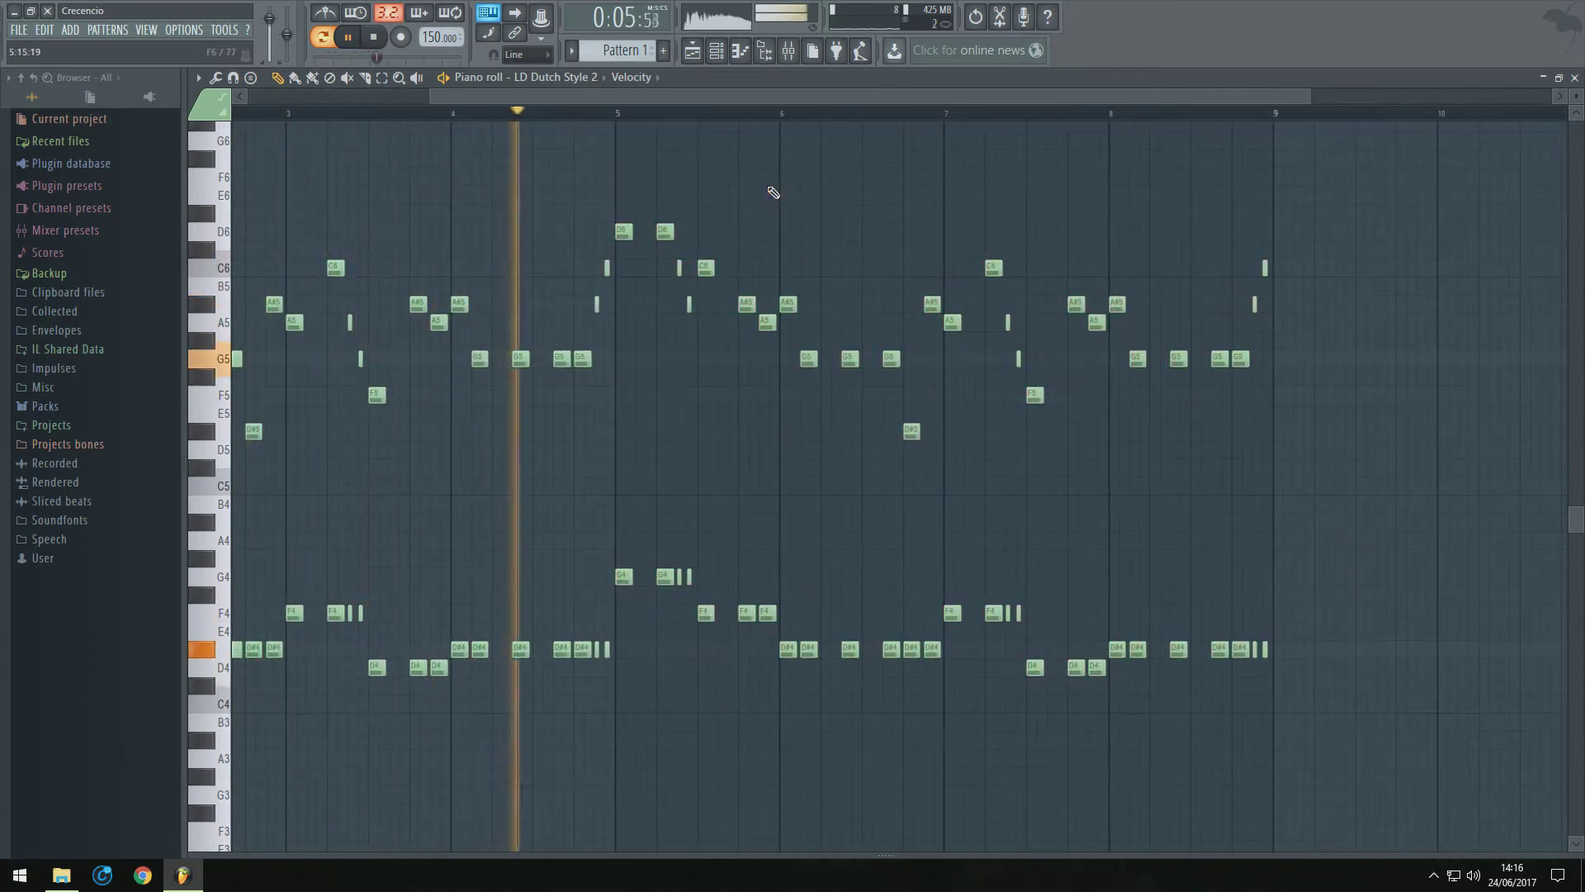
pyautogui.press('space')
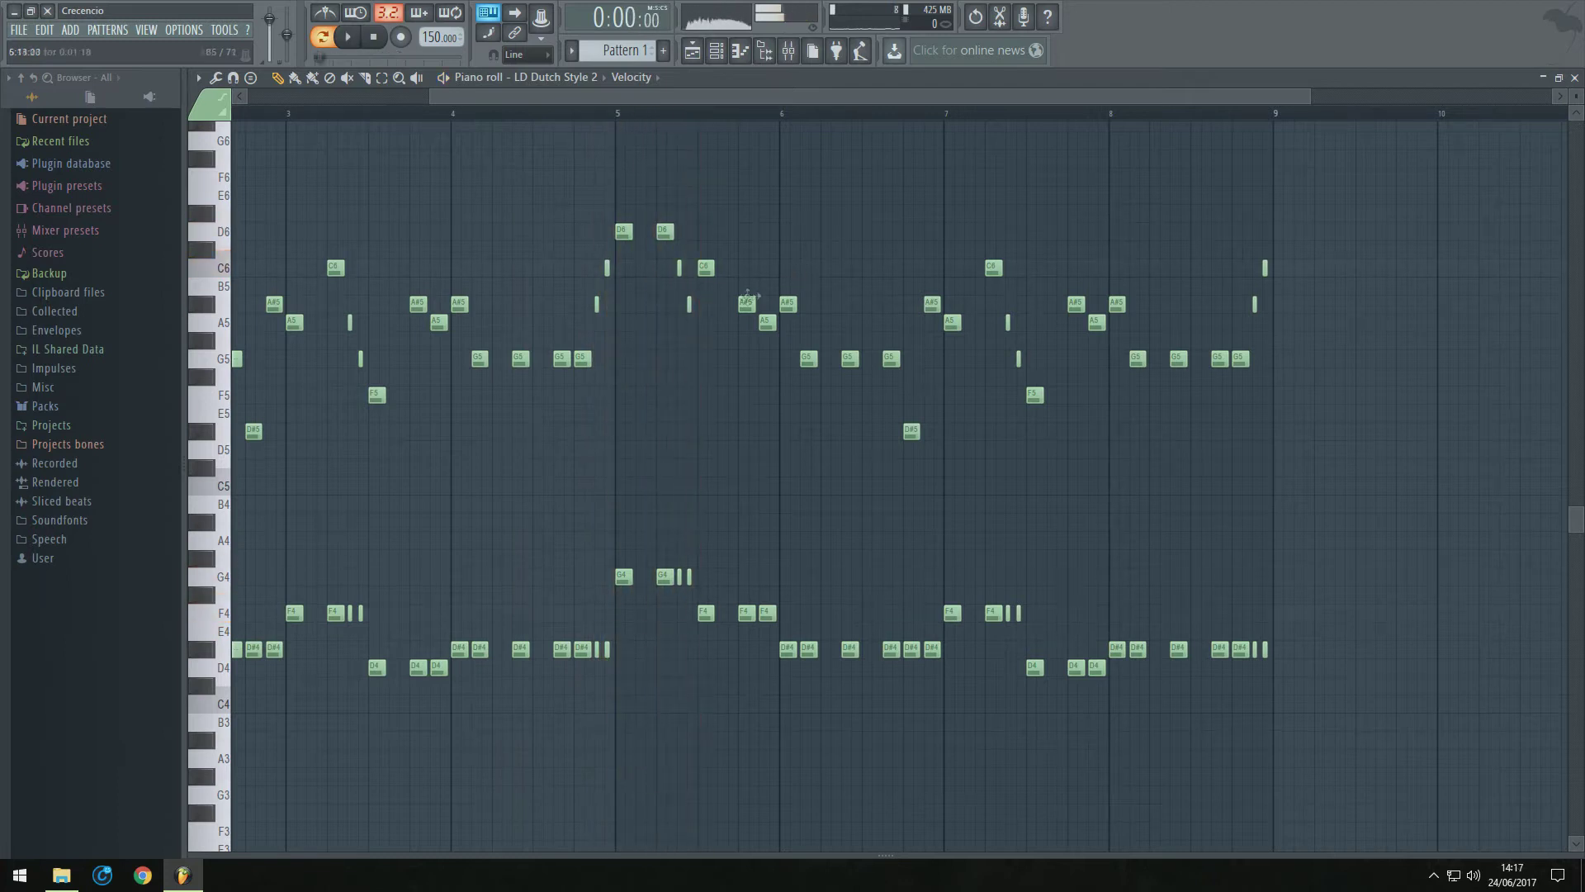
# Move the melody to F6 at 5:09, 5:13 and 6:01, D6 at 5:15 and G6 at 6:03, delete the 6:11 G5, and audition
pyautogui.moveTo(702, 253); pyautogui.dragTo(699, 177)
pyautogui.click(619, 116)
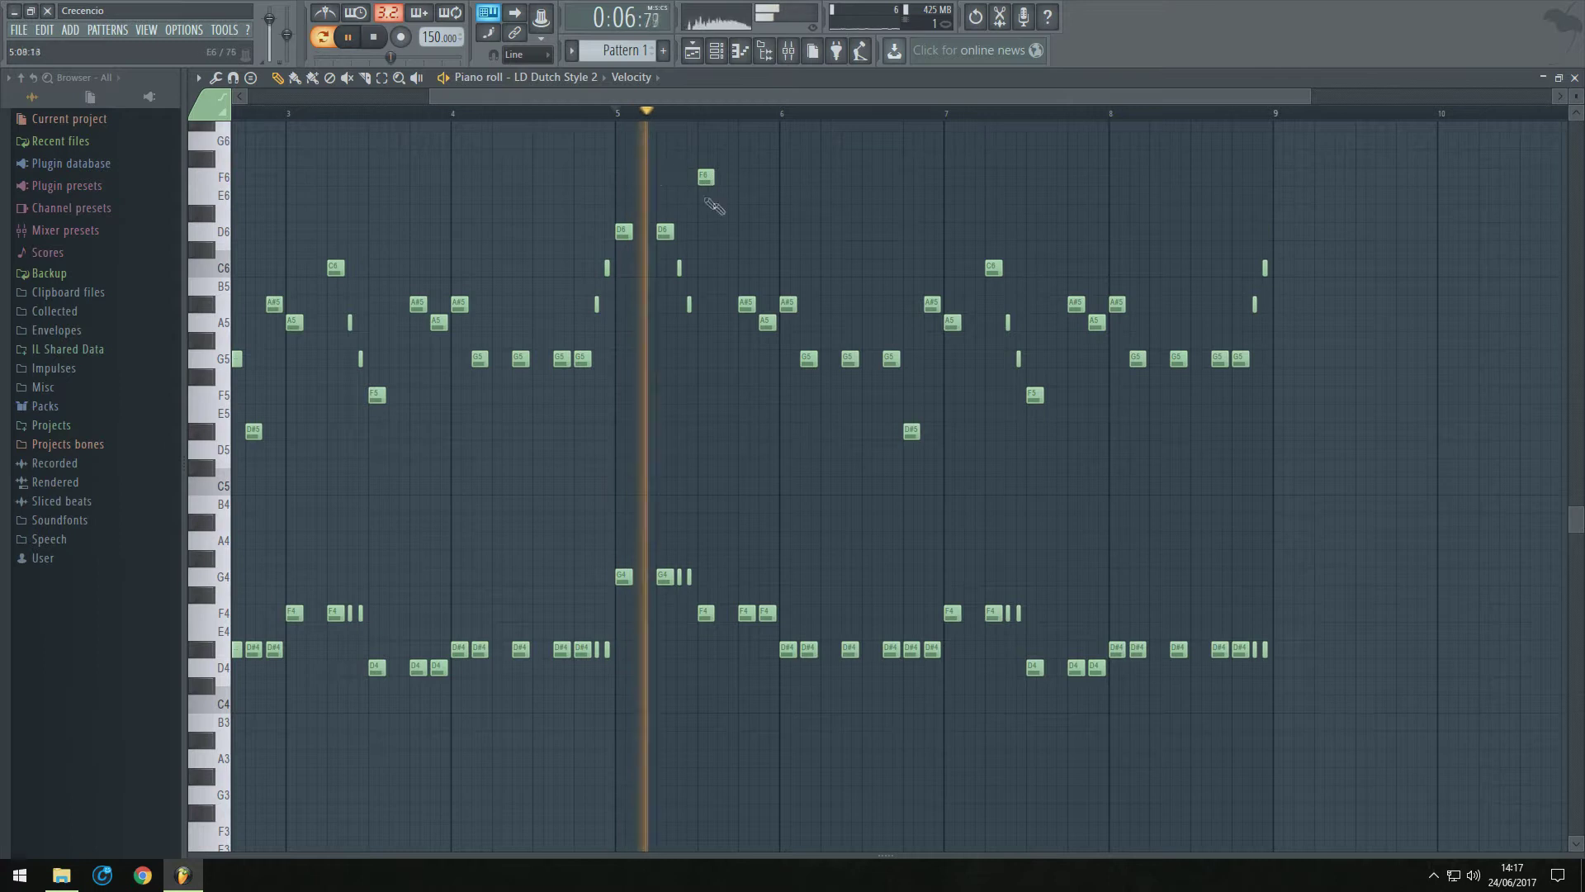
pyautogui.moveTo(747, 283)
pyautogui.mouseDown()
pyautogui.moveTo(747, 161)
pyautogui.moveTo(753, 256)
pyautogui.mouseUp()
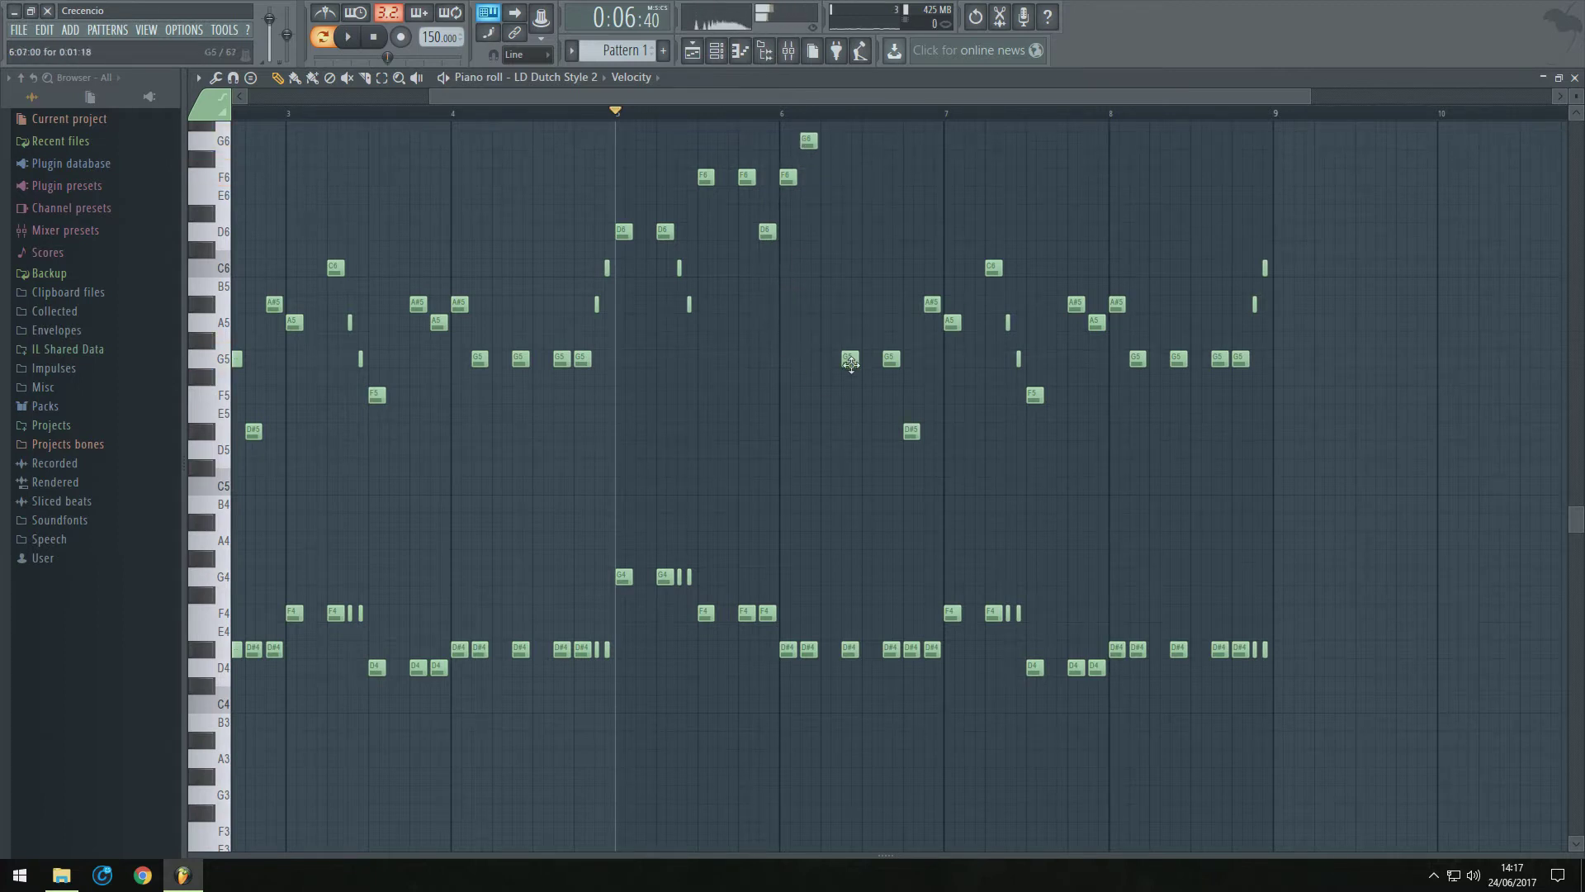
pyautogui.press('space')
pyautogui.scroll(1, 862, 234)
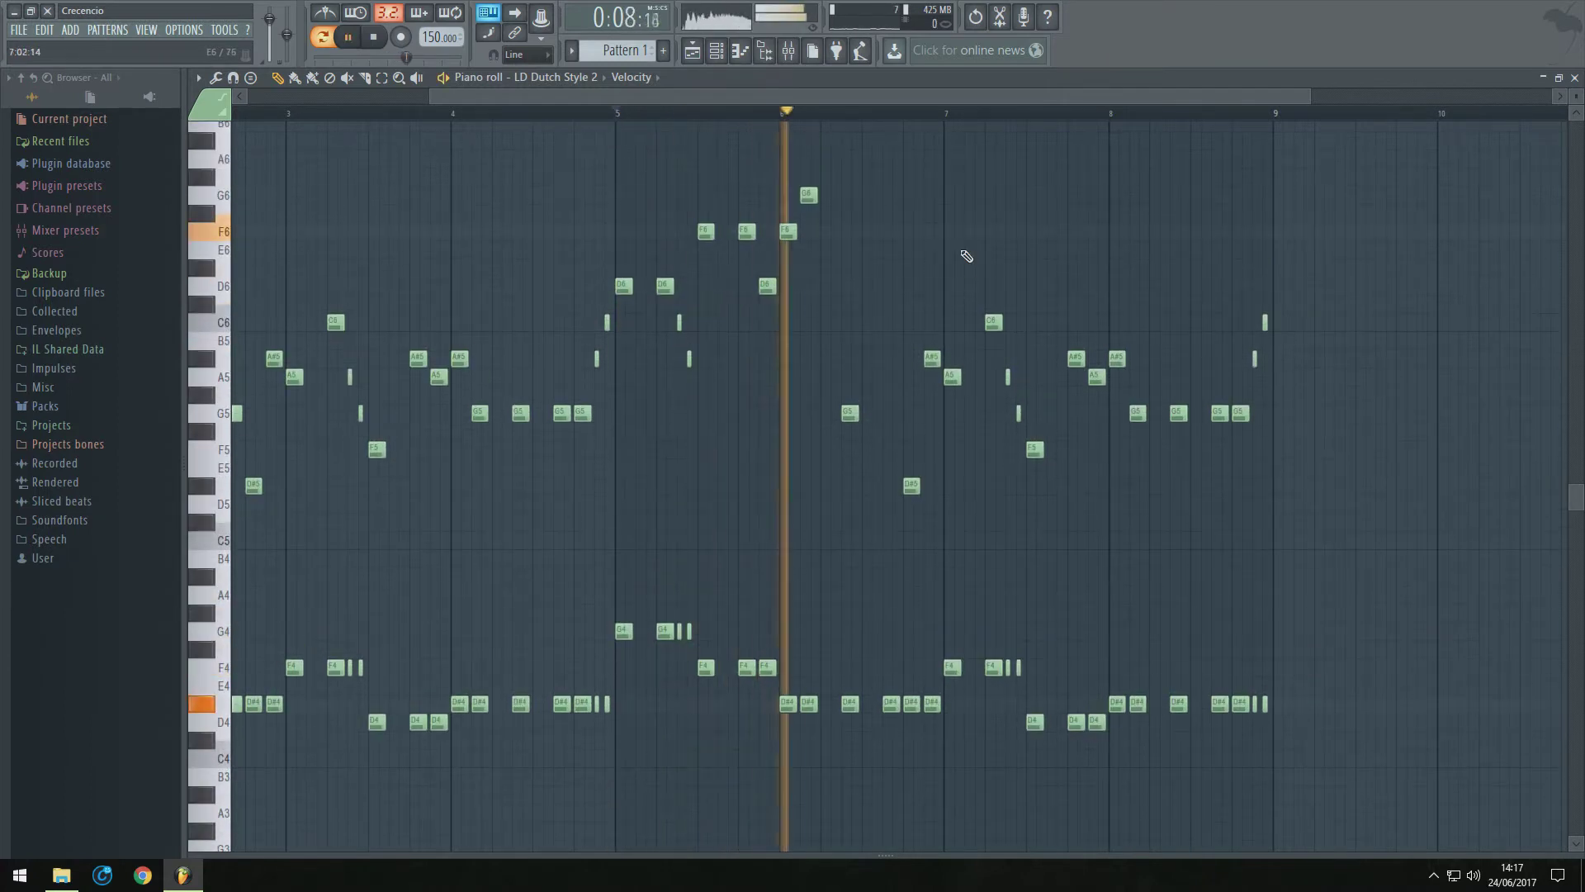
pyautogui.press('space')
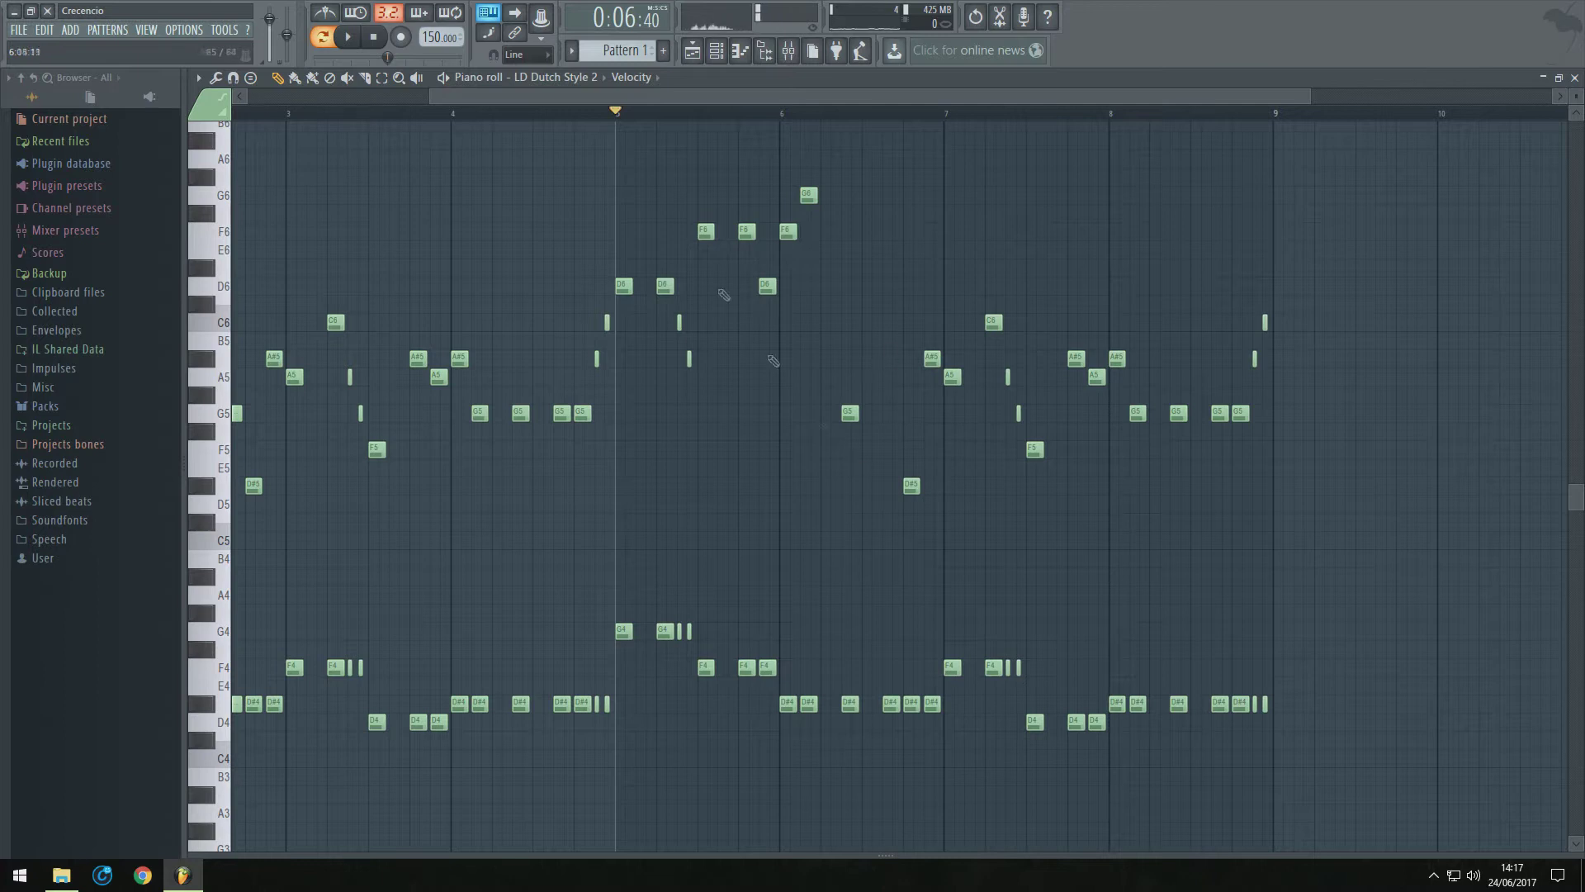
pyautogui.press('space')
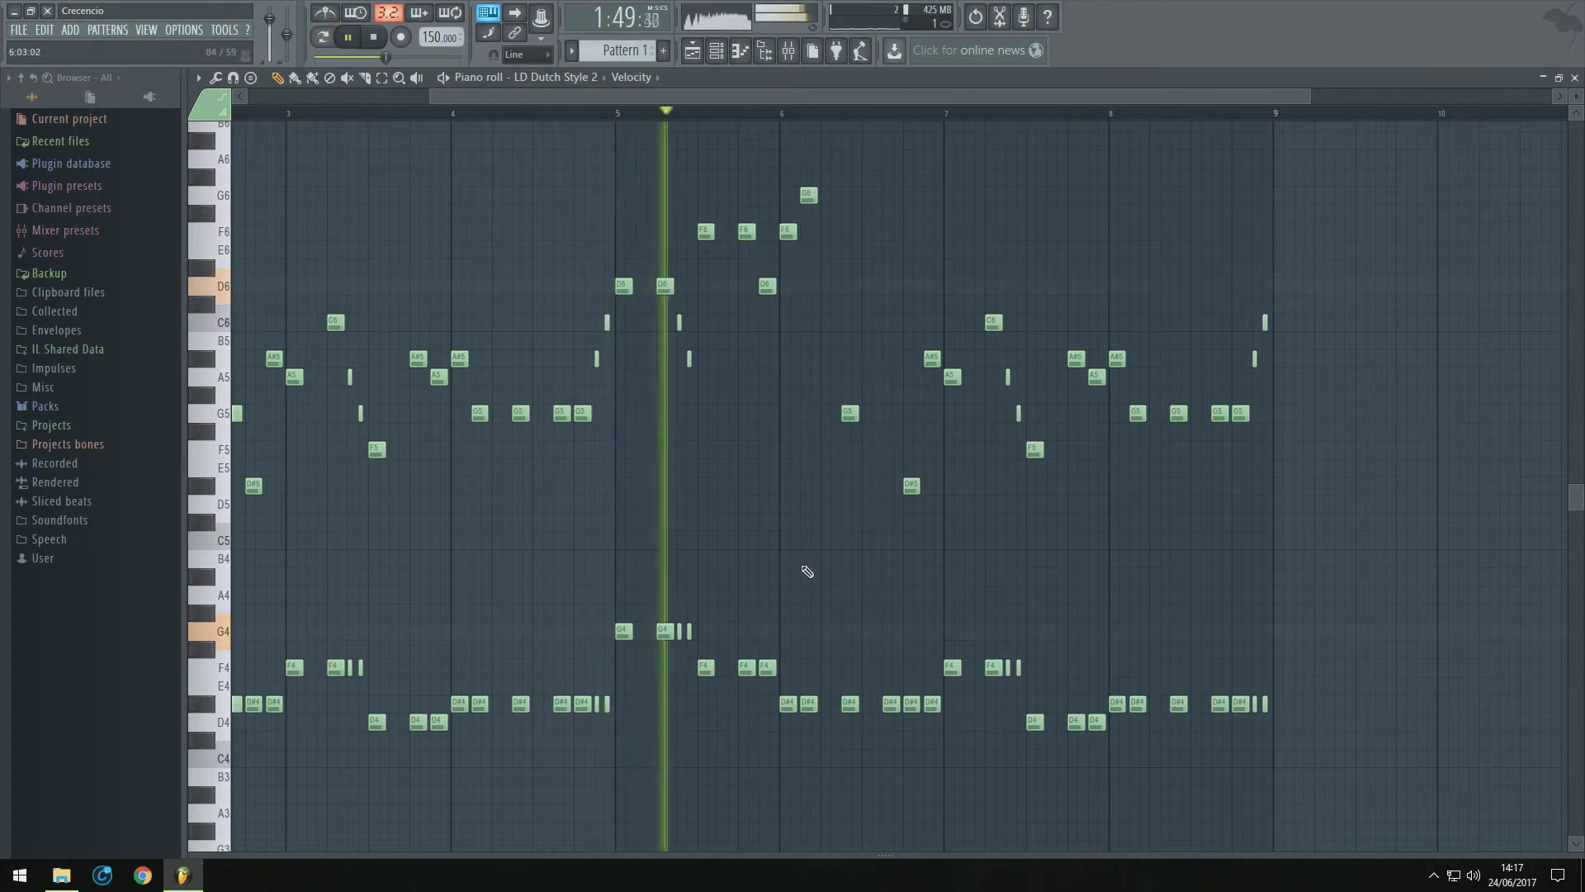
pyautogui.press('space')
# Try bars 5 to 8 with the bass notes deleted, audition them and undo the deletion
pyautogui.moveTo(609, 612); pyautogui.dragTo(1360, 747)
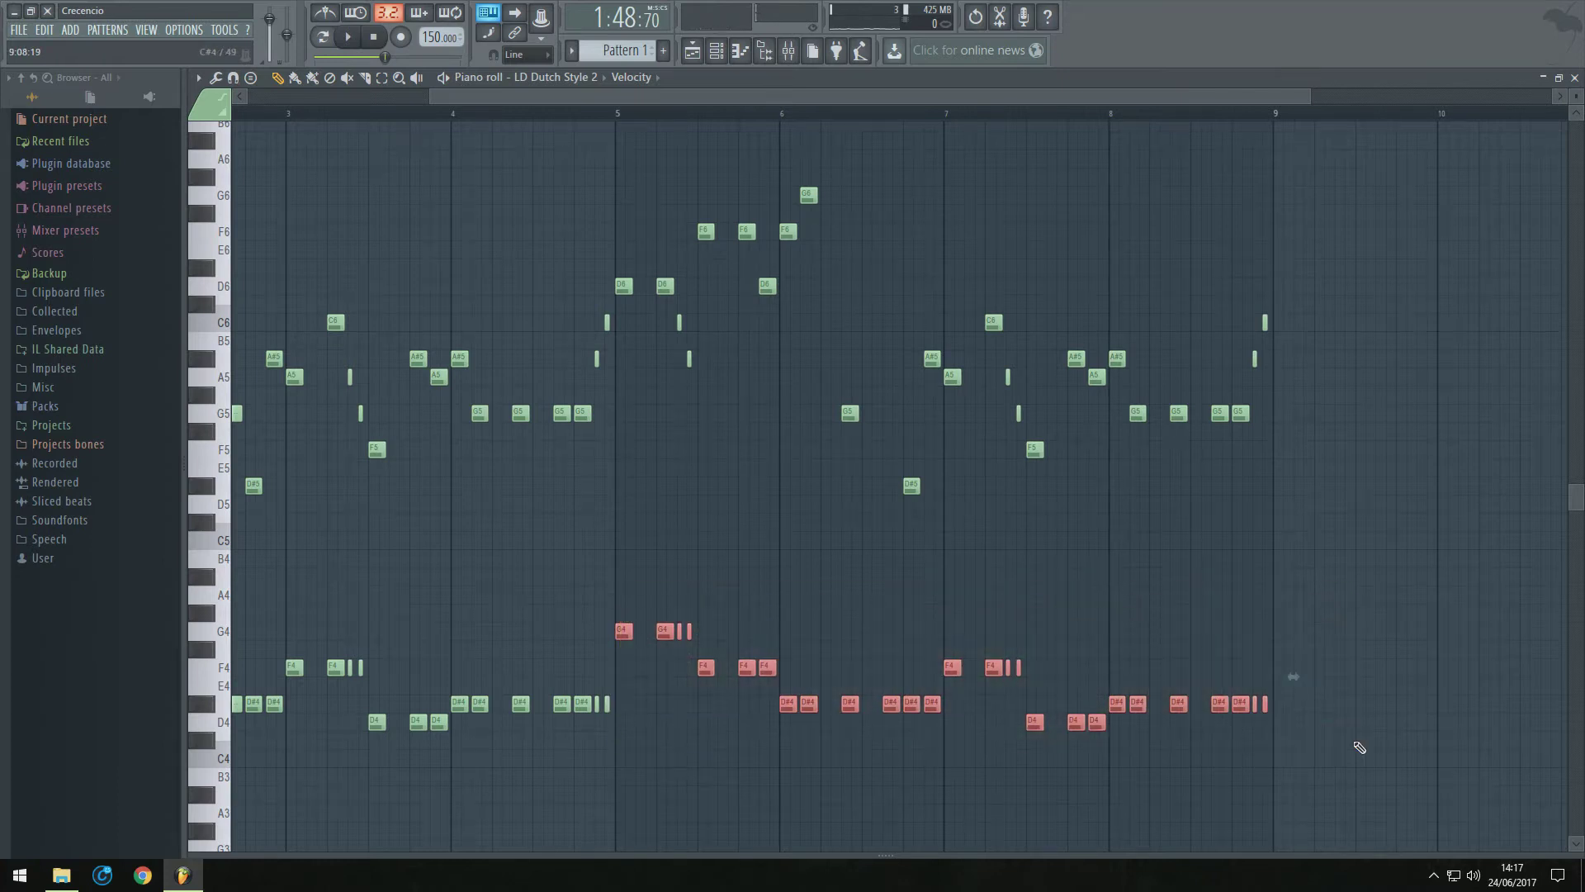
pyautogui.press('Delete')
pyautogui.press('space')
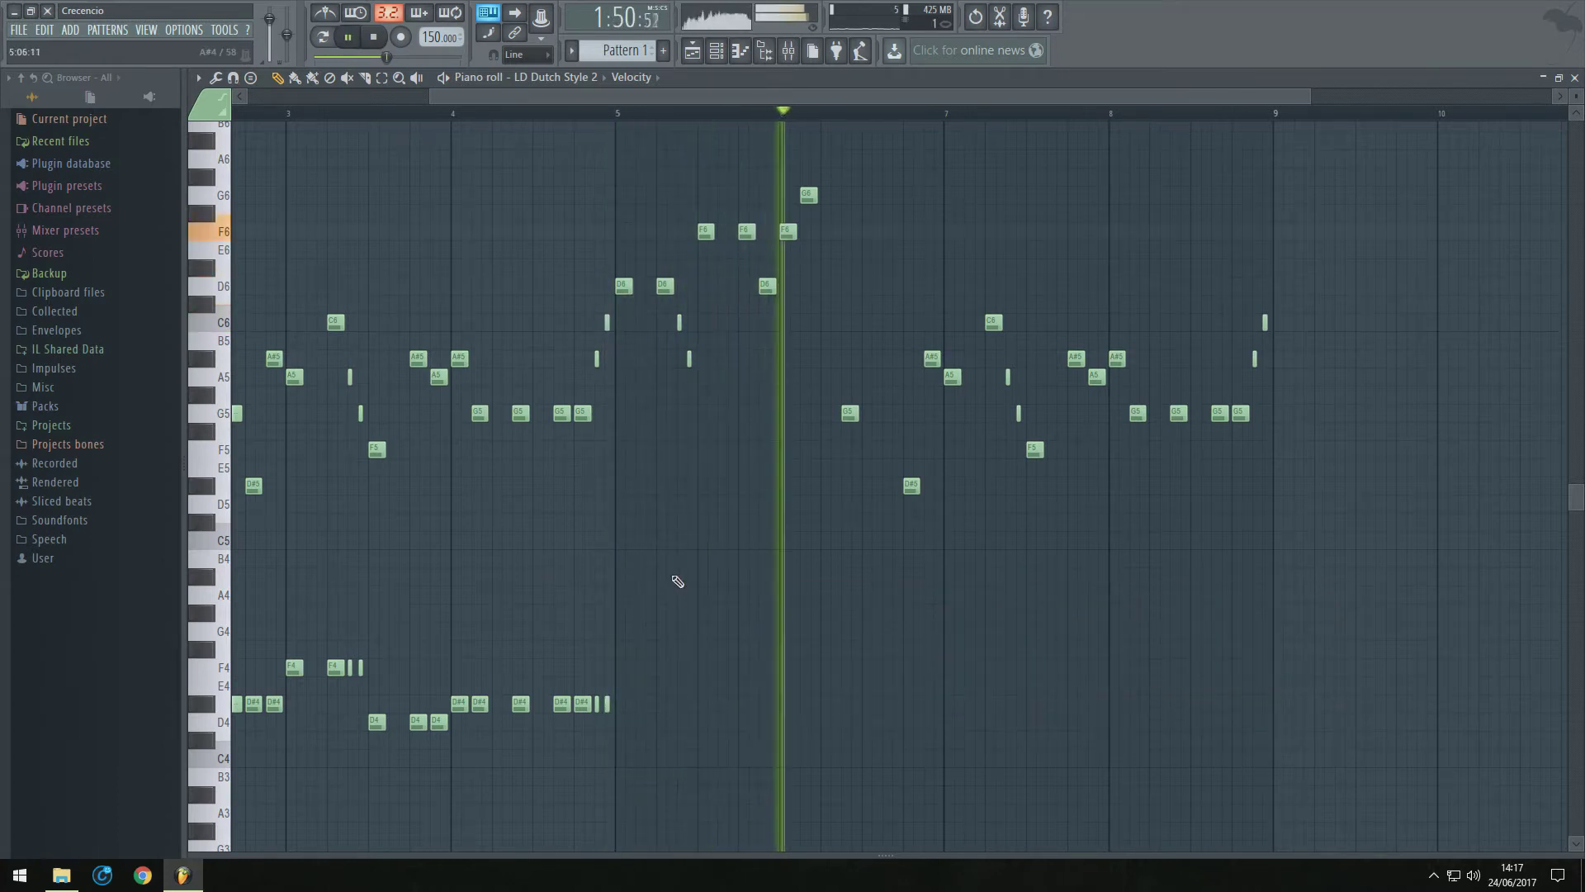
pyautogui.press('space')
pyautogui.hotkey('ctrl', 'z')
# Raise the first four bass notes of bar 7 to A#4 and the last three to C5, and audition from bar 5
pyautogui.moveTo(290, 629); pyautogui.dragTo(617, 632)
pyautogui.keyDown('ctrl'); pyautogui.click(641, 690); pyautogui.keyUp('ctrl')
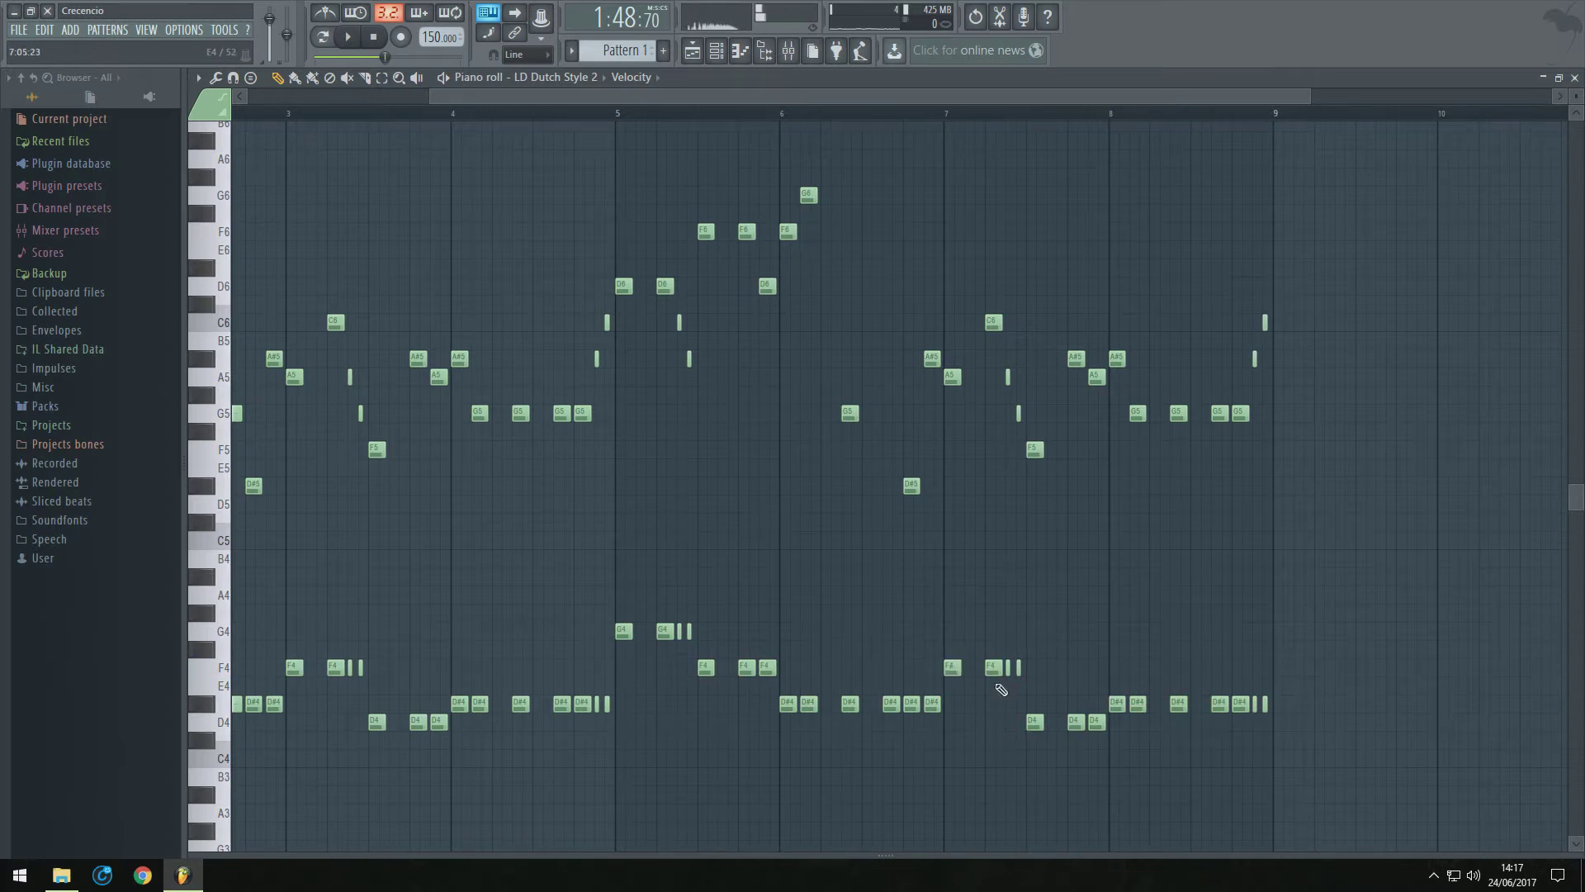
pyautogui.moveTo(941, 629); pyautogui.dragTo(941, 607)
pyautogui.moveTo(966, 584); pyautogui.dragTo(1040, 570)
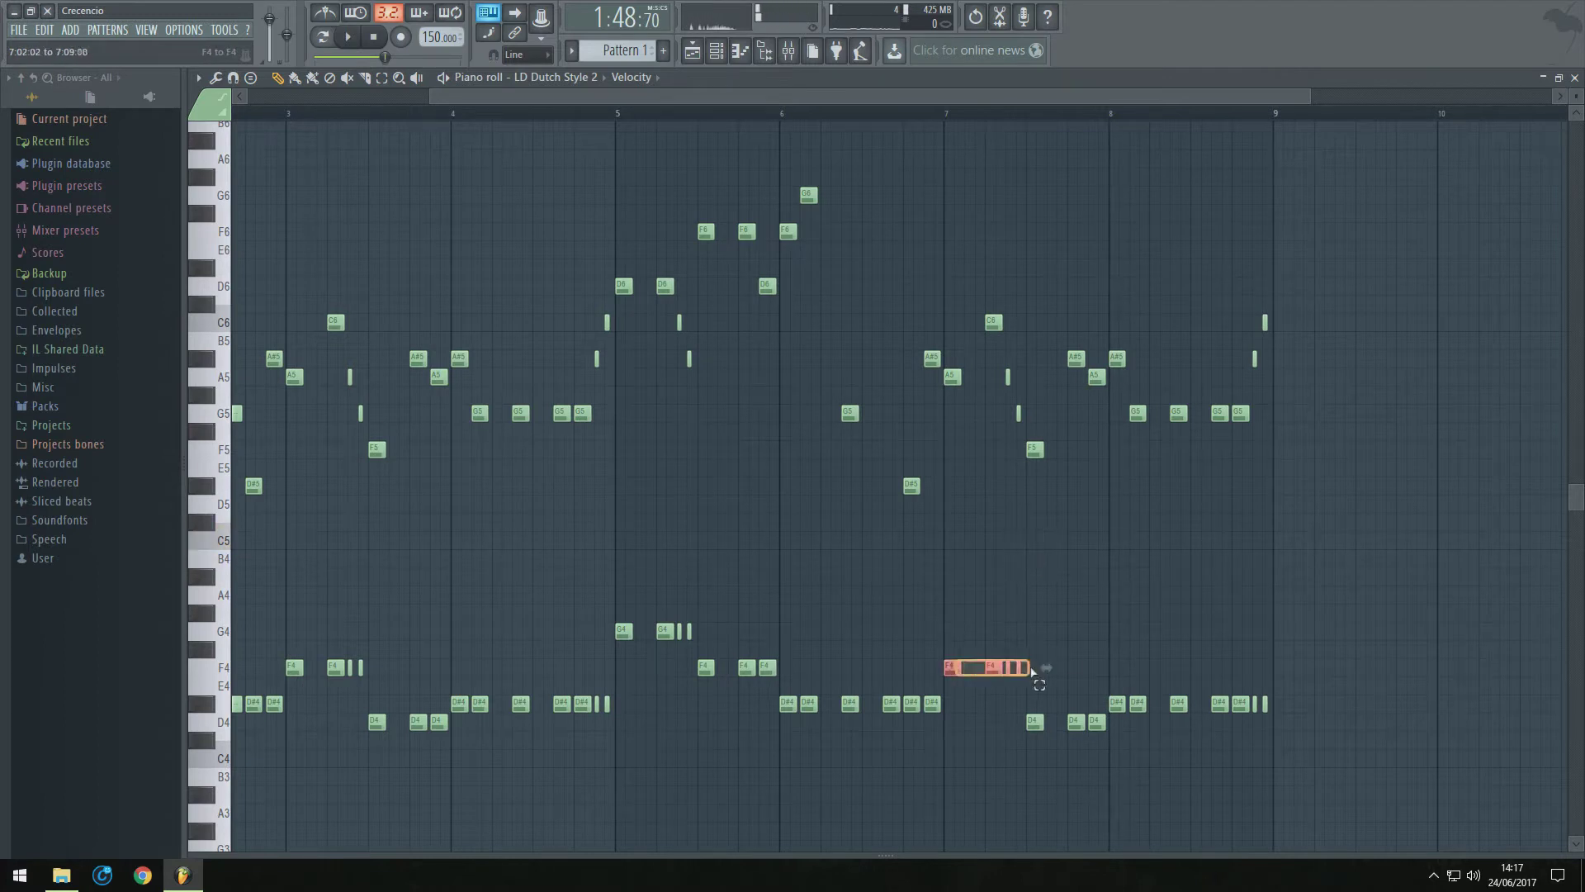
pyautogui.moveTo(989, 667); pyautogui.dragTo(981, 587)
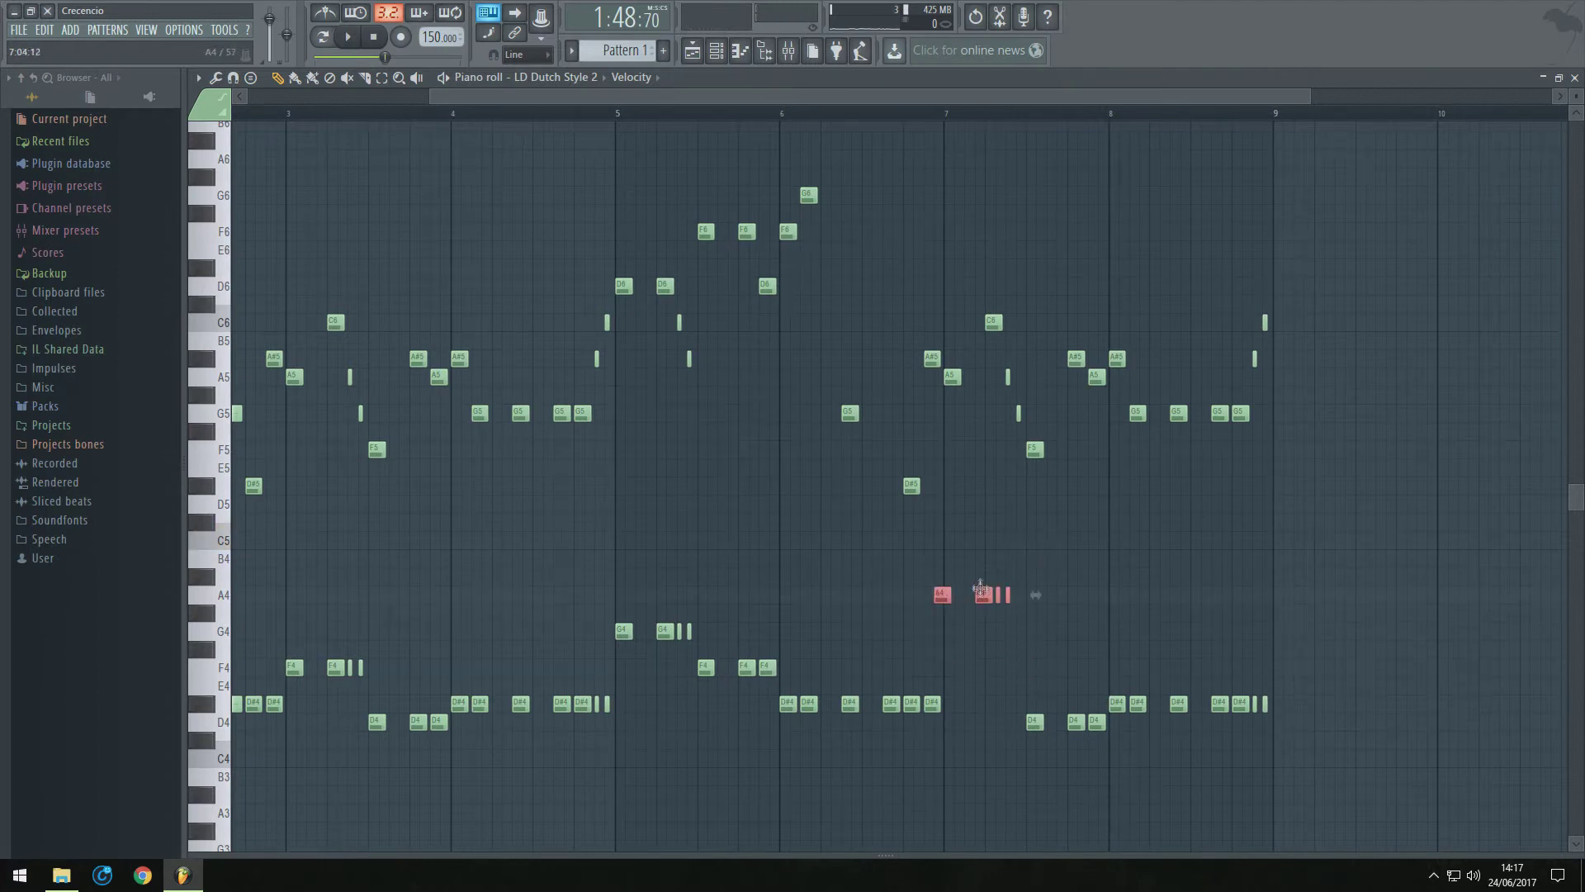
pyautogui.moveTo(1044, 715); pyautogui.dragTo(1101, 530)
pyautogui.press('space')
pyautogui.keyDown('ctrl'); pyautogui.click(898, 596); pyautogui.keyUp('ctrl')
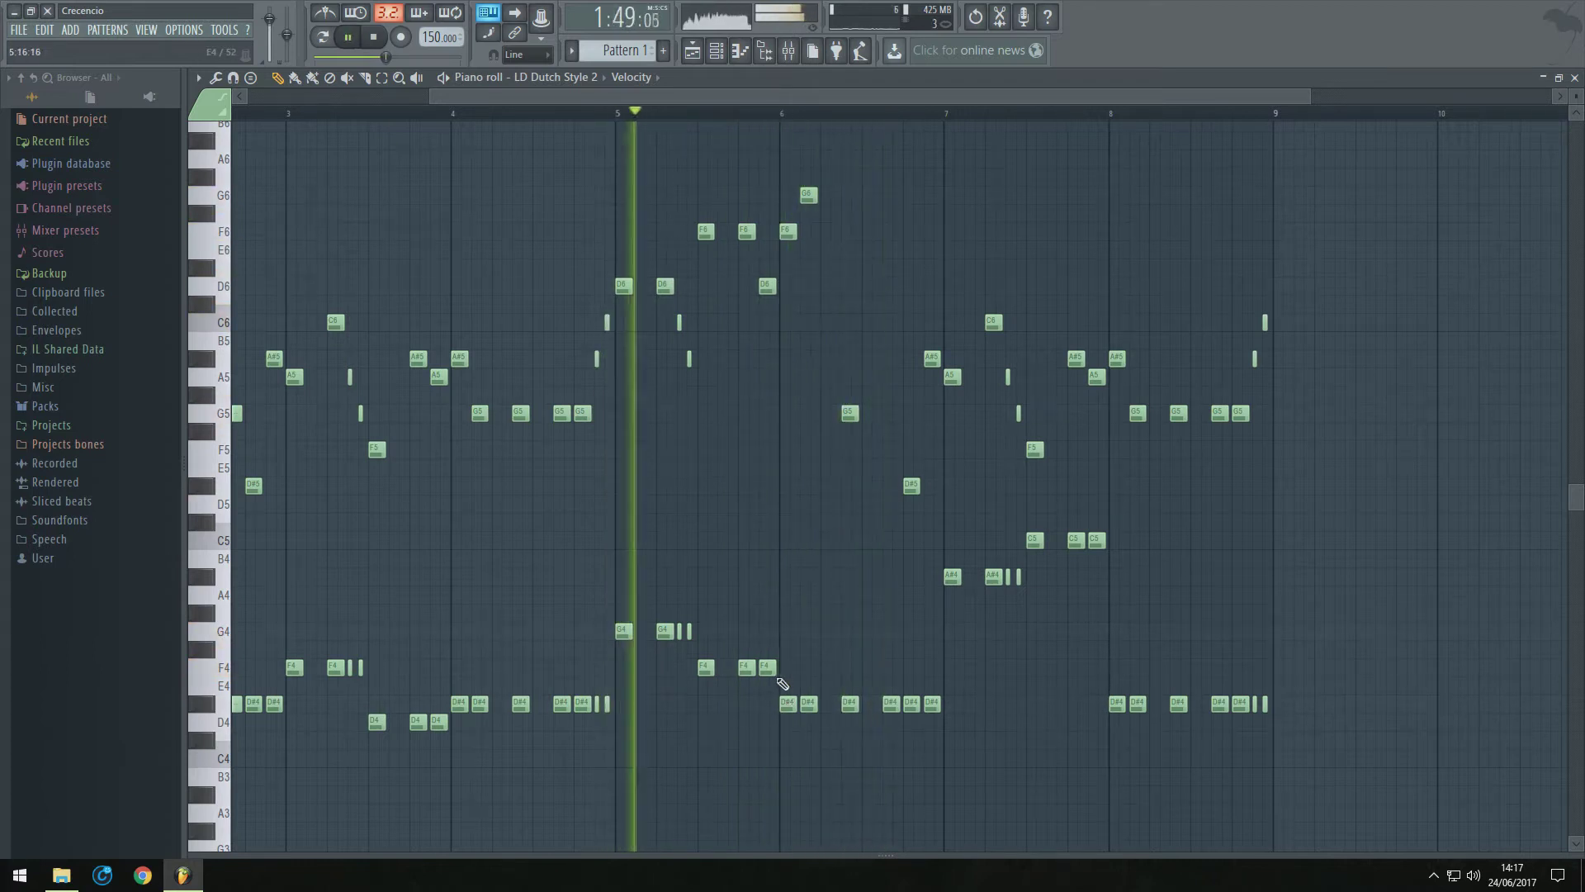
pyautogui.press('space')
# Try F4 for the bass note at 6:01, audition it and restore the note to D#4
pyautogui.moveTo(784, 703); pyautogui.dragTo(781, 662)
pyautogui.press('space')
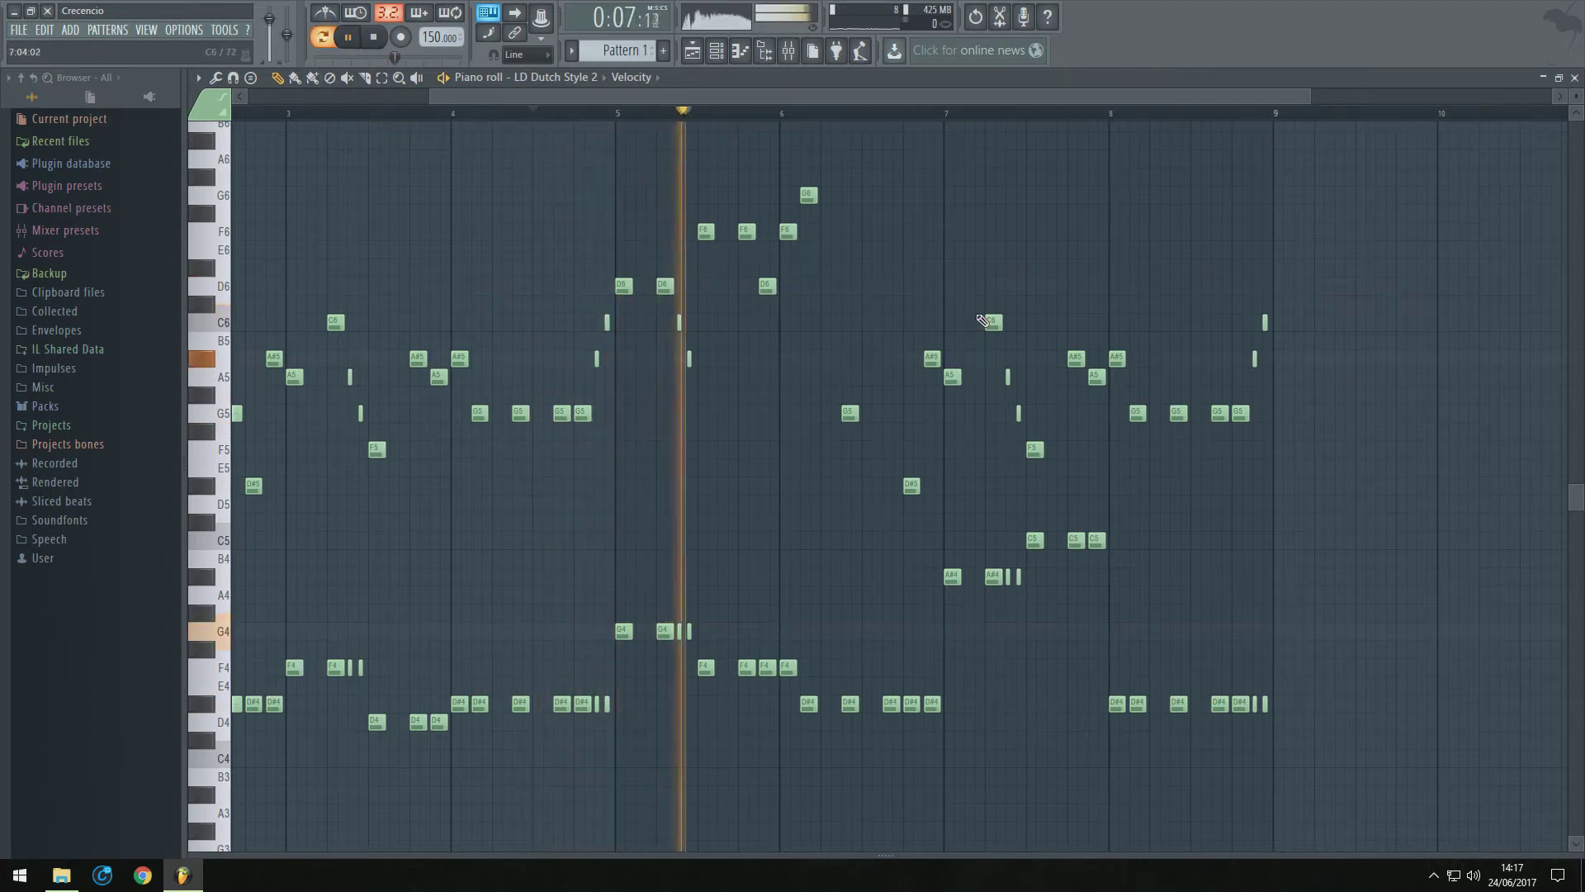
pyautogui.press('space')
pyautogui.press('space')
pyautogui.scroll(3, 883, 288)
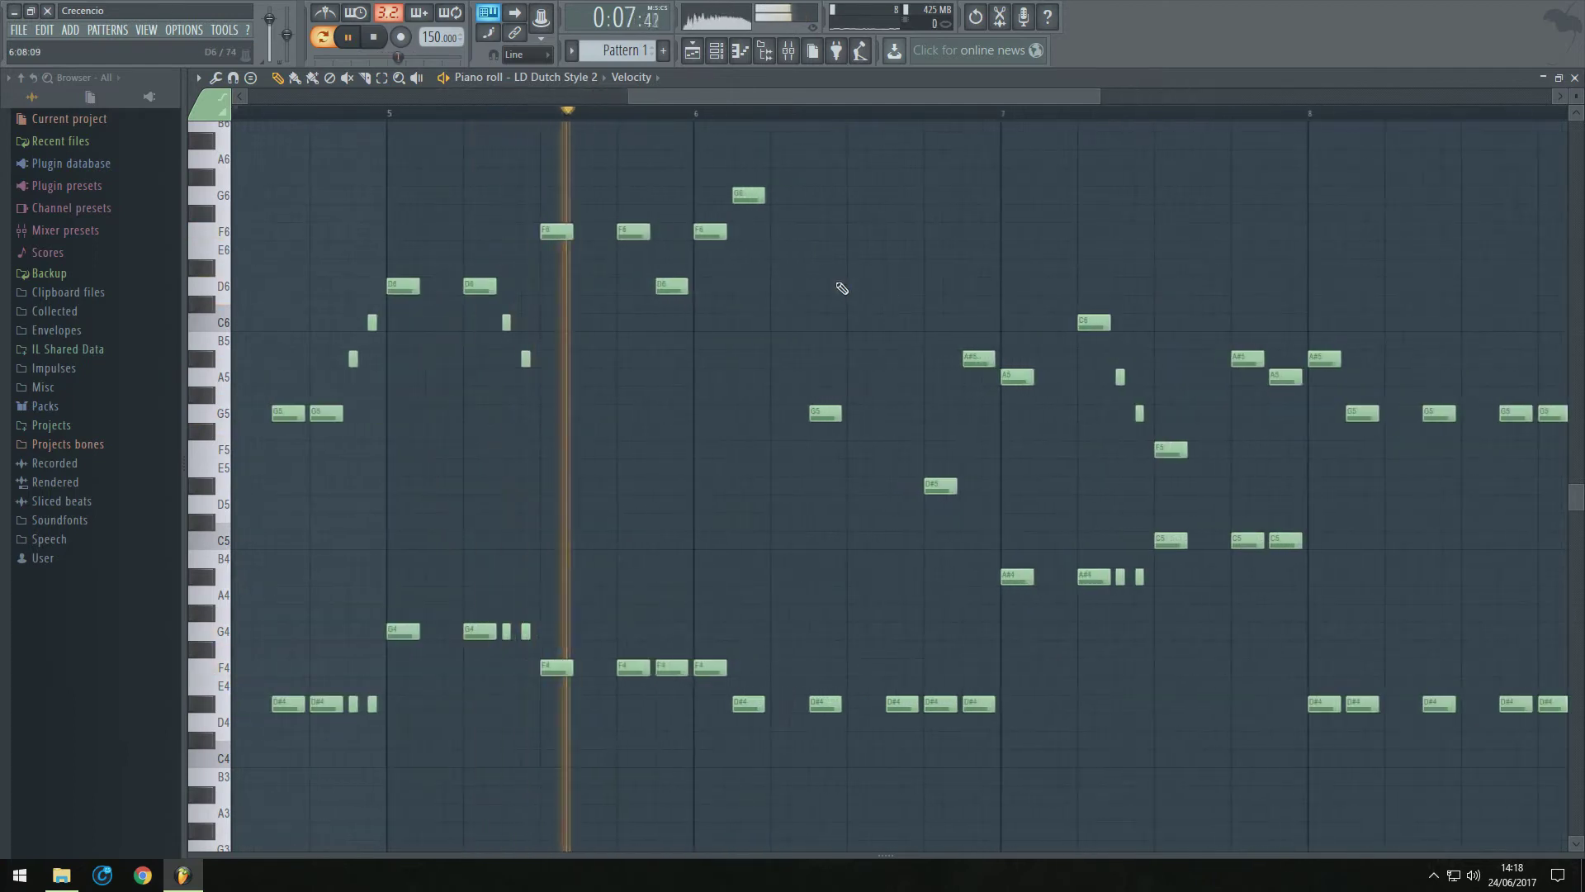
pyautogui.press('space')
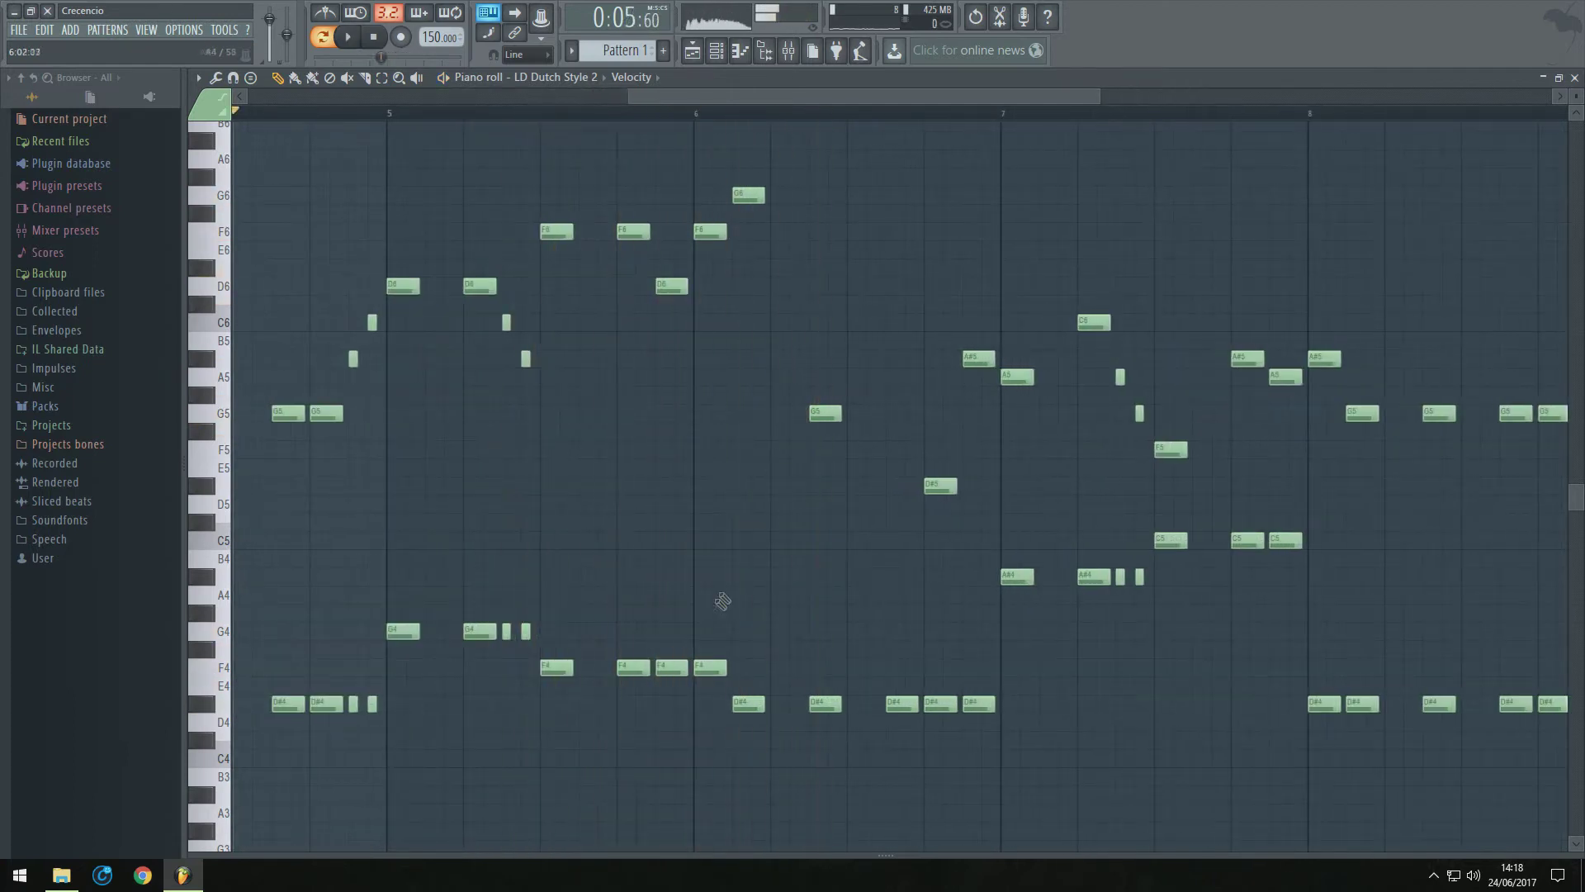
pyautogui.rightClick(701, 667)
pyautogui.press('space')
pyautogui.scroll(1, 768, 608)
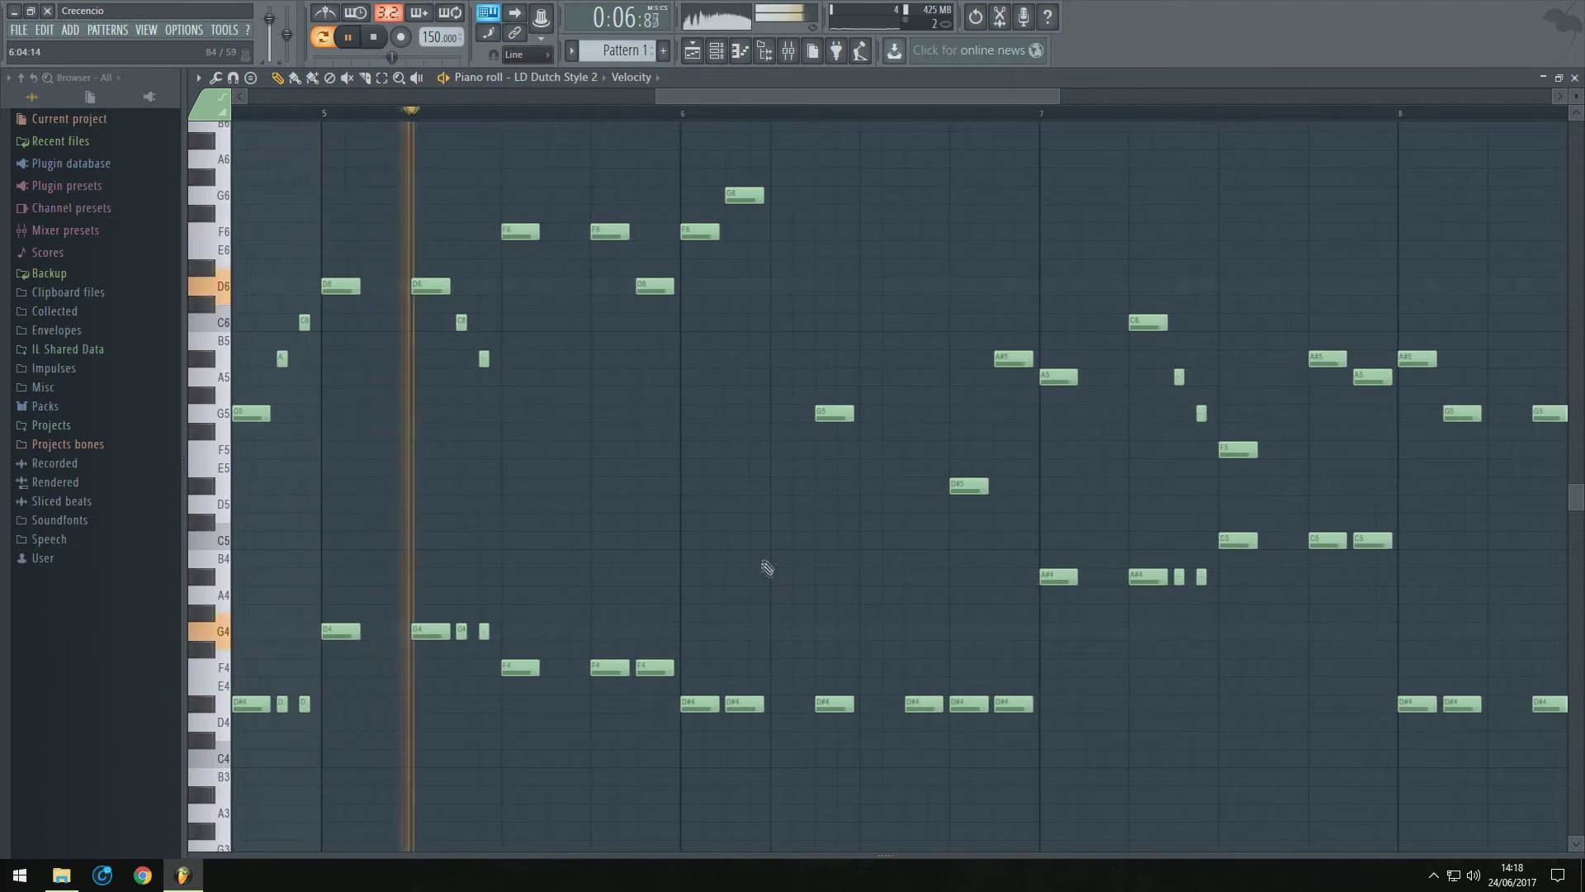
pyautogui.press('space')
# Rework the melody descent with D#6 at 6:11, D6 at 6:13, C6 at 6:15 and A#5 at 7:01, and audition it
pyautogui.moveTo(905, 348)
pyautogui.mouseDown()
pyautogui.moveTo(887, 220)
pyautogui.moveTo(899, 273)
pyautogui.mouseUp()
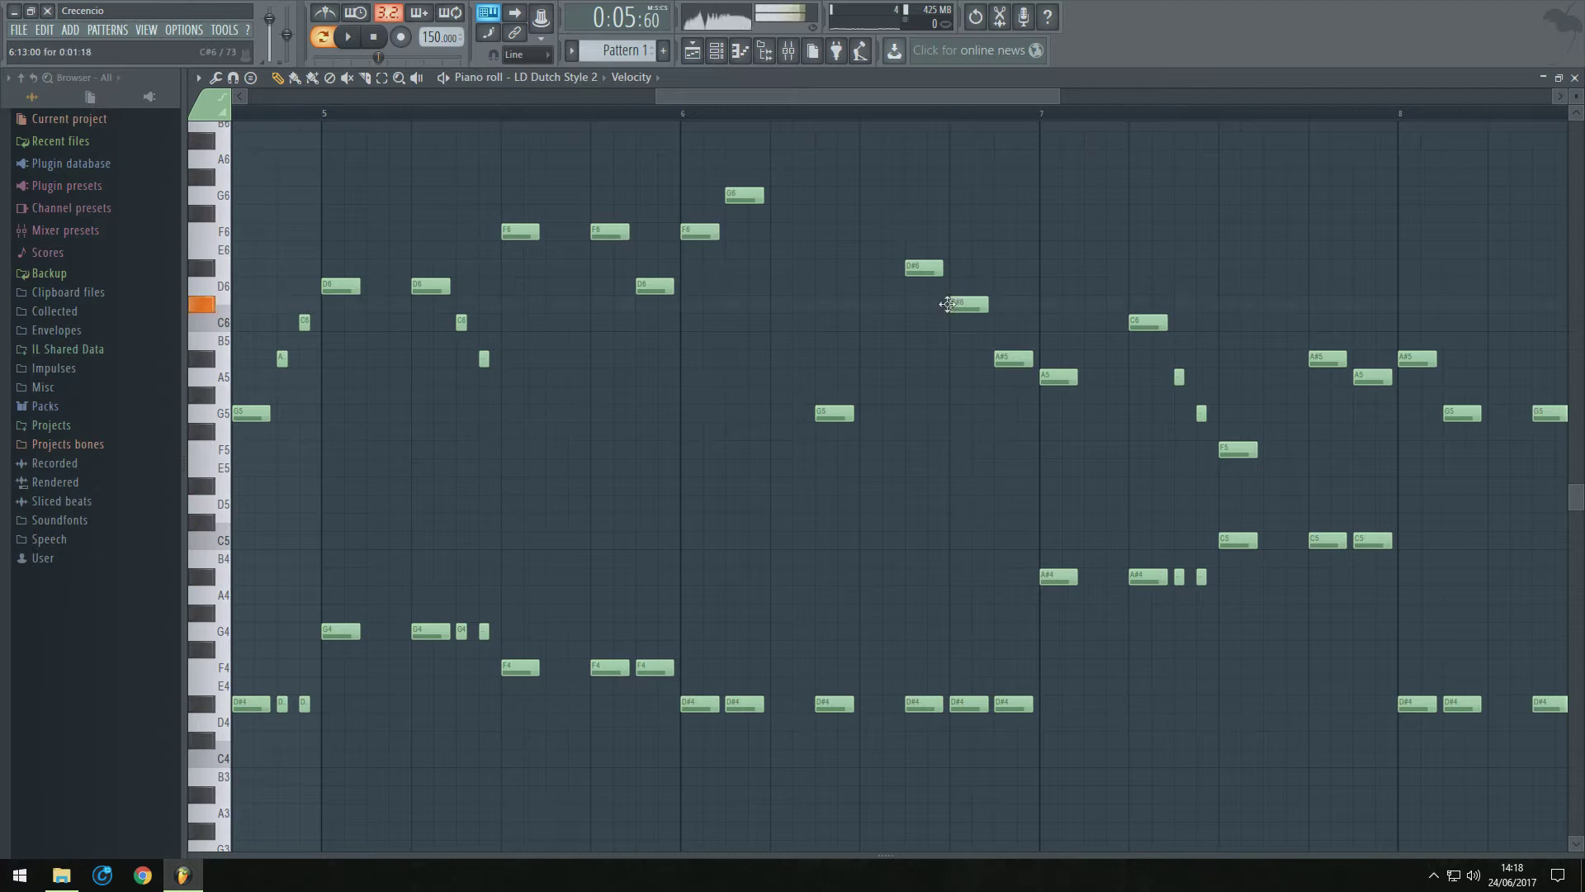
pyautogui.click(958, 287)
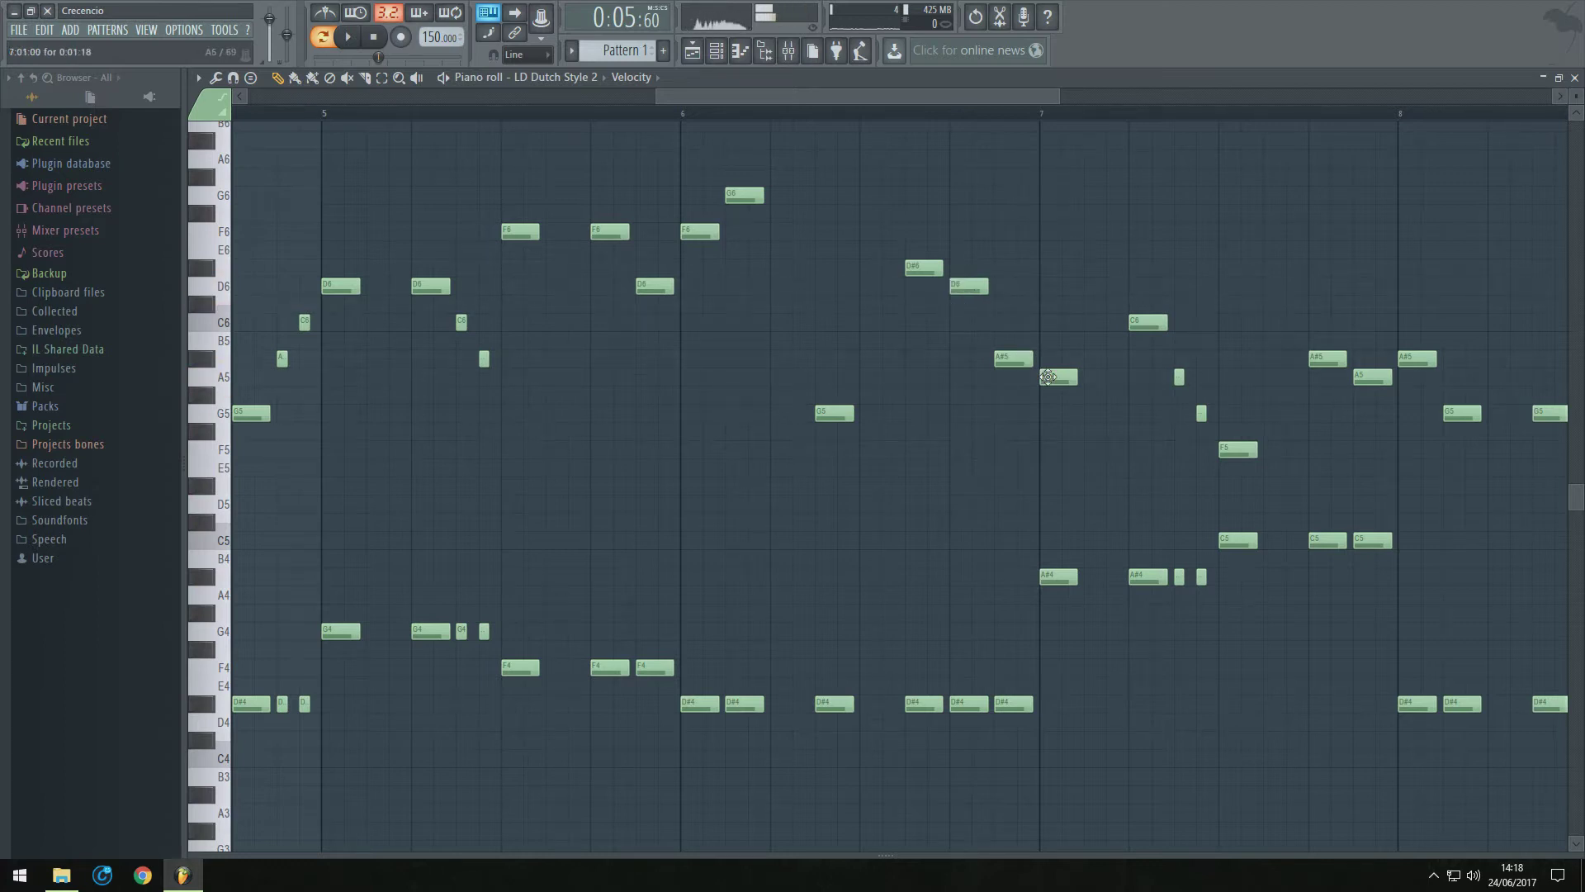
pyautogui.moveTo(1012, 364); pyautogui.dragTo(998, 326)
pyautogui.moveTo(1047, 380); pyautogui.dragTo(1050, 361)
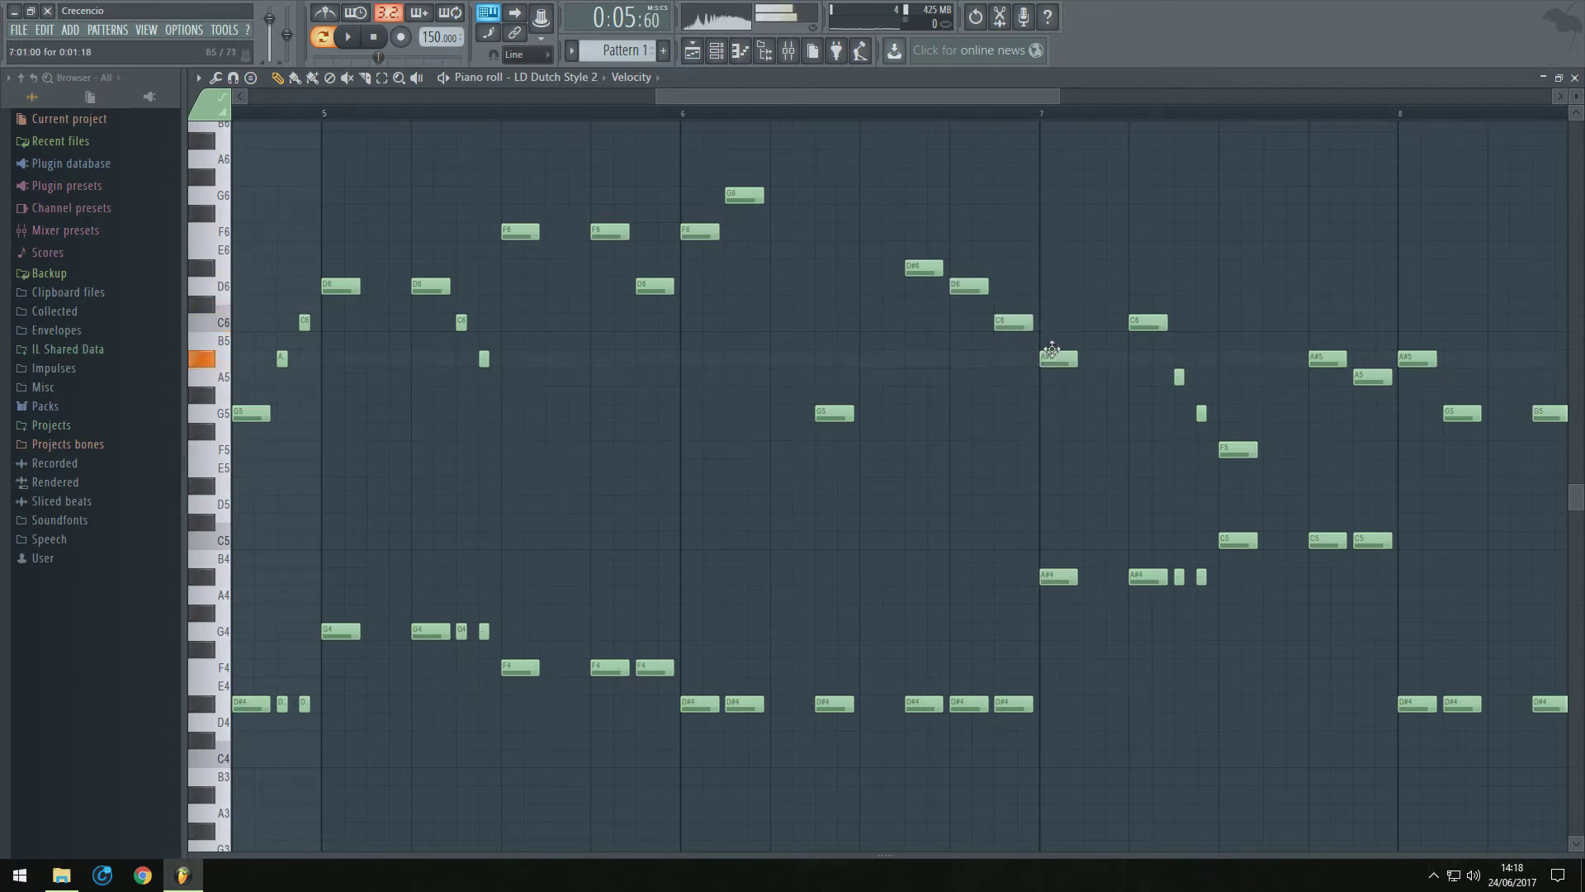
pyautogui.press('space')
pyautogui.scroll(-2, 900, 372)
pyautogui.scroll(-1, 900, 372)
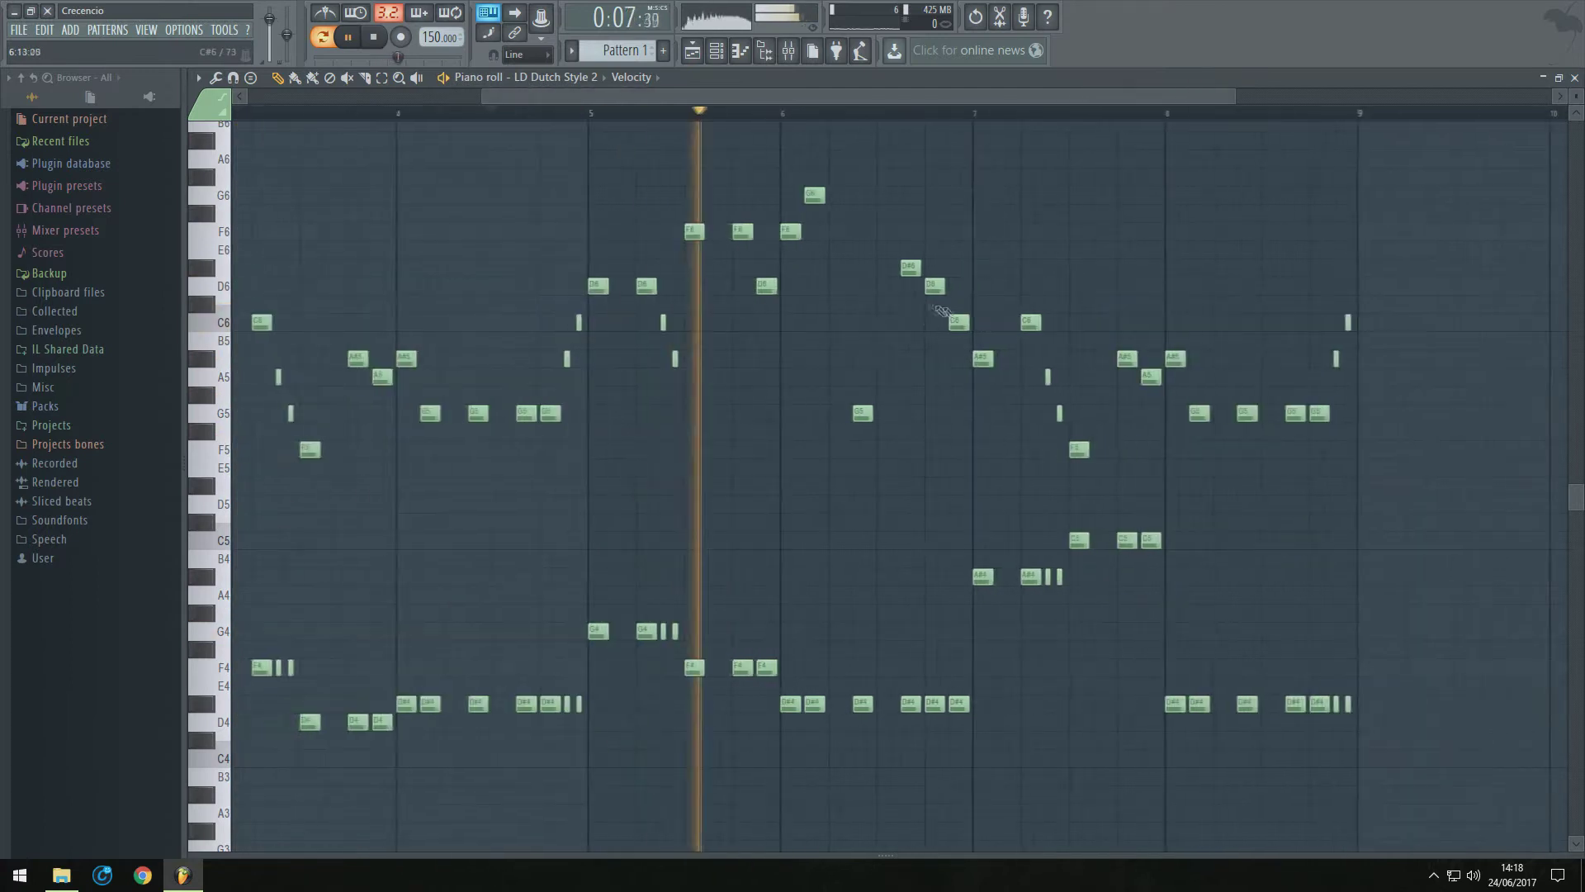
# Audition the melody and bass around bars 6 and 7 in song mode
pyautogui.press('space')
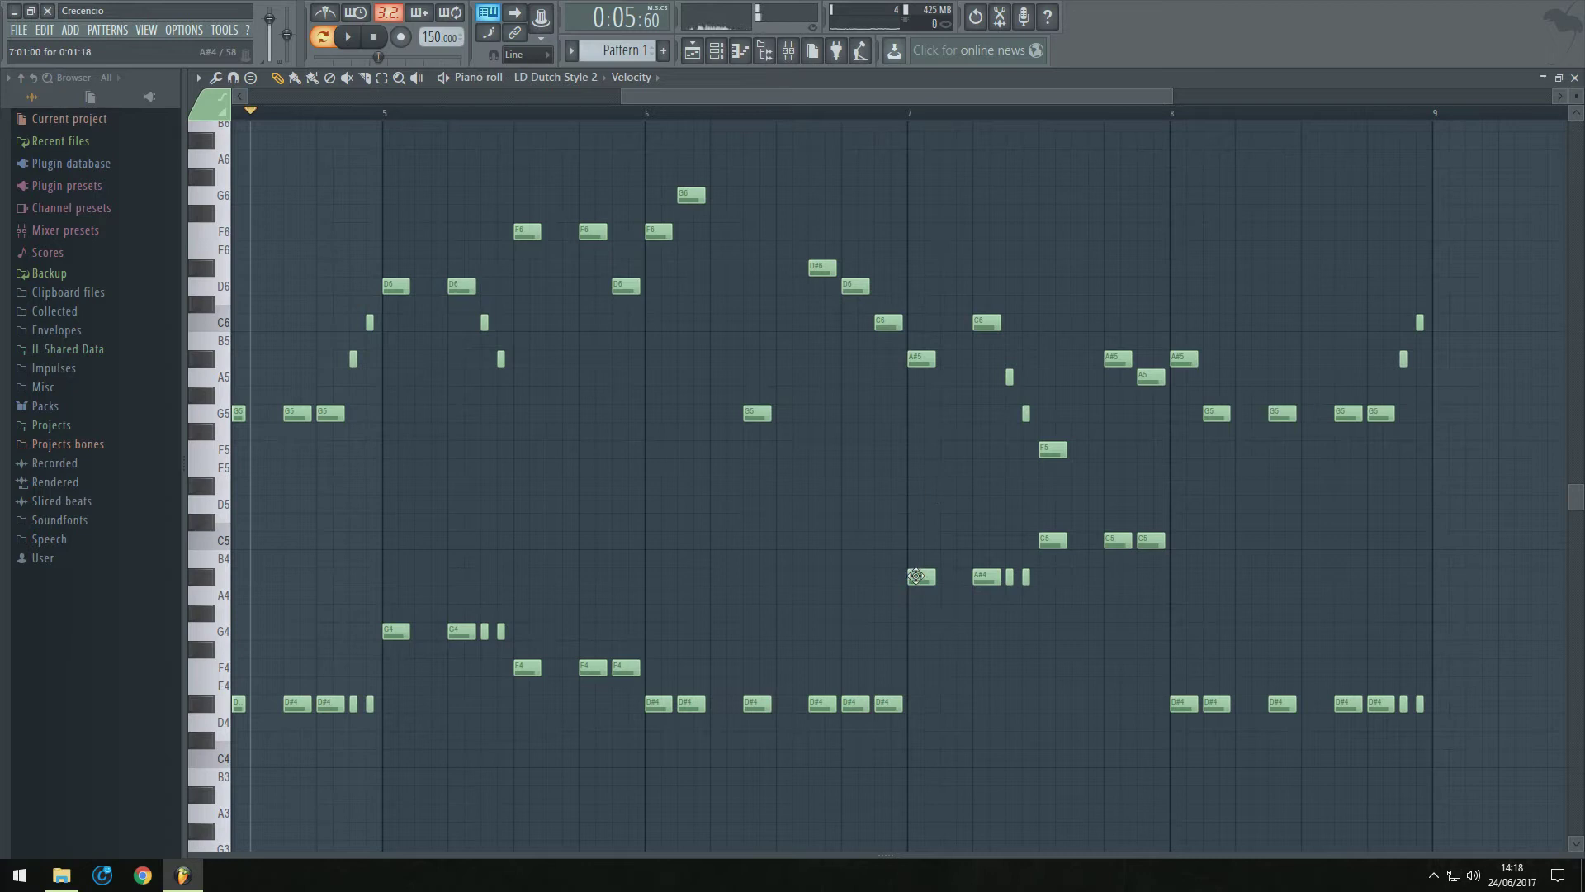
pyautogui.click(323, 38)
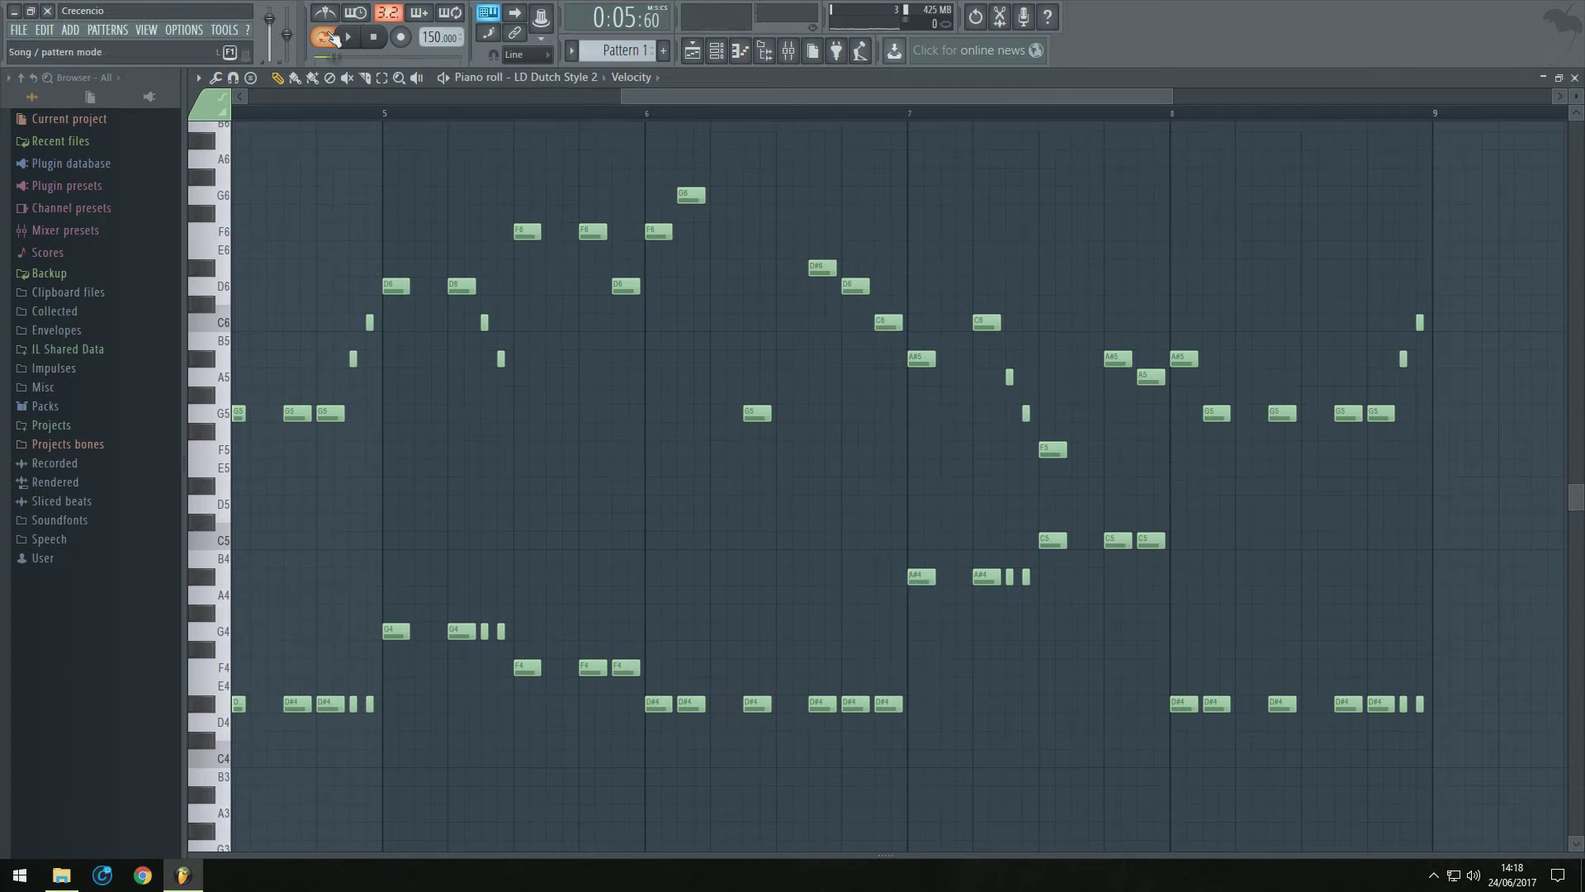
pyautogui.press('space')
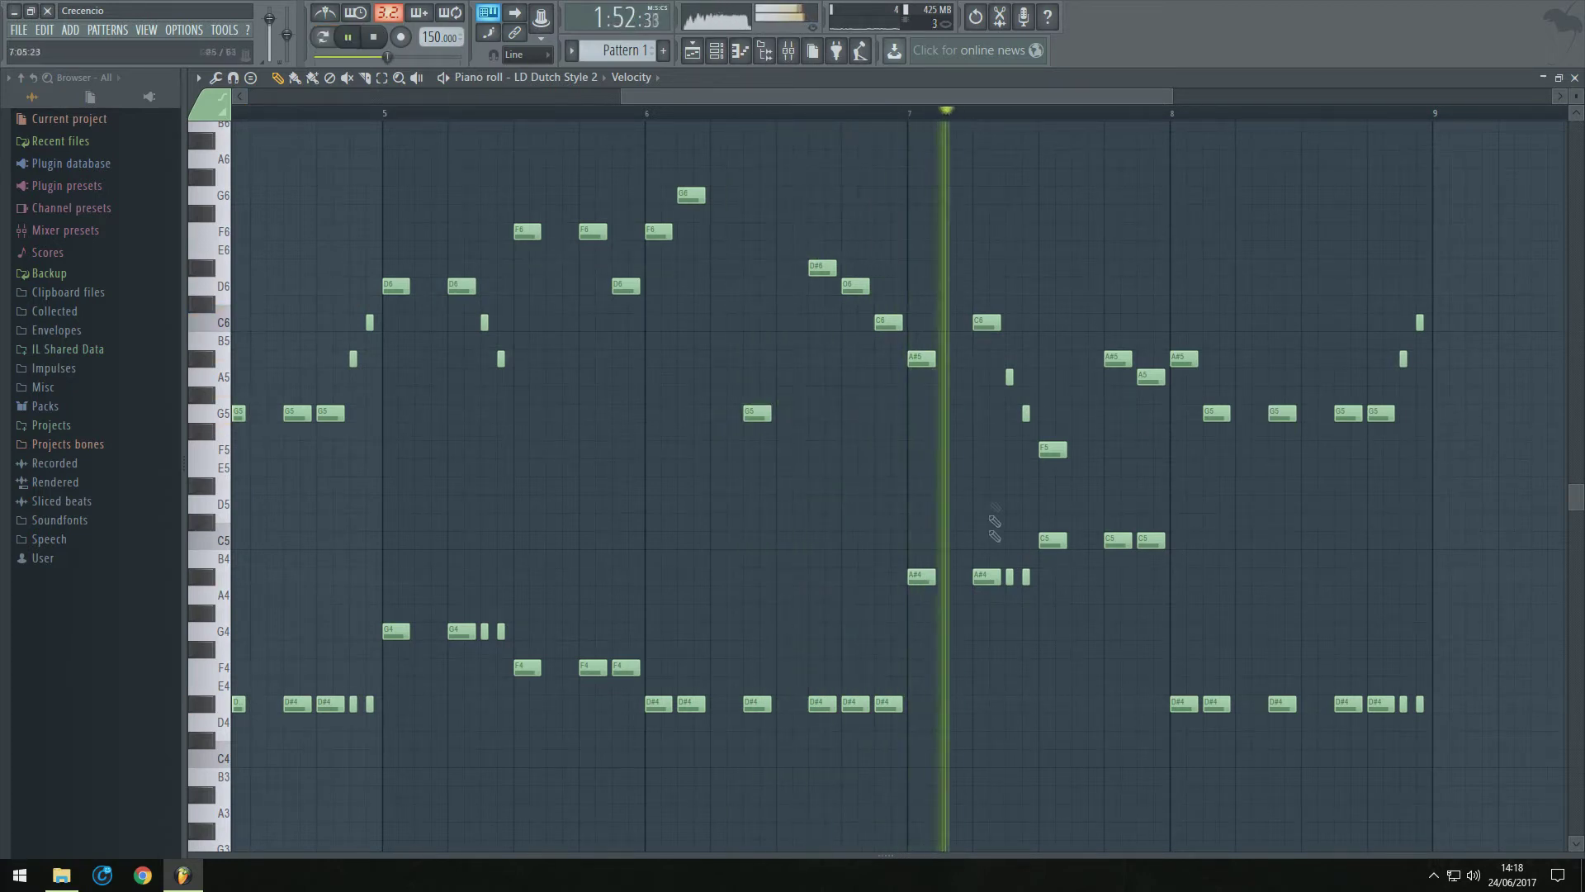
pyautogui.press('space')
pyautogui.moveTo(1227, 535); pyautogui.dragTo(821, 621)
pyautogui.press('space')
pyautogui.moveTo(921, 579)
pyautogui.mouseDown()
pyautogui.moveTo(1184, 579)
pyautogui.moveTo(916, 575)
pyautogui.mouseUp()
pyautogui.press('space')
pyautogui.click(936, 537)
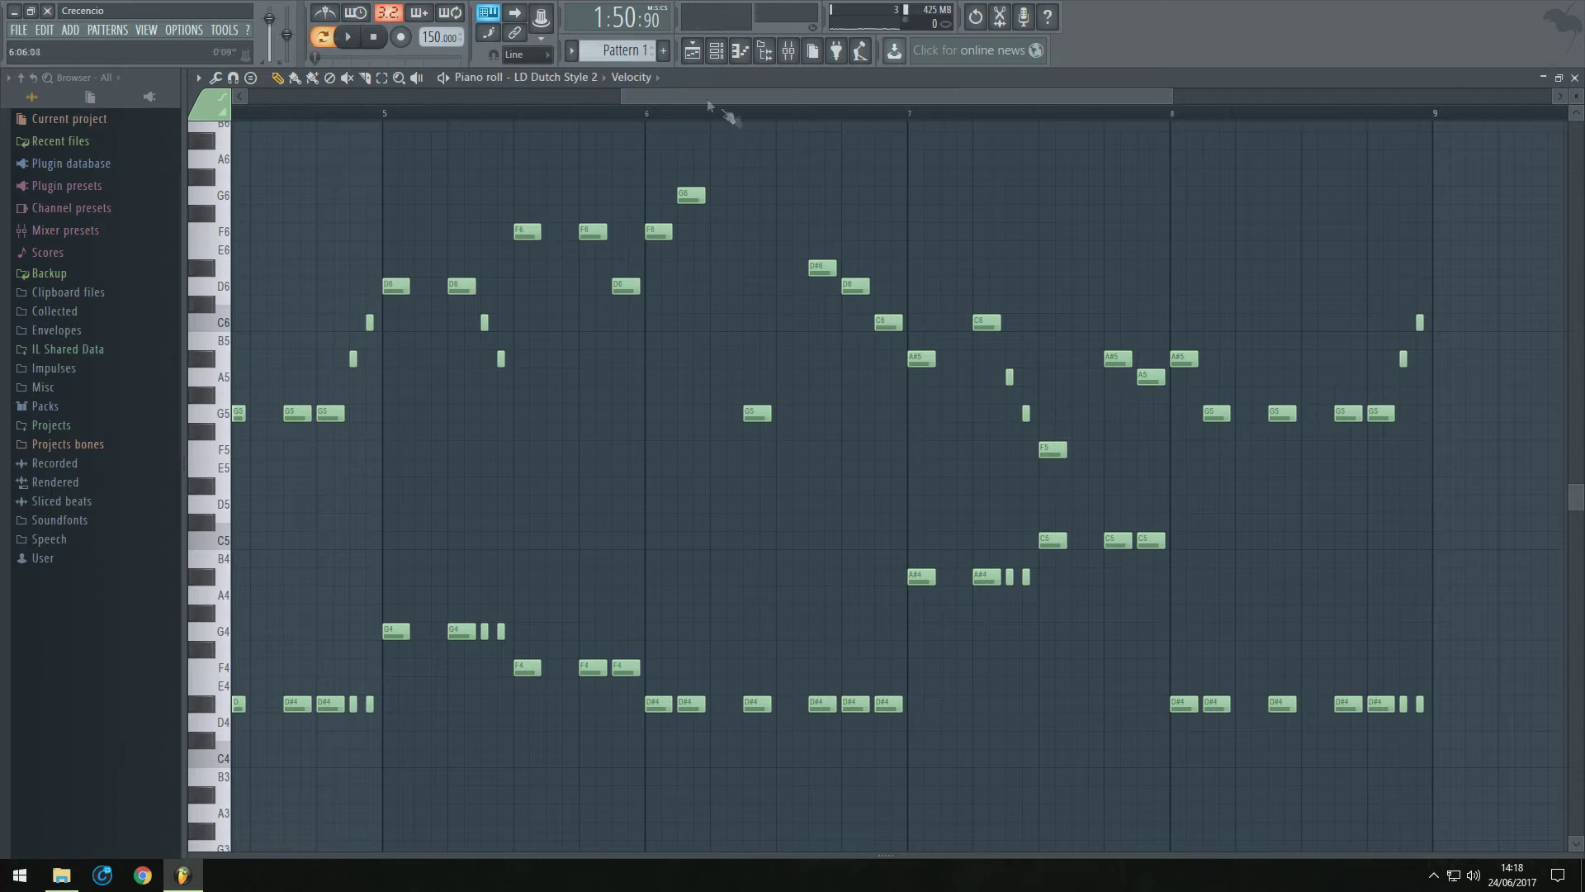
pyautogui.press('space')
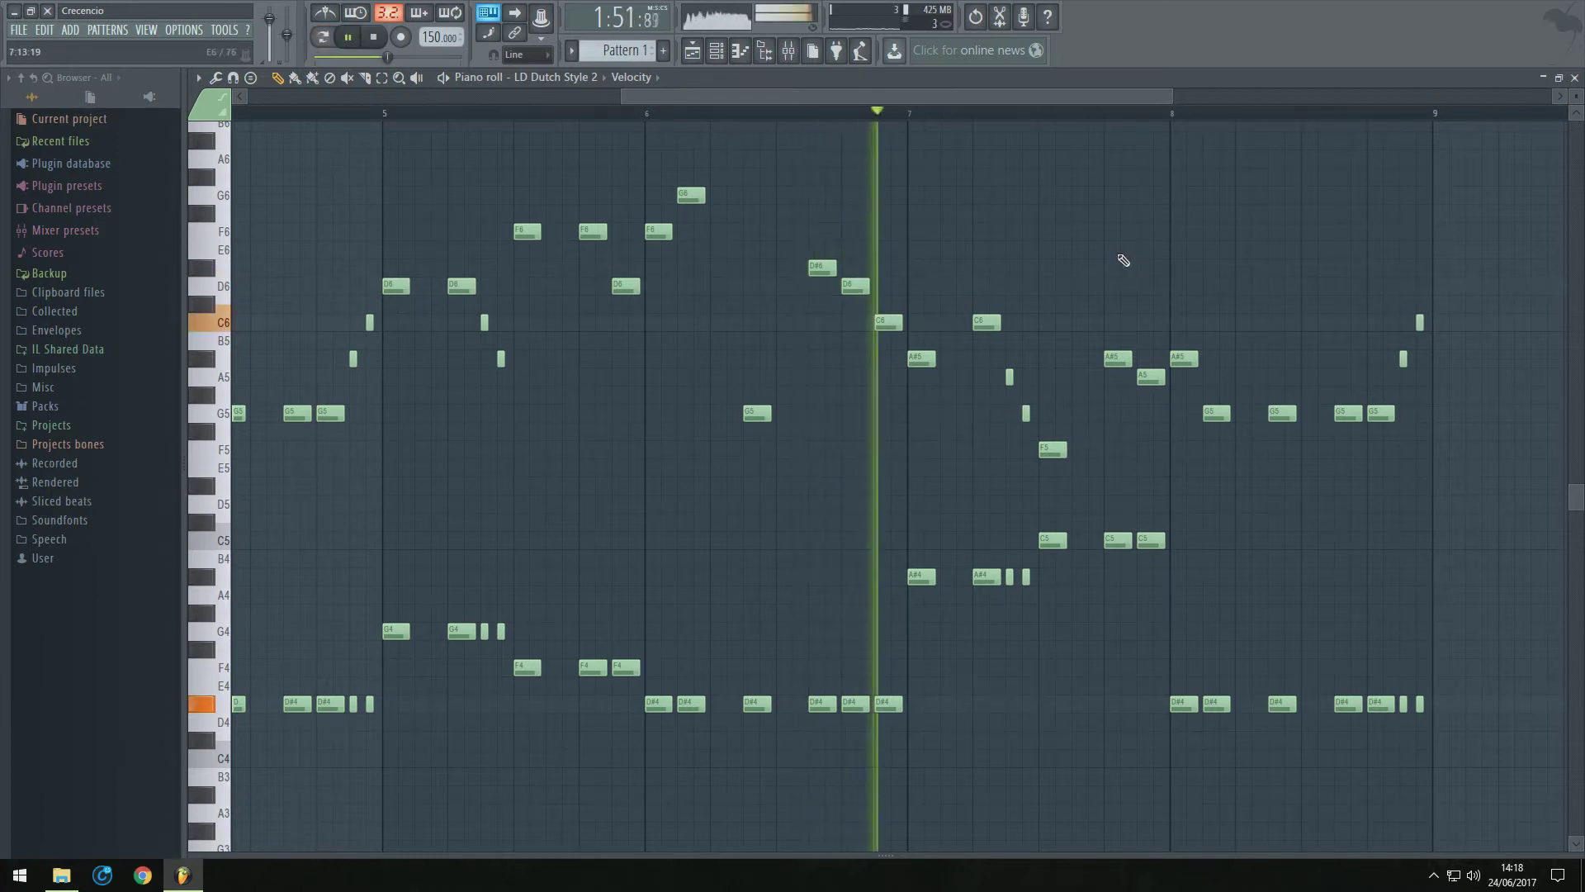
# Rewrite bar 7's melody as D6, D6, C6, A#5, D#6, D#6, D6, put D6 at 8:01, and audition it
pyautogui.moveTo(920, 329); pyautogui.dragTo(905, 280)
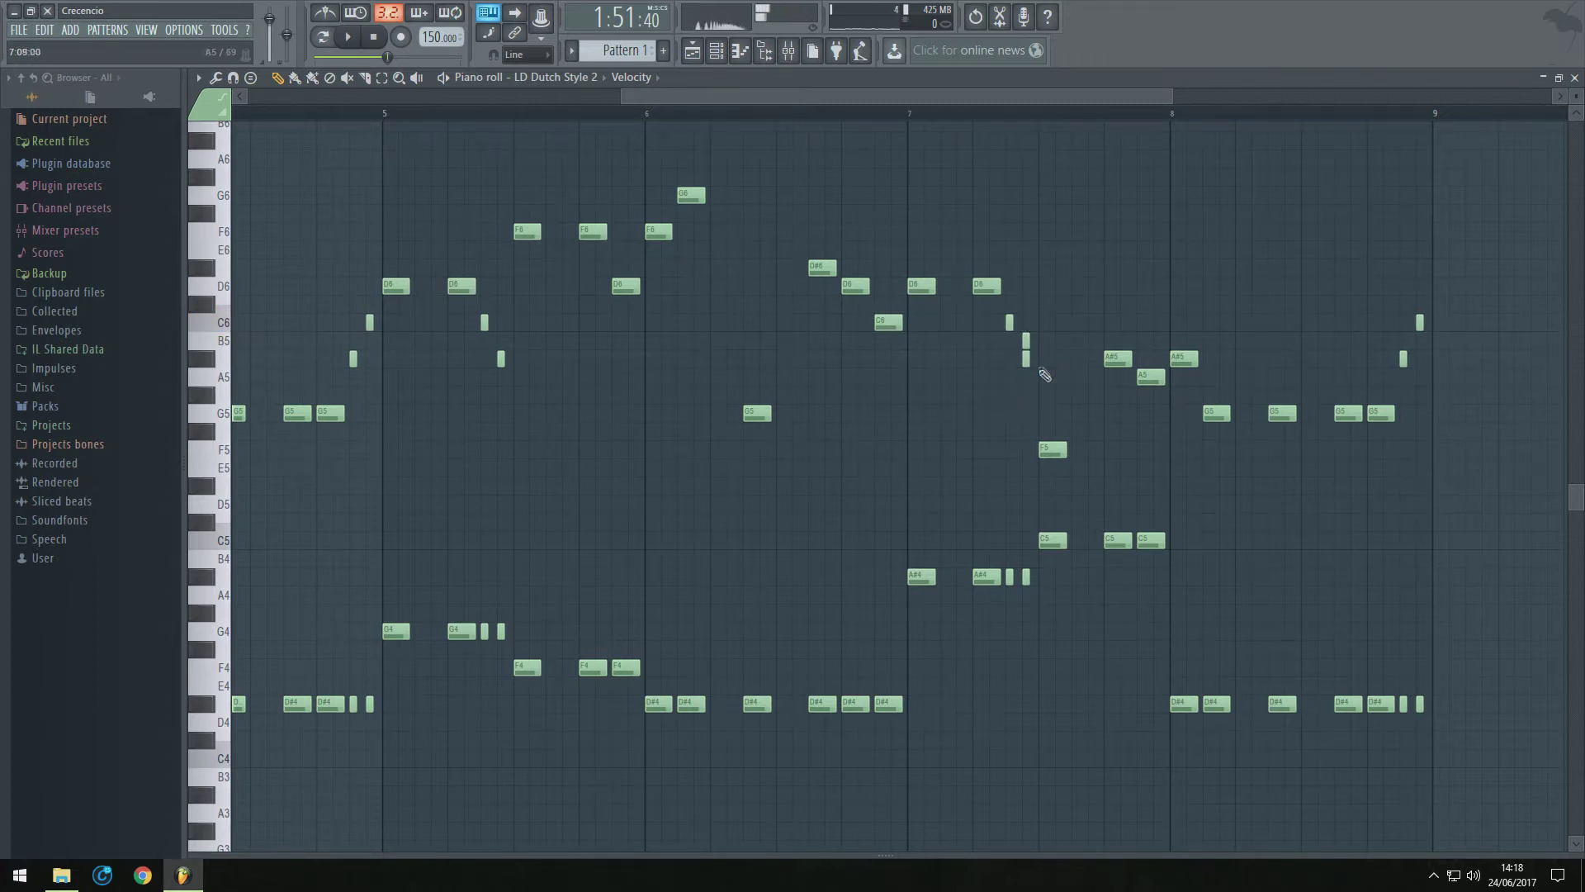
pyautogui.click(1047, 268)
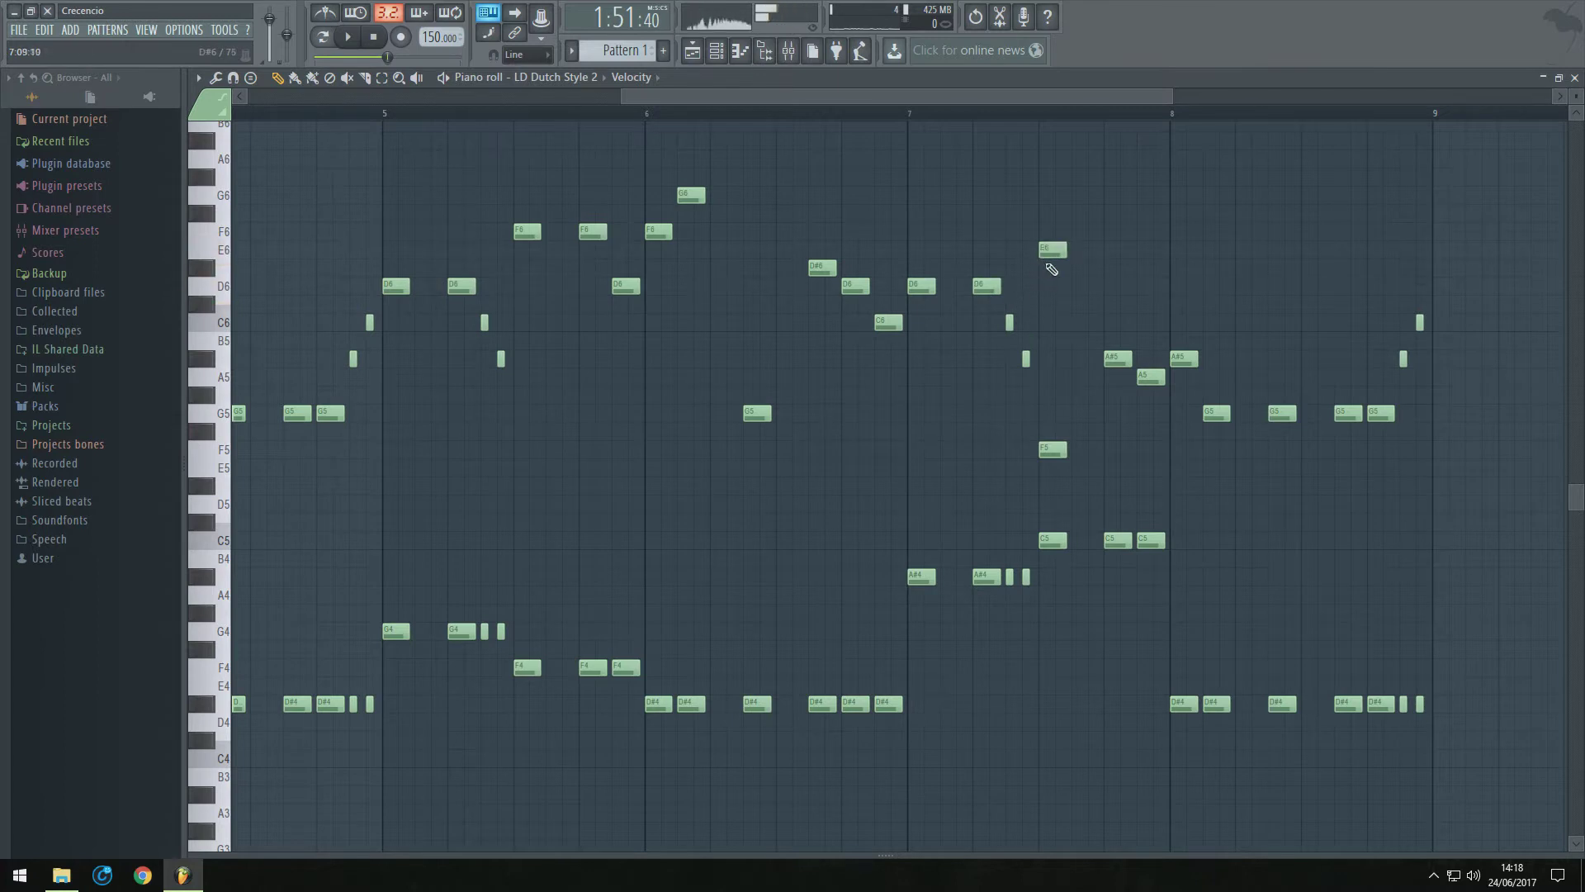
pyautogui.click(1110, 270)
pyautogui.click(1142, 301)
pyautogui.rightClick(1150, 302)
pyautogui.click(1143, 290)
pyautogui.click(1179, 293)
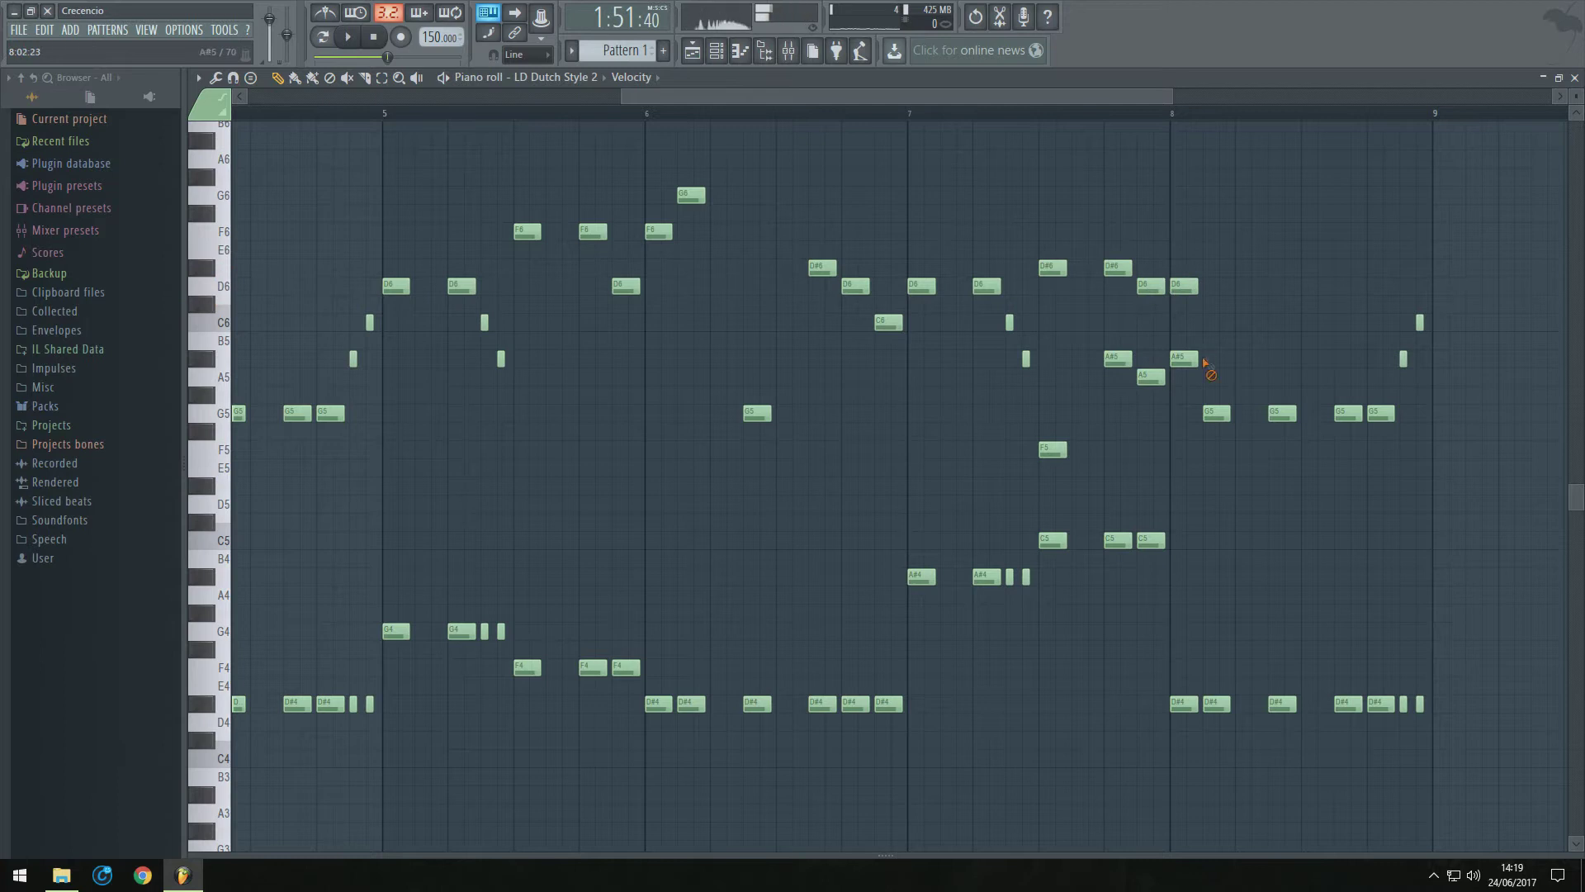
pyautogui.press('space')
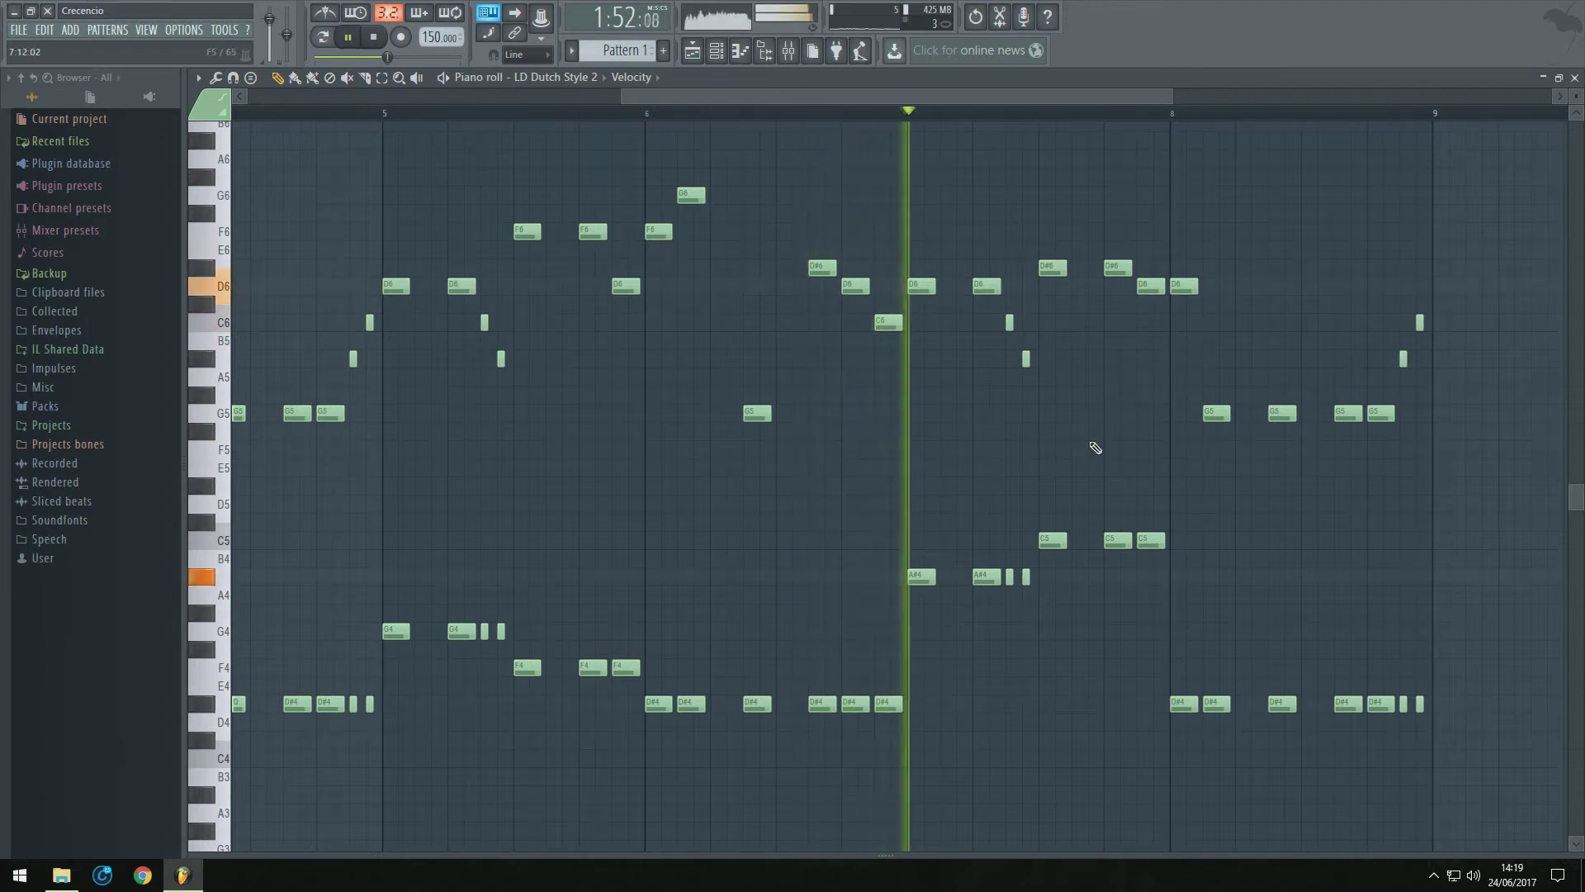
pyautogui.press('space')
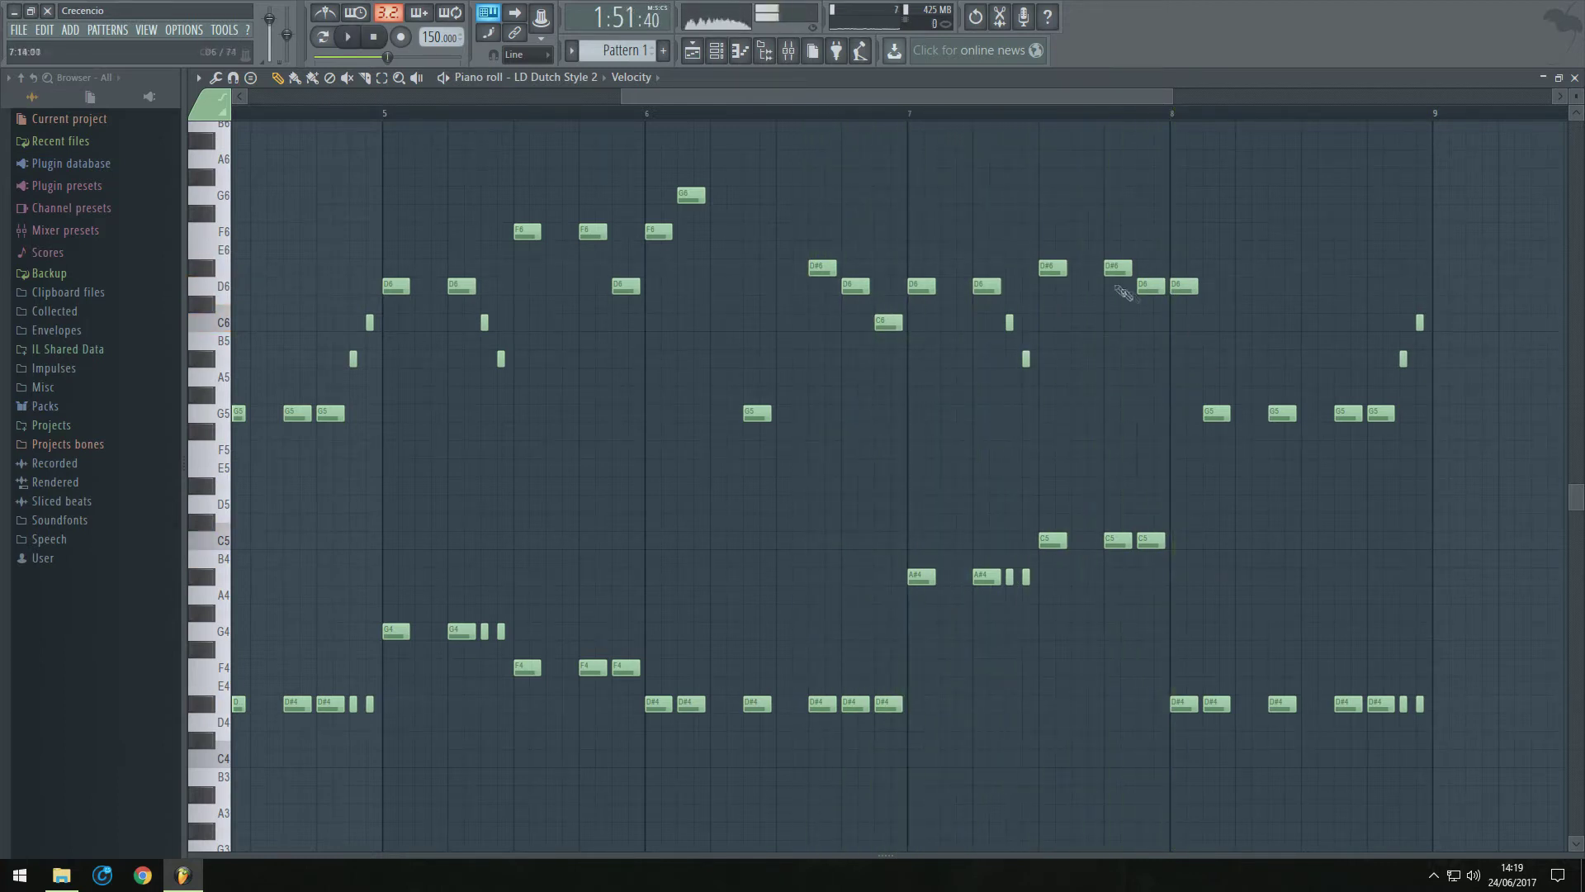
# Raise the melody note at 8:01 to D#6 and audition the whole eight-bar pattern
pyautogui.moveTo(1182, 280); pyautogui.dragTo(1182, 261)
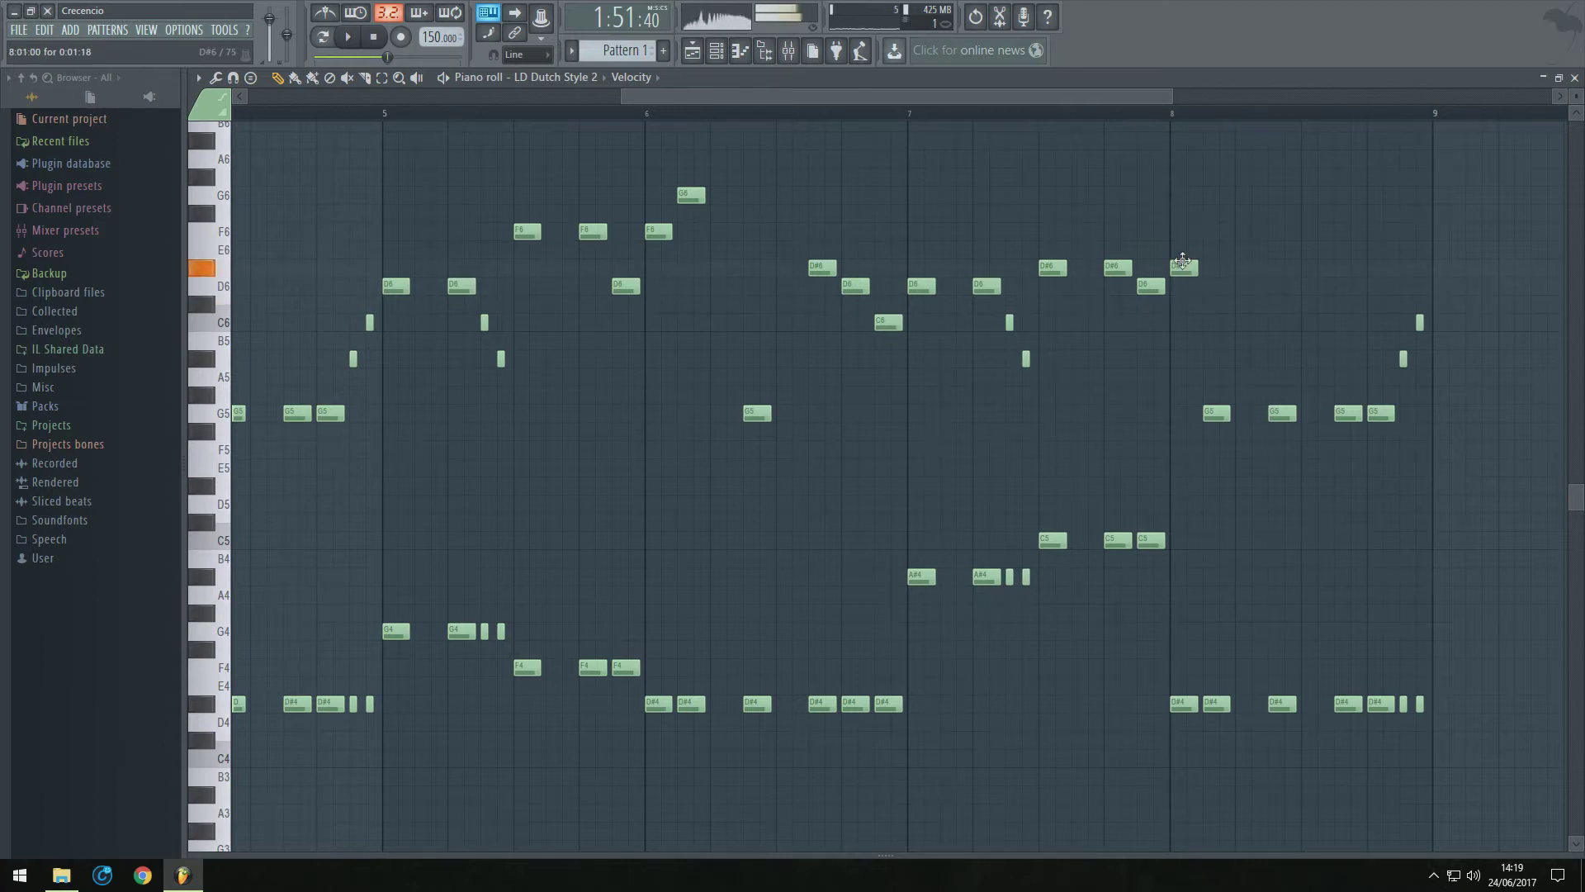
pyautogui.press('space')
pyautogui.scroll(-3, 870, 182)
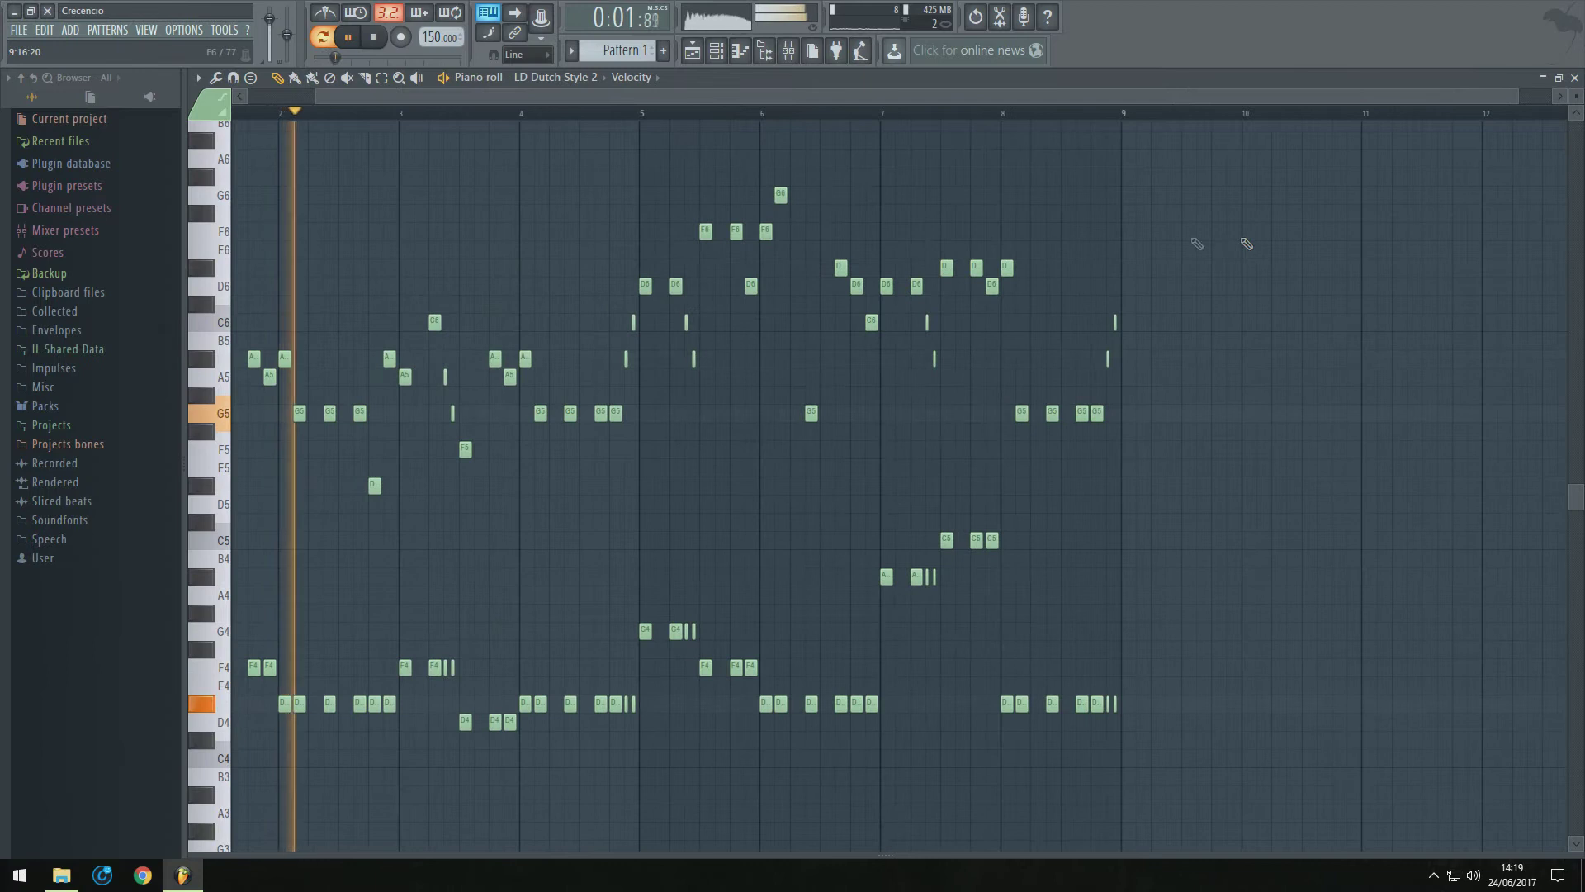
pyautogui.moveTo(744, 98); pyautogui.dragTo(589, 97)
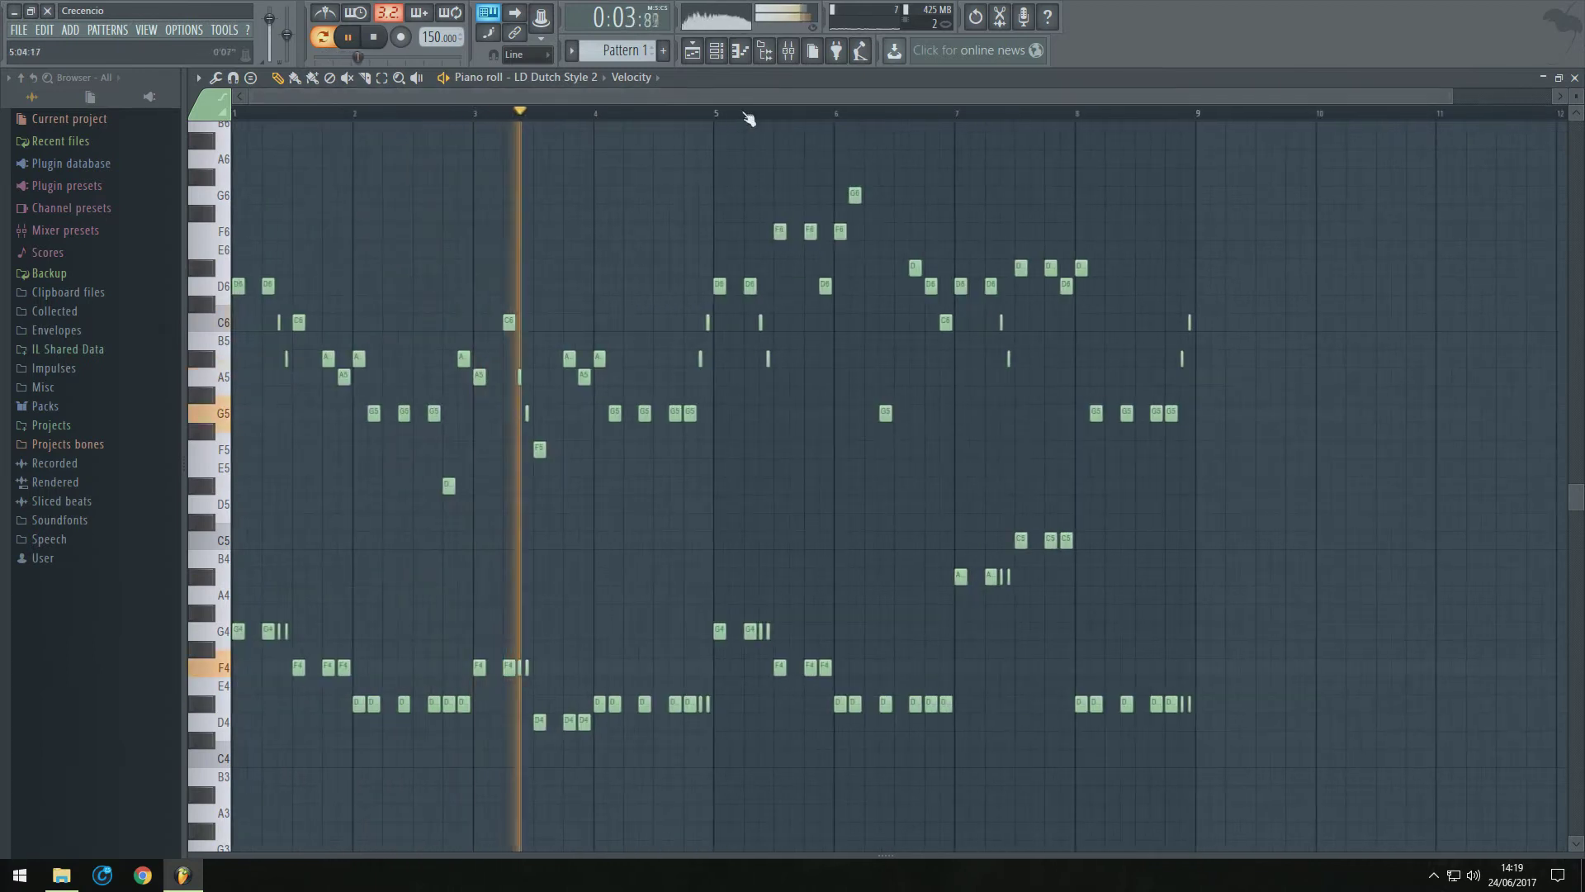
pyautogui.moveTo(761, 96); pyautogui.dragTo(906, 133)
pyautogui.scroll(2, 913, 185)
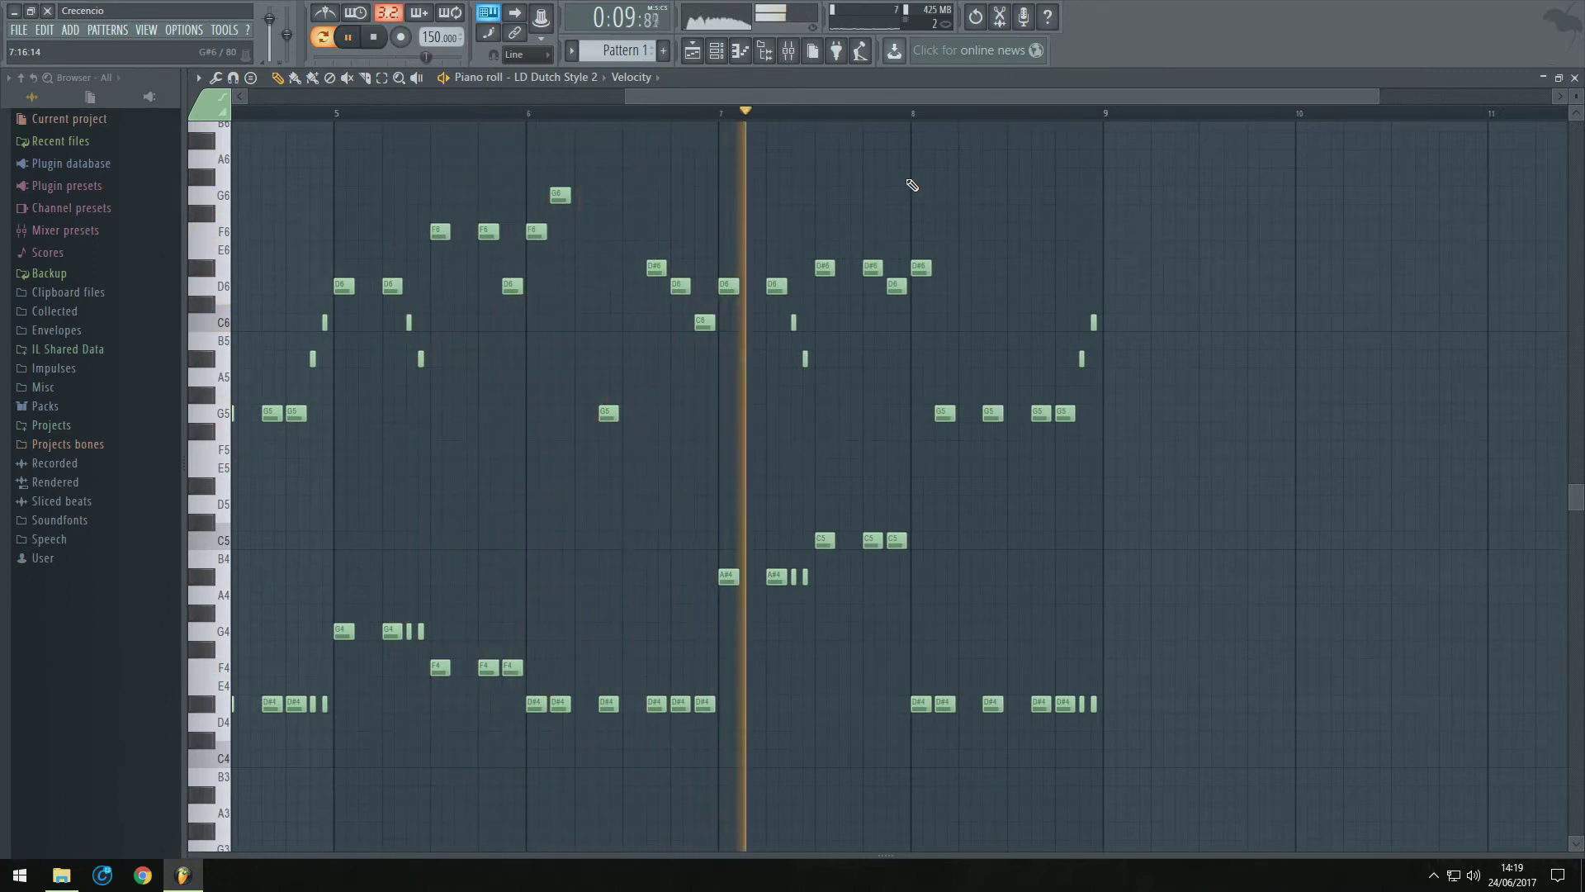
pyautogui.press('space')
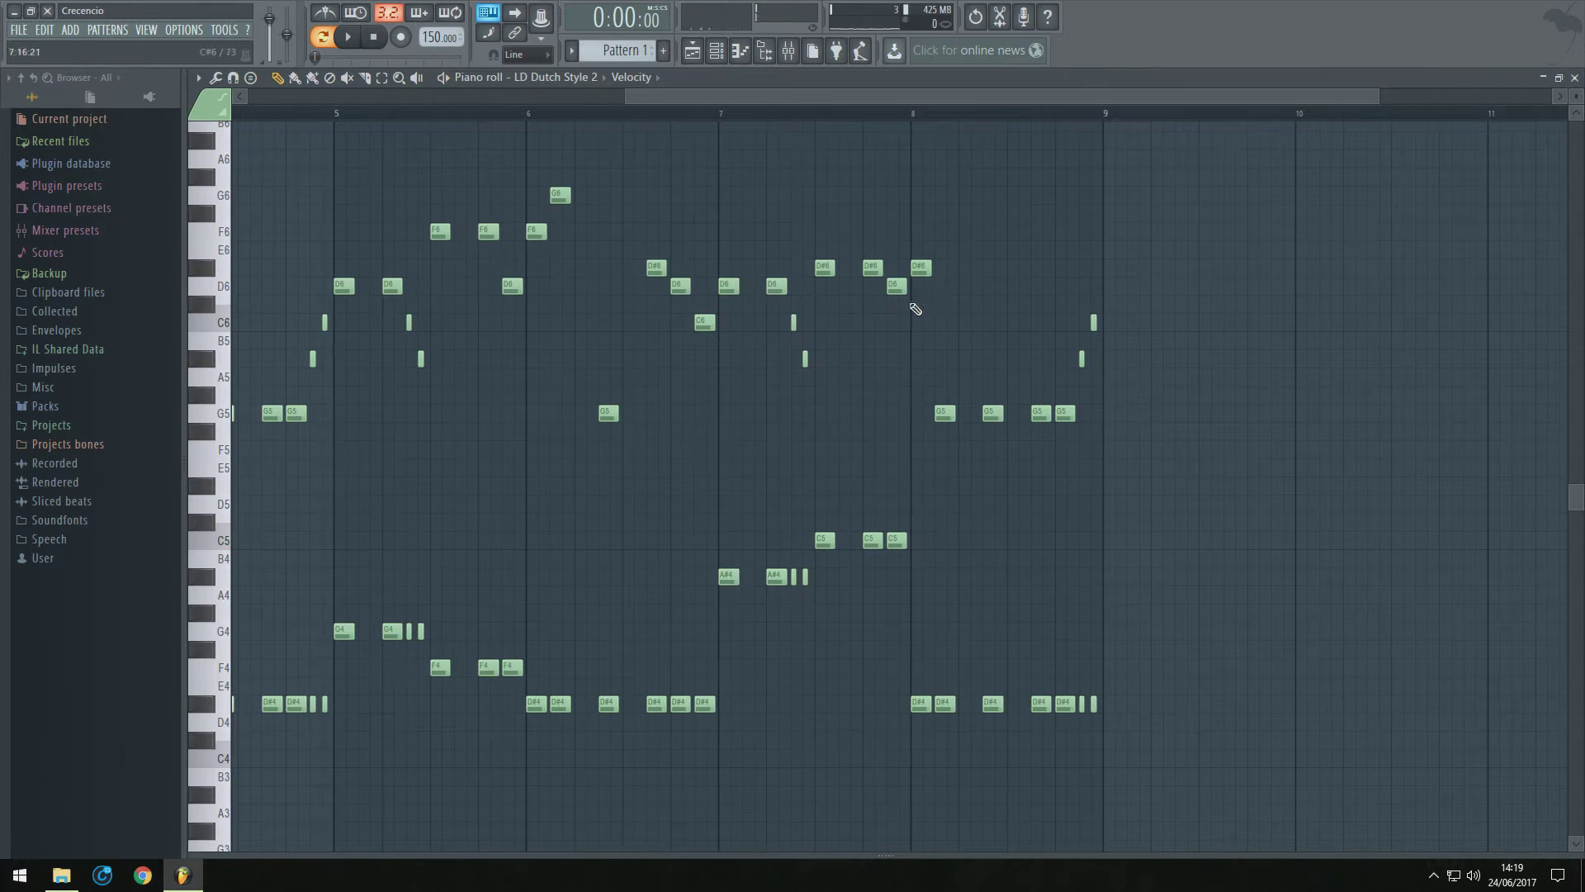
# Change the melody notes at 8:03 and 8:07 to D6 and audition from bar 7
pyautogui.click(922, 269)
pyautogui.click(942, 287)
pyautogui.click(987, 287)
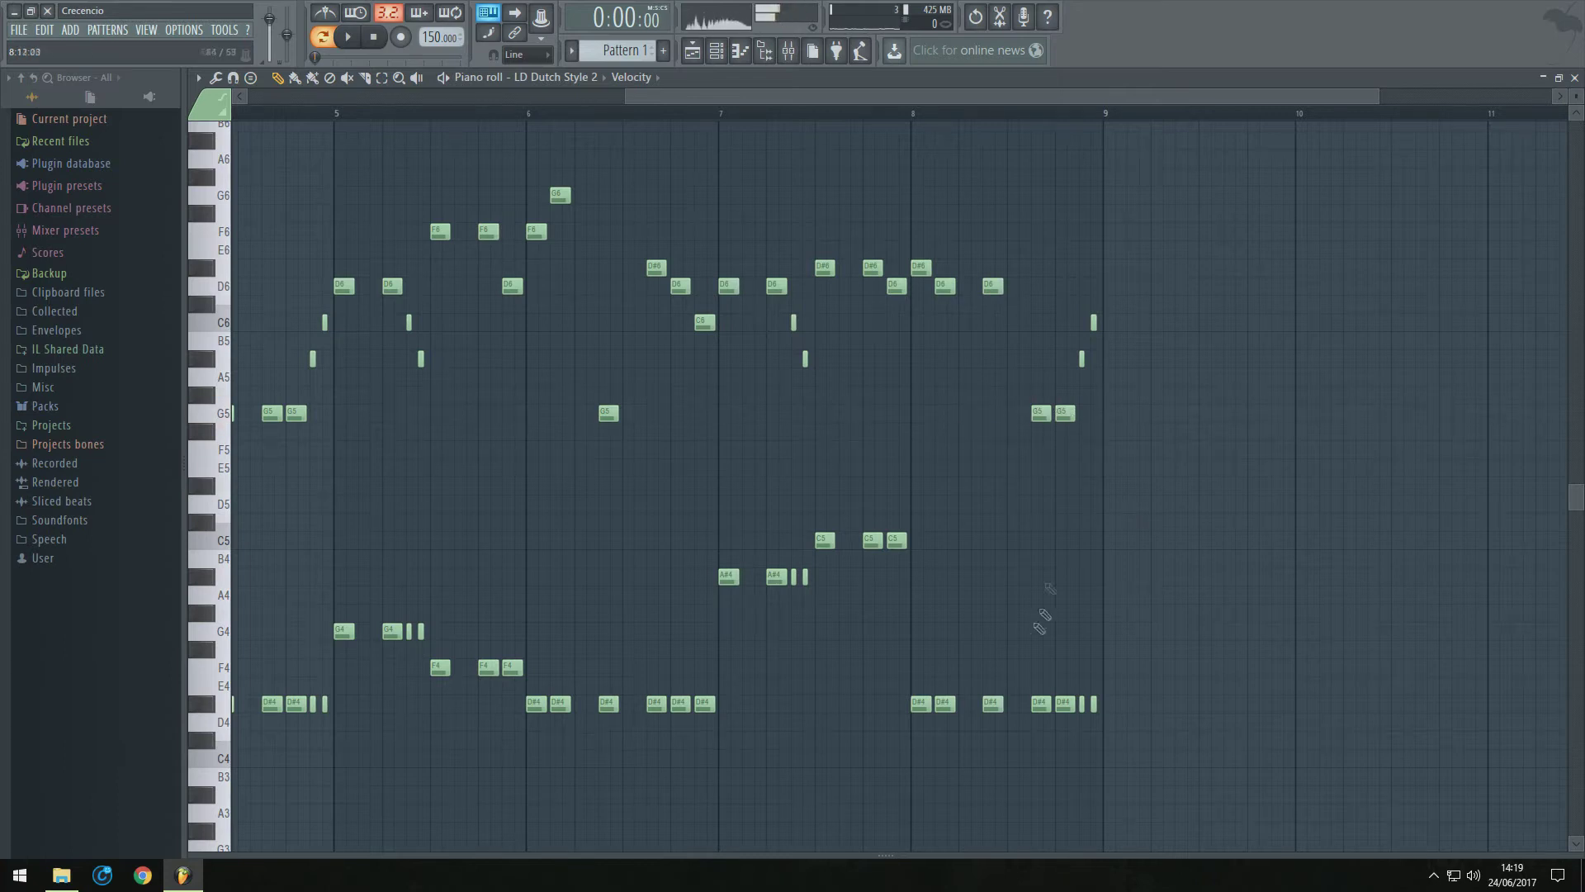
pyautogui.press('space')
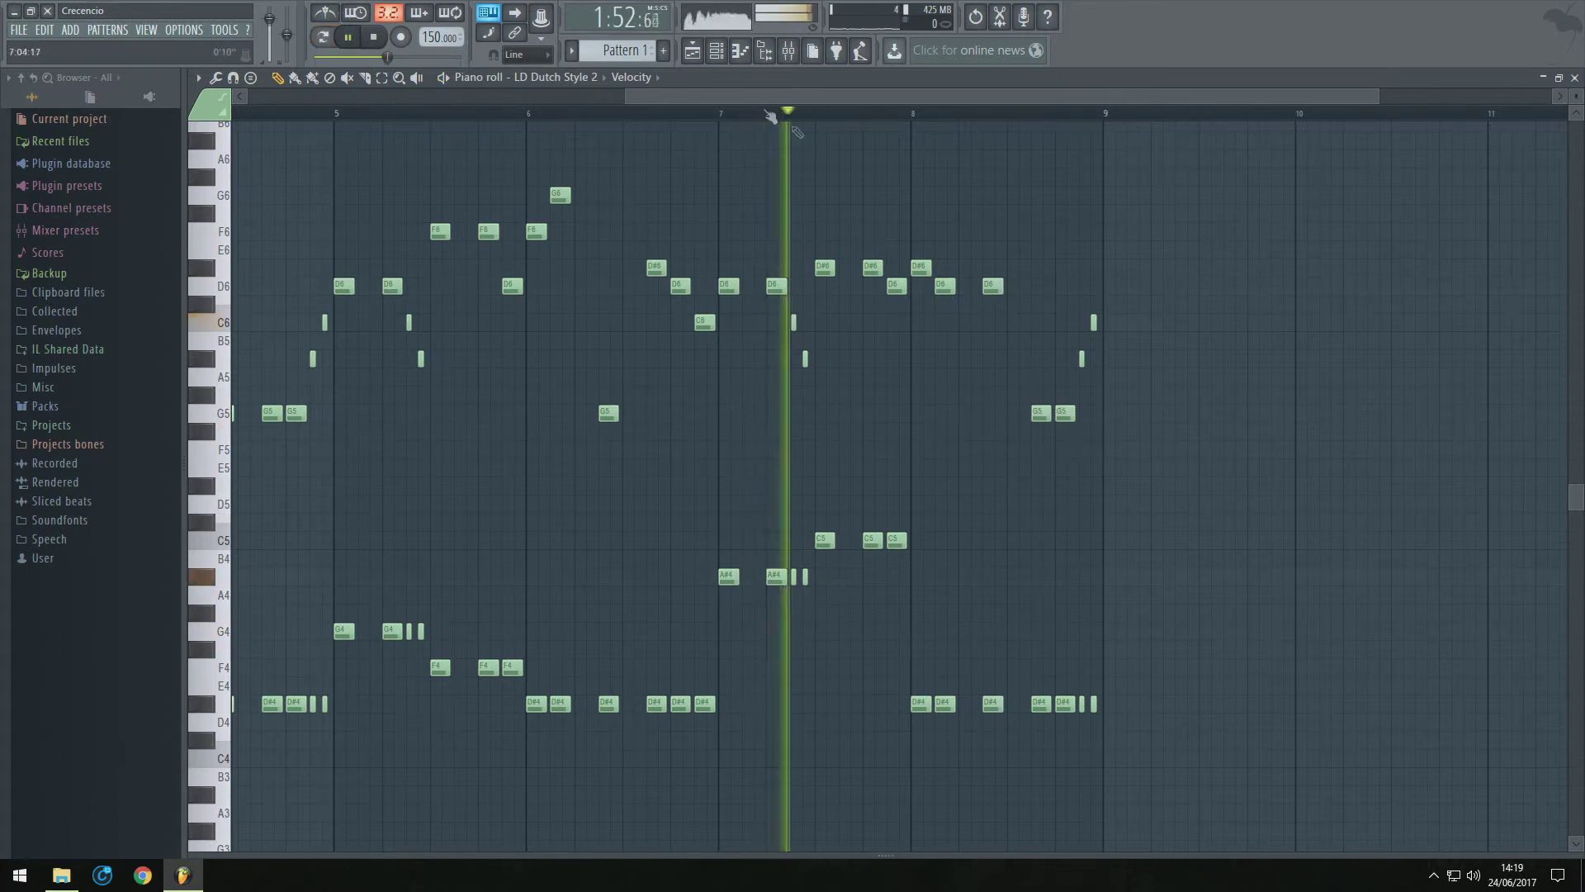
pyautogui.press('space')
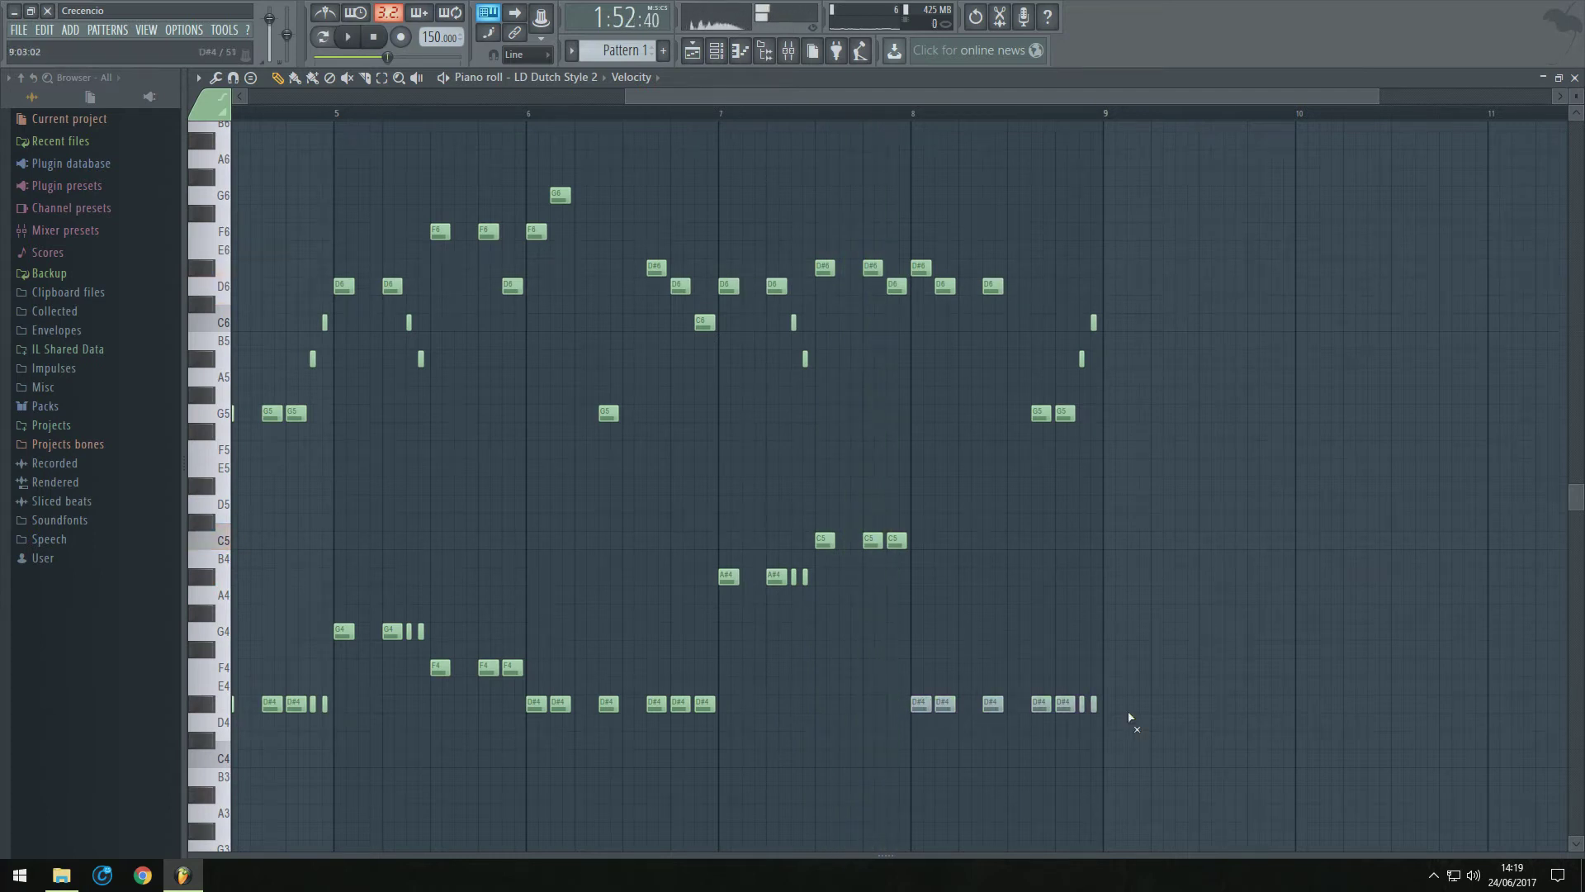
# Raise all the bass notes in bar 8 to G4 and audition the pattern
pyautogui.press('space')
pyautogui.press('space')
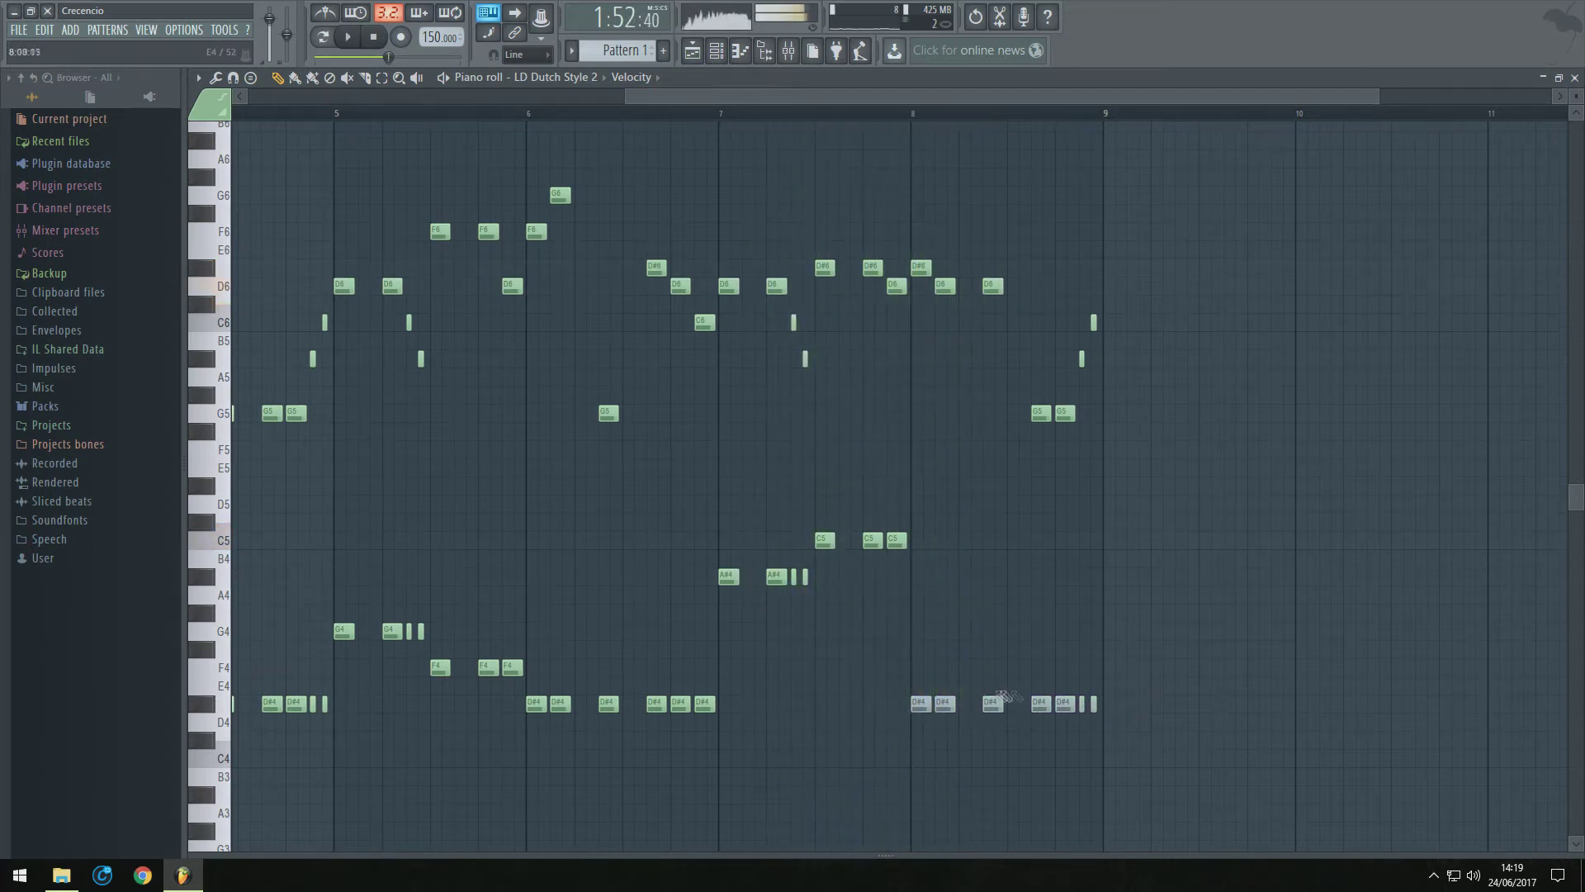
pyautogui.rightClick(924, 669)
pyautogui.moveTo(913, 652); pyautogui.dragTo(912, 631)
pyautogui.rightClick(913, 631)
pyautogui.moveTo(1185, 711); pyautogui.dragTo(1120, 650)
pyautogui.click(892, 649)
pyautogui.rightClick(893, 645)
pyautogui.moveTo(918, 649); pyautogui.dragTo(920, 630)
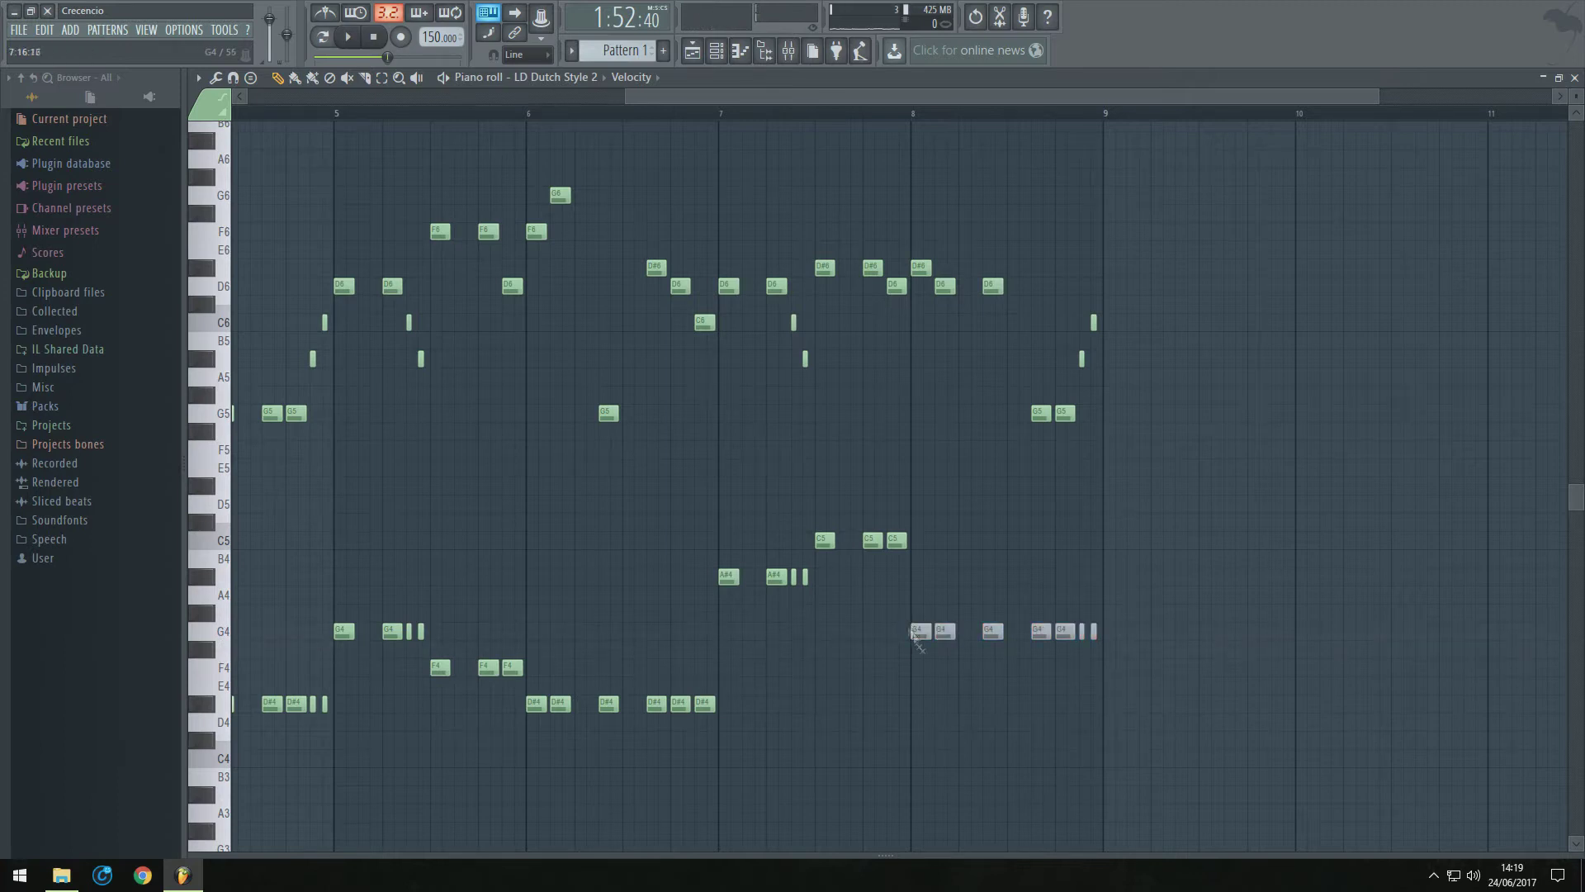
pyautogui.press('space')
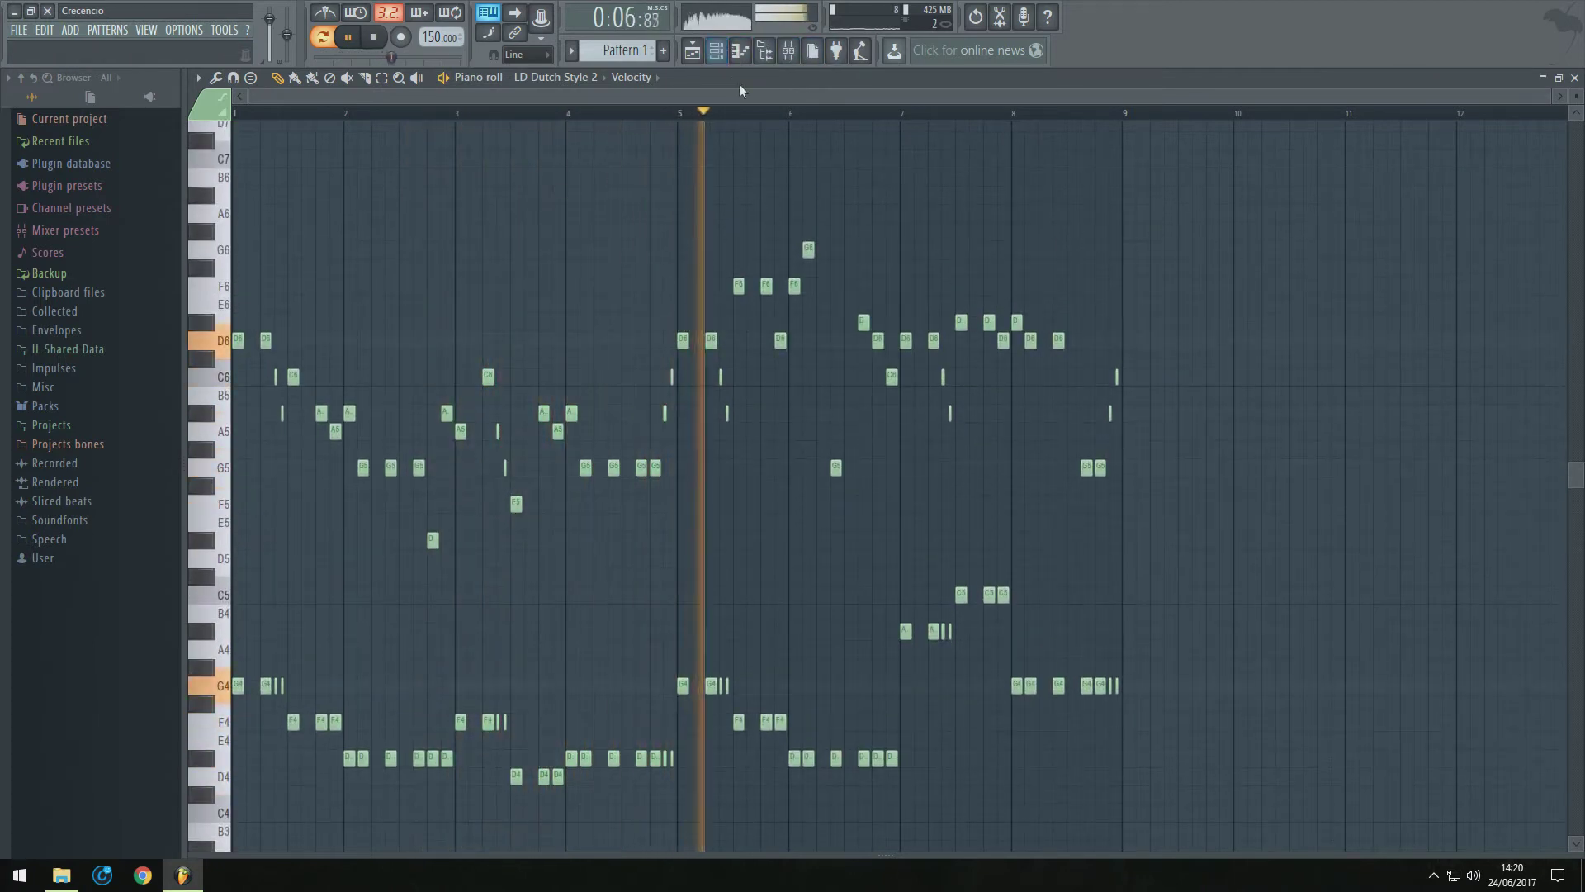
# Set the LD Dutch Style 2 channel volume to 59% and open its instrument window
pyautogui.click(718, 63)
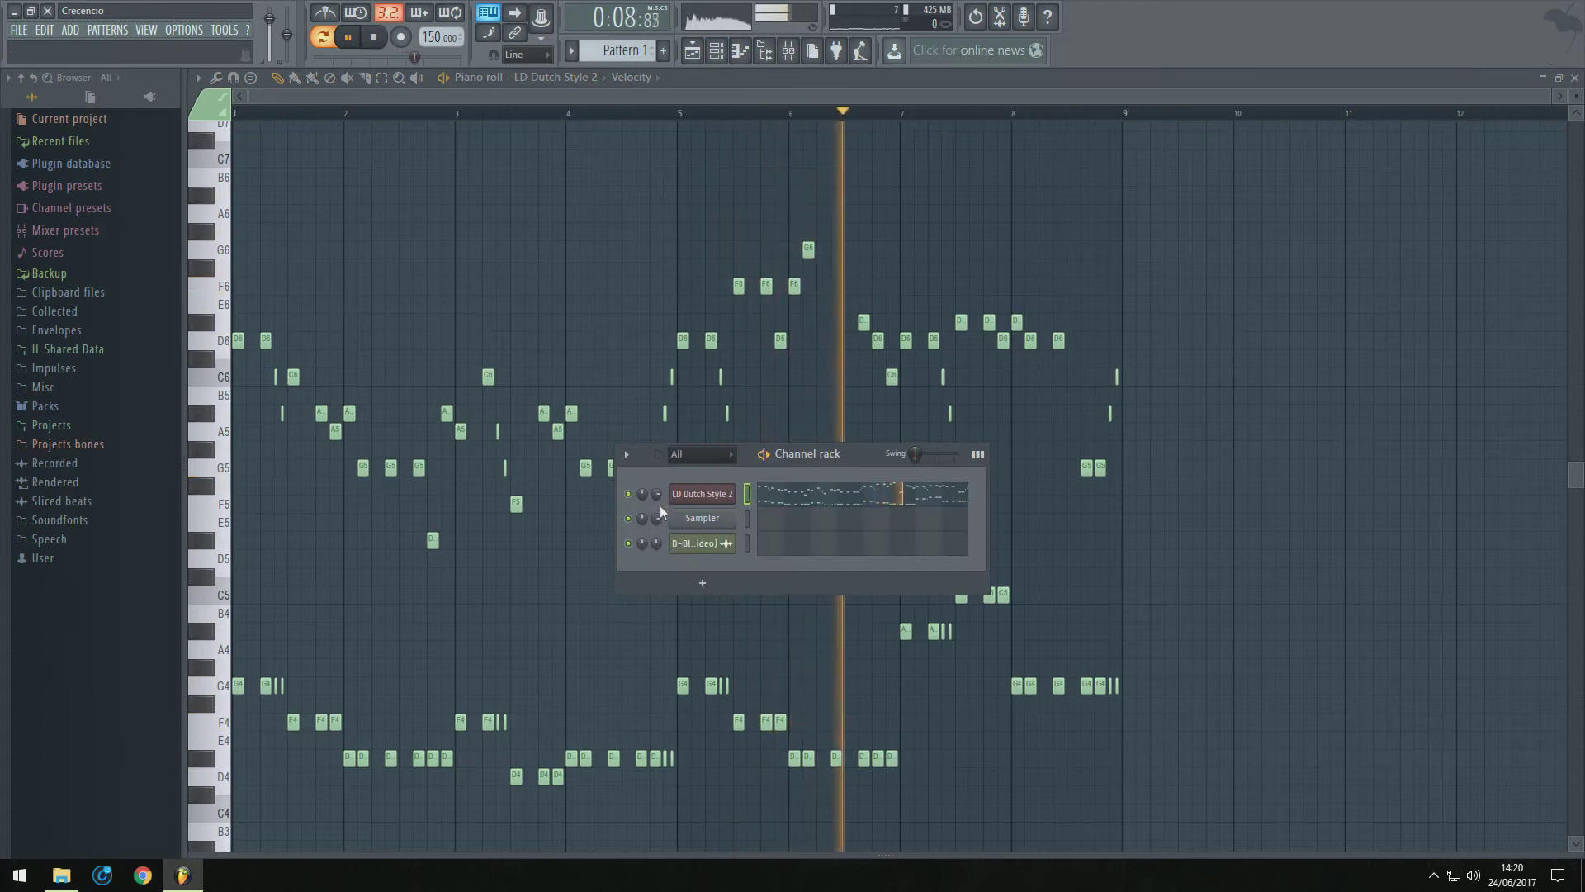
pyautogui.moveTo(657, 494); pyautogui.dragTo(657, 506)
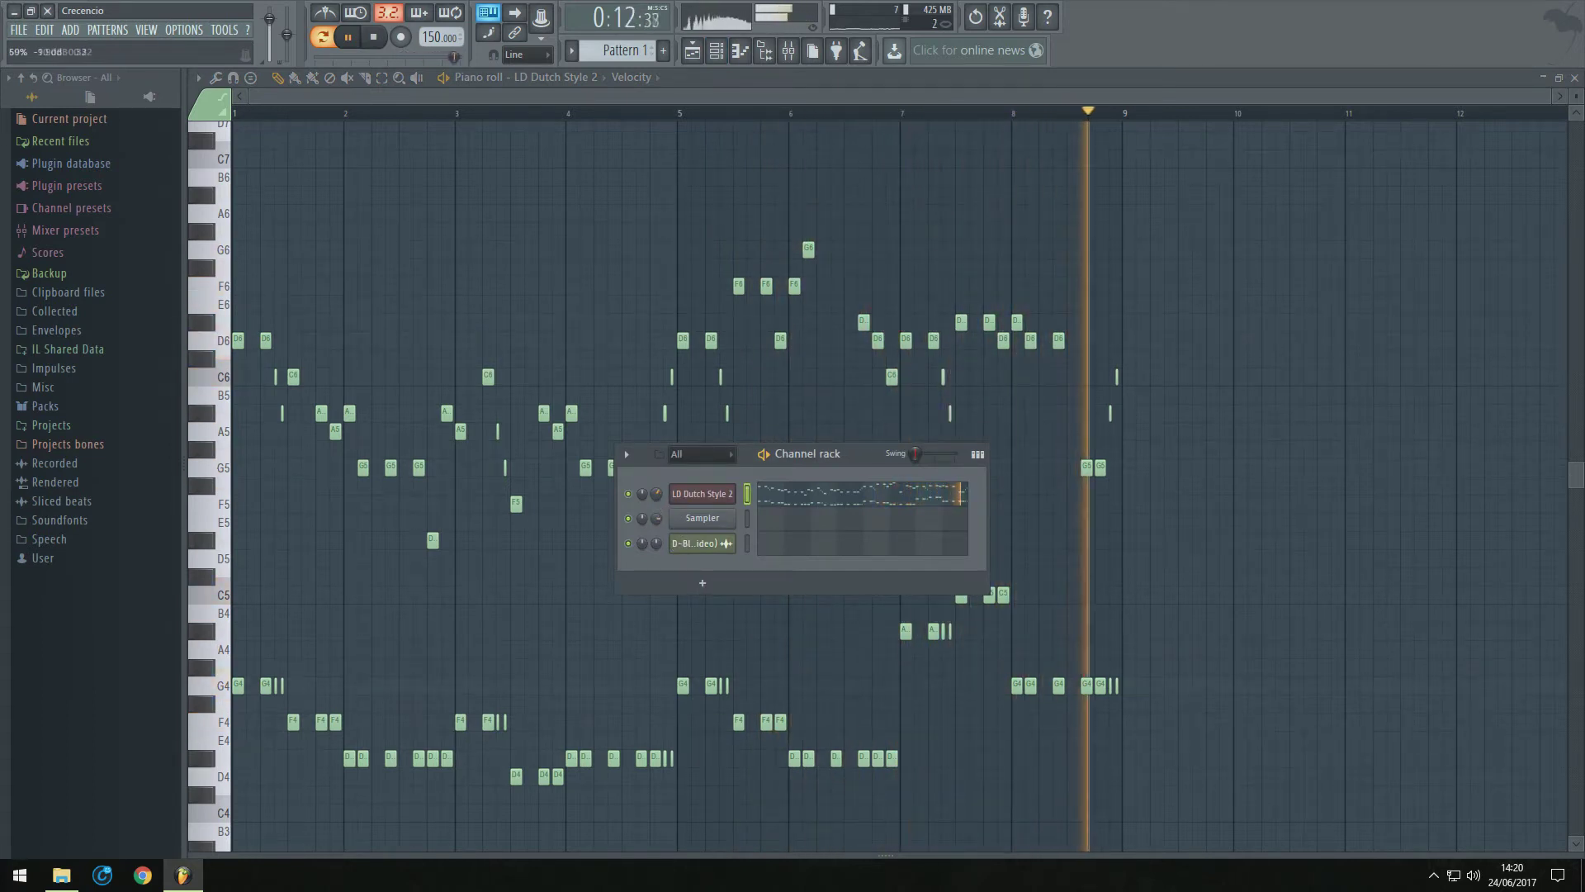
pyautogui.click(687, 492)
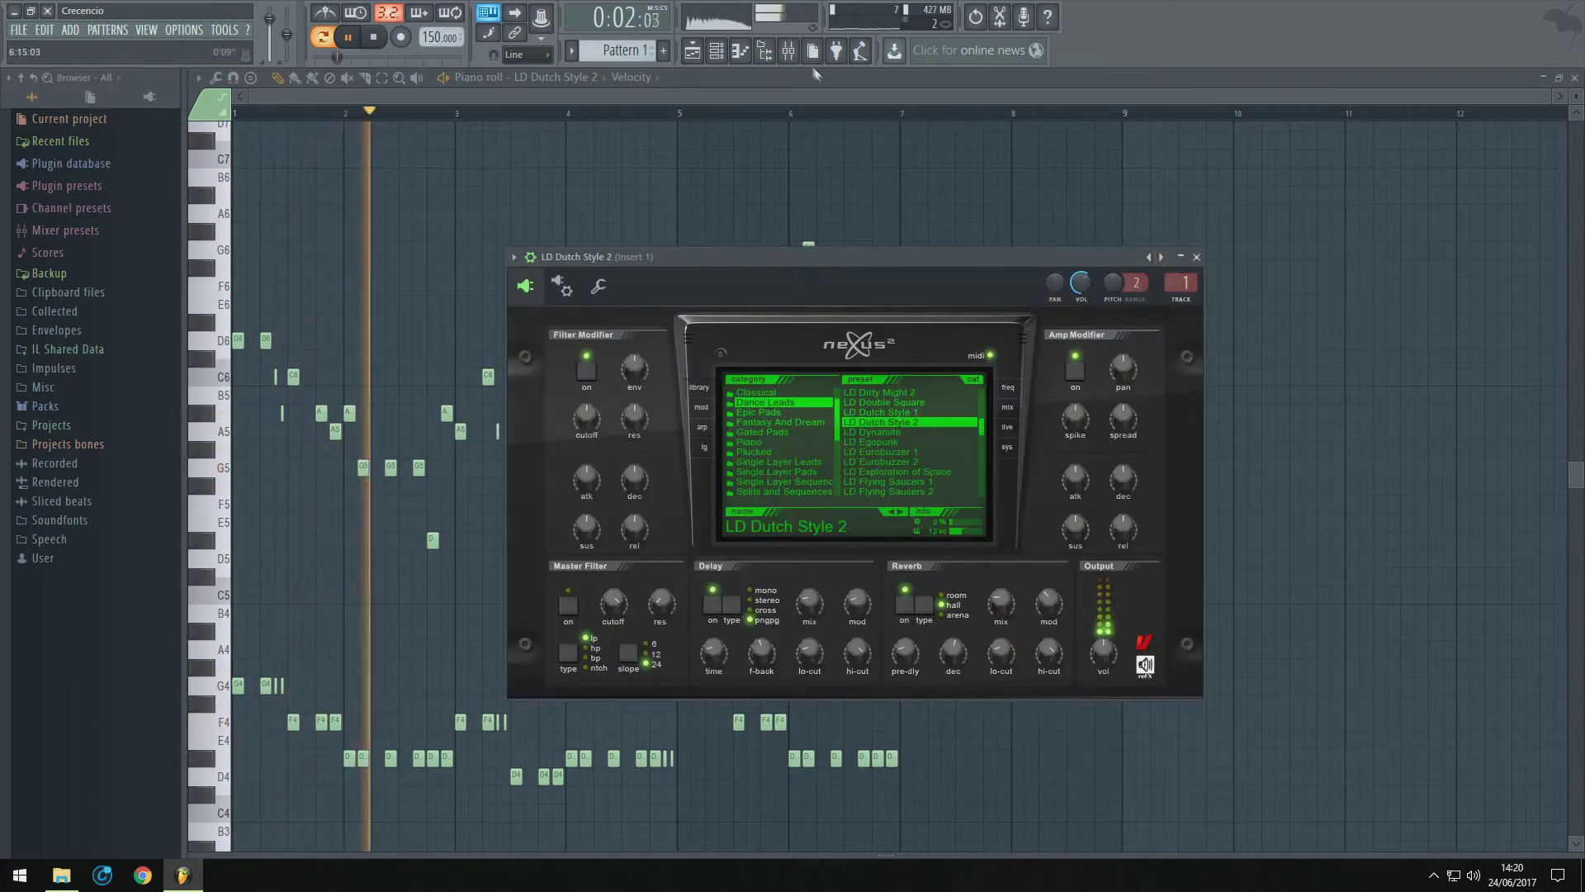
# Rename mixer insert 1 as Lead Melody and colour it green
pyautogui.click(788, 51)
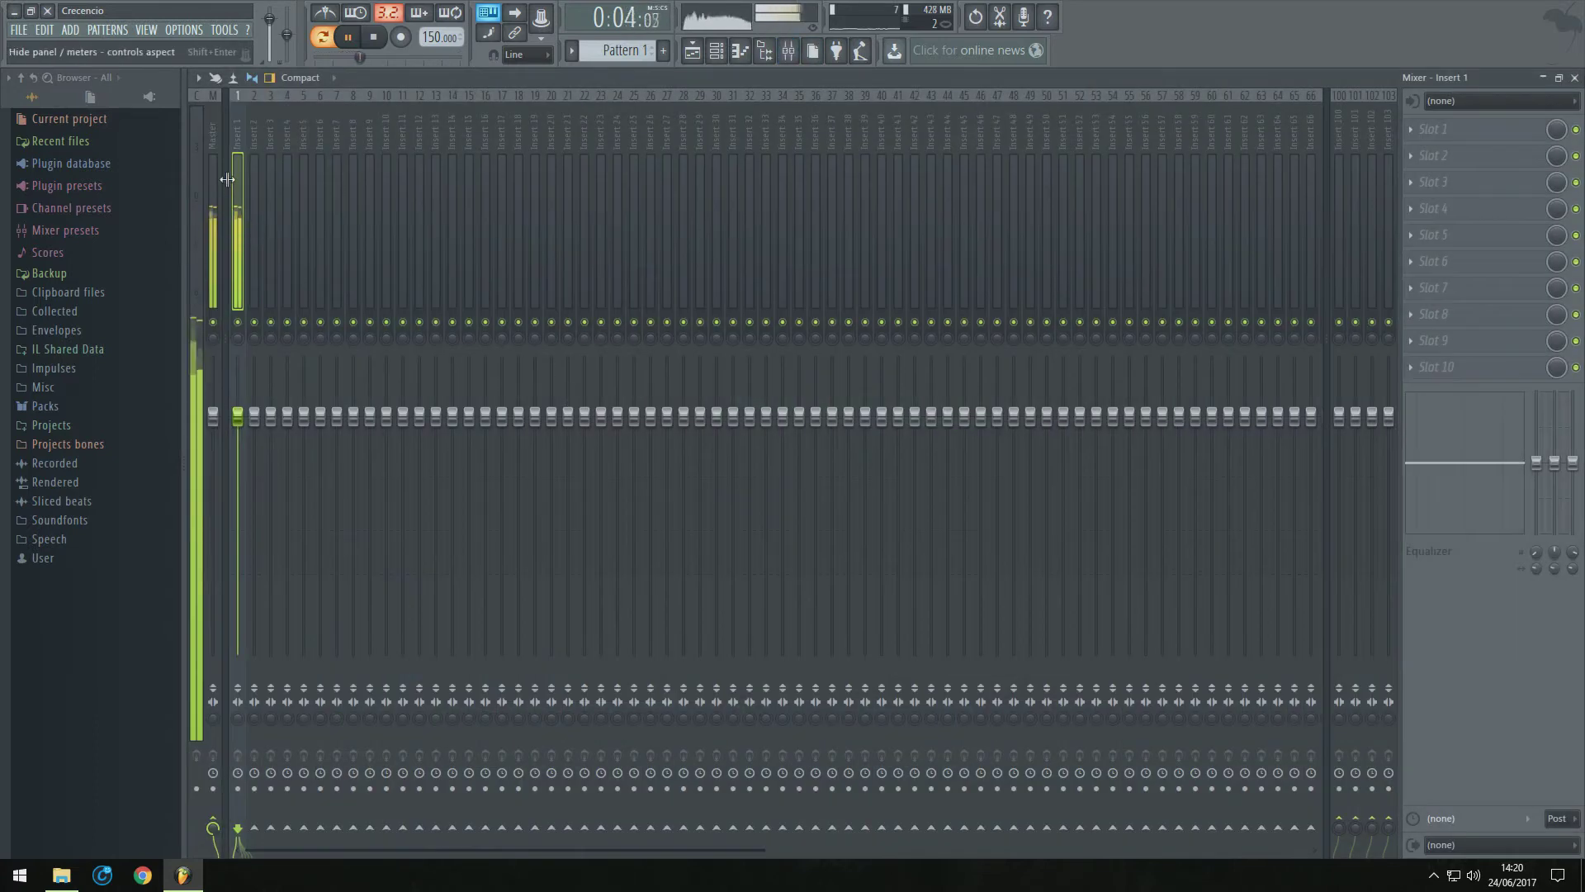
pyautogui.press('F2')
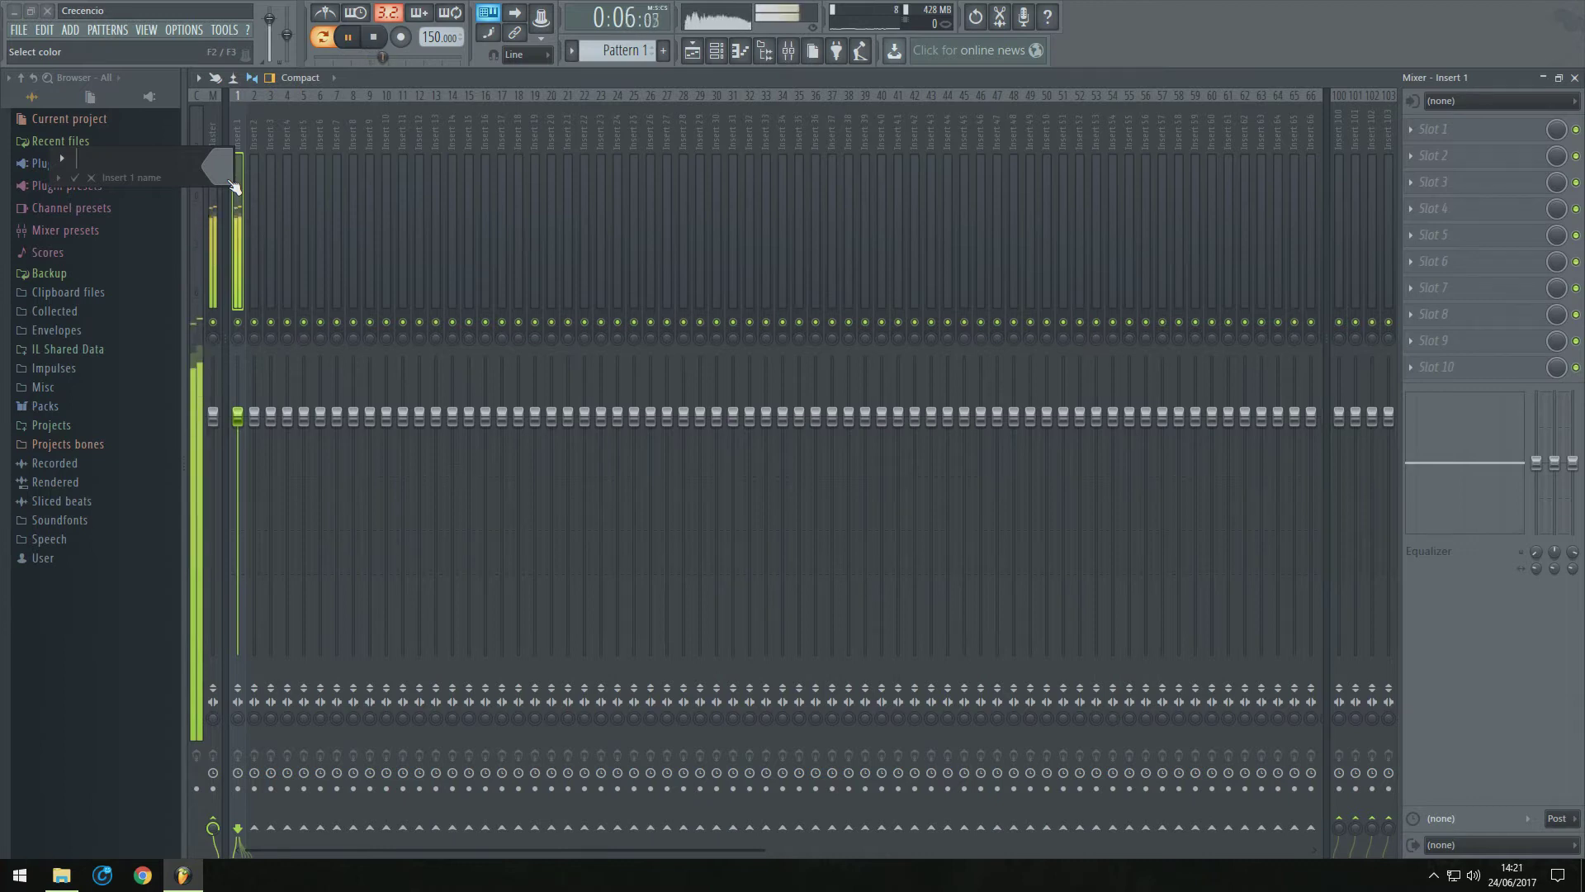
pyautogui.write('Lead Melody')
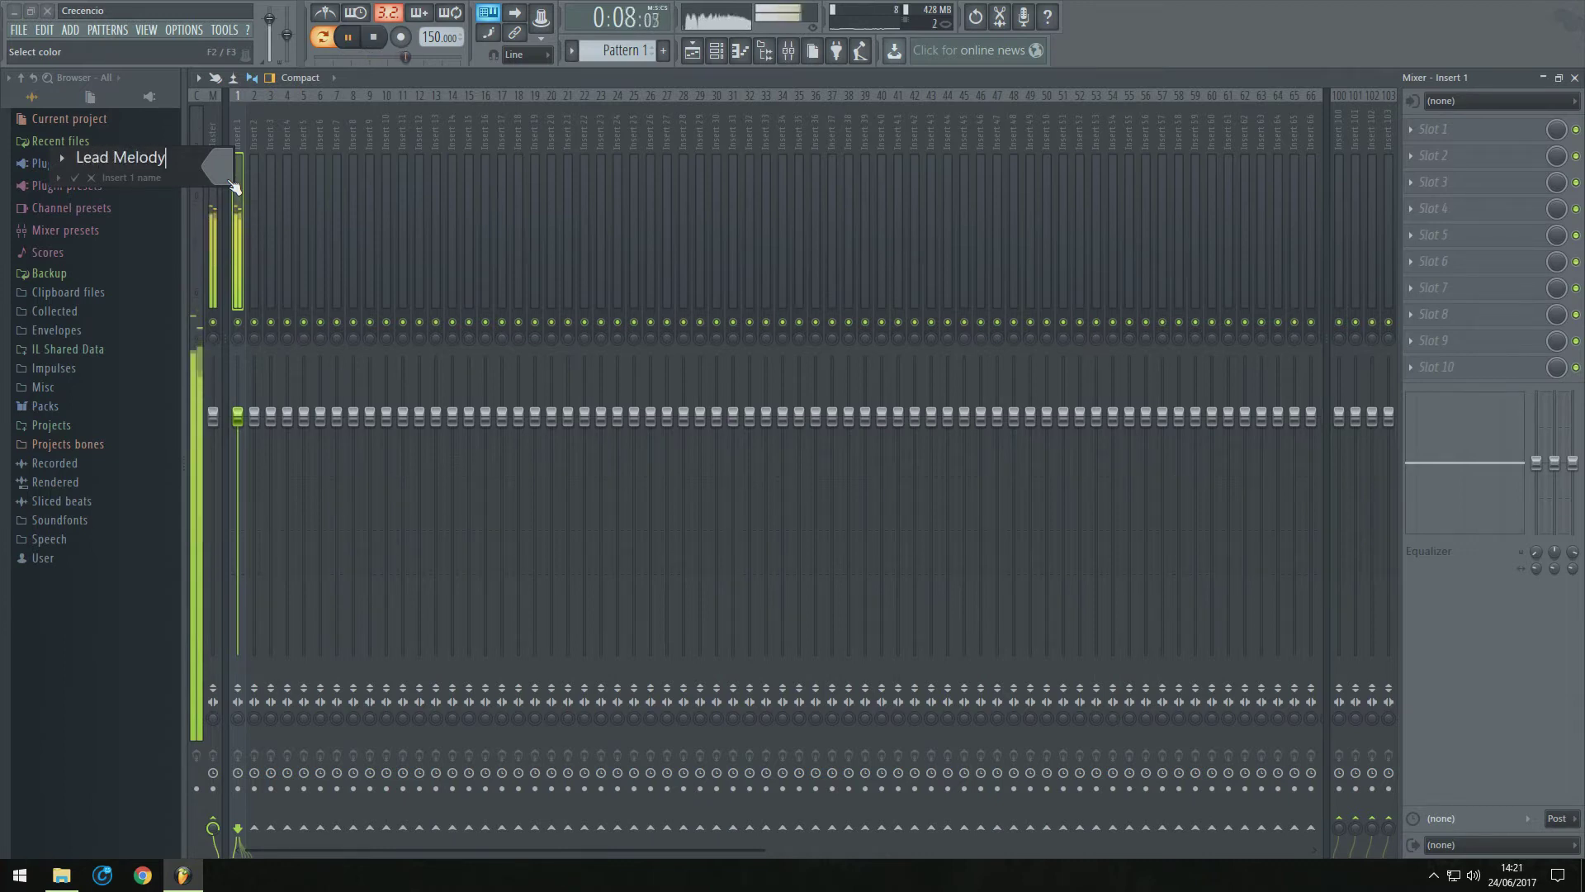
pyautogui.moveTo(228, 179)
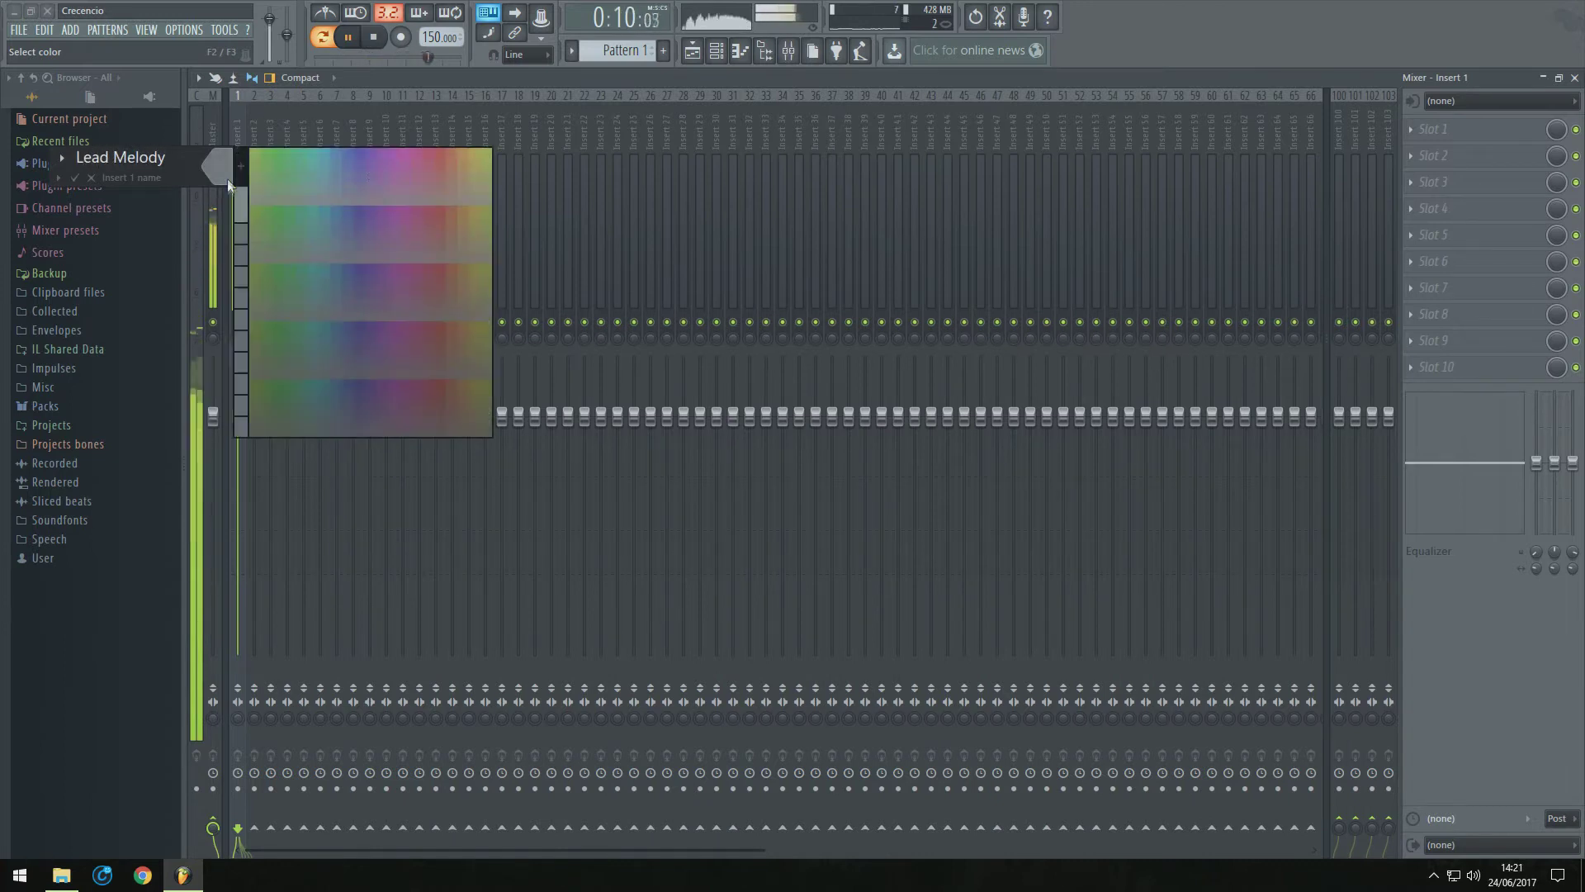
pyautogui.click(279, 271)
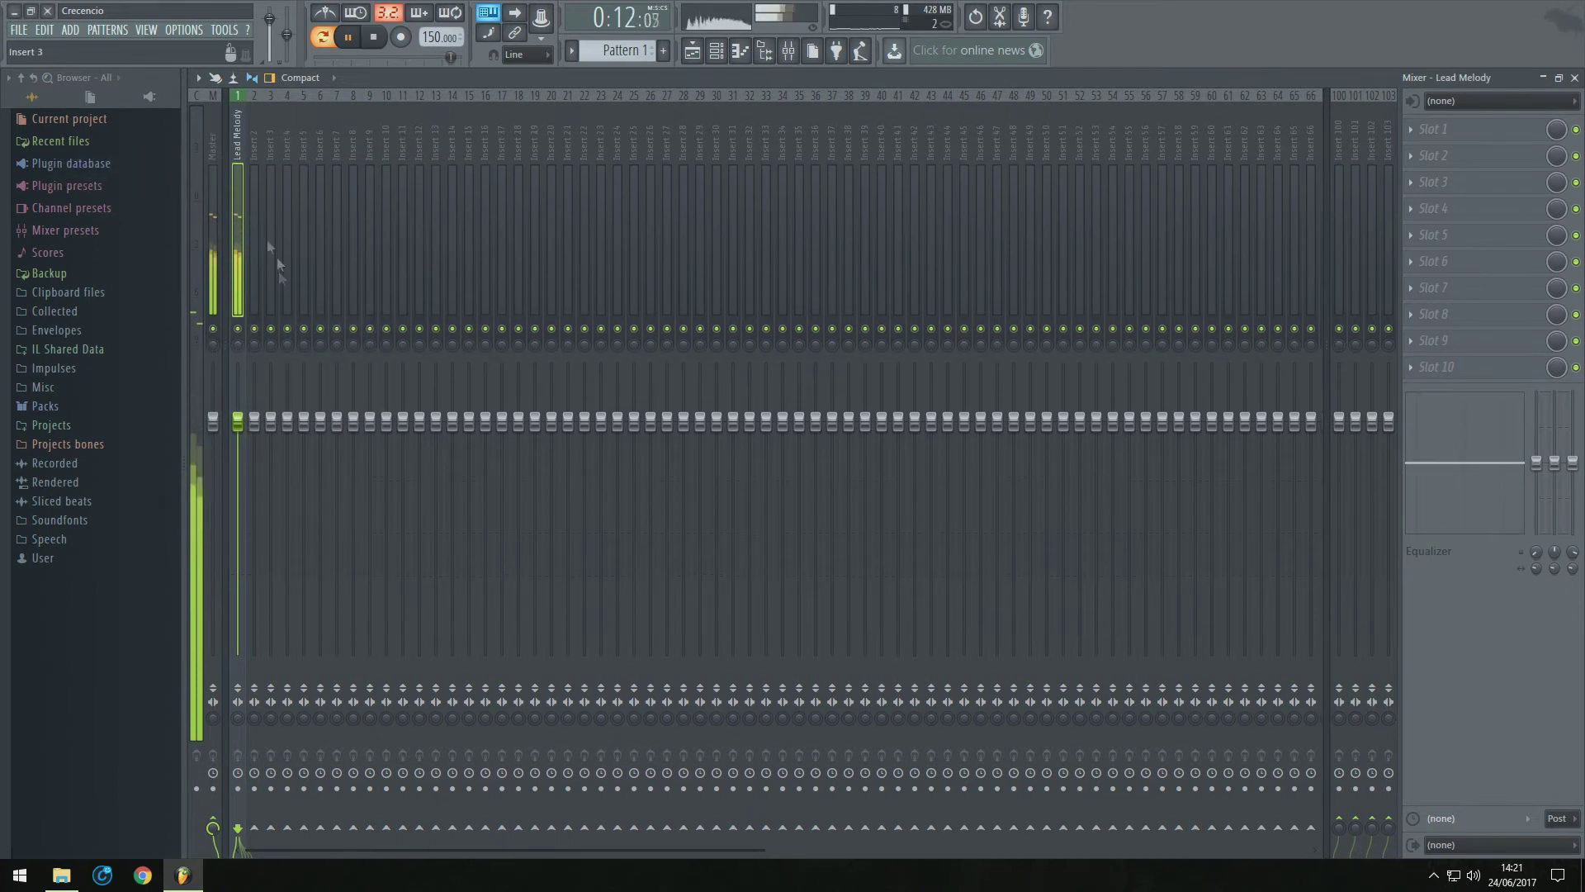
# Load FabFilter Pro-Q 2 in the Master track's first effect slot
pyautogui.click(212, 145)
pyautogui.click(1433, 129)
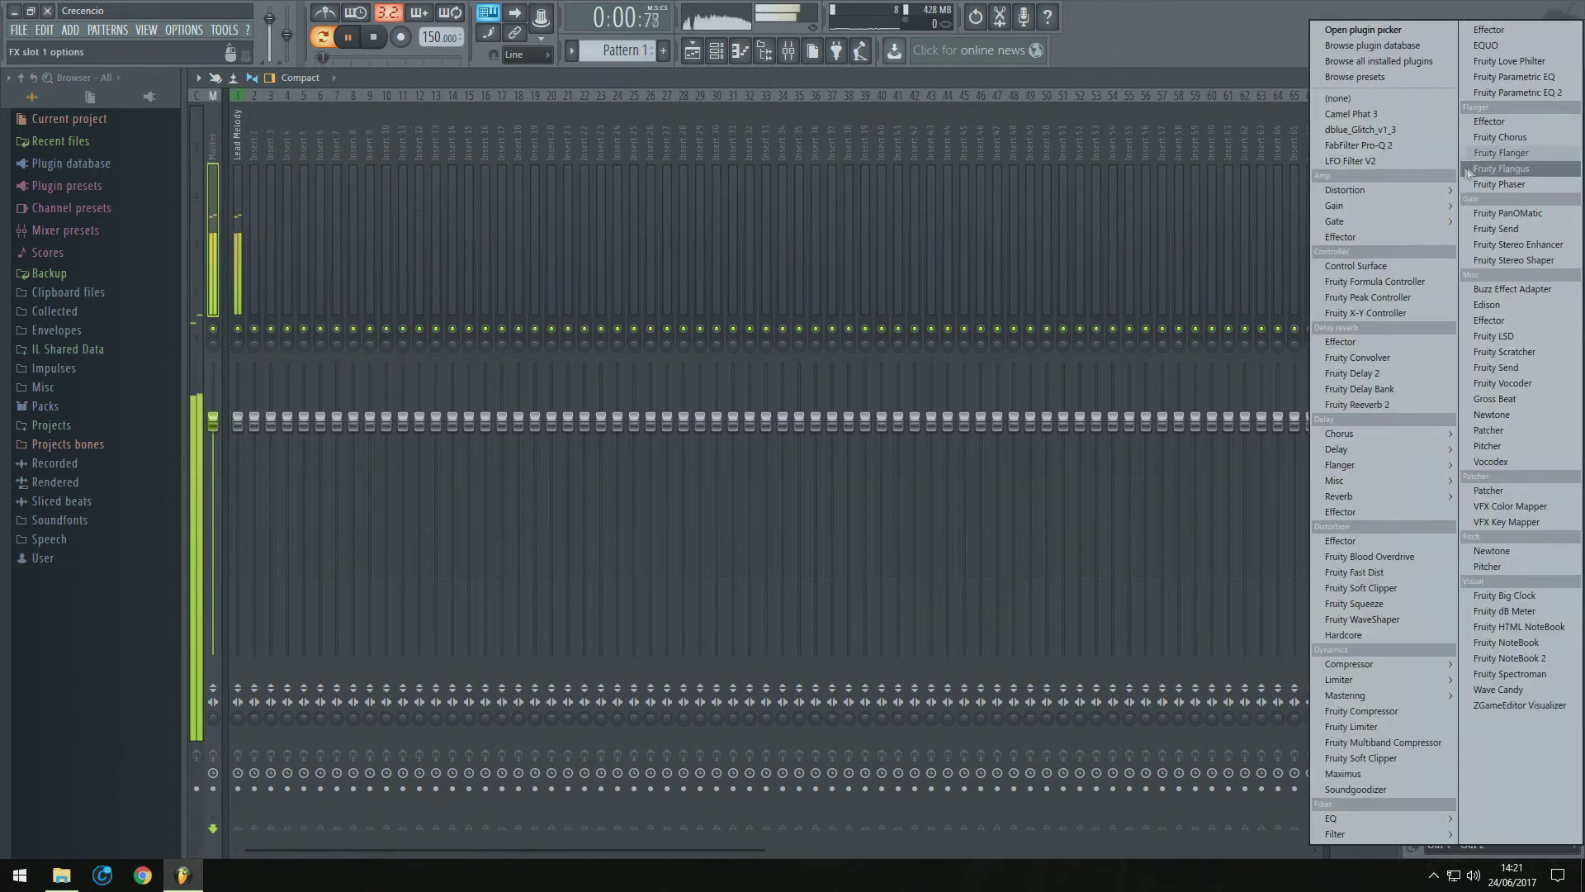
pyautogui.click(1395, 148)
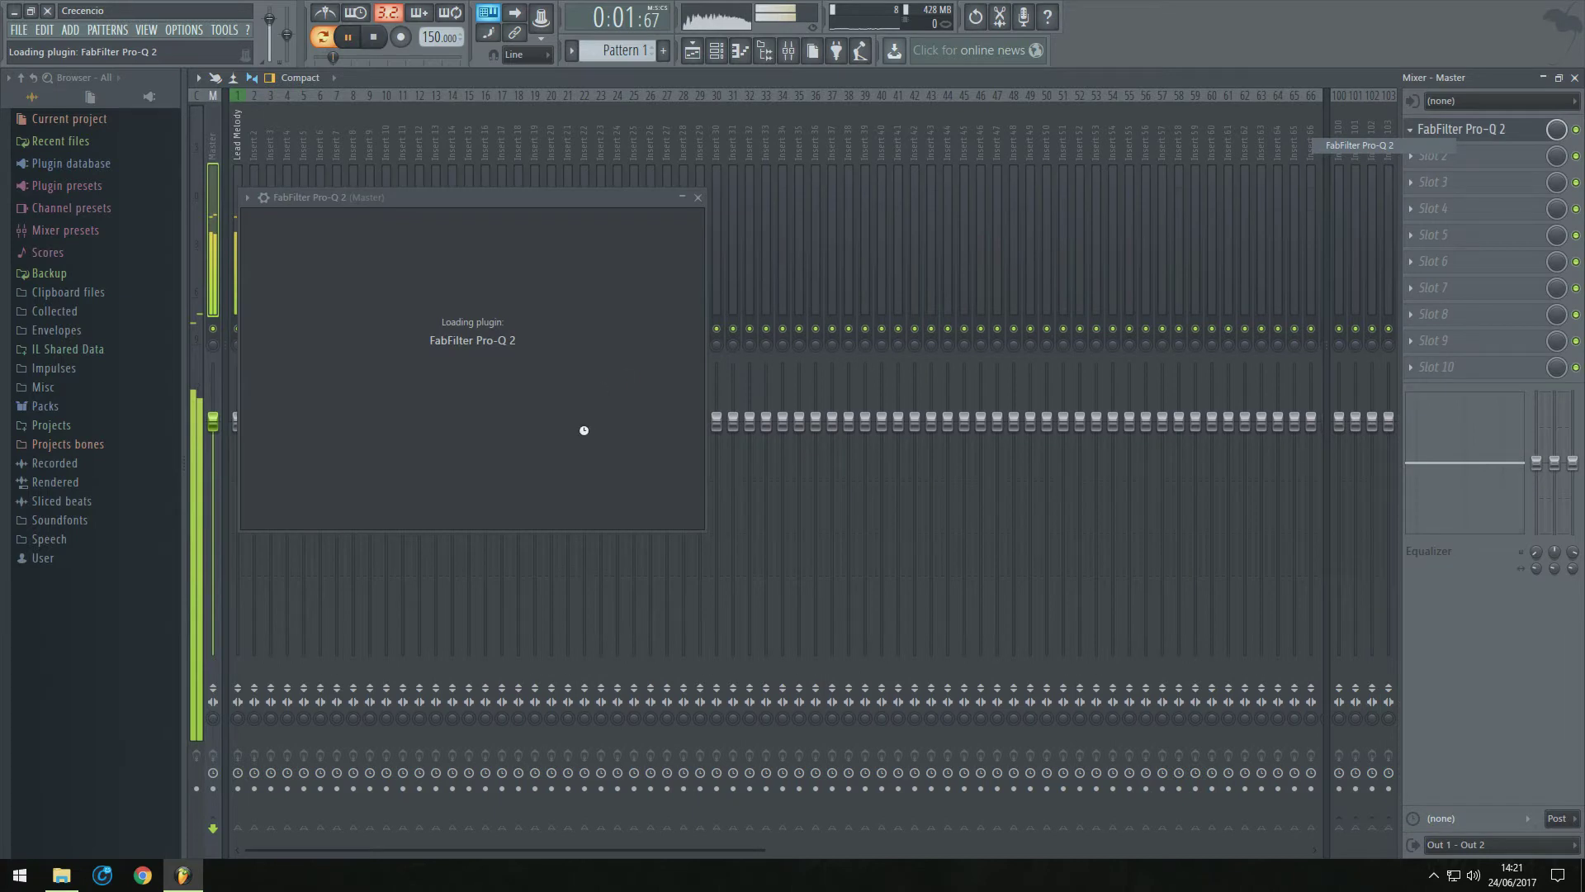
# Replace the Master track's FabFilter Pro-Q 2 with Soundgoodizer and select the Lead Melody mixer track
pyautogui.click(1411, 130)
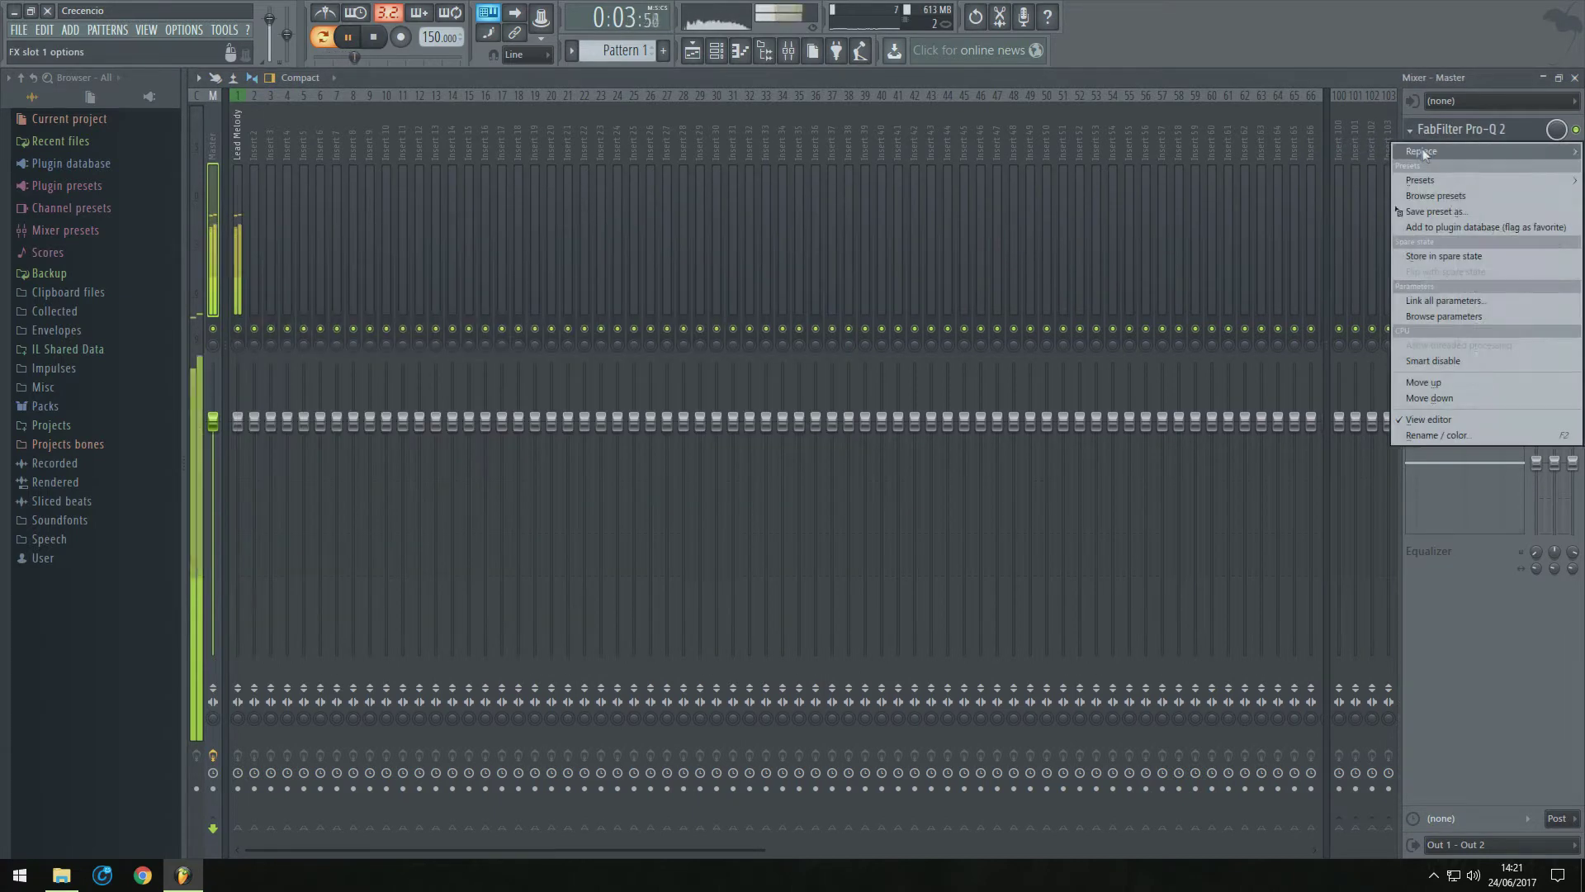
pyautogui.moveTo(1424, 153)
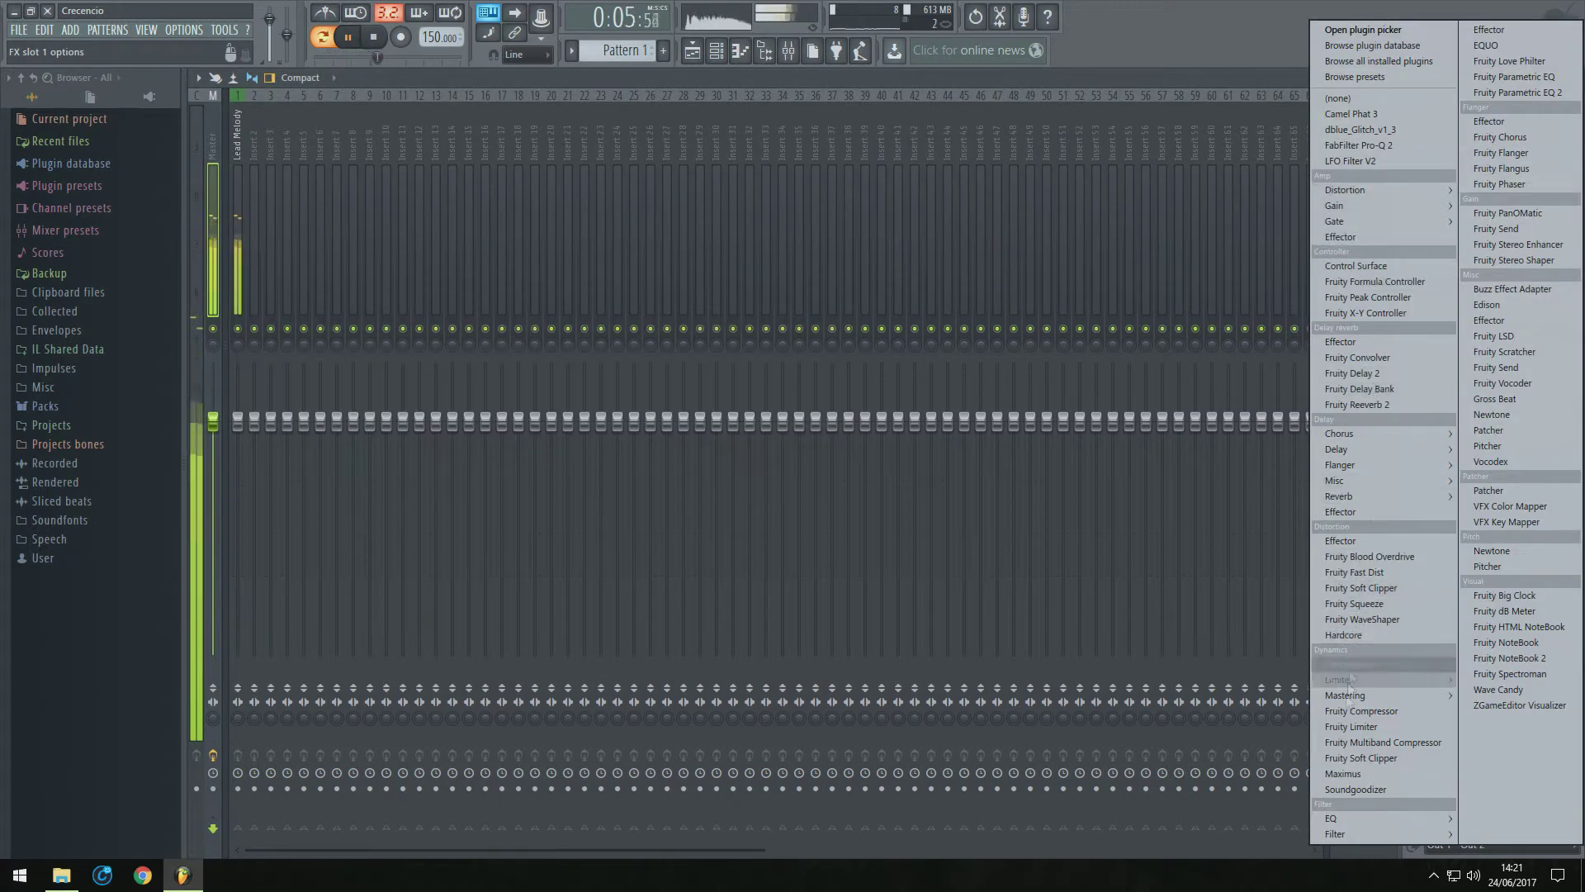
pyautogui.click(1355, 789)
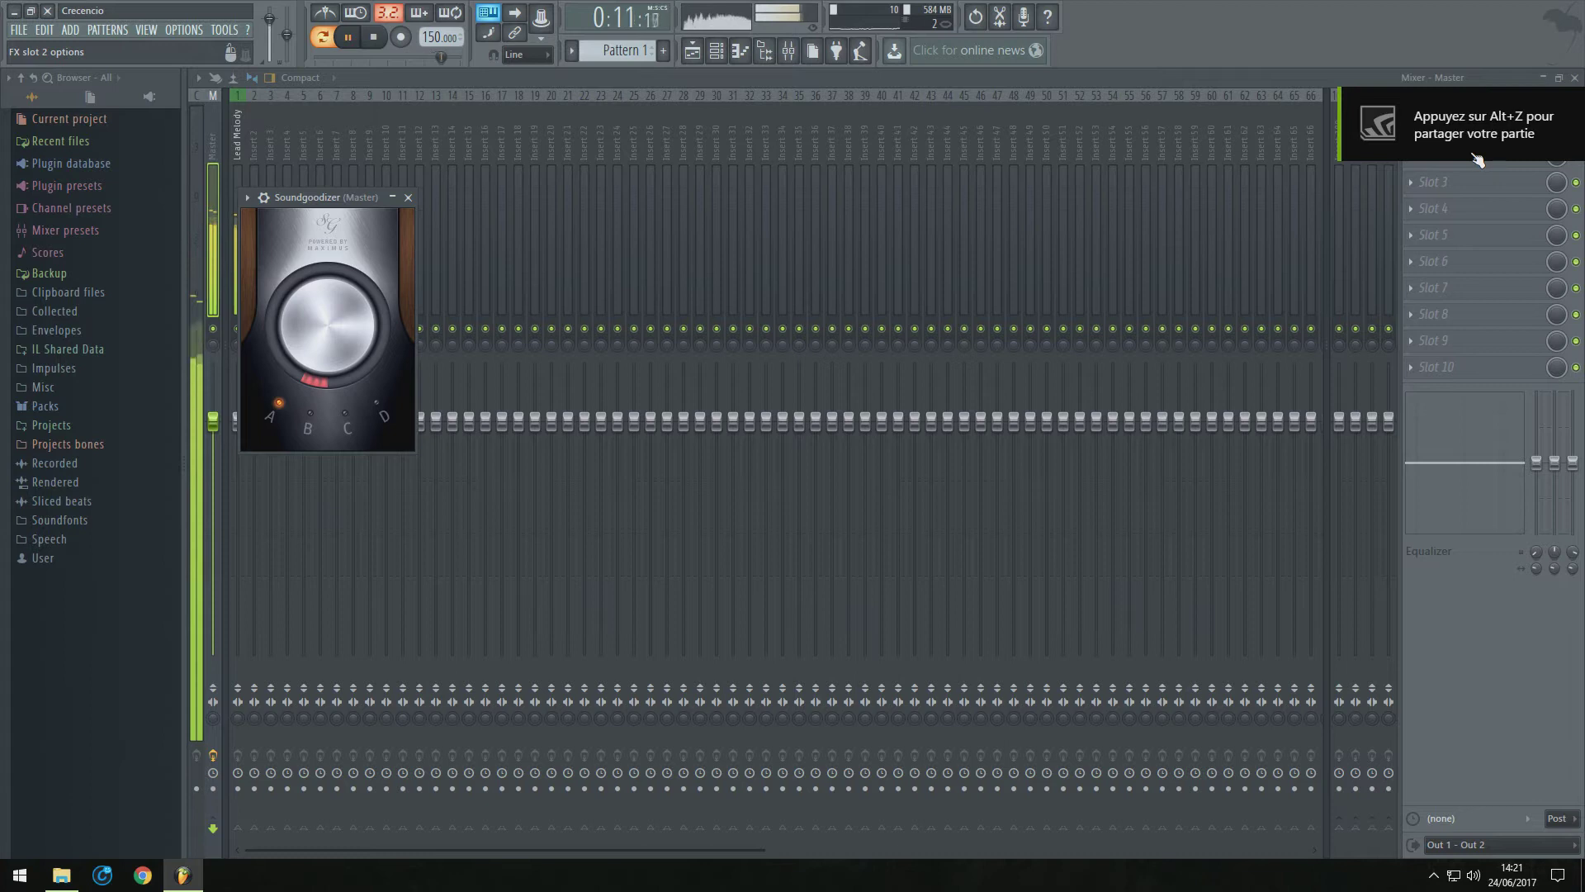
pyautogui.click(1274, 91)
pyautogui.click(216, 120)
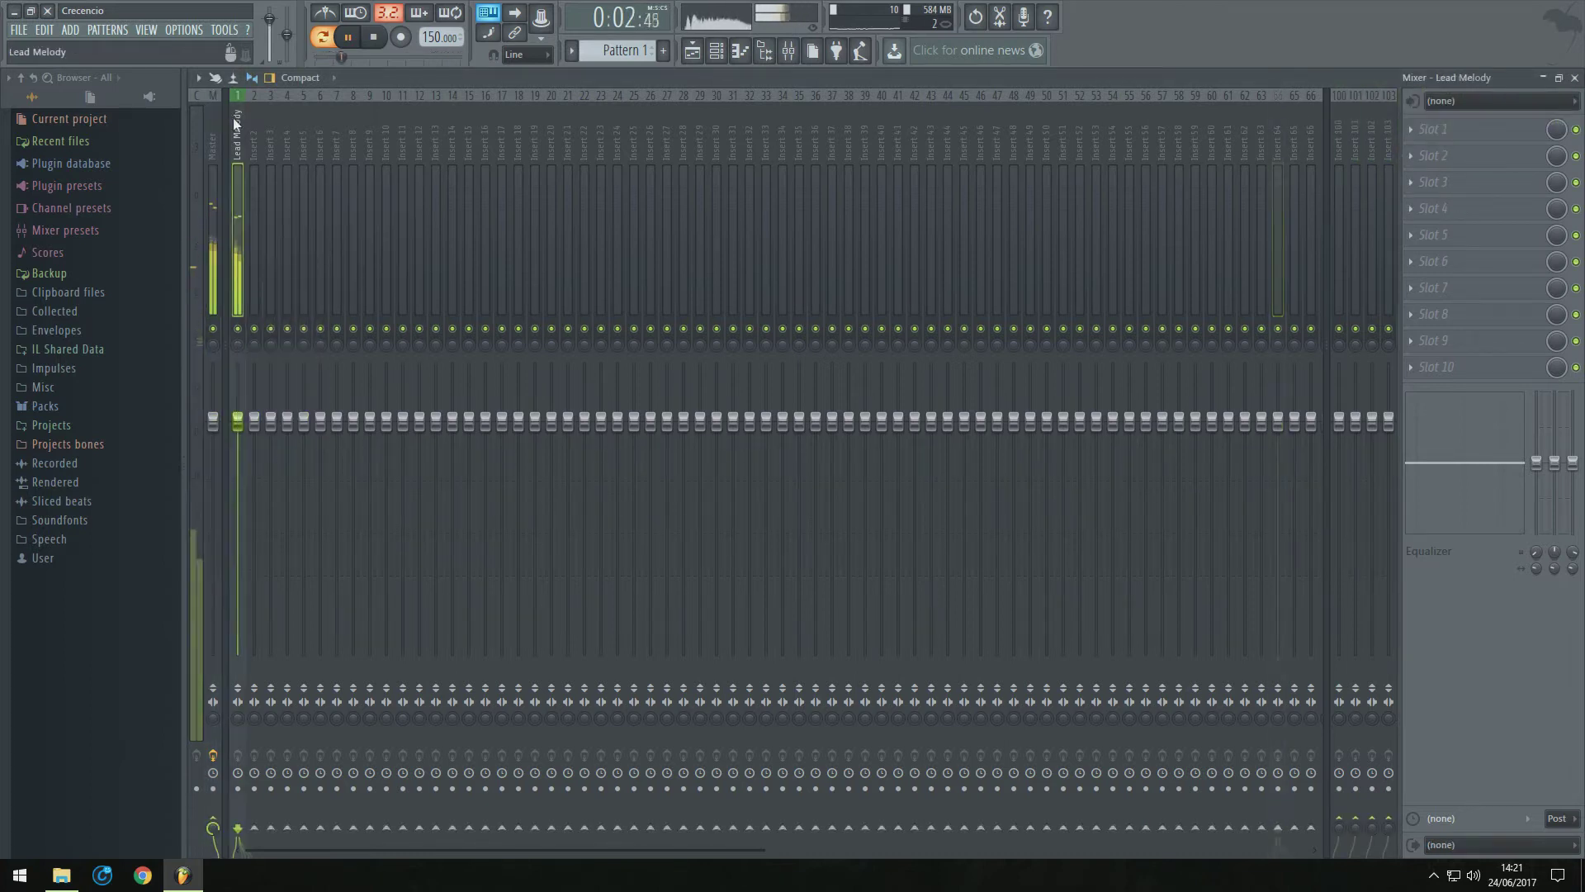
# Load Fruity Limiter in the Master track's second effect slot
pyautogui.click(1432, 150)
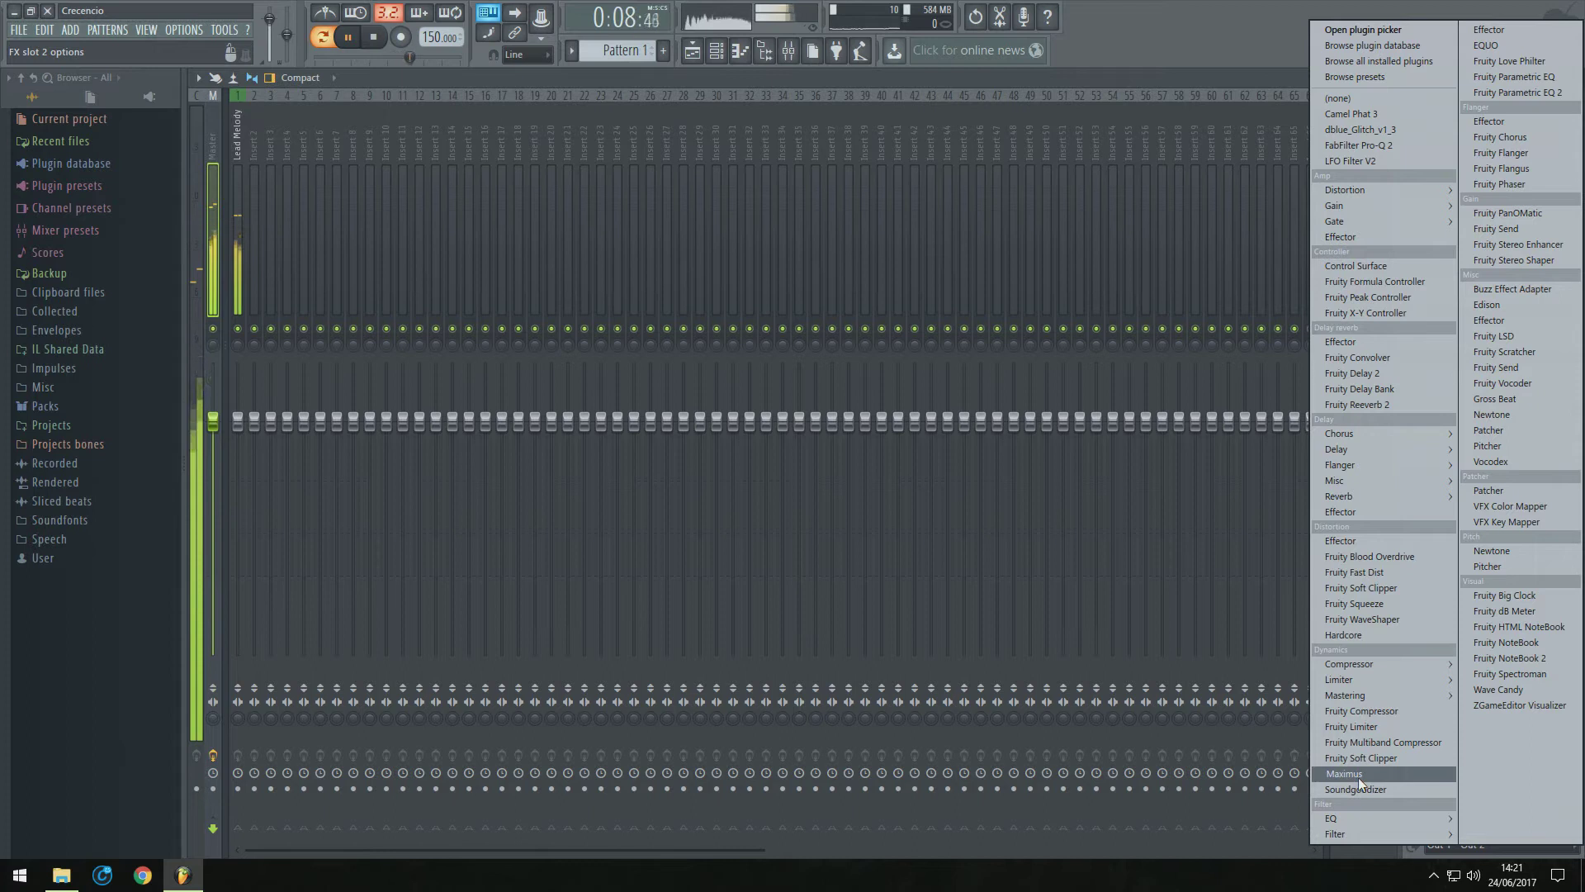
pyautogui.moveTo(1392, 678)
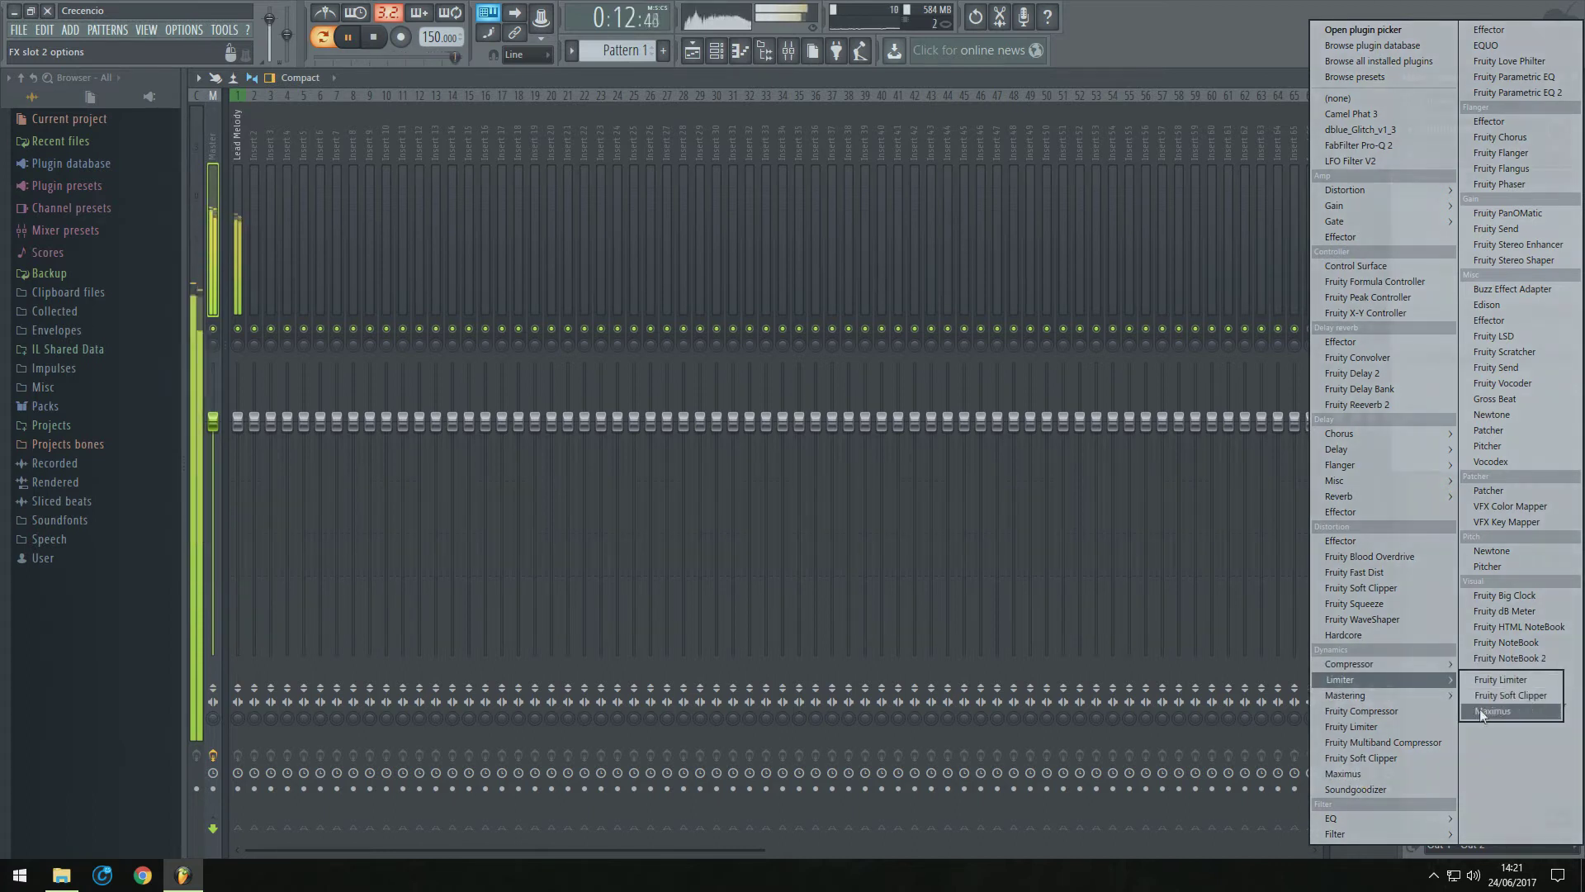
pyautogui.click(1484, 681)
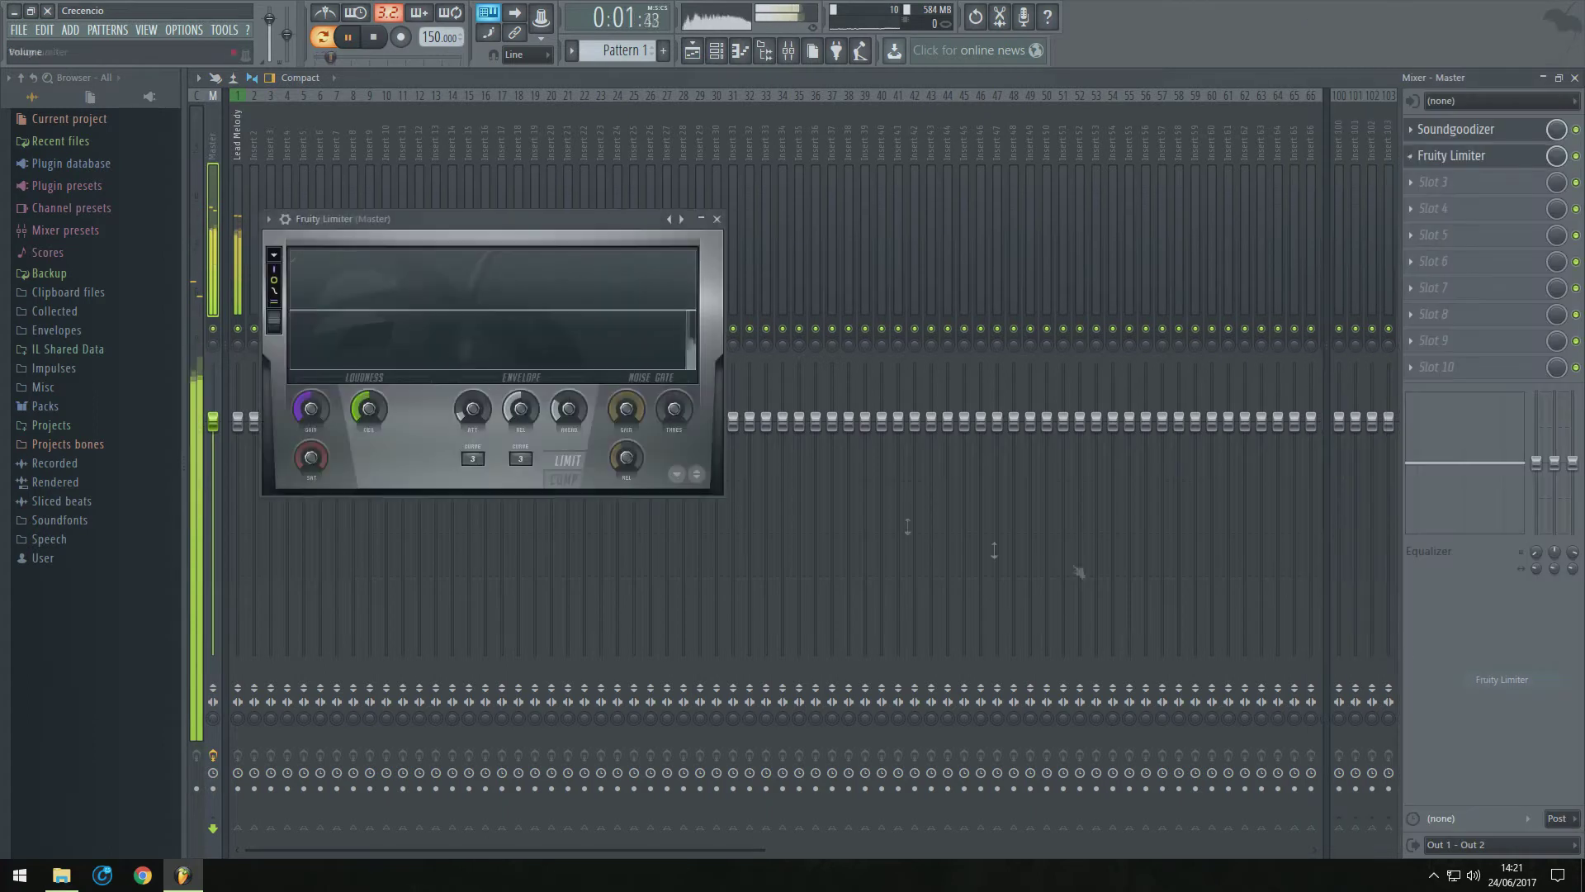
# Apply the MASTER preset to the Master track's Fruity Limiter and close its window
pyautogui.click(1412, 157)
pyautogui.moveTo(1420, 175)
pyautogui.click(1290, 621)
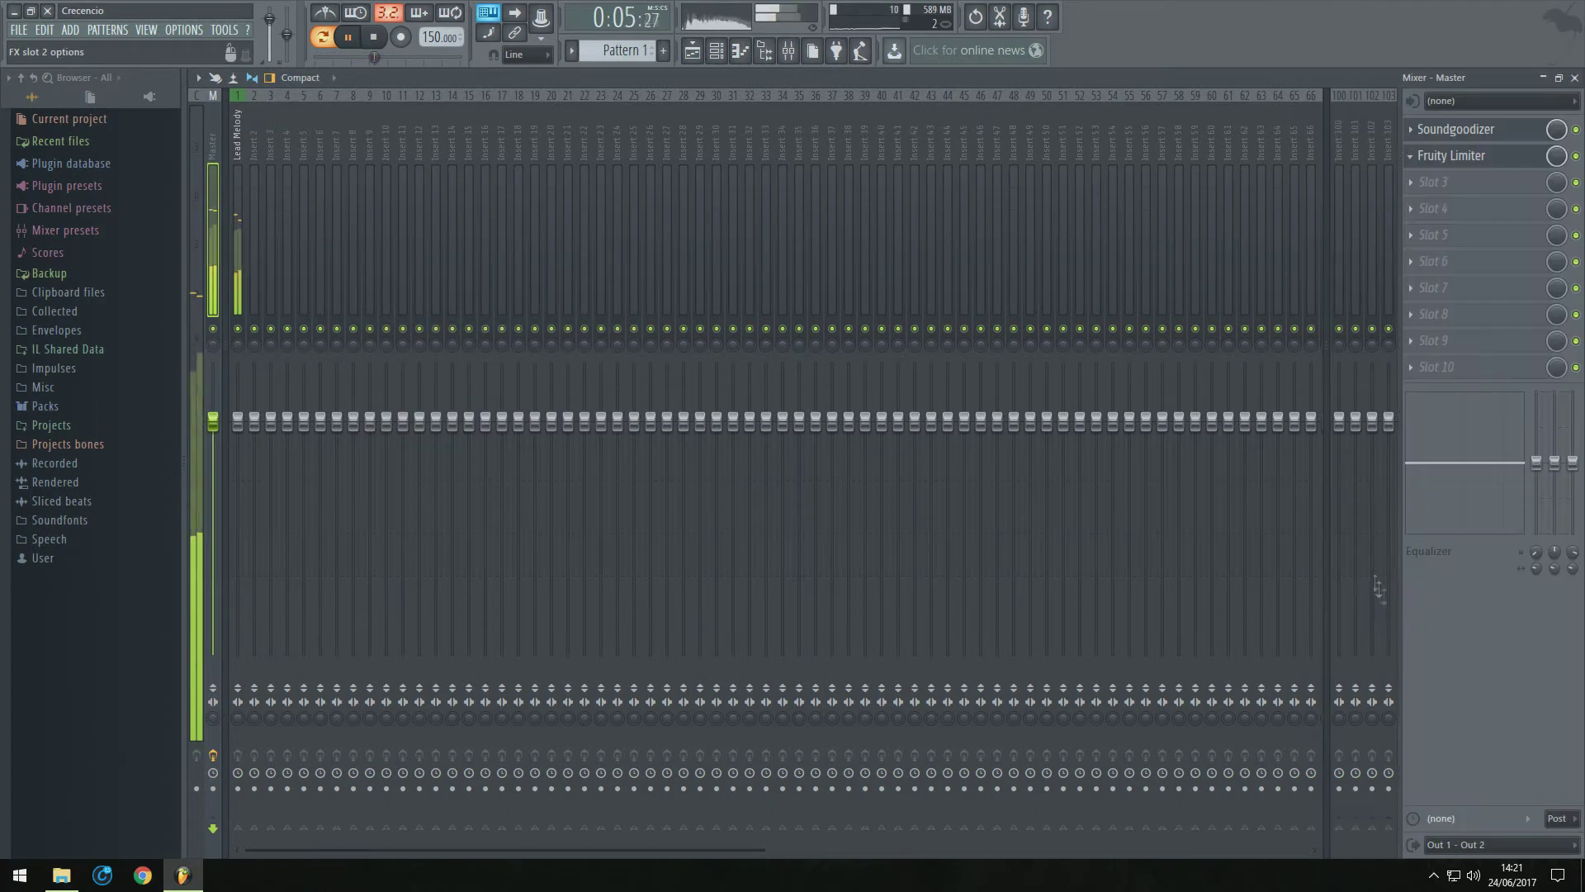
pyautogui.click(1449, 155)
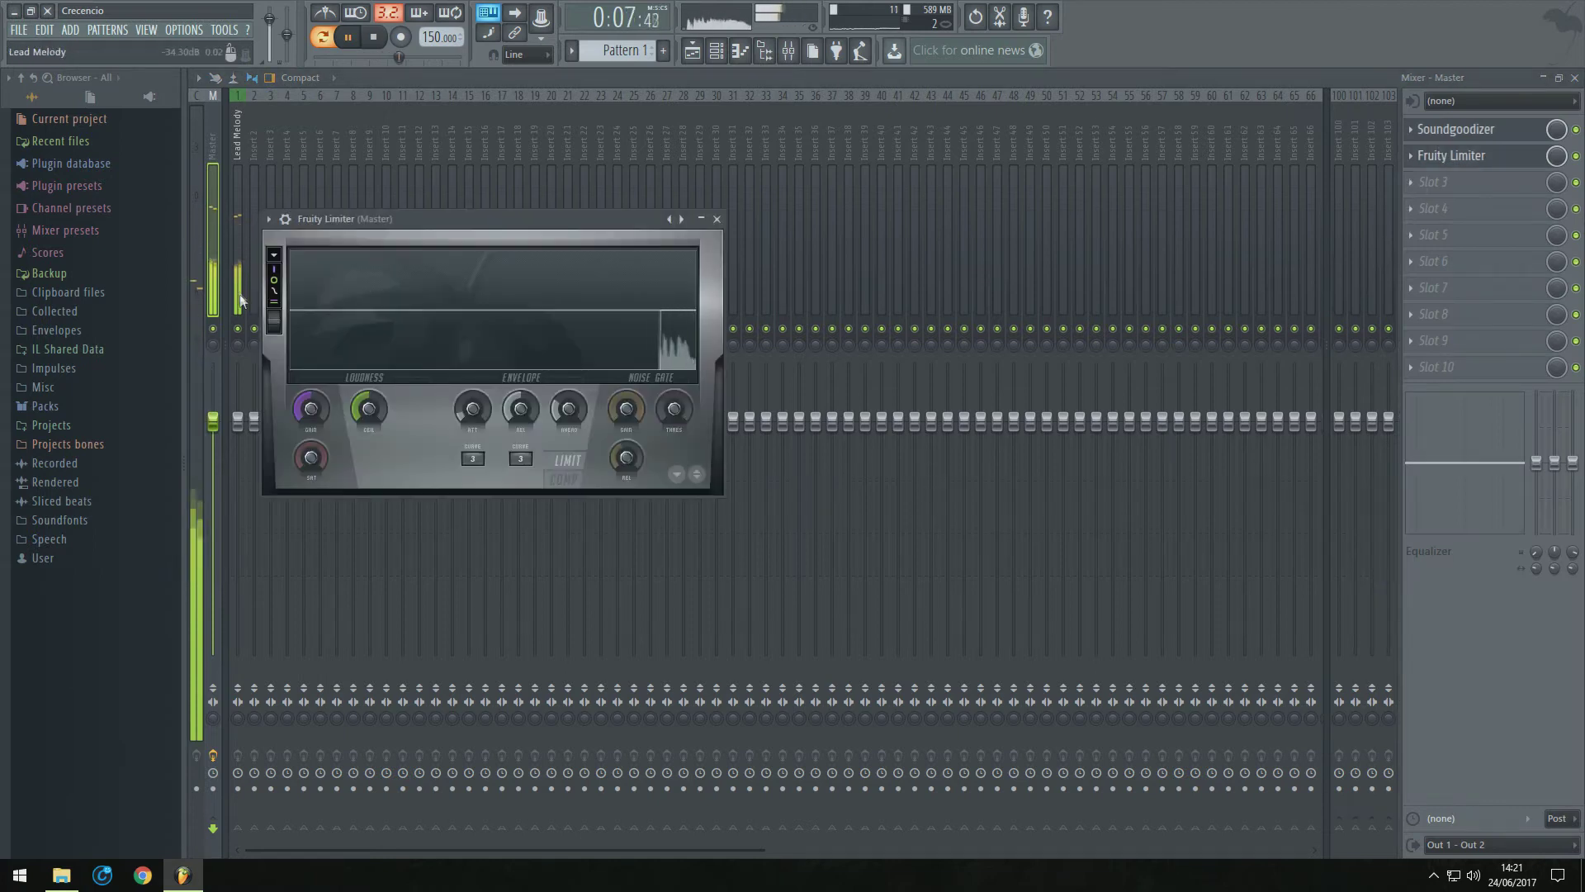
pyautogui.click(269, 219)
pyautogui.moveTo(280, 267)
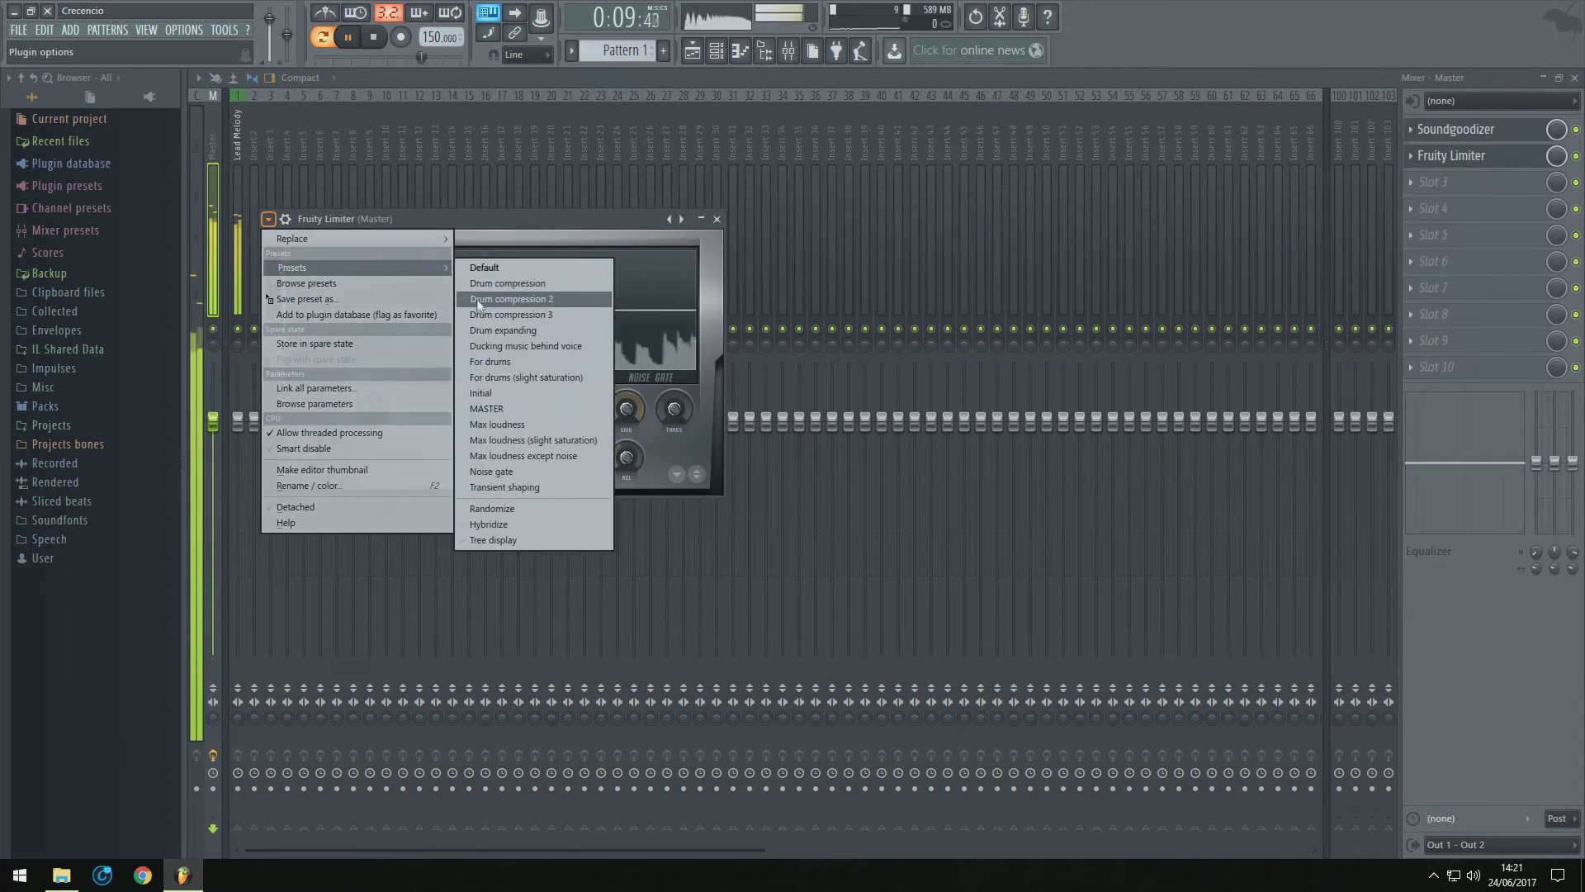
pyautogui.click(512, 411)
pyautogui.click(717, 219)
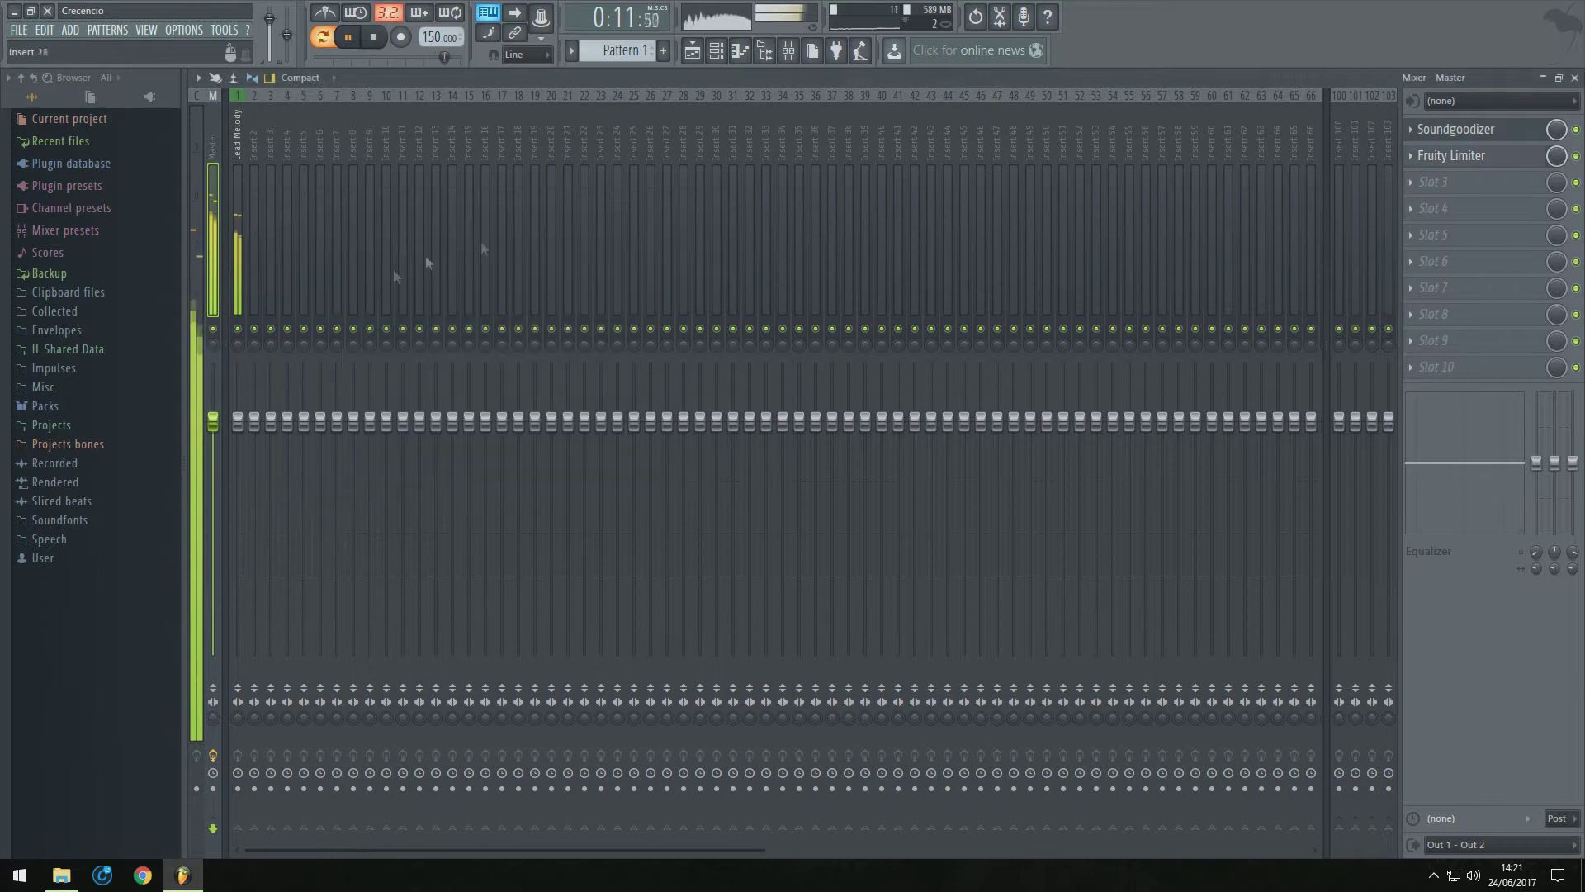
# Insert a Layer channel and paste the lead melody into its piano roll
pyautogui.click(708, 55)
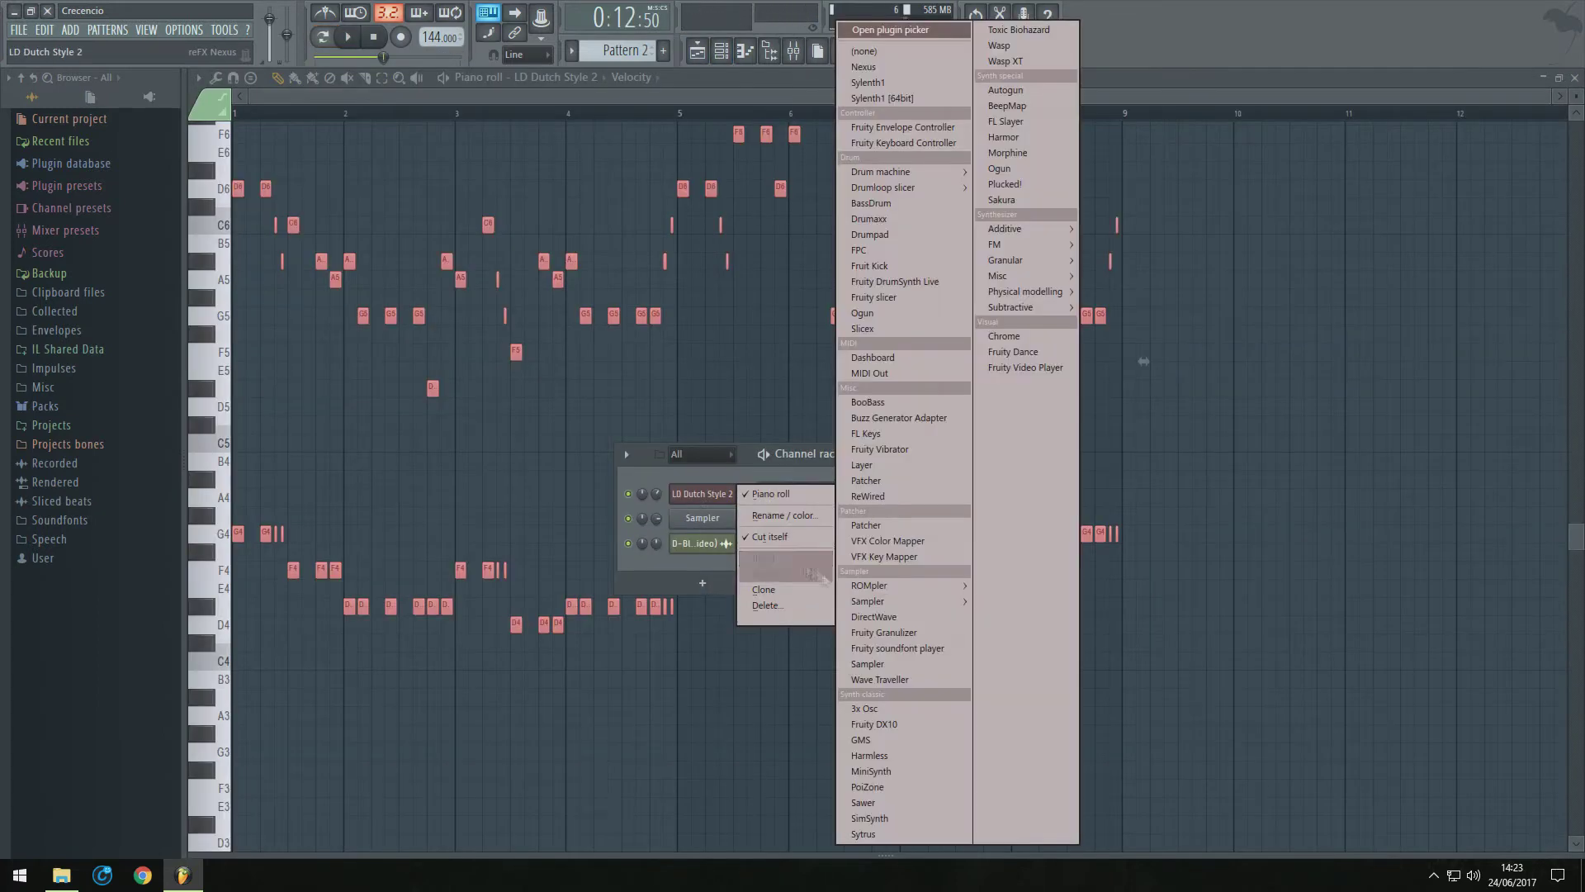
pyautogui.click(741, 523)
pyautogui.click(772, 501)
pyautogui.hotkey('ctrl', 'v')
# Delete all notes from the LD Dutch Style 2 channel's piano roll
pyautogui.click(721, 52)
pyautogui.click(846, 522)
pyautogui.hotkey('ctrl', 'a')
pyautogui.press('Delete')
# Clone the LD Dutch Style 2 channel and load the LD Eurobuzzer 2 preset in the copy
pyautogui.click(720, 52)
pyautogui.rightClick(702, 527)
pyautogui.click(765, 613)
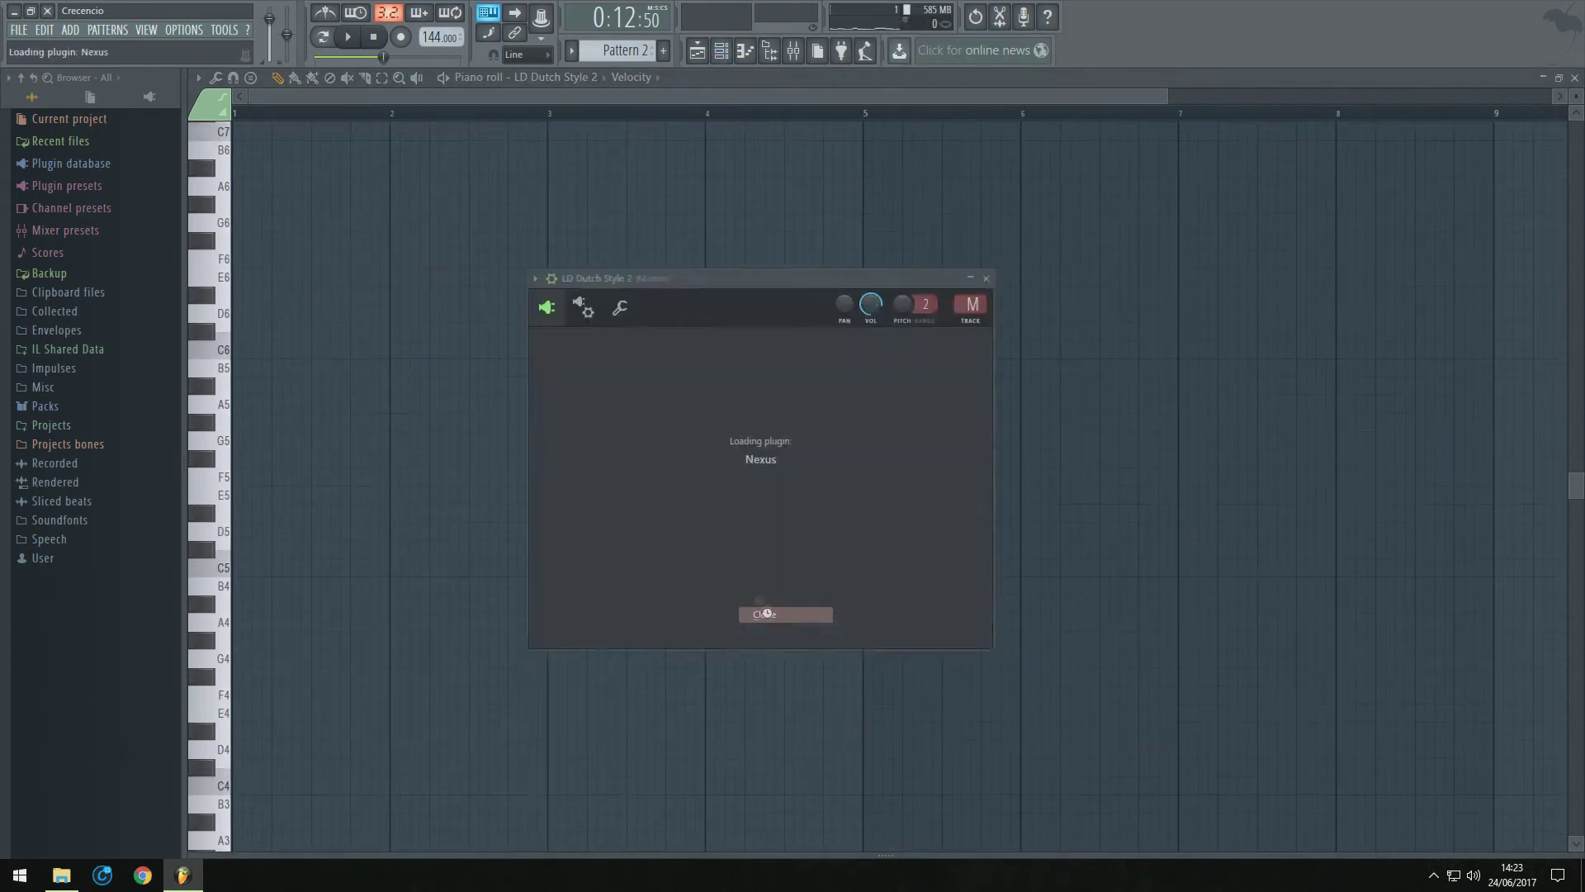
pyautogui.click(937, 487)
pyautogui.click(1217, 279)
# Clone the LD Eurobuzzer 2 channel and load the LD German Trumpet 3 preset in the copy
pyautogui.rightClick(732, 545)
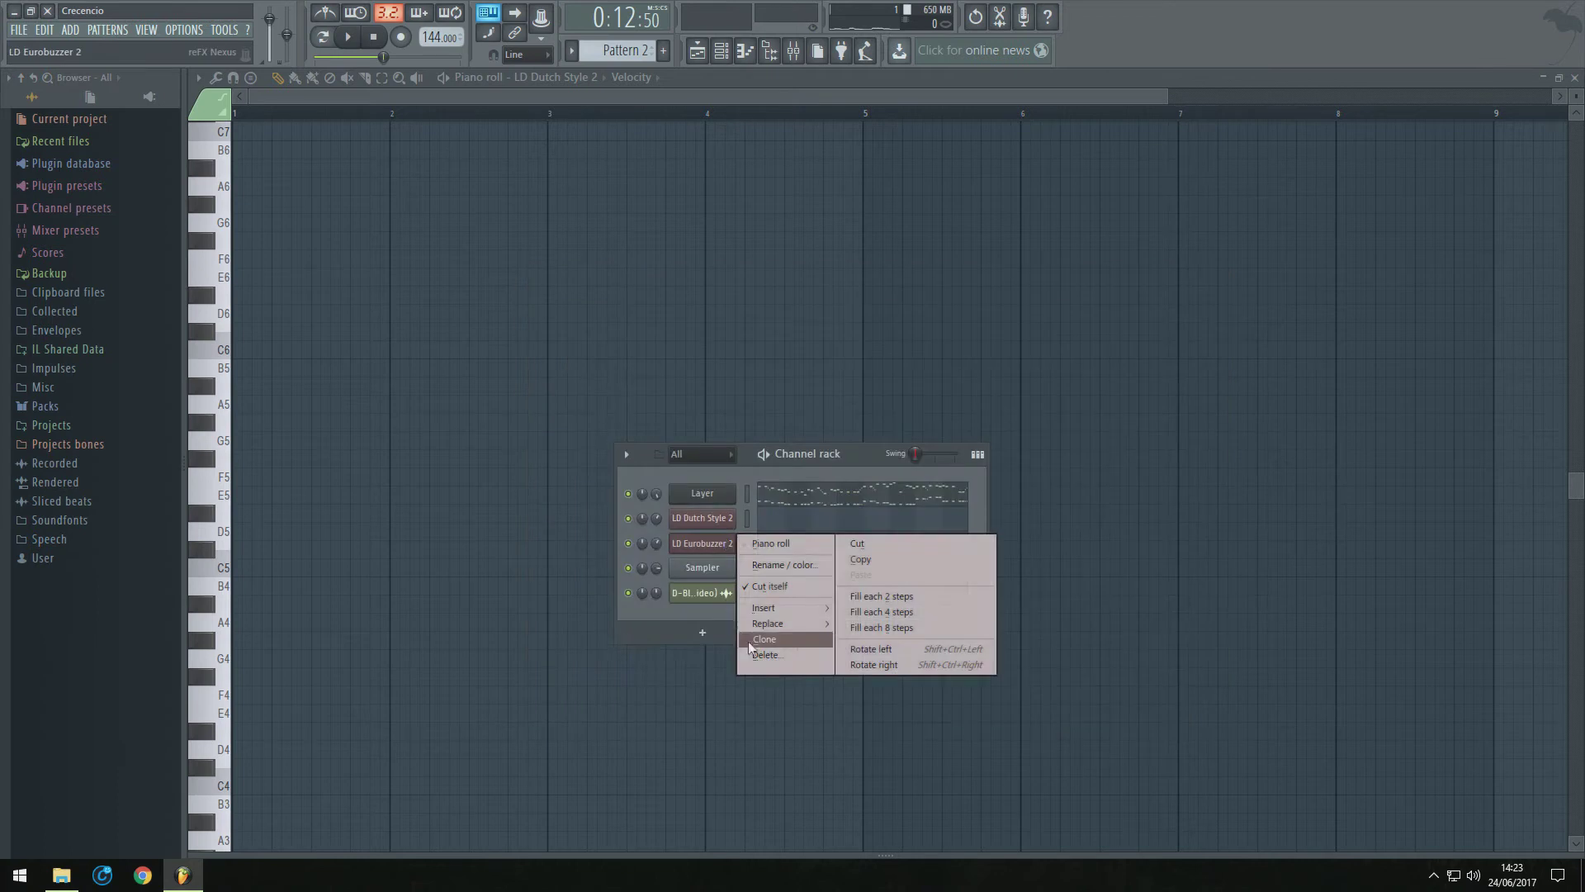
pyautogui.click(764, 641)
pyautogui.click(926, 534)
pyautogui.click(1230, 301)
# Clone the LD German Trumpet 3 channel and load the LD Hands Up Hook 3 preset in the copy
pyautogui.rightClick(732, 569)
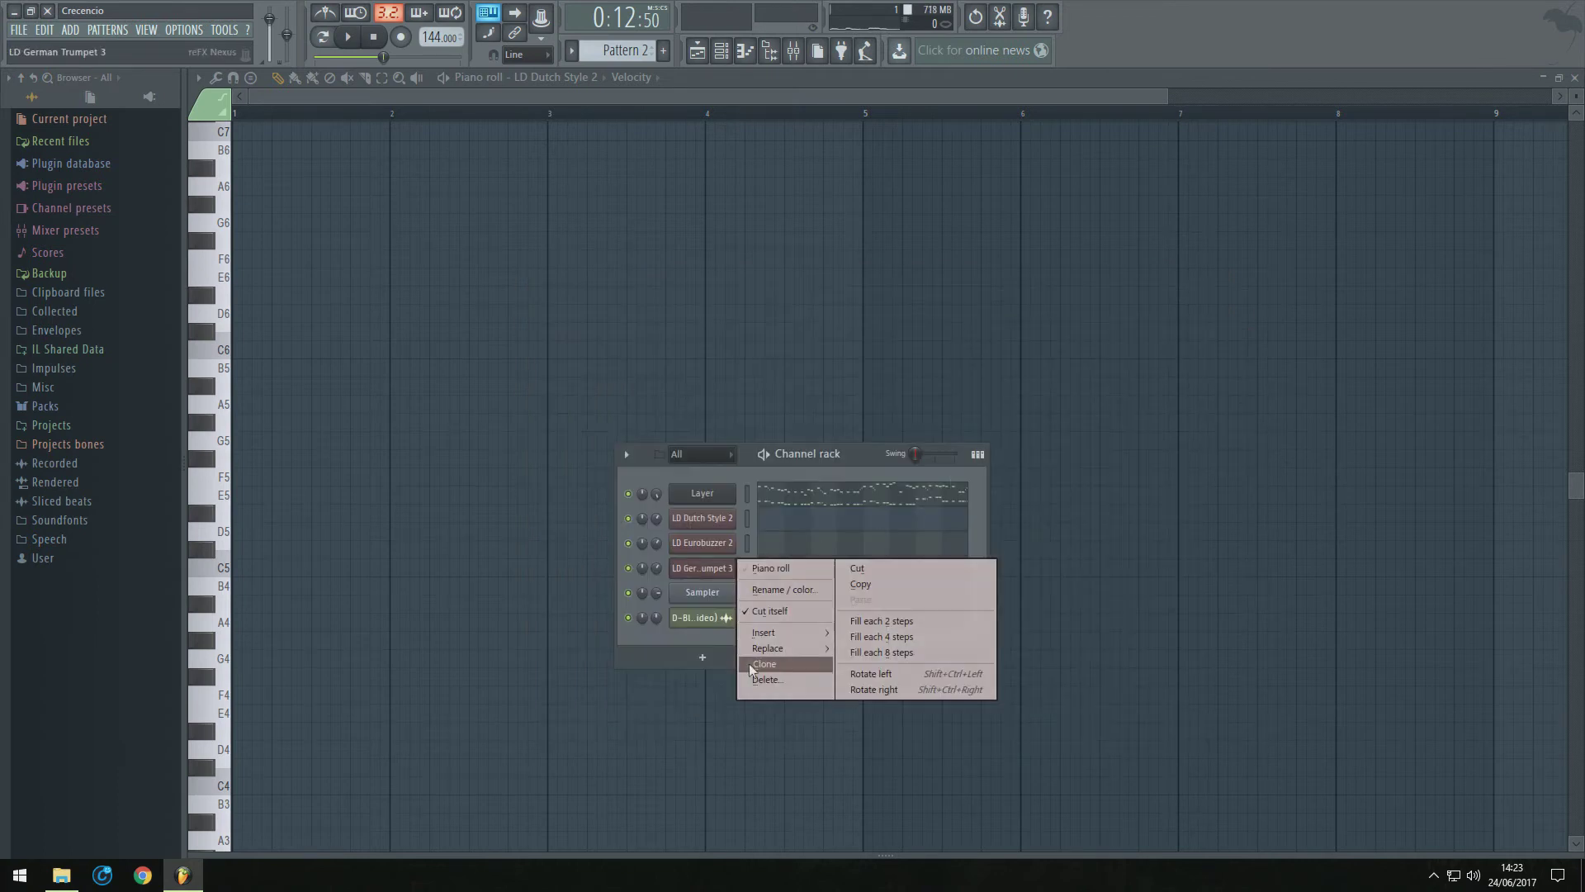
pyautogui.click(764, 660)
pyautogui.click(933, 511)
pyautogui.click(1230, 324)
# Clone the LD Hands Up Hook 3 channel and load LD Heavy Bomber from the XP Dance Vol.3 category in the copy
pyautogui.rightClick(732, 593)
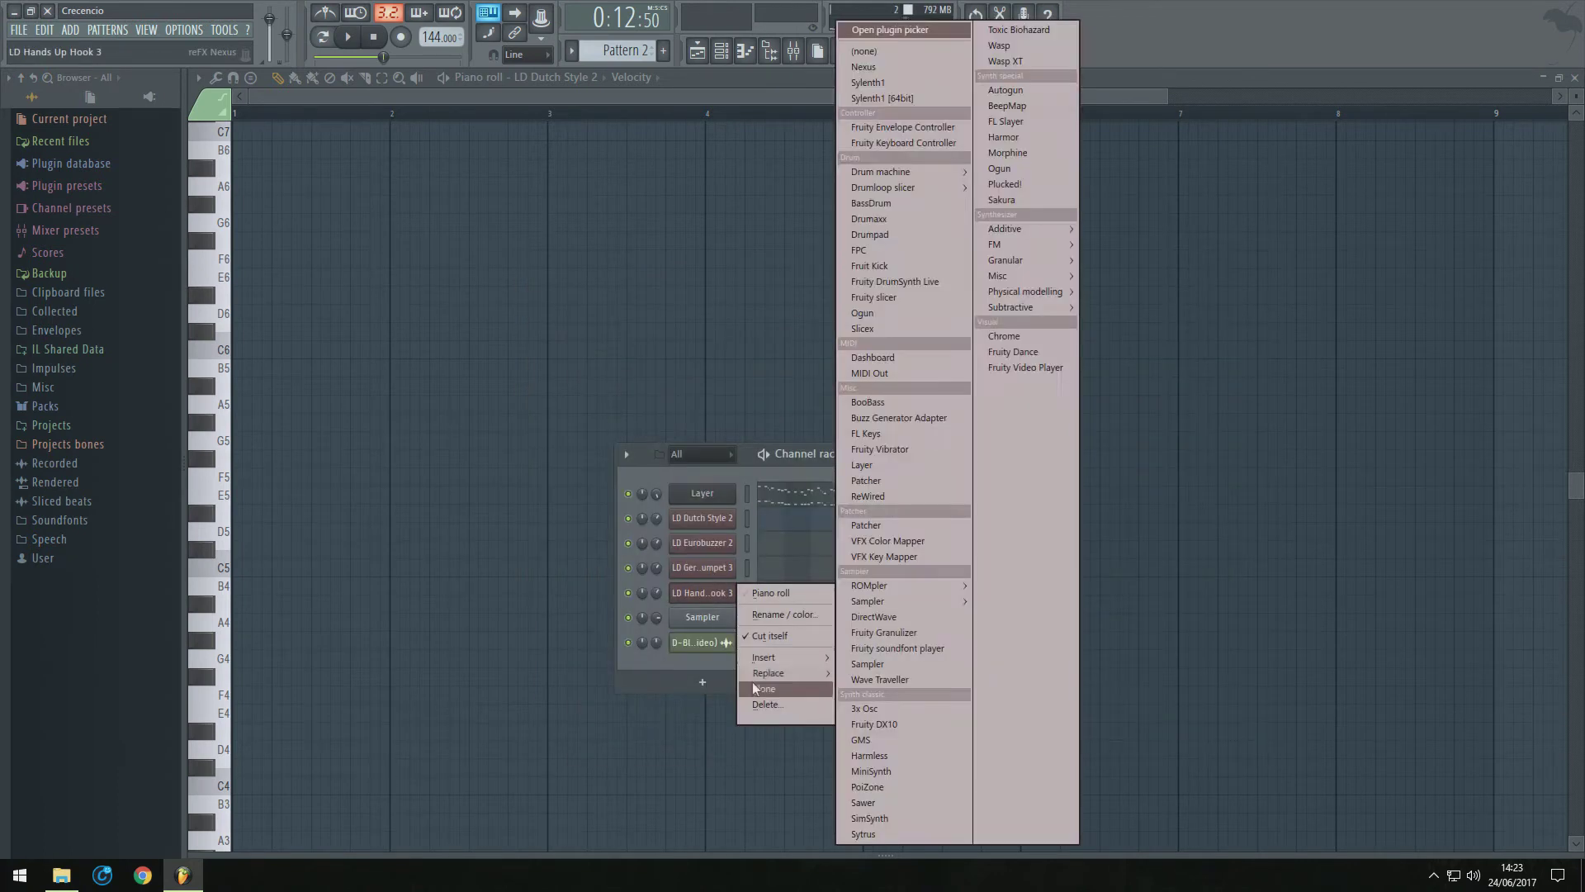
pyautogui.click(764, 686)
pyautogui.scroll(-5, 854, 570)
pyautogui.click(879, 547)
pyautogui.scroll(-5, 955, 543)
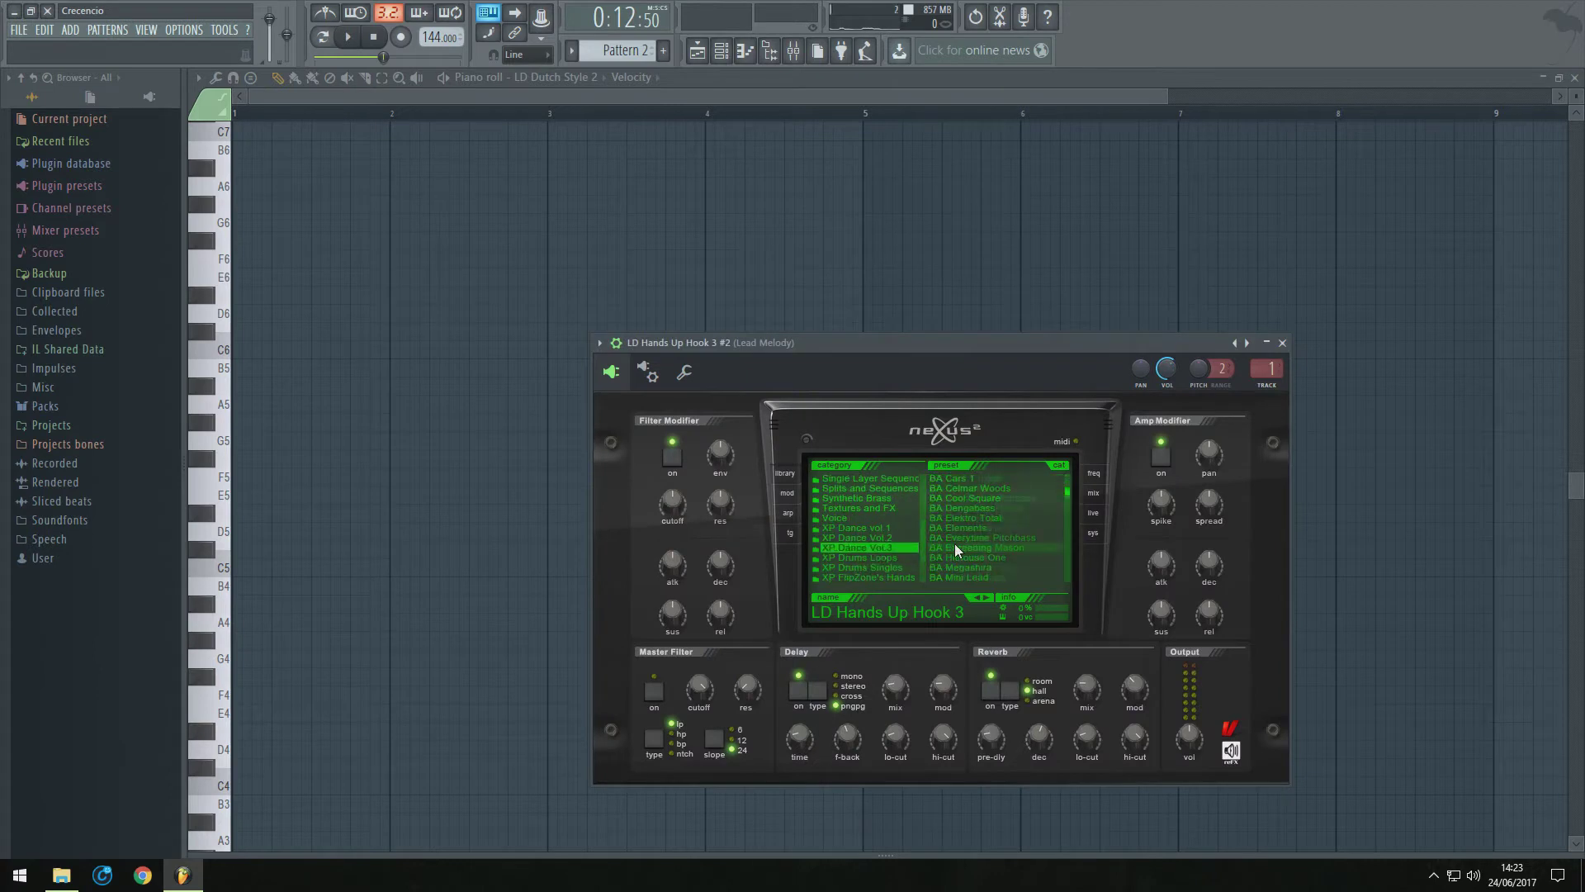
pyautogui.click(1042, 567)
pyautogui.scroll(-5, 988, 529)
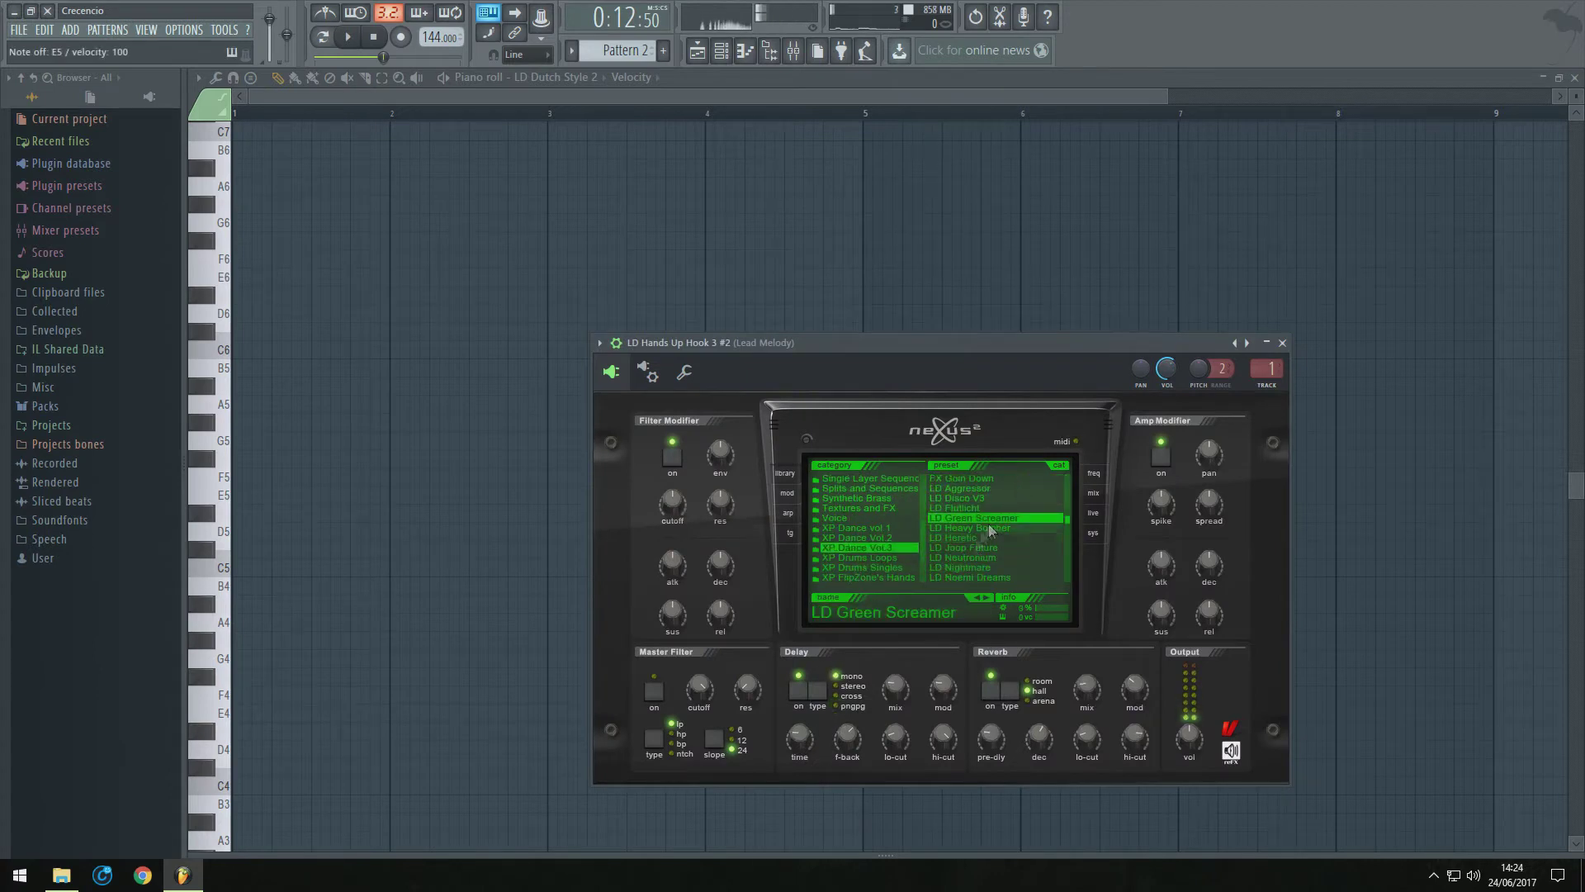
pyautogui.click(971, 529)
pyautogui.click(794, 698)
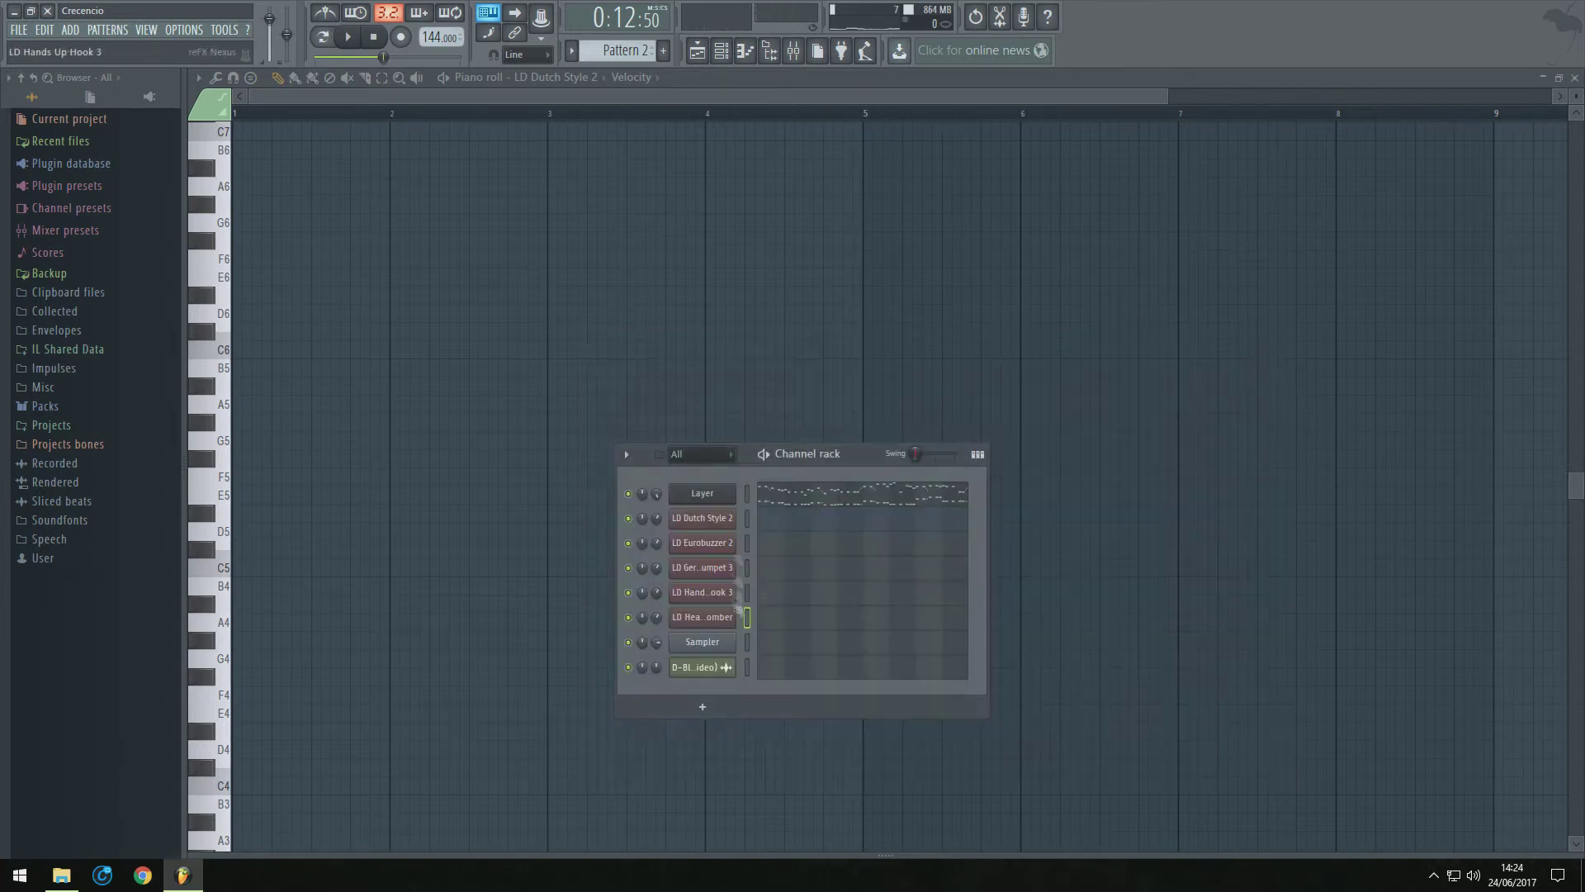
# Insert a second Layer channel above the Sampler and name it Layer PL
pyautogui.click(701, 493)
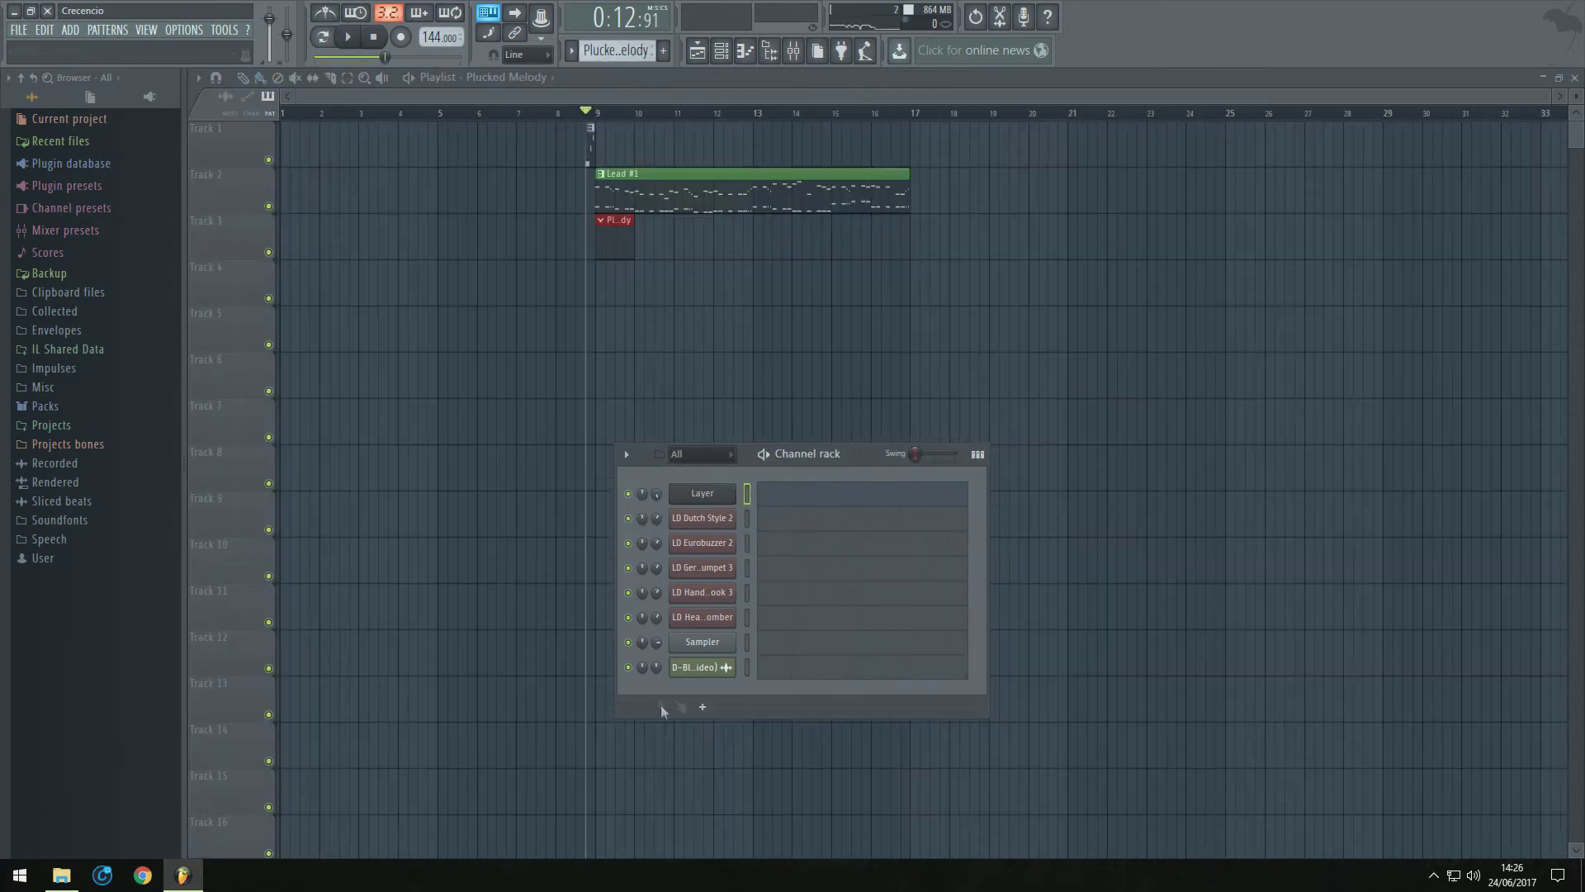
pyautogui.rightClick(702, 642)
pyautogui.moveTo(821, 719)
pyautogui.click(865, 463)
pyautogui.press('F2')
pyautogui.write('Layer PL')
pyautogui.press('Return')
# Rename the first Layer channel as Layer LD
pyautogui.click(723, 492)
pyautogui.rightClick(726, 493)
pyautogui.click(766, 518)
pyautogui.write('Layer LD')
pyautogui.press('Return')
# Insert a Sylenth1 channel below Layer PL and load LD Short Lead.fxp from the Lead Hands'Up preset folder
pyautogui.rightClick(733, 660)
pyautogui.moveTo(771, 746)
pyautogui.click(869, 817)
pyautogui.click(596, 487)
pyautogui.moveTo(619, 515)
pyautogui.click(780, 523)
pyautogui.click(468, 529)
pyautogui.doubleClick(607, 363)
pyautogui.doubleClick(610, 330)
pyautogui.doubleClick(615, 338)
pyautogui.doubleClick(619, 347)
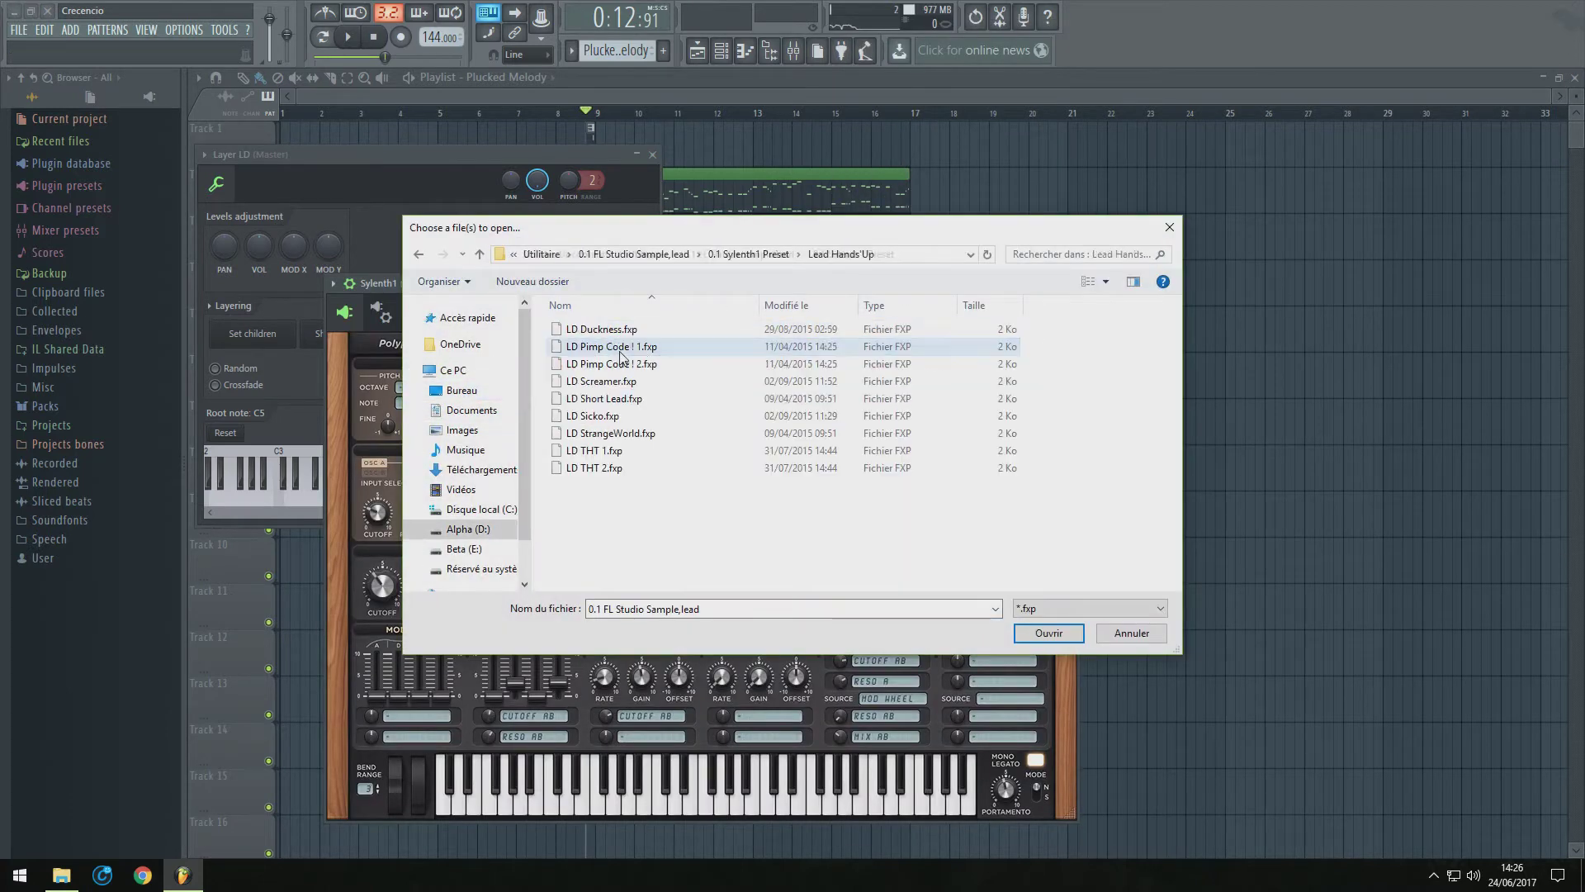
pyautogui.doubleClick(611, 399)
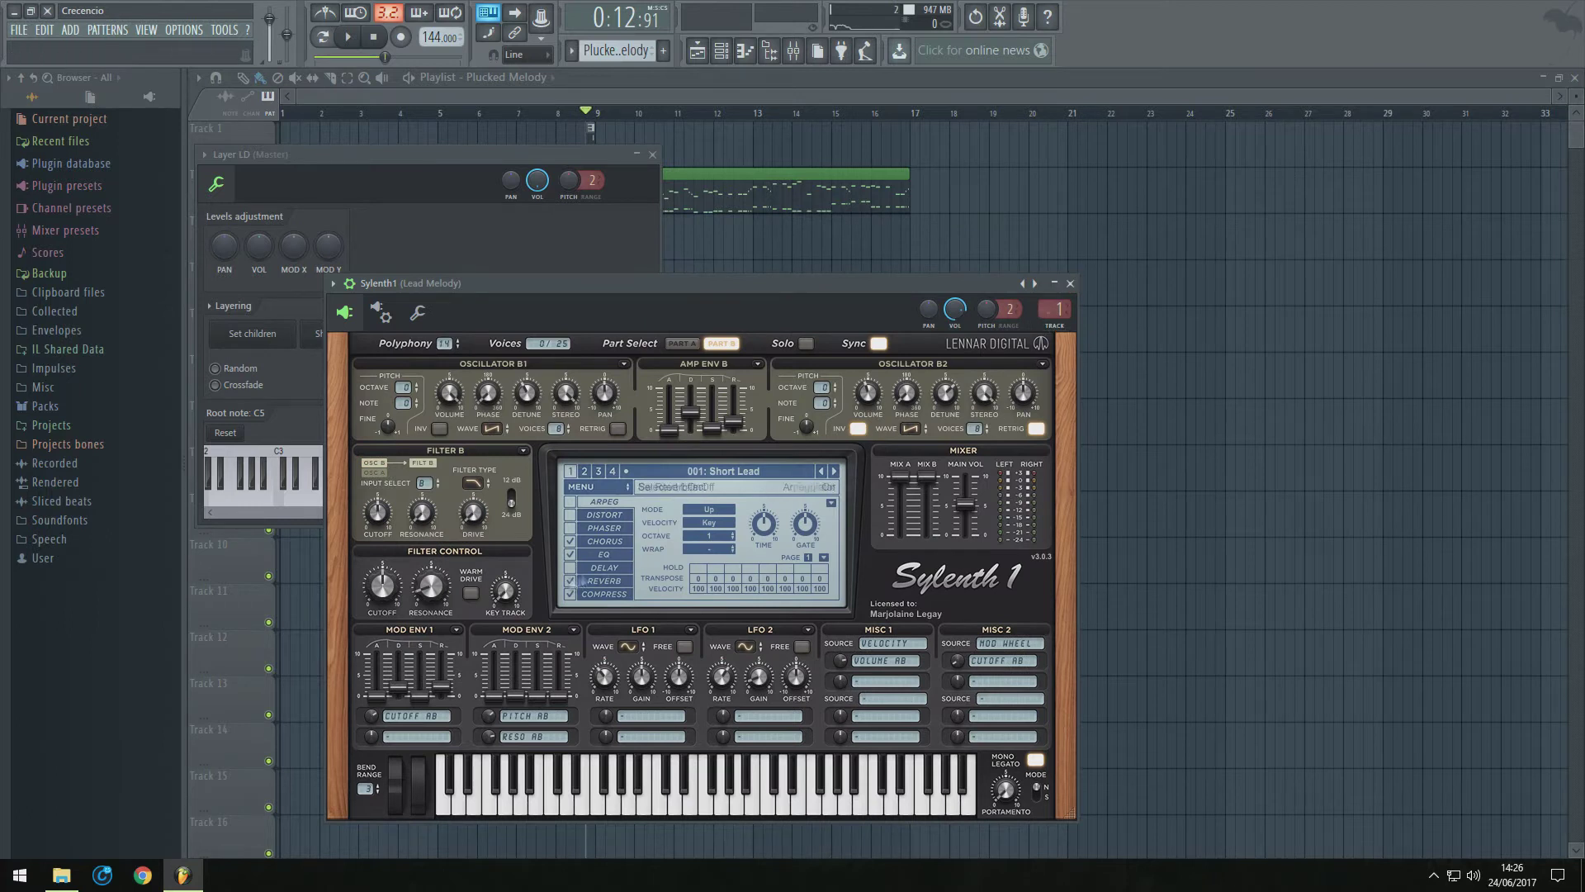
# Rename the Sylenth1 channel as LD Short Lead
pyautogui.click(1070, 283)
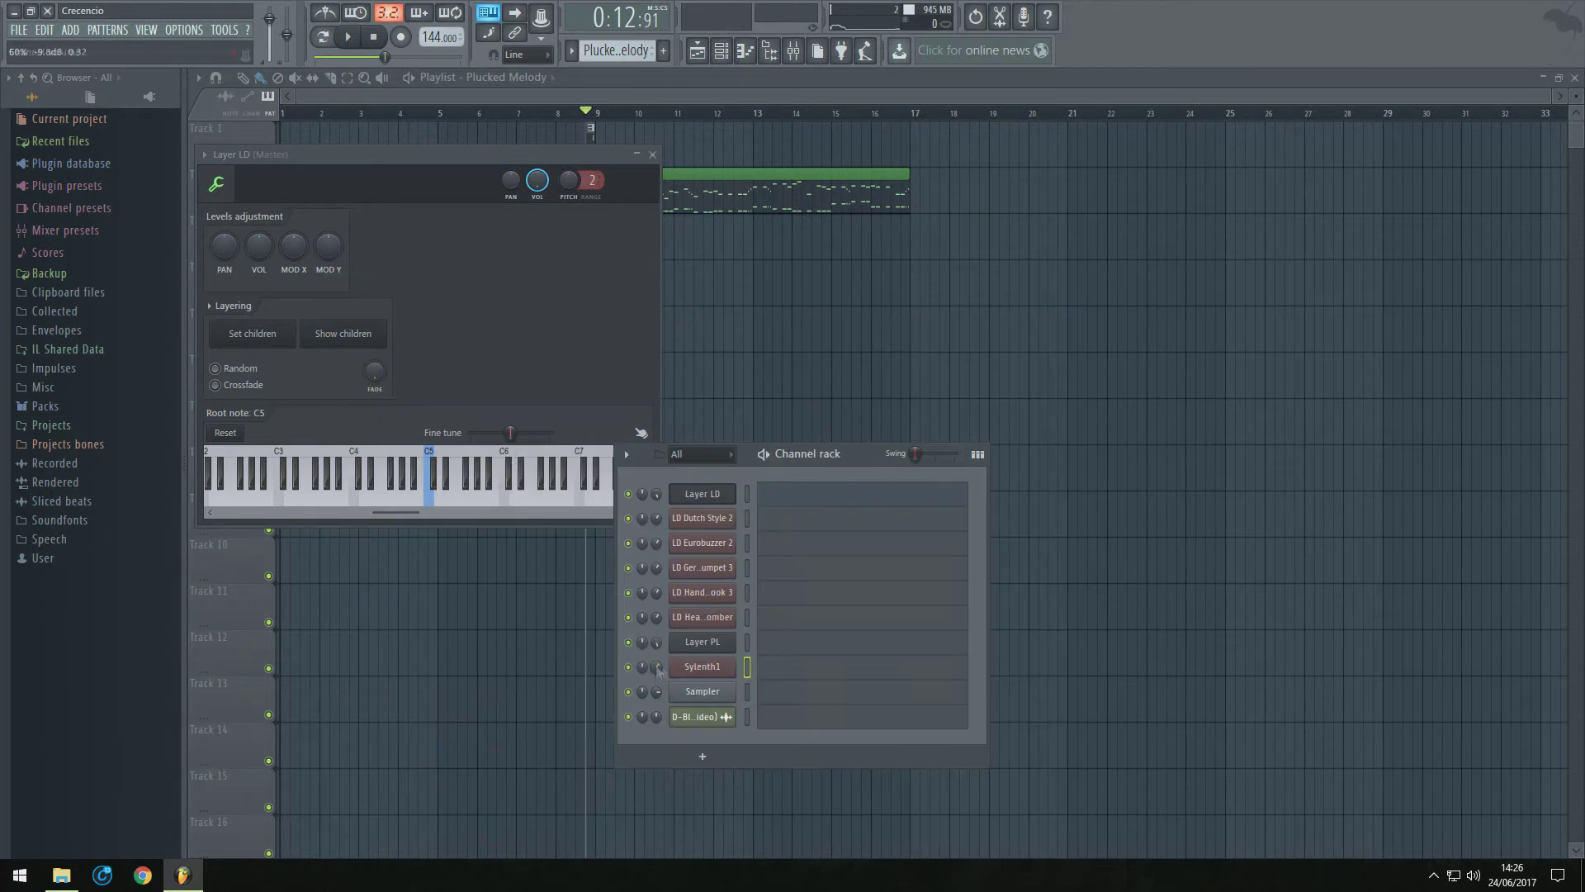
pyautogui.click(697, 667)
pyautogui.click(1070, 283)
pyautogui.rightClick(693, 666)
pyautogui.click(789, 698)
pyautogui.write('LD Short Lead')
pyautogui.press('Return')
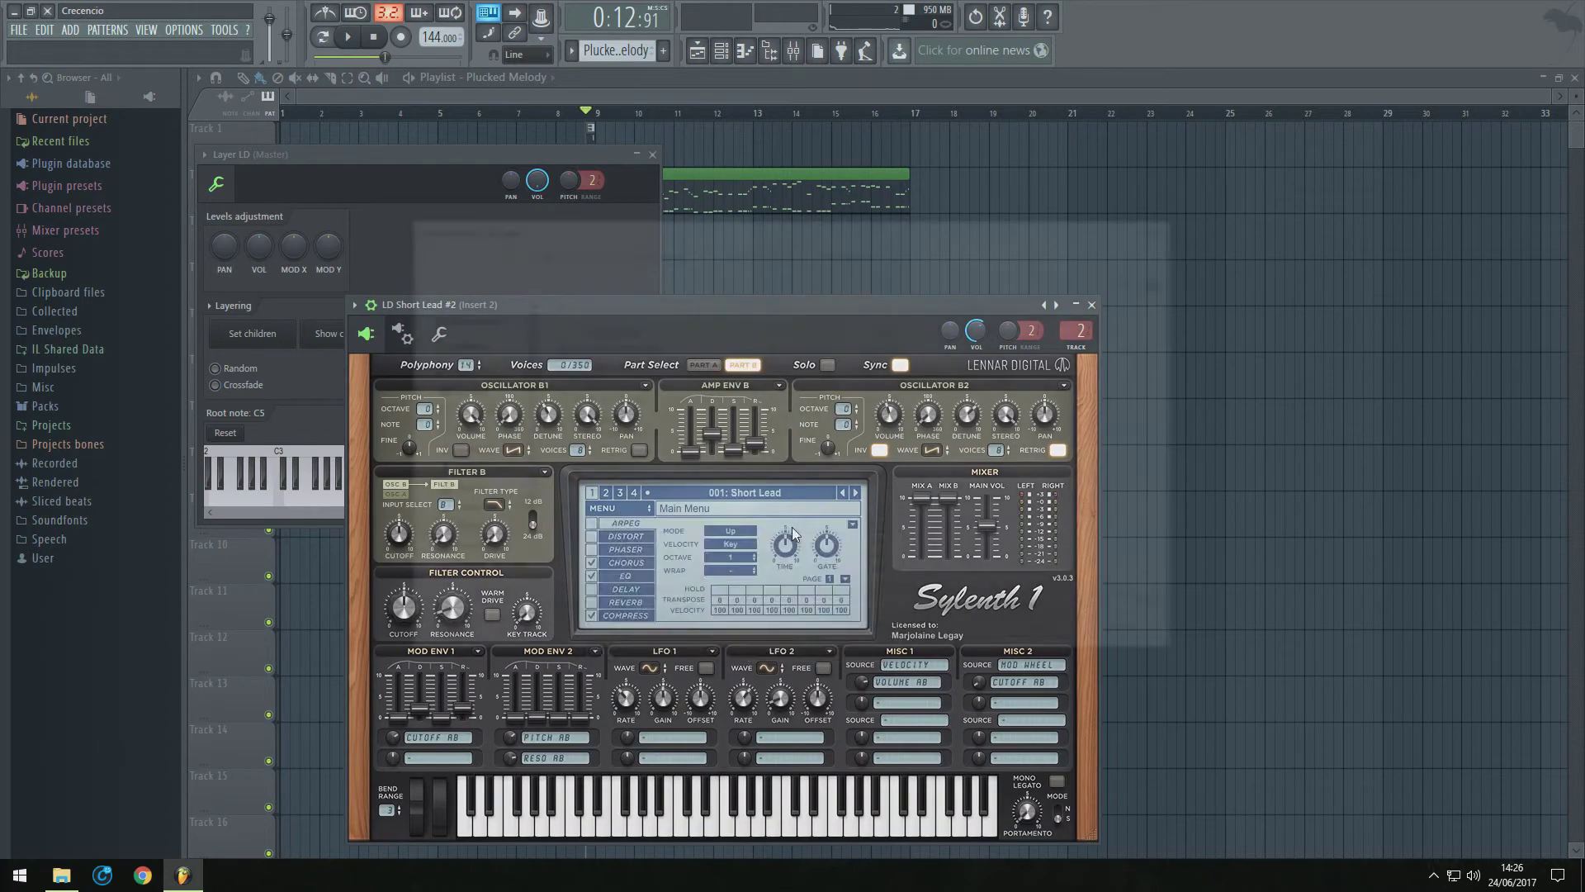
# Load PL Background.fxp from the Lead Hardstyle preset folder in the cloned LD Short Lead channel
pyautogui.click(734, 256)
pyautogui.doubleClick(660, 363)
pyautogui.scroll(-6, 611, 564)
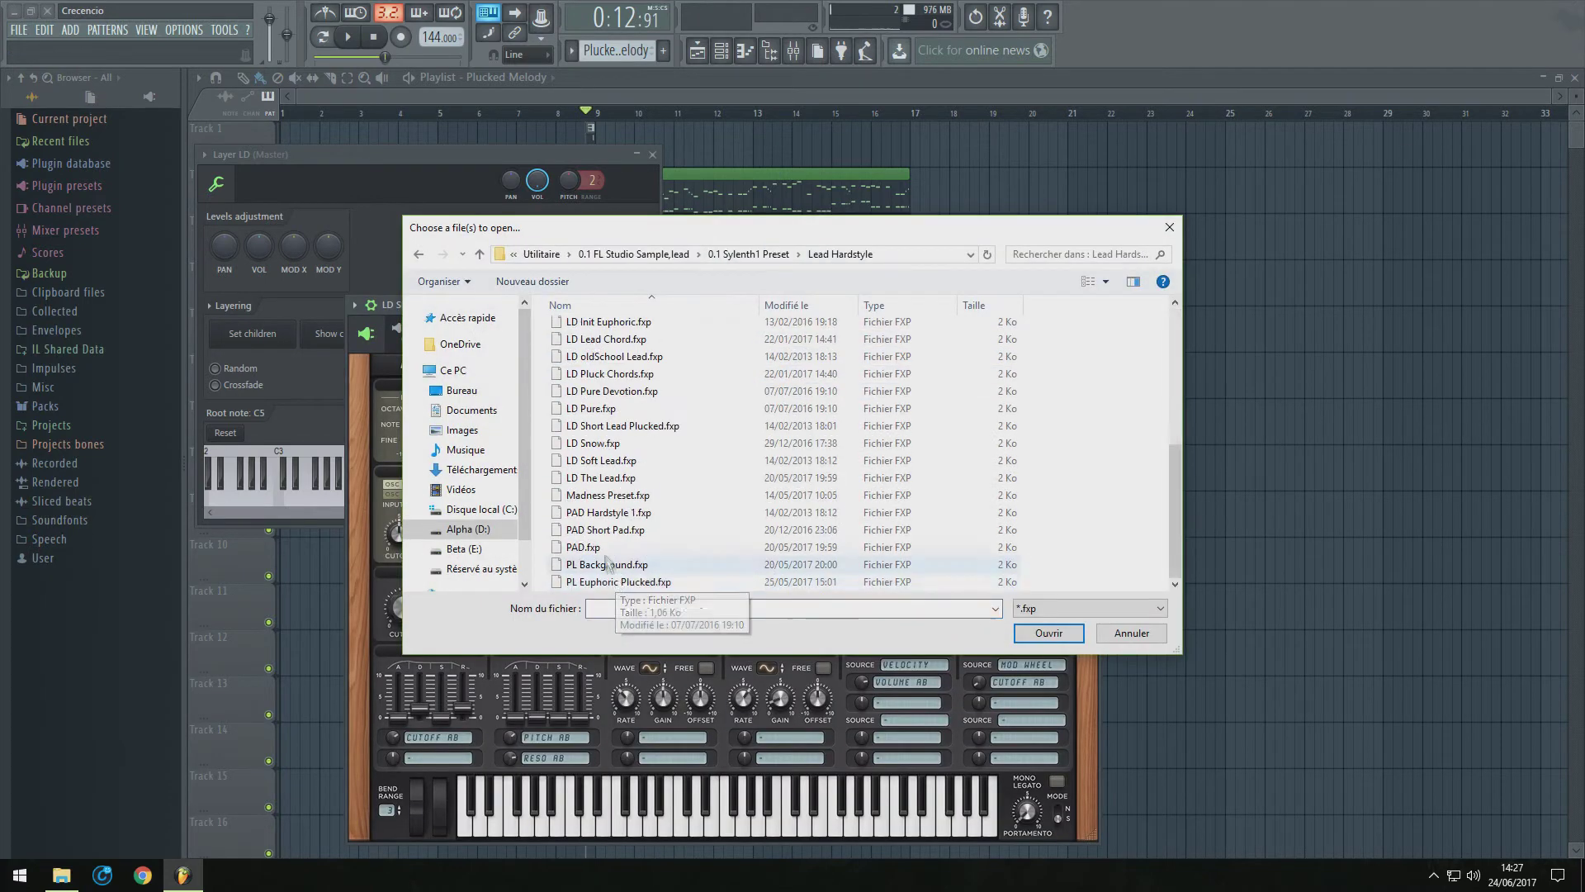
pyautogui.doubleClick(608, 564)
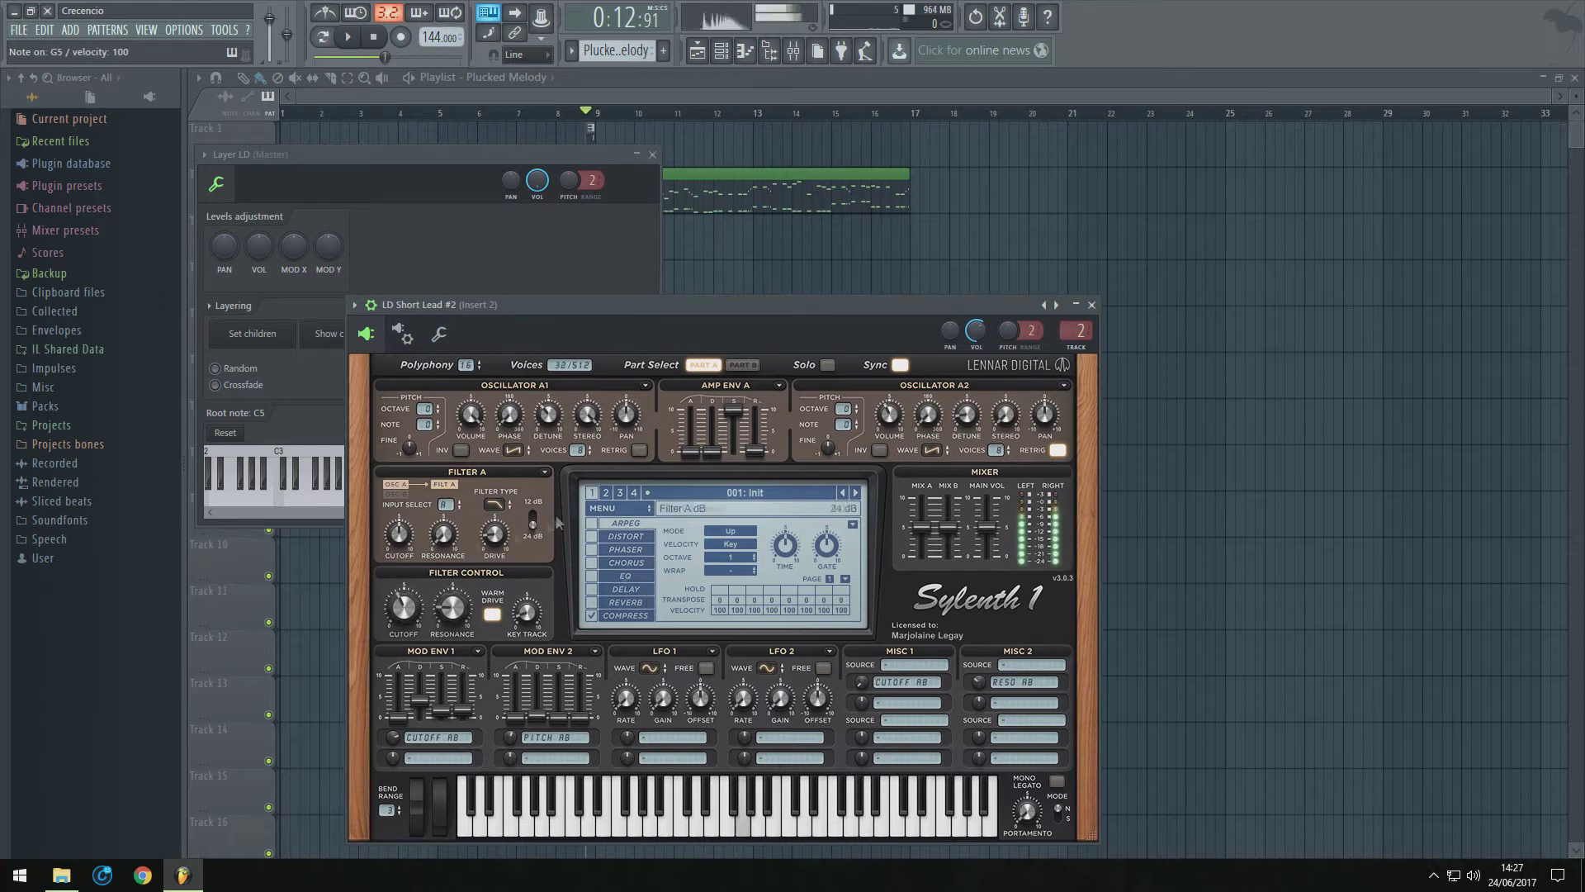
# Load PL Euphoric Plucked.fxp in the cloned Sylenth1 channel, raise its filter cutoff slightly and play a note
pyautogui.click(609, 508)
pyautogui.click(741, 624)
pyautogui.scroll(-6, 652, 570)
pyautogui.doubleClick(638, 581)
pyautogui.moveTo(404, 606); pyautogui.dragTo(413, 583)
pyautogui.press('m')
pyautogui.click(612, 508)
pyautogui.moveTo(649, 538)
pyautogui.click(785, 552)
pyautogui.scroll(-7, 621, 565)
pyautogui.click(1180, 219)
# Rename the cloned Sylenth1 channel as PL Euphoric
pyautogui.click(721, 51)
pyautogui.press('F2')
pyautogui.write('PL Euphoric')
pyautogui.press('Return')
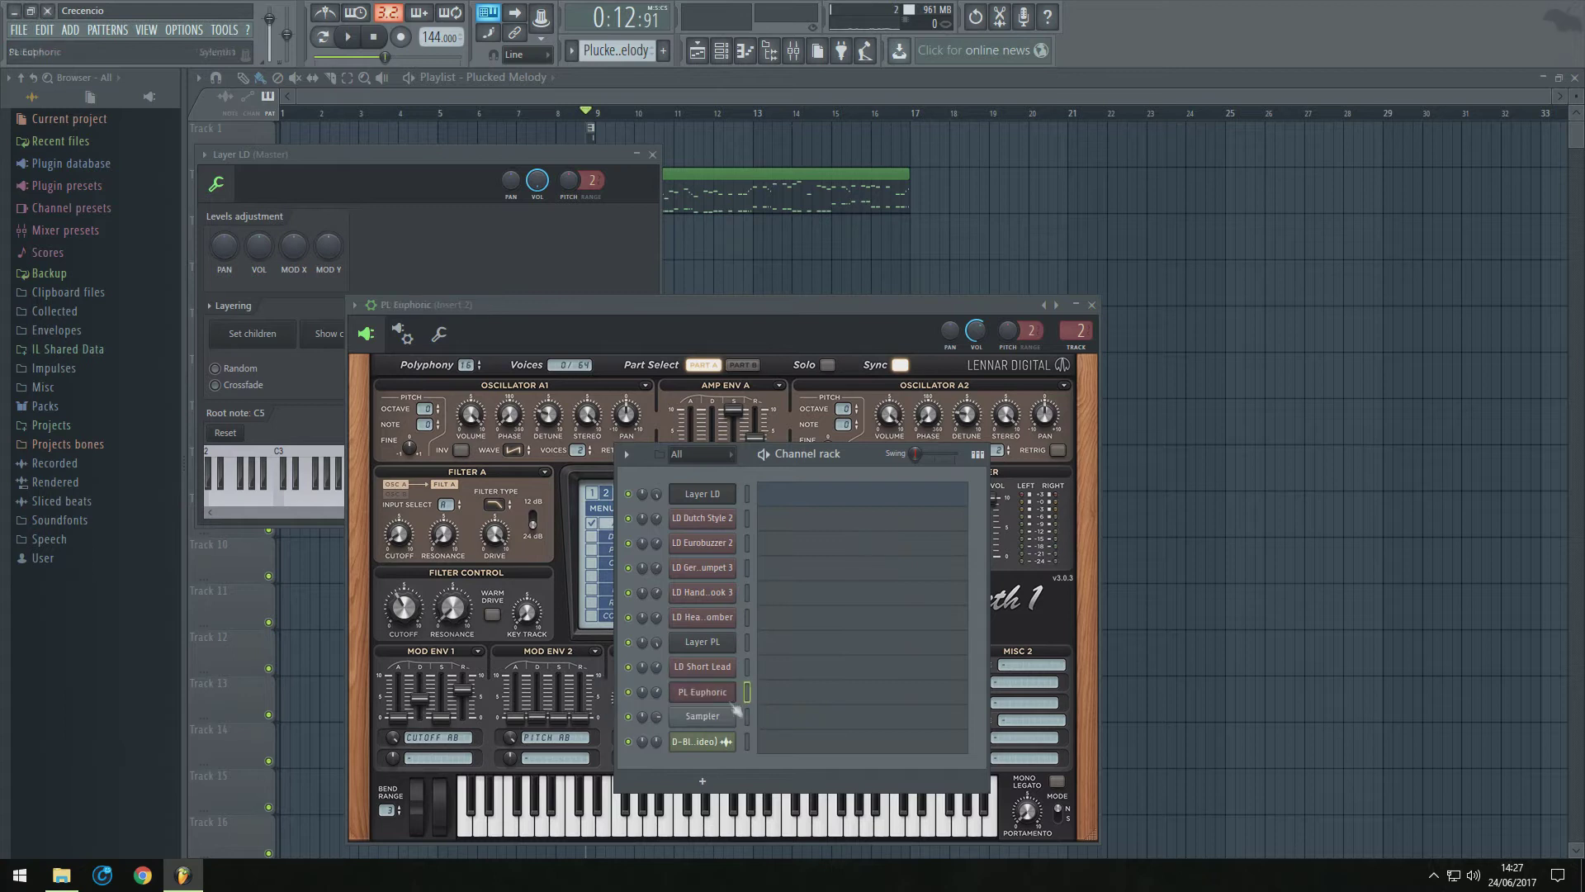
# Clone the PL Euphoric channel and close the copy's instrument window
pyautogui.rightClick(717, 693)
pyautogui.click(765, 784)
pyautogui.click(1112, 326)
# Insert a Nexus channel below PL Euphoric, audition plucked presets and load PL Mute Guitars 2
pyautogui.rightClick(716, 717)
pyautogui.moveTo(780, 777)
pyautogui.click(864, 67)
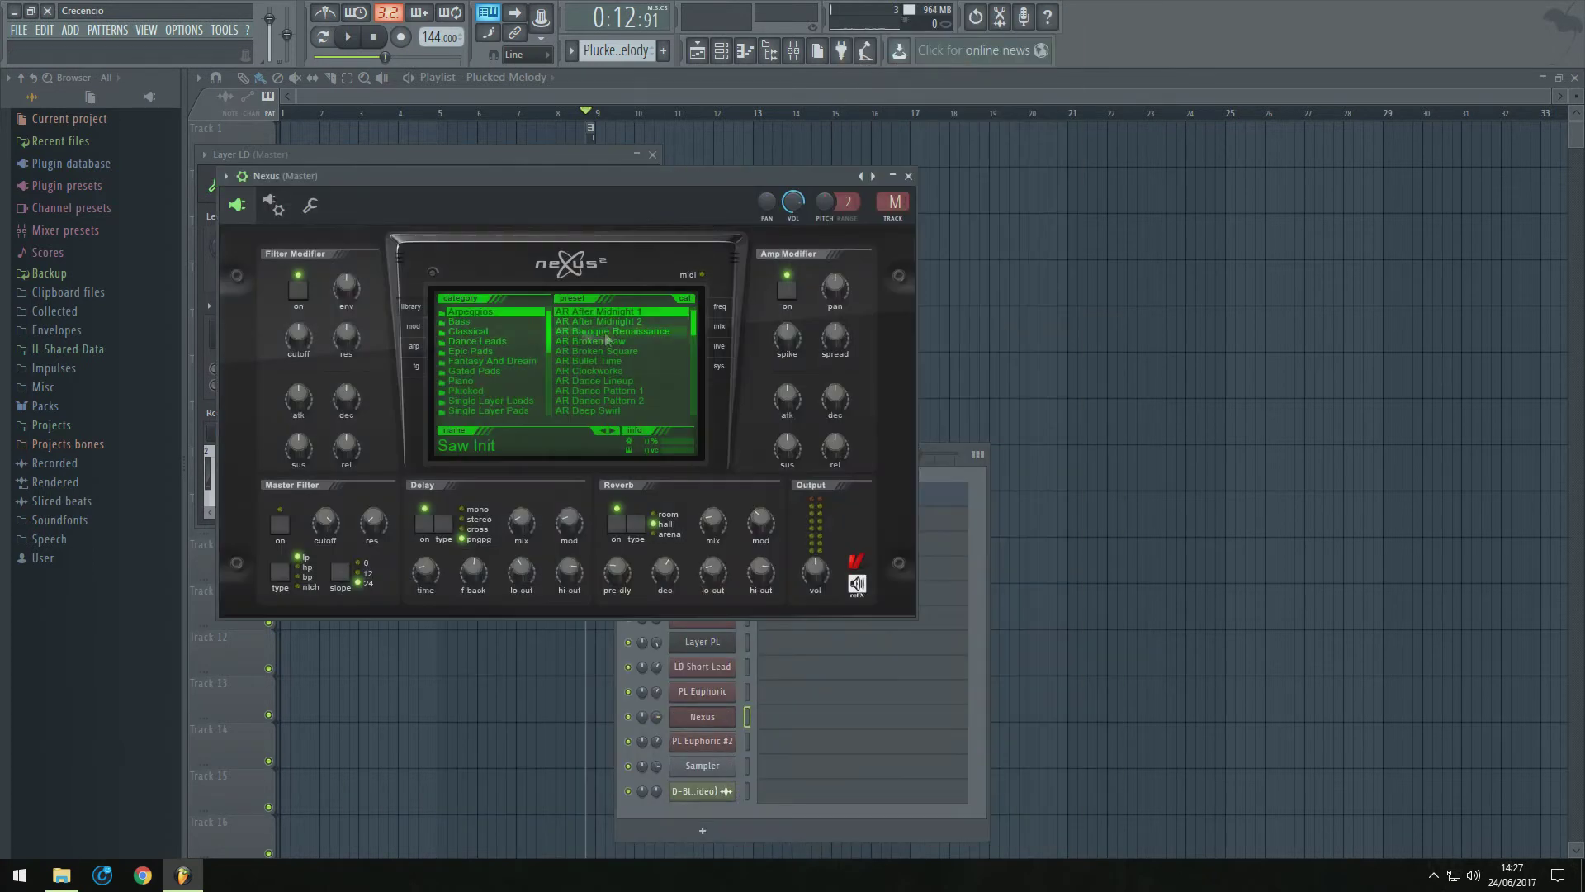
pyautogui.click(516, 391)
pyautogui.scroll(-7, 618, 375)
pyautogui.click(619, 381)
pyautogui.click(616, 352)
pyautogui.click(615, 361)
pyautogui.click(613, 342)
pyautogui.click(609, 332)
pyautogui.click(609, 312)
pyautogui.click(908, 175)
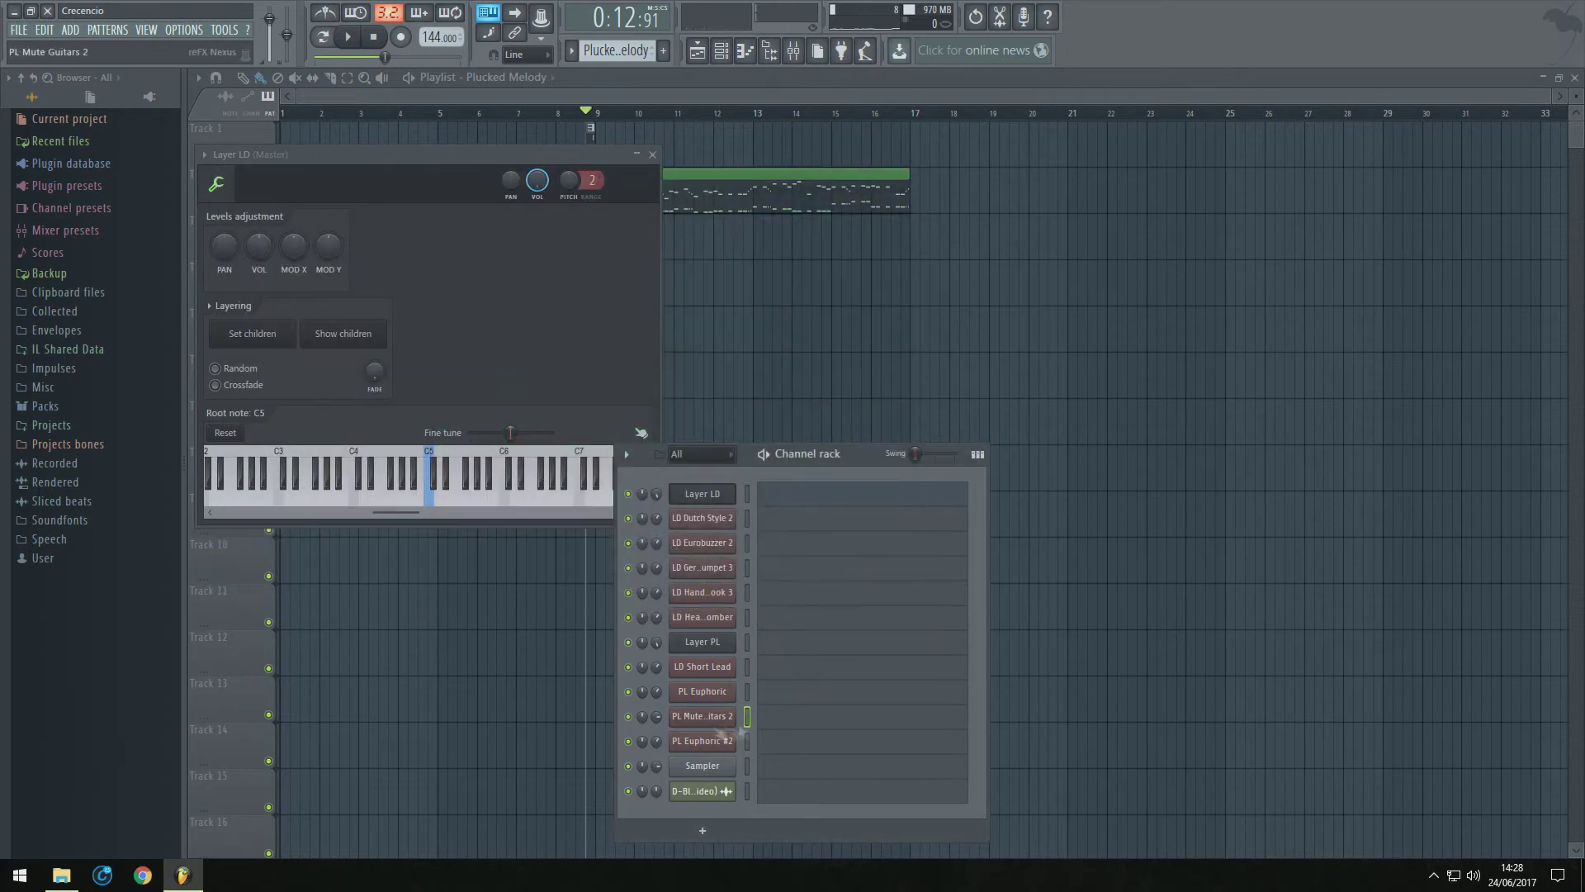
# Delete the cloned PL Euphoric #2 channel
pyautogui.click(718, 724)
pyautogui.rightClick(718, 742)
pyautogui.click(774, 817)
pyautogui.press('Return')
# Select LD Short Lead, PL Euphoric and PL Mute Guitars 2 and set them as children of Layer PL
pyautogui.click(710, 642)
pyautogui.moveTo(747, 646); pyautogui.dragTo(747, 716)
pyautogui.click(360, 442)
# Paste the melody into Layer PL's piano roll and play it back
pyautogui.click(763, 640)
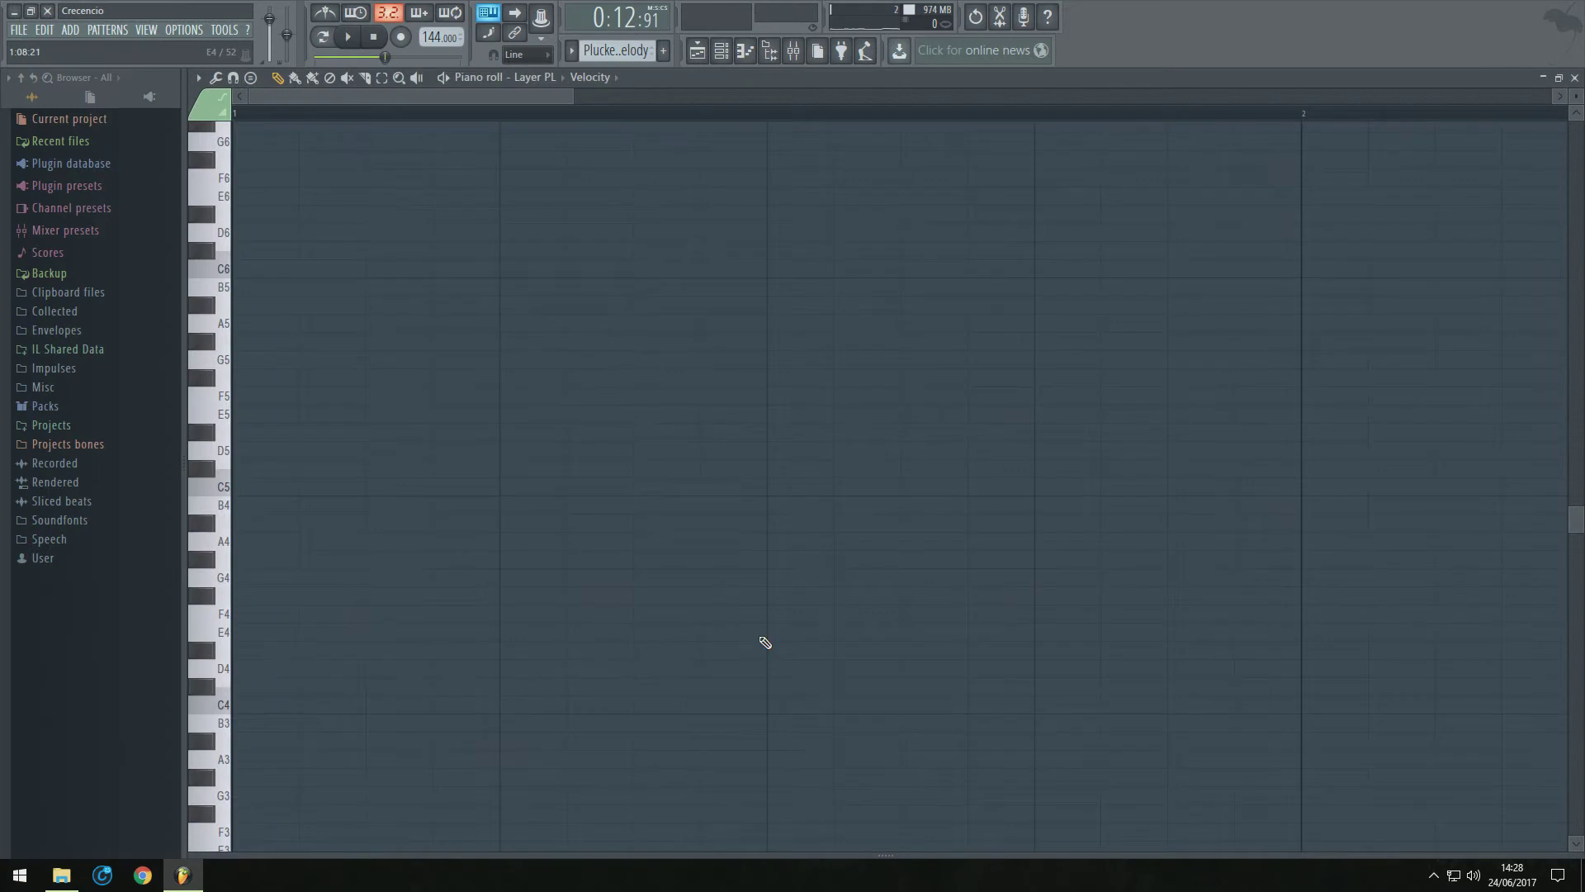
pyautogui.hotkey('ctrl', 'v')
pyautogui.press('space')
pyautogui.press('space')
pyautogui.scroll(-5, 566, 354)
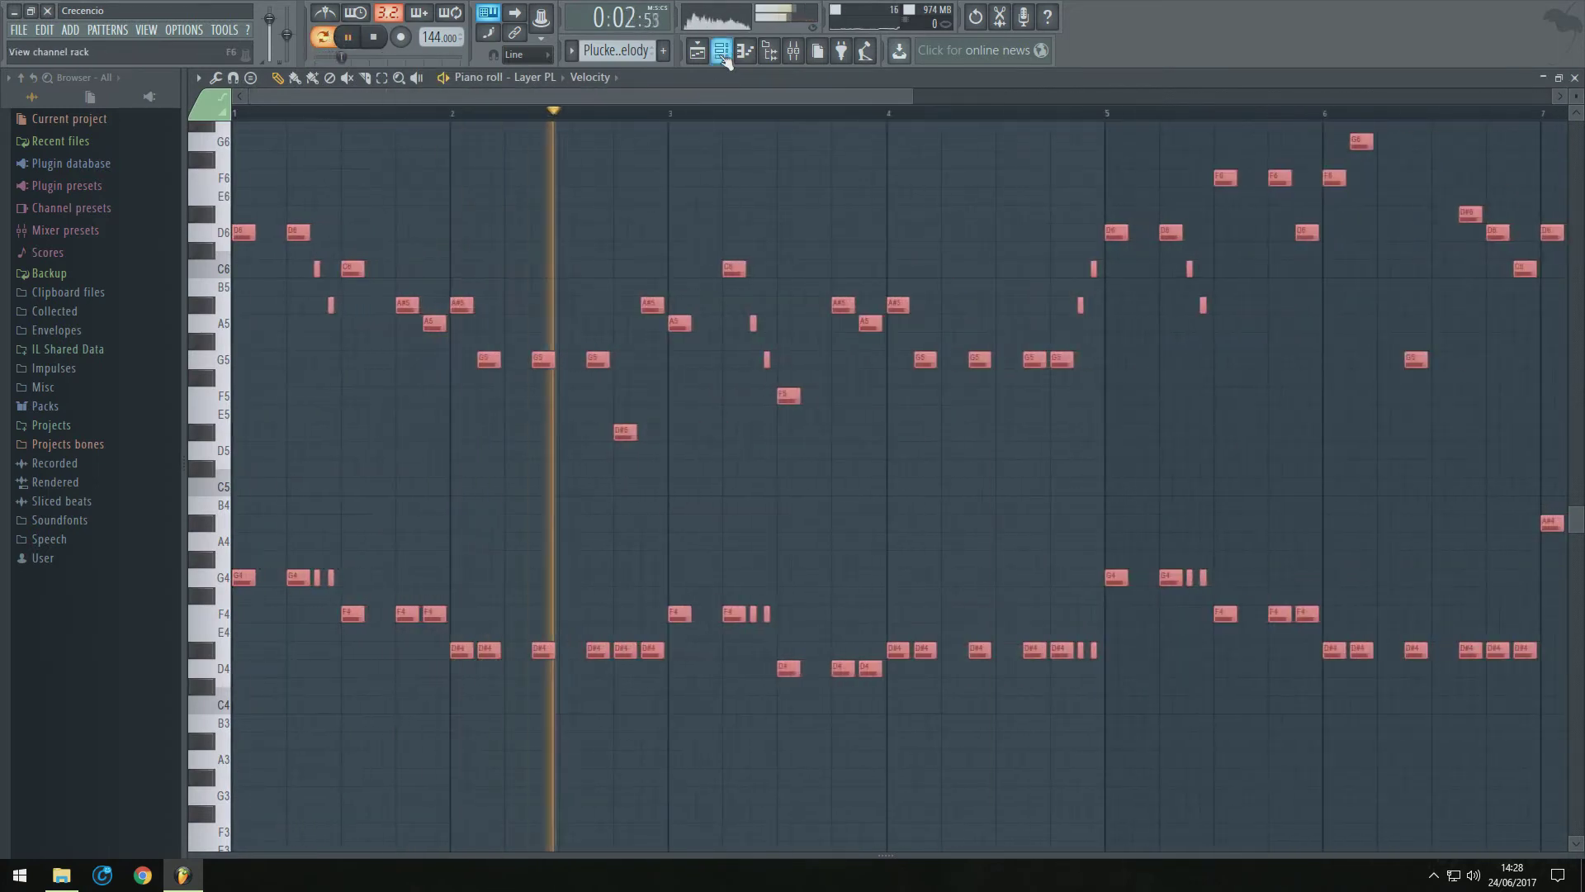
# Lower the PL Euphoric channel's volume in the channel rack
pyautogui.press('F6')
pyautogui.moveTo(655, 693); pyautogui.dragTo(655, 734)
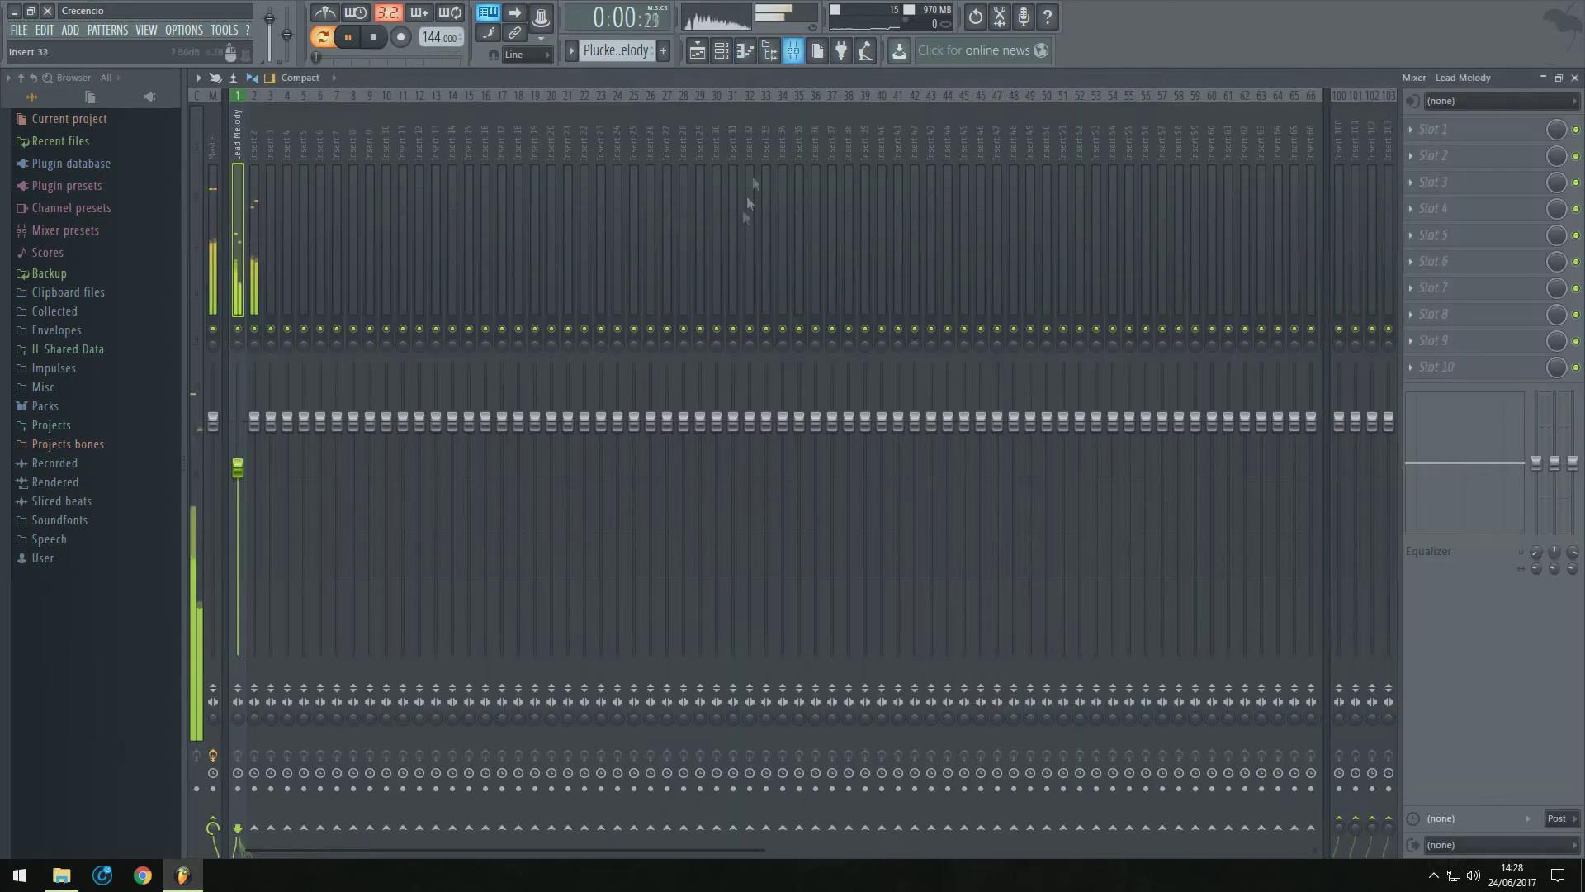
# Rename mixer insert 2 as Sylenth PLlucked and give it a new colour
pyautogui.click(793, 51)
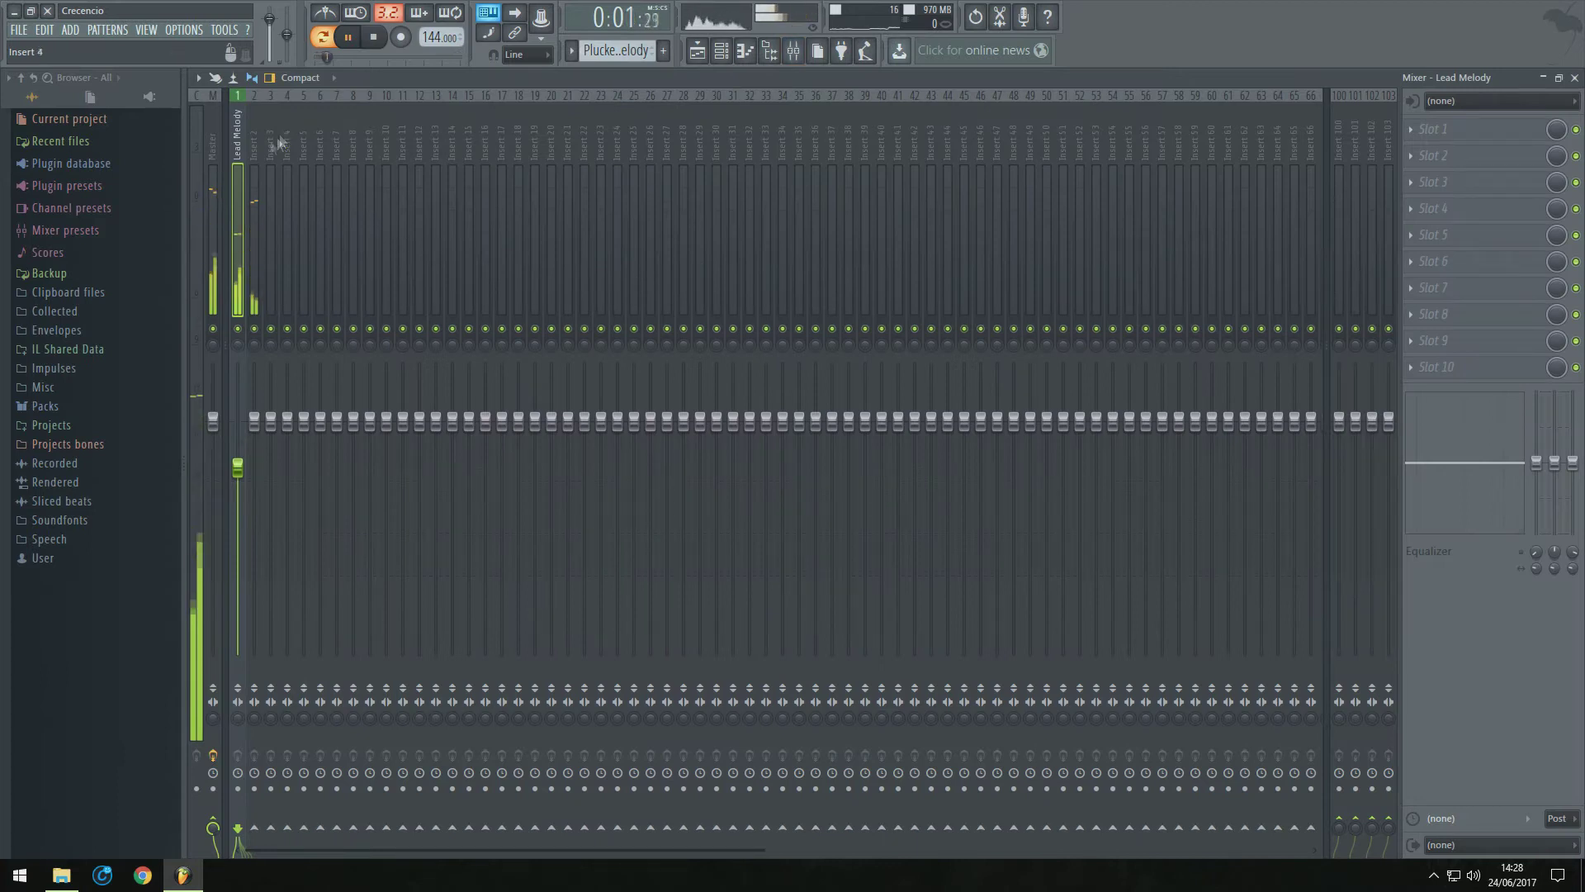
pyautogui.click(250, 144)
pyautogui.press('F2')
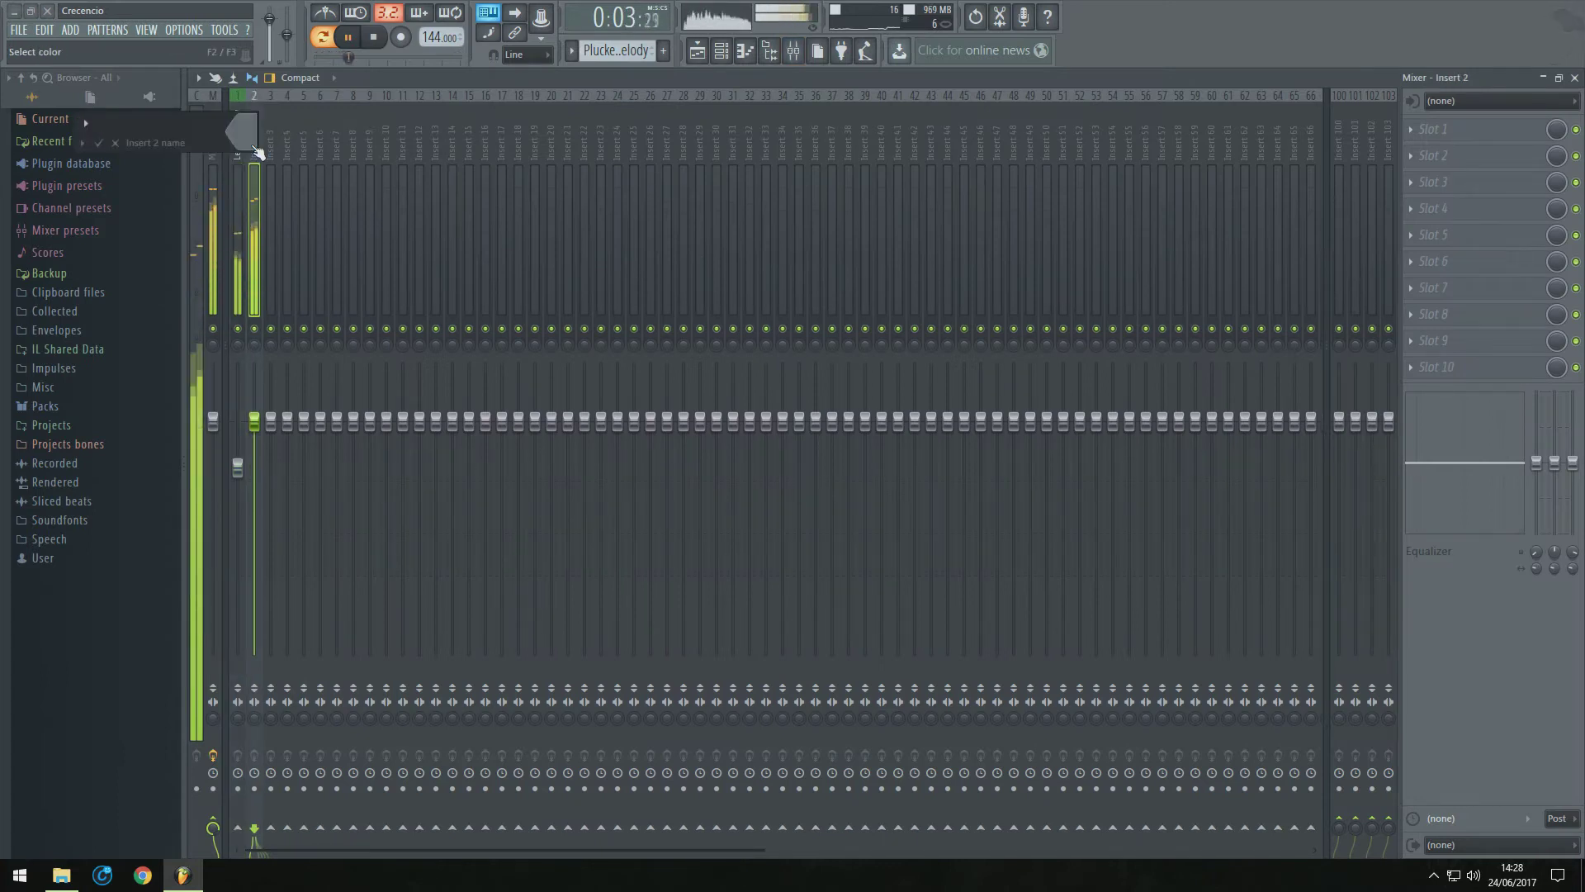
pyautogui.write('Sylenth PLlucked')
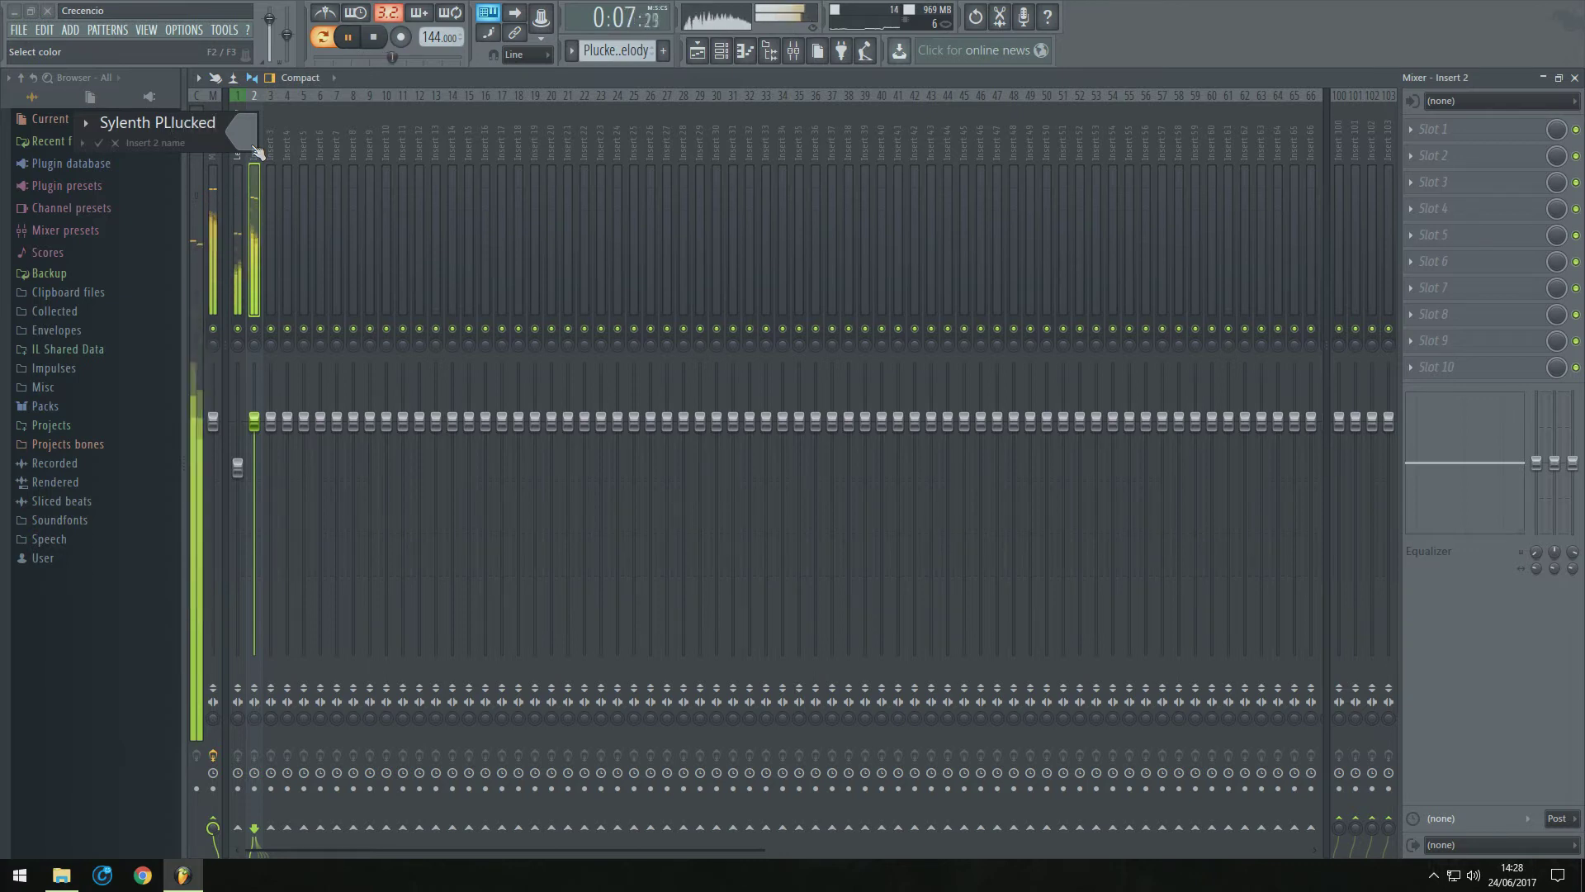
pyautogui.click(253, 145)
pyautogui.click(265, 240)
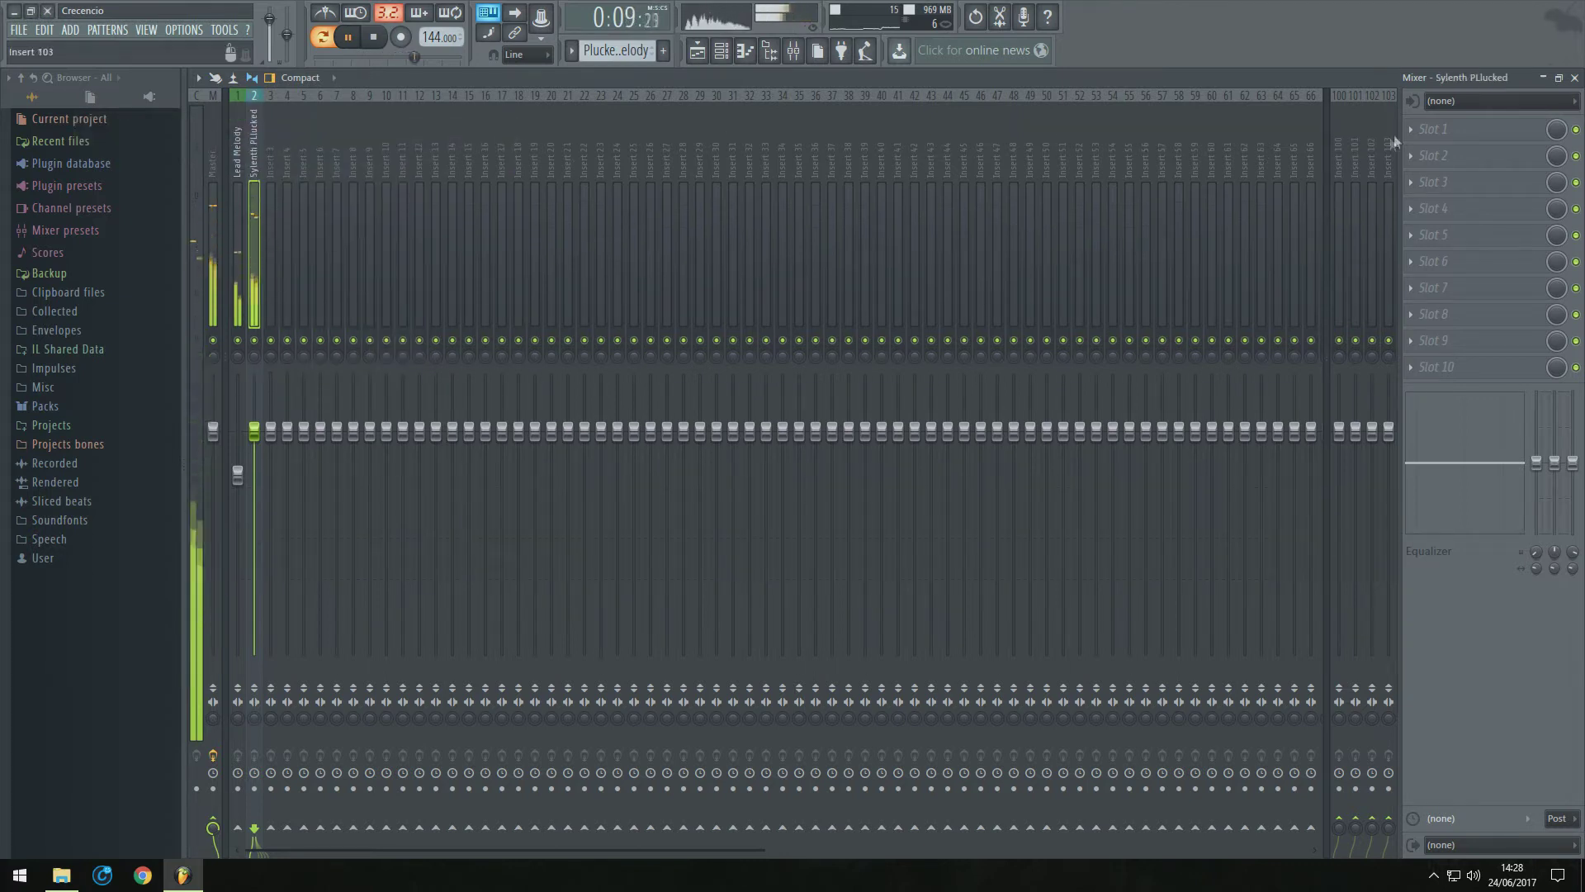
# Load Fruity Reeverb 2 and Fruity Delay Bank into the first two effect slots of the Sylenth PLlucked insert
pyautogui.click(1437, 128)
pyautogui.moveTo(1420, 497)
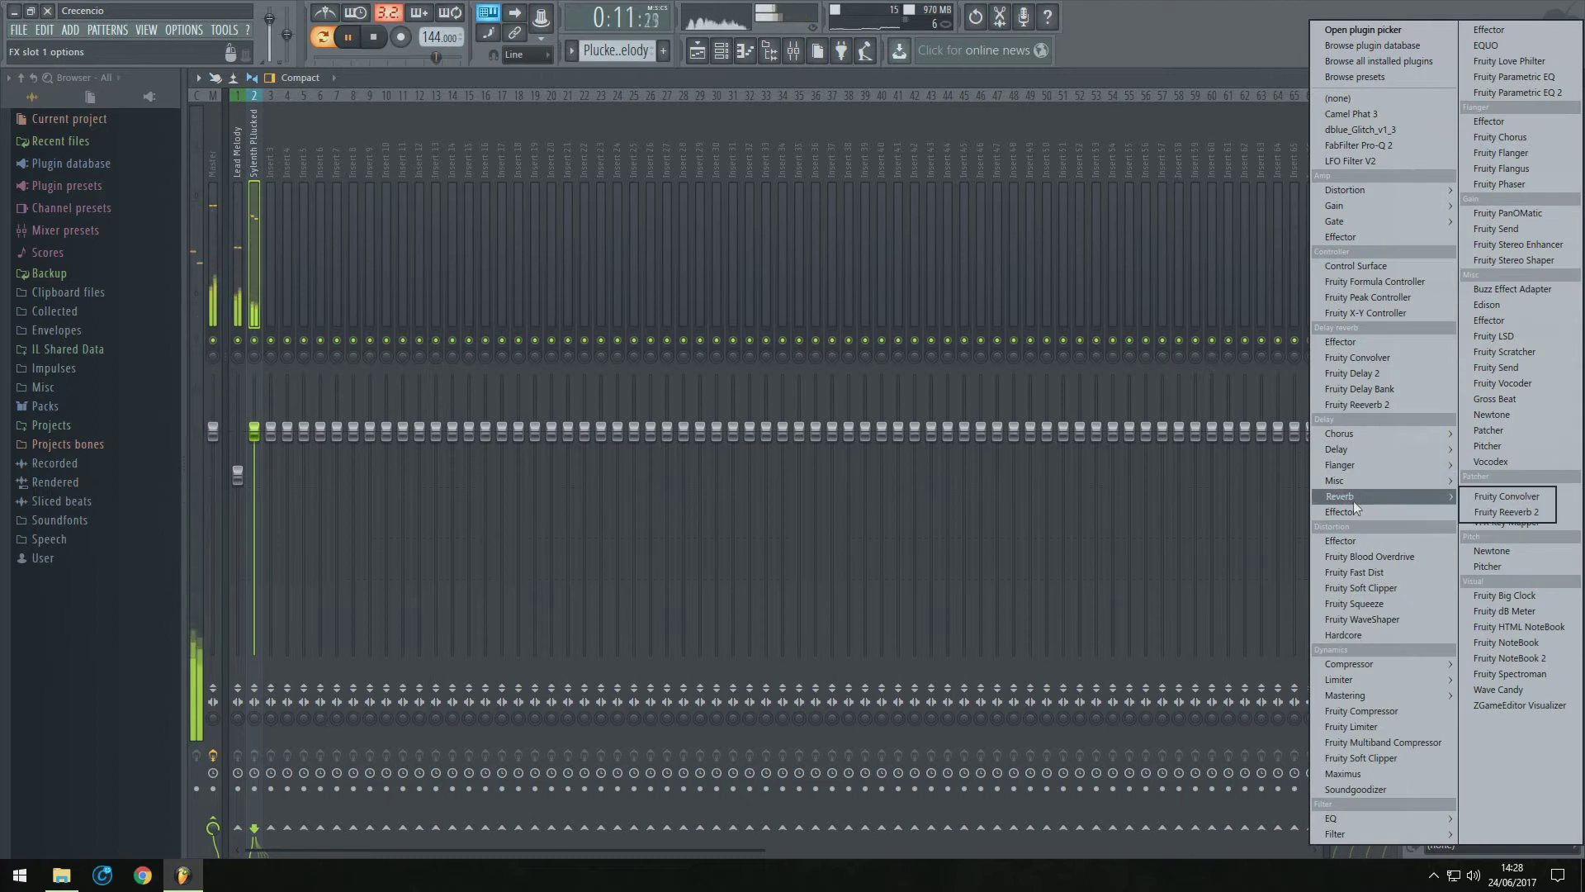
pyautogui.click(1507, 512)
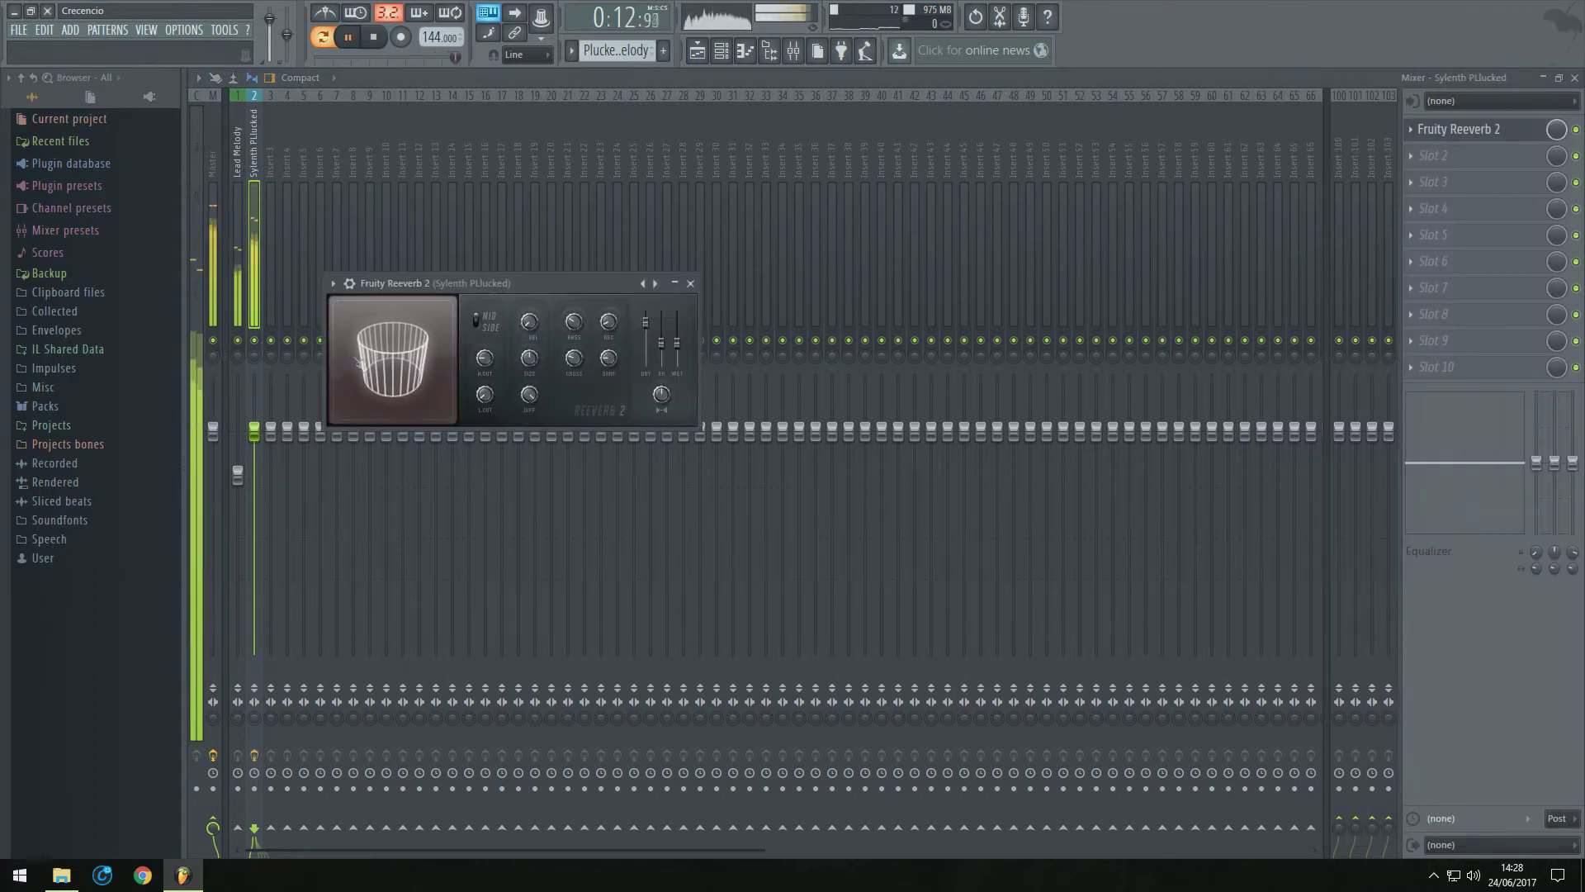
pyautogui.click(1434, 155)
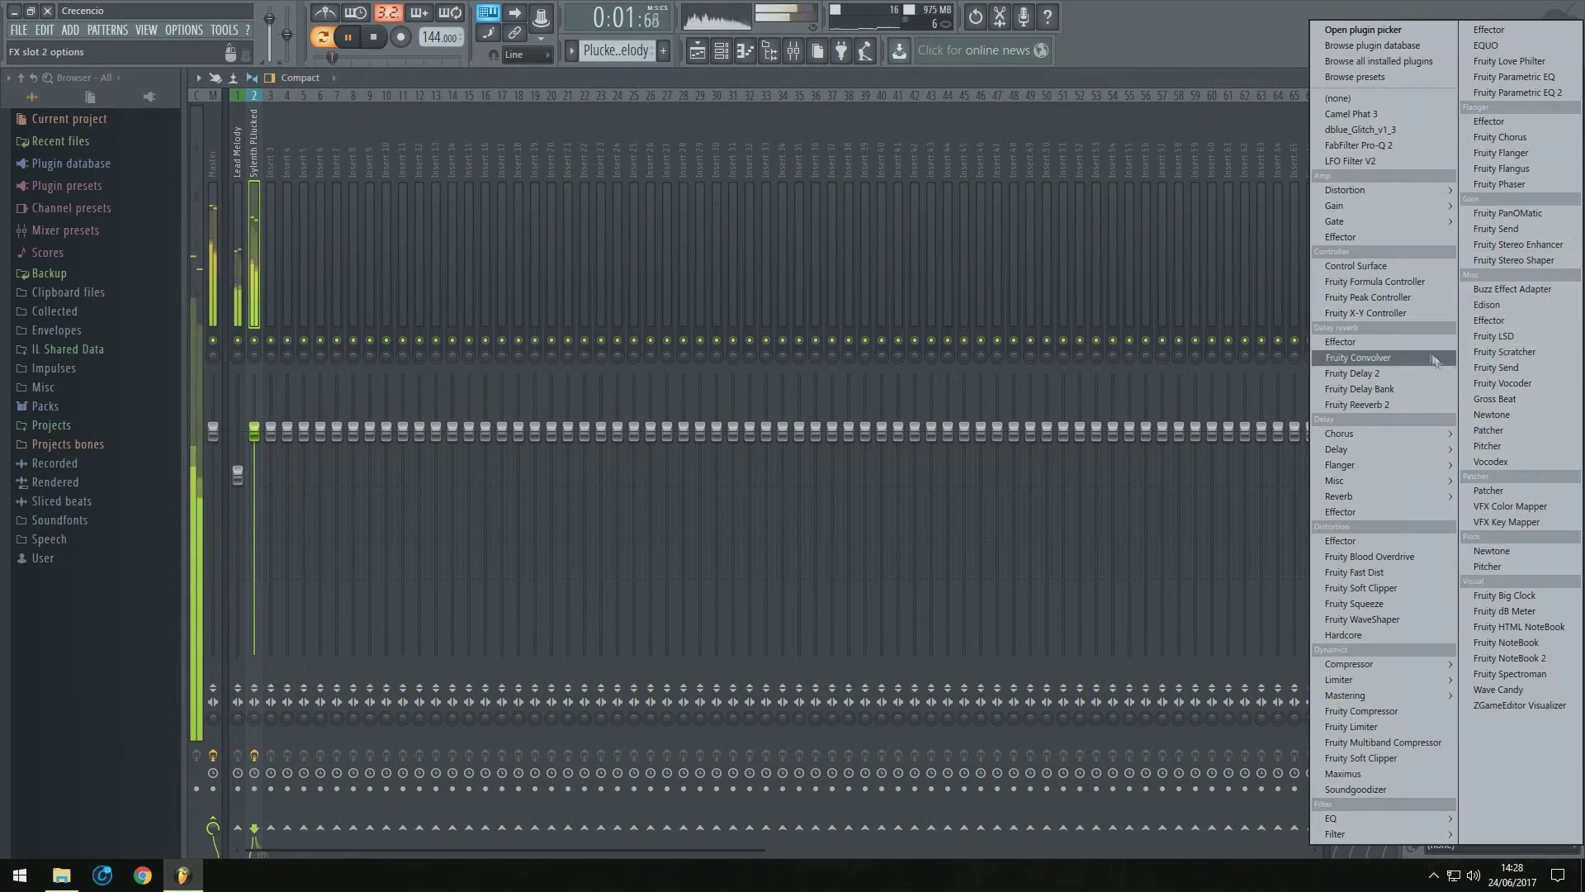
pyautogui.click(1376, 388)
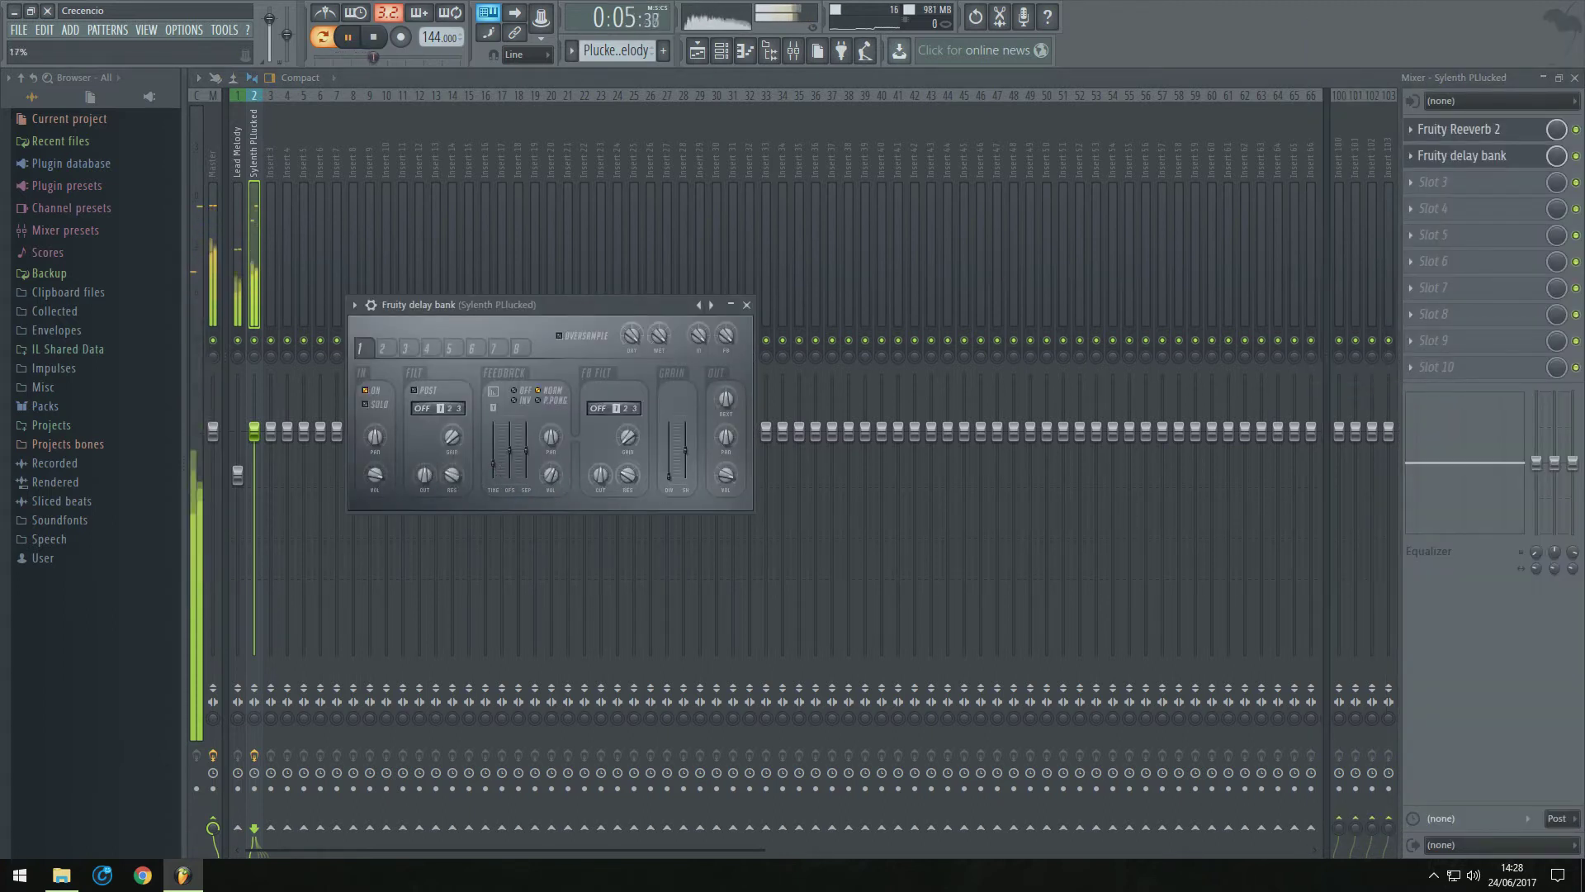
# Stop playback and audition the PL Euphoric sound with a few played notes
pyautogui.click(747, 54)
pyautogui.press('space')
pyautogui.click(670, 636)
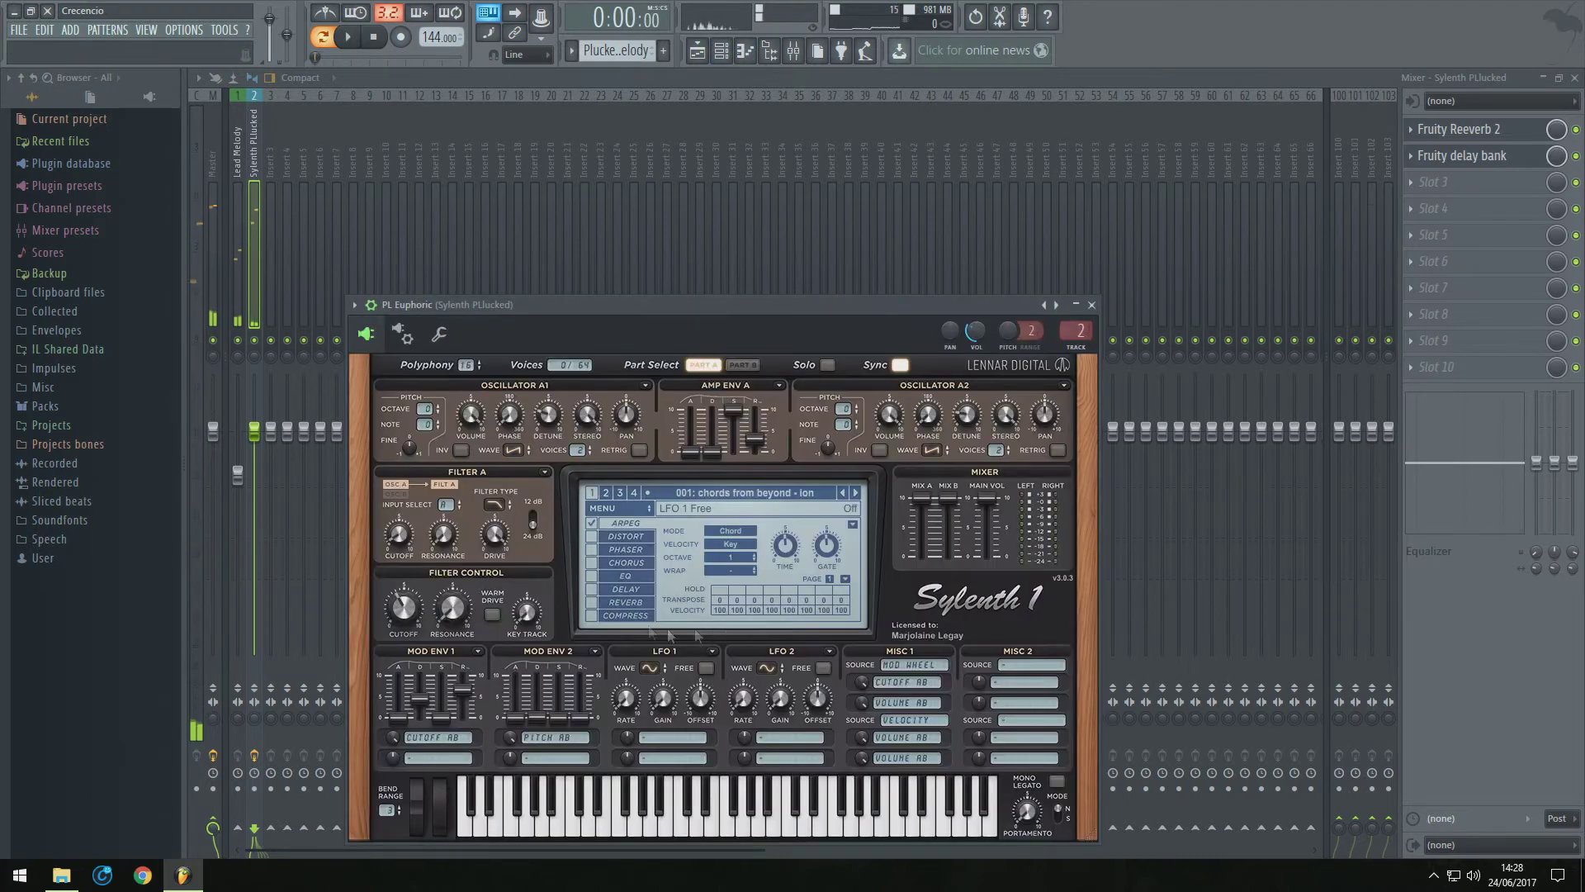
pyautogui.press('v')
pyautogui.press('v')
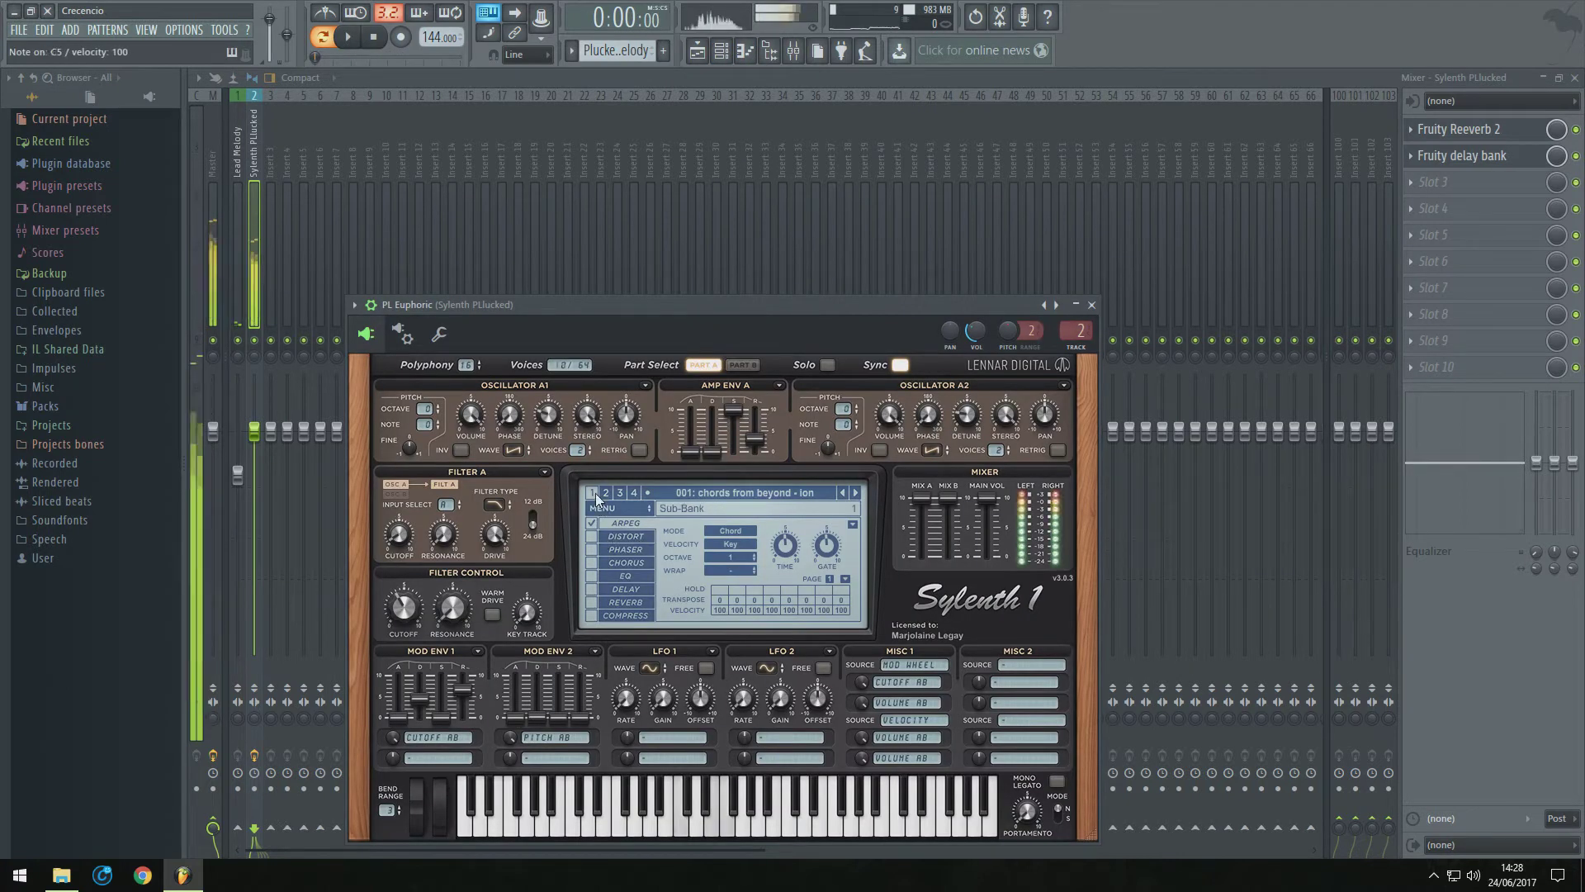
# Play the pluck pattern, check the LD Short Lead synth and lower that channel's volume
pyautogui.click(721, 51)
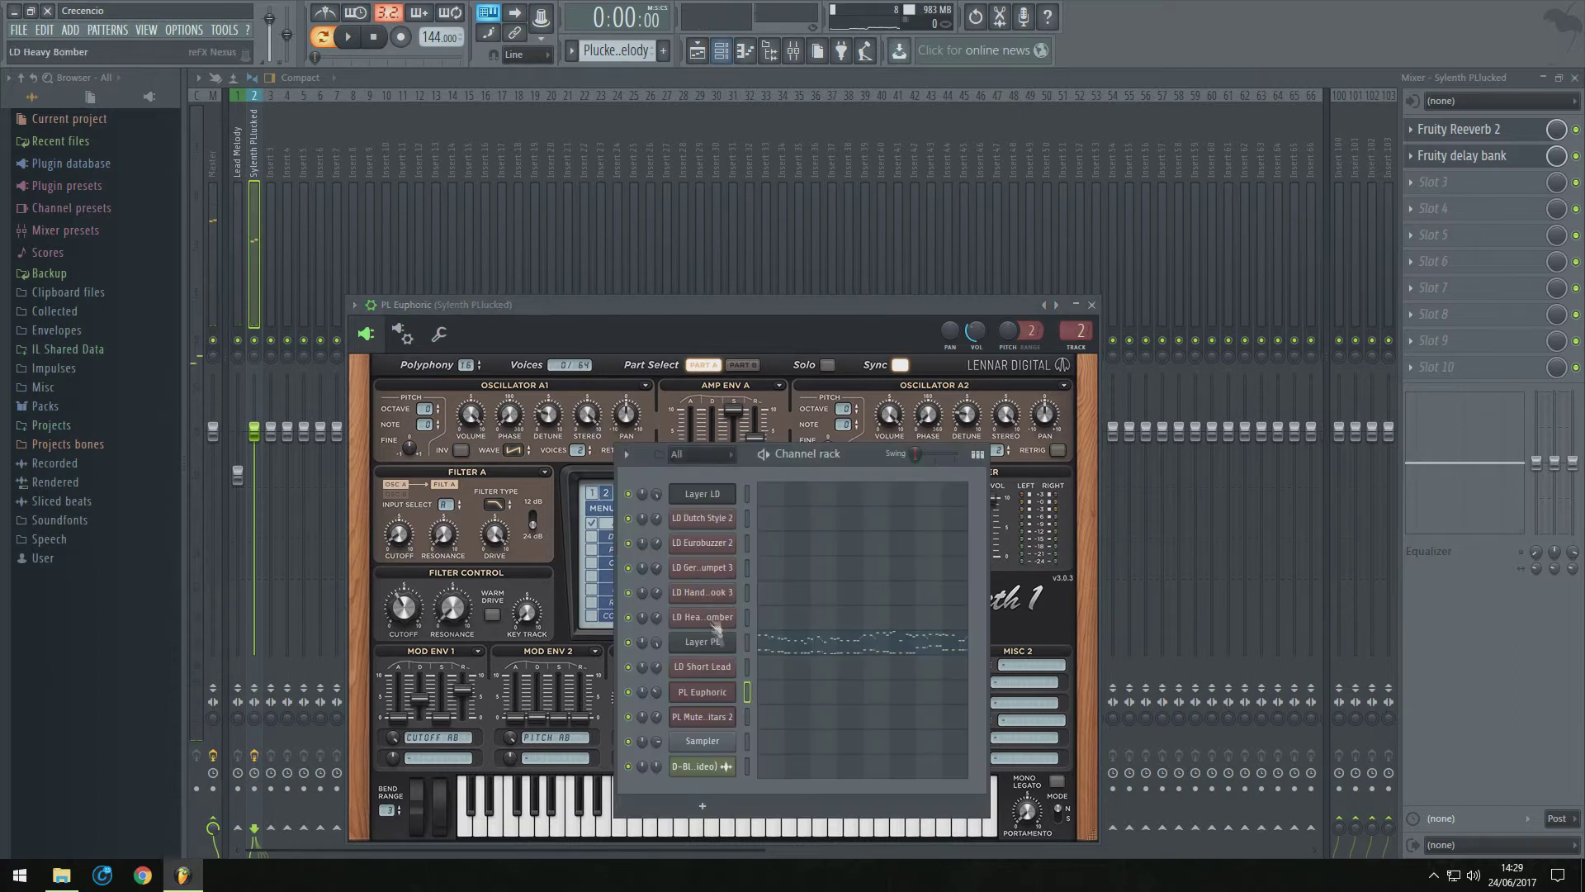
pyautogui.press('space')
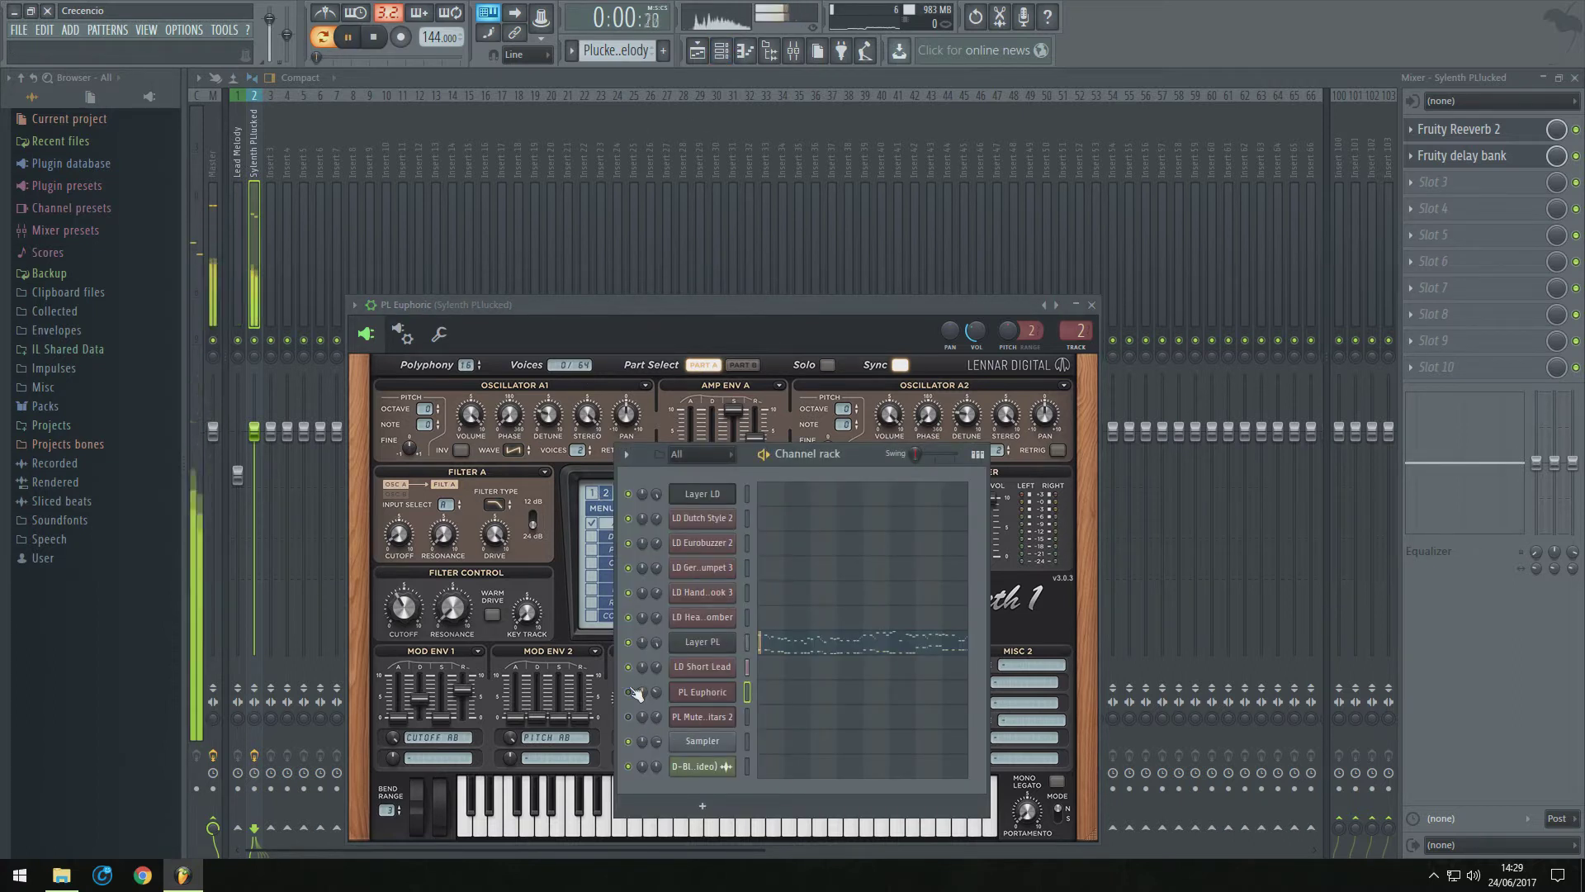
pyautogui.click(699, 670)
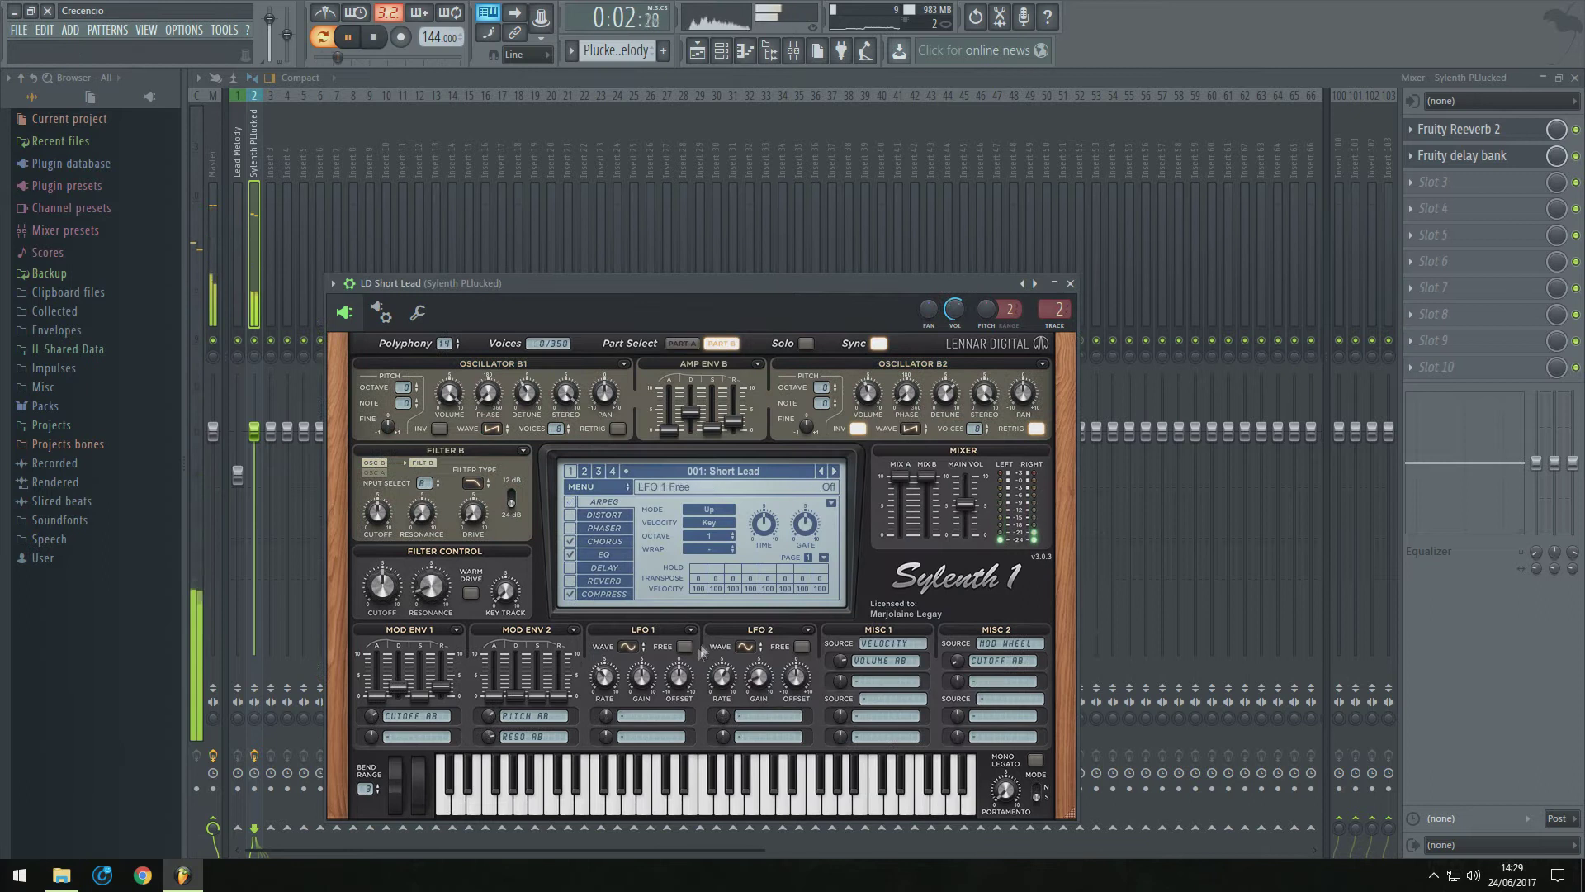
pyautogui.click(1069, 283)
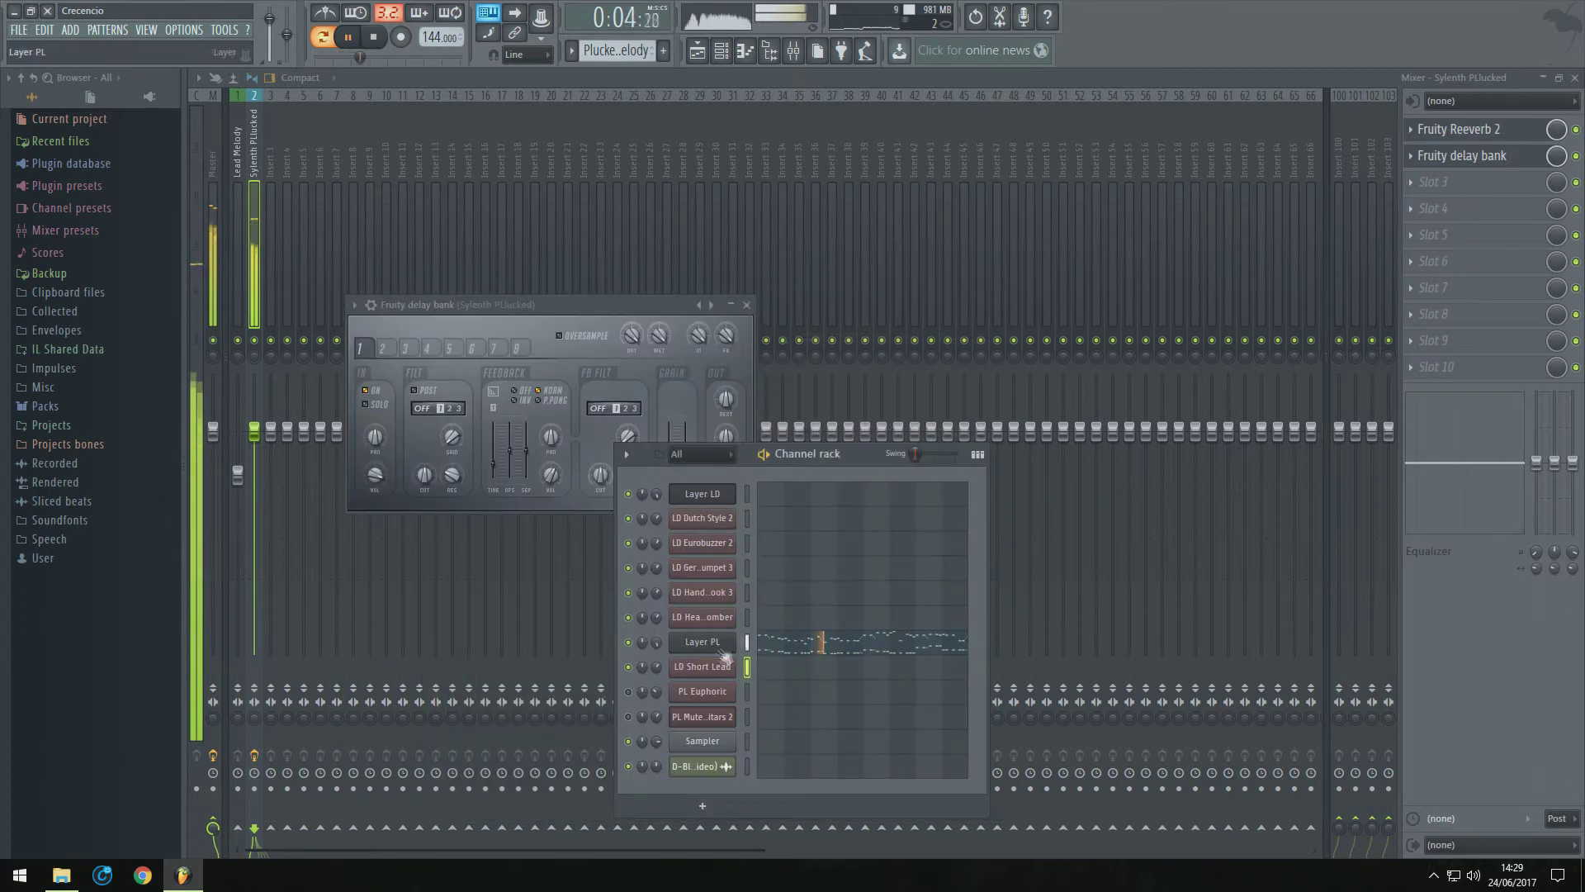
pyautogui.moveTo(657, 666); pyautogui.dragTo(656, 690)
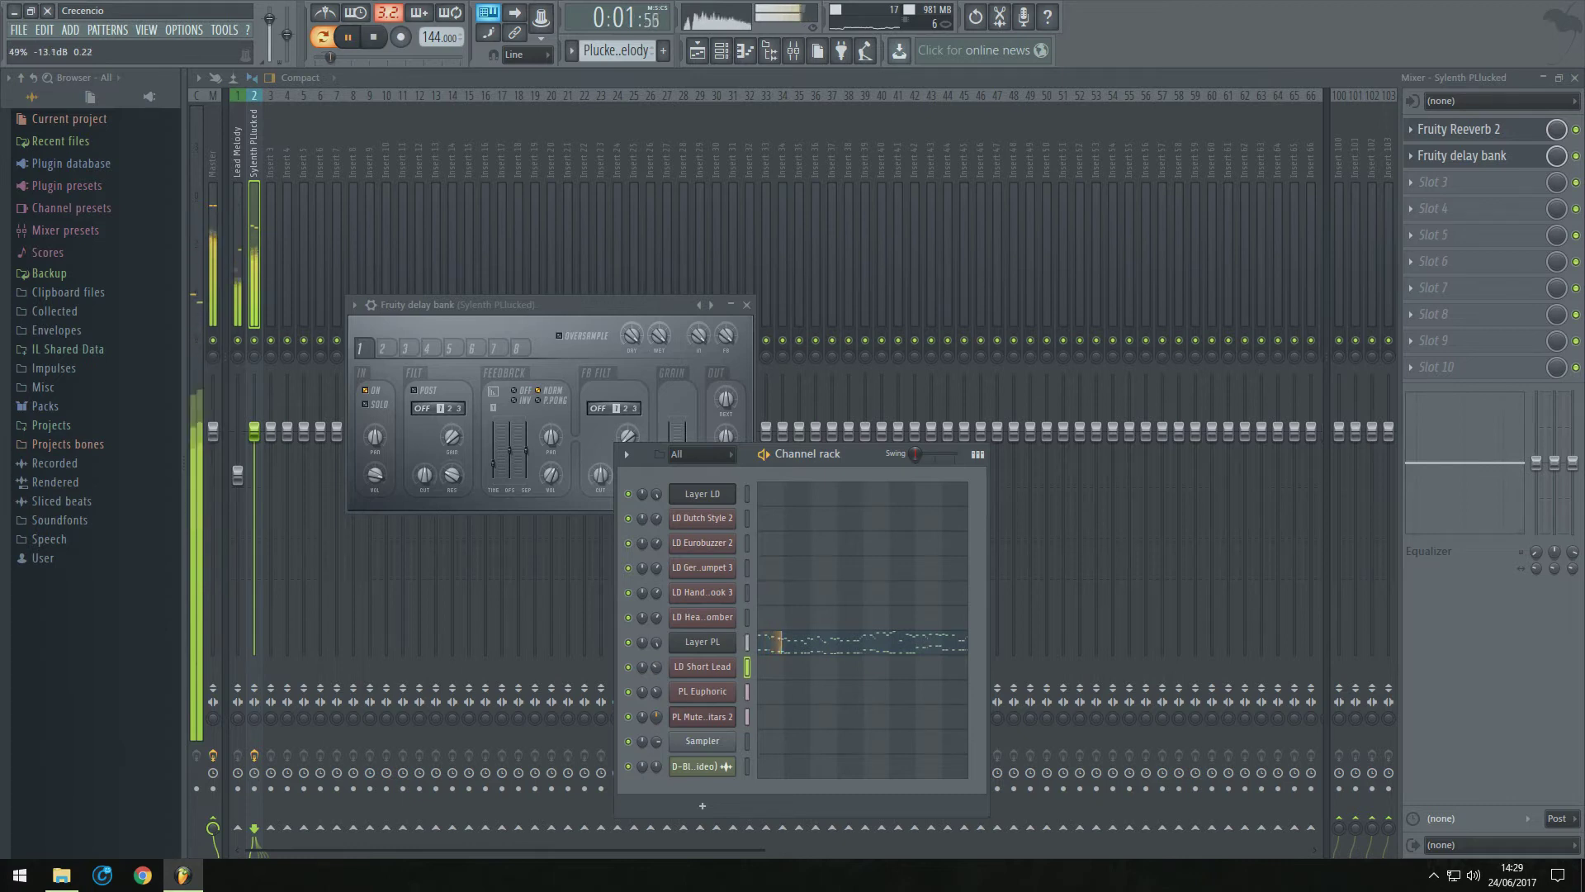
# Turn off the built-in reverb and delay of the PL Mute Guitars 2 Nexus channel
pyautogui.click(695, 718)
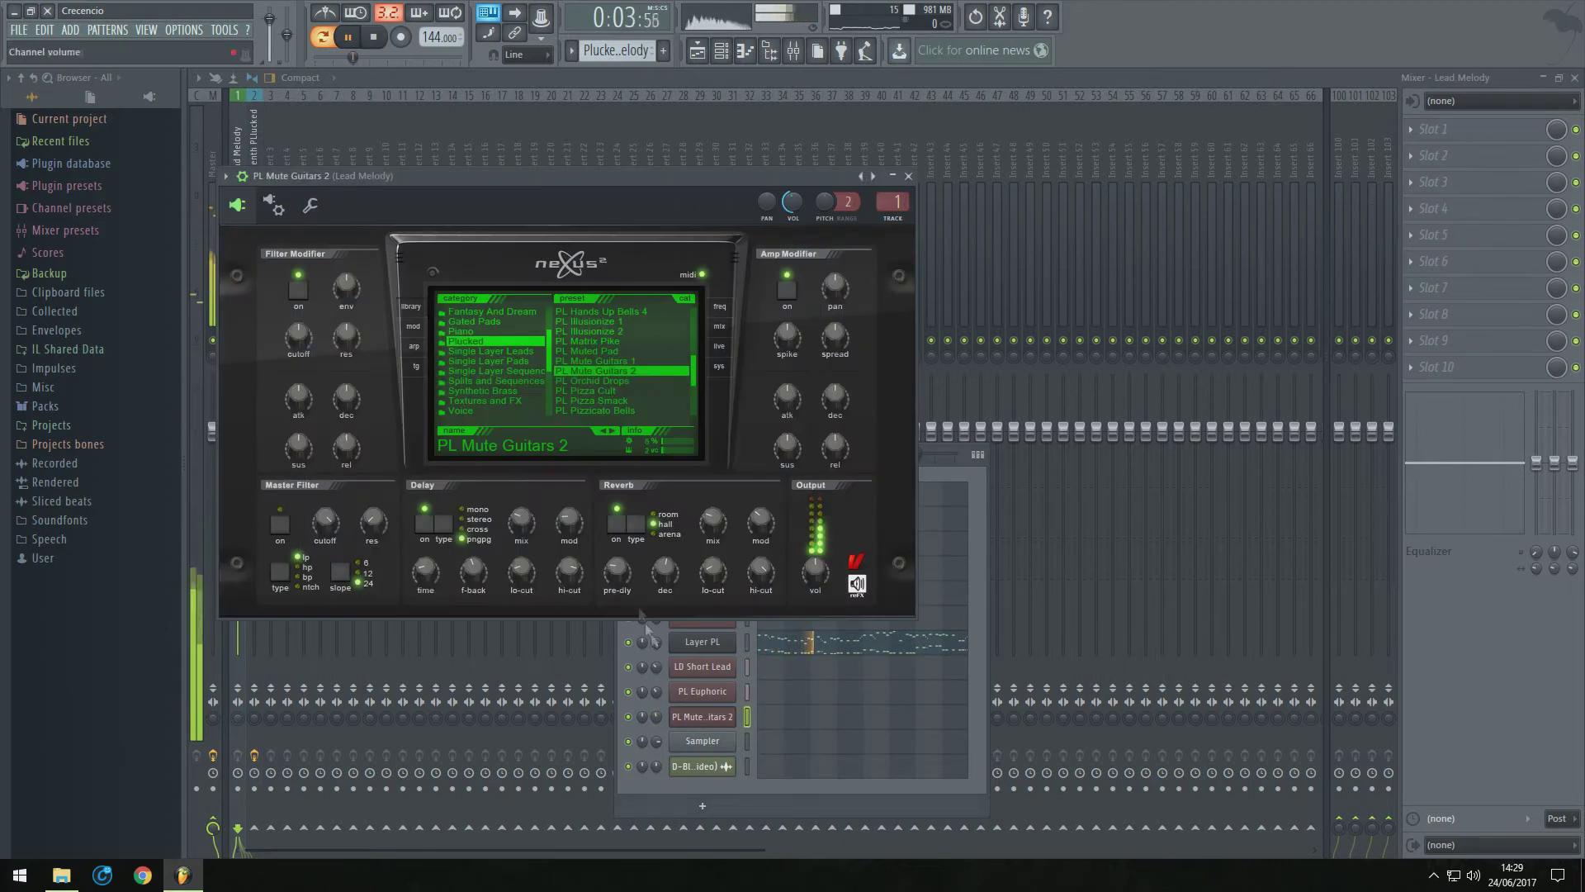
pyautogui.click(618, 527)
pyautogui.click(426, 523)
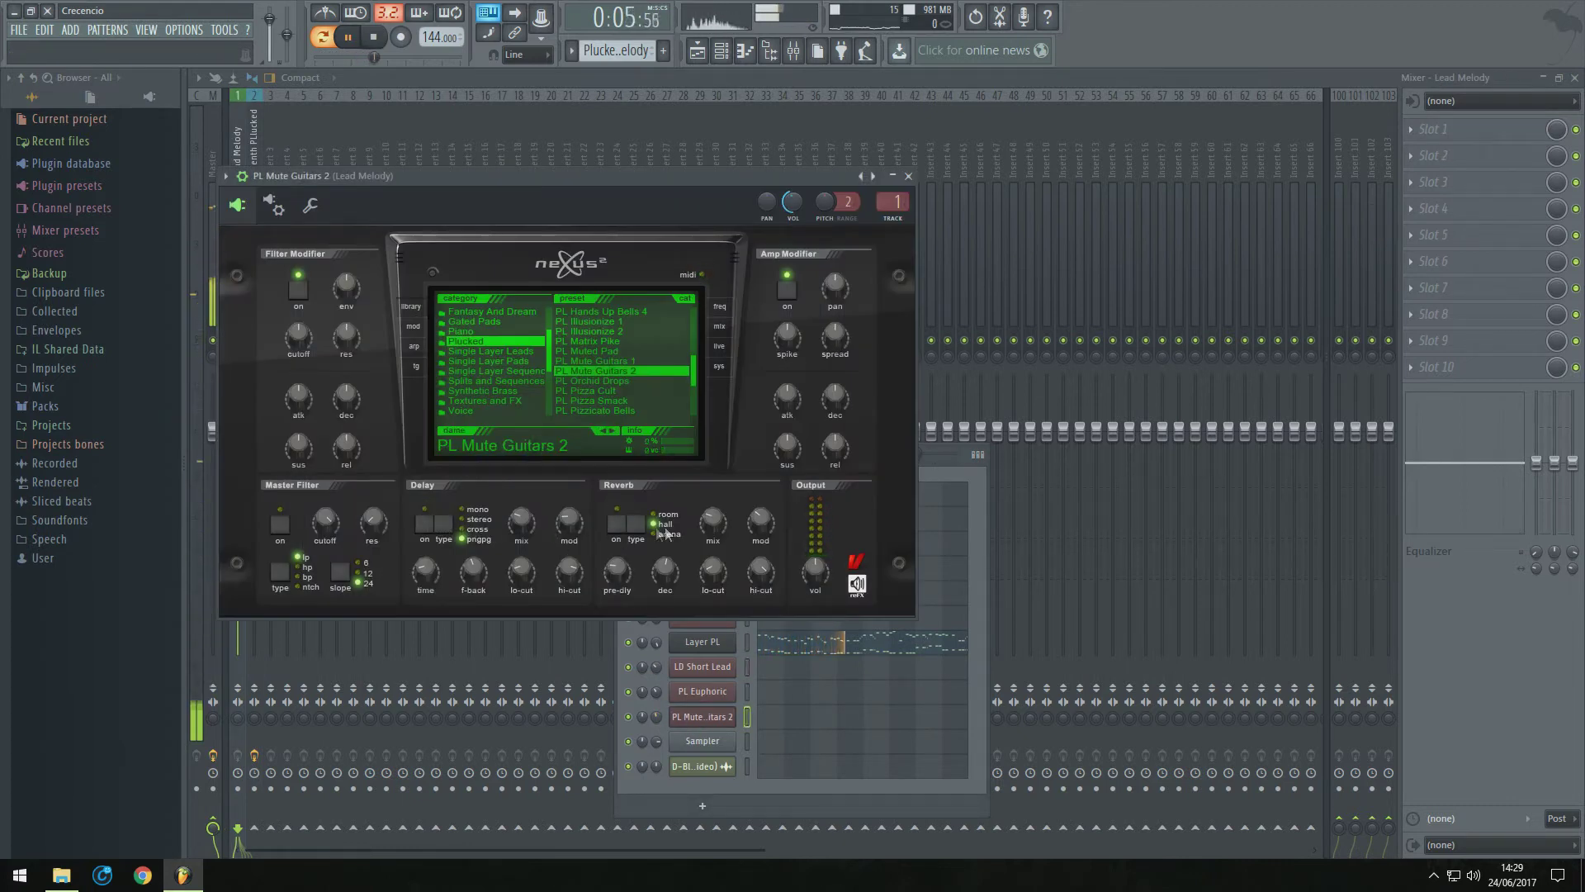
pyautogui.click(908, 176)
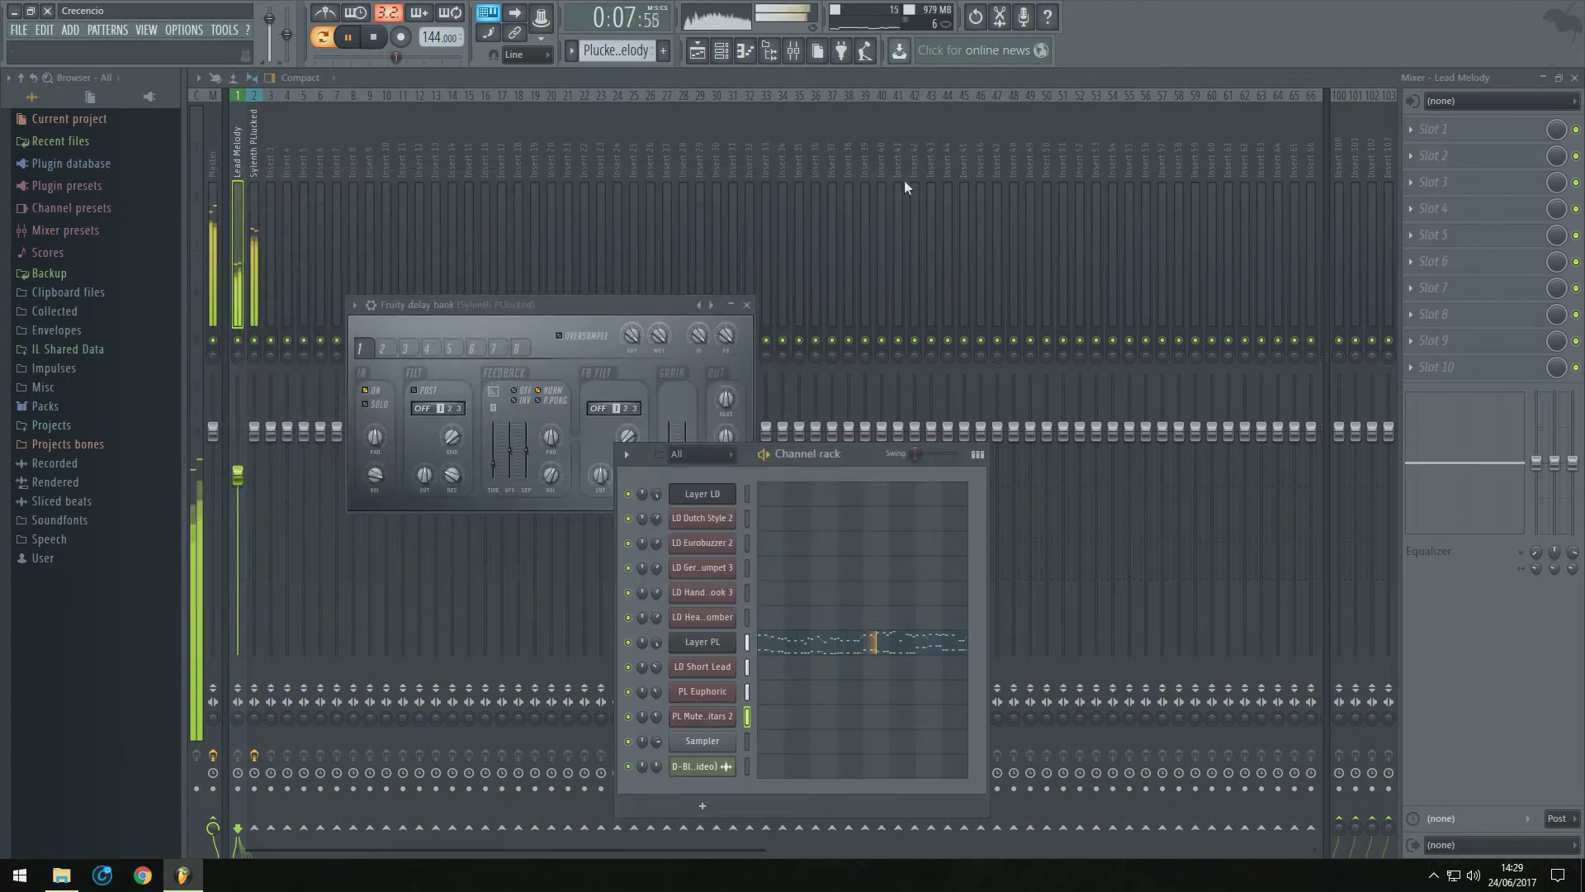
# Place a second Plucked Melody clip at bar 1 on playlist track 3 and play the song
pyautogui.click(697, 50)
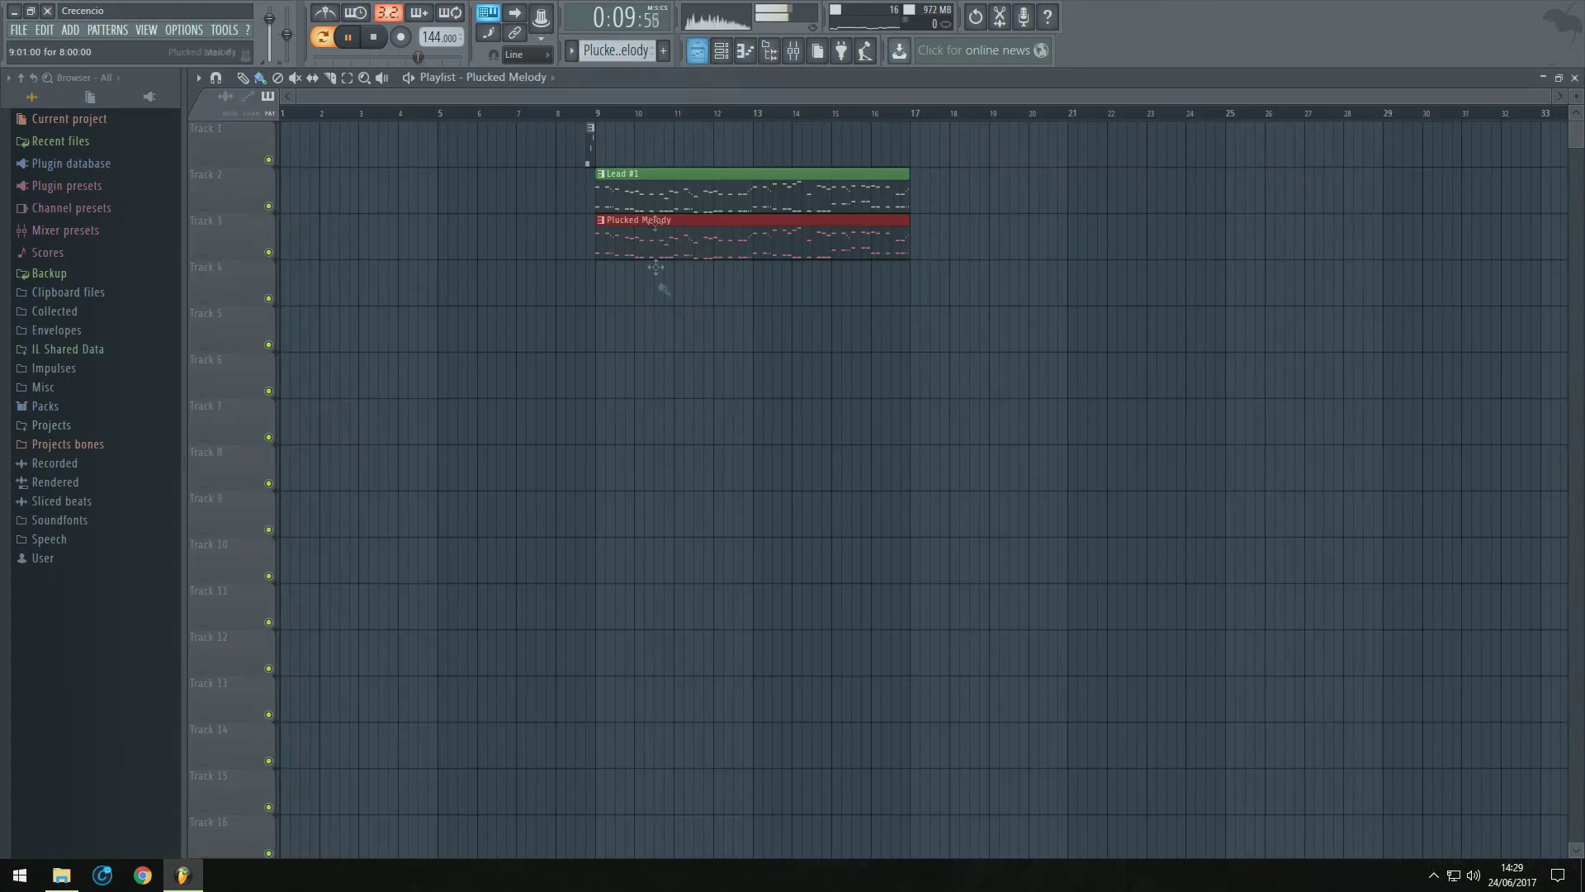
pyautogui.moveTo(783, 238); pyautogui.dragTo(469, 237)
pyautogui.click(605, 246)
pyautogui.click(327, 39)
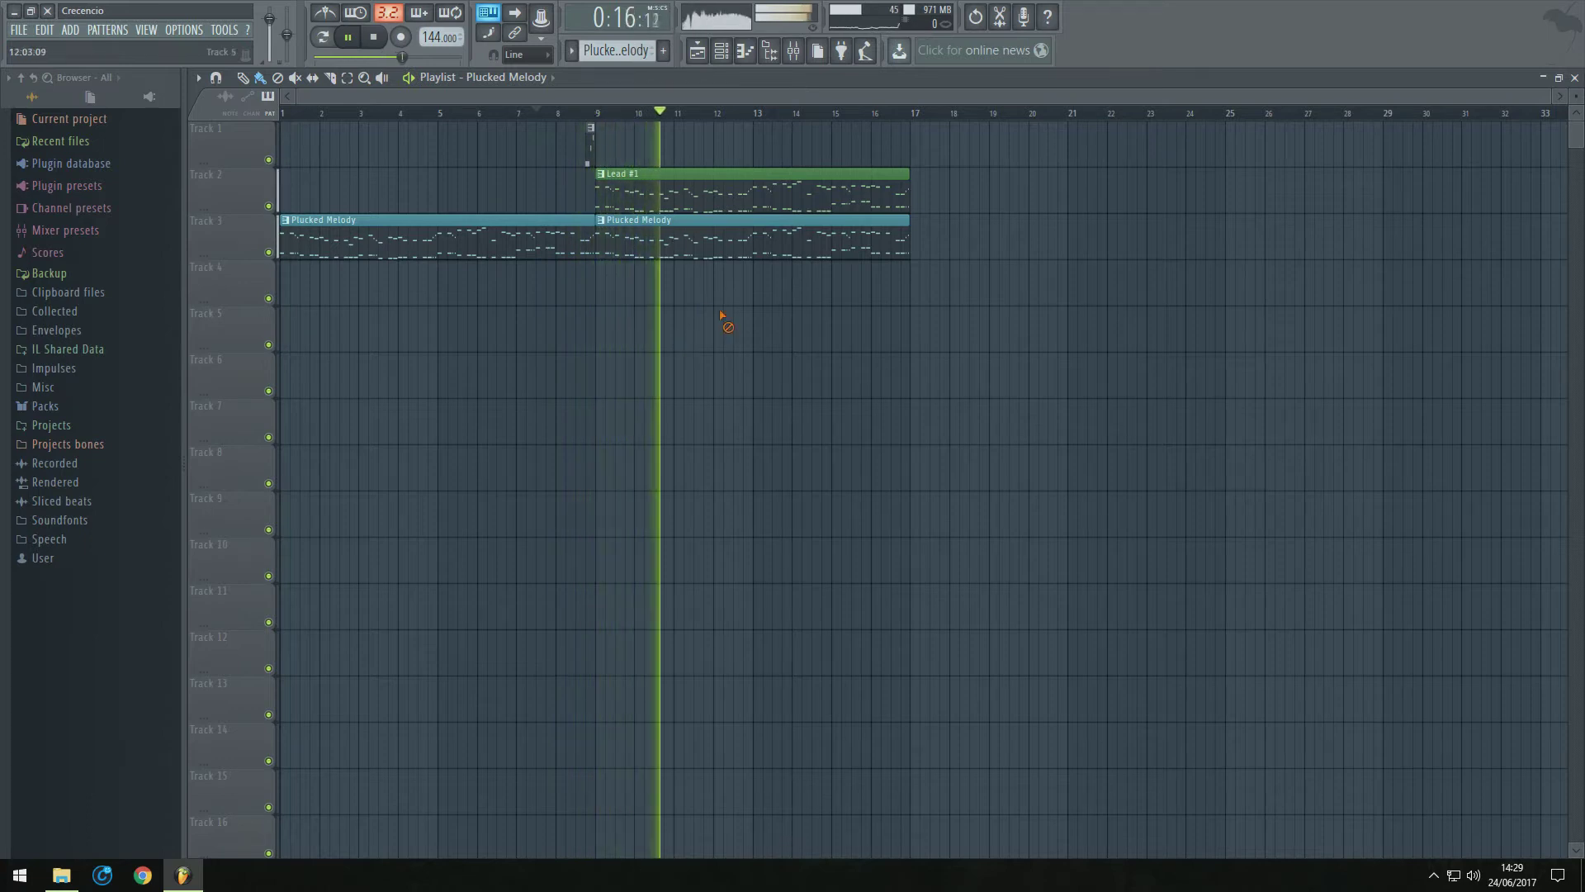
# Set the PL Mute Guitars 2 channel's volume to 37% and play the arrangement near bar 9
pyautogui.press('F6')
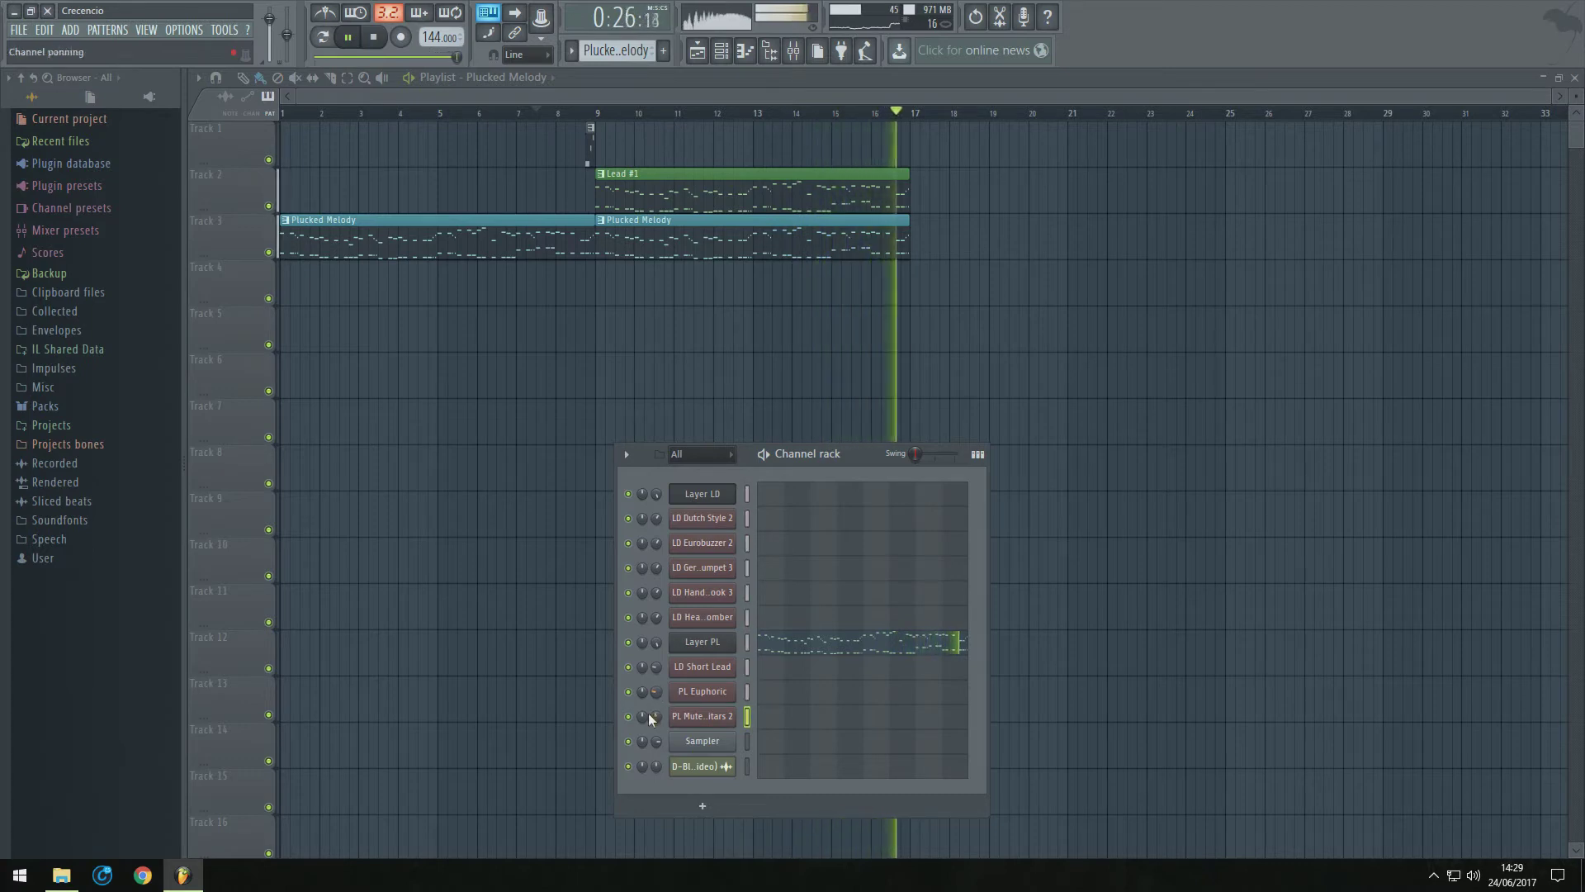
pyautogui.moveTo(656, 716); pyautogui.dragTo(655, 726)
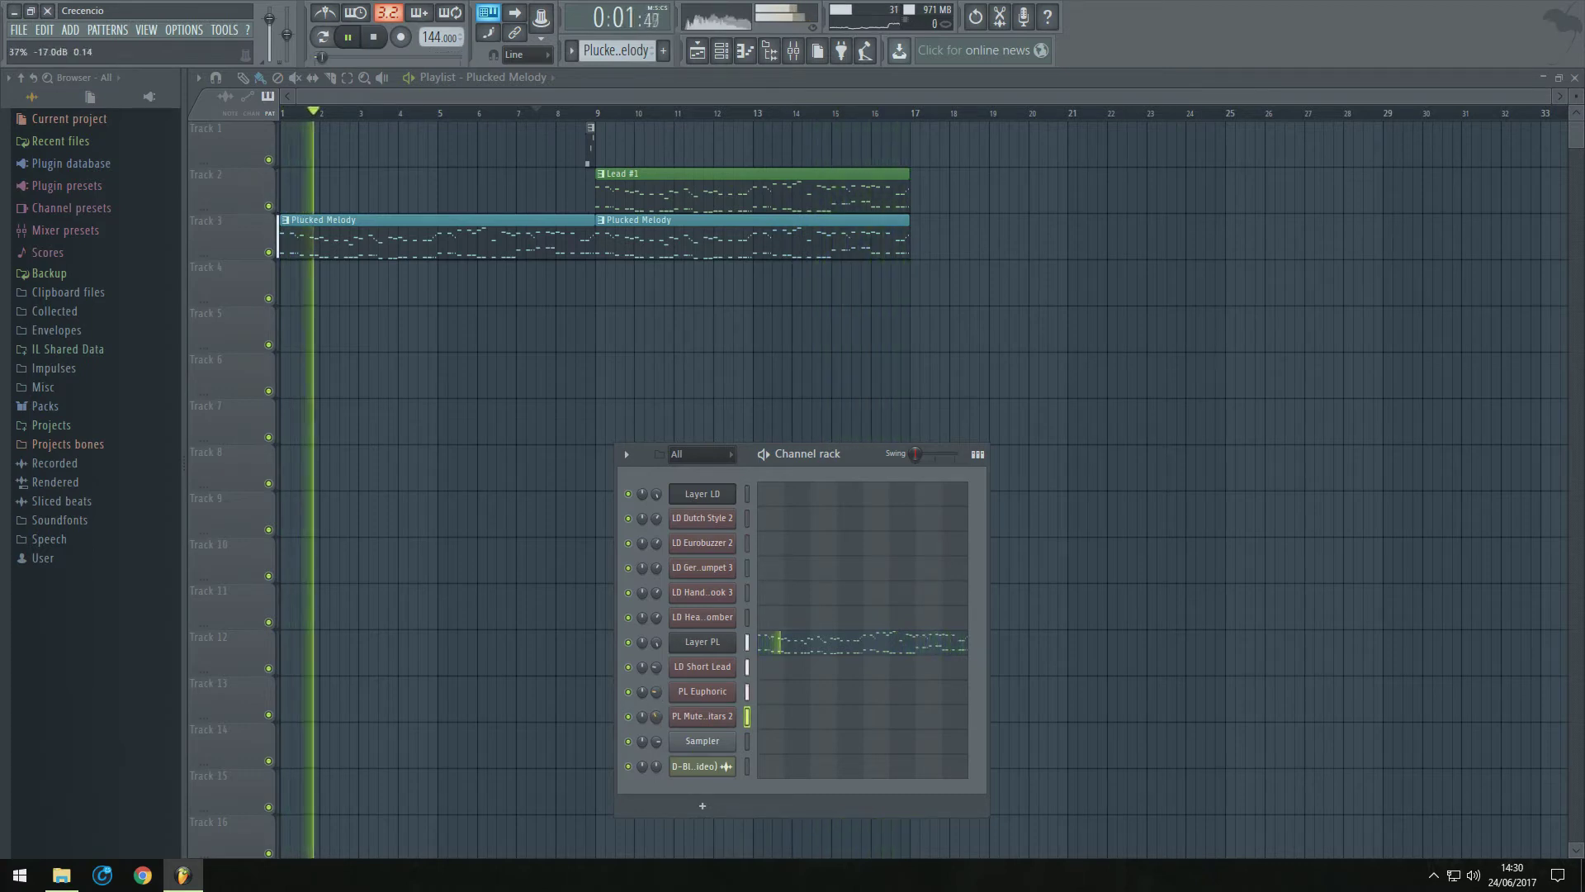
pyautogui.rightClick(502, 461)
pyautogui.click(573, 120)
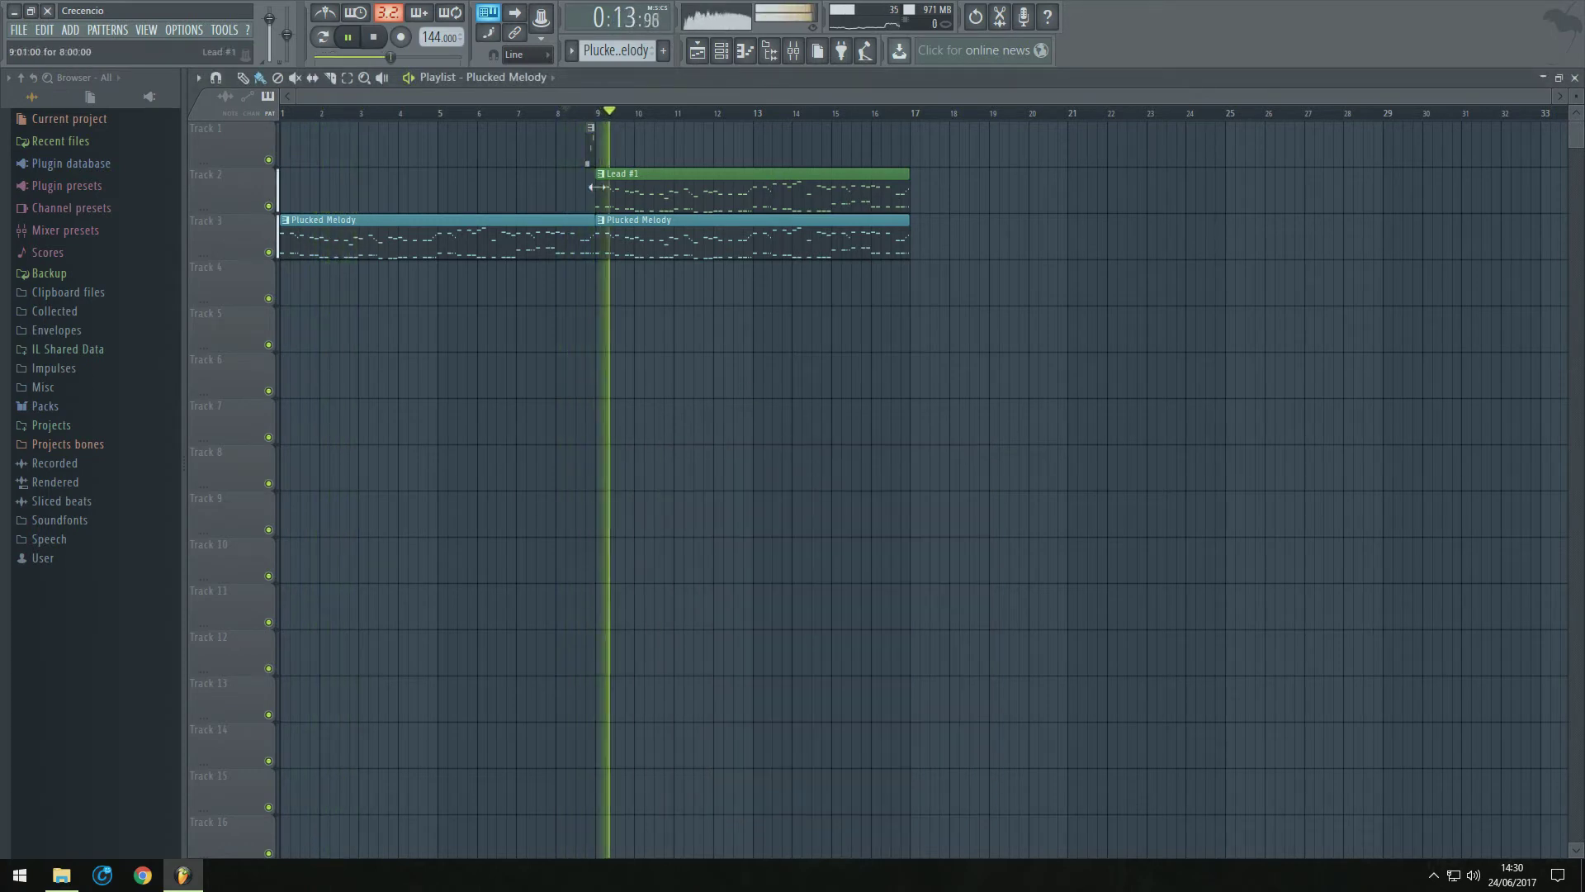
# Delete the short clip on playlist track 1 and place a second Lead #1 clip at bar 1 on track 2
pyautogui.scroll(3, 593, 177)
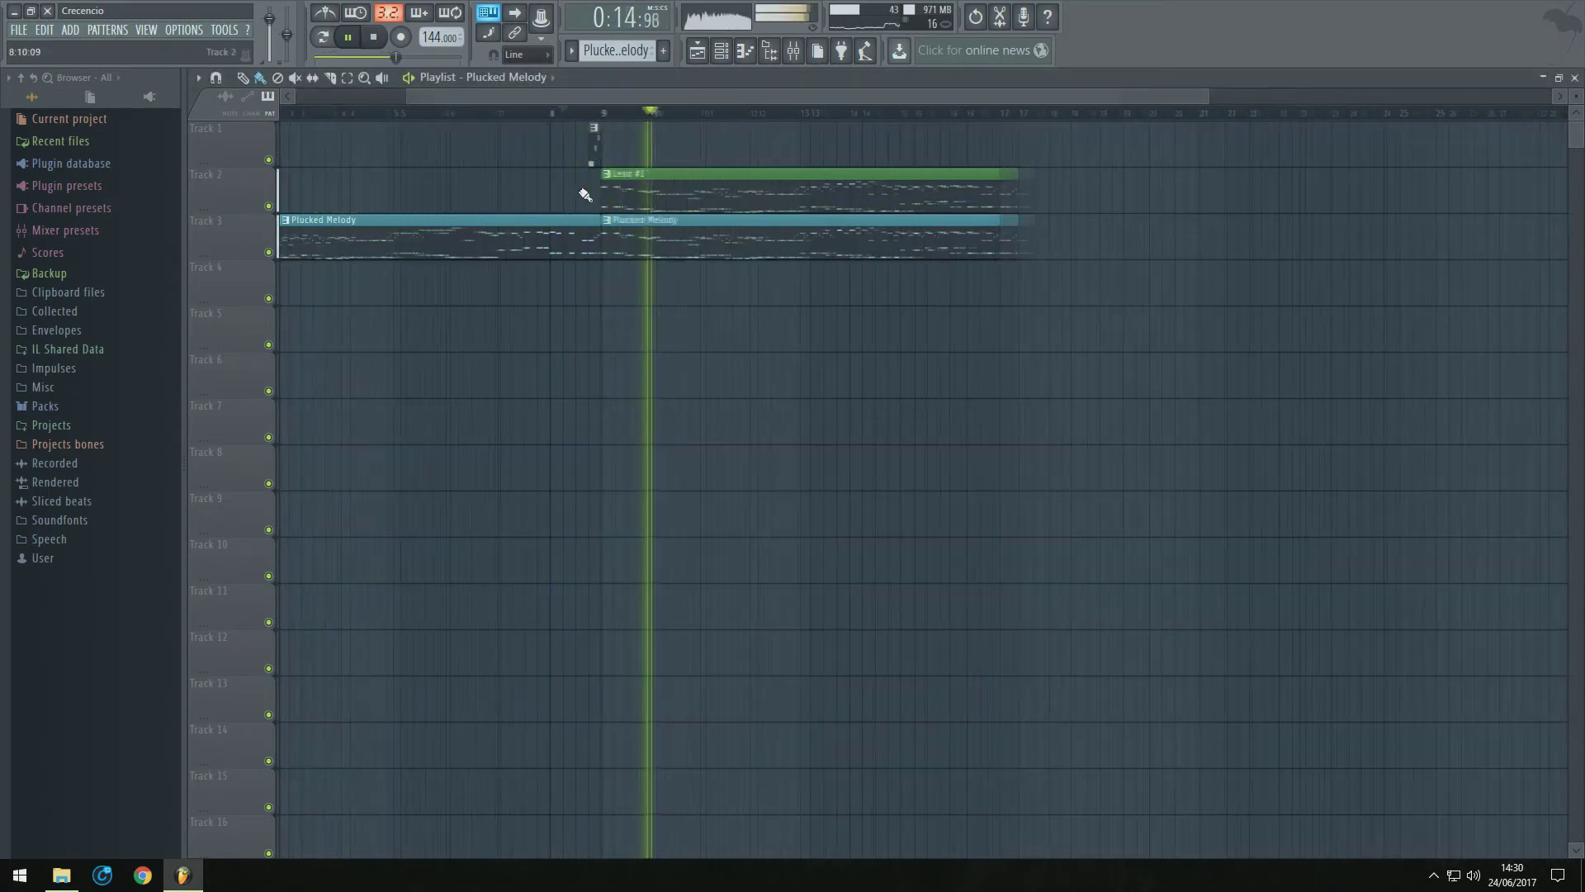
pyautogui.scroll(-3, 630, 170)
pyautogui.click(653, 189)
pyautogui.rightClick(600, 150)
pyautogui.moveTo(505, 149); pyautogui.dragTo(244, 230)
pyautogui.keyDown('ctrl'); pyautogui.click(499, 350); pyautogui.keyUp('ctrl')
pyautogui.click(730, 52)
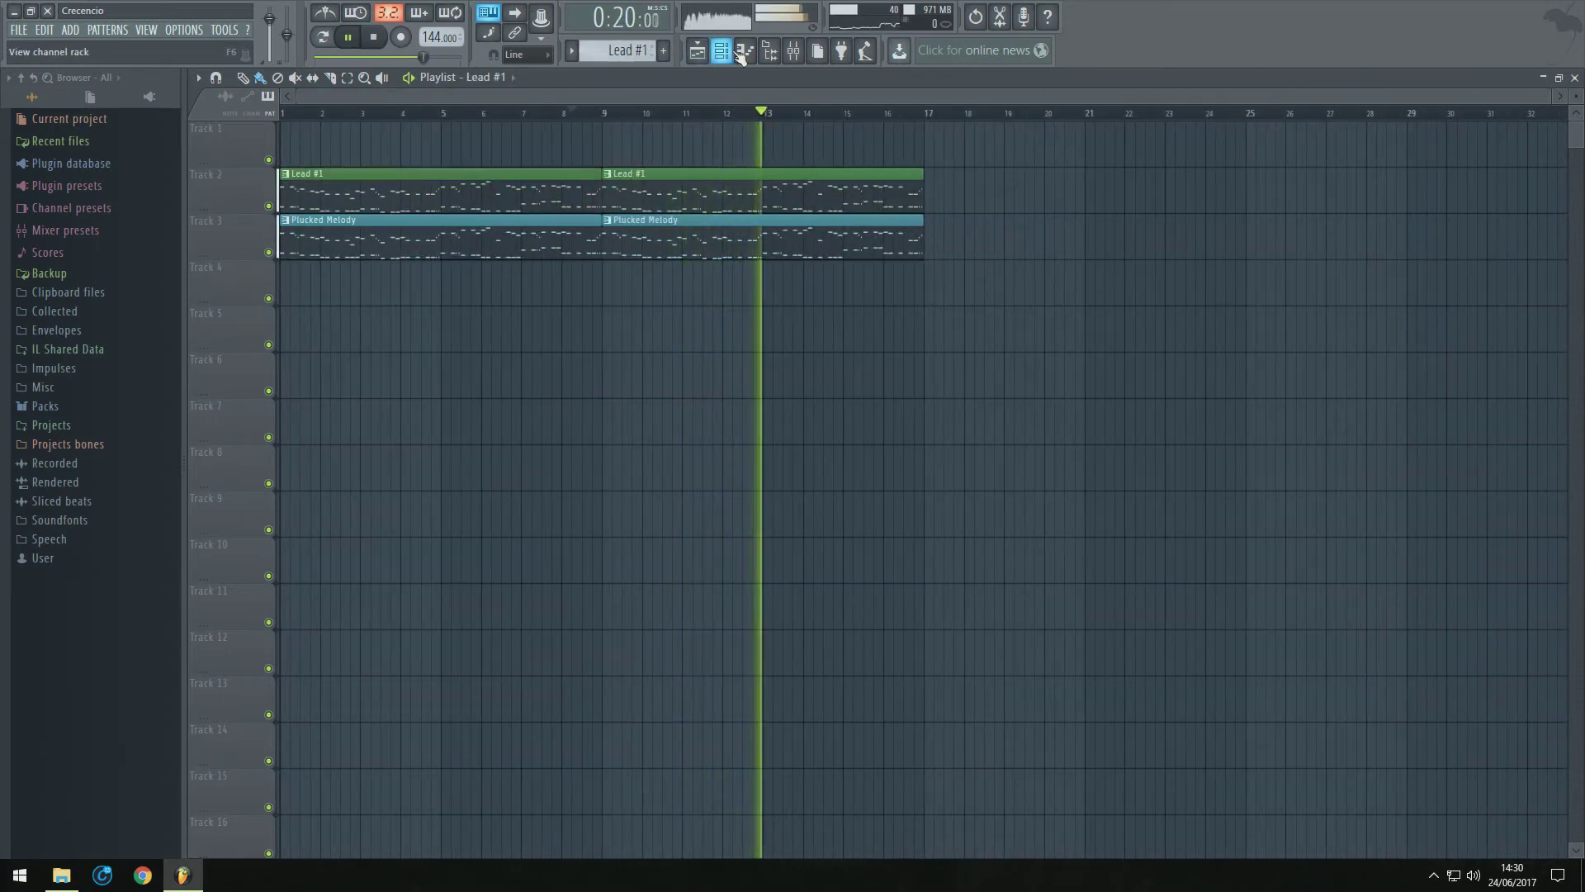
pyautogui.press('space')
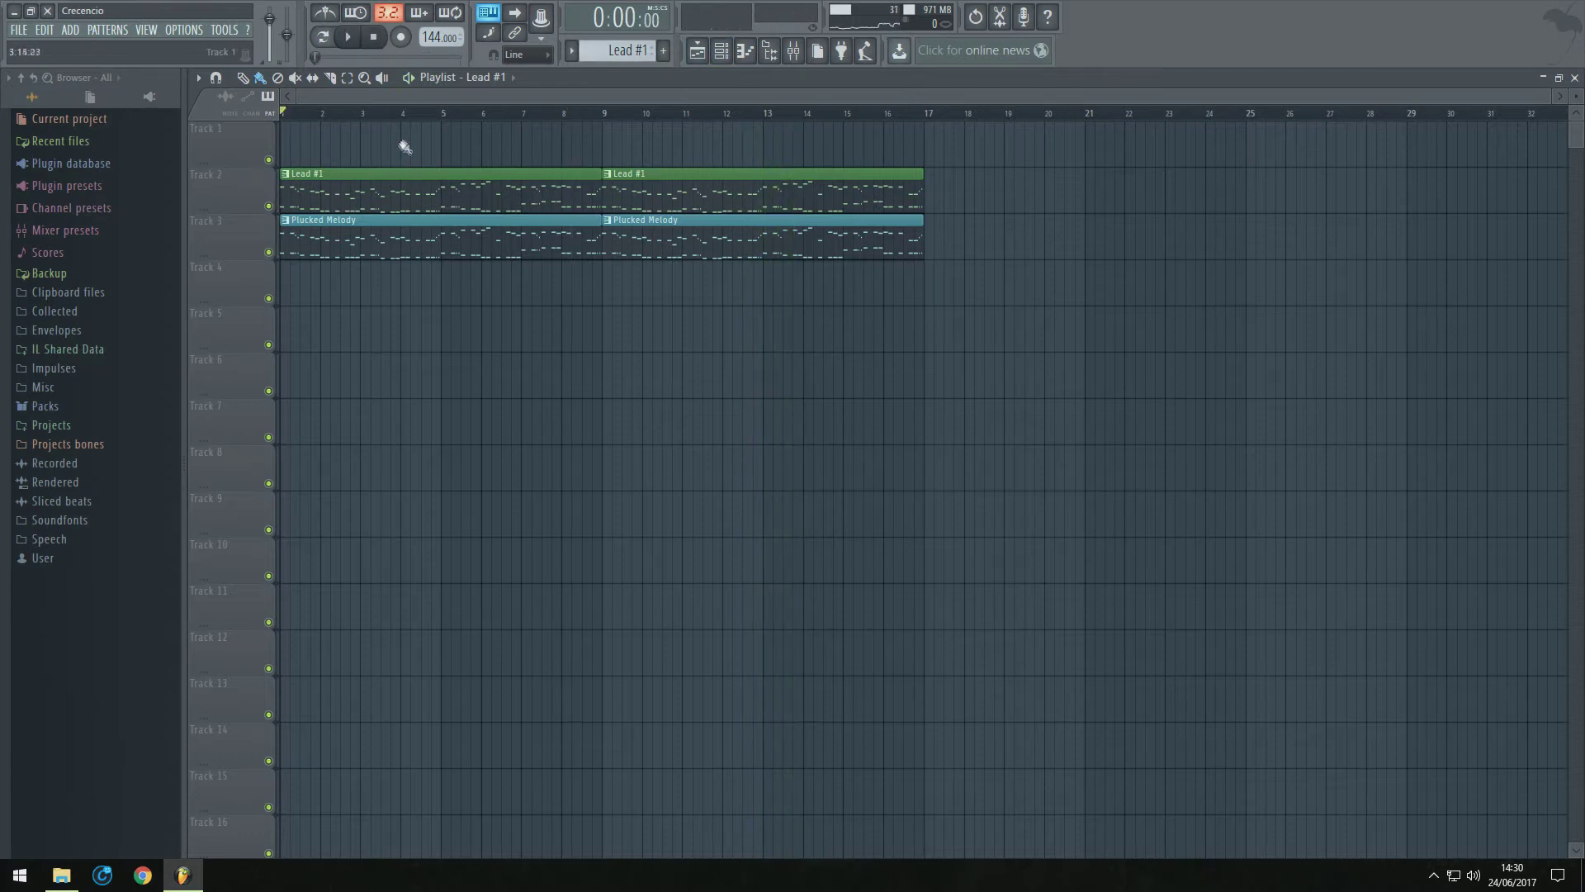
# Create an automation clip for LD Dutch Style 2's filter modifier cutoff and move it to playlist track 4
pyautogui.click(723, 52)
pyautogui.click(714, 526)
pyautogui.click(226, 31)
pyautogui.click(404, 285)
pyautogui.moveTo(412, 128); pyautogui.dragTo(413, 267)
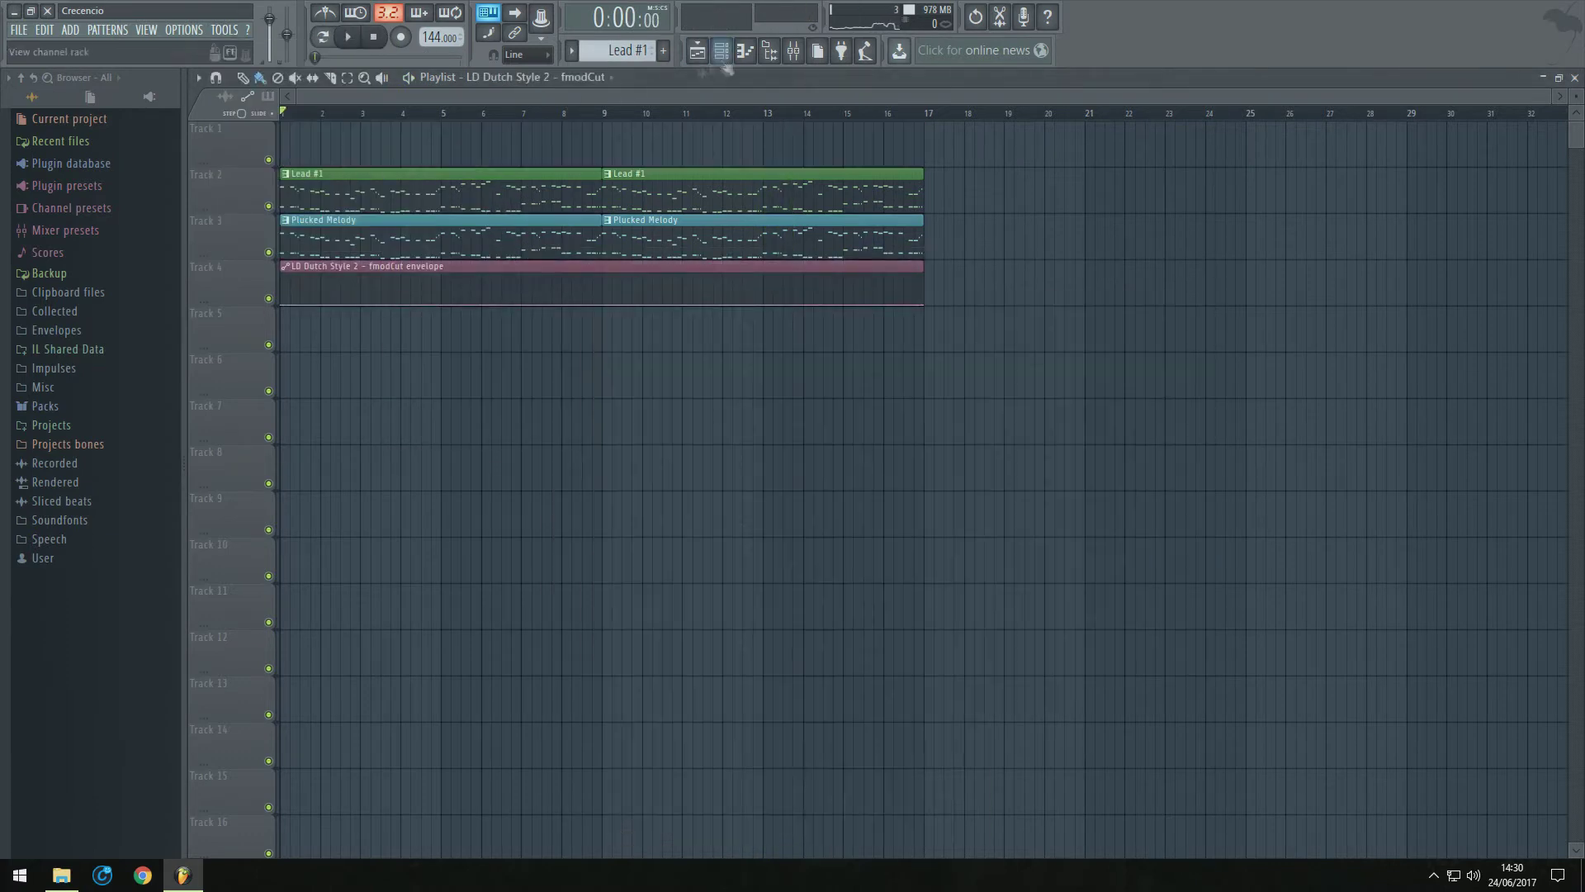
# Lower LD Eurobuzzer 2's master filter cutoff, create its automation clip and move the clip to playlist track 5
pyautogui.click(723, 52)
pyautogui.click(711, 543)
pyautogui.click(589, 626)
pyautogui.moveTo(635, 624); pyautogui.dragTo(635, 710)
pyautogui.click(223, 33)
pyautogui.moveTo(249, 197)
pyautogui.click(403, 286)
pyautogui.moveTo(407, 127); pyautogui.dragTo(406, 330)
# Shape the LD Eurobuzzer 2 and LD Dutch Style 2 envelopes to rise gradually to a point at bar 9
pyautogui.rightClick(602, 322)
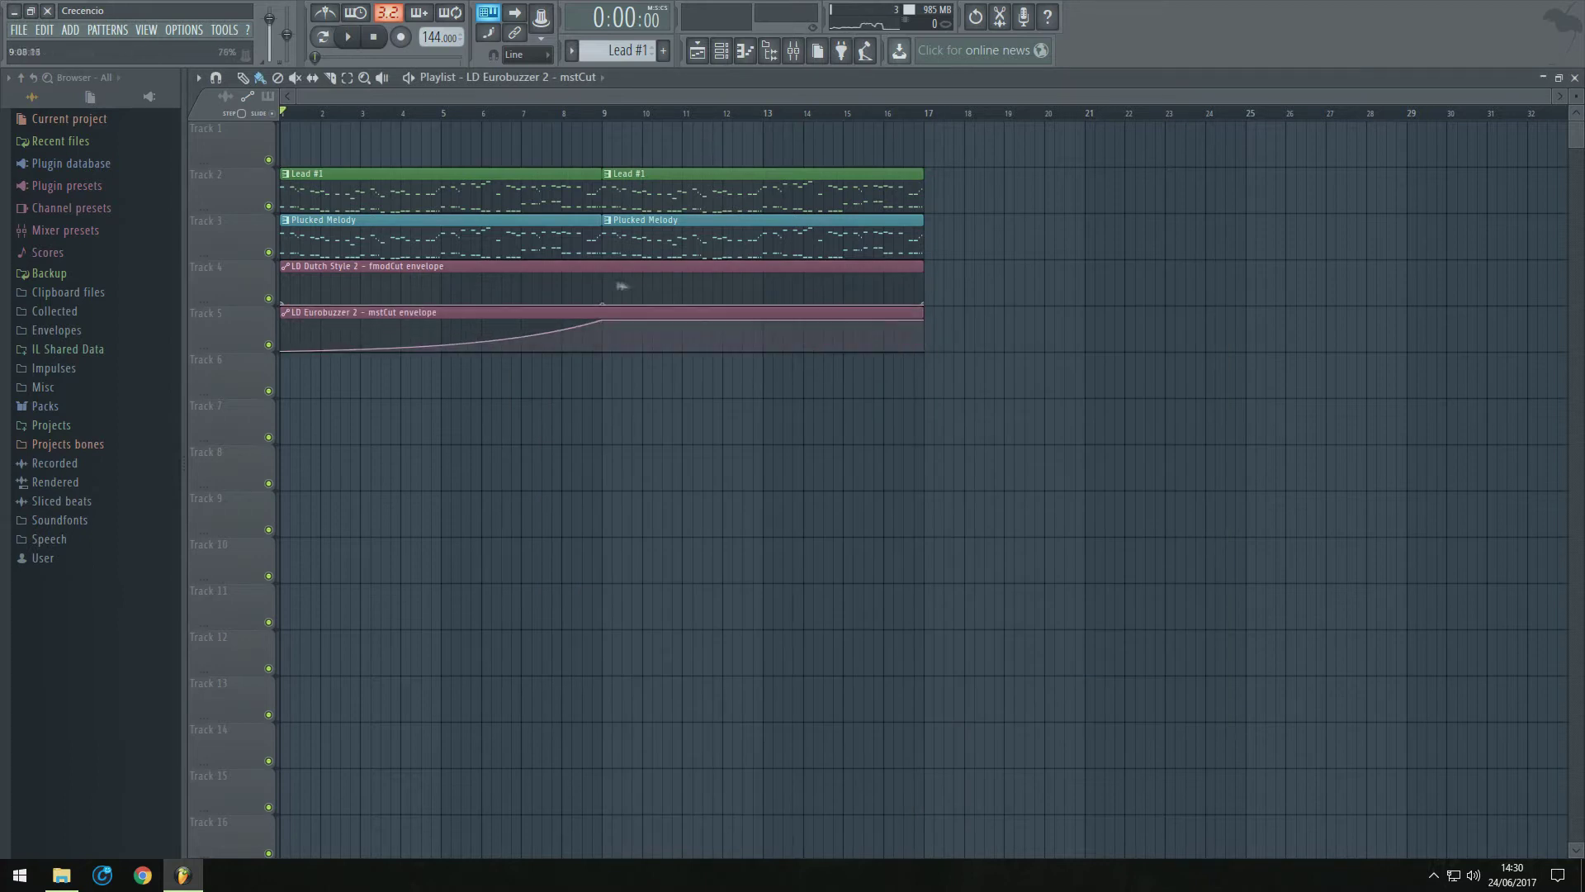
pyautogui.rightClick(602, 290)
pyautogui.click(652, 551)
# Lower LD German Trumpet 3's filter modifier cutoff and create an automation clip for it
pyautogui.click(721, 52)
pyautogui.click(702, 568)
pyautogui.moveTo(629, 461); pyautogui.dragTo(619, 733)
pyautogui.click(223, 30)
pyautogui.moveTo(249, 197)
pyautogui.click(404, 286)
# Shape the LD German Trumpet 3 envelope to rise to bar 9 and hold that level to the clip's end
pyautogui.rightClick(603, 150)
pyautogui.rightClick(603, 150)
pyautogui.click(641, 413)
pyautogui.rightClick(924, 166)
pyautogui.click(988, 449)
# Create an automation clip for LD Hands Up Hook 3's filter modifier cutoff
pyautogui.click(722, 51)
pyautogui.click(714, 520)
pyautogui.click(224, 31)
pyautogui.click(437, 289)
# Shape the LD Hands Up Hook 3 envelope to rise to bar 9 and stay level to its end
pyautogui.rightClick(602, 374)
pyautogui.click(640, 638)
pyautogui.rightClick(924, 397)
pyautogui.click(982, 677)
pyautogui.press('space')
# Lower LD Heavy Bomber's filter modifier cutoff and create an automation clip for it
pyautogui.click(722, 51)
pyautogui.click(711, 520)
pyautogui.moveTo(672, 504); pyautogui.dragTo(670, 627)
pyautogui.click(224, 31)
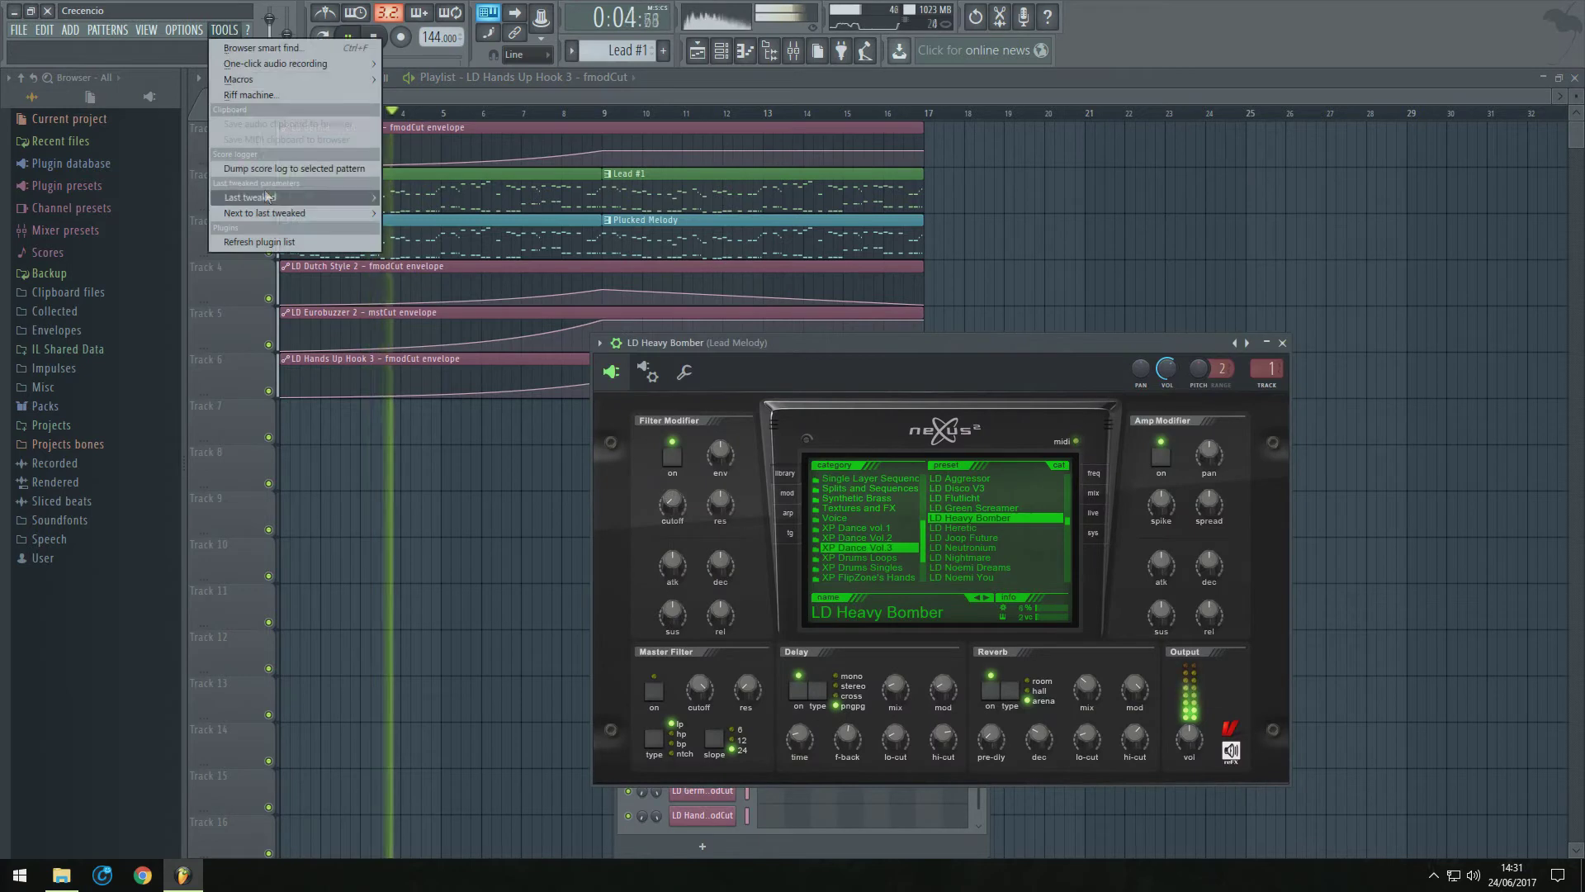
pyautogui.click(438, 289)
pyautogui.press('space')
# Shape the LD Heavy Bomber envelope to rise to bar 9 and hold flat afterward, and restart playback
pyautogui.rightClick(603, 428)
pyautogui.click(644, 698)
pyautogui.rightClick(924, 443)
pyautogui.click(986, 723)
pyautogui.press('space')
# Move the LD German Trumpet 3 envelope to playlist track 8 and level the LD Dutch Style 2 envelope's end point with bar 9
pyautogui.moveTo(691, 128); pyautogui.dragTo(690, 452)
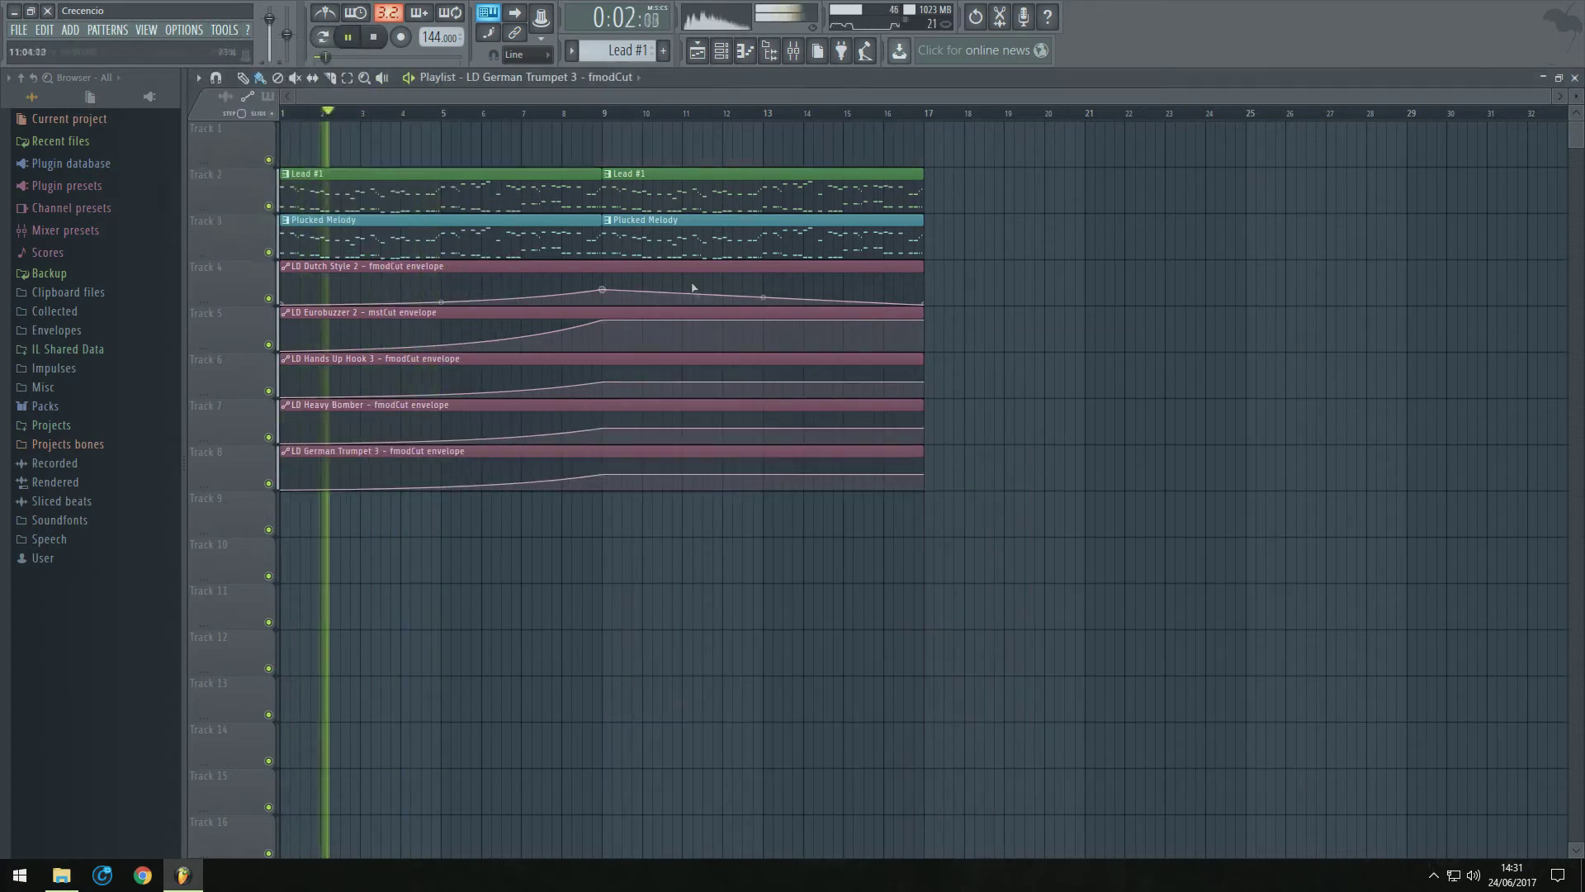
pyautogui.rightClick(923, 305)
pyautogui.click(1001, 583)
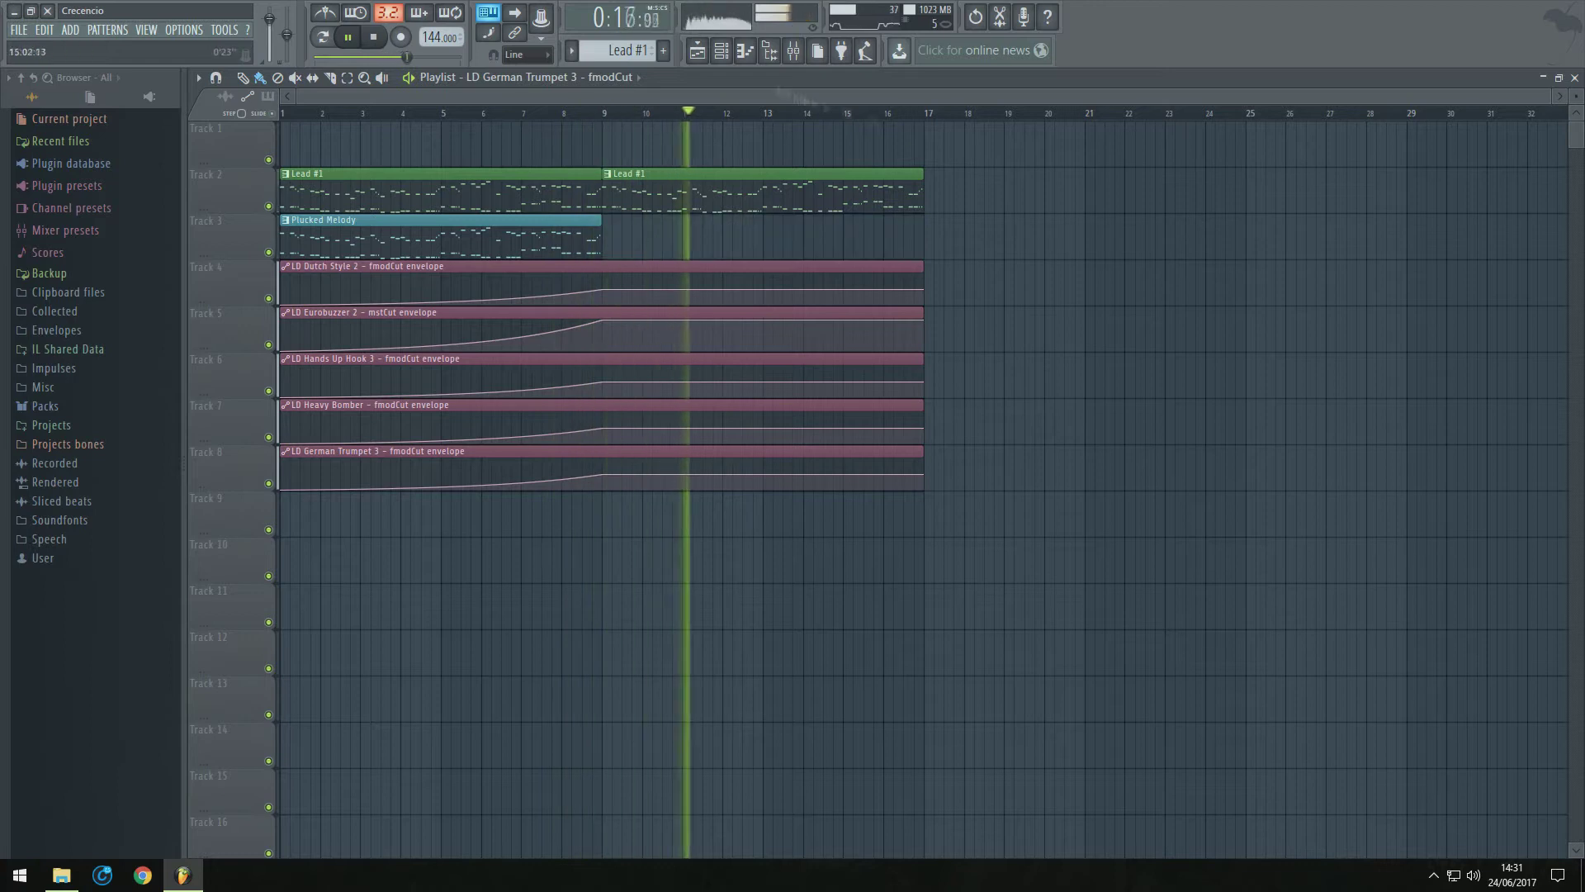
# Load FabFilter Pro-Q 2 on the Lead Melody insert and dip its highs, including a bell at about 12.5 kHz and -2.2 dB
pyautogui.press('F9')
pyautogui.click(1434, 129)
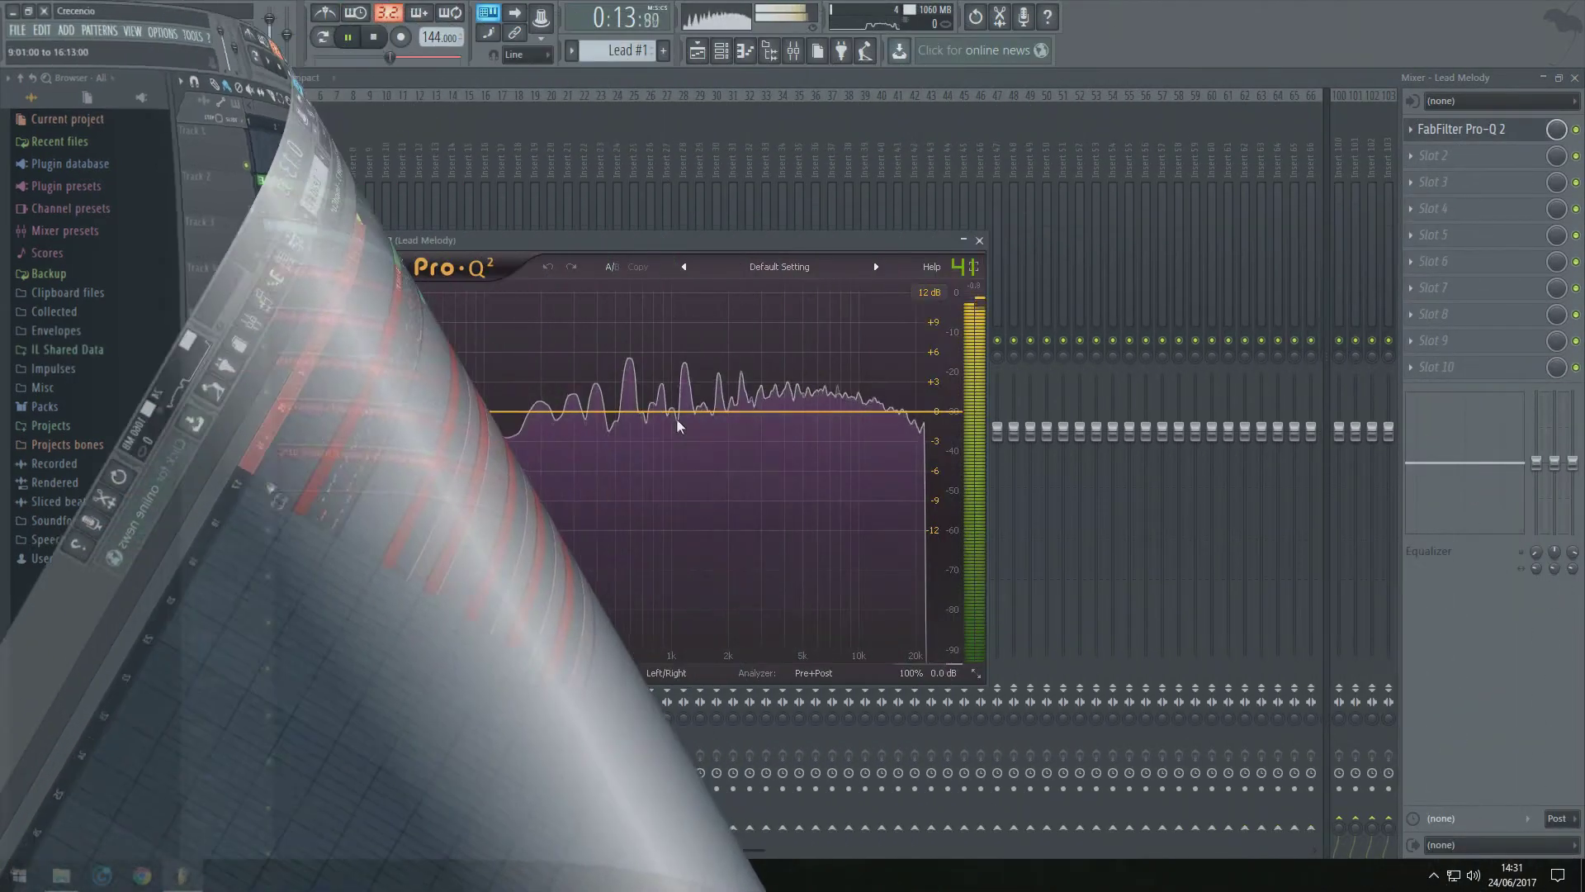
pyautogui.moveTo(671, 411); pyautogui.dragTo(880, 449)
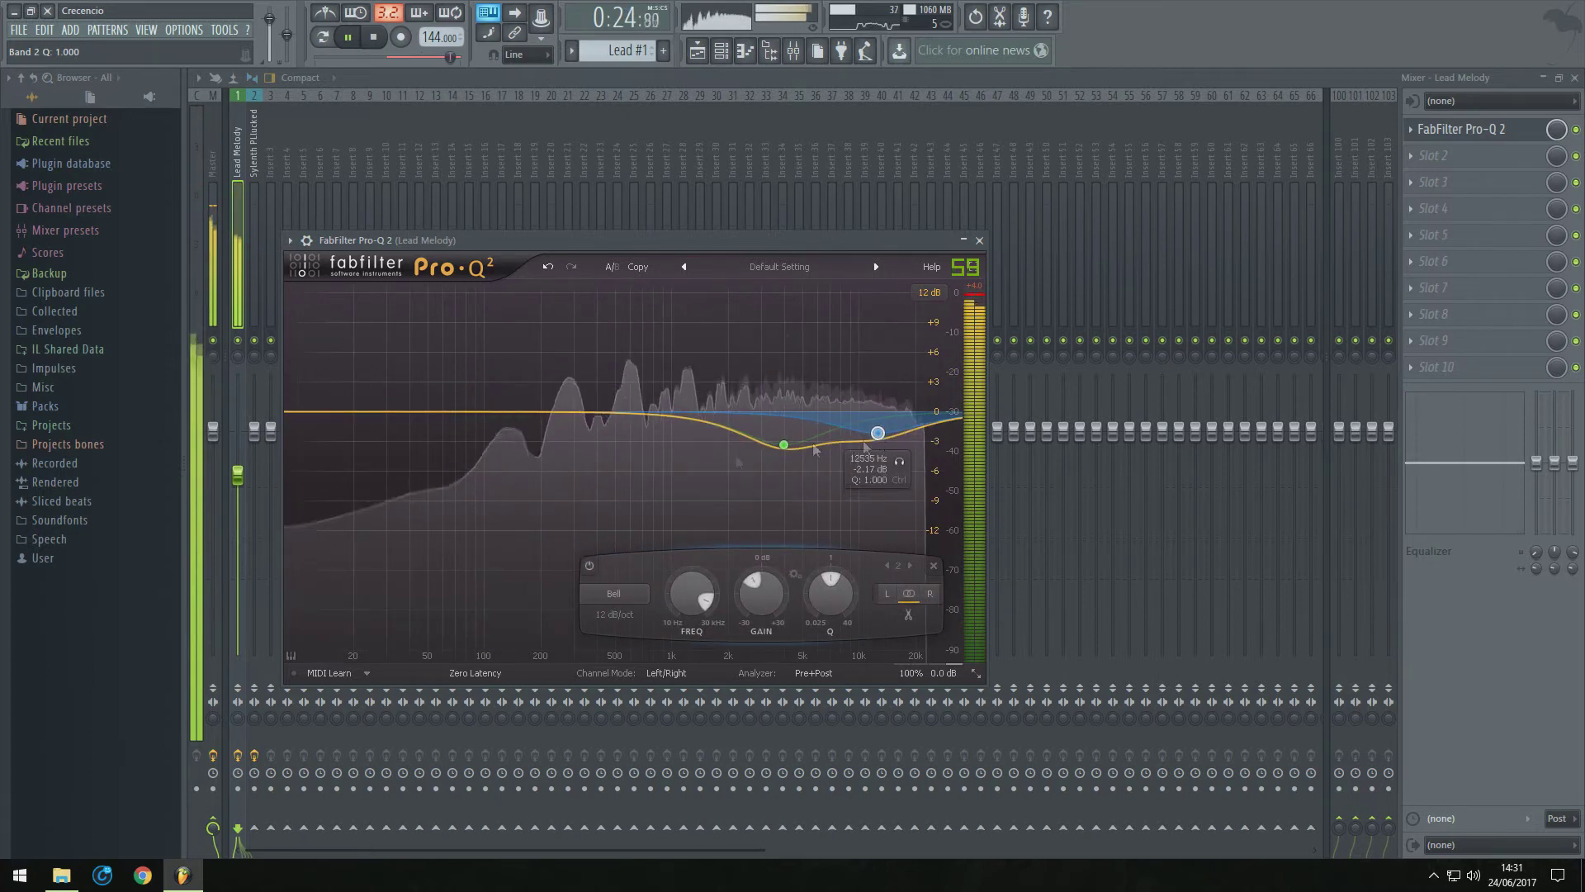
pyautogui.moveTo(451, 413)
pyautogui.mouseDown()
pyautogui.moveTo(450, 369)
pyautogui.moveTo(484, 368)
pyautogui.moveTo(480, 406)
pyautogui.mouseUp()
pyautogui.rightClick(481, 406)
pyautogui.click(515, 515)
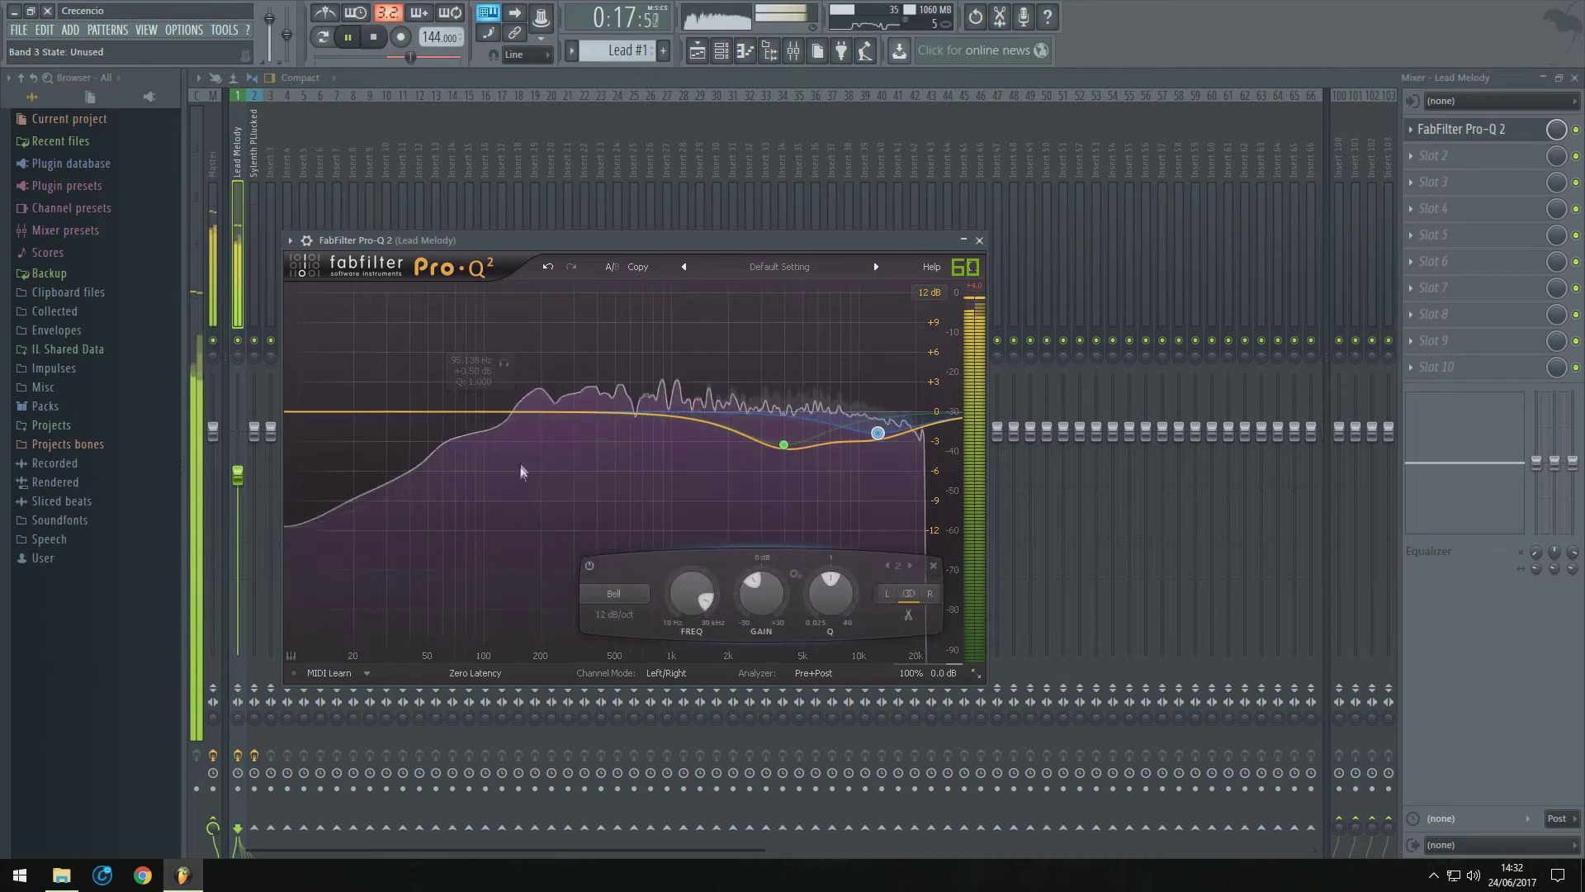
# Try a Low Cut band at about 11 Hz with a Q of about 0.08, plus a small low-frequency bell boost
pyautogui.moveTo(336, 430); pyautogui.dragTo(315, 478)
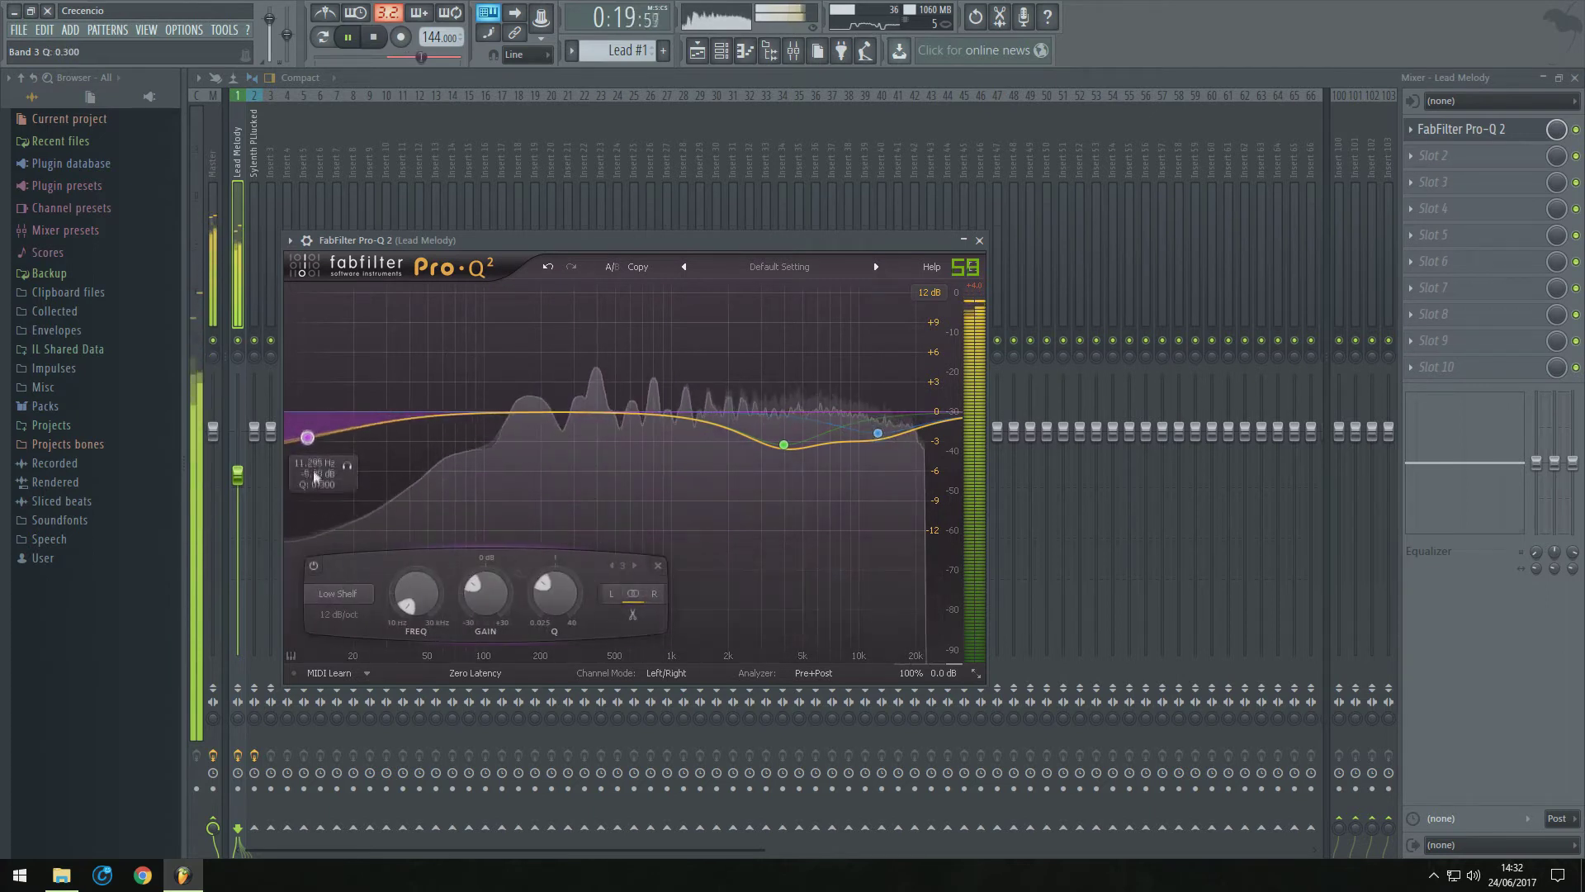
pyautogui.moveTo(310, 536); pyautogui.dragTo(317, 711)
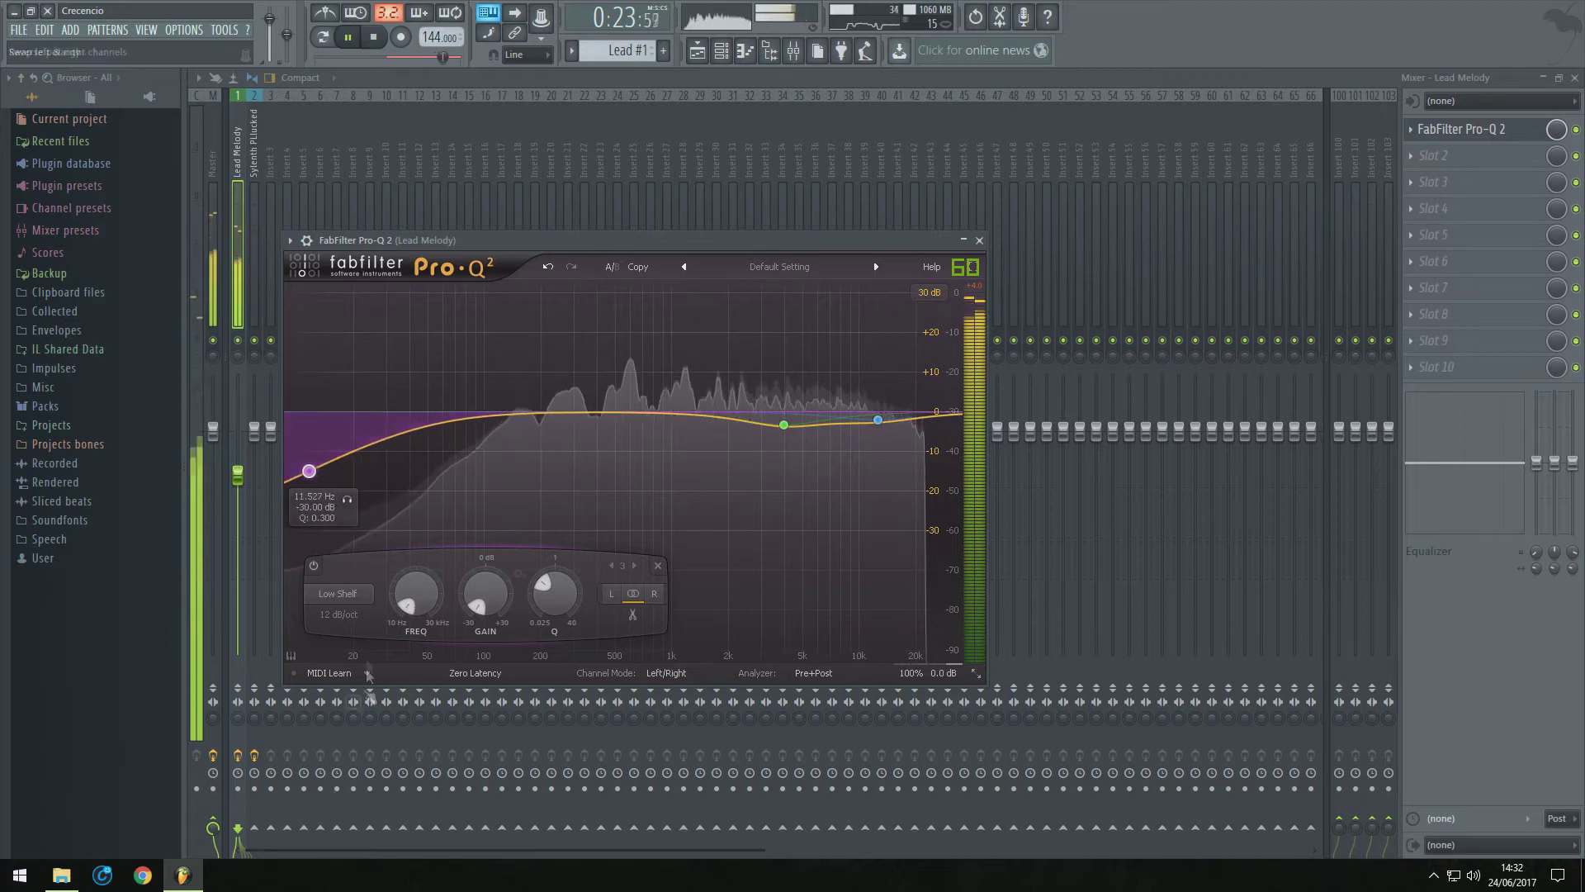
pyautogui.click(338, 593)
pyautogui.click(364, 652)
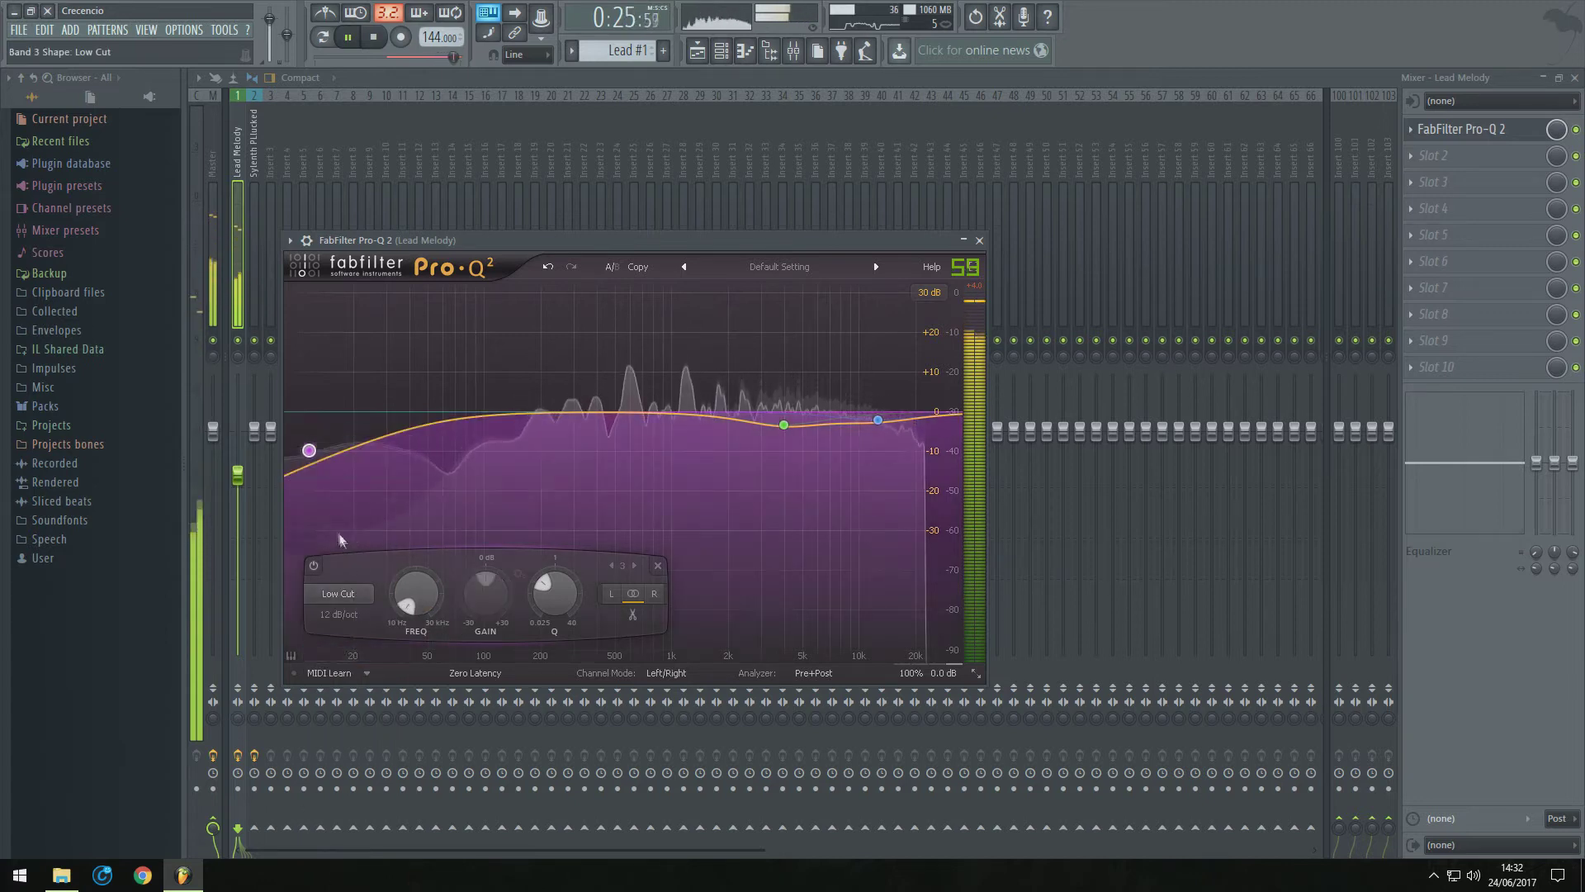
pyautogui.moveTo(309, 455); pyautogui.dragTo(306, 492)
pyautogui.moveTo(532, 423)
pyautogui.mouseDown()
pyautogui.moveTo(523, 376)
pyautogui.moveTo(532, 398)
pyautogui.mouseUp()
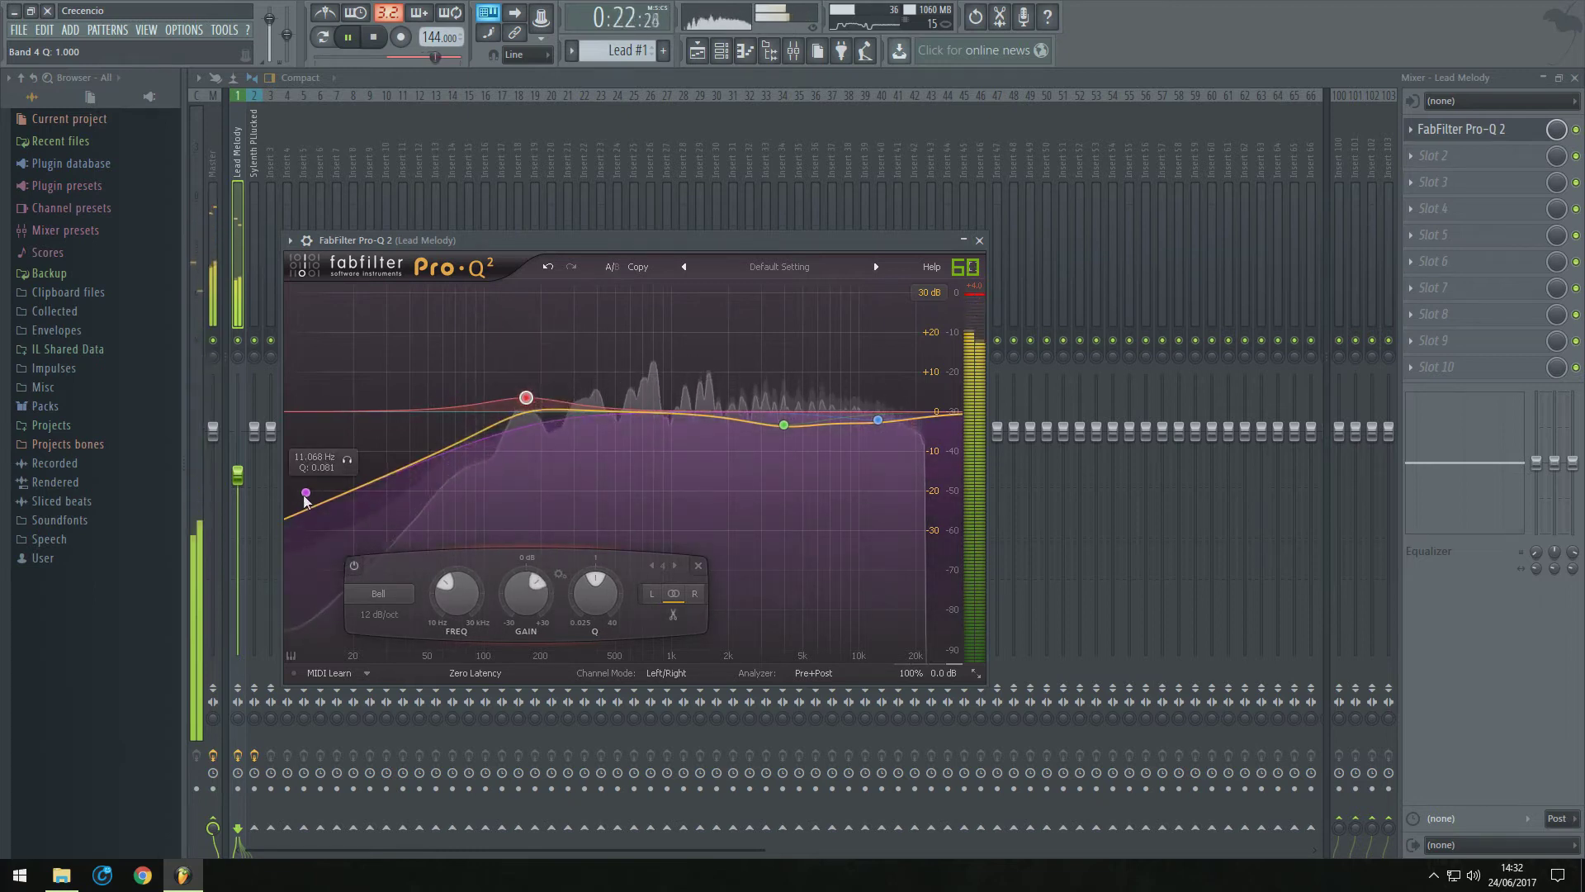
# Delete the low cut and low-frequency boost bands from the lead's equalizer and close its window
pyautogui.rightClick(306, 492)
pyautogui.click(347, 601)
pyautogui.rightClick(525, 399)
pyautogui.click(566, 508)
pyautogui.click(979, 240)
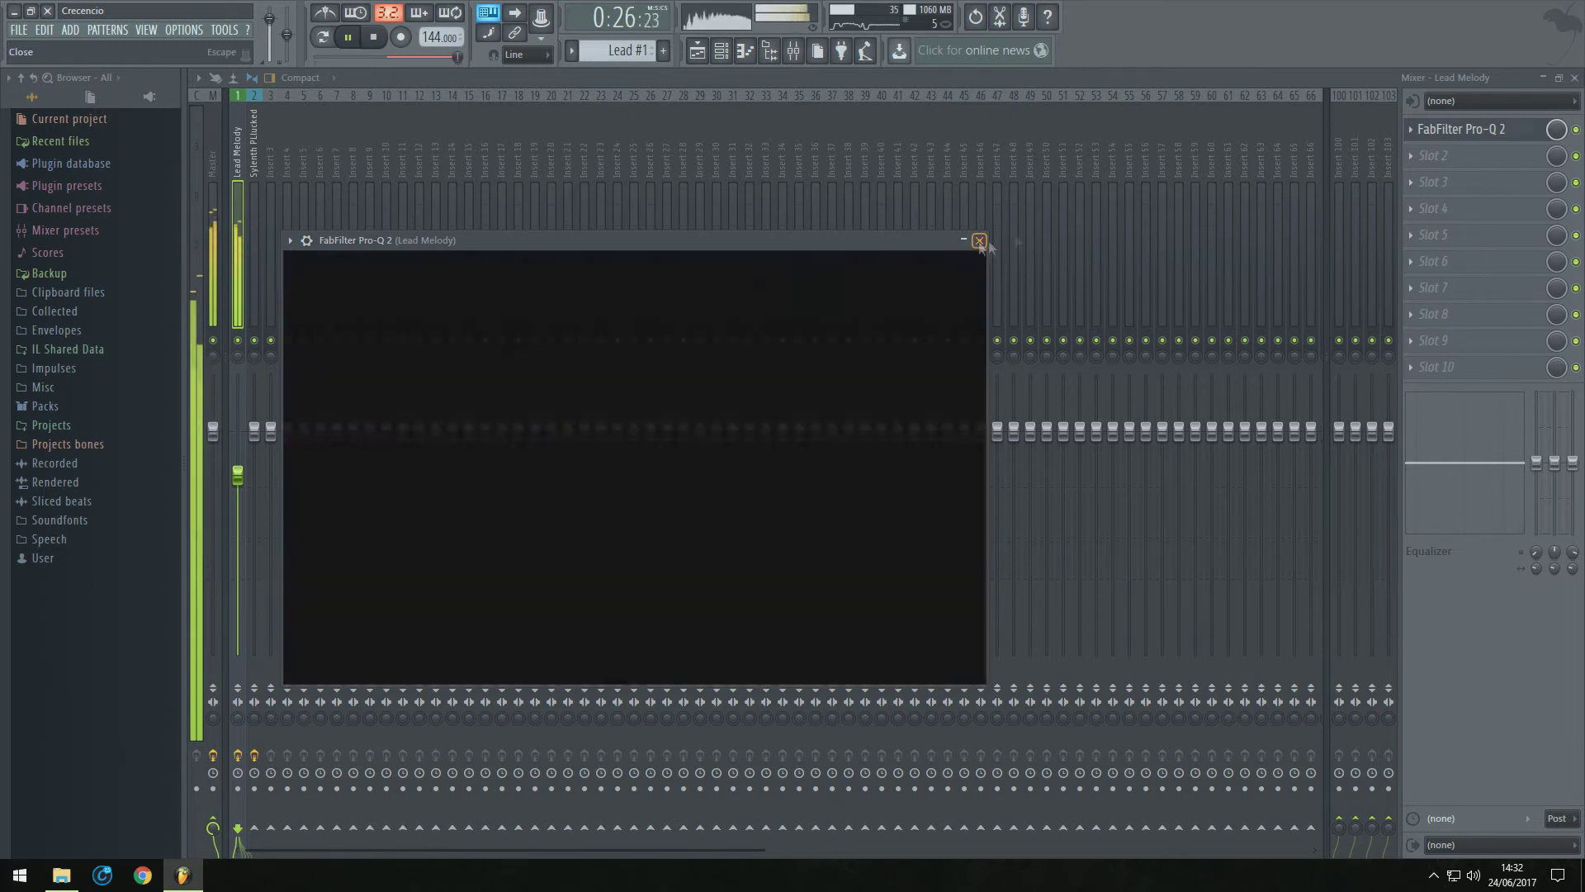
# Load FabFilter Pro-Q 2 in slot 3 of the Sylenth PLucked insert and play the Plucked Melody pattern alone
pyautogui.click(218, 147)
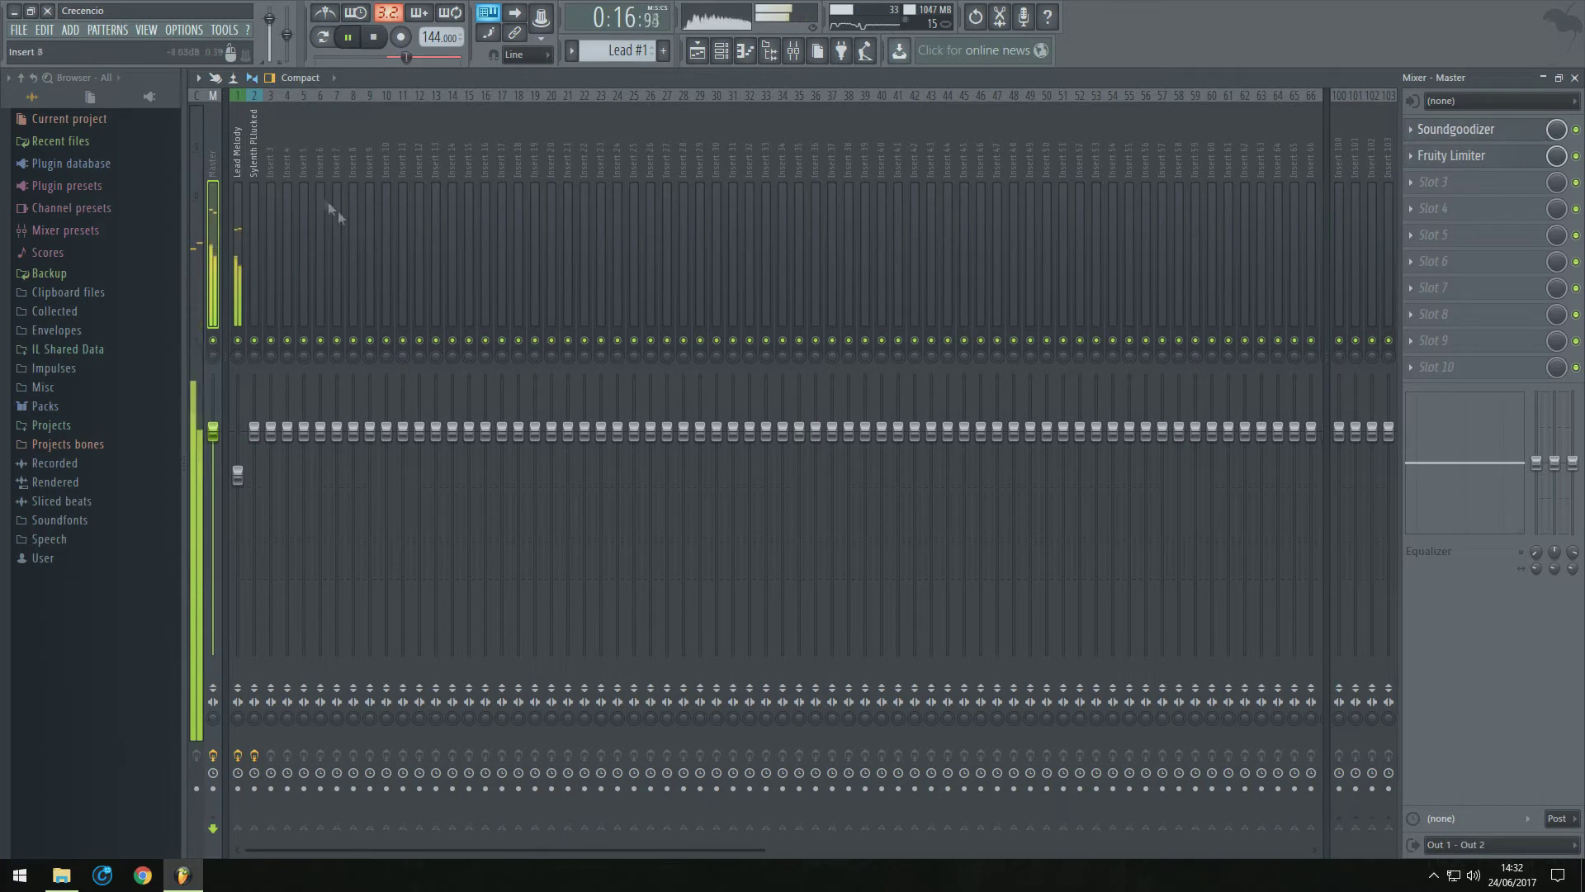
pyautogui.click(239, 157)
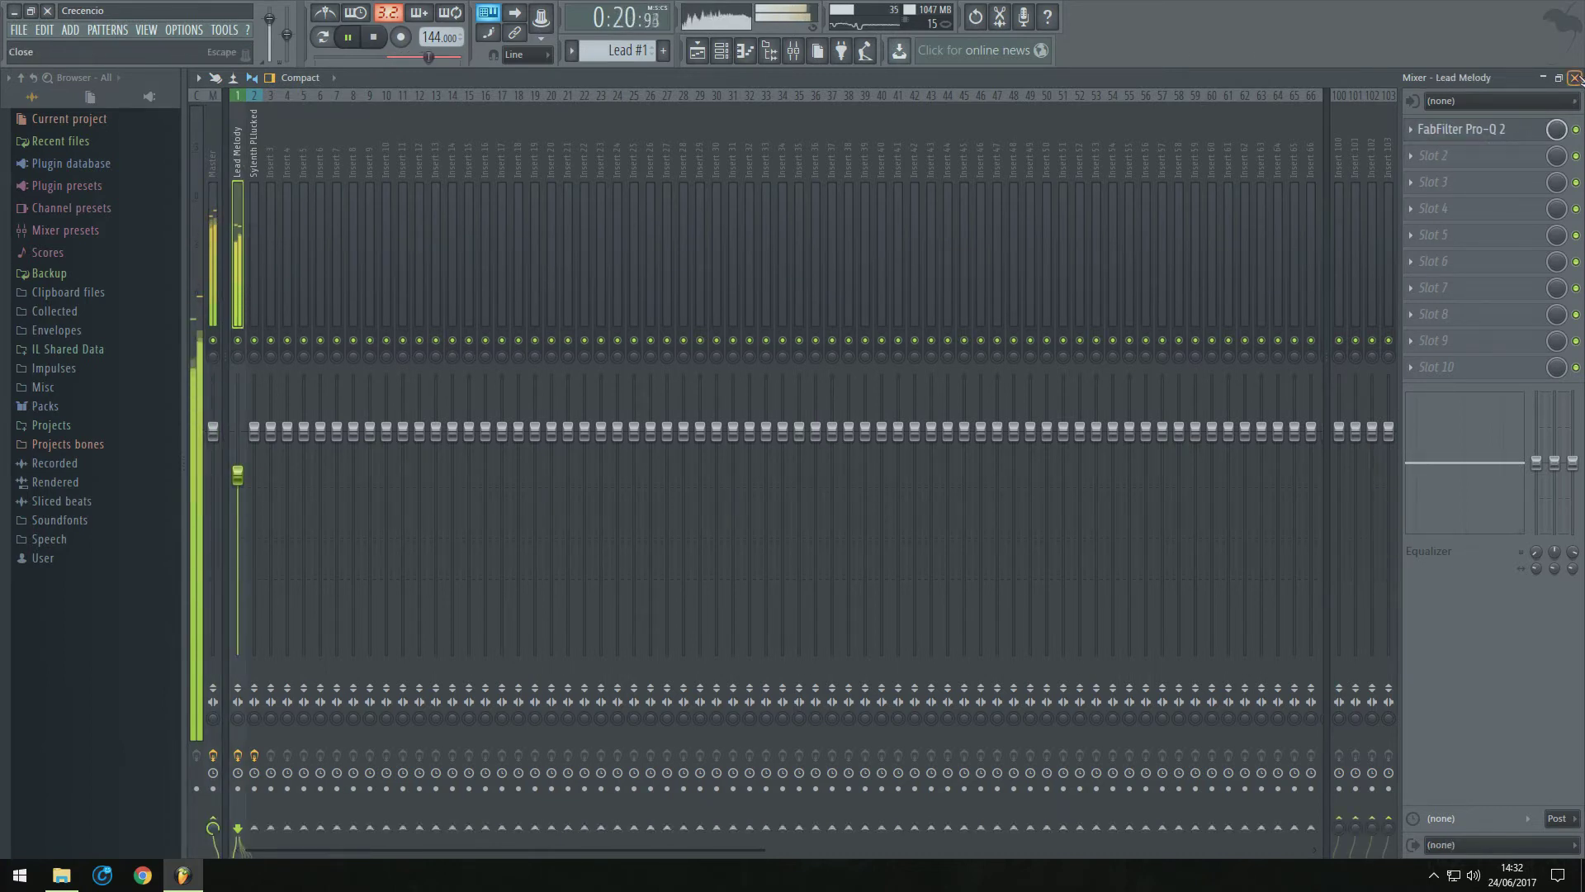
pyautogui.click(256, 145)
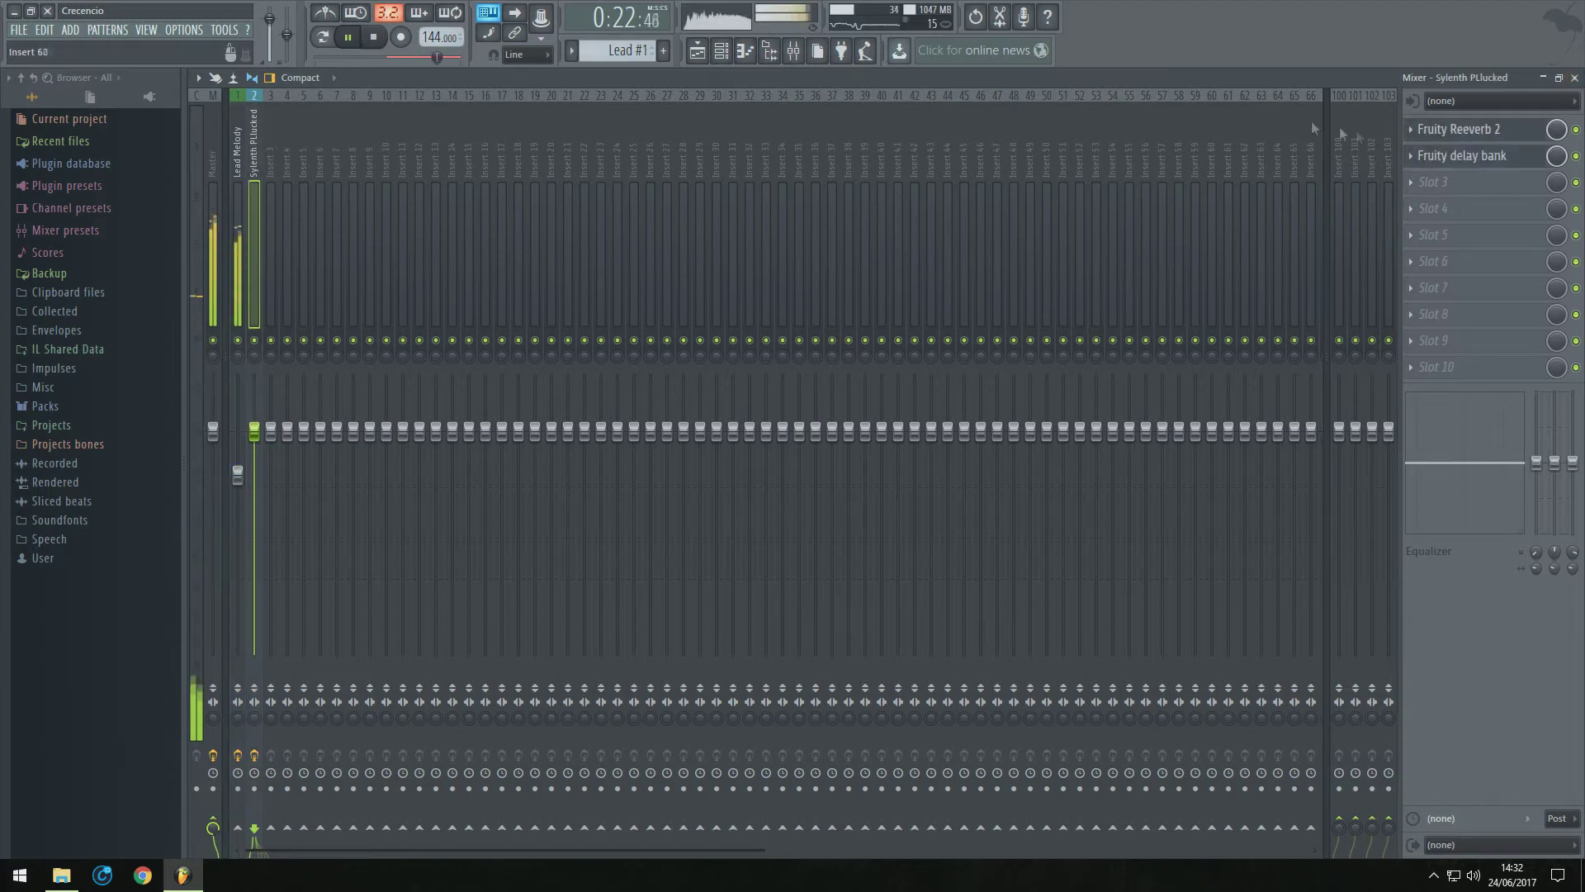
pyautogui.click(1463, 156)
pyautogui.click(1466, 180)
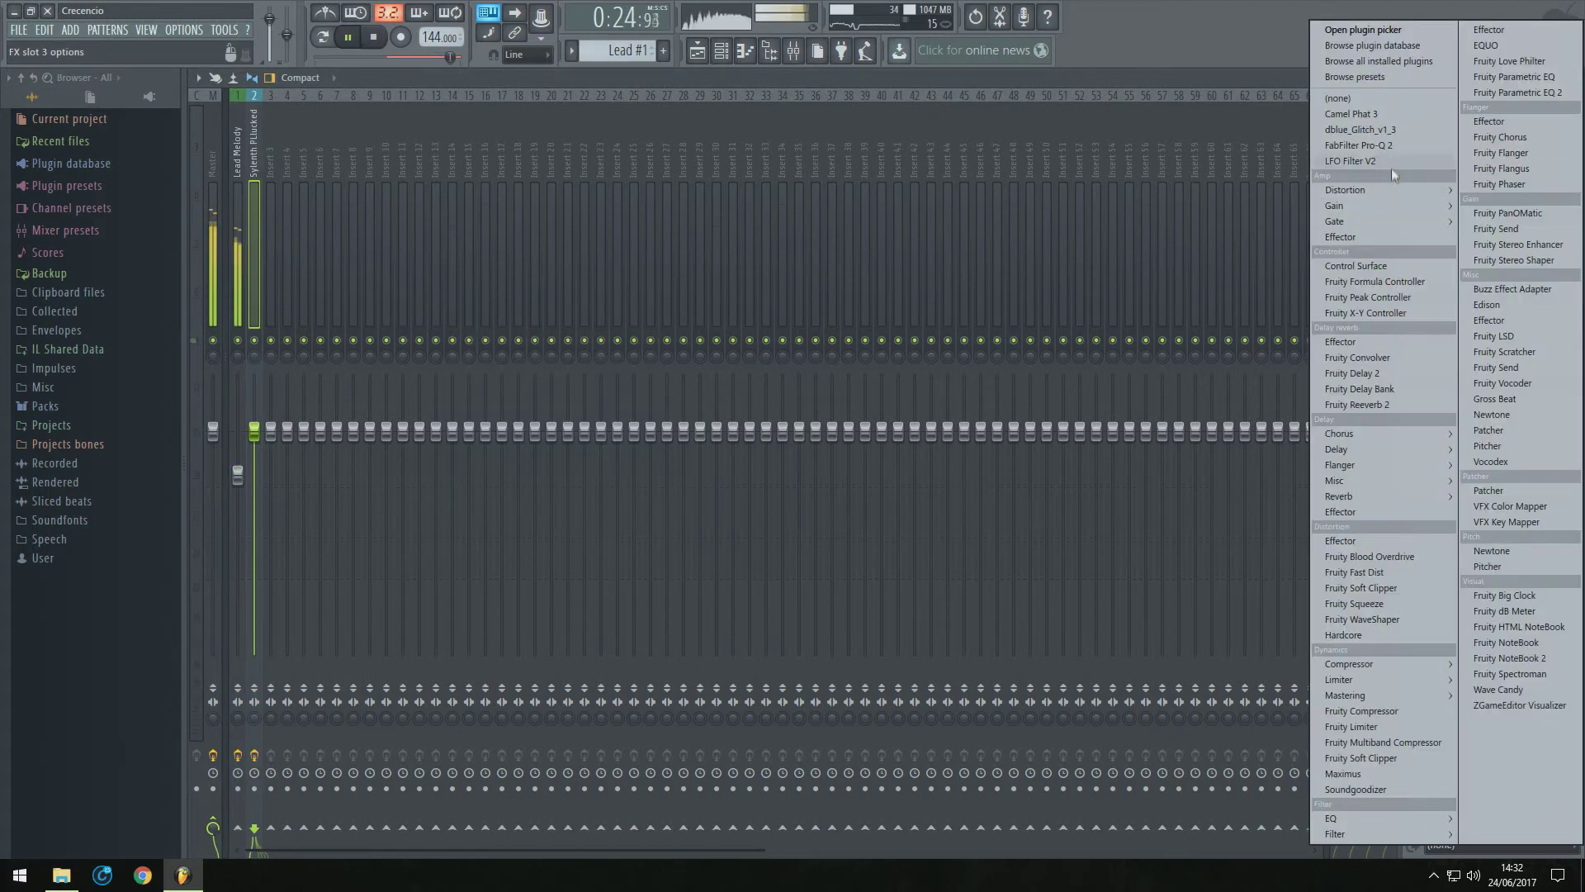
pyautogui.click(1370, 146)
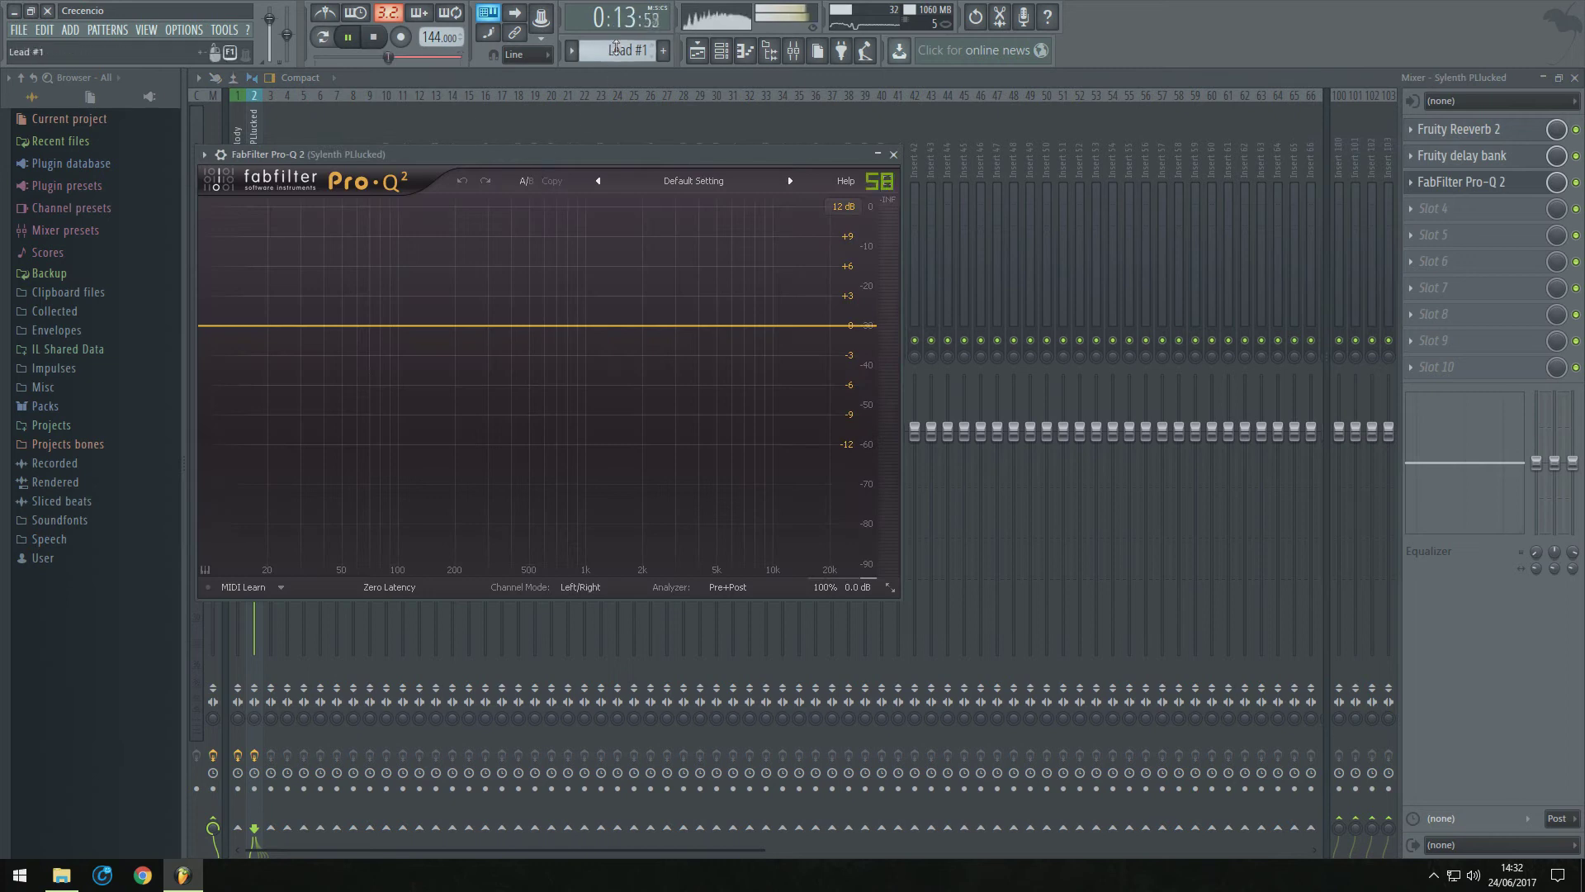
pyautogui.click(340, 39)
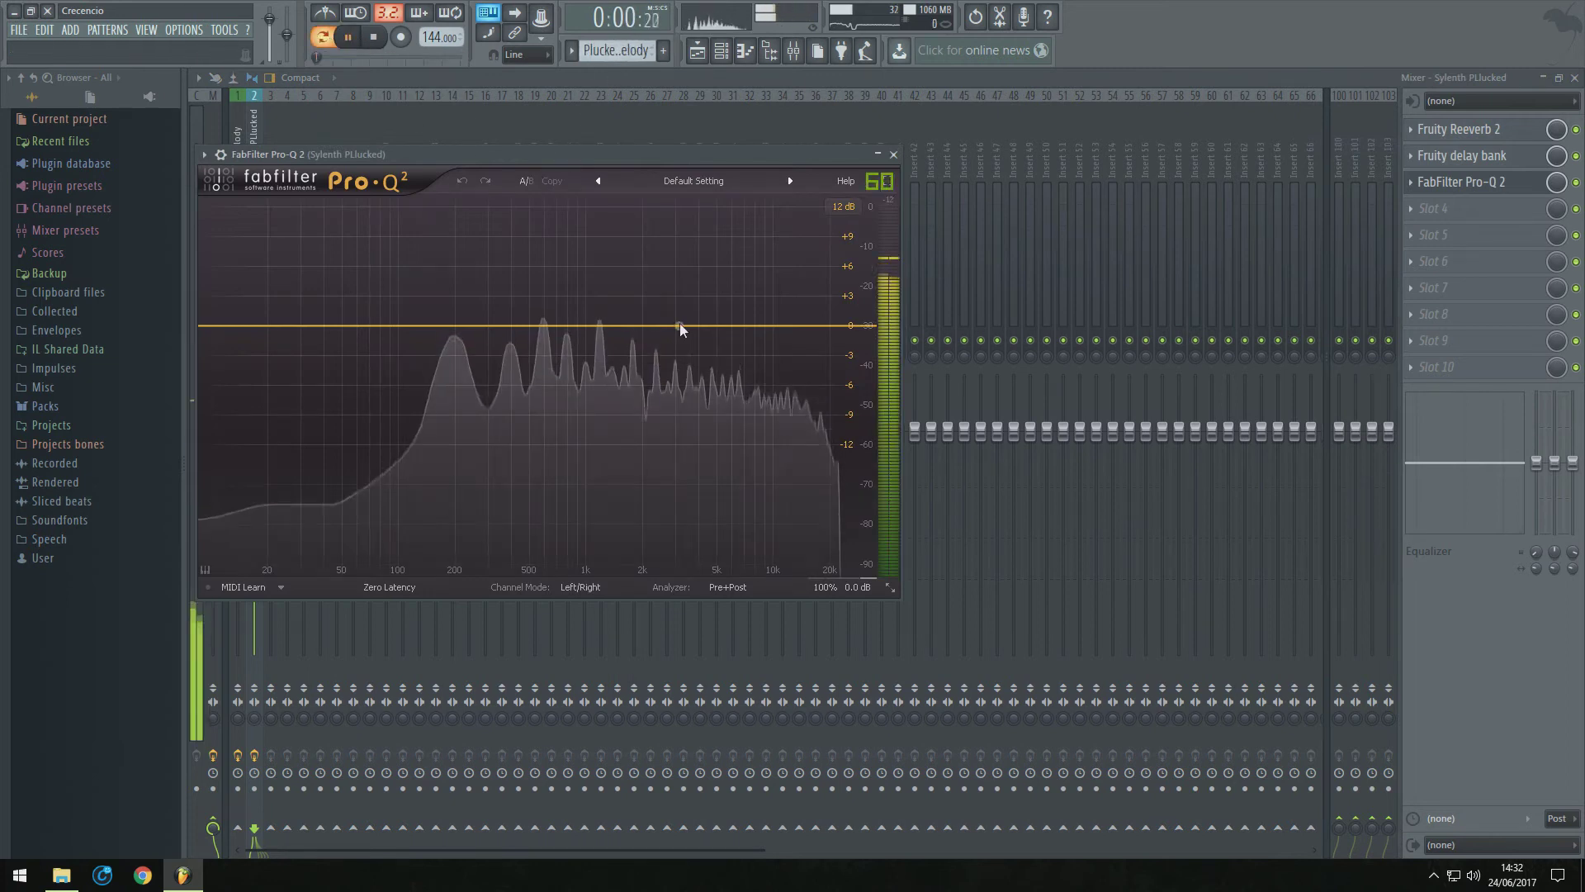
# Dip the pluck with a bell at about 5.7 kHz and -1.75 dB, and add a Low Cut at about 16 Hz with Q about 0.32
pyautogui.moveTo(689, 328); pyautogui.dragTo(734, 207)
pyautogui.moveTo(716, 6); pyautogui.dragTo(719, 333)
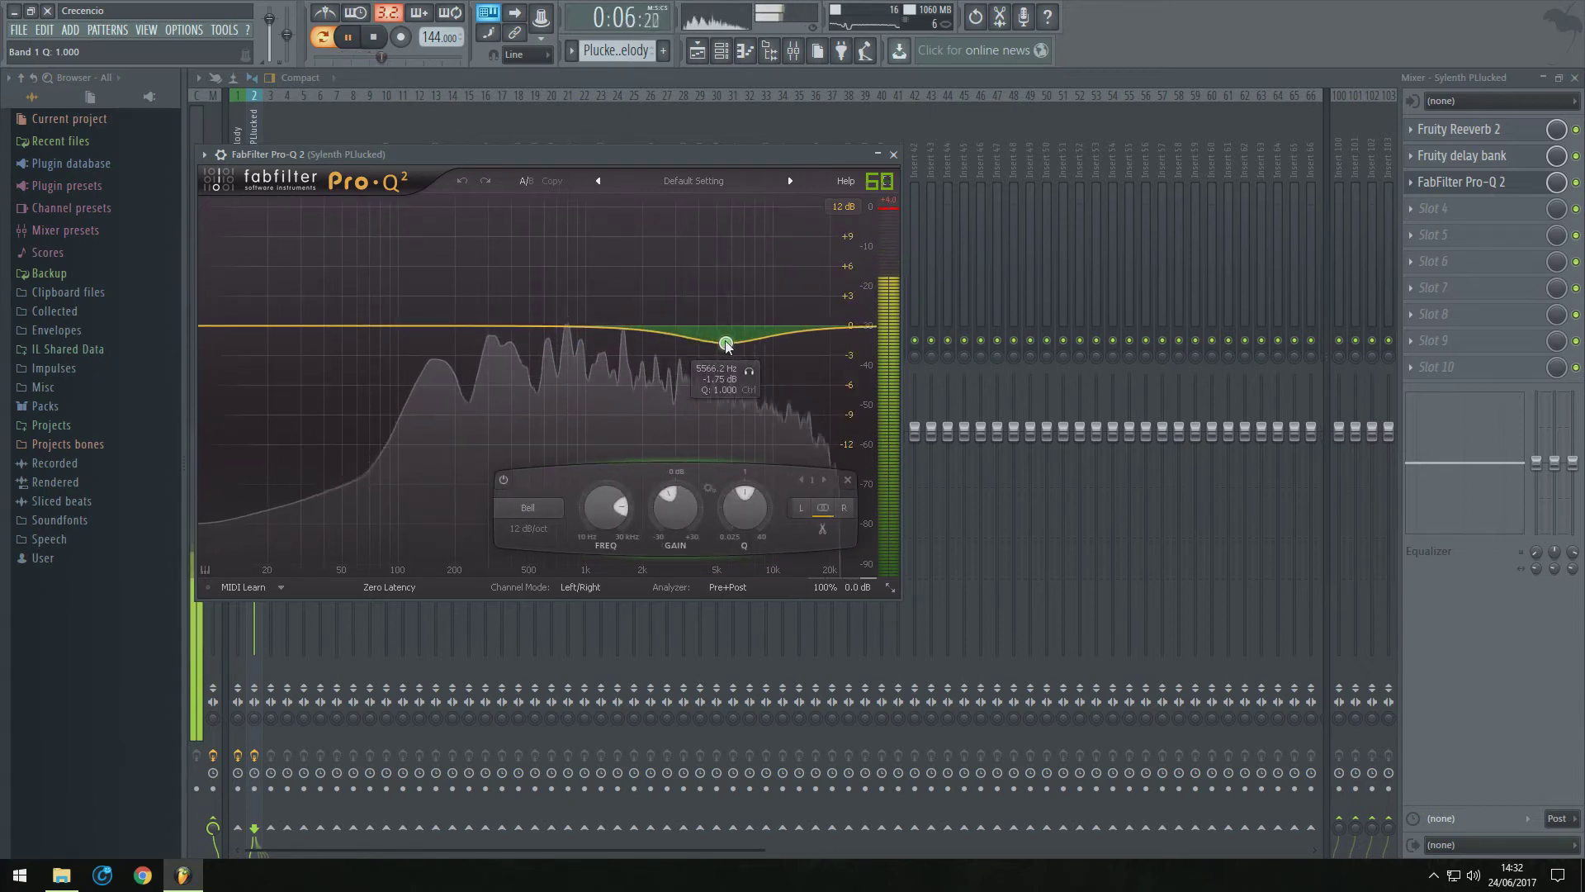
pyautogui.moveTo(353, 326); pyautogui.dragTo(331, 338)
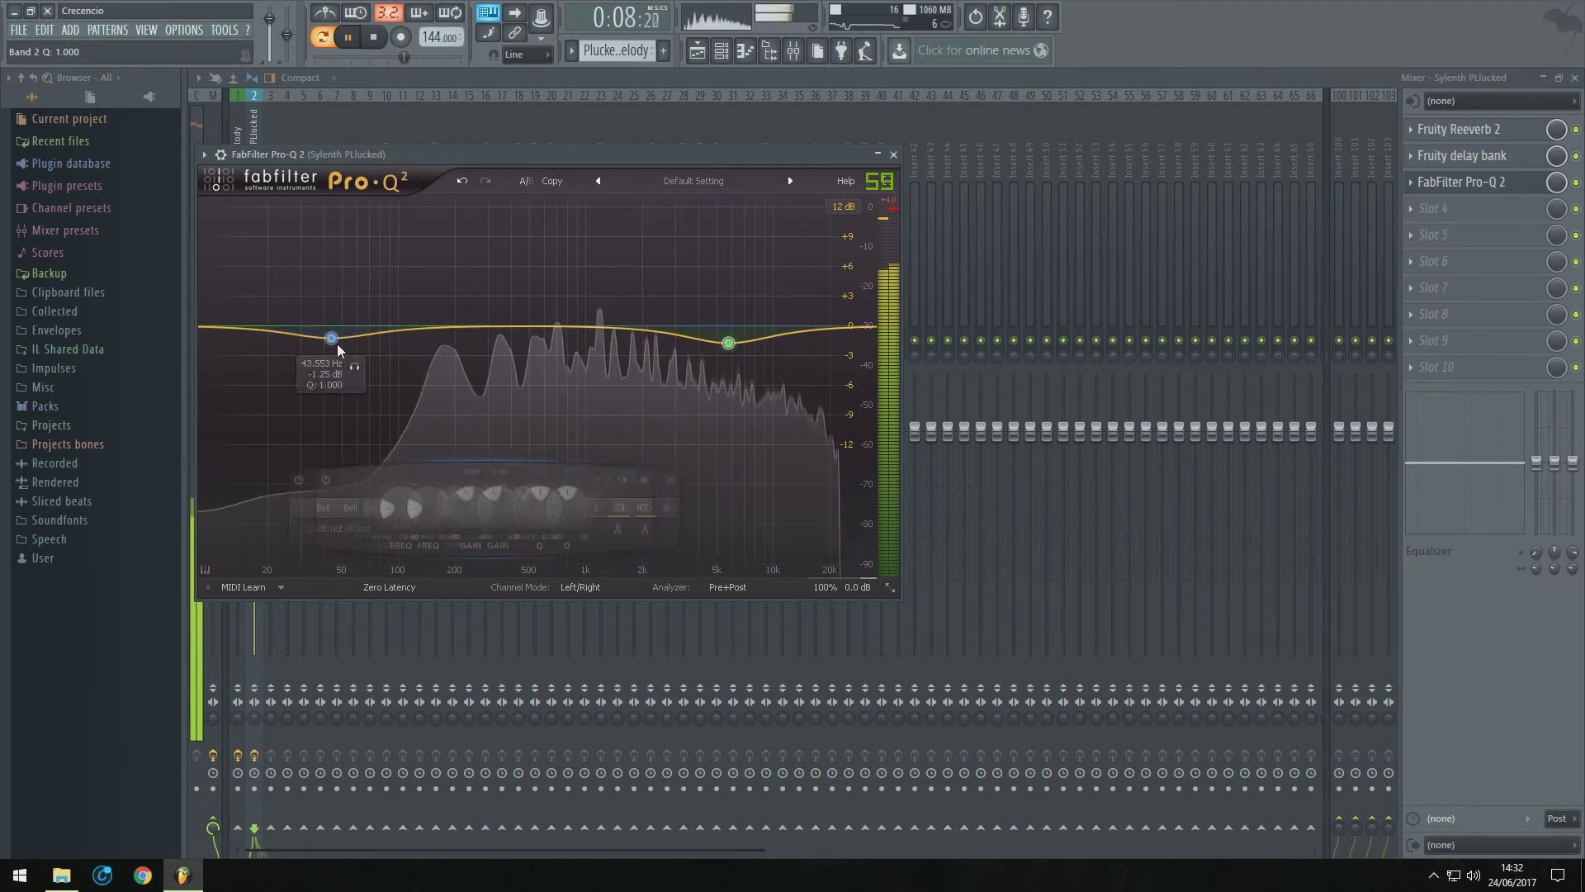
pyautogui.click(256, 507)
pyautogui.click(259, 568)
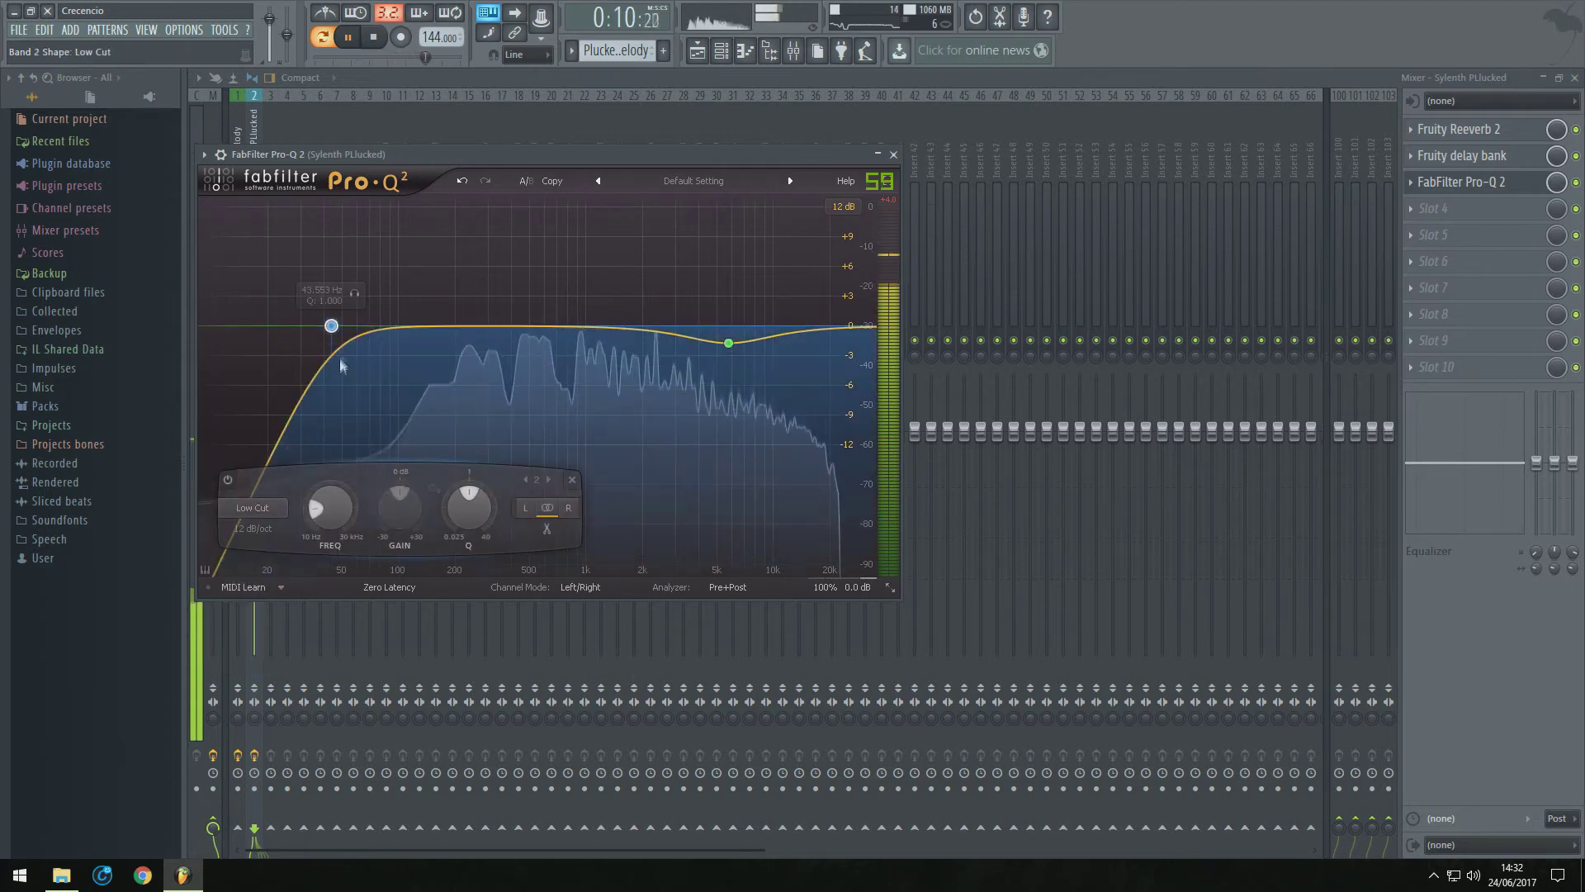
pyautogui.moveTo(332, 328); pyautogui.dragTo(360, 369)
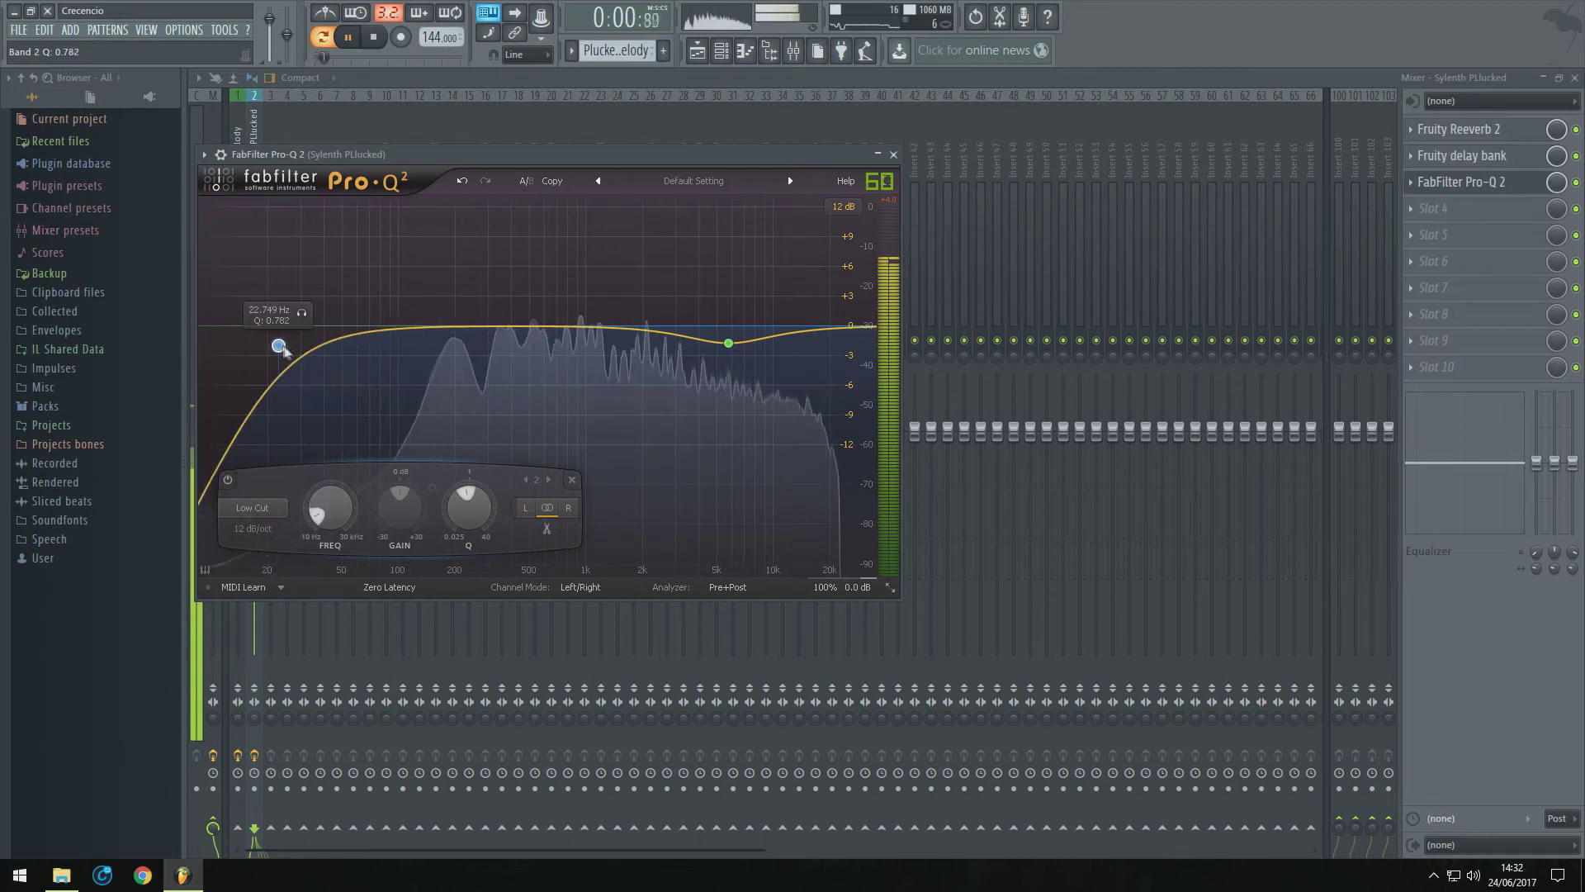
pyautogui.moveTo(469, 506); pyautogui.dragTo(466, 534)
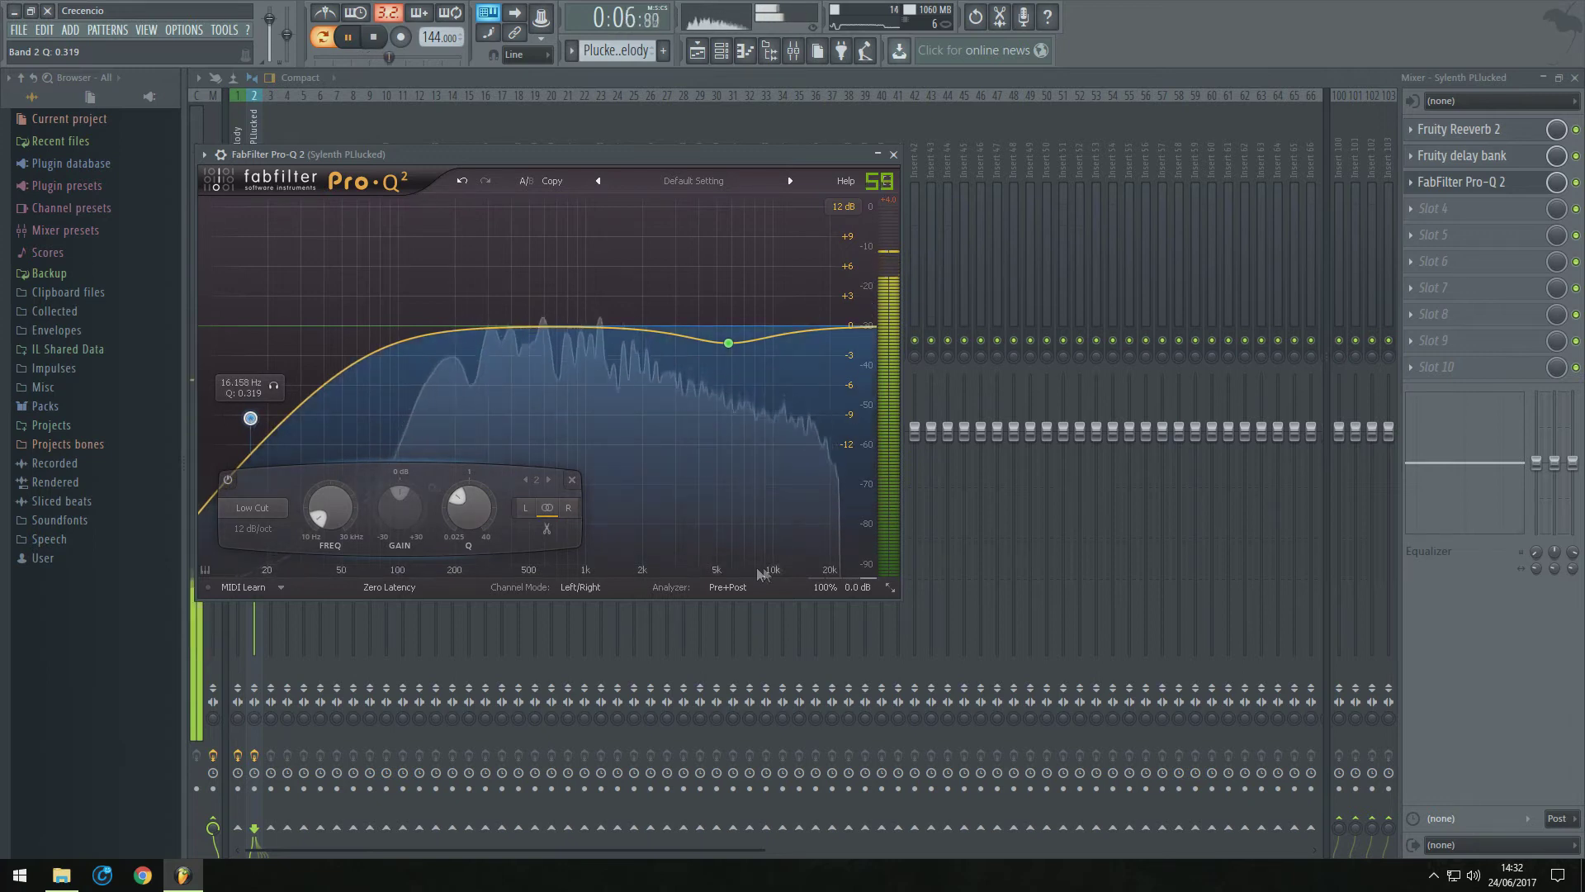
pyautogui.click(893, 154)
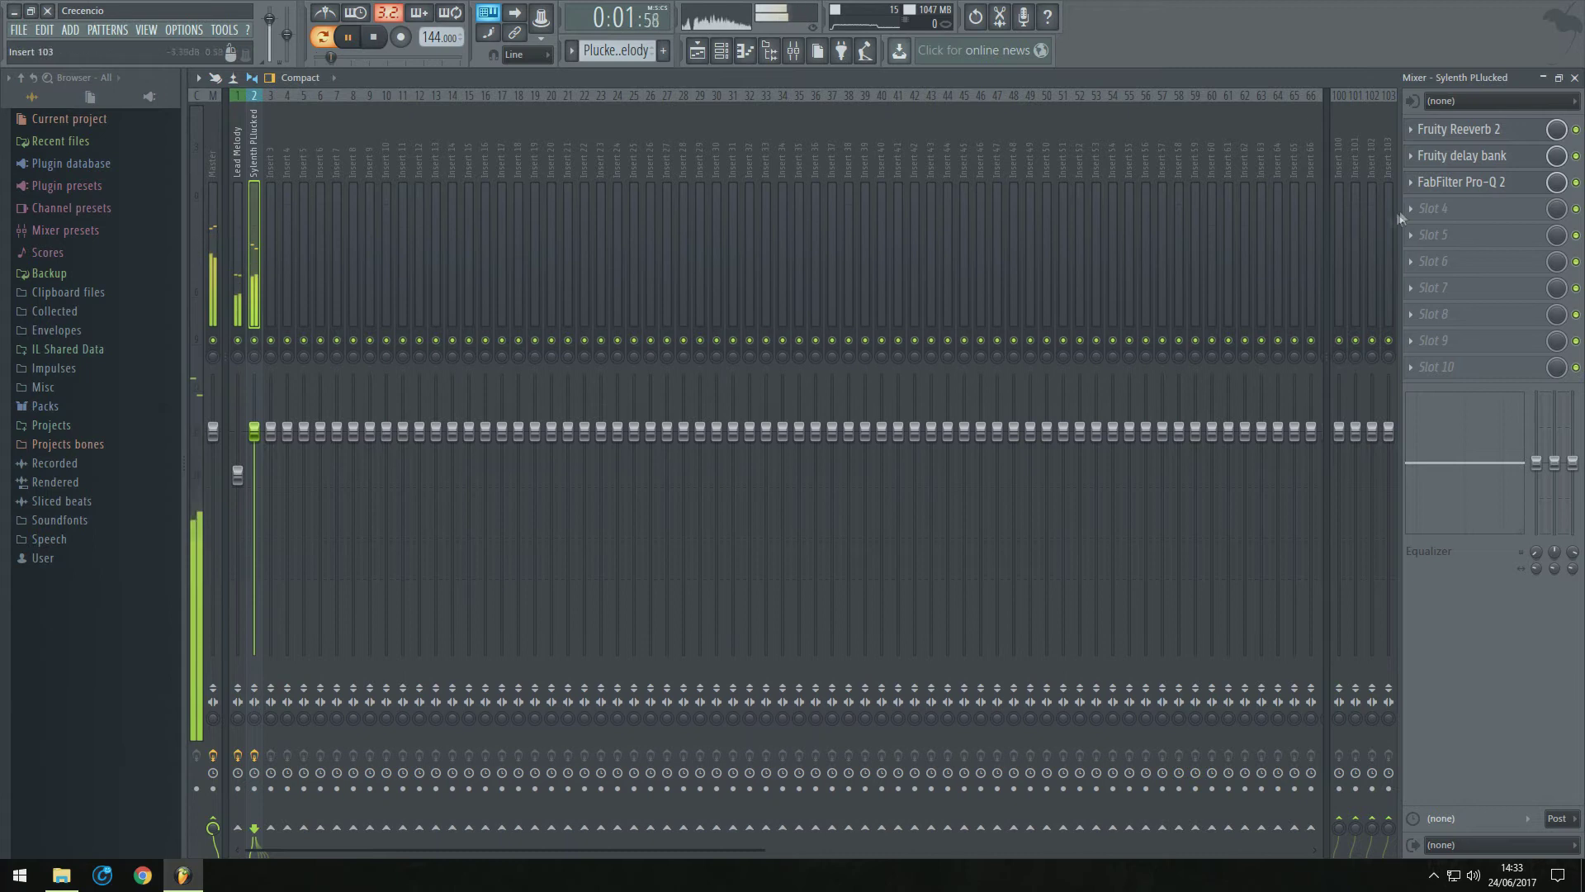
# Reopen the pluck's equalizer, audition the high bell and Low Cut bands in solo, and close its window
pyautogui.click(1459, 181)
pyautogui.click(750, 373)
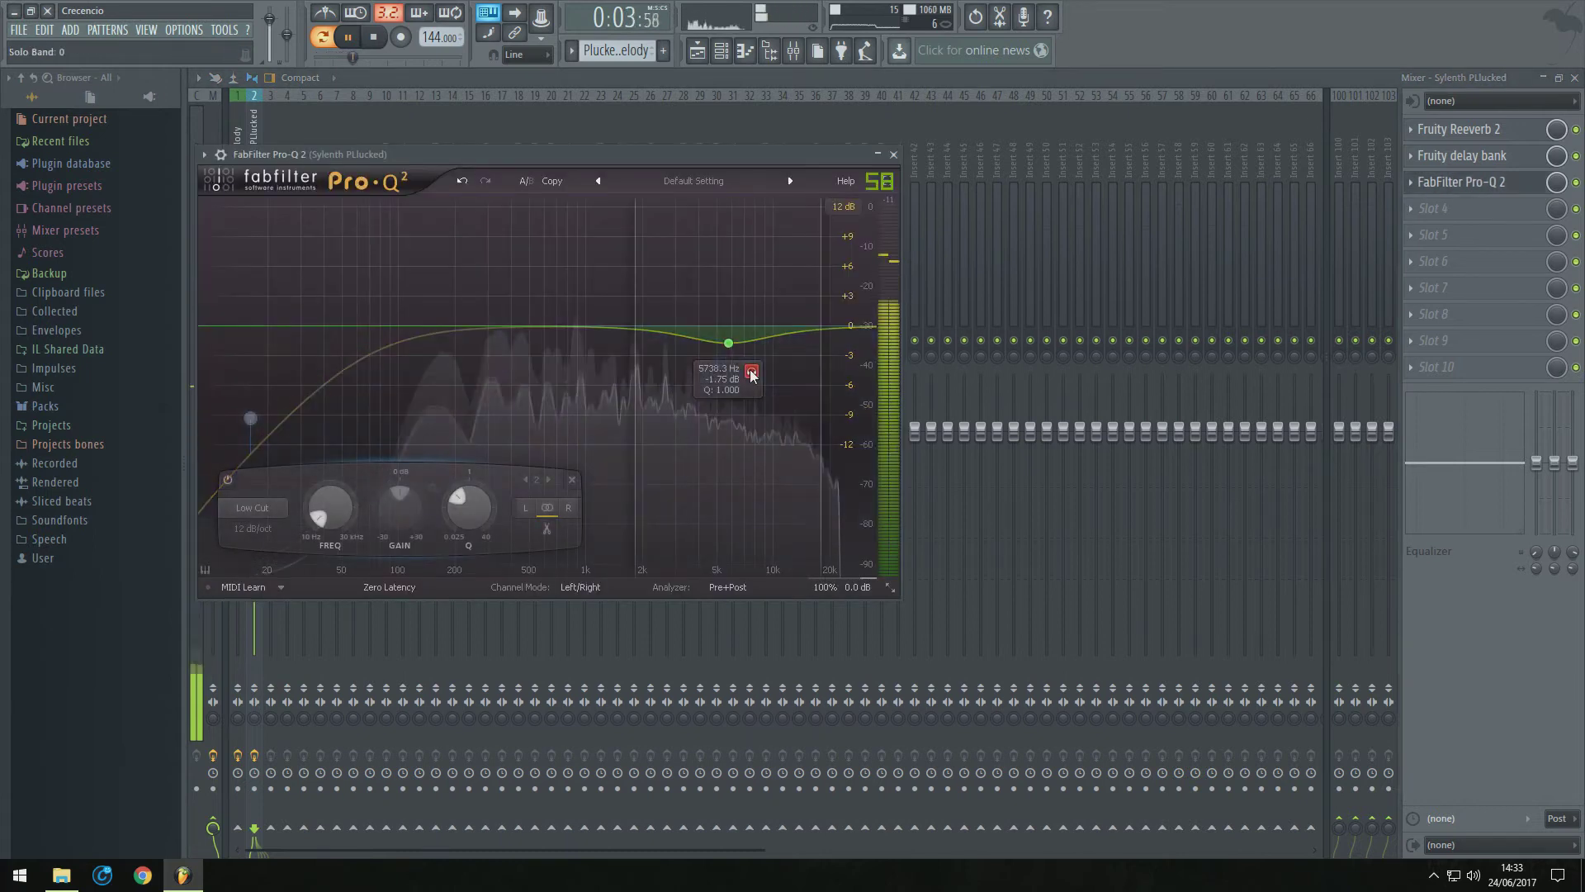
pyautogui.click(750, 373)
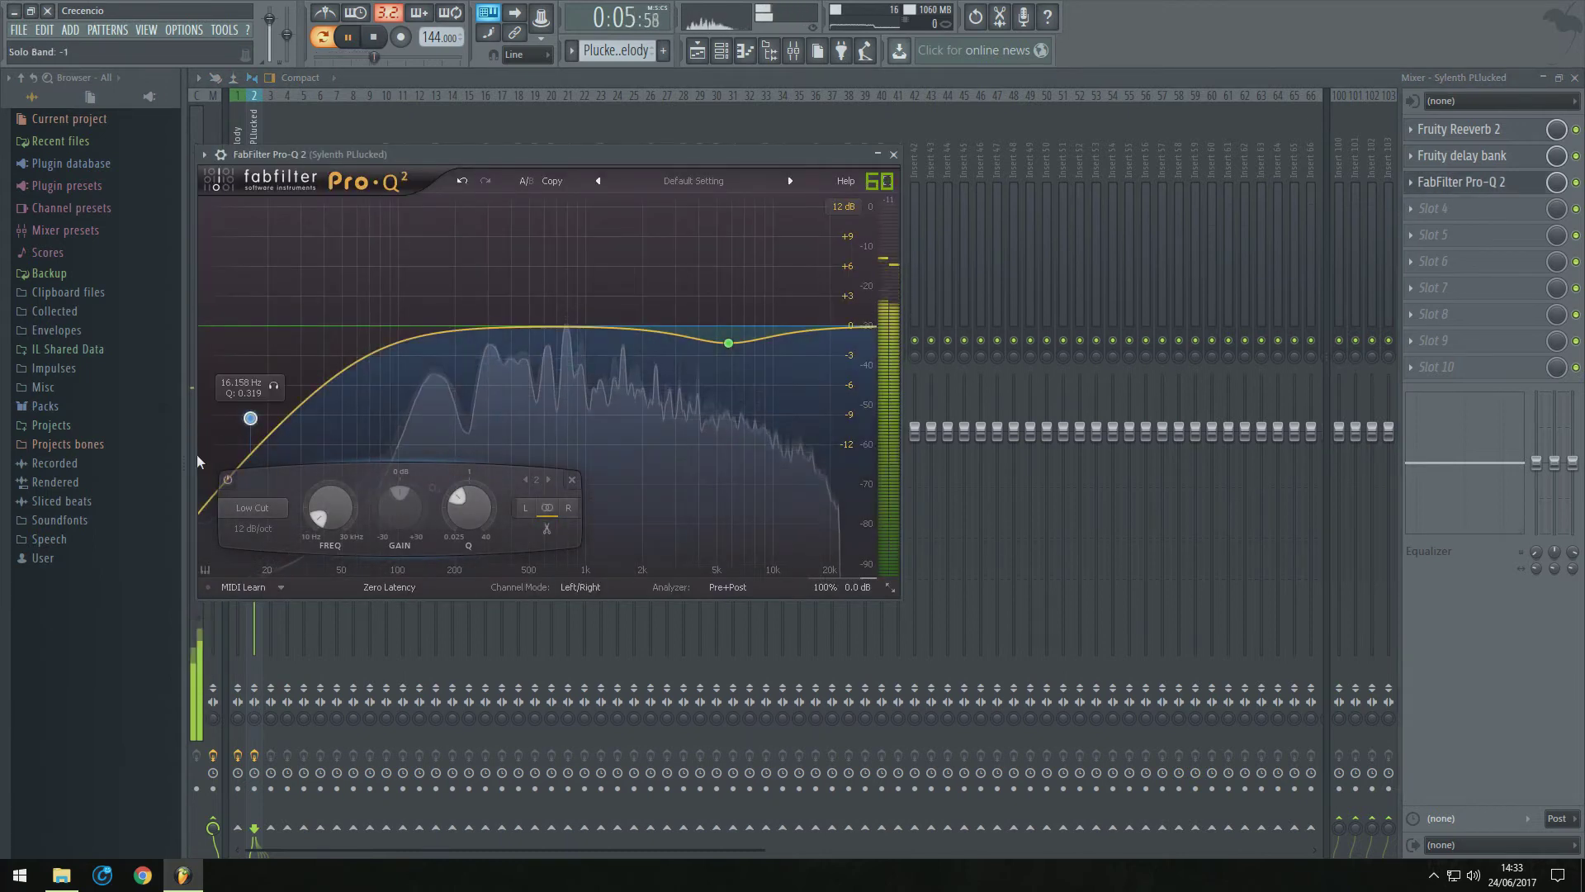
pyautogui.click(273, 387)
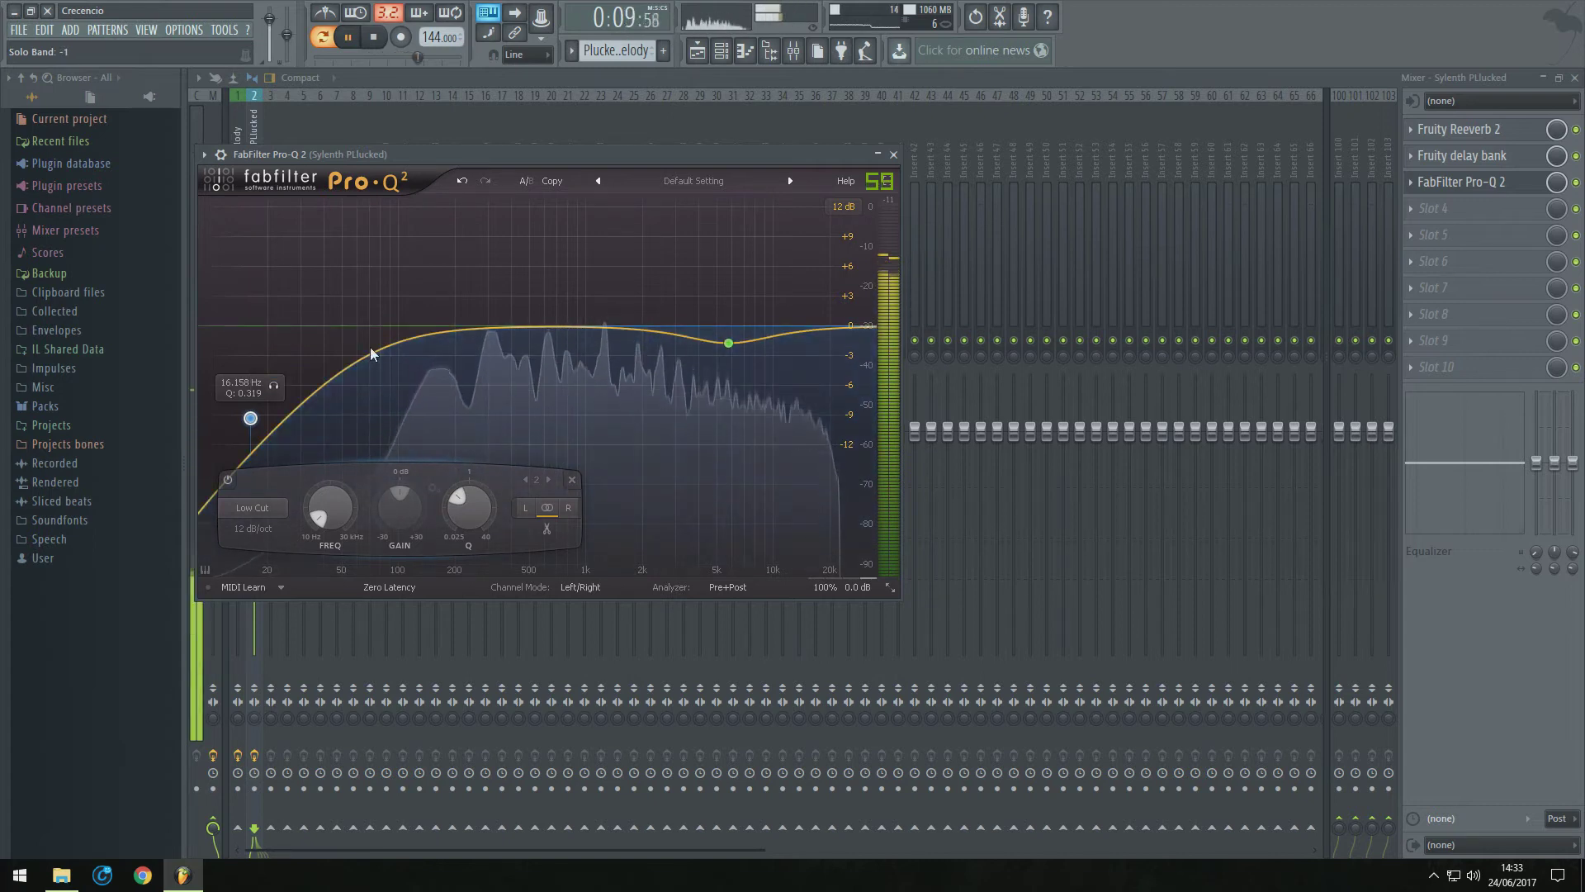
pyautogui.click(893, 154)
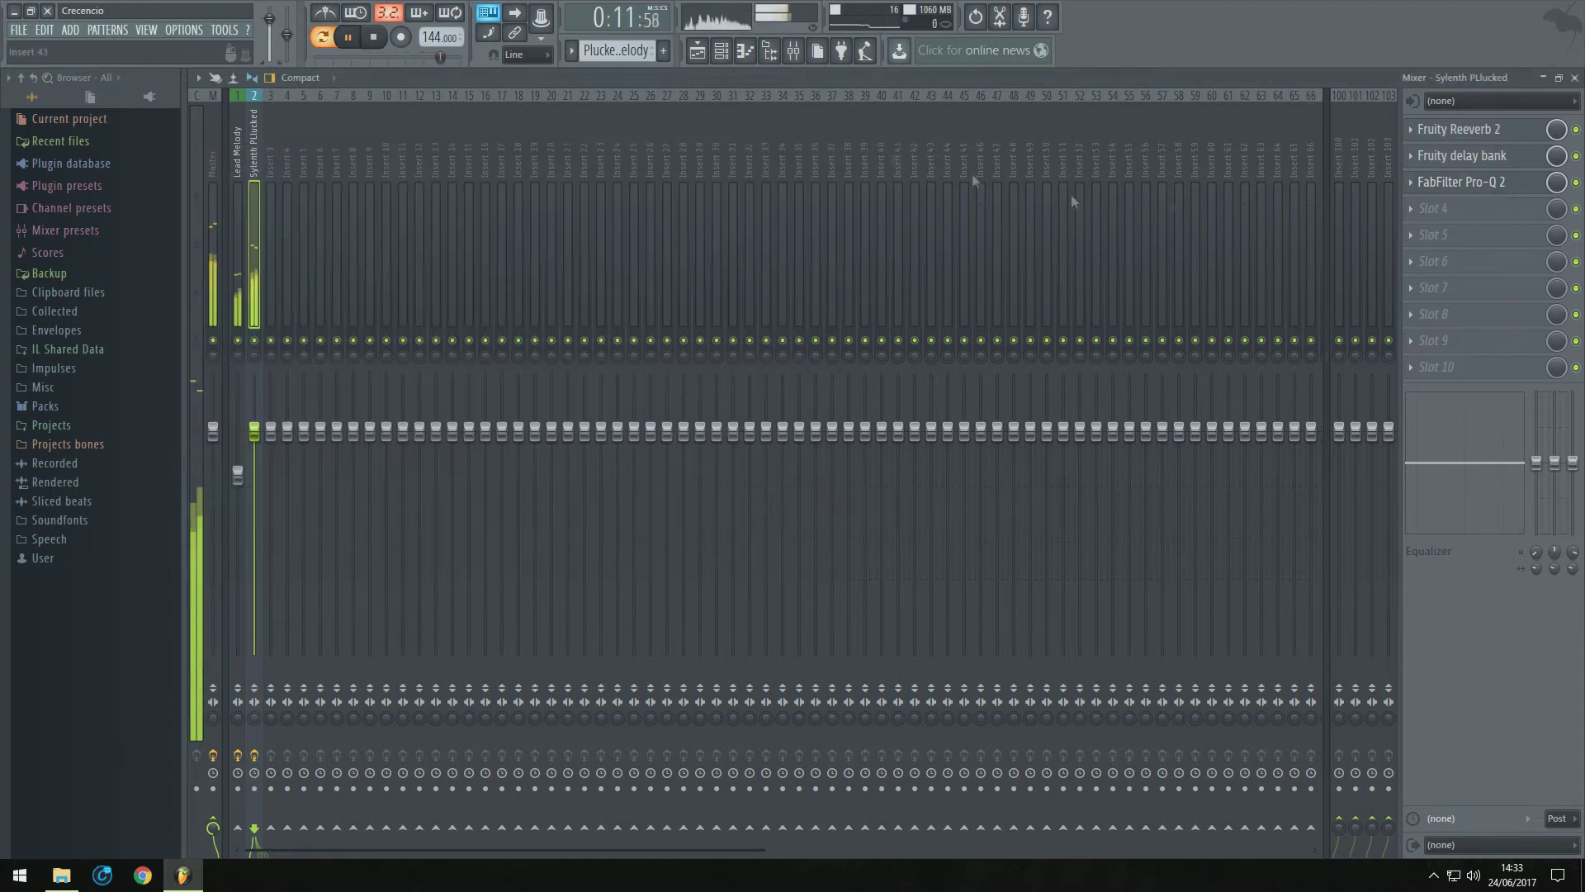
# Open Pattern 1's Layer LD notes in the piano roll and delete everything from bar 5 to bar 9
pyautogui.click(1574, 76)
pyautogui.click(564, 191)
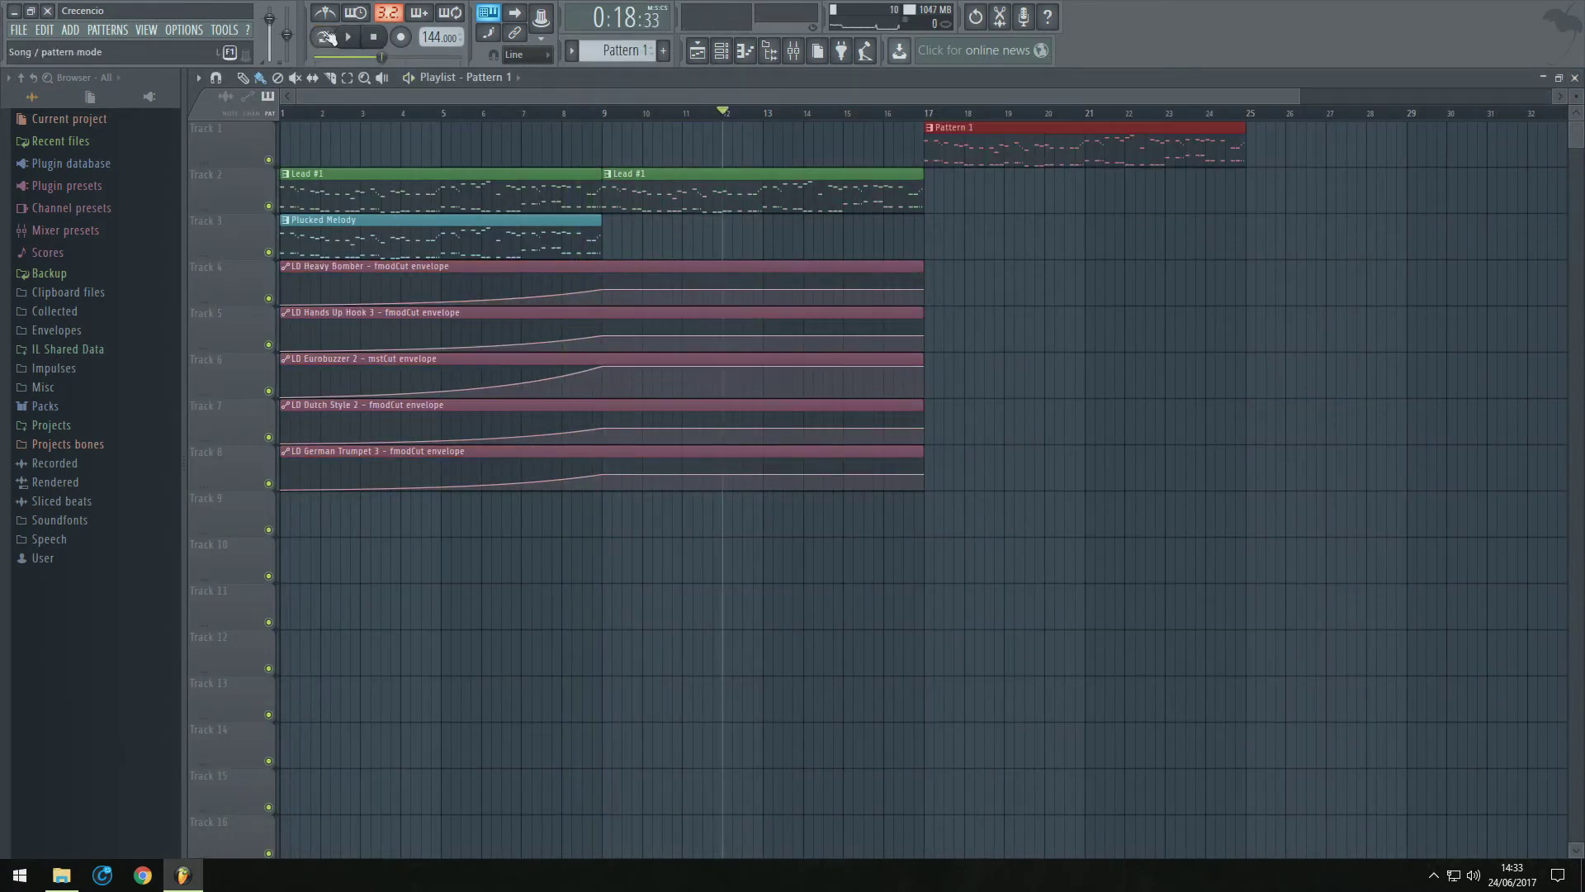
pyautogui.click(707, 56)
pyautogui.scroll(3, 726, 294)
pyautogui.scroll(4, 1399, 620)
pyautogui.moveTo(1488, 232); pyautogui.dragTo(669, 863)
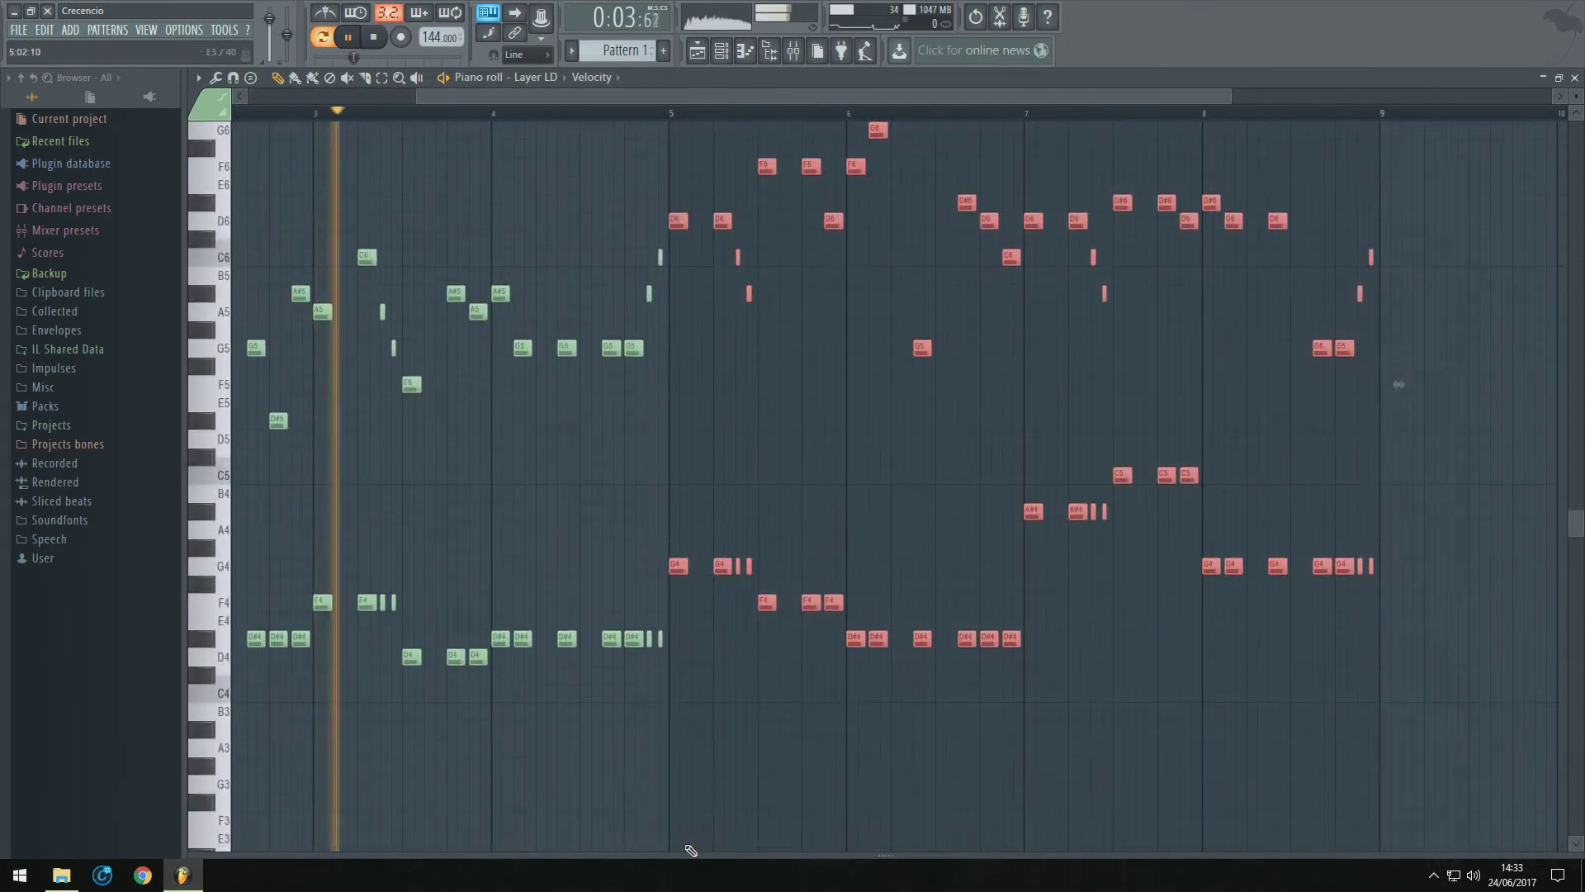
pyautogui.press('Delete')
# Repeat the phrase starting on D6 and G4 through bars 5 and 6, and double its opening group within bar 7
pyautogui.scroll(-3, 621, 557)
pyautogui.moveTo(402, 254); pyautogui.dragTo(127, 817)
pyautogui.moveTo(243, 675); pyautogui.dragTo(1078, 675)
pyautogui.moveTo(1136, 267)
pyautogui.mouseDown()
pyautogui.moveTo(1133, 464)
pyautogui.moveTo(1075, 616)
pyautogui.mouseUp()
pyautogui.moveTo(1145, 288); pyautogui.dragTo(1328, 675)
pyautogui.scroll(-1, 888, 582)
pyautogui.scroll(2, 872, 582)
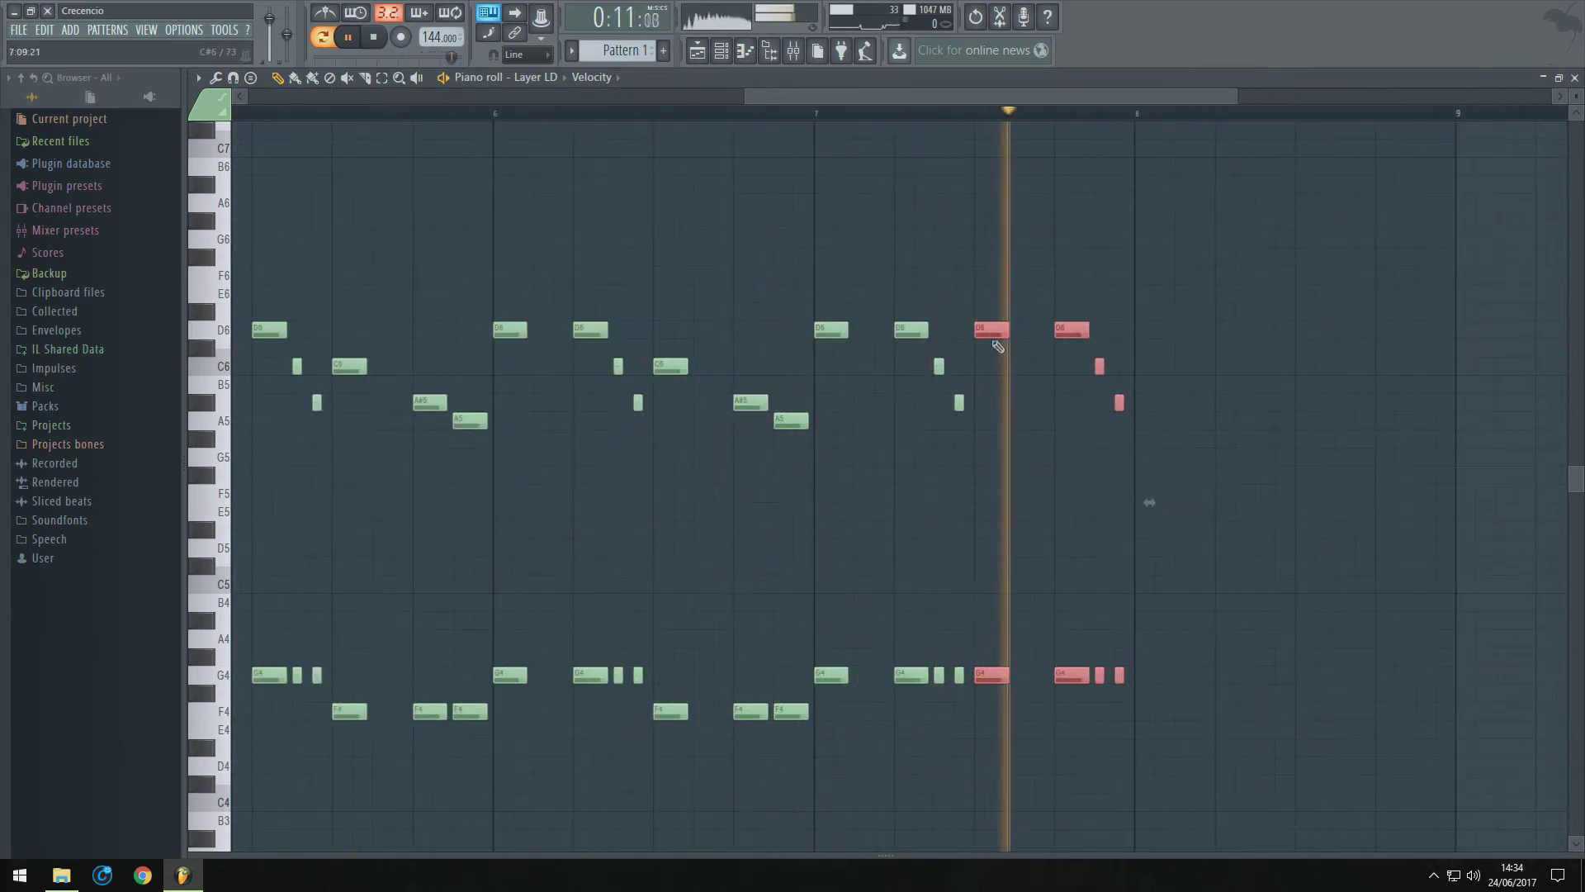
# Fill bar 8 with copies of the D6 and G4 group, including the short C6 and A#5 notes on every beat
pyautogui.press('space')
pyautogui.moveTo(998, 332); pyautogui.dragTo(1139, 337)
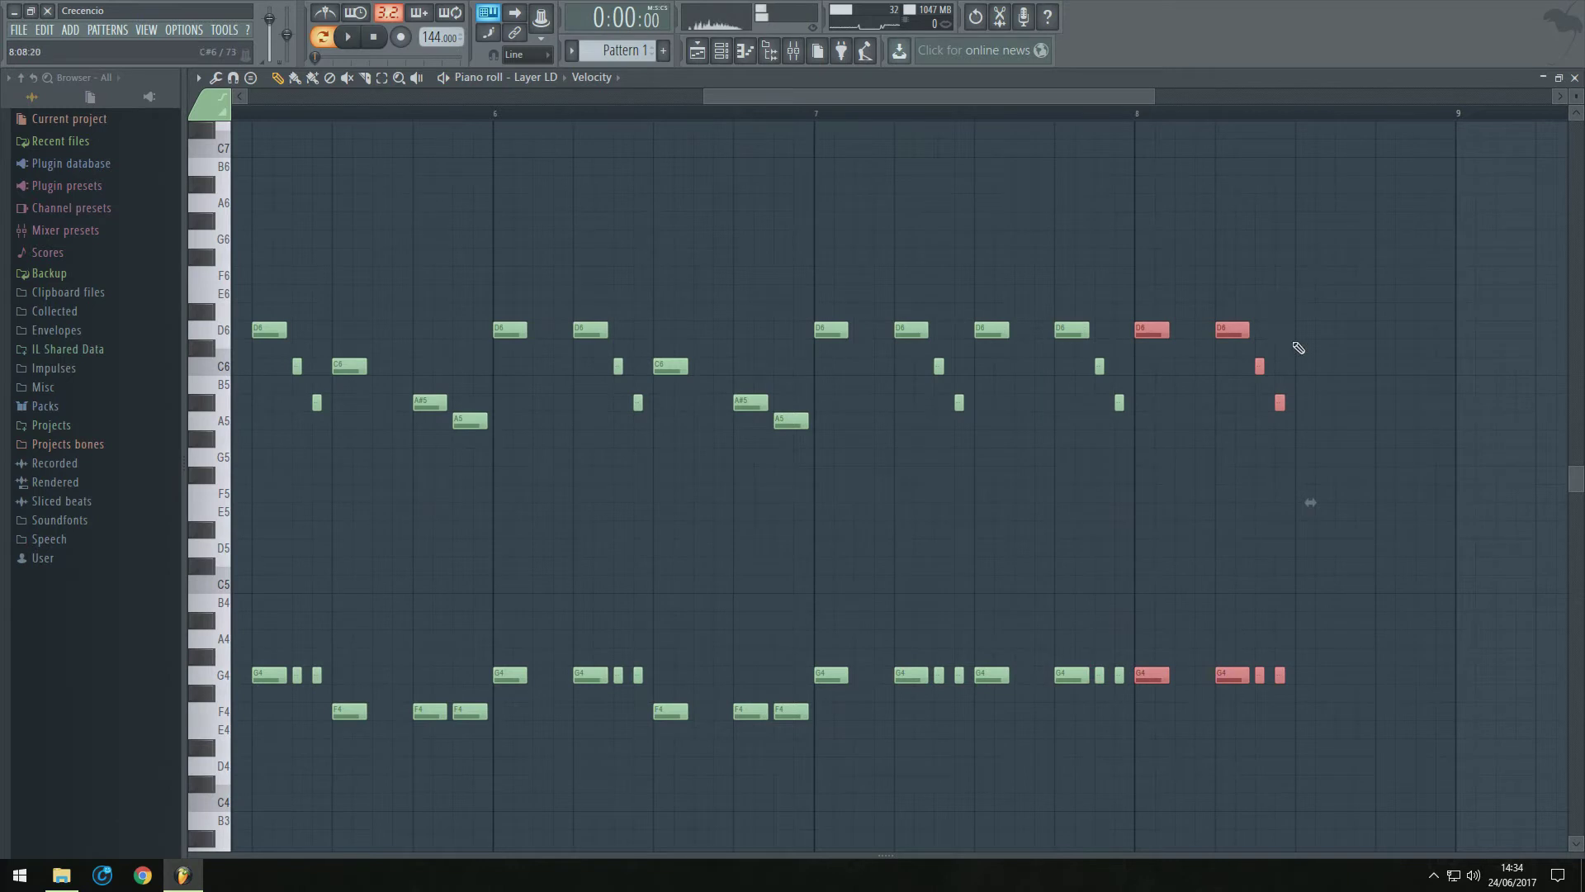
pyautogui.moveTo(1386, 341); pyautogui.dragTo(1256, 677)
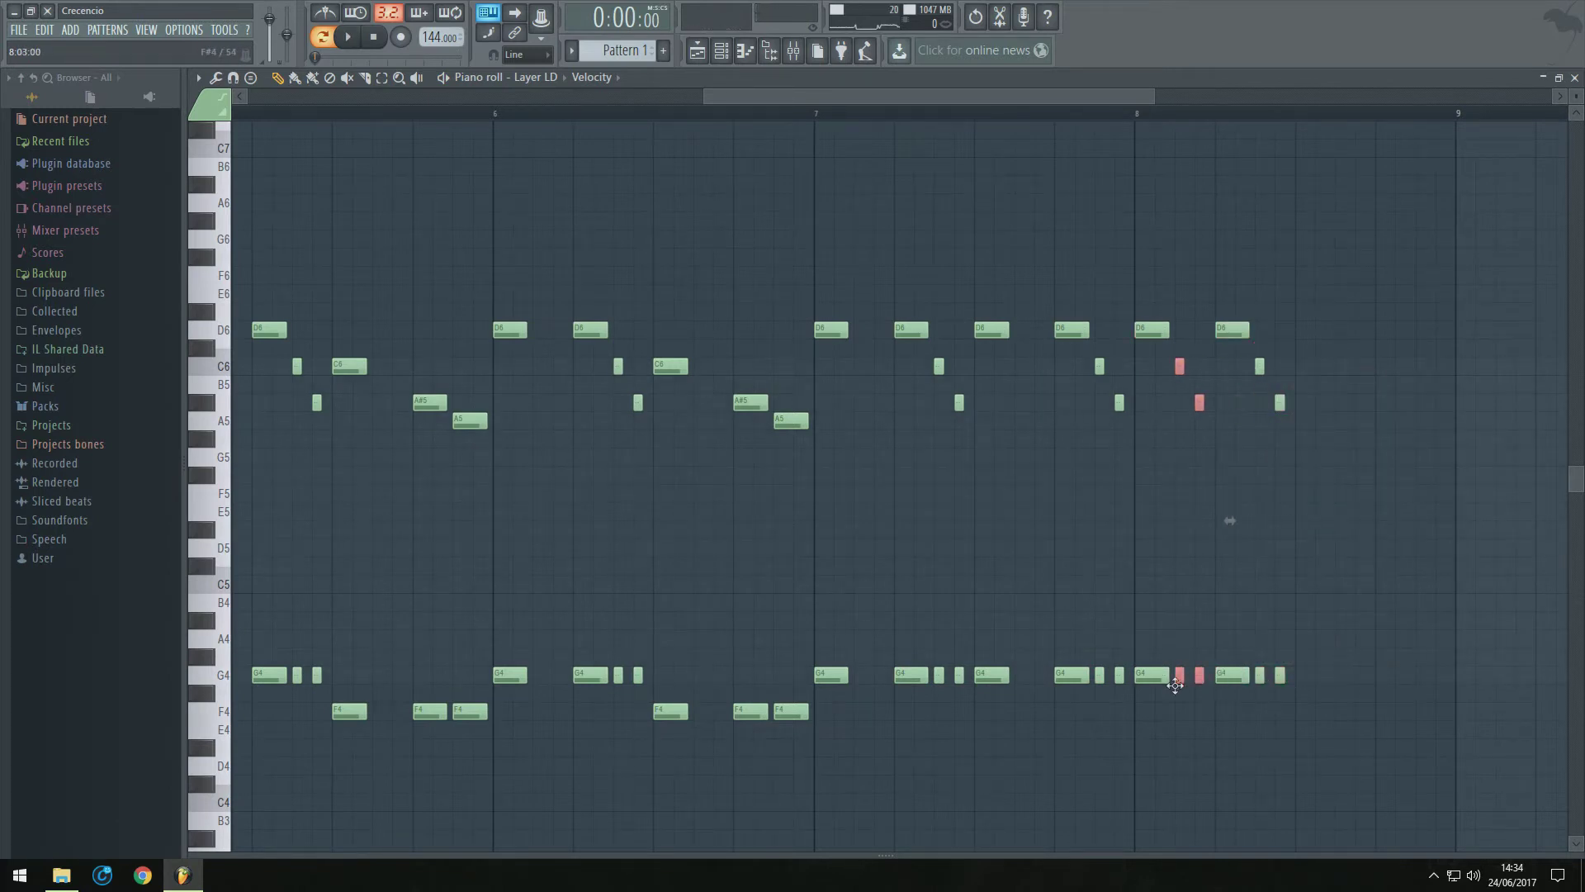
pyautogui.moveTo(913, 99); pyautogui.dragTo(1026, 130)
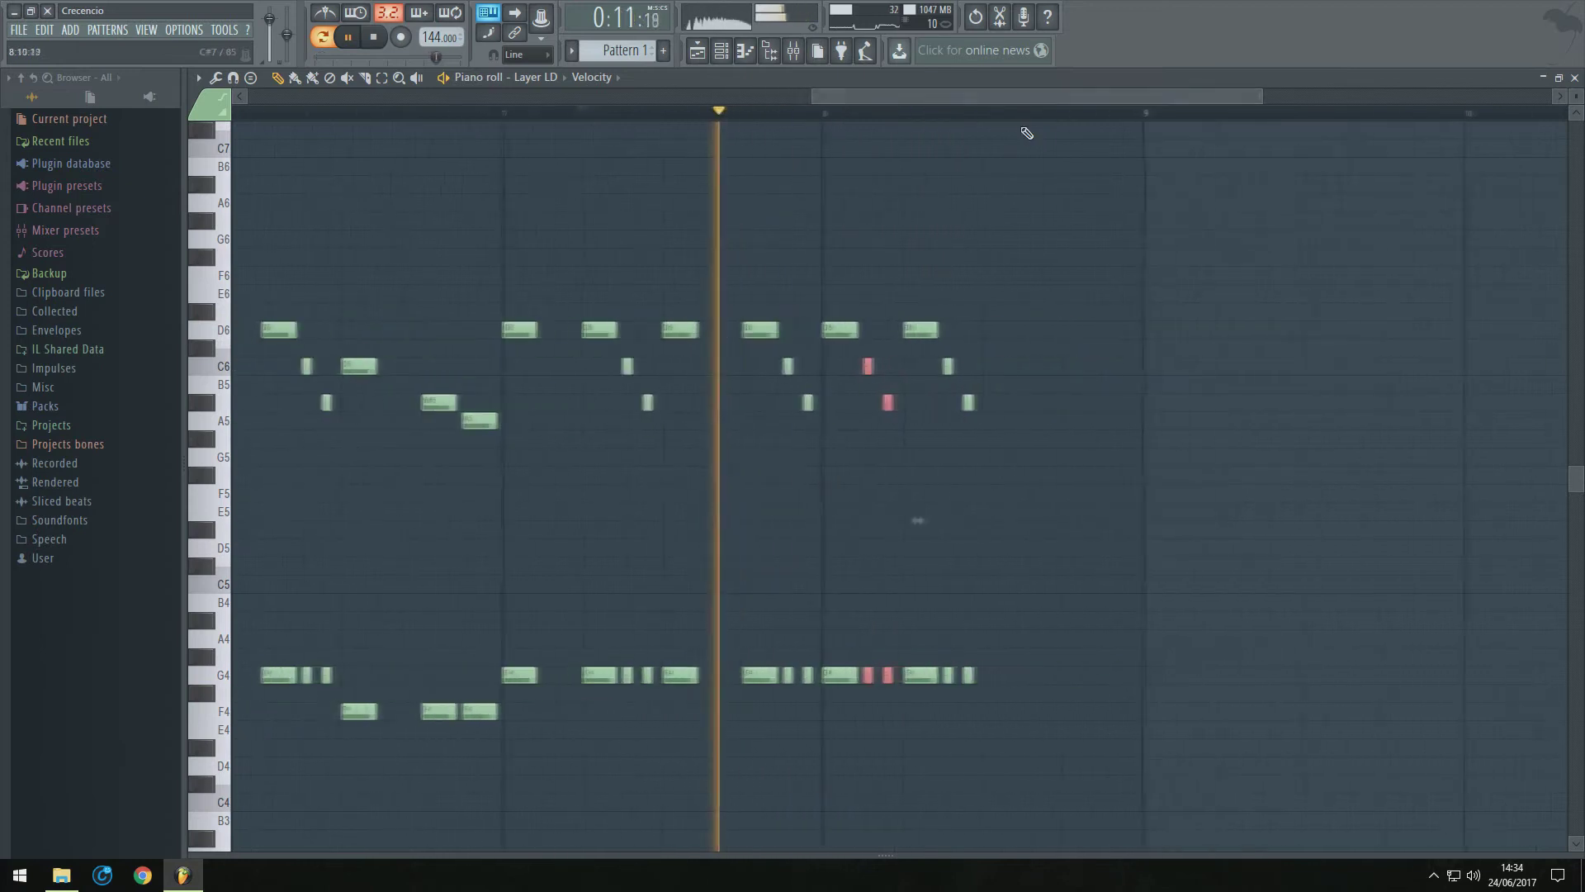
pyautogui.press('space')
pyautogui.moveTo(984, 294); pyautogui.dragTo(819, 737)
pyautogui.moveTo(842, 675); pyautogui.dragTo(1006, 670)
# Fill bar 9 with repeated D6 and G4 eighth-note pairs and bar 10 with a faster run of short D6 and G4 pairs
pyautogui.moveTo(1002, 305); pyautogui.dragTo(976, 588)
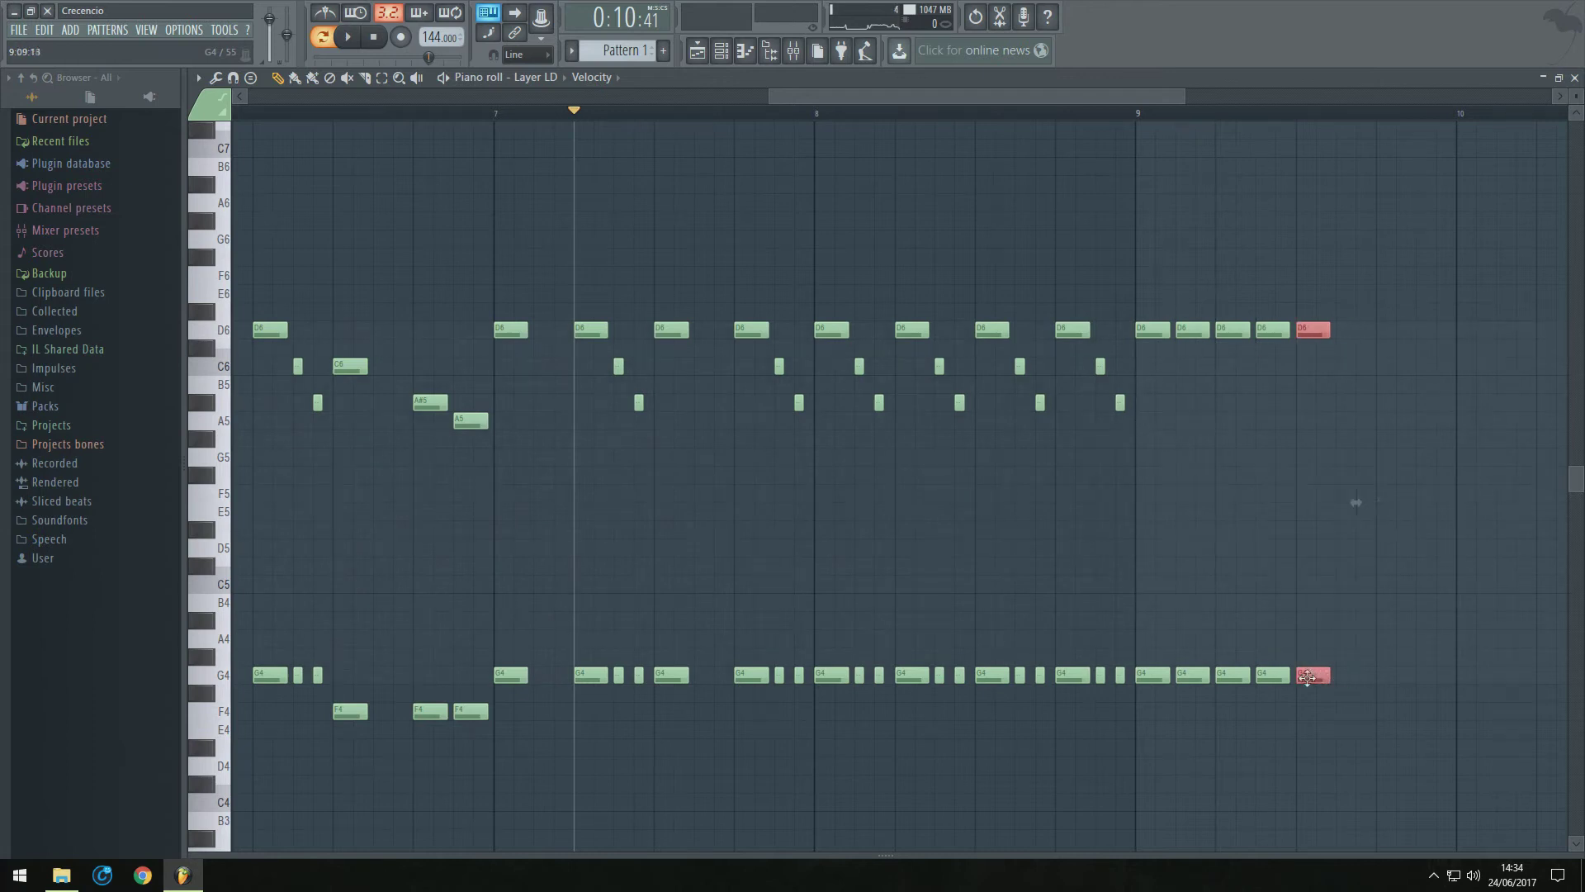
pyautogui.moveTo(1359, 674); pyautogui.dragTo(1352, 676)
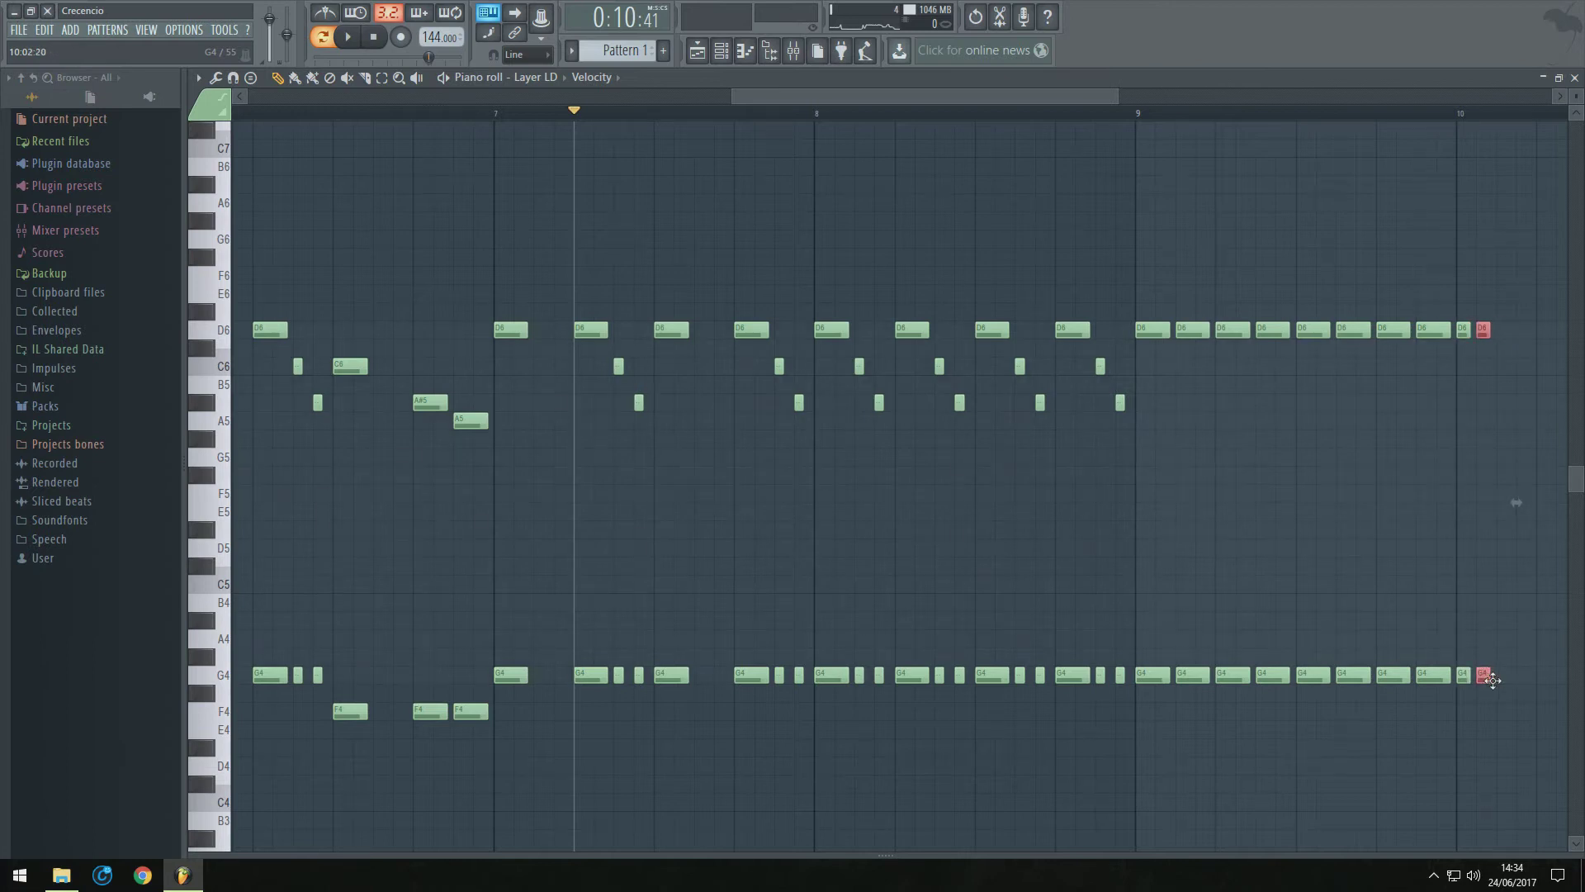
pyautogui.scroll(-3, 974, 553)
pyautogui.press('space')
pyautogui.scroll(2, 1321, 569)
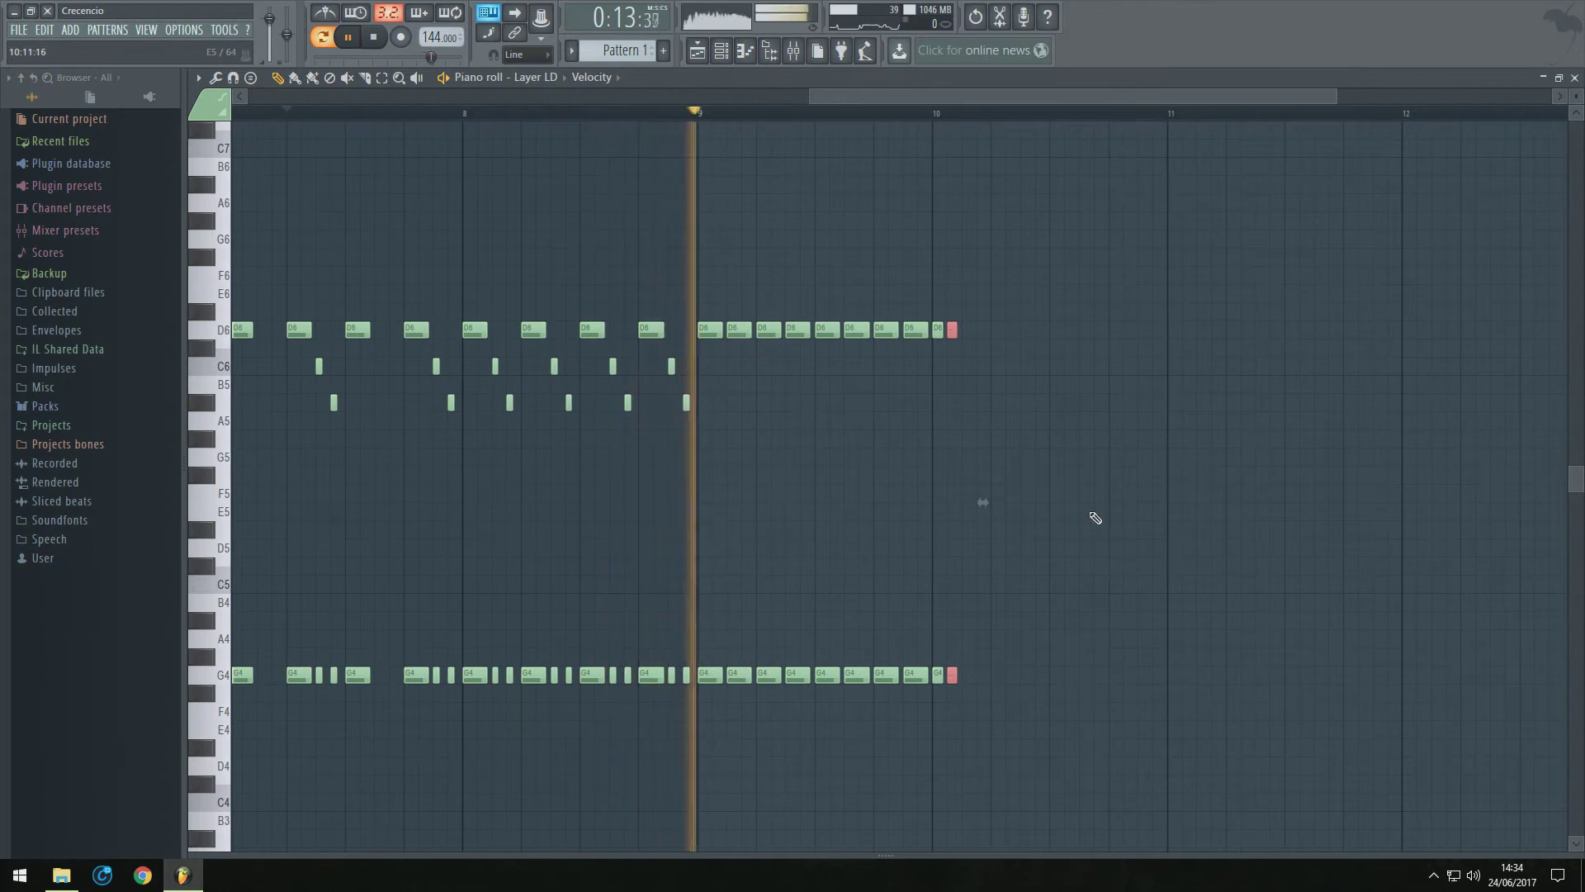
pyautogui.press('space')
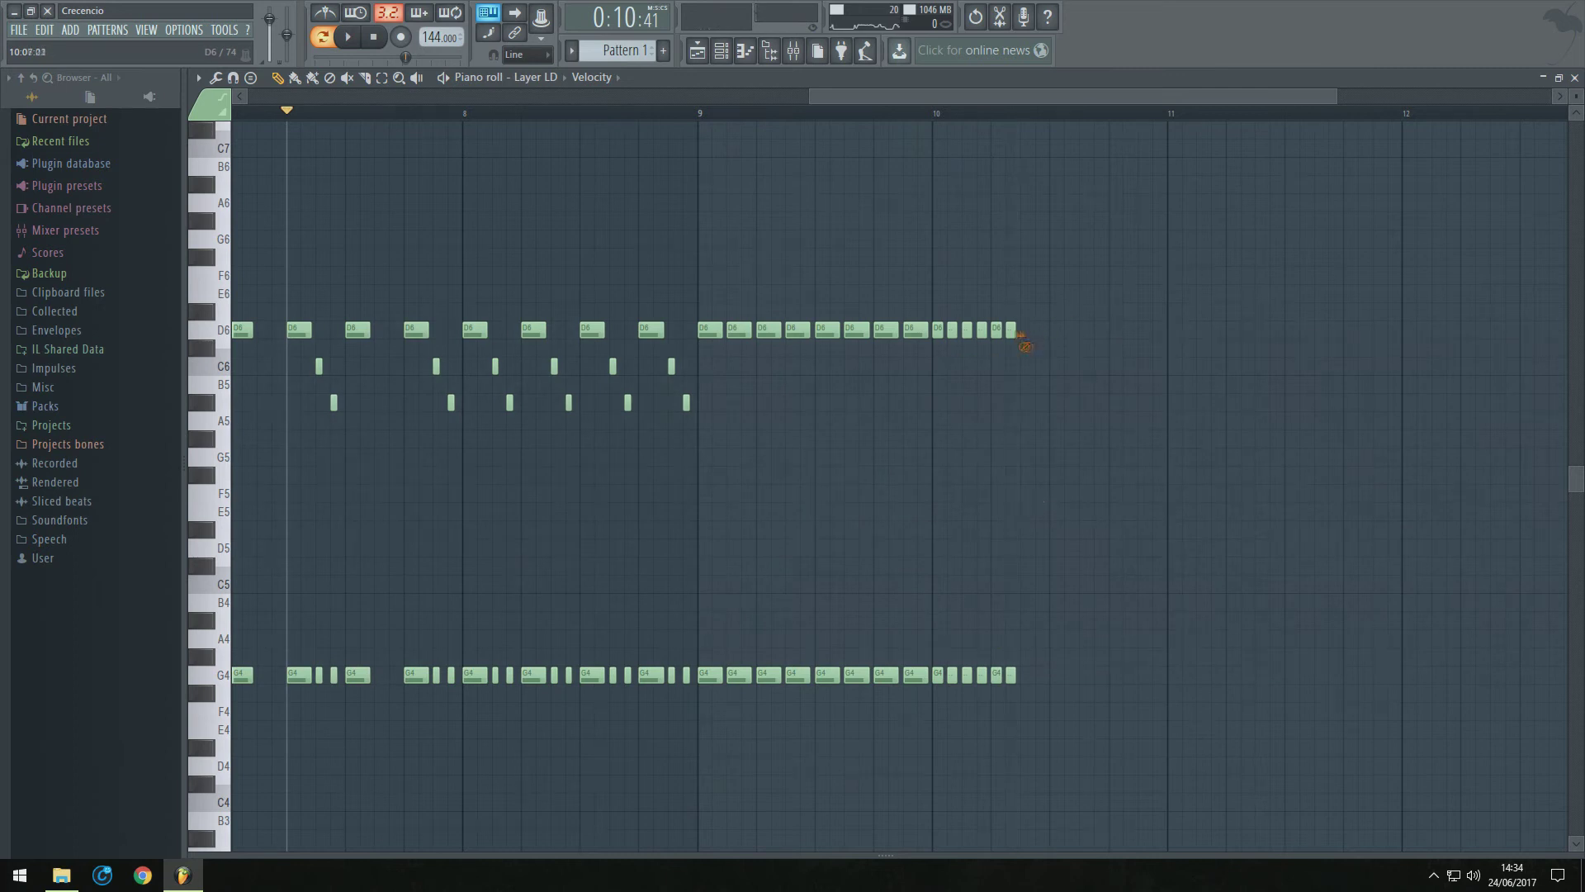
pyautogui.moveTo(1087, 195); pyautogui.dragTo(941, 681)
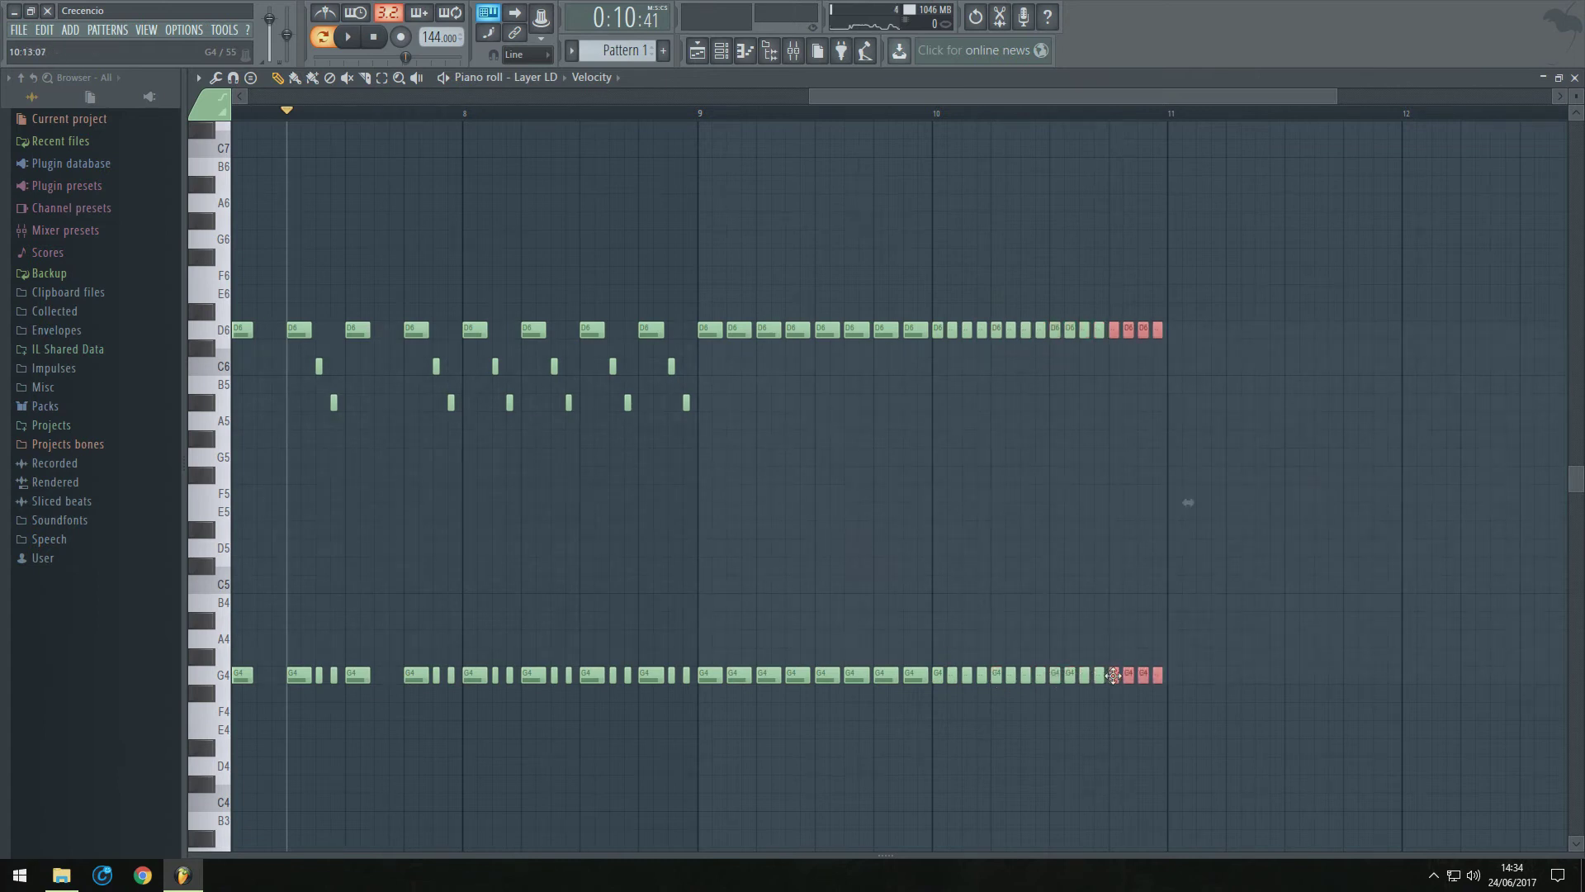
# Add sustained D6 and G4 notes starting at bar 11 and lasting about two bars
pyautogui.scroll(-1, 1286, 462)
pyautogui.keyDown('ctrl'); pyautogui.click(1276, 429); pyautogui.keyUp('ctrl')
pyautogui.click(1189, 330)
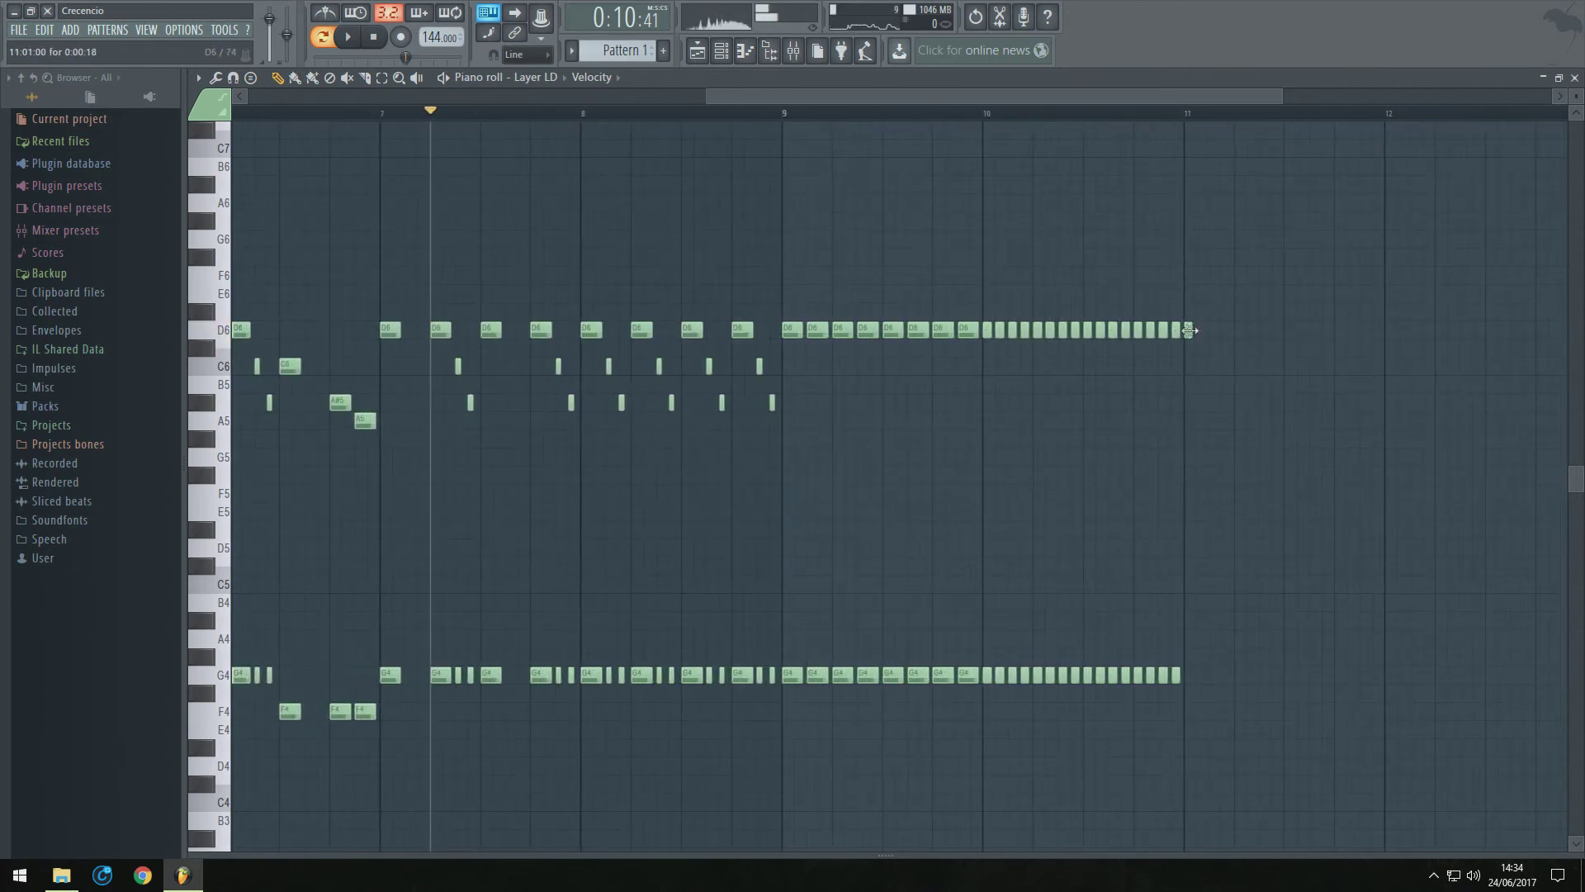
pyautogui.moveTo(1218, 332); pyautogui.dragTo(1304, 359)
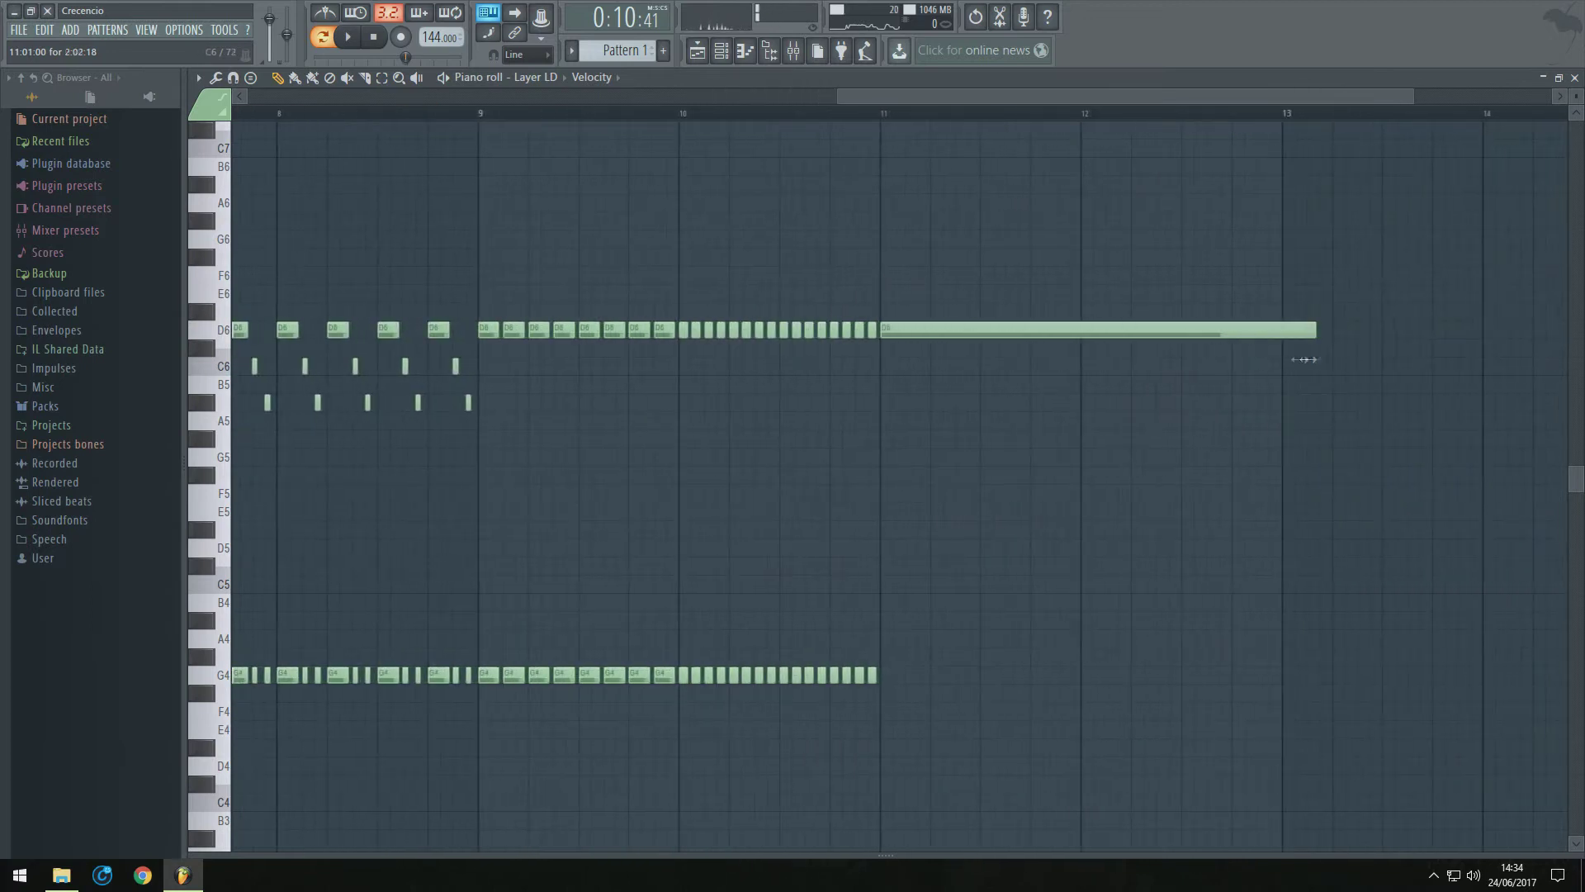
pyautogui.moveTo(877, 678); pyautogui.dragTo(1278, 679)
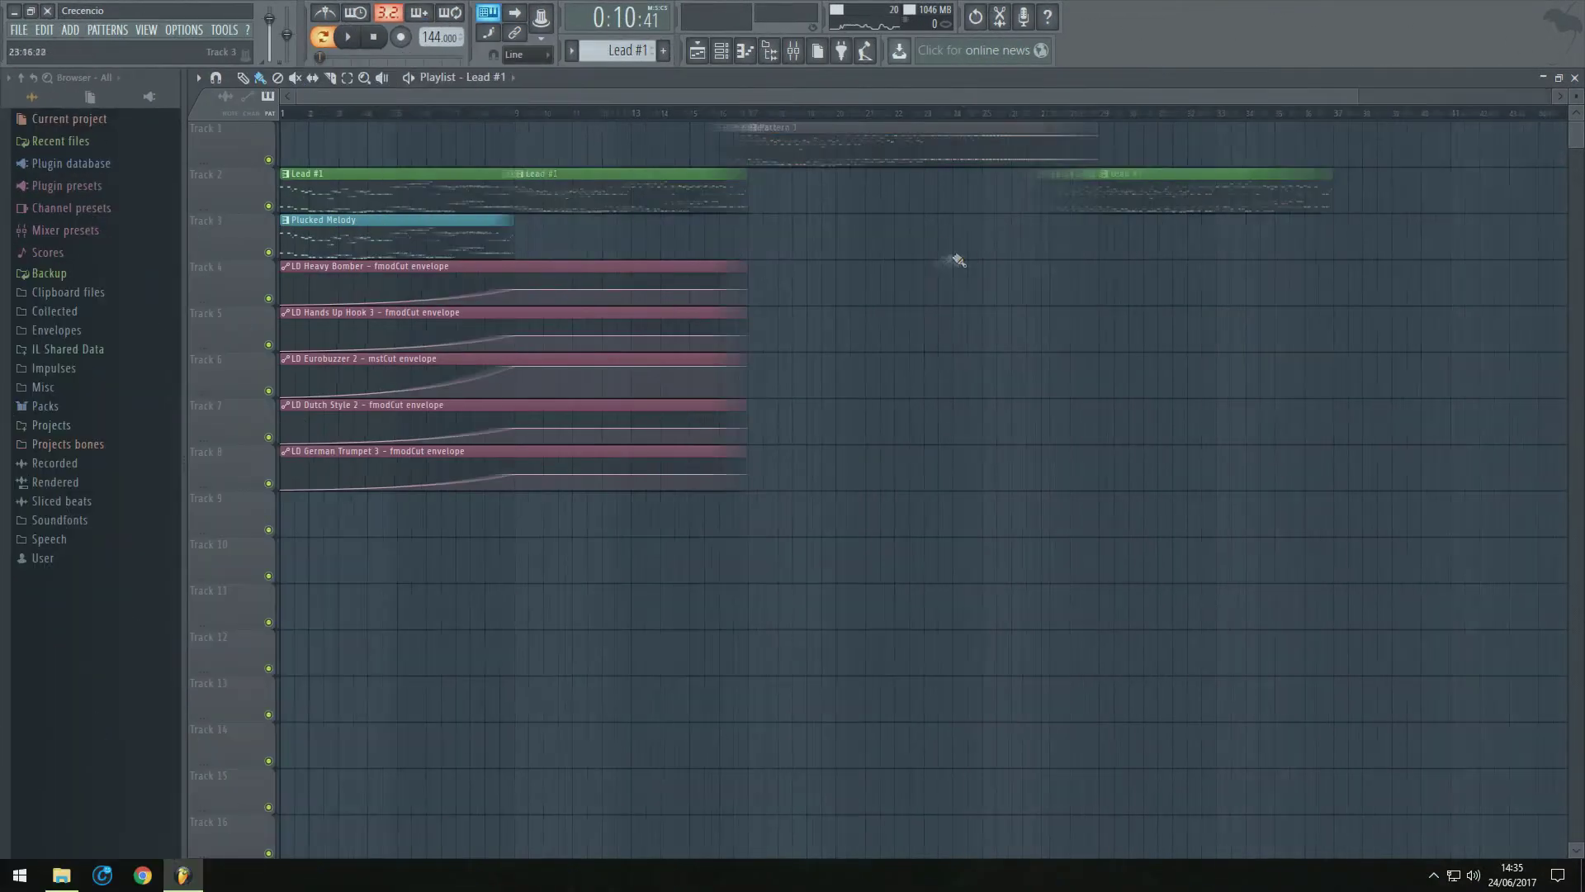
# Extend the five filter cutoff envelope clips on tracks 4 to 8 to bar 37
pyautogui.moveTo(743, 275); pyautogui.dragTo(610, 475)
pyautogui.moveTo(674, 451); pyautogui.dragTo(1171, 451)
pyautogui.keyDown('ctrl'); pyautogui.click(1074, 528); pyautogui.keyUp('ctrl')
# Dip the LD Heavy Bomber envelope to a low point at bar 27 and return it to its copied earlier value at bar 29
pyautogui.scroll(3, 969, 363)
pyautogui.rightClick(503, 289)
pyautogui.click(552, 552)
pyautogui.scroll(2, 740, 367)
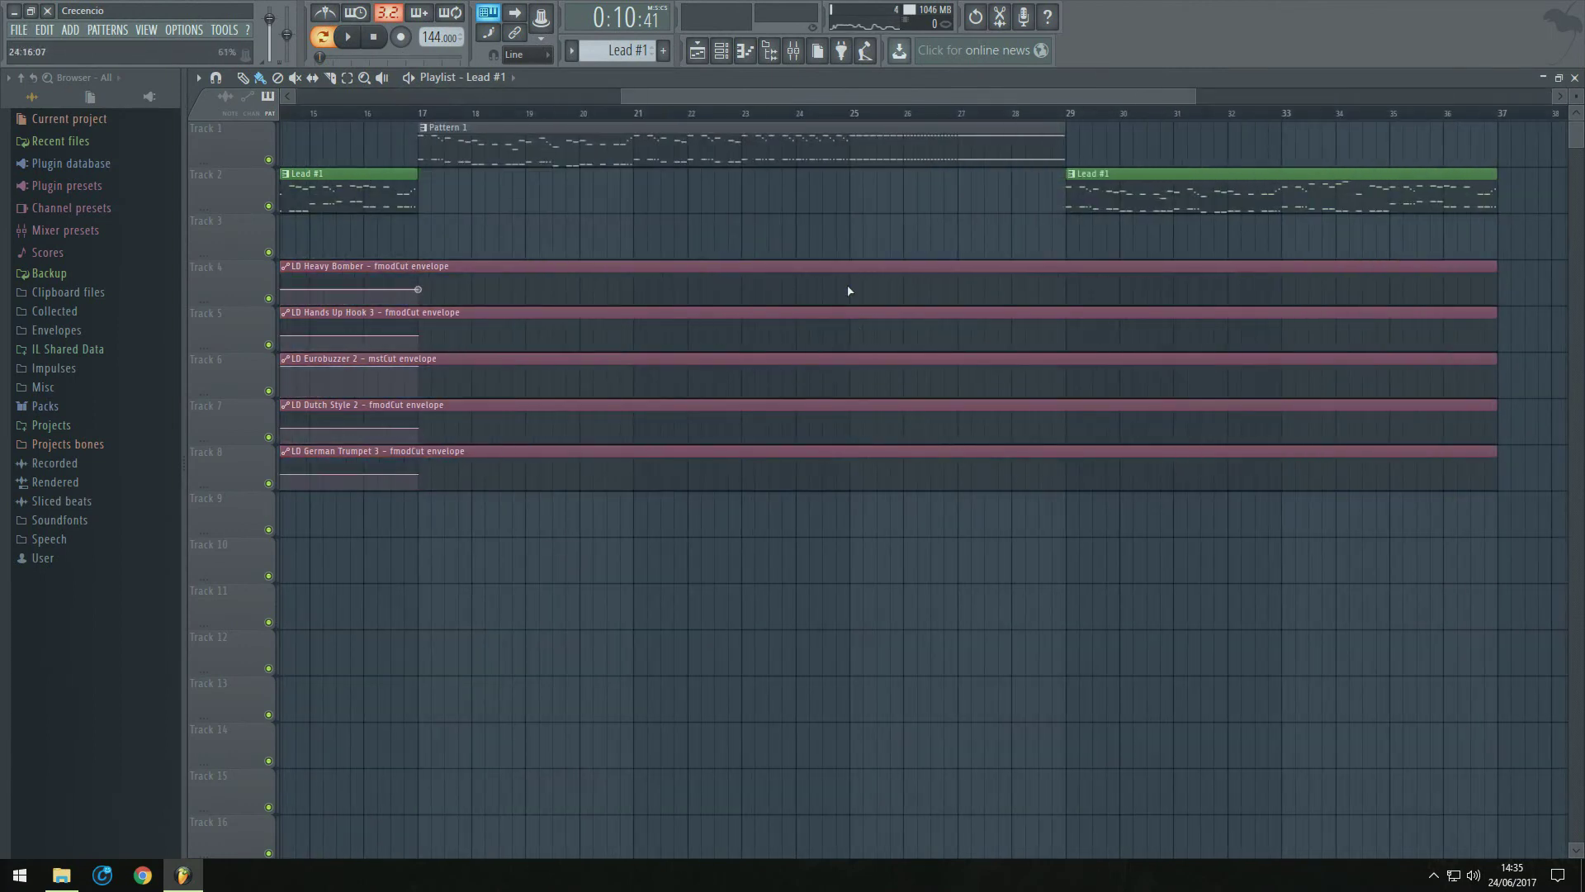
pyautogui.rightClick(959, 293)
pyautogui.moveTo(958, 293); pyautogui.dragTo(958, 308)
pyautogui.rightClick(1066, 290)
pyautogui.rightClick(1068, 290)
pyautogui.click(1115, 567)
pyautogui.rightClick(1068, 291)
pyautogui.click(1115, 567)
# Add bottom-level points at bar 28 on the Hands Up Hook 3, Eurobuzzer 2, Dutch Style 2 and German Trumpet 3 envelopes
pyautogui.rightClick(1013, 345)
pyautogui.rightClick(1011, 396)
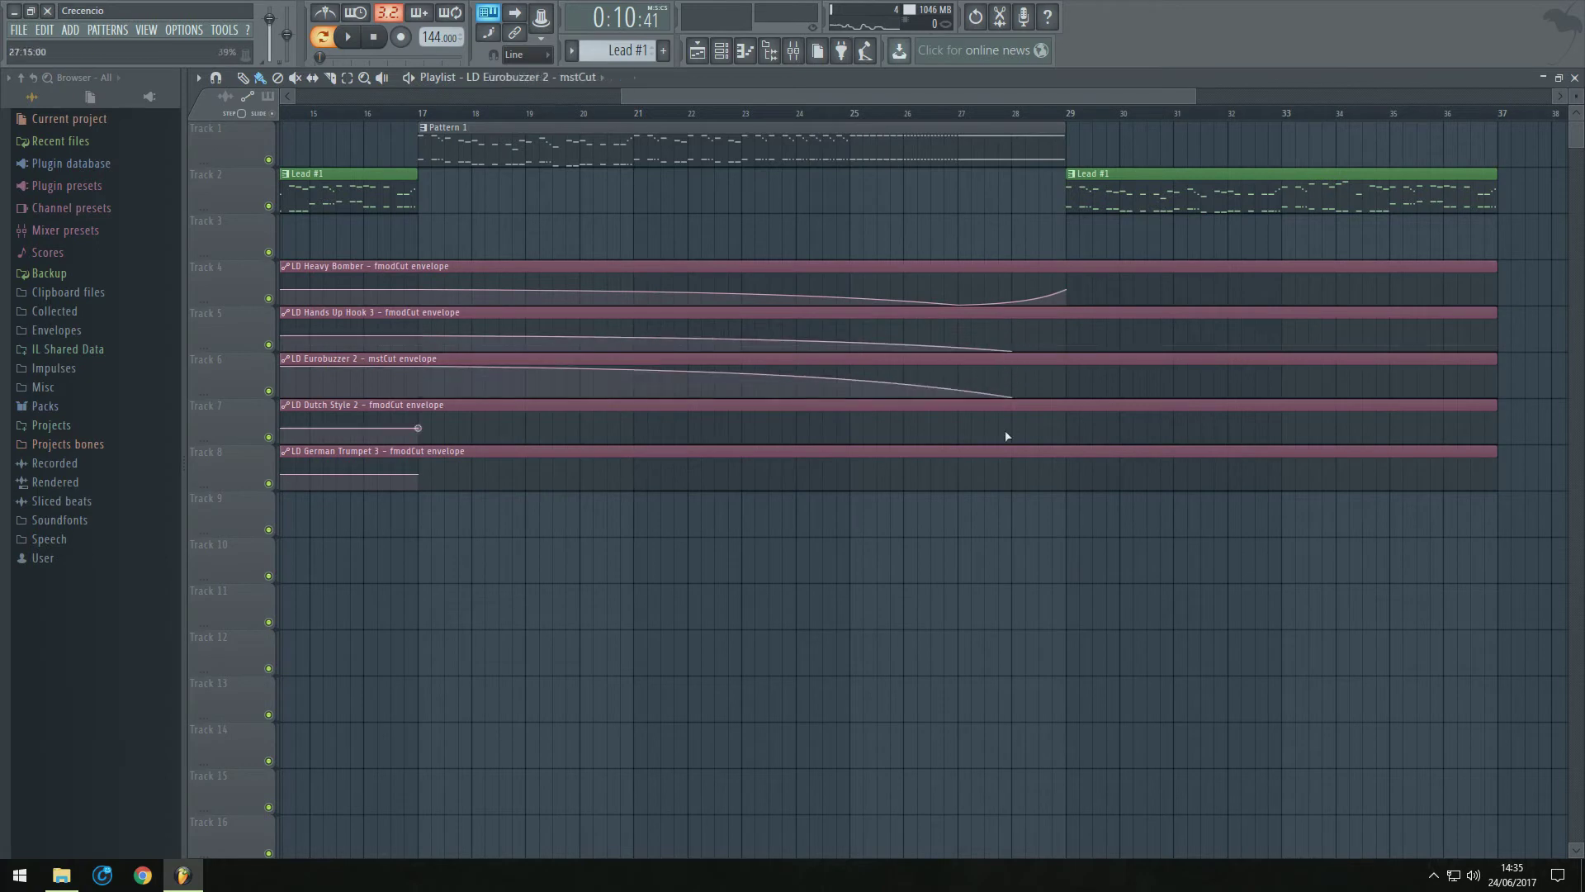
pyautogui.rightClick(1011, 443)
pyautogui.rightClick(1011, 489)
# Set a bar 29 point on the Eurobuzzer 2 envelope and delete the bar 28 points from the envelopes on tracks 5 to 8
pyautogui.rightClick(1067, 382)
pyautogui.click(1131, 658)
pyautogui.rightClick(1012, 398)
pyautogui.click(1033, 424)
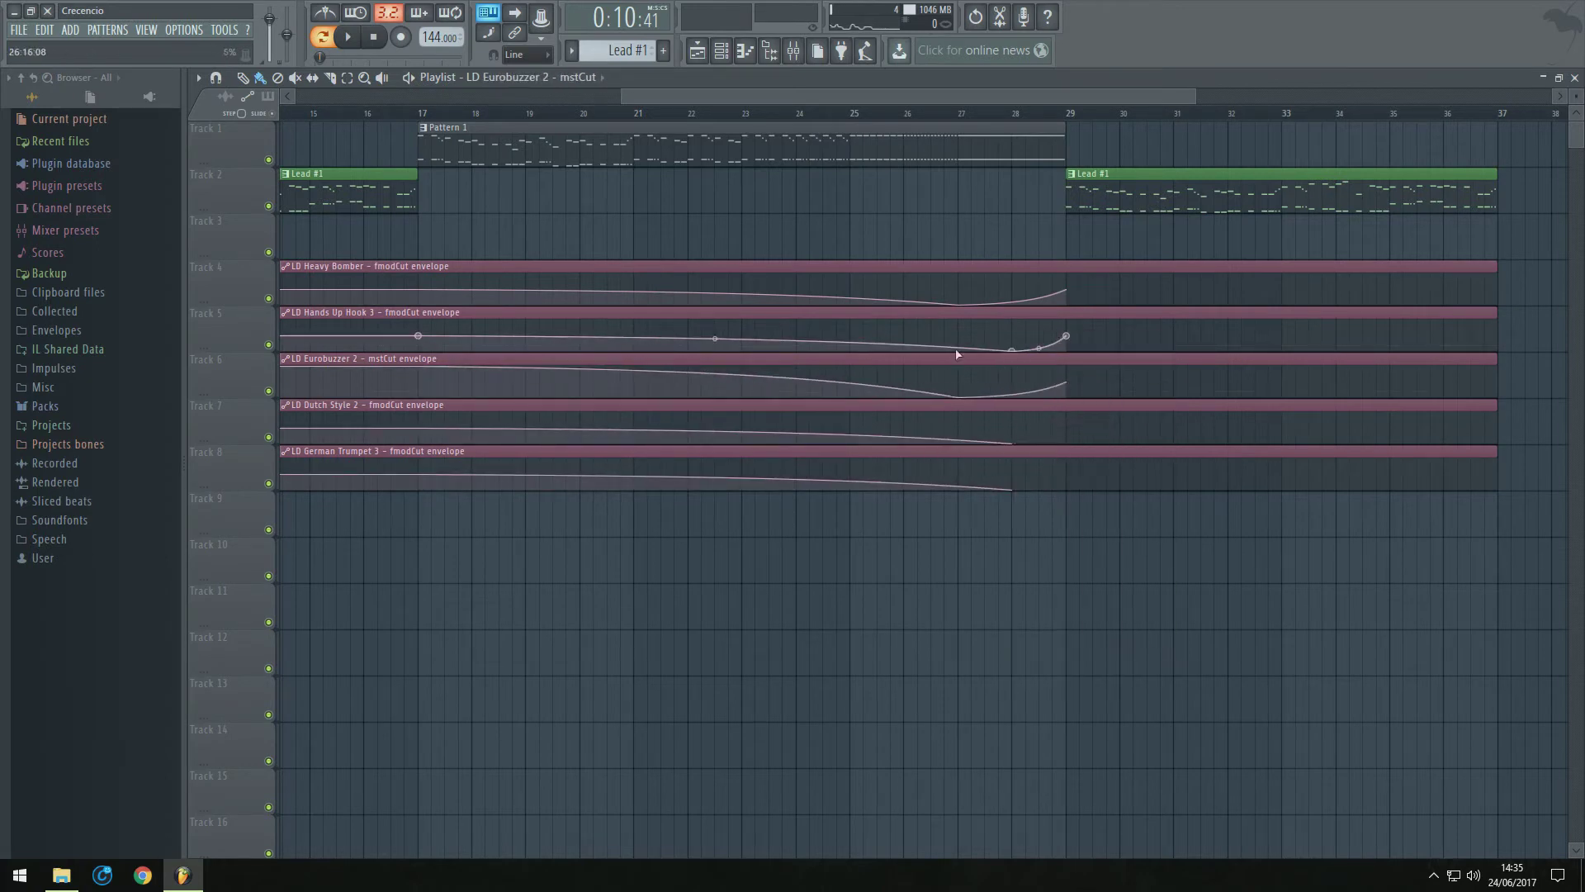
pyautogui.rightClick(1013, 491)
pyautogui.click(1033, 515)
pyautogui.rightClick(1013, 444)
pyautogui.click(1033, 469)
pyautogui.rightClick(1013, 351)
pyautogui.click(1033, 375)
# Return the Dutch Style 2 and German Trumpet 3 envelopes to their earlier levels at bar 29 and play the song from bar 21
pyautogui.rightClick(1067, 423)
pyautogui.rightClick(1067, 425)
pyautogui.click(1106, 686)
pyautogui.rightClick(1066, 474)
pyautogui.click(1118, 747)
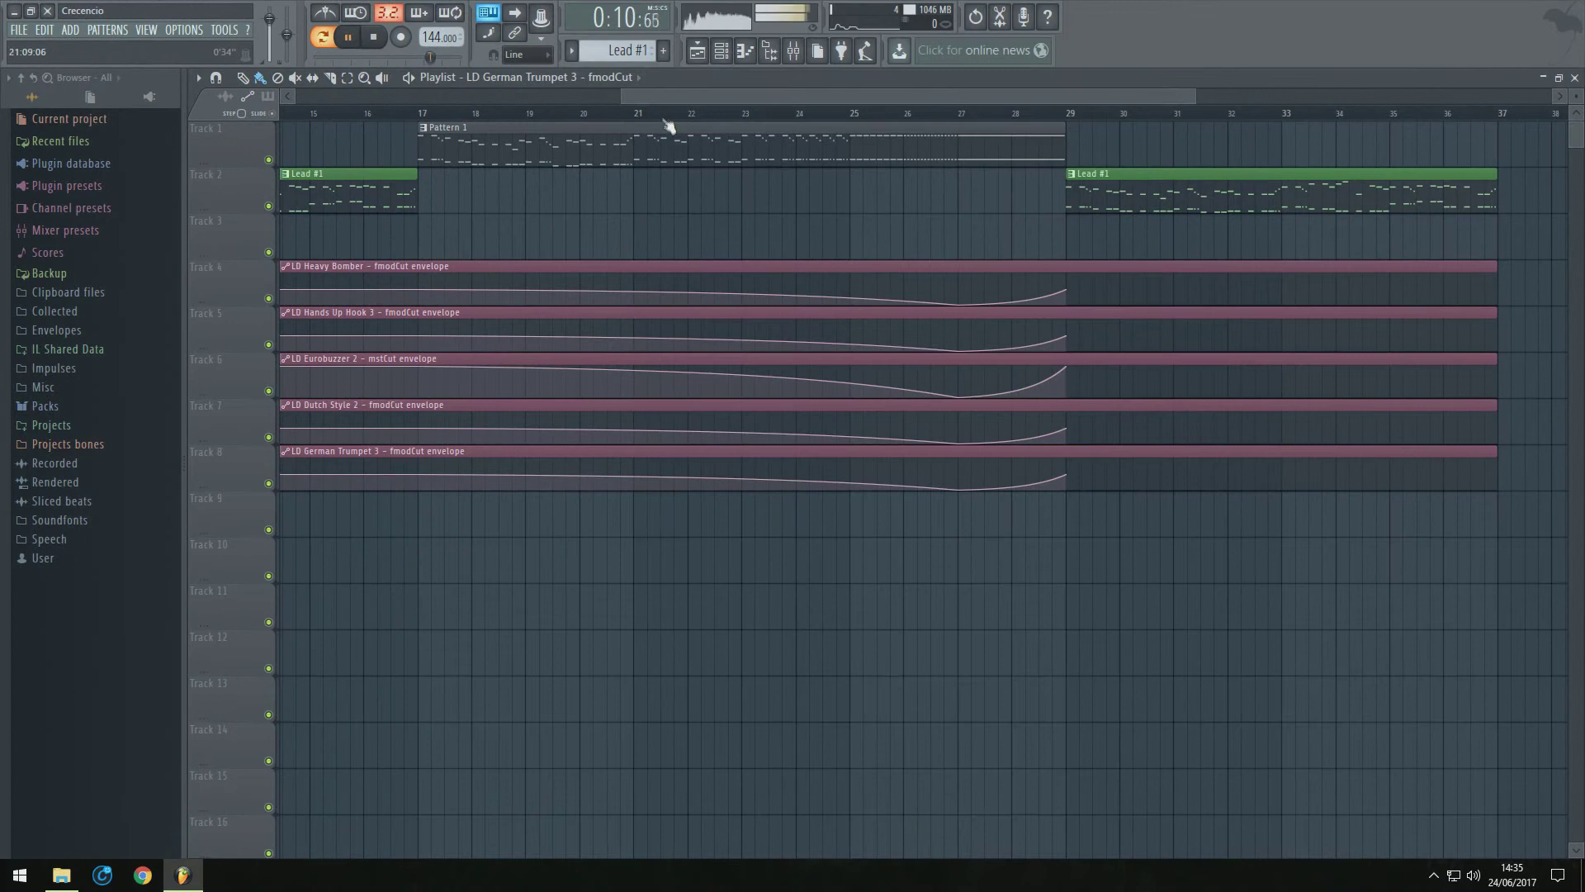
pyautogui.click(665, 115)
pyautogui.press('space')
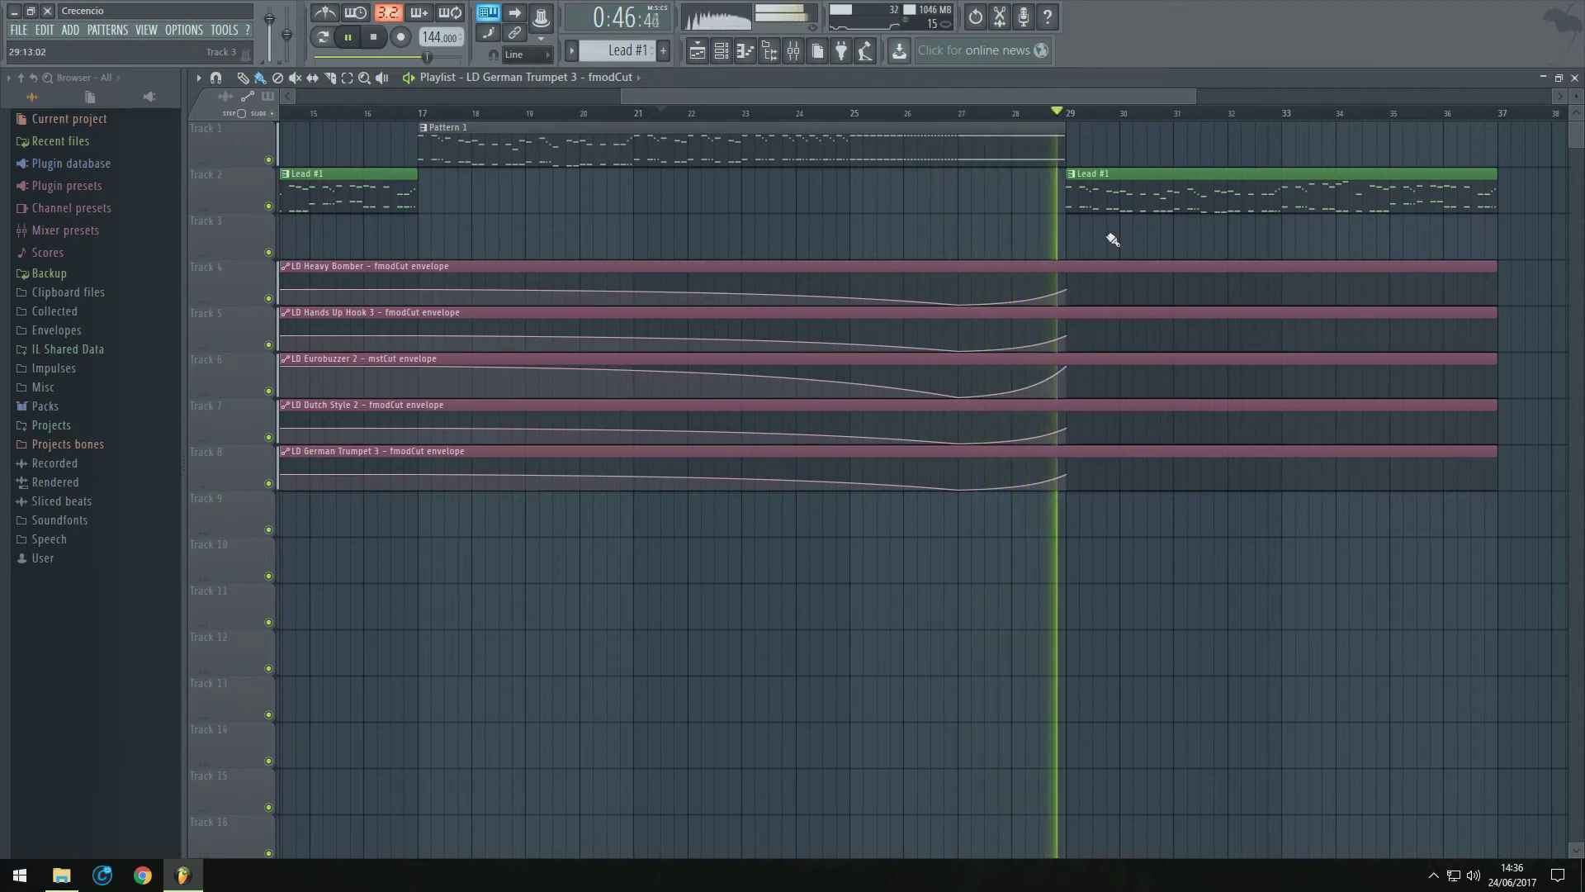
# Place two more Lead #1 clips on track 2 at bars 37 and 45
pyautogui.click(1088, 196)
pyautogui.scroll(-2, 1086, 248)
pyautogui.click(1392, 196)
pyautogui.scroll(2, 1393, 196)
pyautogui.scroll(-2, 1078, 205)
pyautogui.click(1453, 195)
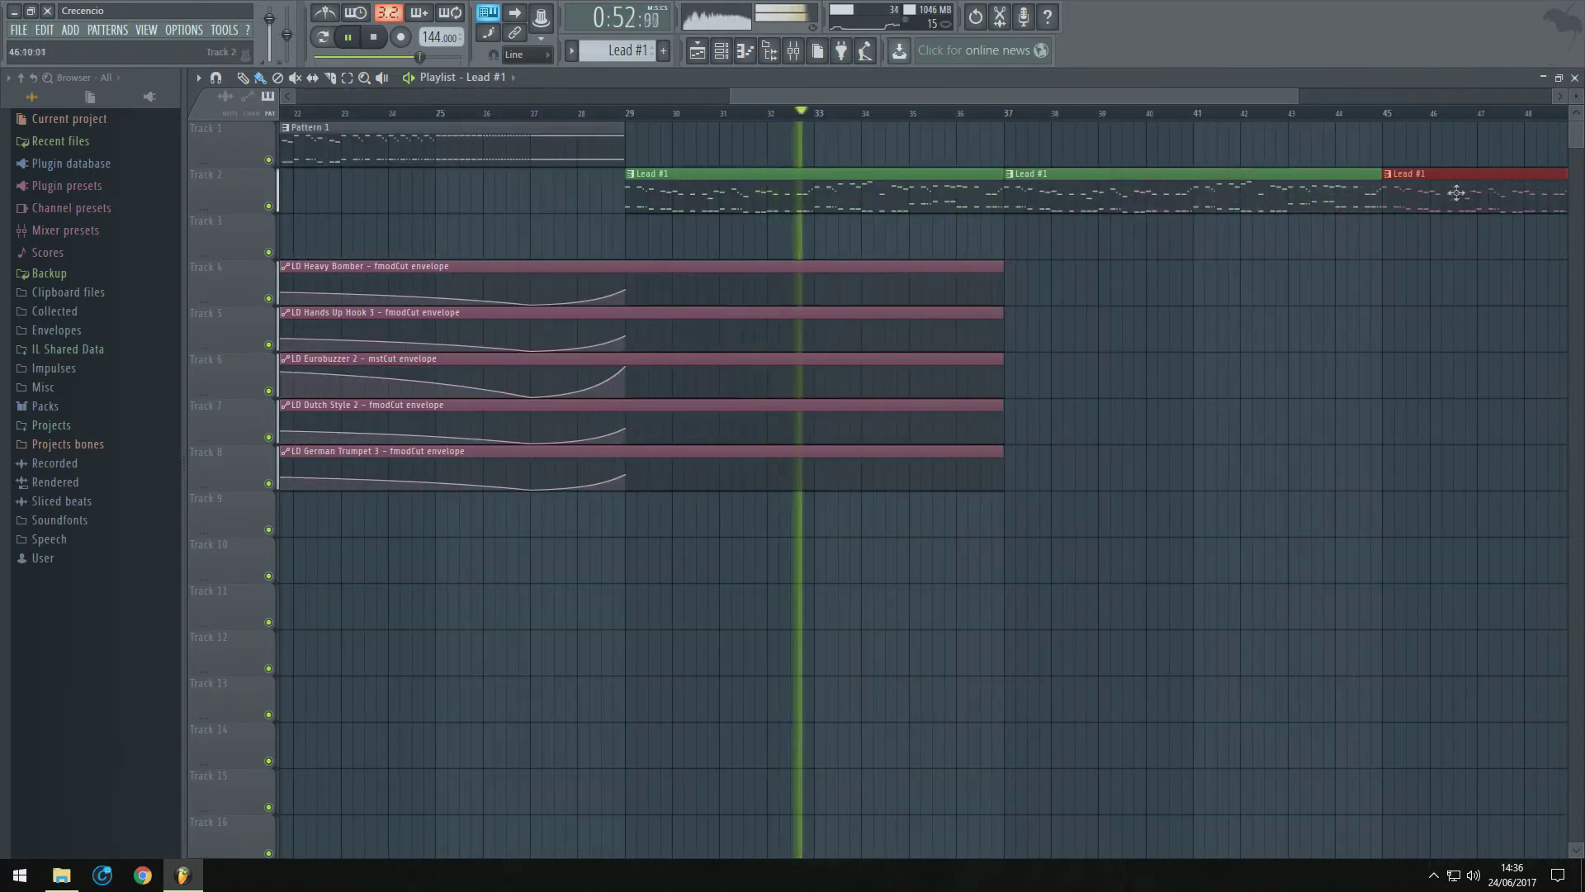
pyautogui.scroll(2, 1445, 196)
pyautogui.scroll(-3, 1029, 239)
# Extend all five filter cutoff envelope clips on tracks 4 to 8 so they end at bar 53
pyautogui.moveTo(971, 235); pyautogui.dragTo(904, 533)
pyautogui.moveTo(929, 451); pyautogui.dragTo(1334, 451)
pyautogui.hotkey('ctrl', 'd')
pyautogui.scroll(3, 1362, 451)
# Add bar 49 points at their copied values on all five cutoff envelopes, and a bottom-level bar 53 point on LD Heavy Bomber
pyautogui.rightClick(1074, 289)
pyautogui.click(1123, 565)
pyautogui.rightClick(1294, 305)
pyautogui.rightClick(1185, 294)
pyautogui.rightClick(1076, 333)
pyautogui.click(1124, 611)
pyautogui.rightClick(1075, 380)
pyautogui.click(1124, 657)
pyautogui.rightClick(1075, 425)
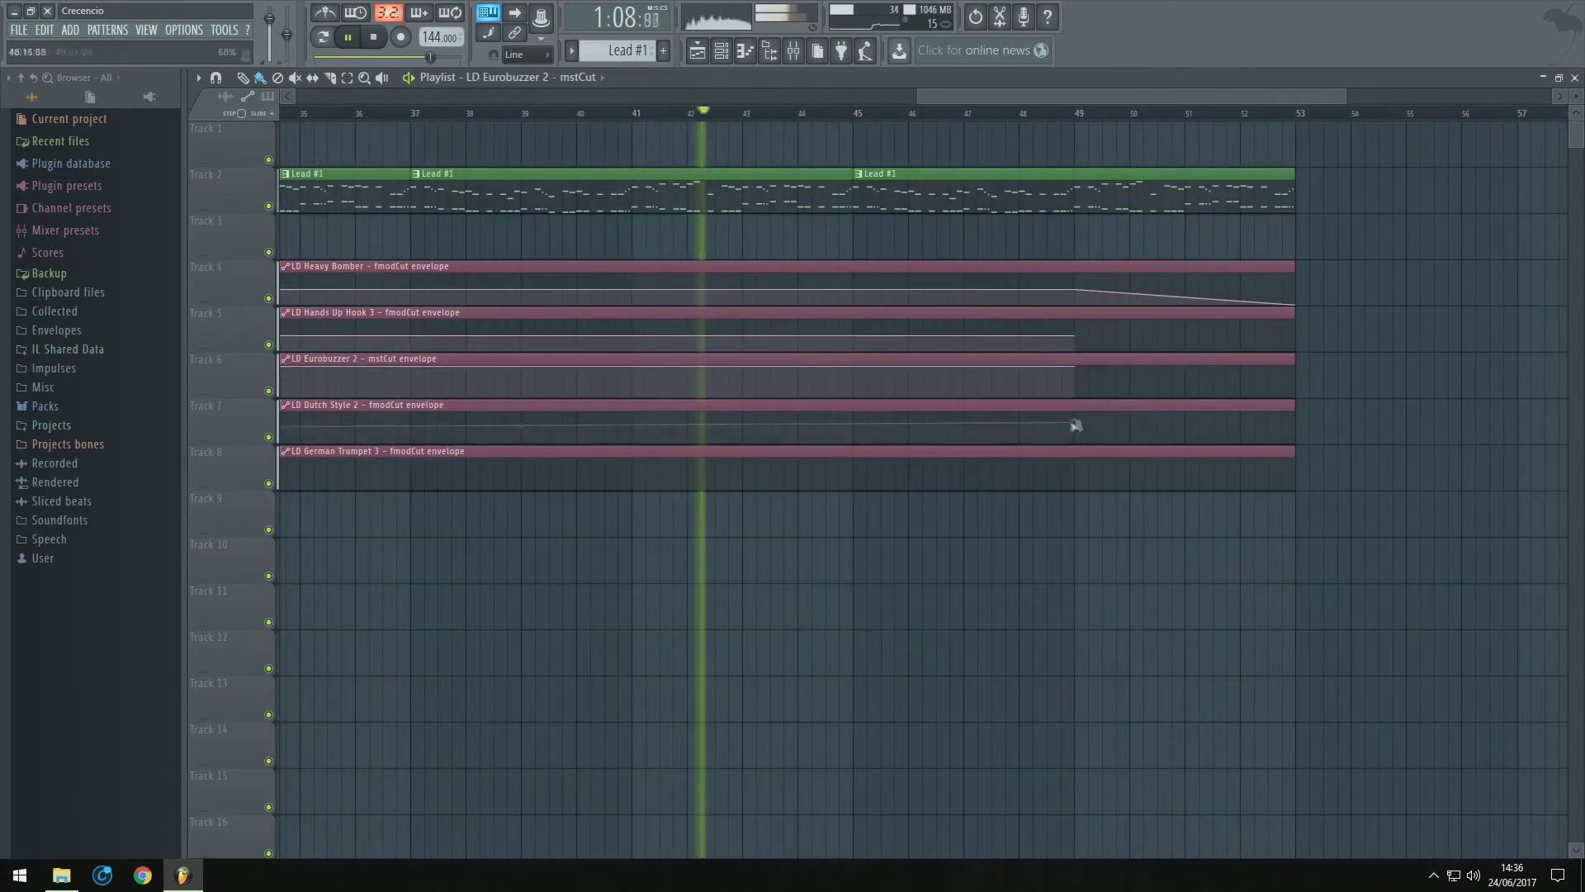
pyautogui.click(1124, 701)
pyautogui.rightClick(1075, 475)
pyautogui.click(1125, 753)
# Add bottom-level points at bar 53 on the Hands Up Hook 3, Eurobuzzer 2, Dutch Style 2 and German Trumpet 3 envelopes
pyautogui.rightClick(1294, 340)
pyautogui.rightClick(1294, 397)
pyautogui.rightClick(1294, 443)
pyautogui.rightClick(1295, 488)
pyautogui.scroll(-3, 1040, 380)
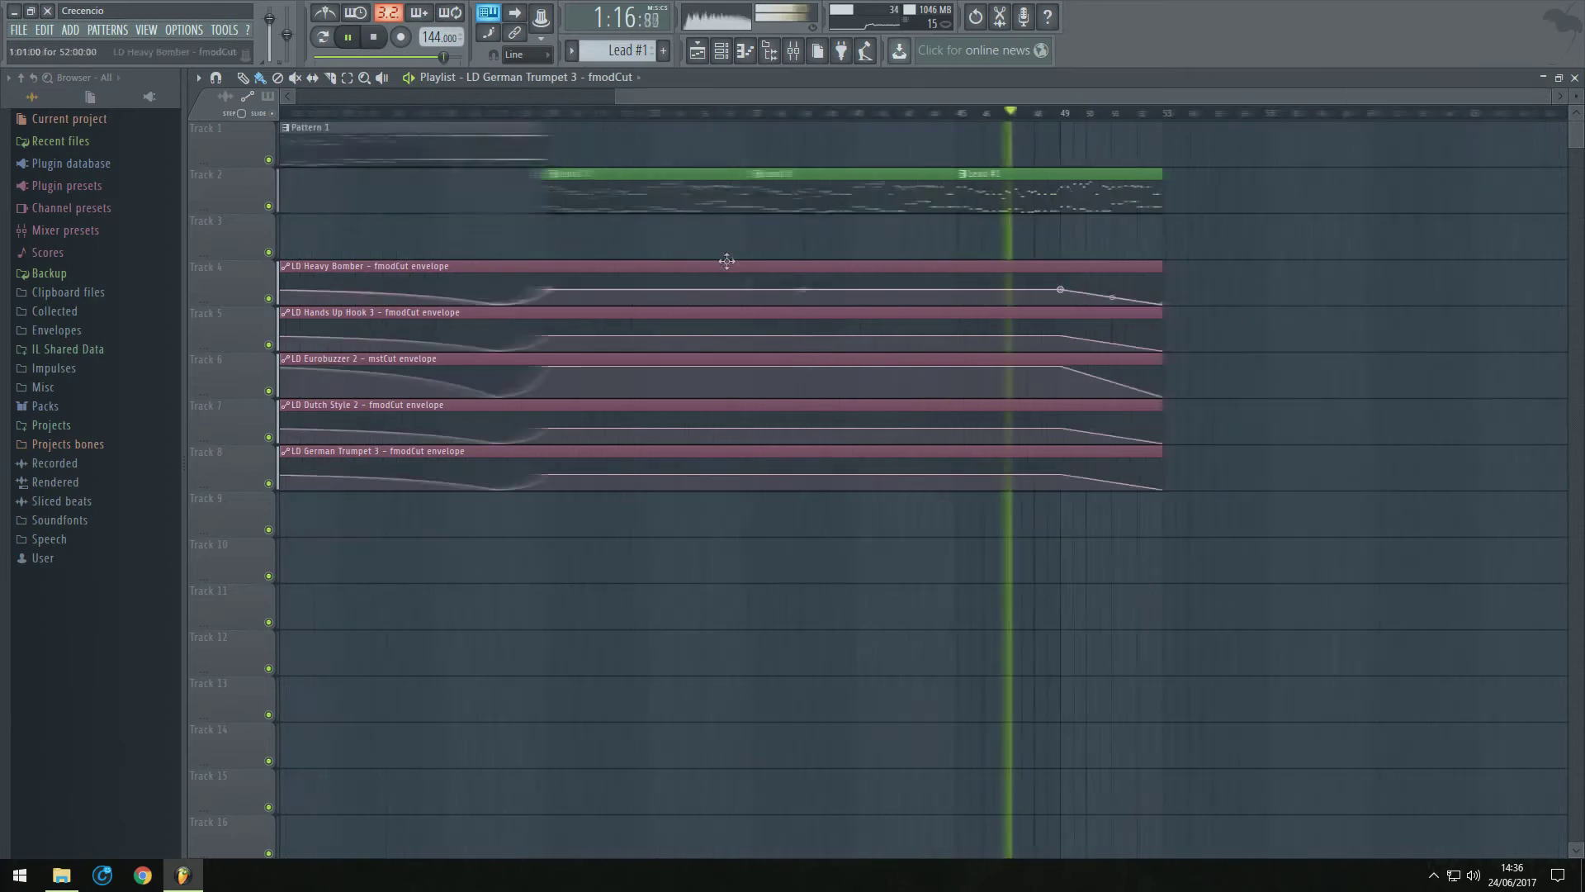
# Add points at their copied values around bars 36 and 37 on the cutoff envelopes
pyautogui.click(349, 113)
pyautogui.scroll(4, 730, 258)
pyautogui.rightClick(690, 288)
pyautogui.click(740, 565)
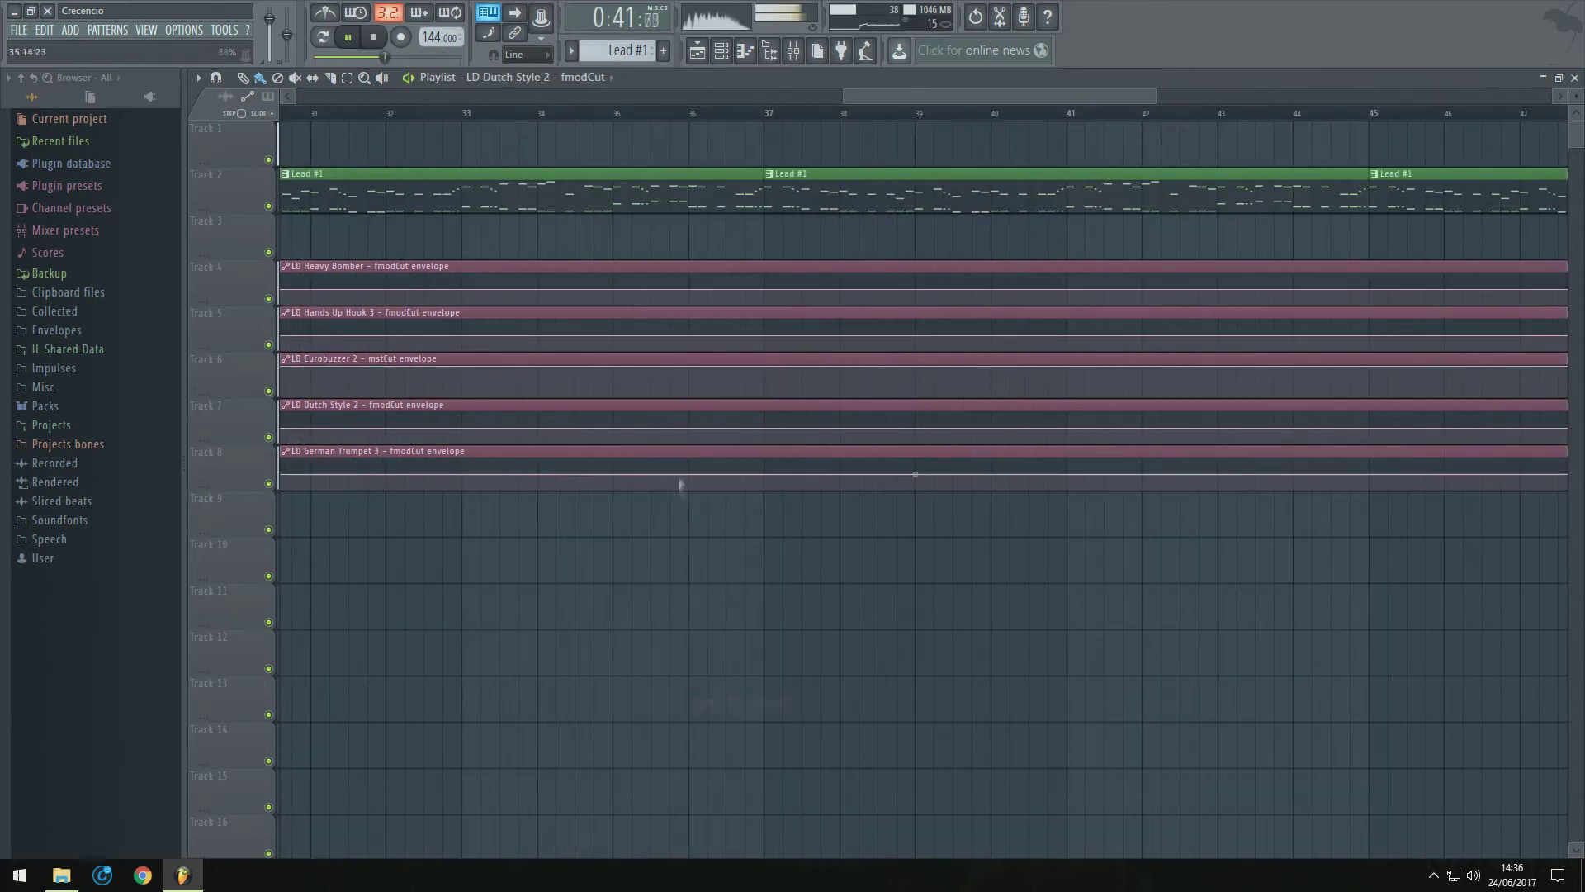
pyautogui.rightClick(763, 429)
pyautogui.click(814, 710)
pyautogui.rightClick(765, 367)
pyautogui.click(816, 645)
pyautogui.rightClick(765, 335)
pyautogui.click(814, 616)
pyautogui.rightClick(764, 289)
pyautogui.click(818, 570)
# Dip the Heavy Bomber, Hands Up Hook 3, Dutch Style 2 and German Trumpet 3 envelopes to bottom level midway through bar 36
pyautogui.rightClick(728, 300)
pyautogui.rightClick(728, 346)
pyautogui.rightClick(729, 443)
pyautogui.rightClick(728, 488)
pyautogui.scroll(-3, 726, 462)
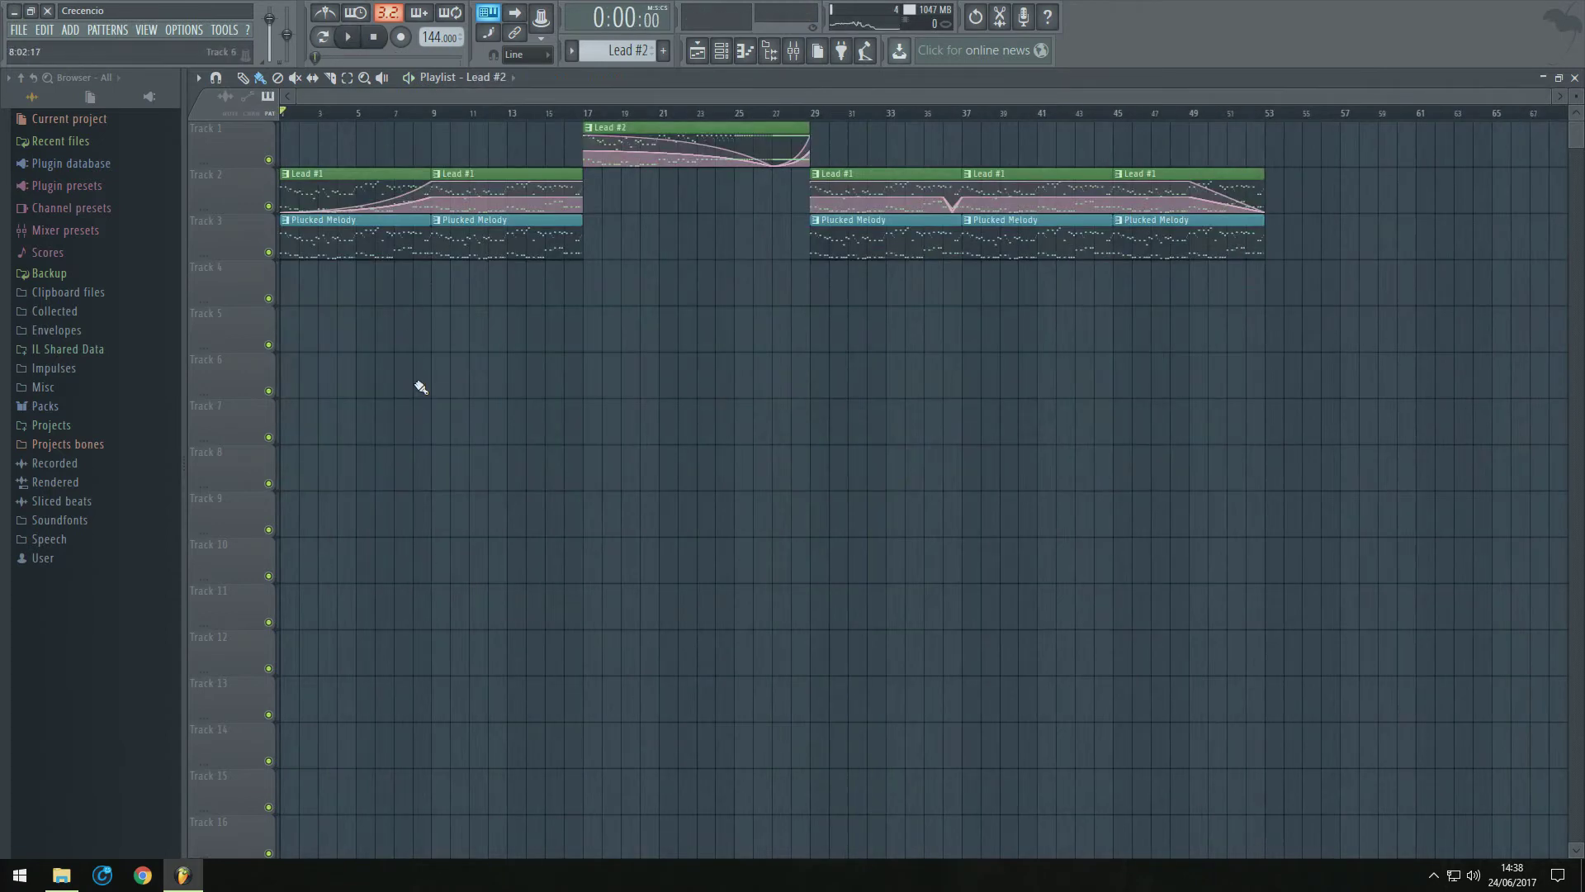
# Try shifting the whole arrangement so that it starts at bar 9
pyautogui.click(356, 239)
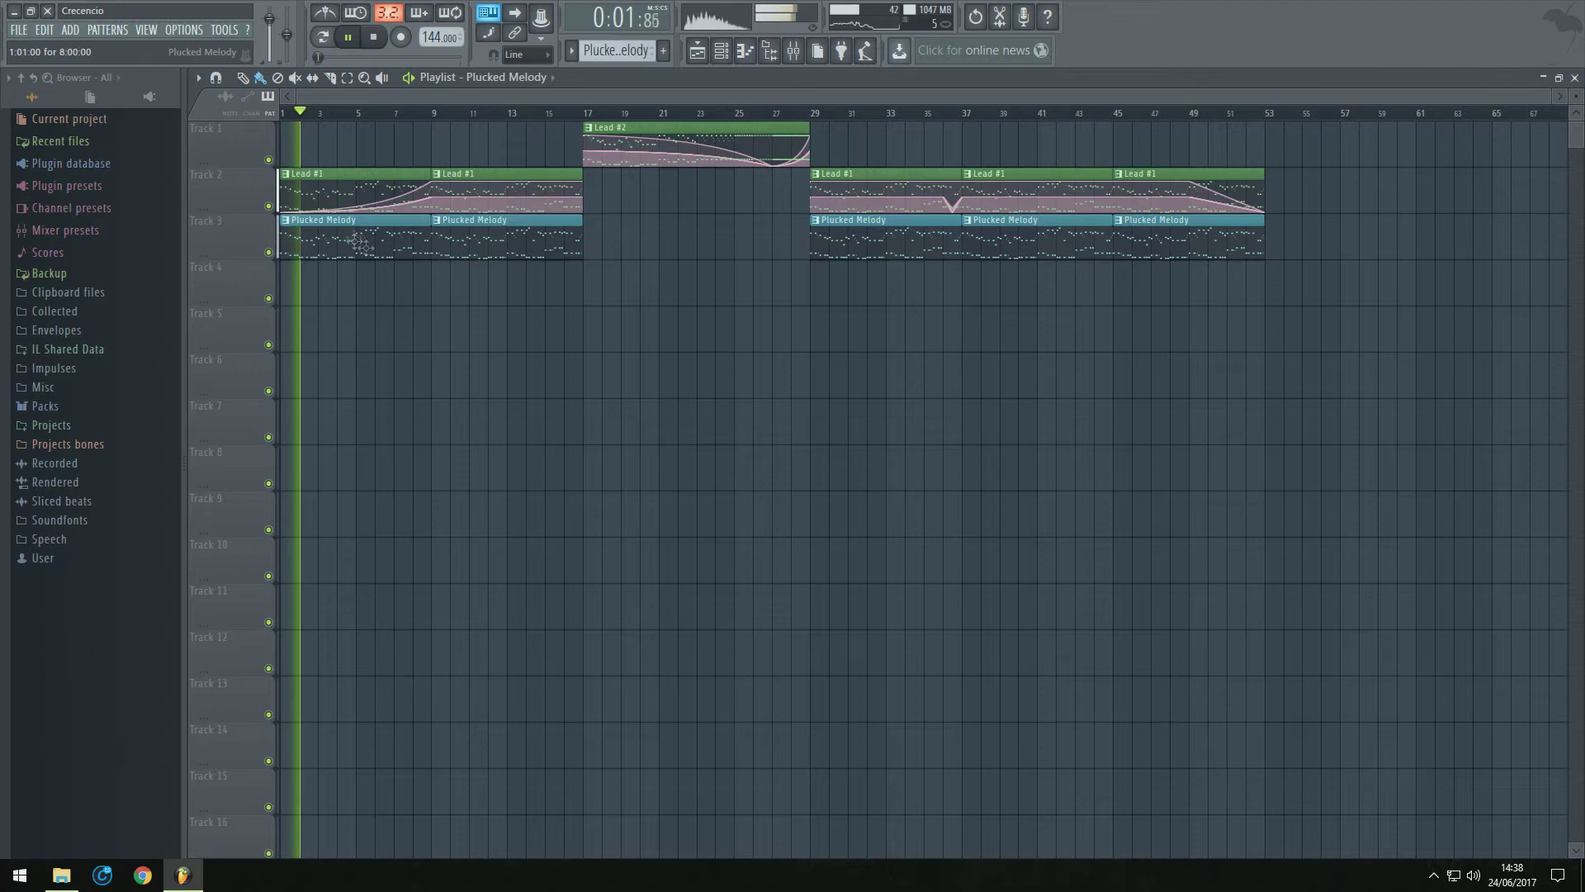
pyautogui.moveTo(1351, 145); pyautogui.dragTo(319, 298)
pyautogui.moveTo(328, 238); pyautogui.dragTo(397, 238)
pyautogui.keyDown('ctrl'); pyautogui.click(418, 380); pyautogui.keyUp('ctrl')
pyautogui.press('space')
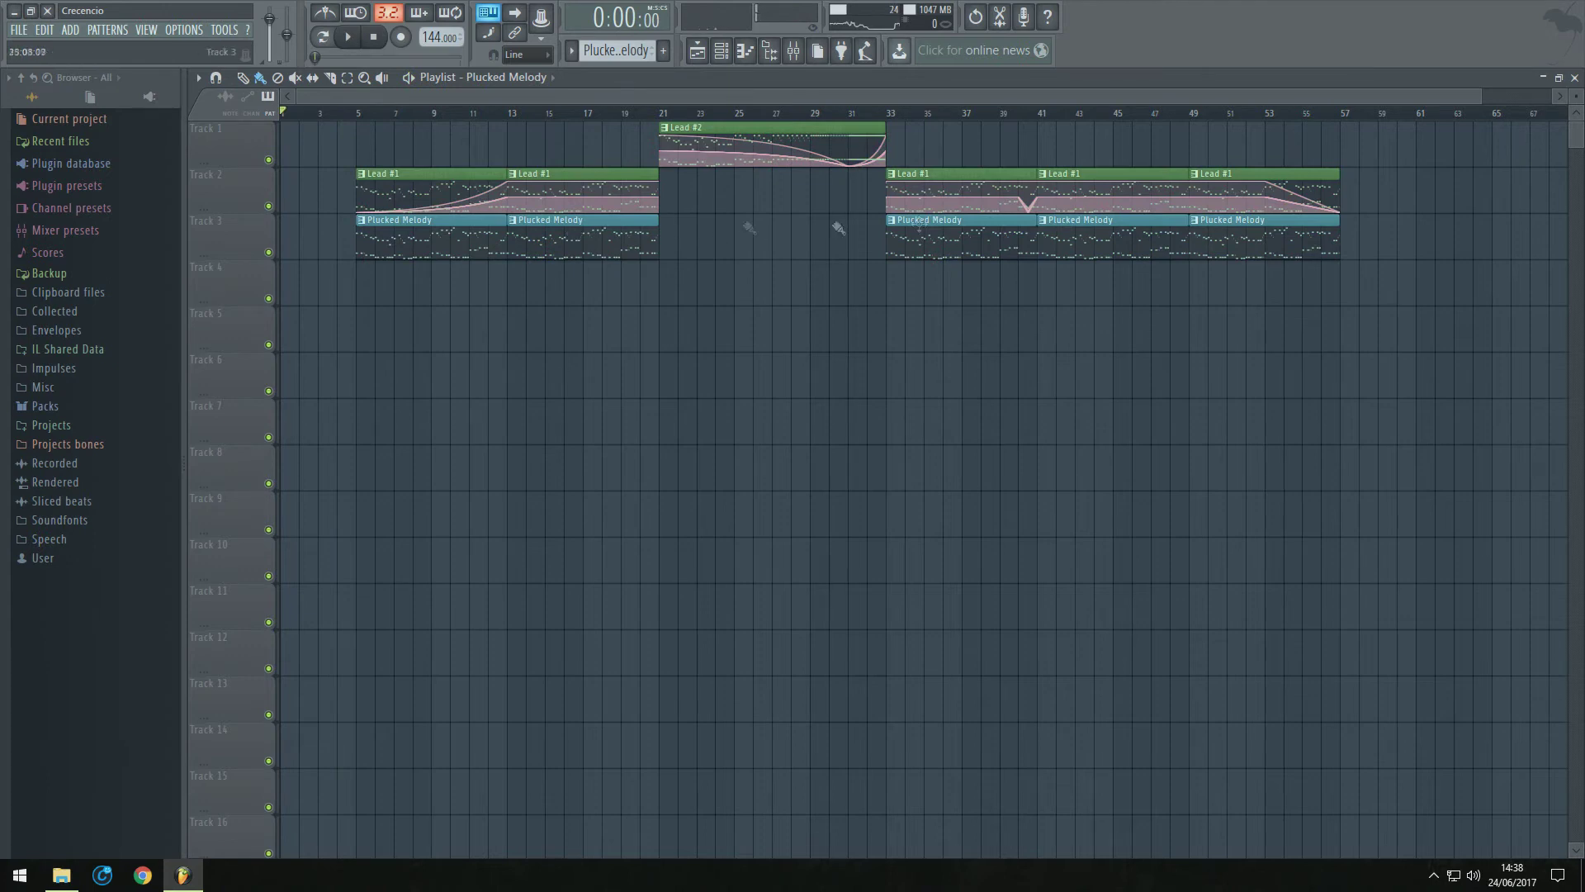
pyautogui.moveTo(1415, 158); pyautogui.dragTo(396, 312)
pyautogui.moveTo(389, 240); pyautogui.dragTo(466, 230)
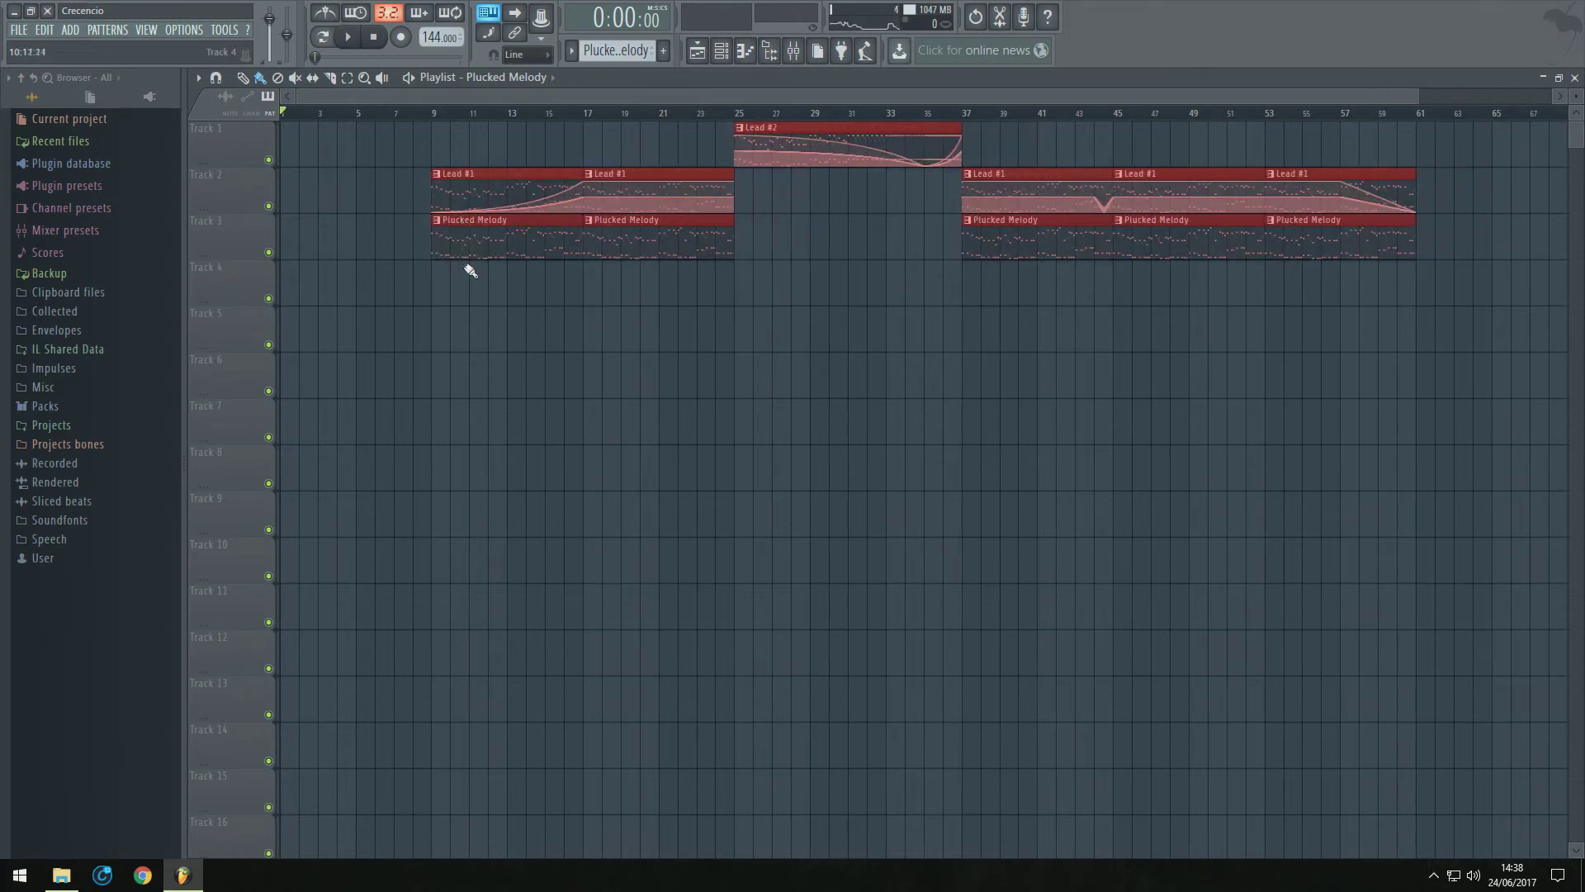
pyautogui.click(446, 293)
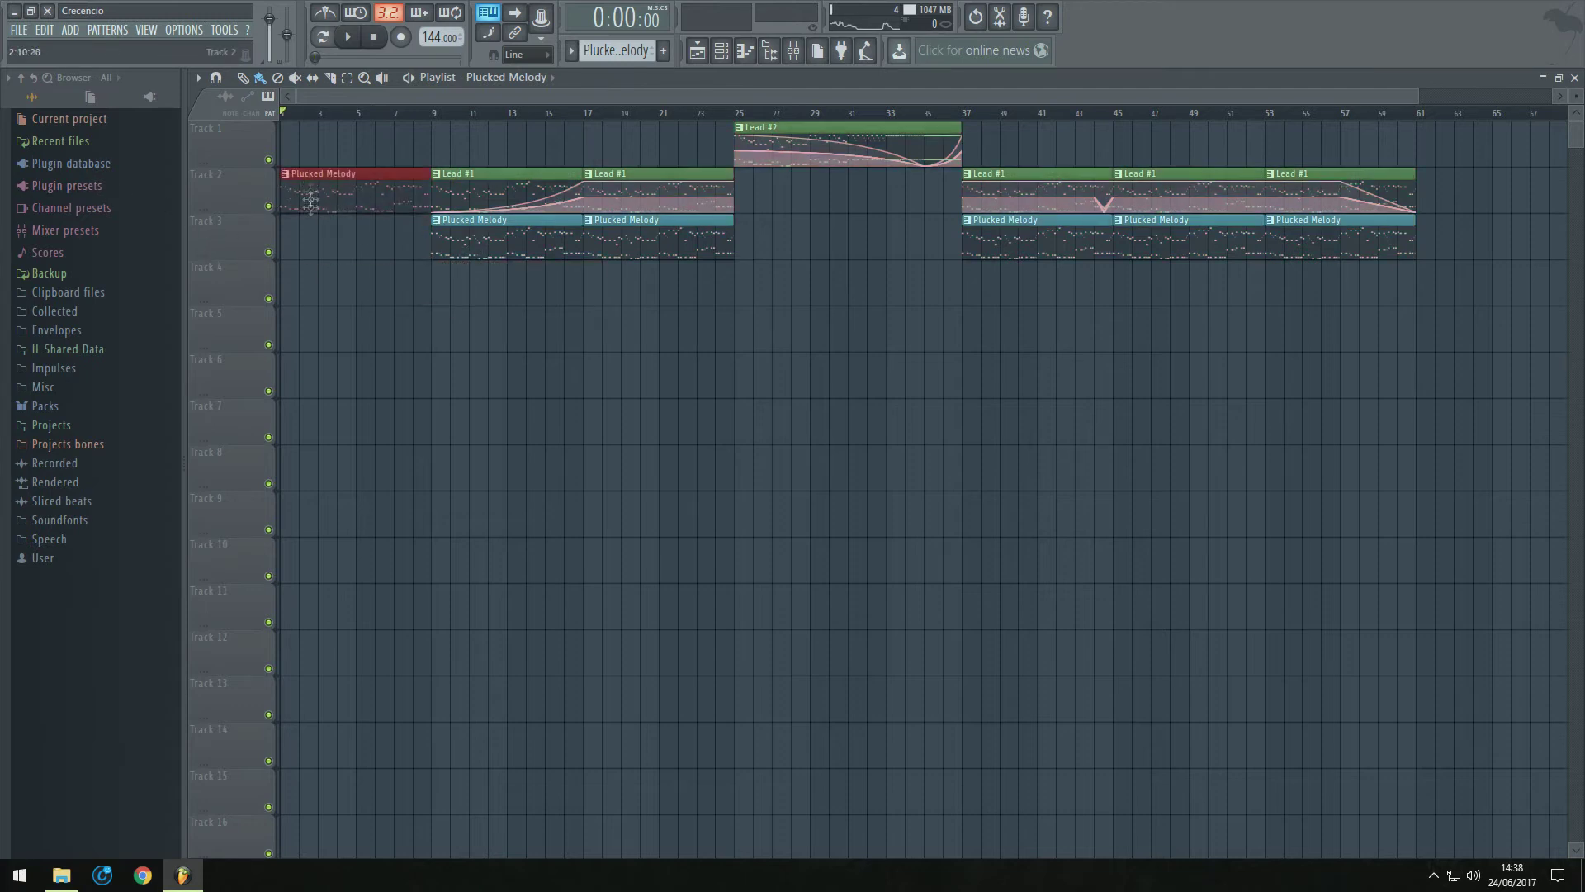
# Play from bar 8, remove the Plucked Melody clip at bar 1 and move the whole arrangement back to bar 1
pyautogui.click(412, 112)
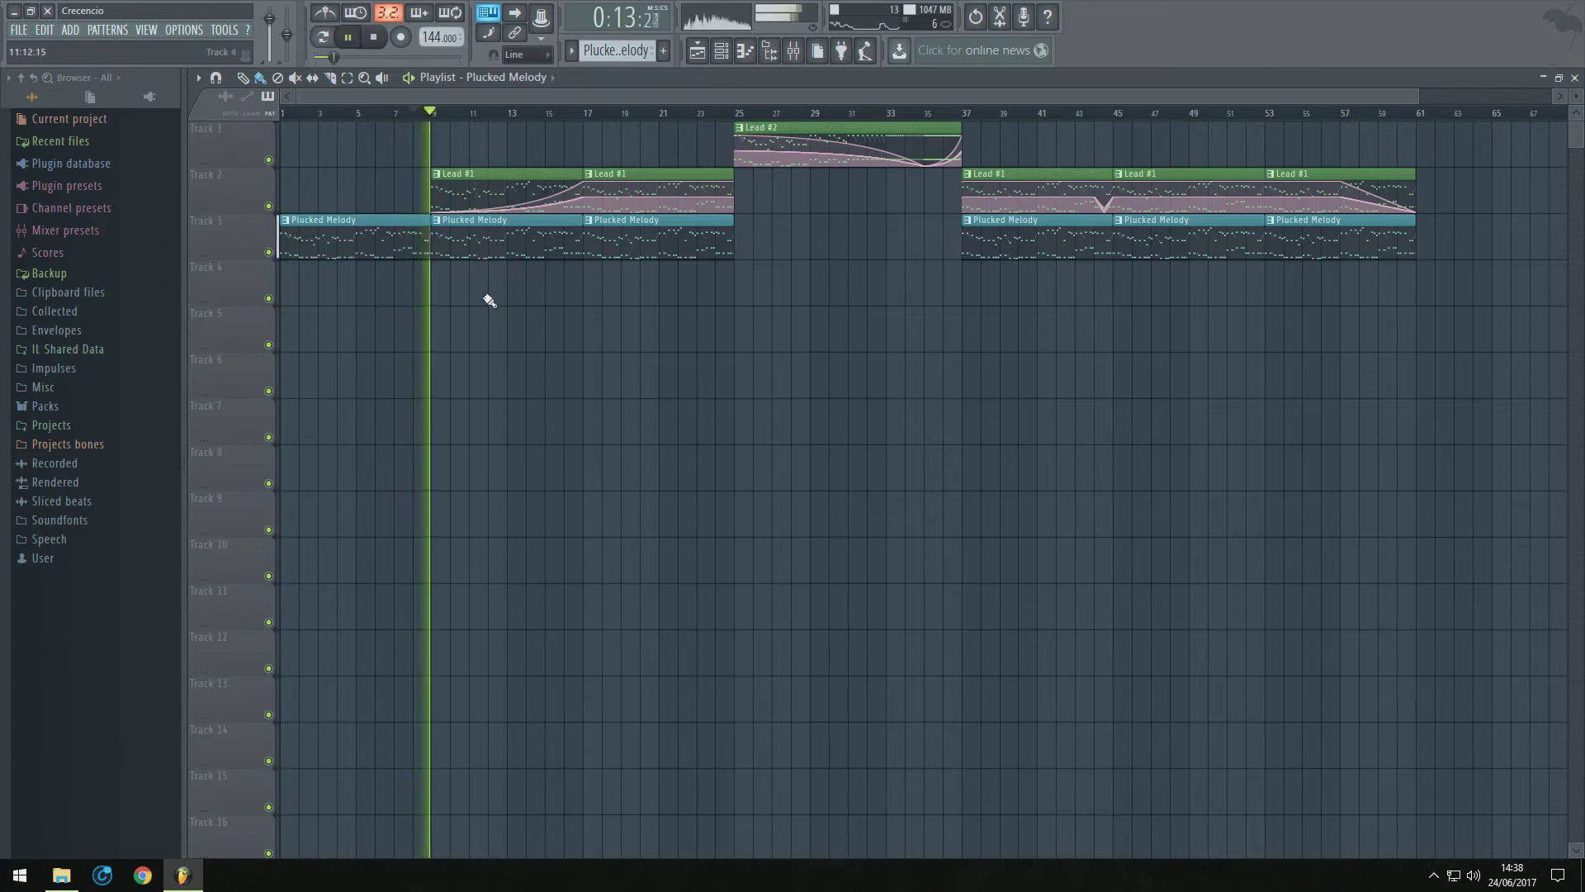
pyautogui.rightClick(376, 234)
pyautogui.moveTo(1458, 124); pyautogui.dragTo(609, 301)
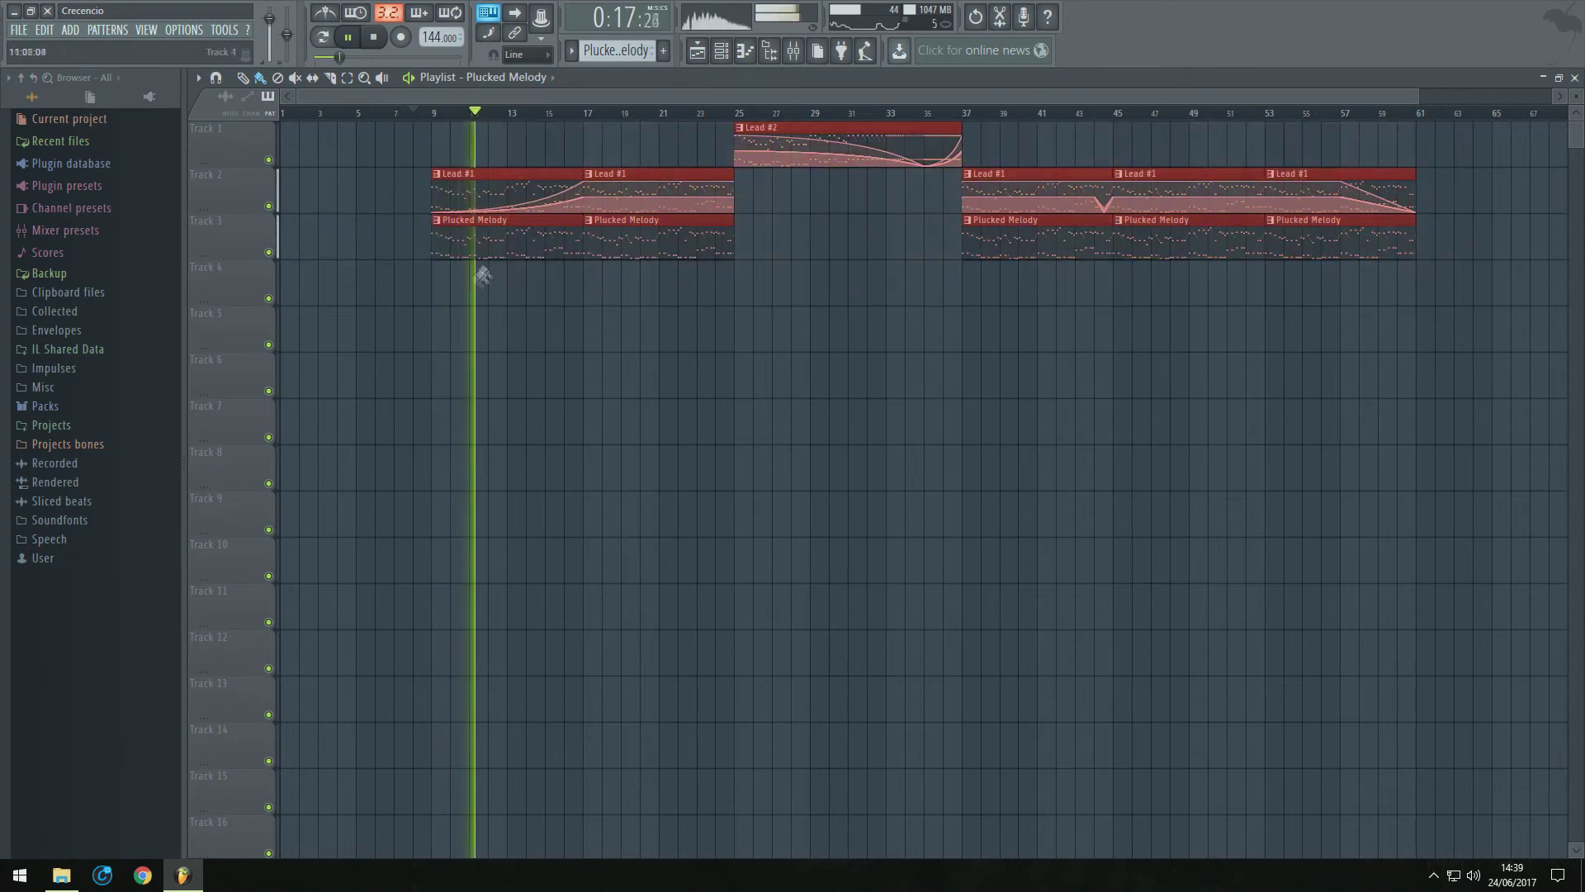
pyautogui.moveTo(478, 243); pyautogui.dragTo(326, 243)
pyautogui.press('space')
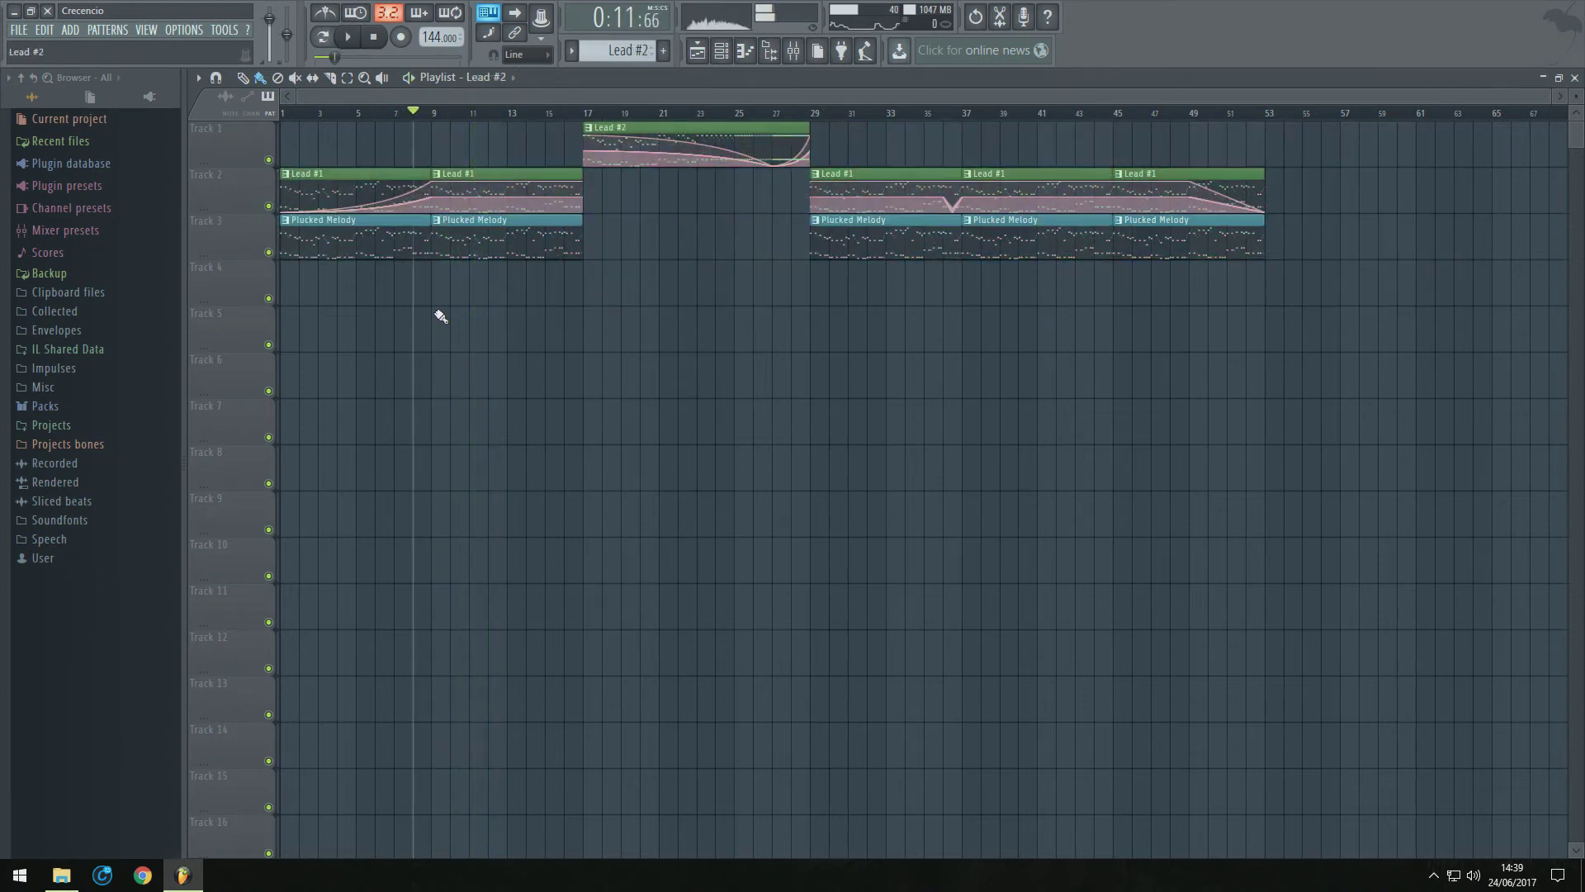
# Place the recent sample VDX2 Madness Kit 144BPM Fx Kick 02 at bar 1 on track 9 and open its channel settings
pyautogui.click(45, 405)
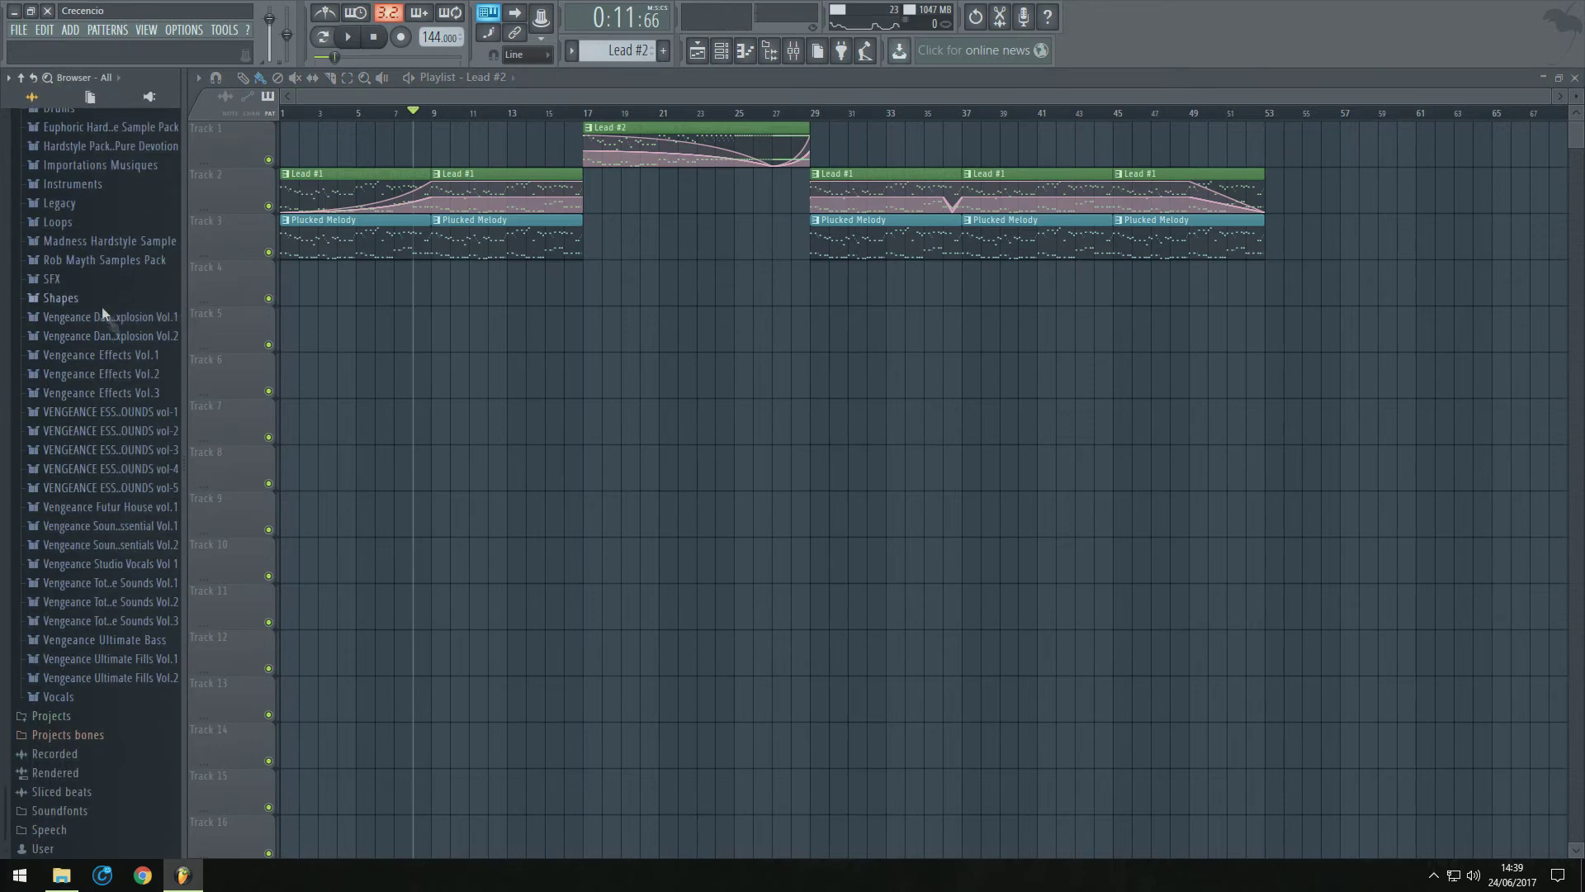
pyautogui.scroll(8, 110, 324)
pyautogui.click(70, 142)
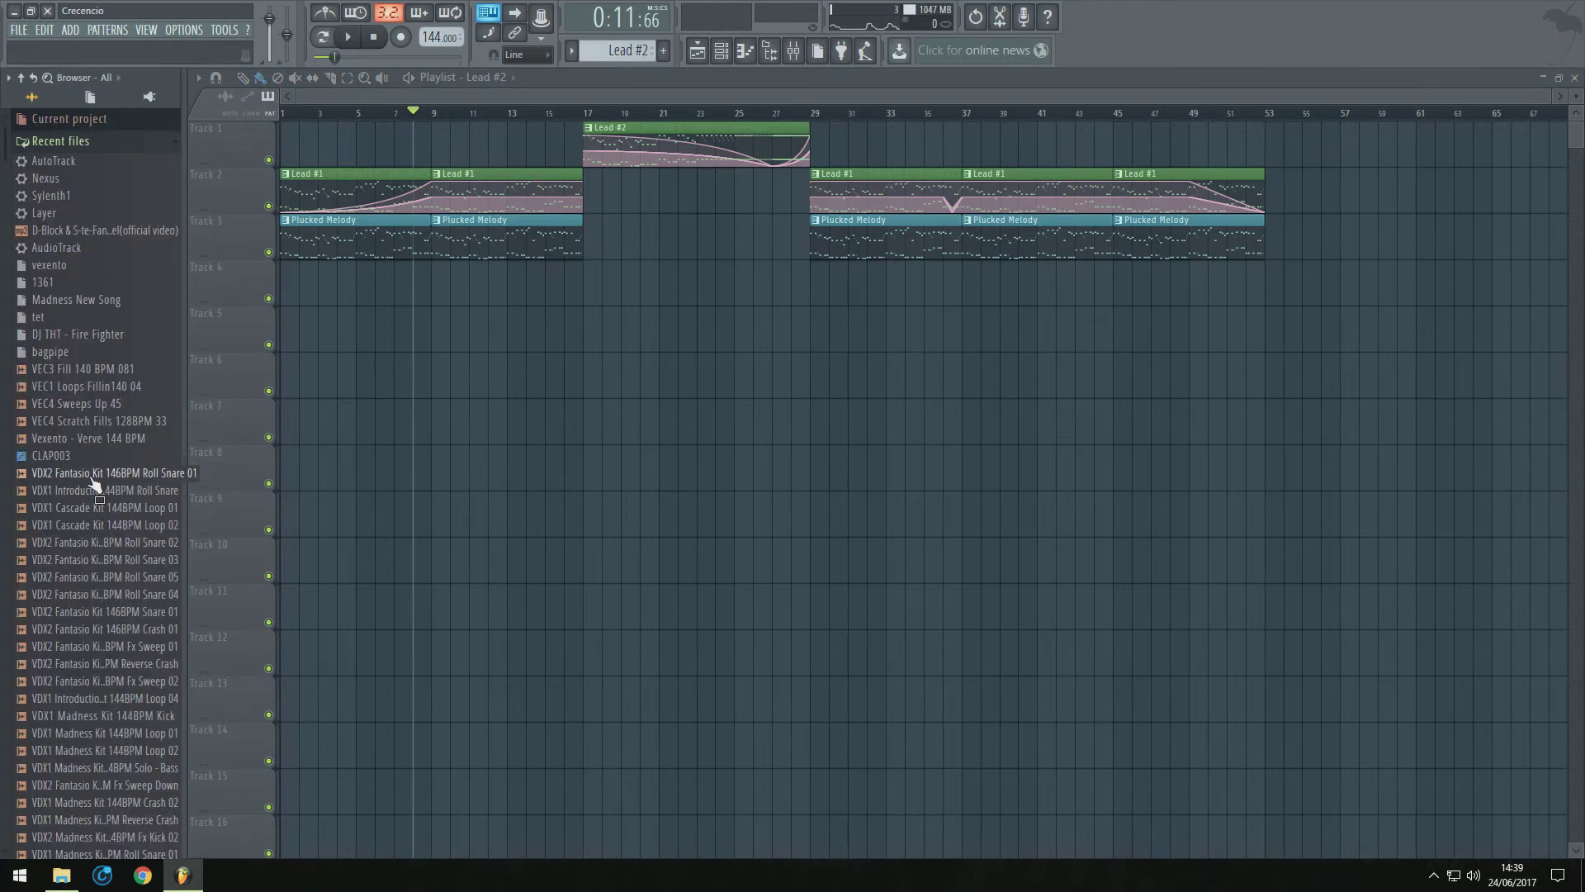
pyautogui.scroll(-4, 96, 487)
pyautogui.moveTo(94, 644); pyautogui.dragTo(293, 523)
pyautogui.doubleClick(443, 530)
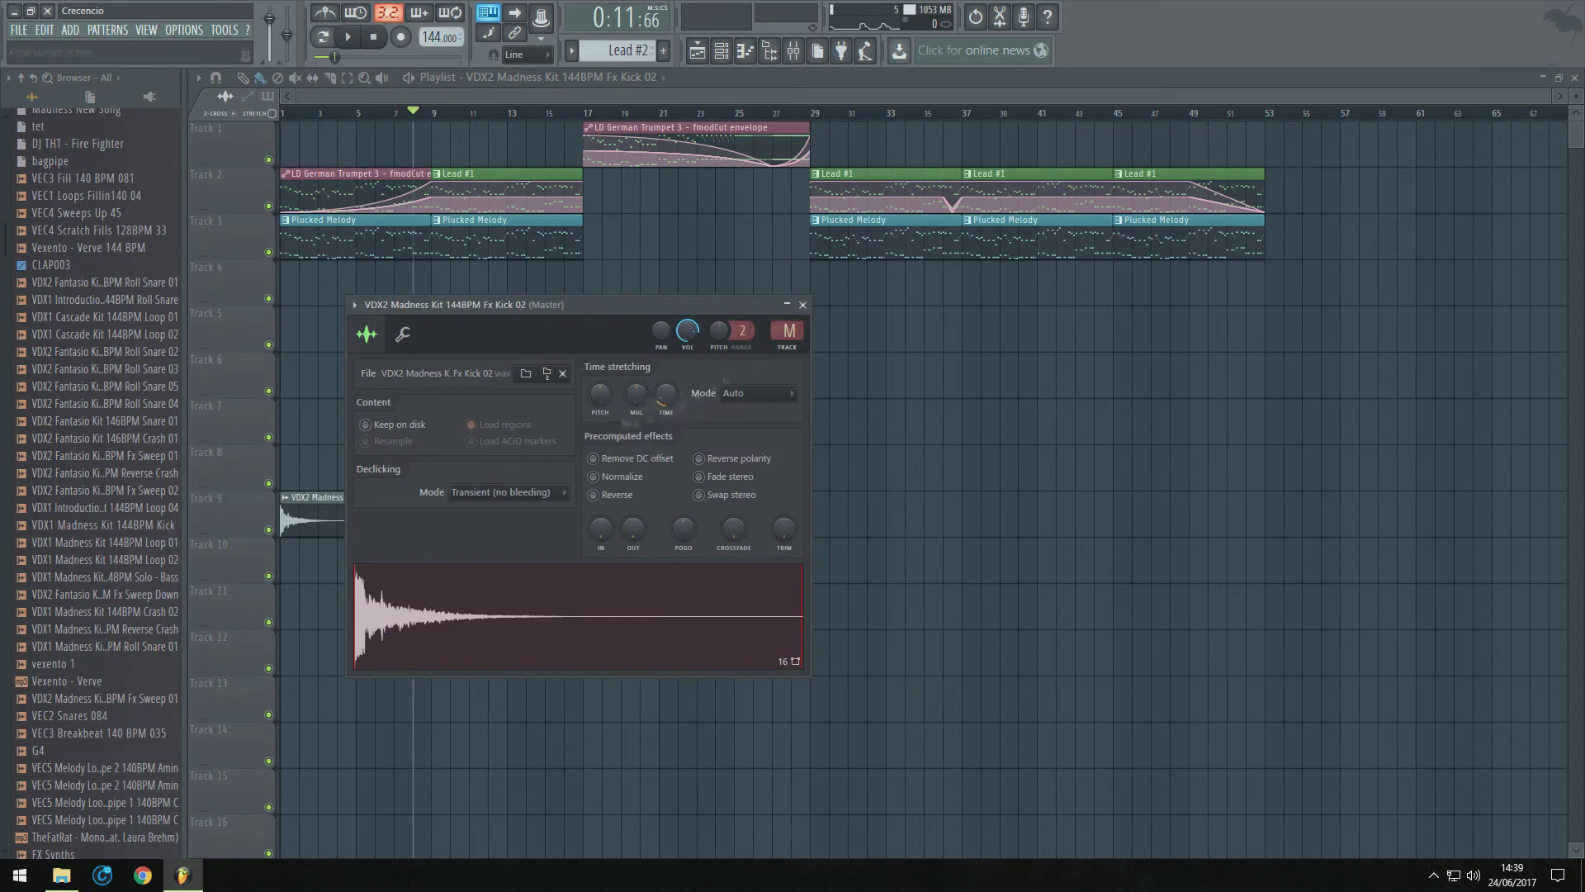
# Add the VDX1 Madness Kit 144BPM Reverse Crash sample and shift the clips on tracks 1 to 3 to start at bar 9
pyautogui.moveTo(100, 633); pyautogui.dragTo(296, 658)
pyautogui.moveTo(296, 659); pyautogui.dragTo(296, 566)
pyautogui.moveTo(1323, 127); pyautogui.dragTo(285, 253)
pyautogui.scroll(4, 330, 244)
pyautogui.moveTo(290, 244); pyautogui.dragTo(783, 242)
pyautogui.scroll(-3, 384, 243)
# Move the Reverse Crash clip to track 5 just before bar 9 and adjust its time stretching
pyautogui.moveTo(324, 547); pyautogui.dragTo(711, 316)
pyautogui.doubleClick(708, 316)
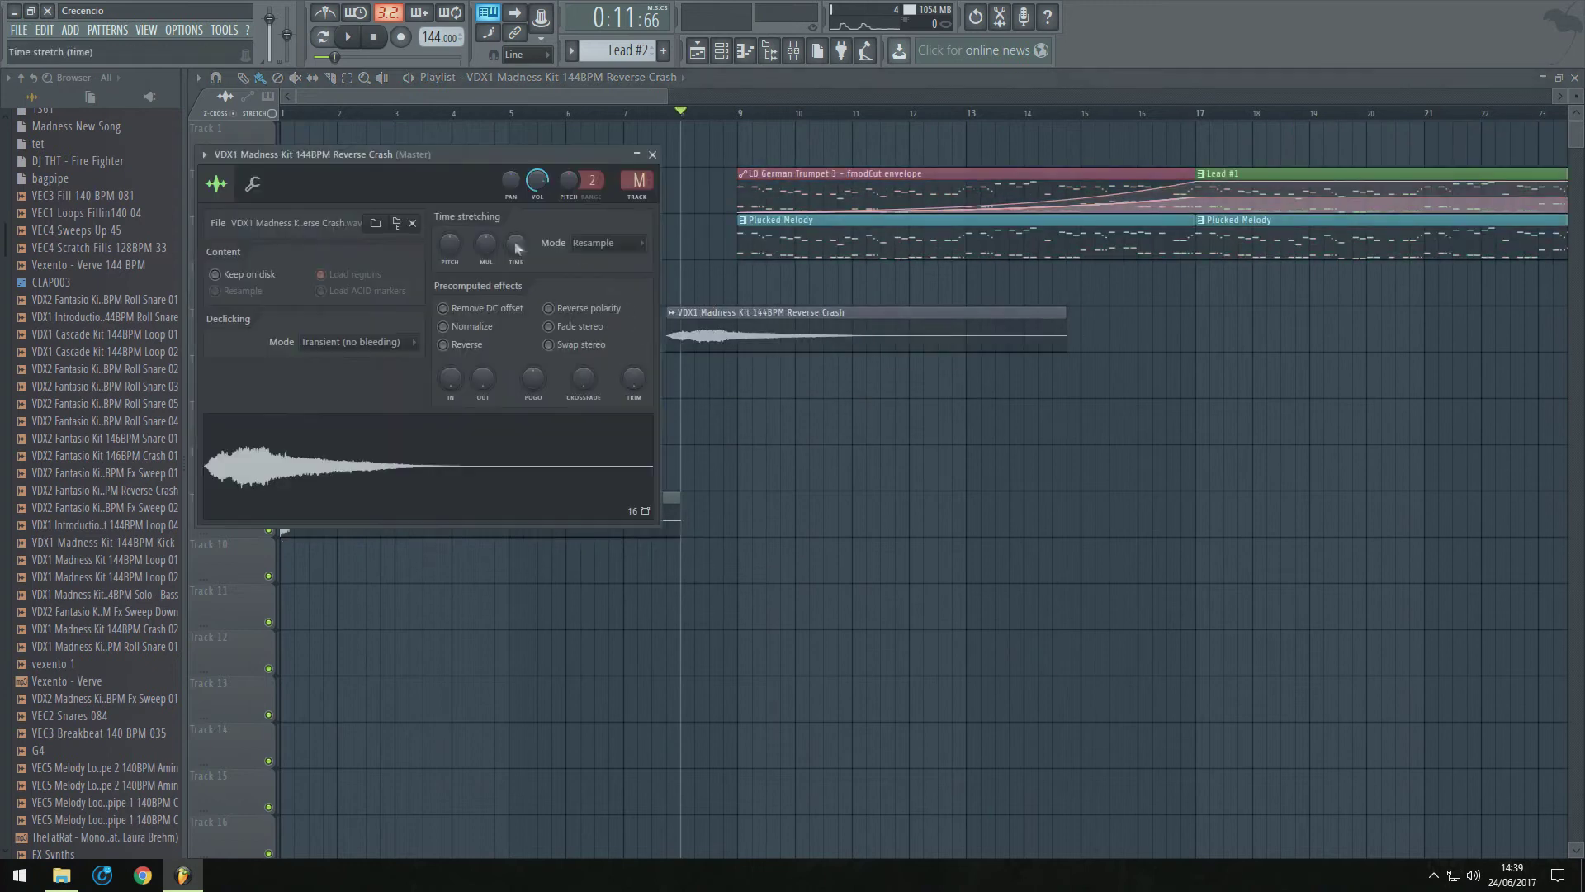
pyautogui.click(652, 154)
# Move the Fx Kick 02 clip to bar 9 on track 9 and set its channel volume to about 41%
pyautogui.moveTo(332, 506); pyautogui.dragTo(789, 506)
pyautogui.scroll(-2, 789, 506)
pyautogui.click(766, 320)
pyautogui.press('space')
pyautogui.scroll(-1, 700, 489)
pyautogui.press('space')
pyautogui.doubleClick(700, 493)
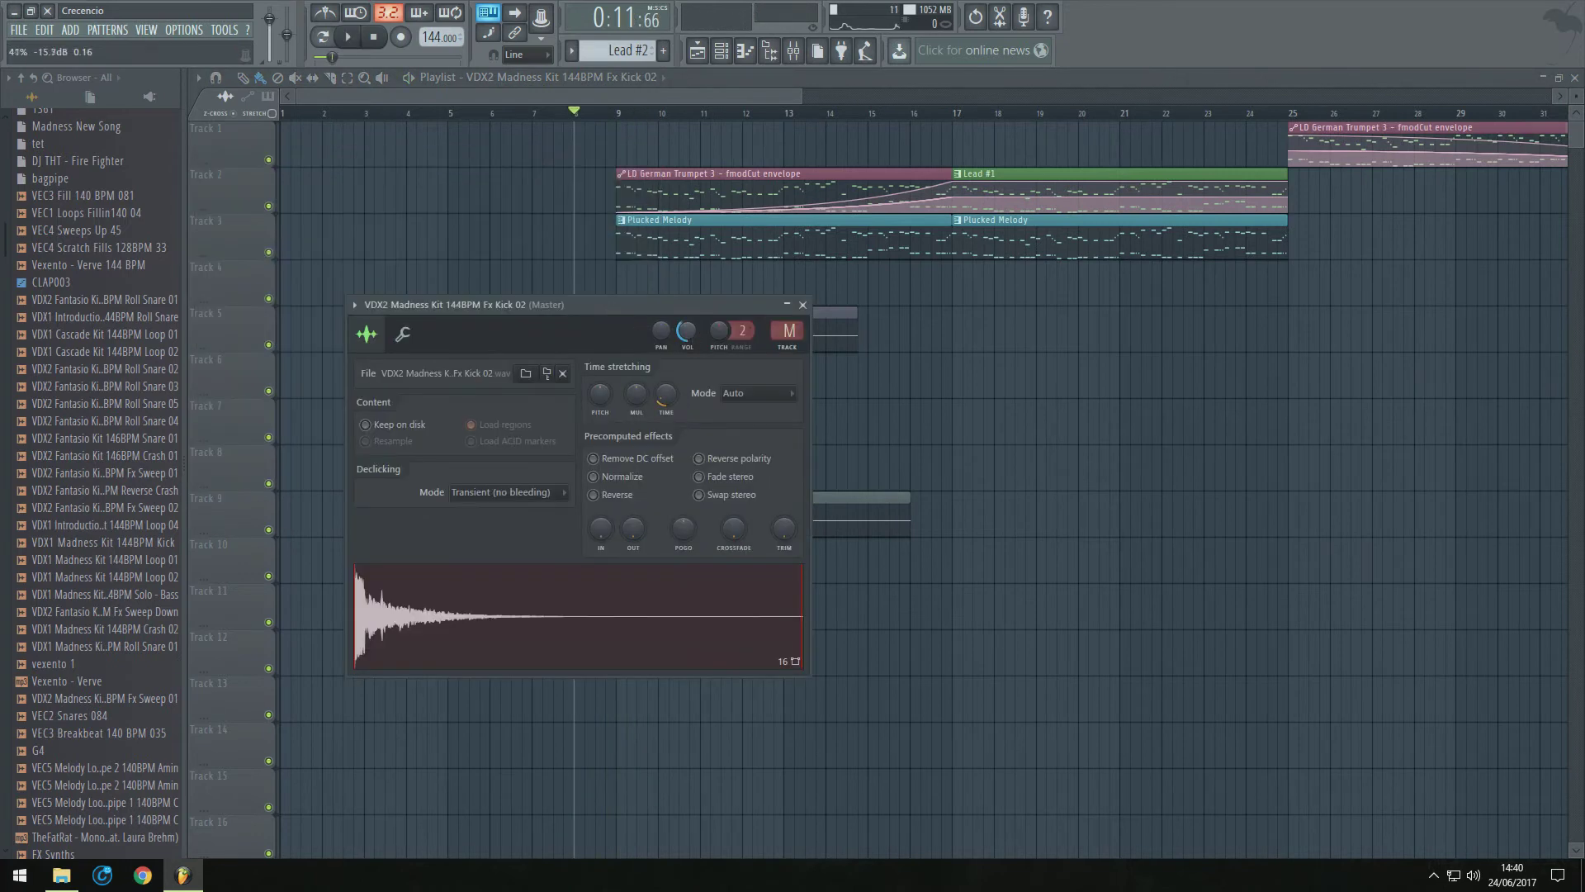
pyautogui.click(802, 305)
# Play the transition into bar 9 and place another Fx Kick 02 clip at bar 25 on track 9
pyautogui.scroll(-2, 710, 462)
pyautogui.press('space')
pyautogui.click(894, 520)
pyautogui.scroll(-1, 948, 518)
pyautogui.press('space')
# Place the VDX1 Madness Kit 144BPM Roll Snare 01 sample at bar 32 on track 7 and adjust its channel volume
pyautogui.scroll(2, 677, 418)
pyautogui.moveTo(103, 651); pyautogui.dragTo(1306, 420)
pyautogui.doubleClick(1306, 419)
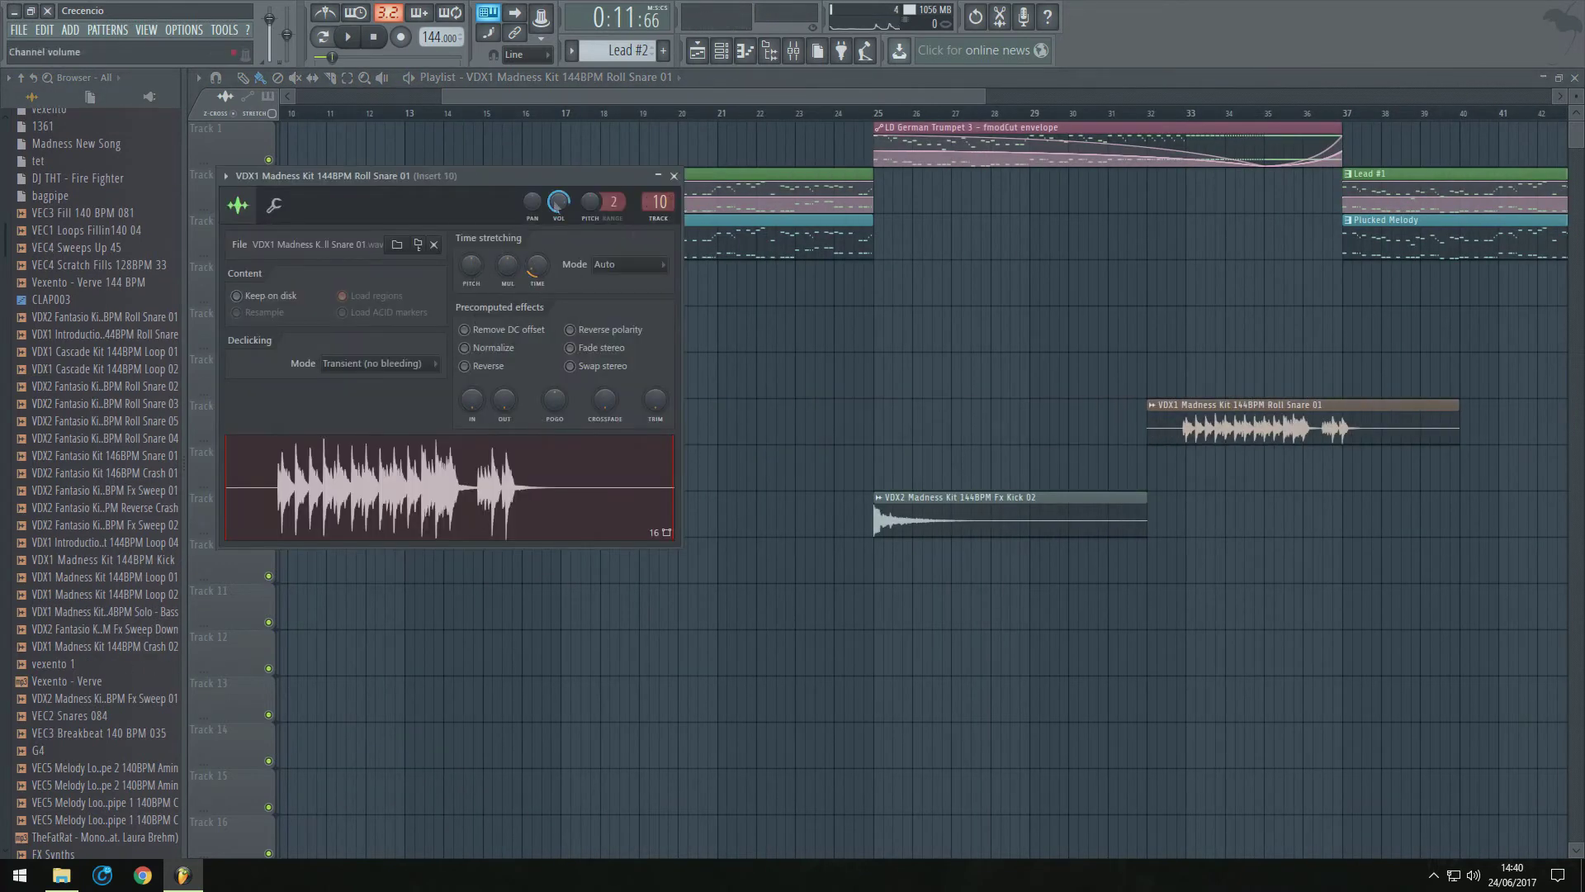
pyautogui.click(826, 313)
pyautogui.scroll(-2, 807, 351)
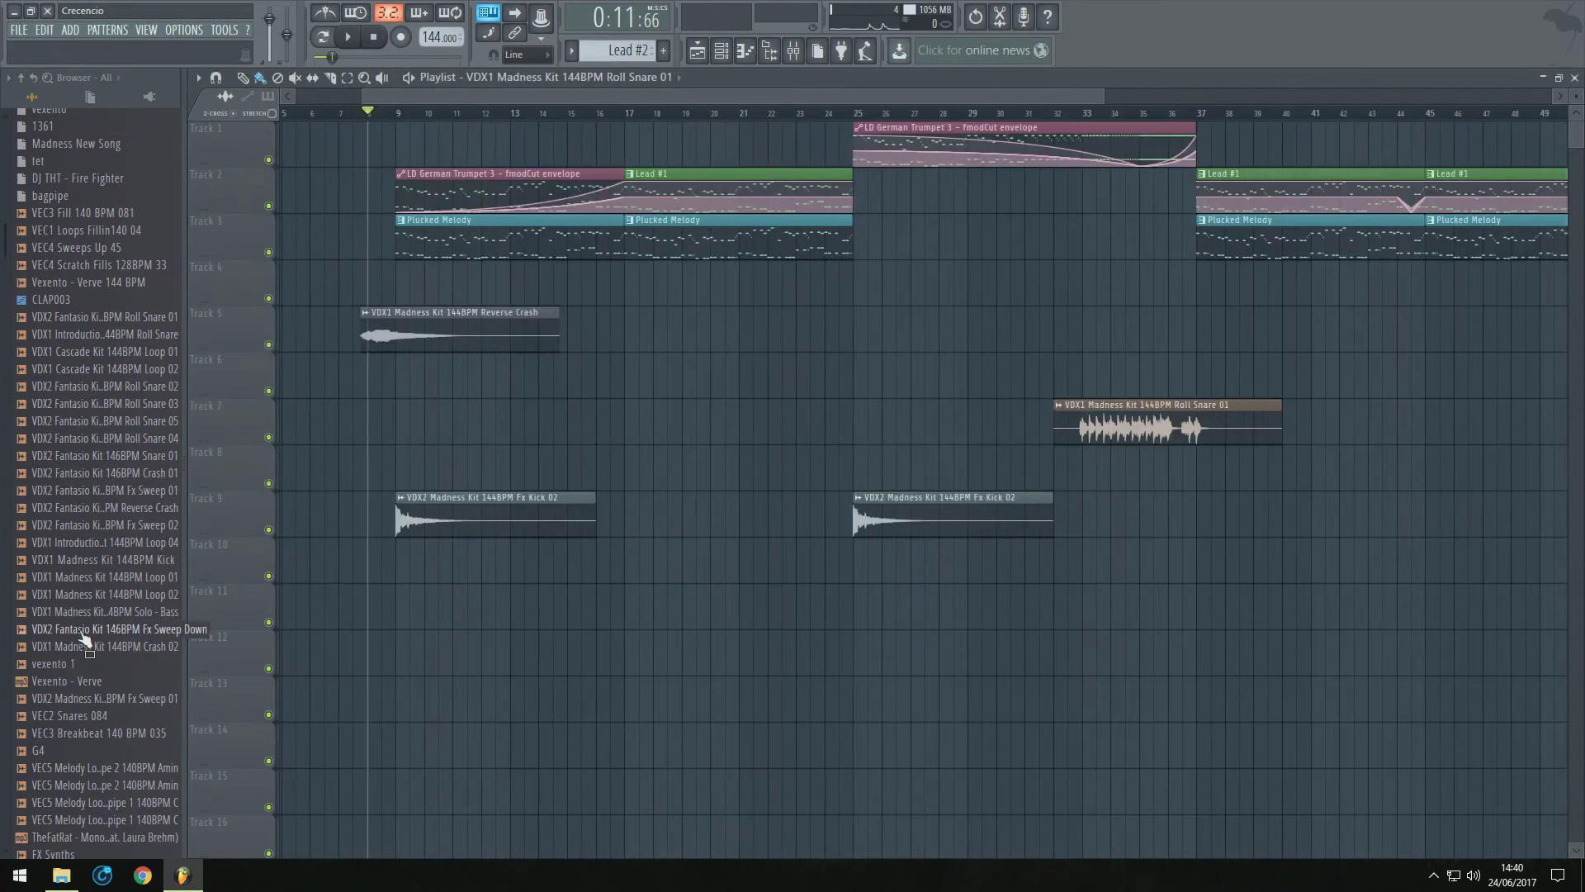
# Place VDX1 Madness Kit 144BPM Crash 02 on track 8 at bars 9, 17 and 25, adjusting its time stretching and resetting its pitch shift
pyautogui.moveTo(96, 652); pyautogui.dragTo(495, 421)
pyautogui.moveTo(495, 421); pyautogui.dragTo(680, 453)
pyautogui.doubleClick(468, 475)
pyautogui.rightClick(559, 286)
pyautogui.click(590, 314)
pyautogui.click(780, 444)
pyautogui.rightClick(491, 286)
pyautogui.click(506, 296)
pyautogui.click(696, 198)
# Add VDX1 Introduction Kit 144BPM Loop 04 on track 10 and move Madness Kit Loop 01 to bar 37 on track 4
pyautogui.moveTo(124, 595); pyautogui.dragTo(1139, 563)
pyautogui.moveTo(561, 611); pyautogui.dragTo(1249, 287)
# Adjust the time stretching of the Madness Kit Loop 01 channel and reset its pitch shift
pyautogui.doubleClick(1248, 287)
pyautogui.rightClick(577, 314)
pyautogui.click(609, 339)
pyautogui.click(780, 443)
pyautogui.rightClick(507, 306)
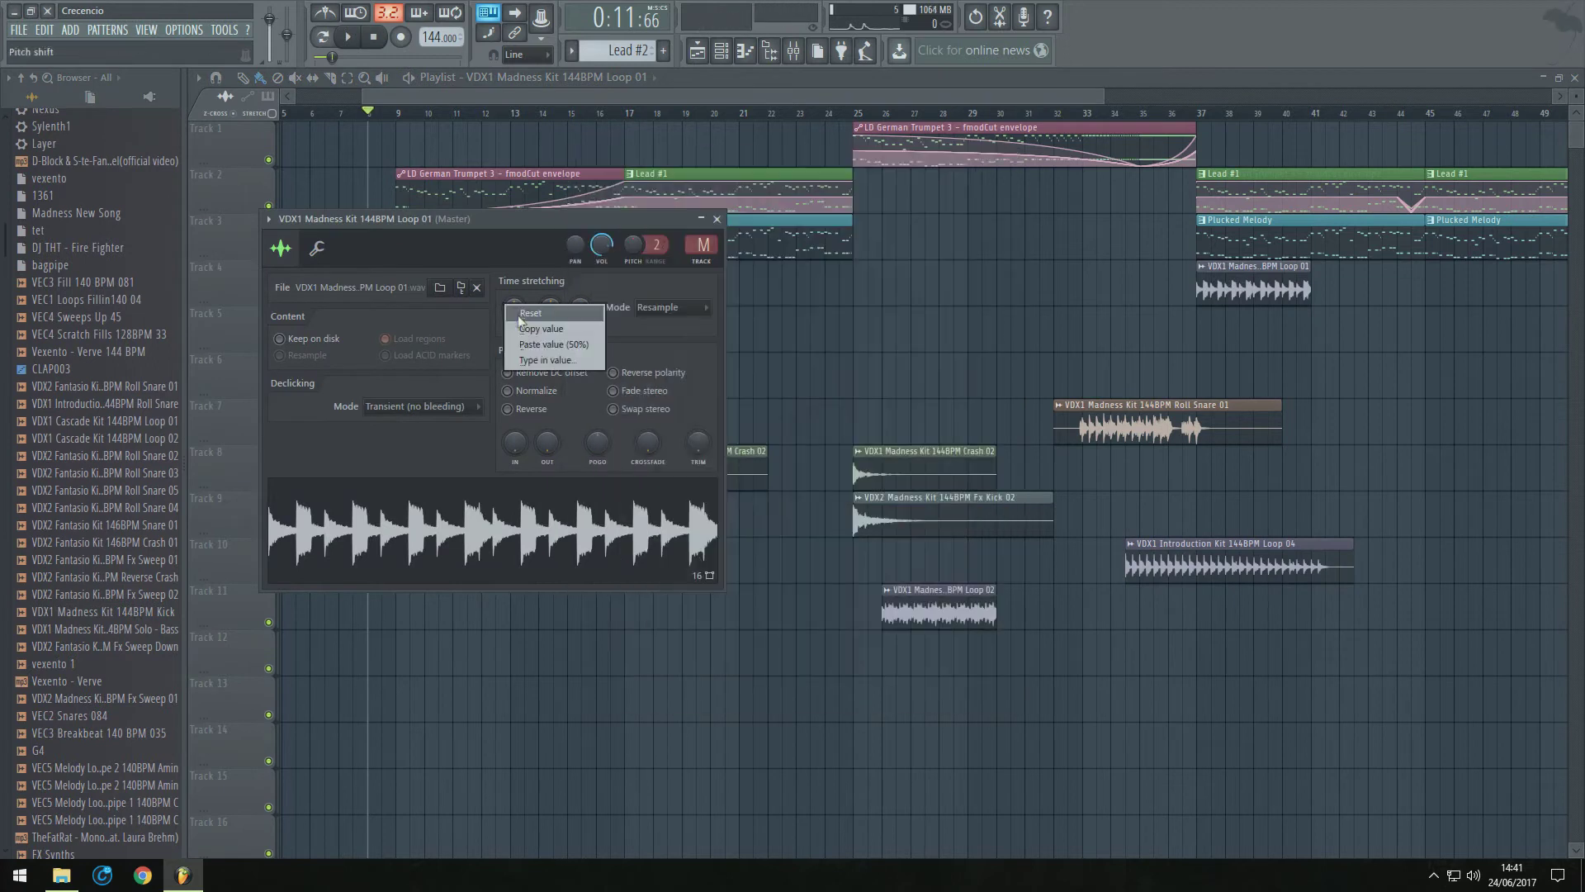
pyautogui.click(525, 314)
pyautogui.click(717, 219)
# Move Madness Kit Loop 02 to bar 45 on track 4, adjust its stretching and pitch, and duplicate it to bar 49
pyautogui.moveTo(928, 610); pyautogui.dragTo(1471, 286)
pyautogui.scroll(4, 1436, 359)
pyautogui.doubleClick(660, 289)
pyautogui.rightClick(604, 328)
pyautogui.click(631, 355)
pyautogui.rightClick(538, 327)
pyautogui.click(734, 241)
pyautogui.keyDown('shift'); pyautogui.moveTo(582, 297); pyautogui.dragTo(960, 298); pyautogui.keyUp('shift')
# Move Introduction Kit Loop 04 to bar 53 on track 4, adjust its time stretching and reset its pitch shift
pyautogui.scroll(-4, 960, 298)
pyautogui.moveTo(658, 561); pyautogui.dragTo(1346, 287)
pyautogui.doubleClick(1326, 282)
pyautogui.rightClick(625, 352)
pyautogui.click(653, 378)
pyautogui.click(780, 443)
pyautogui.rightClick(556, 352)
pyautogui.click(578, 364)
pyautogui.click(759, 262)
# Duplicate the Roll Snare 01 clip to bar 56 on track 7
pyautogui.scroll(-4, 793, 371)
pyautogui.keyDown('shift'); pyautogui.moveTo(735, 424); pyautogui.dragTo(1292, 424); pyautogui.keyUp('shift')
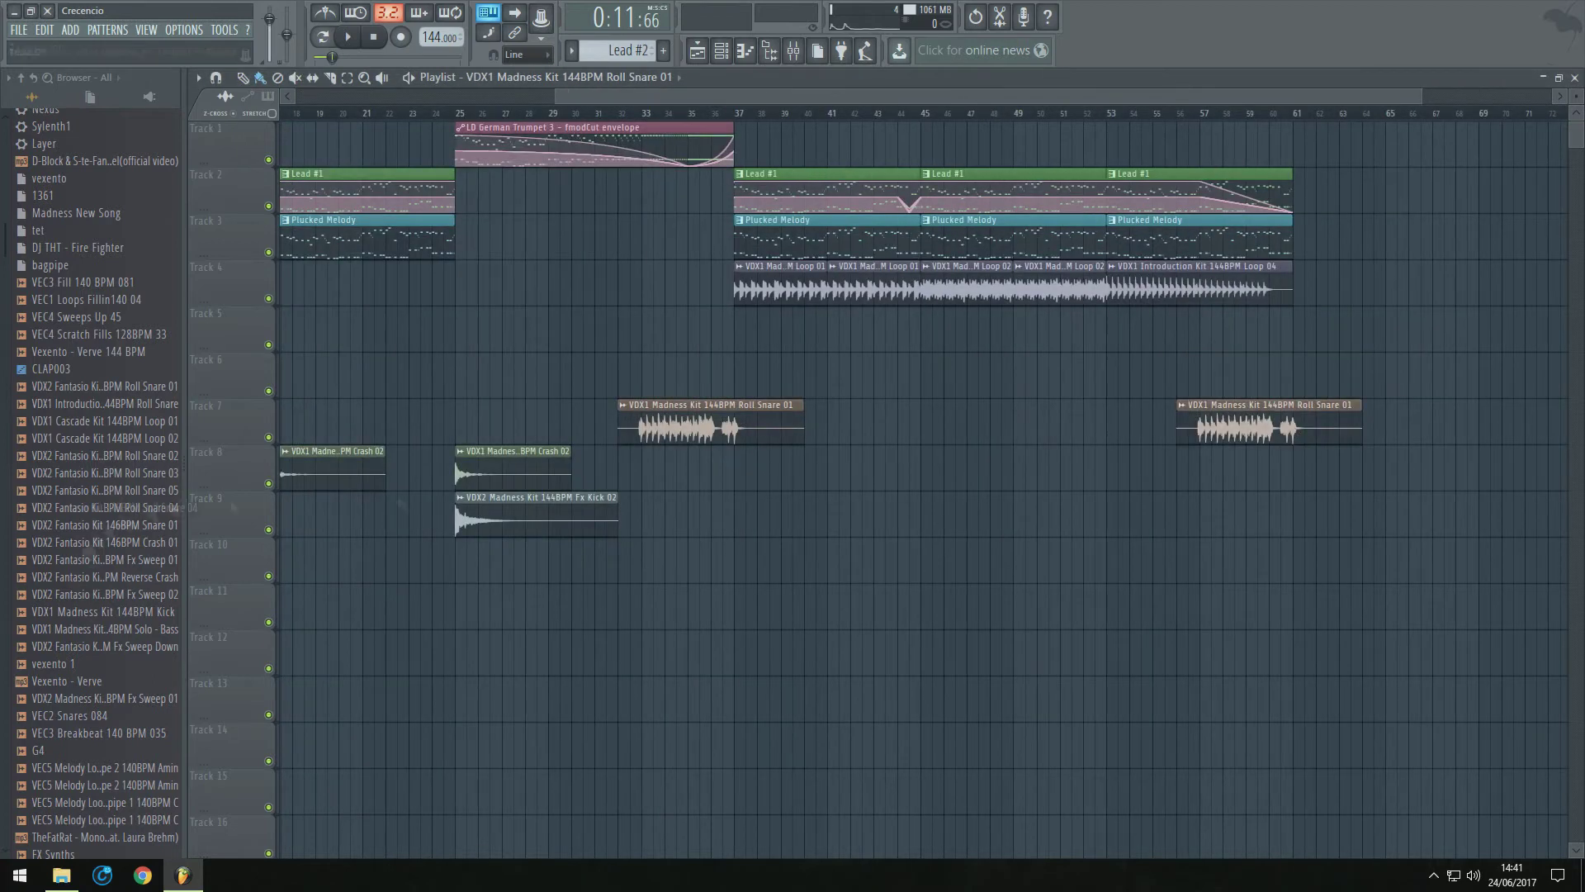
# Place VDX2 Fantasio Kit 146BPM Fx Sweep Down on track 6, adjust its time stretching and reset its pitch shift
pyautogui.moveTo(67, 647); pyautogui.dragTo(413, 375)
pyautogui.hscroll(-4, 495, 375)
pyautogui.moveTo(776, 375); pyautogui.dragTo(537, 374)
pyautogui.doubleClick(537, 374)
pyautogui.rightClick(645, 372)
pyautogui.click(674, 398)
pyautogui.click(790, 443)
pyautogui.rightClick(579, 372)
pyautogui.click(604, 386)
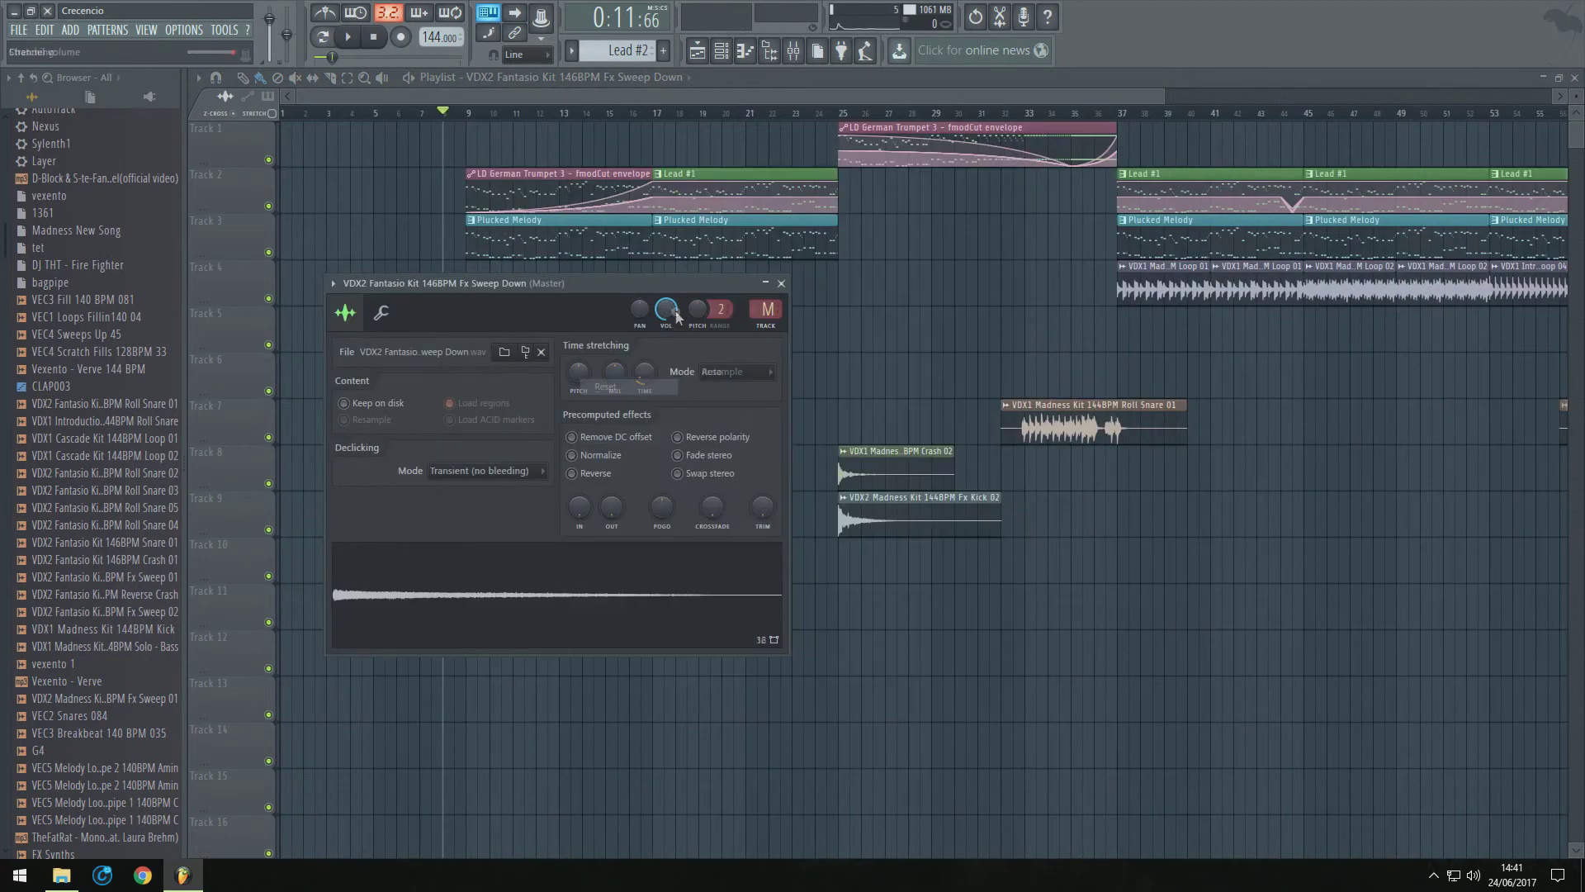
pyautogui.click(781, 283)
# Place VDX2 Fantasio Kit 146BPM Fx Sweep 02 at bar 29 on track 10, adjust its stretching and pitch, and duplicate it along the track
pyautogui.moveTo(136, 612); pyautogui.dragTo(541, 611)
pyautogui.moveTo(756, 609); pyautogui.dragTo(1163, 563)
pyautogui.doubleClick(1159, 555)
pyautogui.rightClick(667, 394)
pyautogui.click(696, 420)
pyautogui.click(790, 443)
pyautogui.rightClick(600, 393)
pyautogui.click(625, 408)
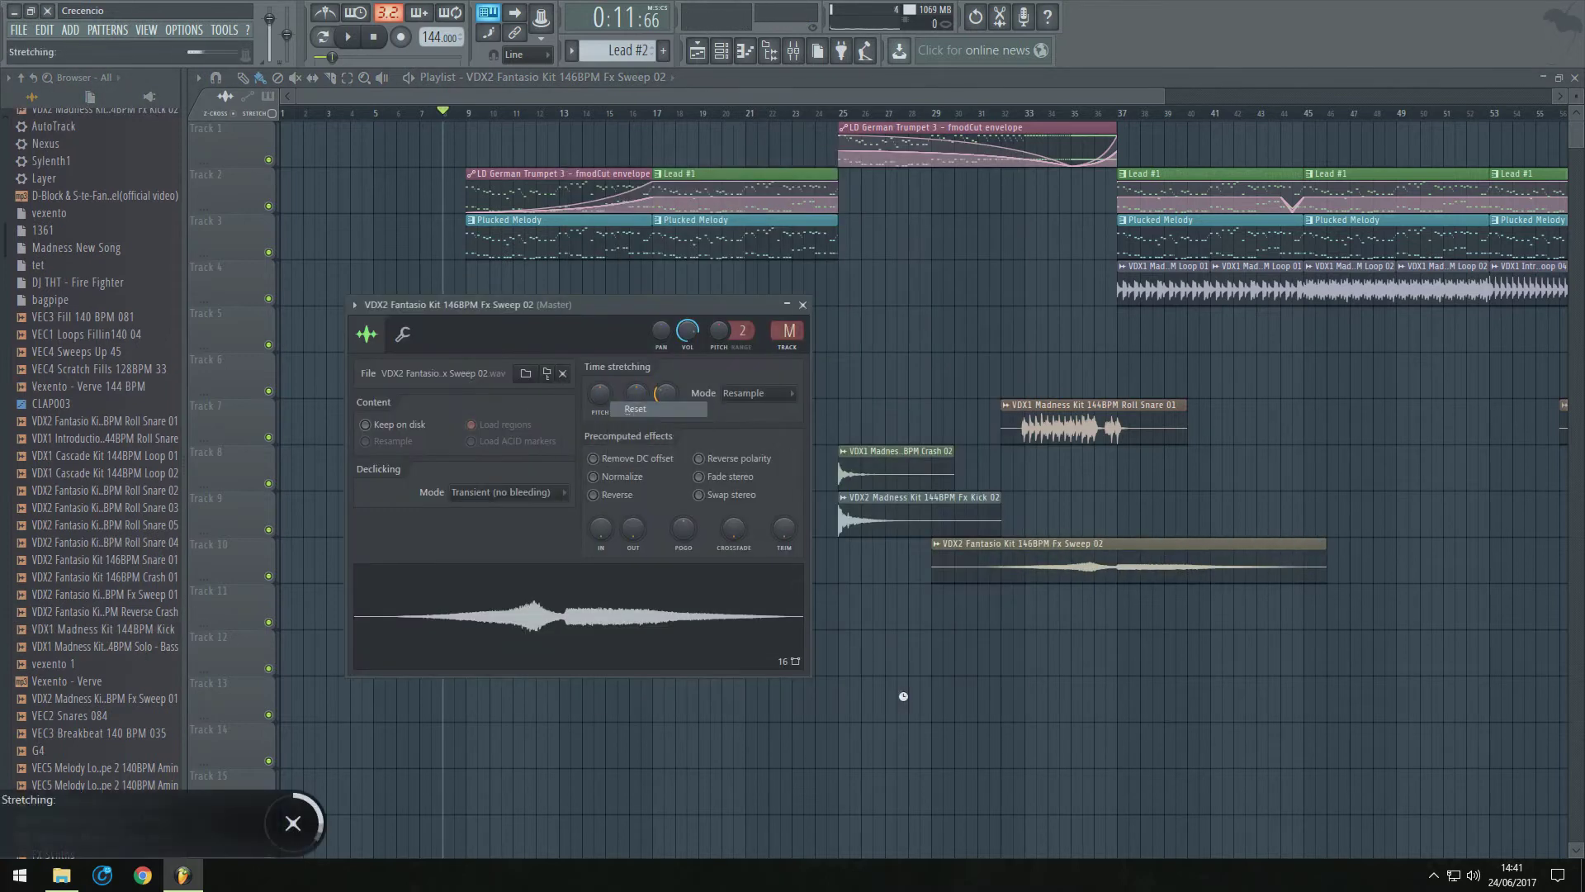
pyautogui.click(802, 304)
pyautogui.scroll(-2, 990, 570)
pyautogui.keyDown('shift'); pyautogui.moveTo(1057, 560); pyautogui.dragTo(1528, 559); pyautogui.keyUp('shift')
# Place VDX2 Fantasio Kit 146BPM Reverse Crash at bar 8 on track 11, adjust its time stretching and reset its pitch shift
pyautogui.moveTo(152, 611); pyautogui.dragTo(437, 610)
pyautogui.scroll(3, 412, 652)
pyautogui.doubleClick(562, 603)
pyautogui.rightClick(523, 248)
pyautogui.click(562, 274)
pyautogui.click(790, 443)
pyautogui.rightClick(454, 251)
pyautogui.click(469, 260)
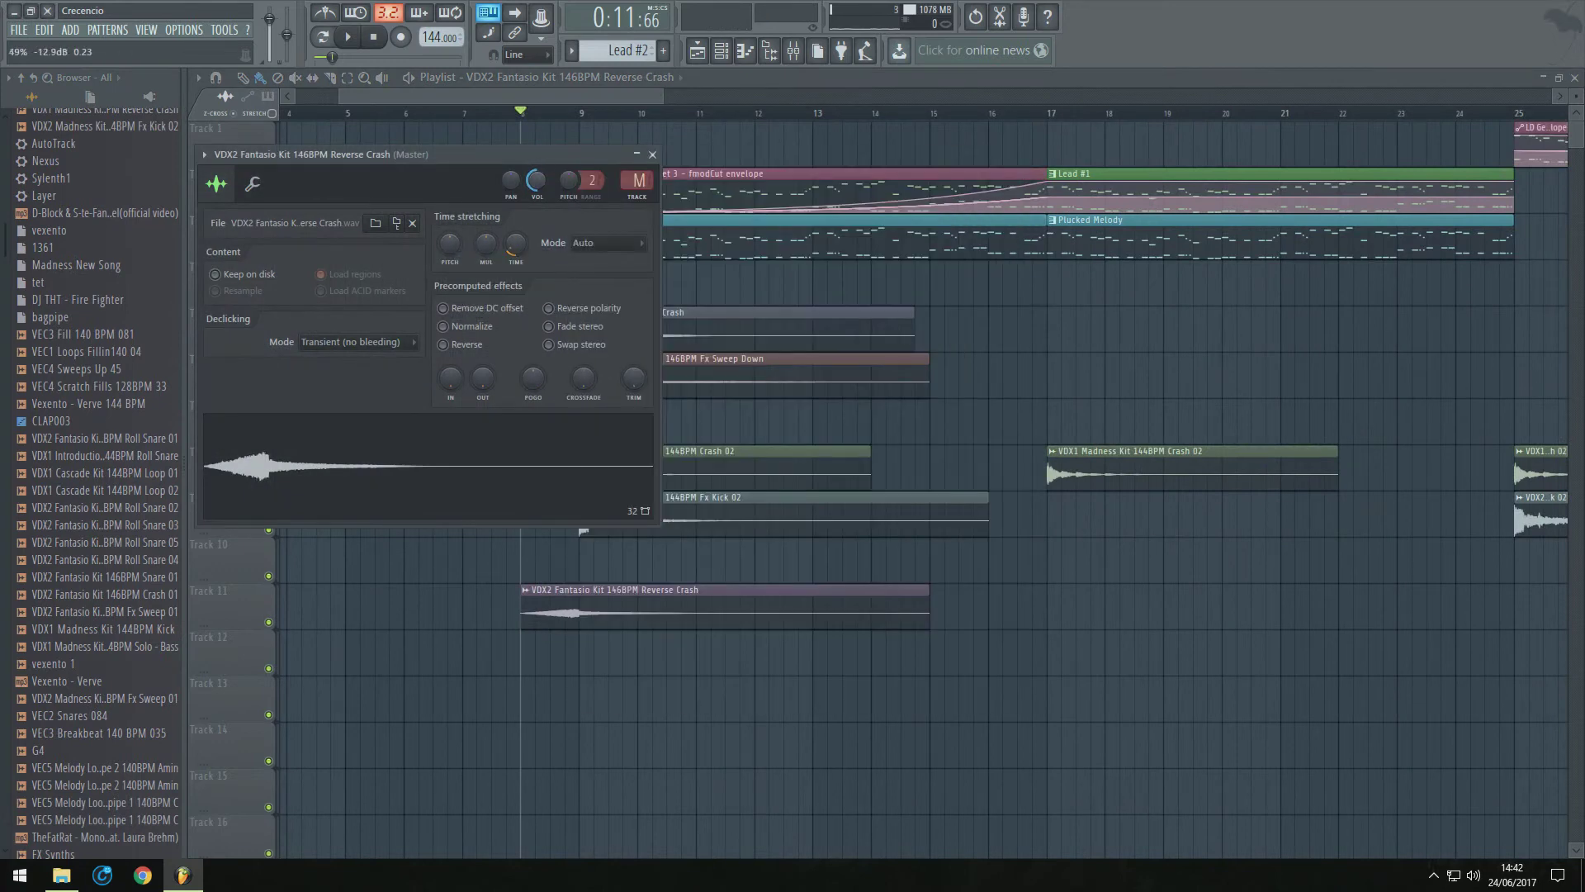
# Place the VDX2 Fantasio Kit 146BPM Fx Sweep 01 sample on Track 11 at about bars 36 and 60
pyautogui.click(652, 154)
pyautogui.scroll(-3, 460, 609)
pyautogui.moveTo(138, 627); pyautogui.dragTo(850, 602)
pyautogui.doubleClick(850, 602)
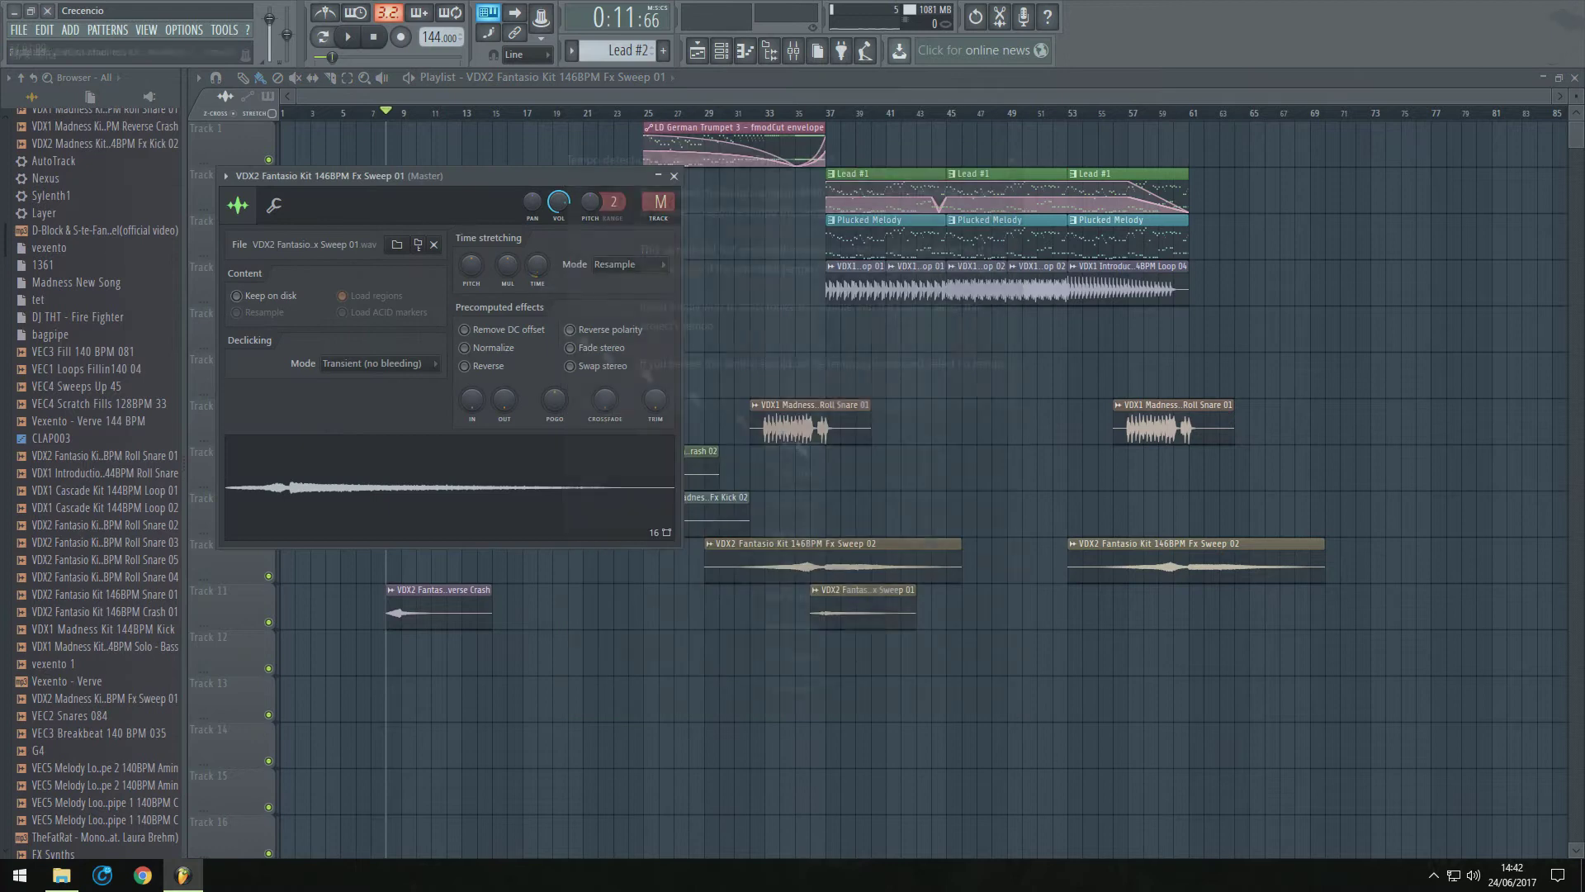
pyautogui.moveTo(1087, 627); pyautogui.dragTo(1210, 626)
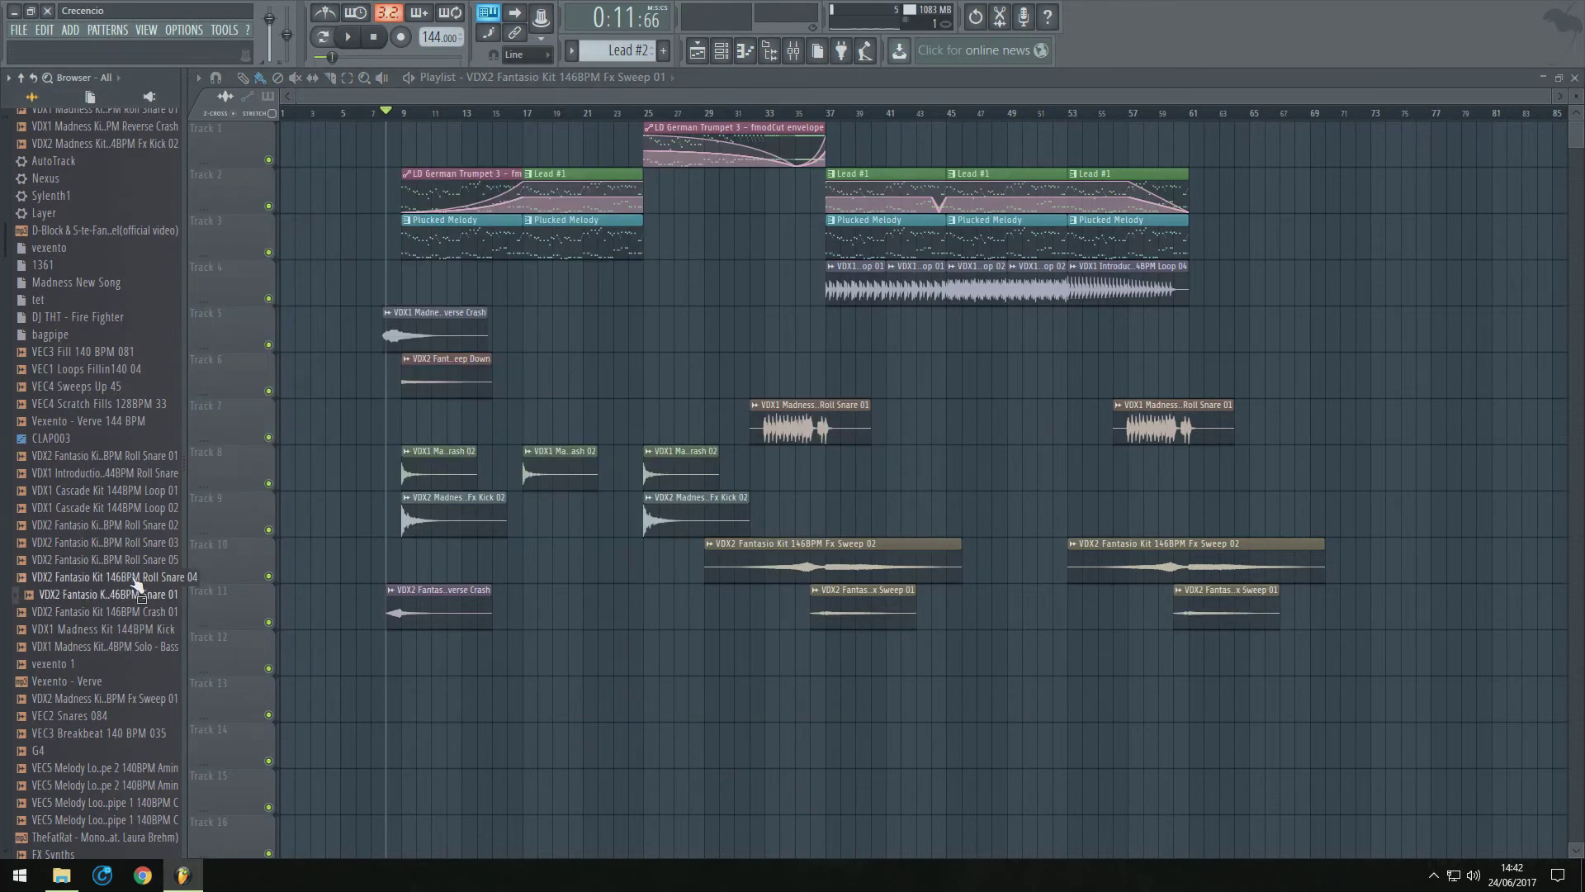
# Fill Track 6 with consecutive CLAP003 loops from bar 17 to bar 37
pyautogui.moveTo(133, 470); pyautogui.dragTo(569, 376)
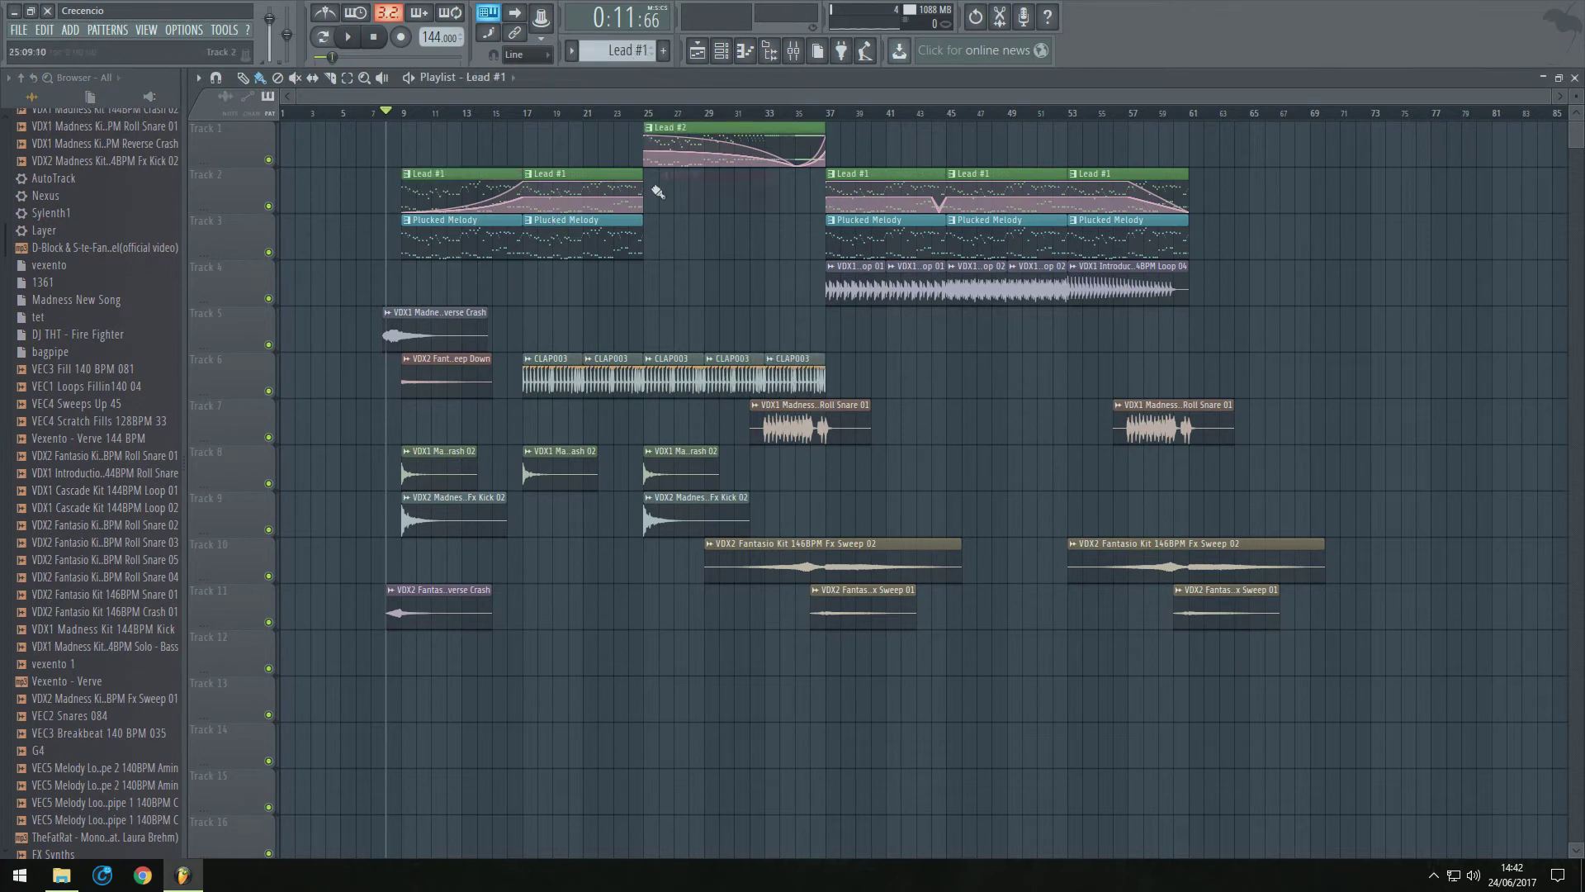
pyautogui.doubleClick(442, 613)
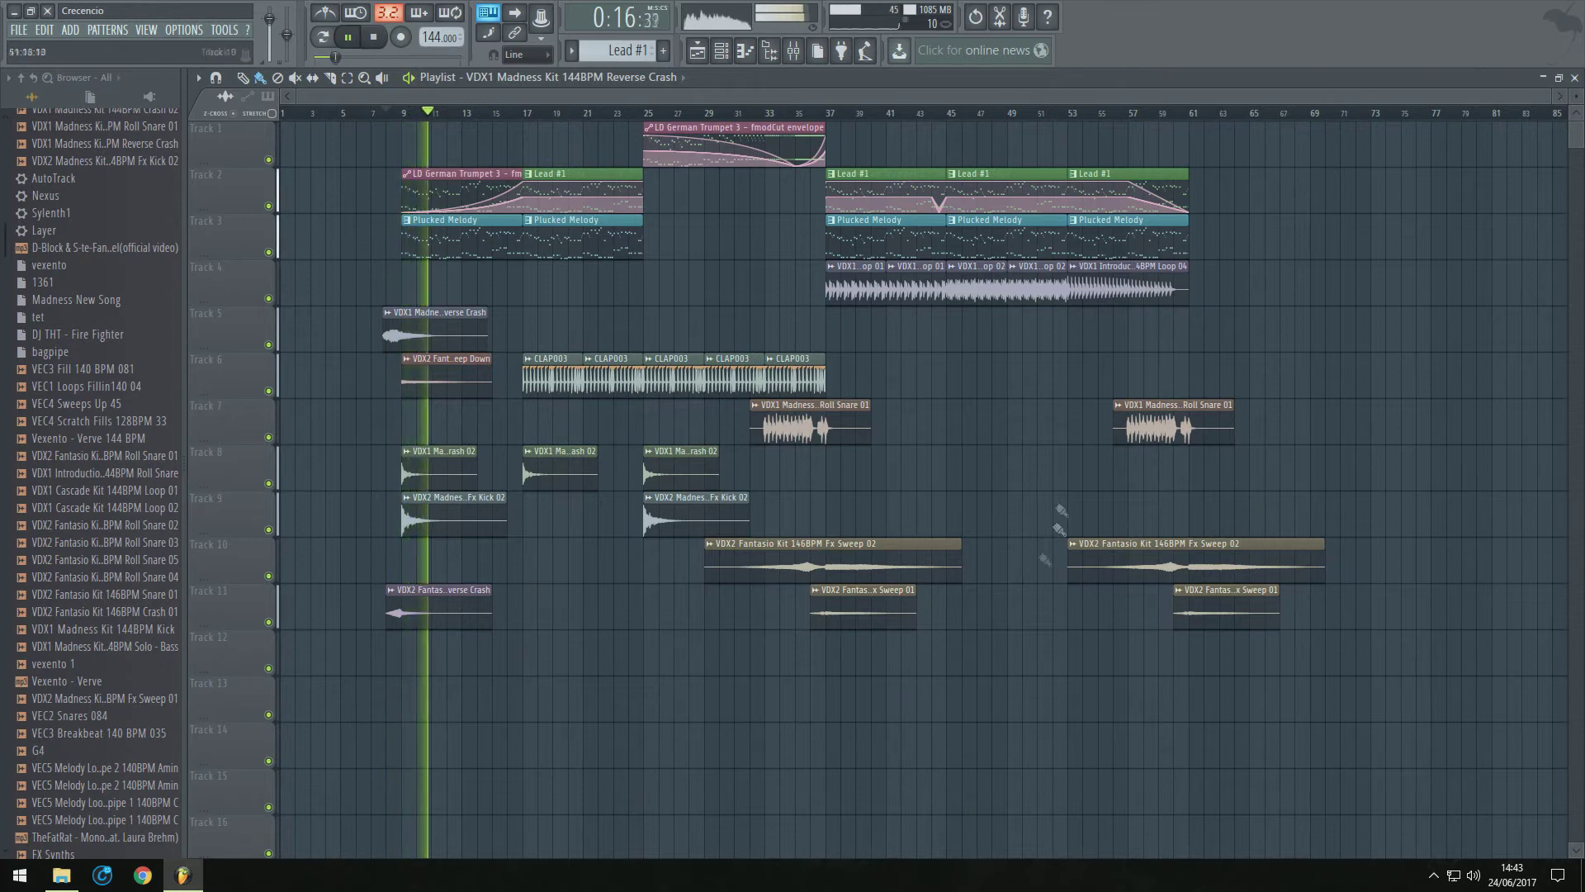
# Route the VDX1 Madness Loop 01 sample to mixer insert 11, and Loop 02 and VDX1 Introduction Loop 04 to insert 12
pyautogui.doubleClick(845, 282)
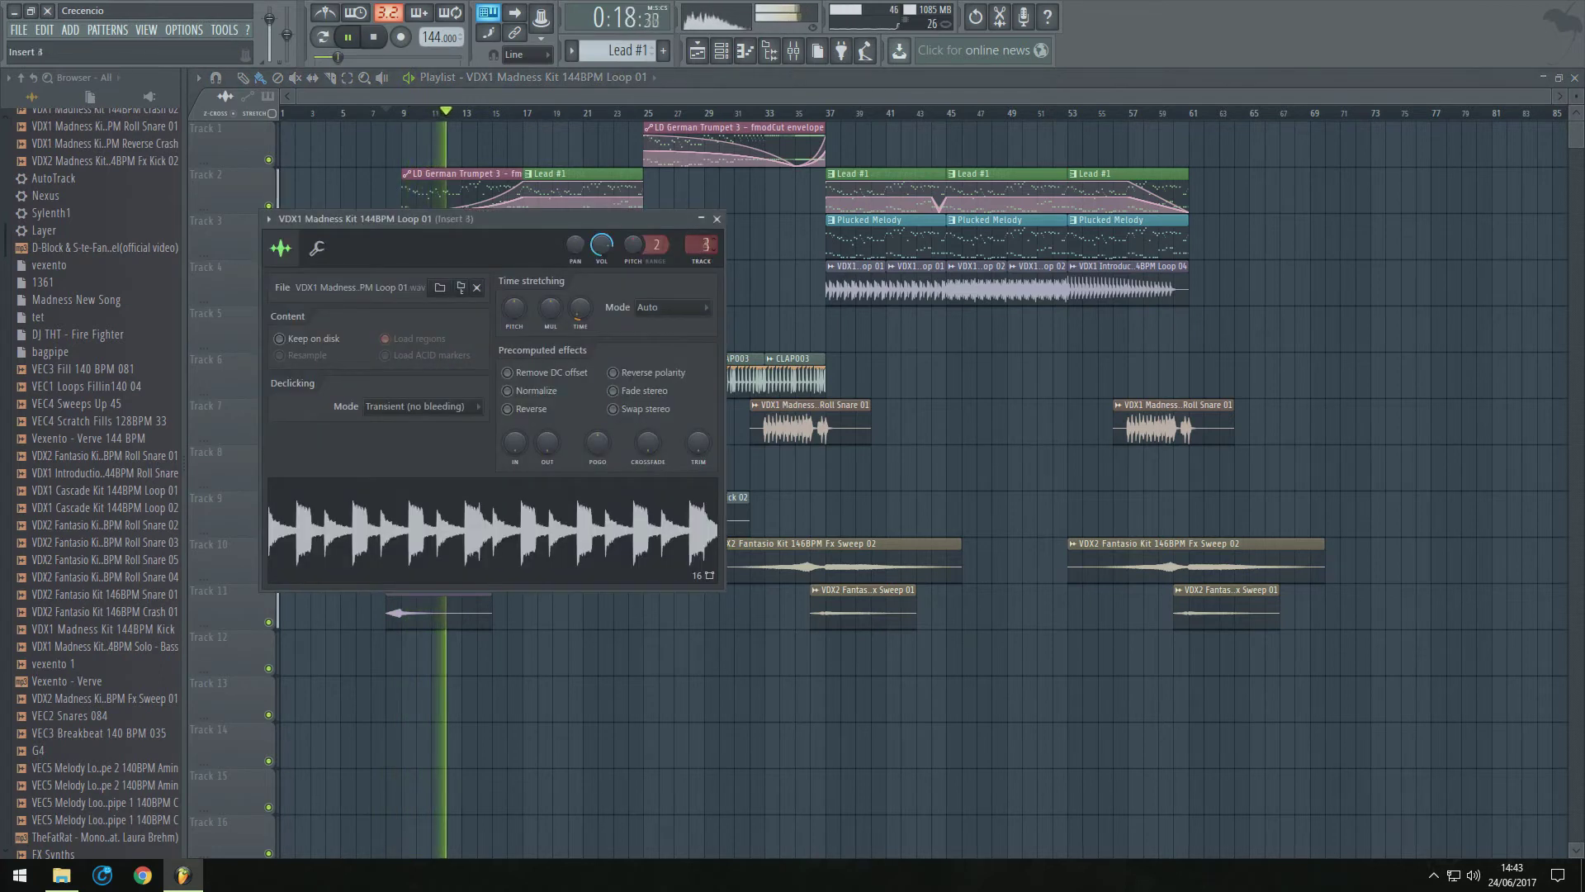
pyautogui.doubleClick(960, 275)
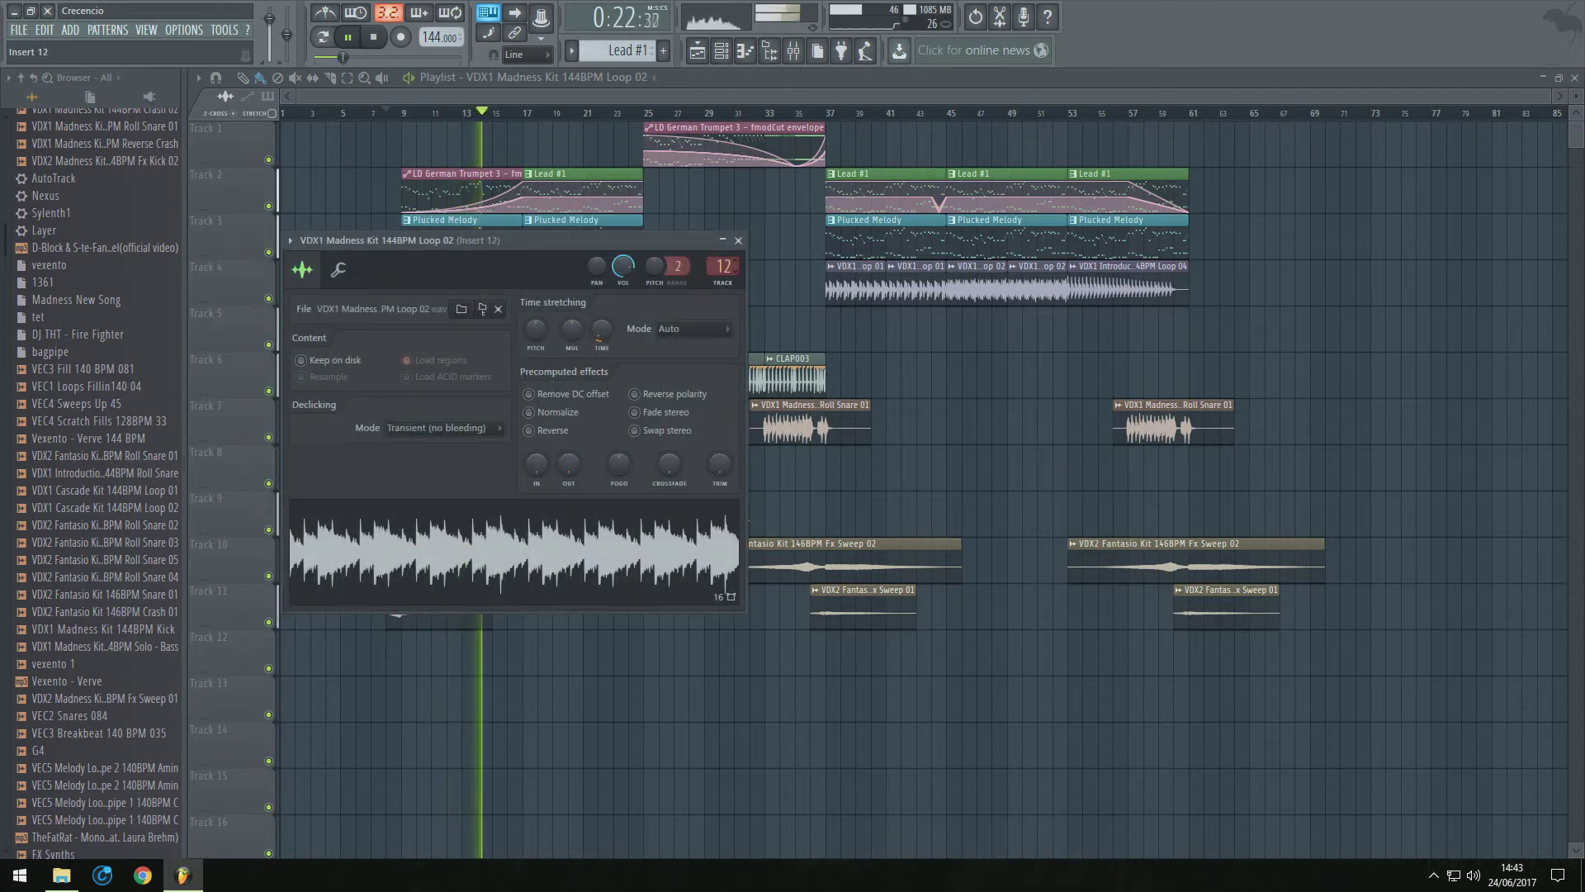
pyautogui.doubleClick(1119, 287)
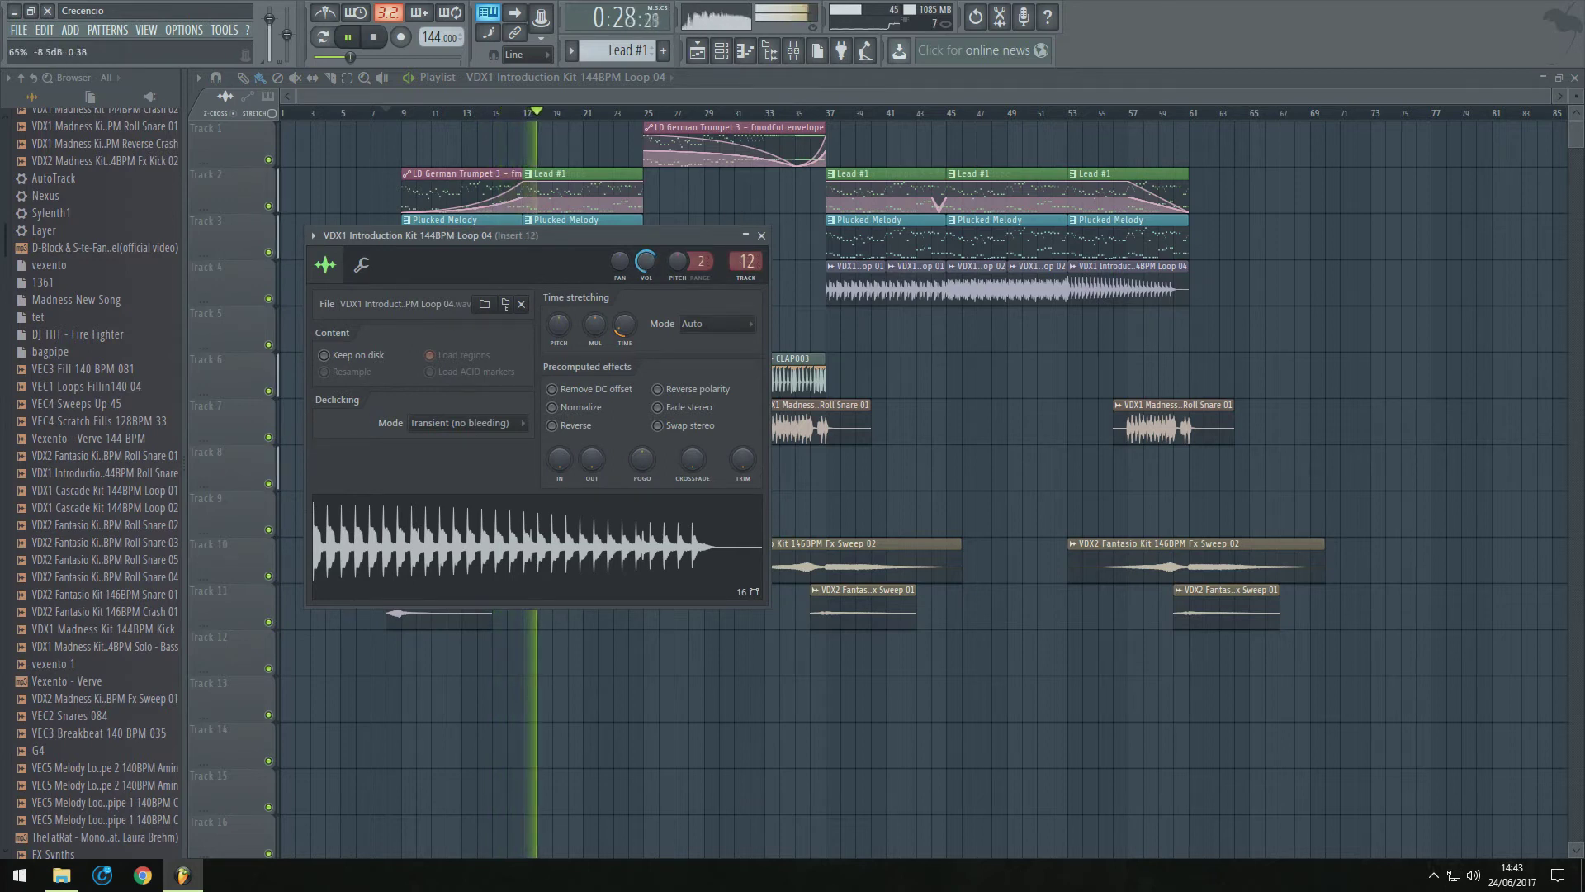
# Set the CLAP003 volume to 53% and the VDX1 Introduction Kit Loop 04 volume to 55%
pyautogui.doubleClick(795, 376)
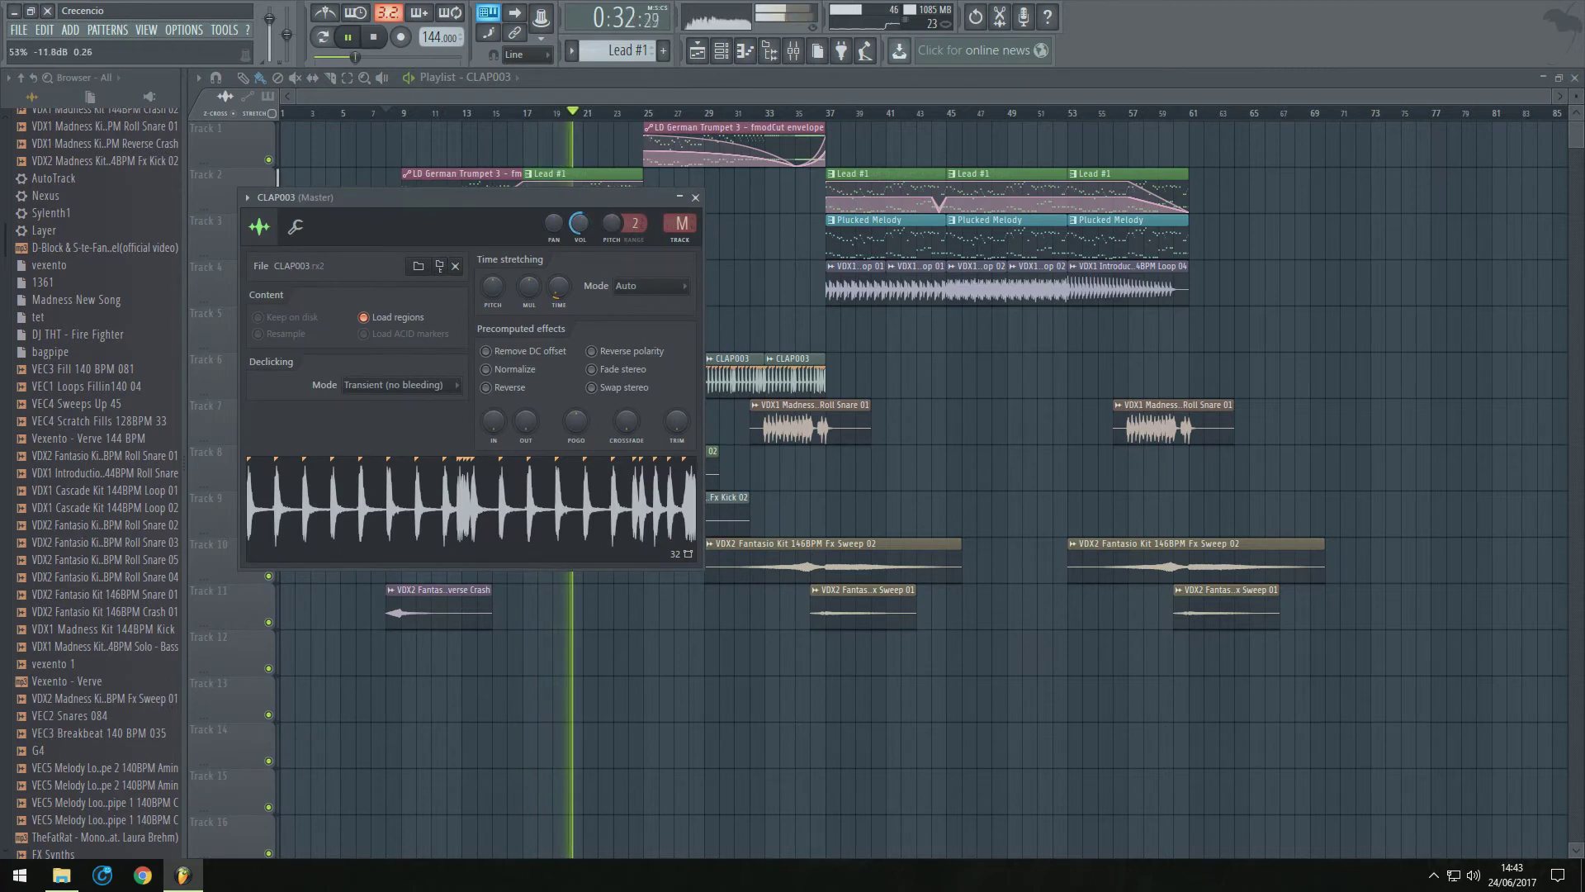
pyautogui.doubleClick(1110, 294)
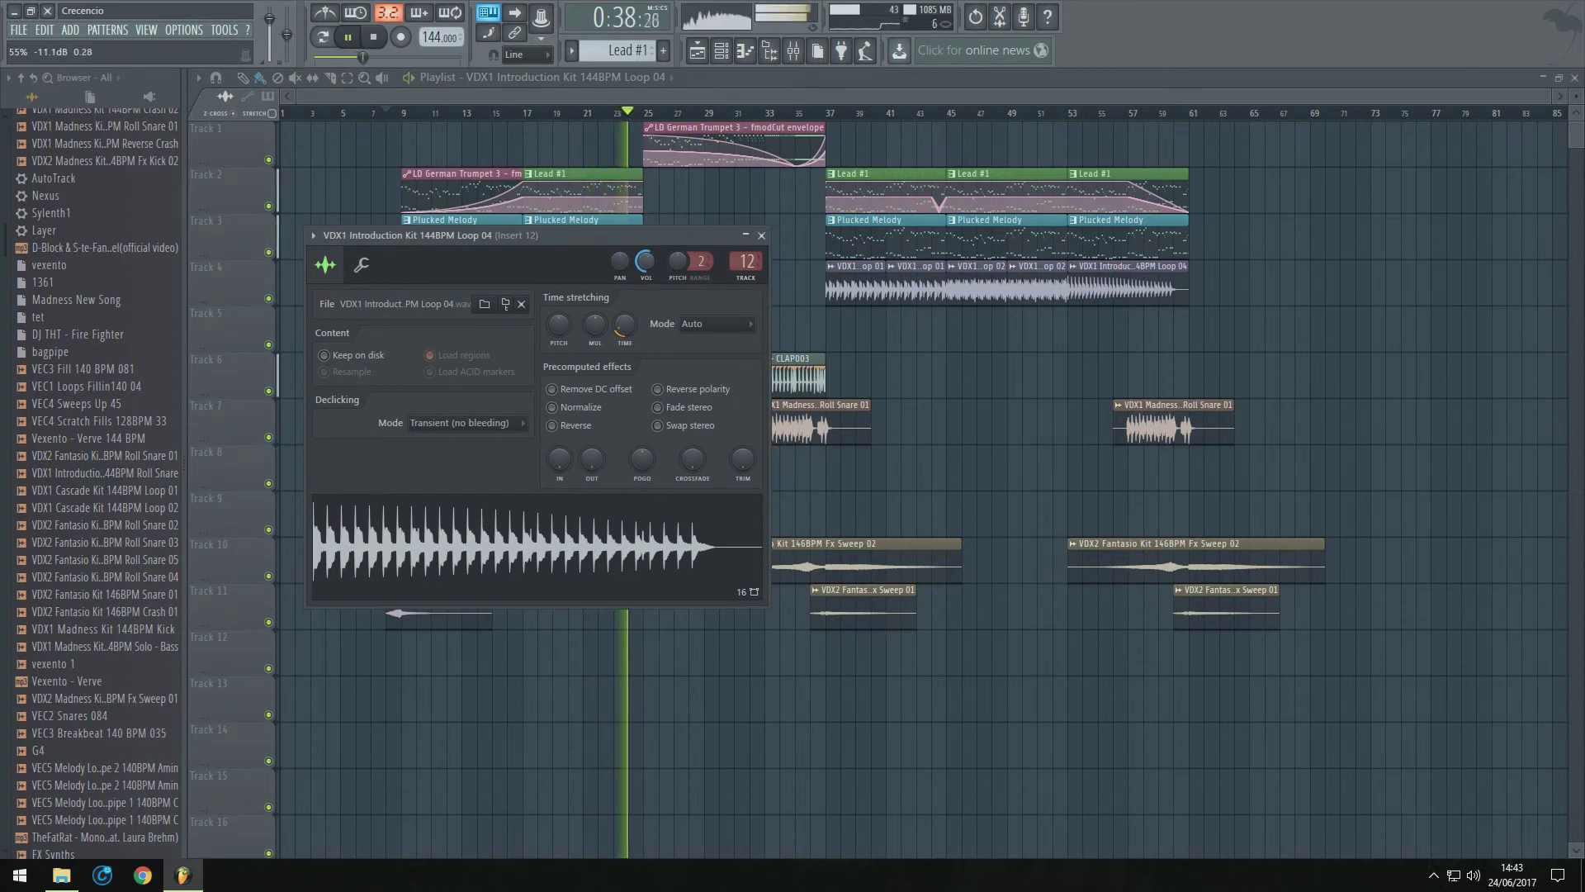
# Copy the Introduction Loop 04 volume value of 55% to the Madness Kit Loop 02 and Loop 01 samples
pyautogui.rightClick(645, 263)
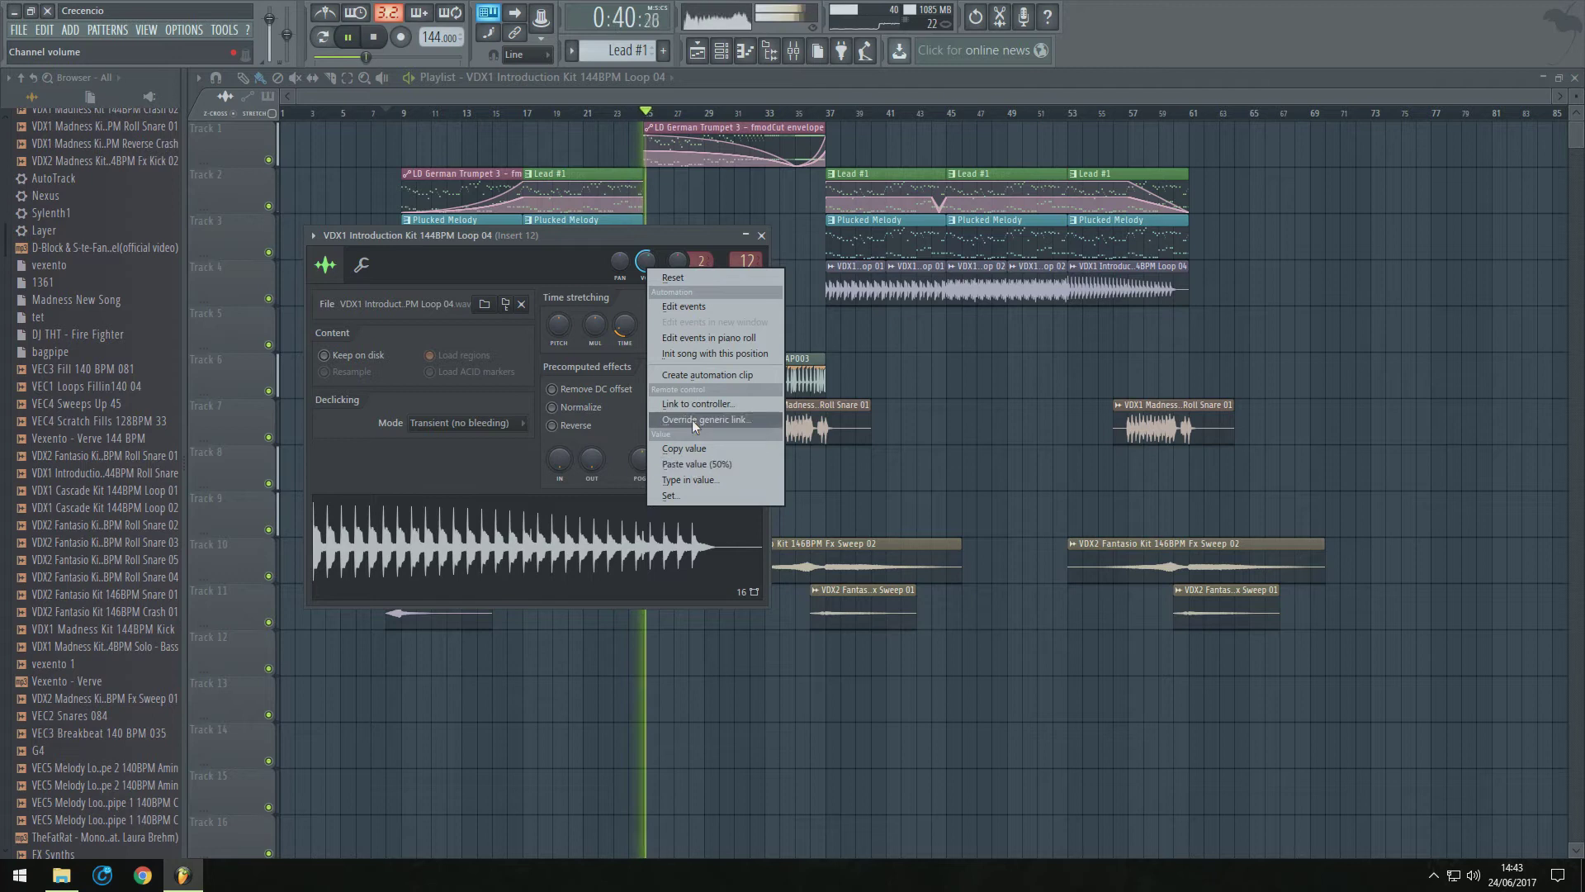
pyautogui.click(687, 447)
pyautogui.doubleClick(1038, 289)
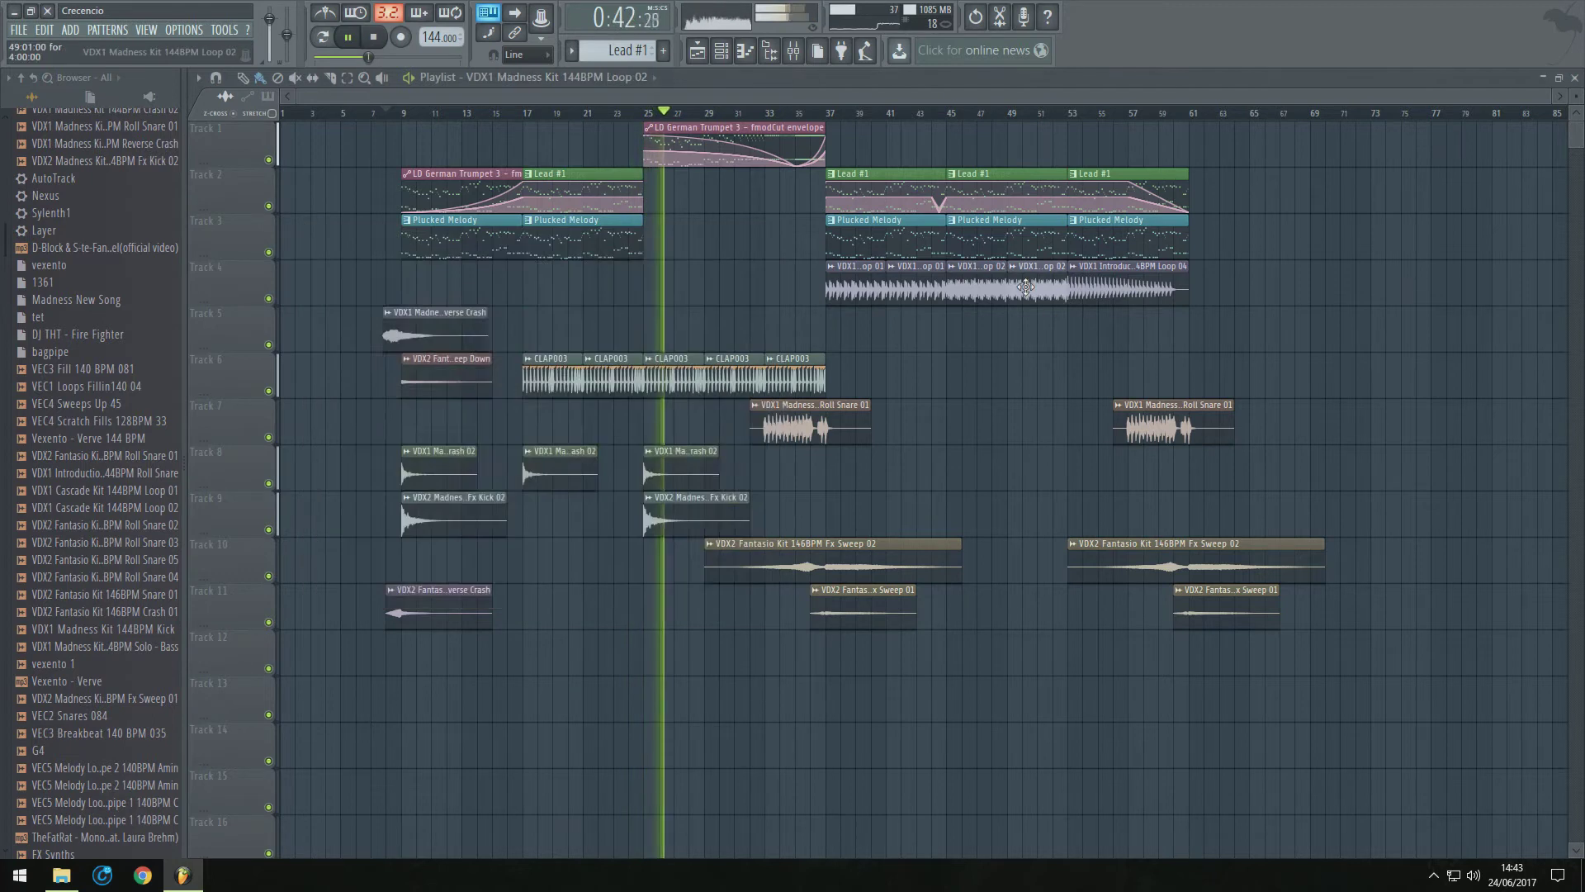
pyautogui.rightClick(623, 267)
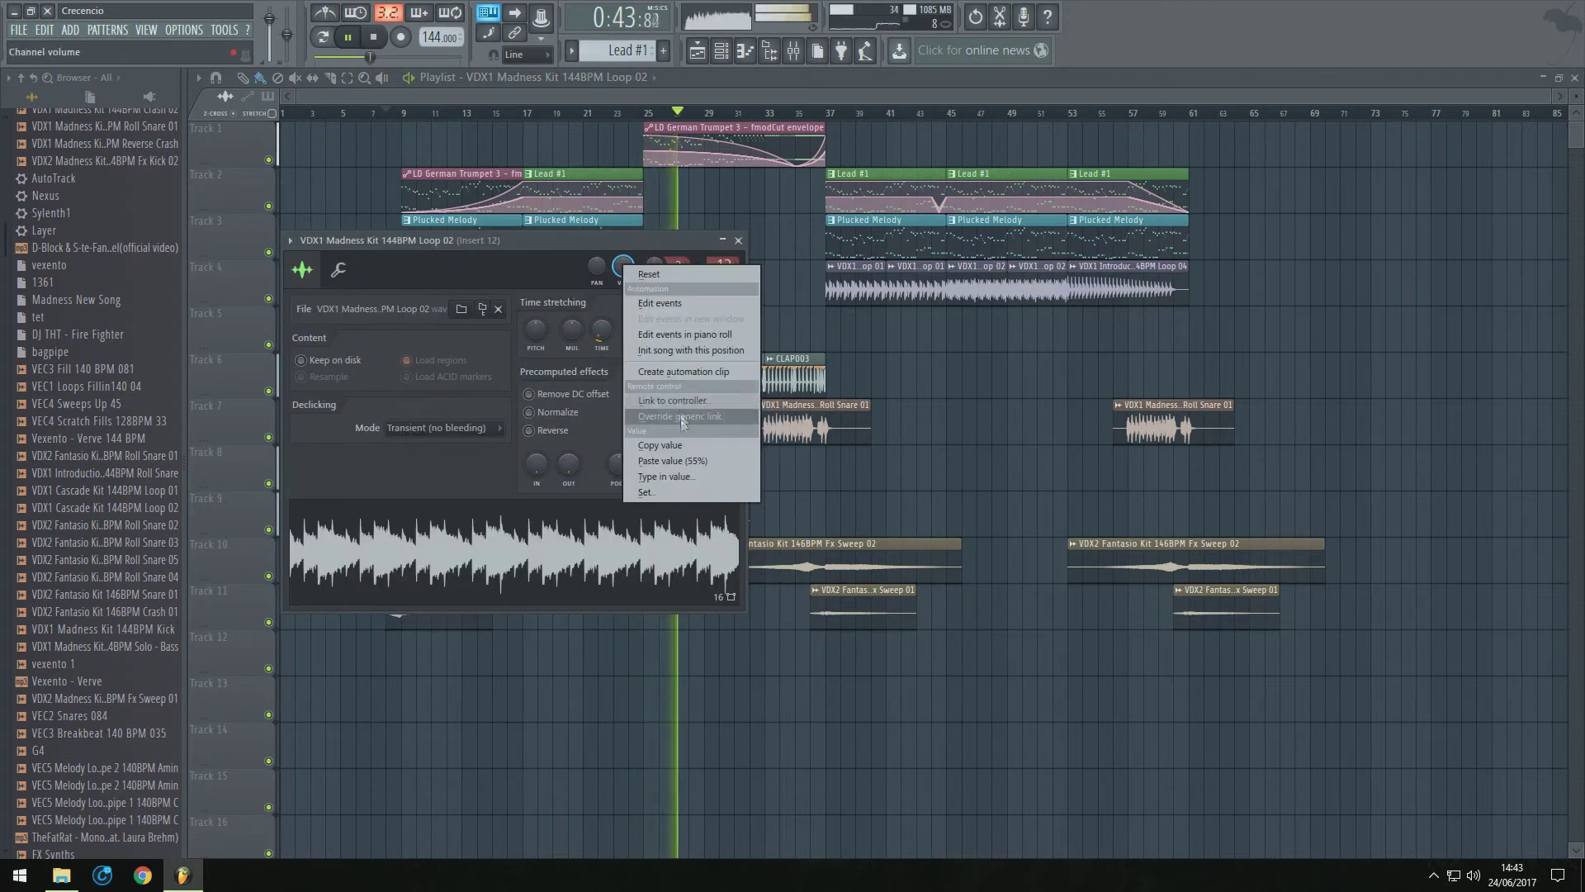
pyautogui.click(684, 463)
pyautogui.doubleClick(895, 277)
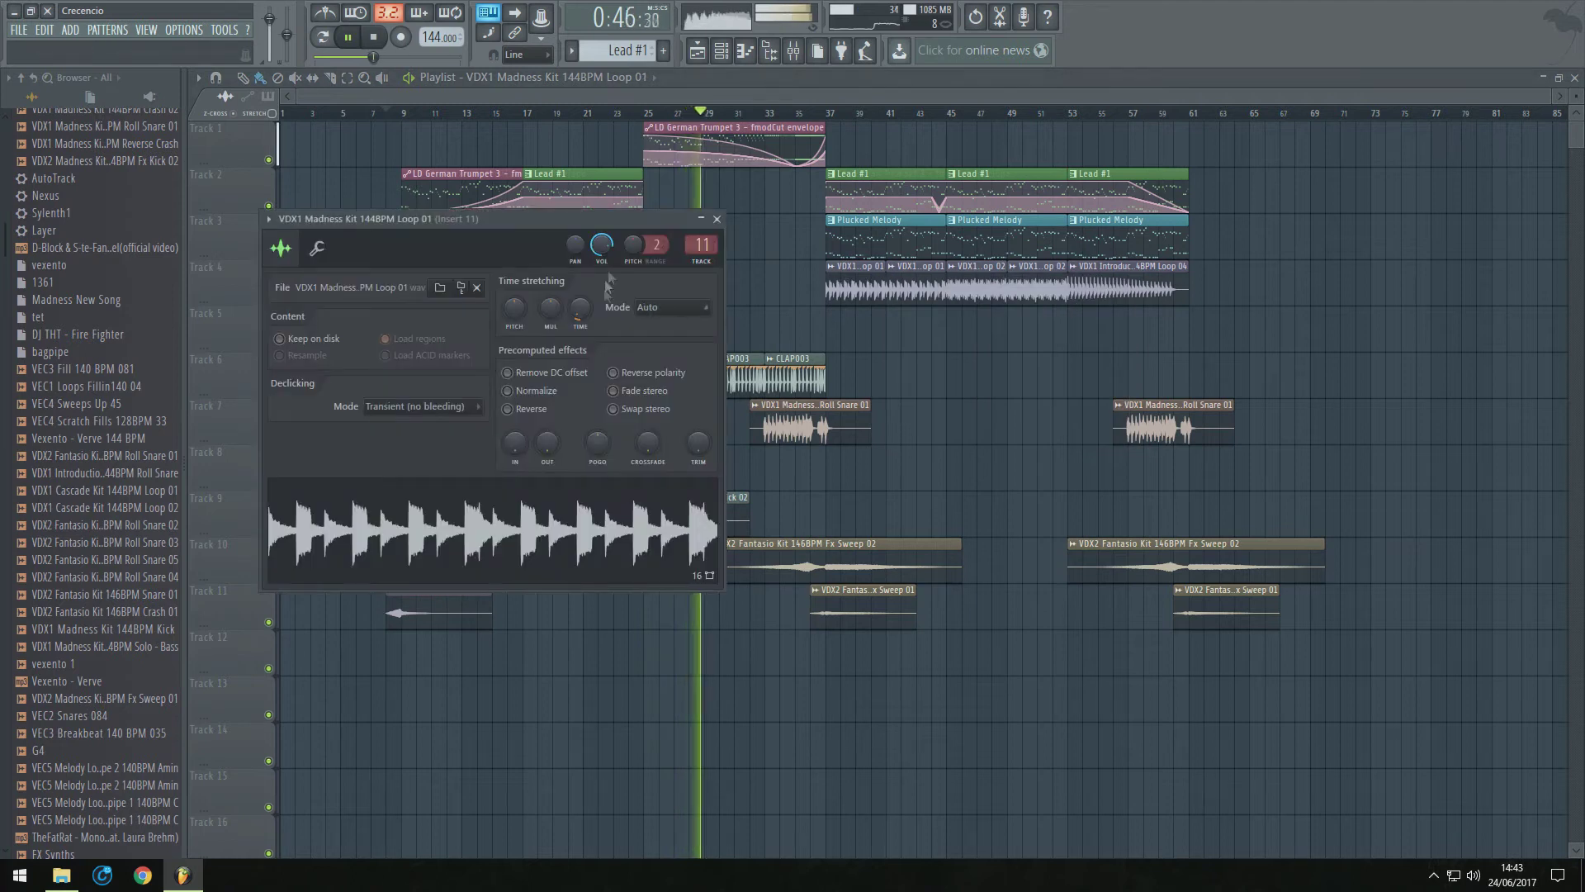
pyautogui.rightClick(614, 247)
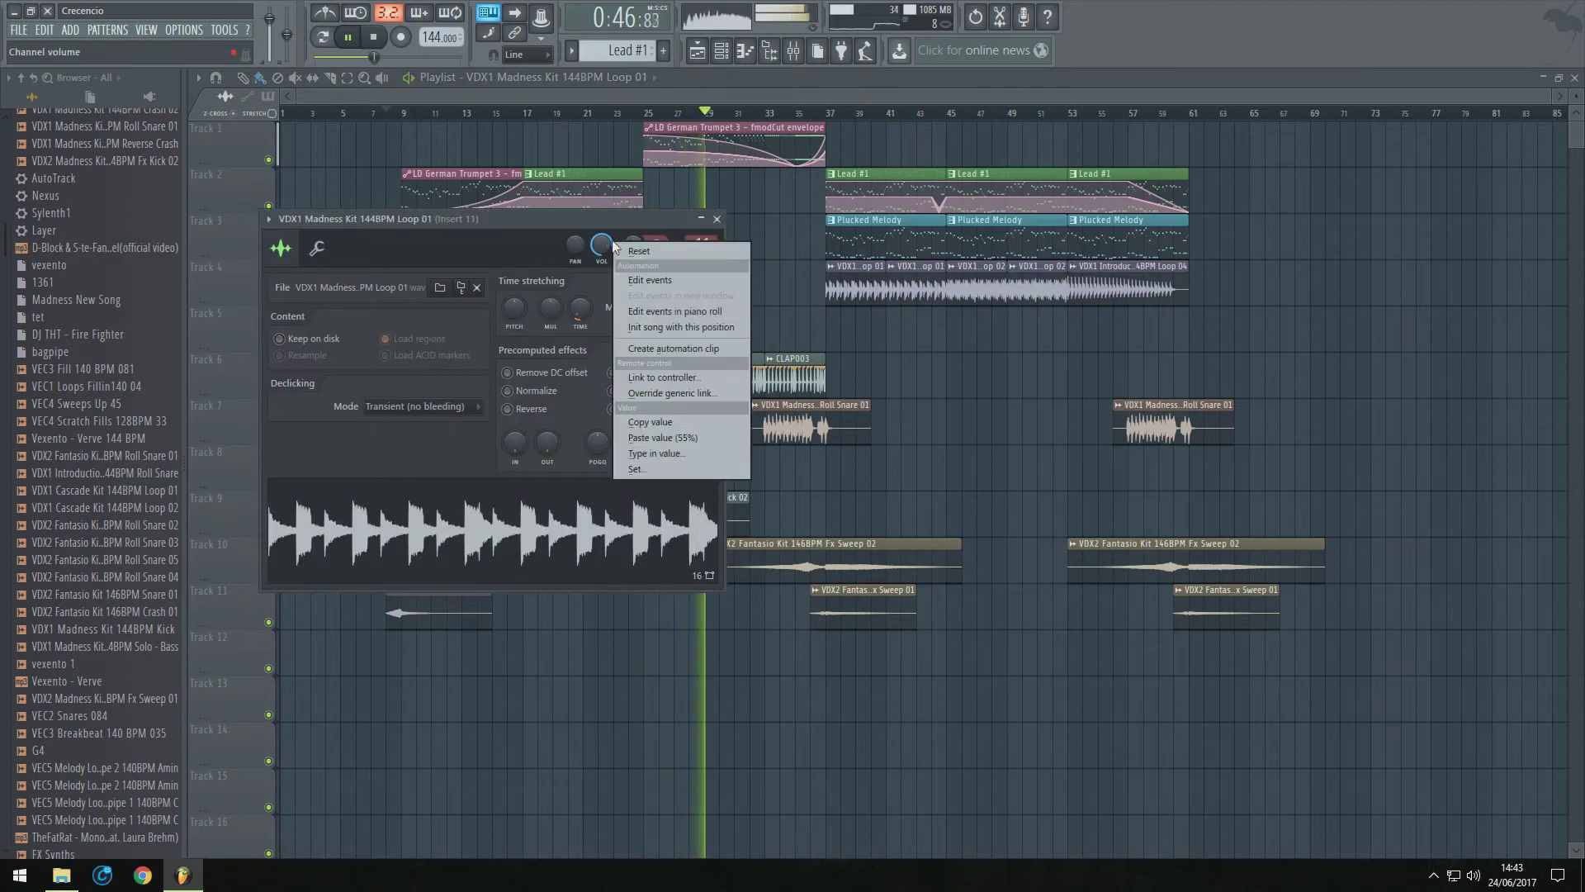
pyautogui.click(663, 437)
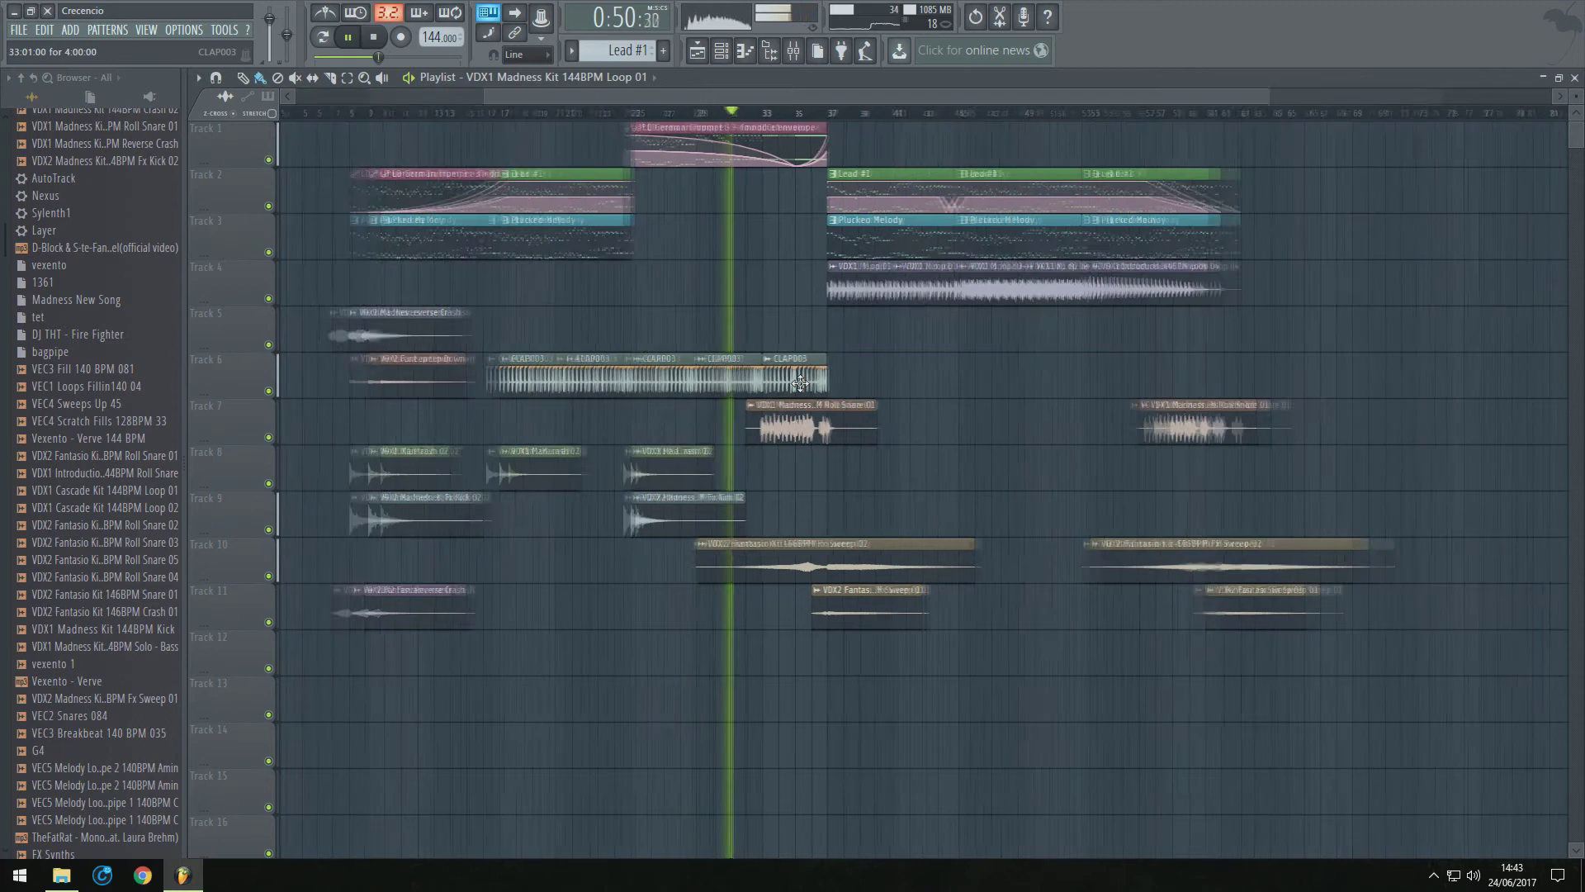
# Play the arrangement through the build-up into the drop at bar 37 to check the loop and clap levels
pyautogui.scroll(4, 865, 363)
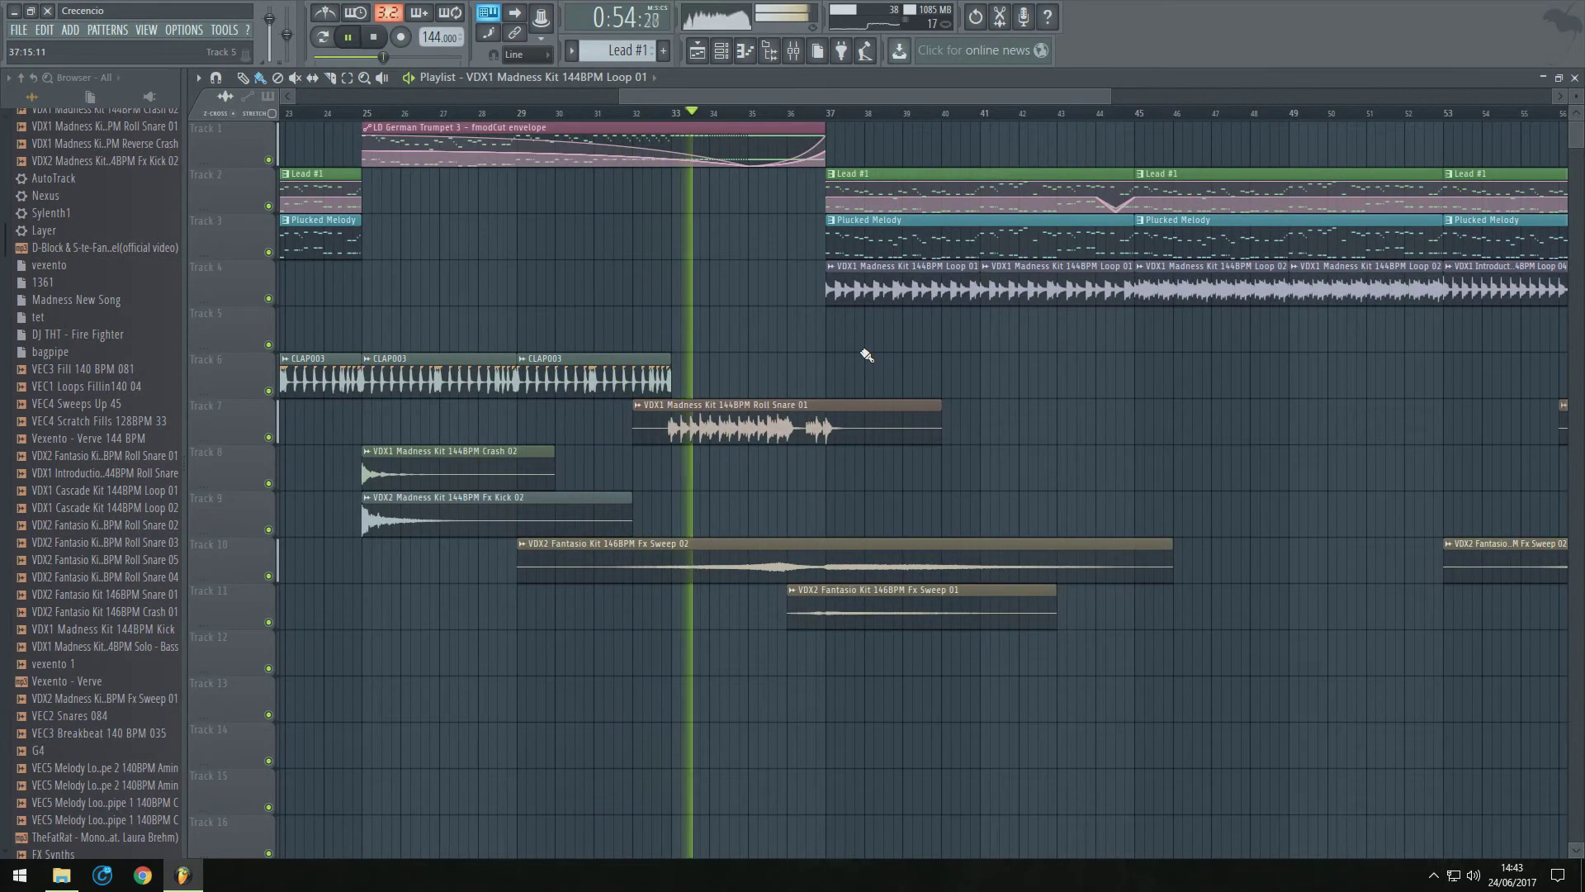
pyautogui.scroll(-1, 865, 355)
pyautogui.scroll(2, 865, 355)
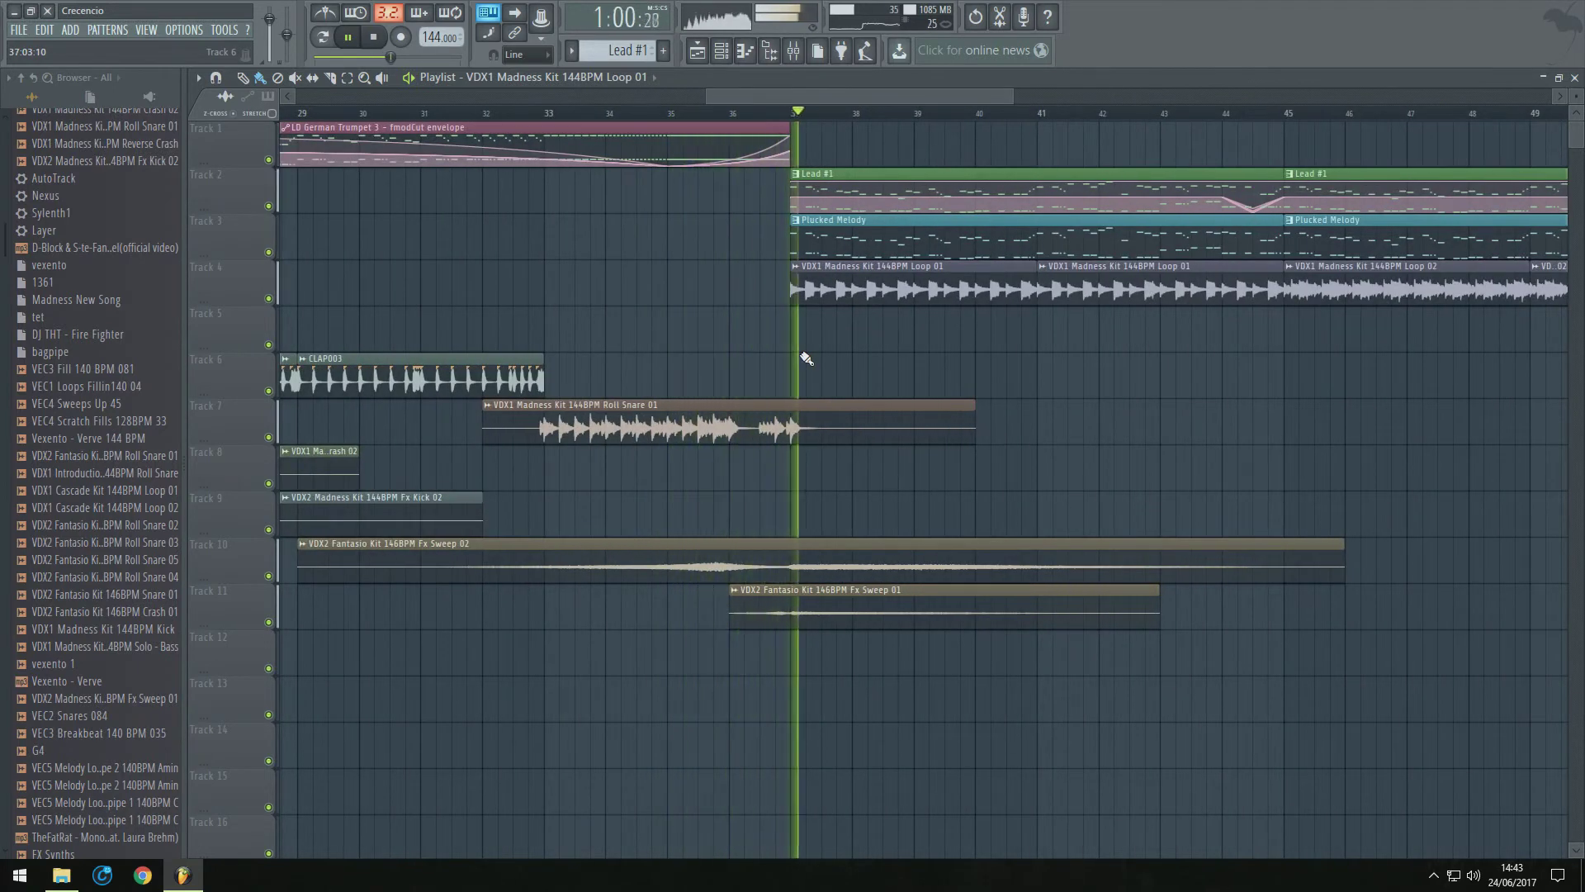
pyautogui.scroll(-3, 801, 347)
pyautogui.scroll(-2, 966, 396)
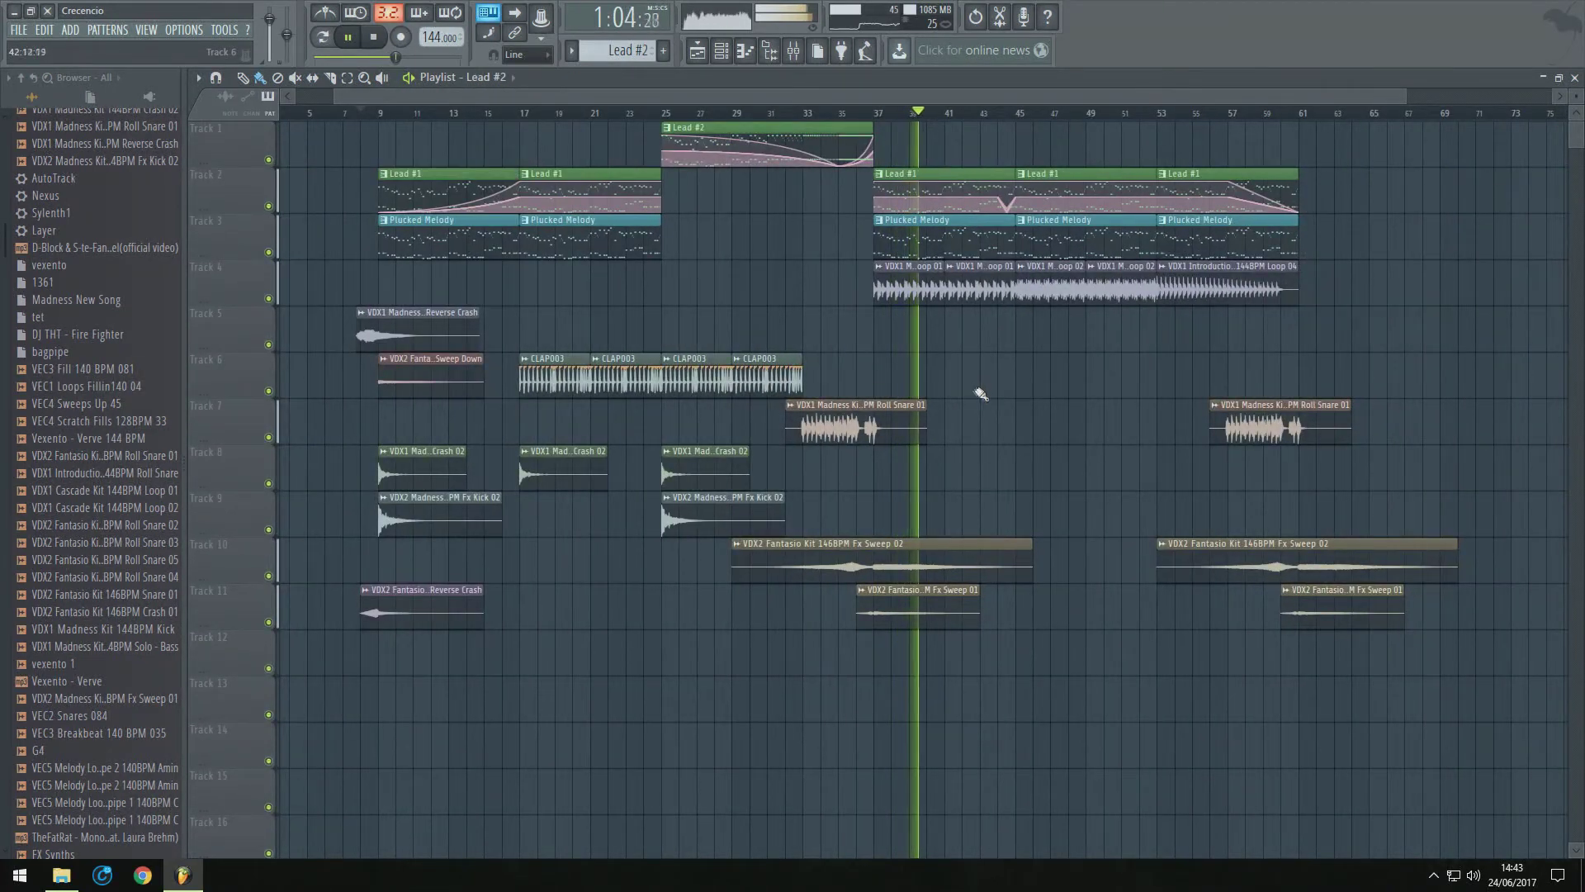
pyautogui.click(967, 291)
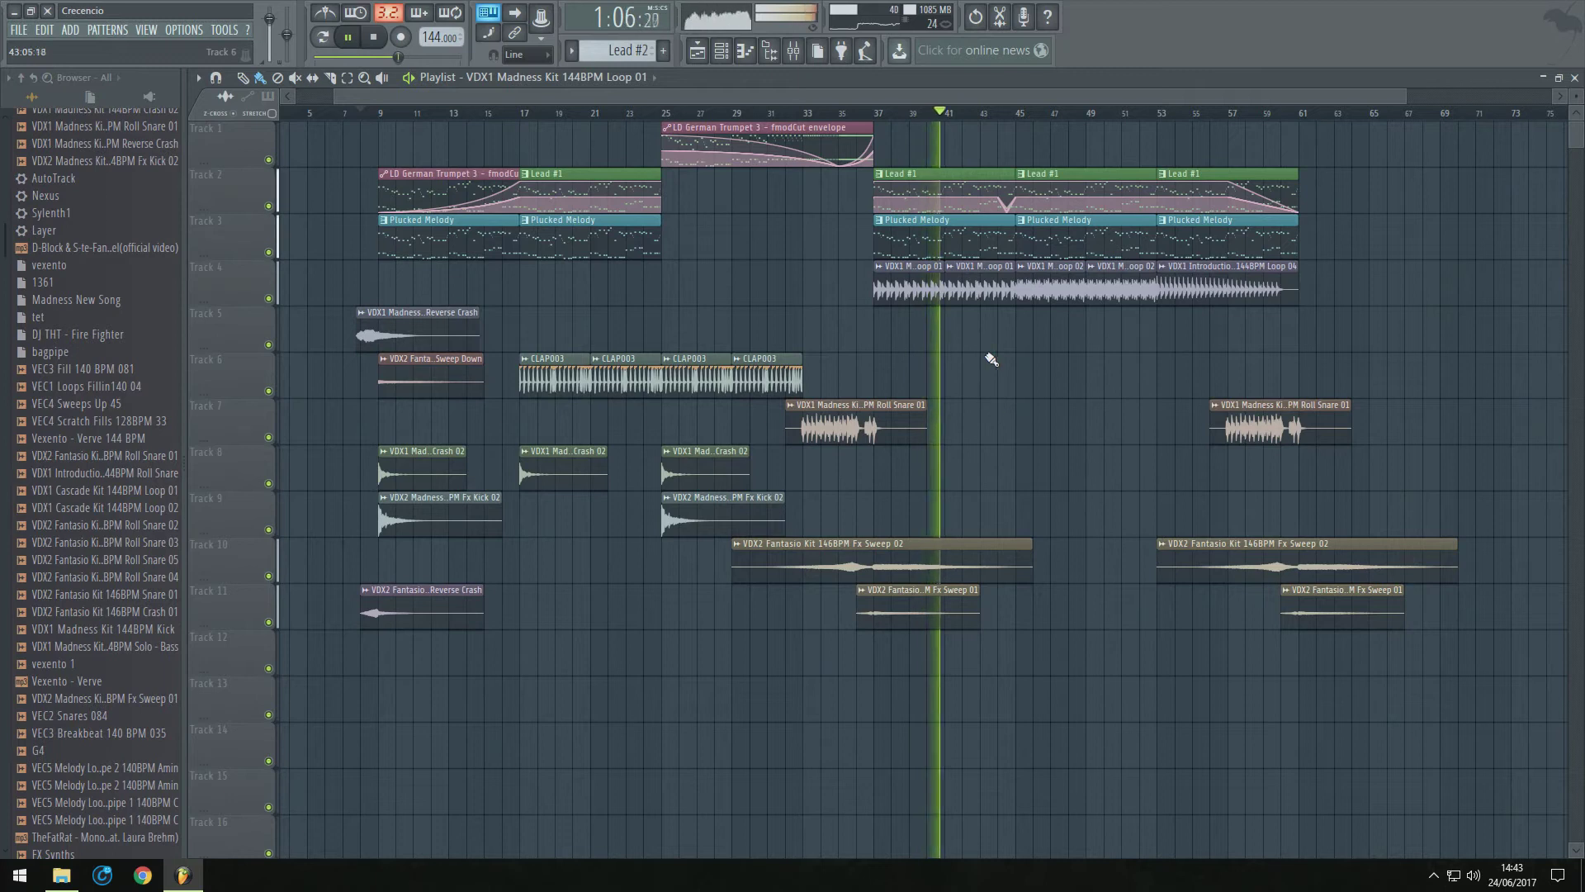
pyautogui.press('space')
# Add the VDX1 Madness Kit Solo - Bass sample on Track 6 at bar 37 and repeat the Track 5 kick pattern up to bar 61
pyautogui.click(377, 114)
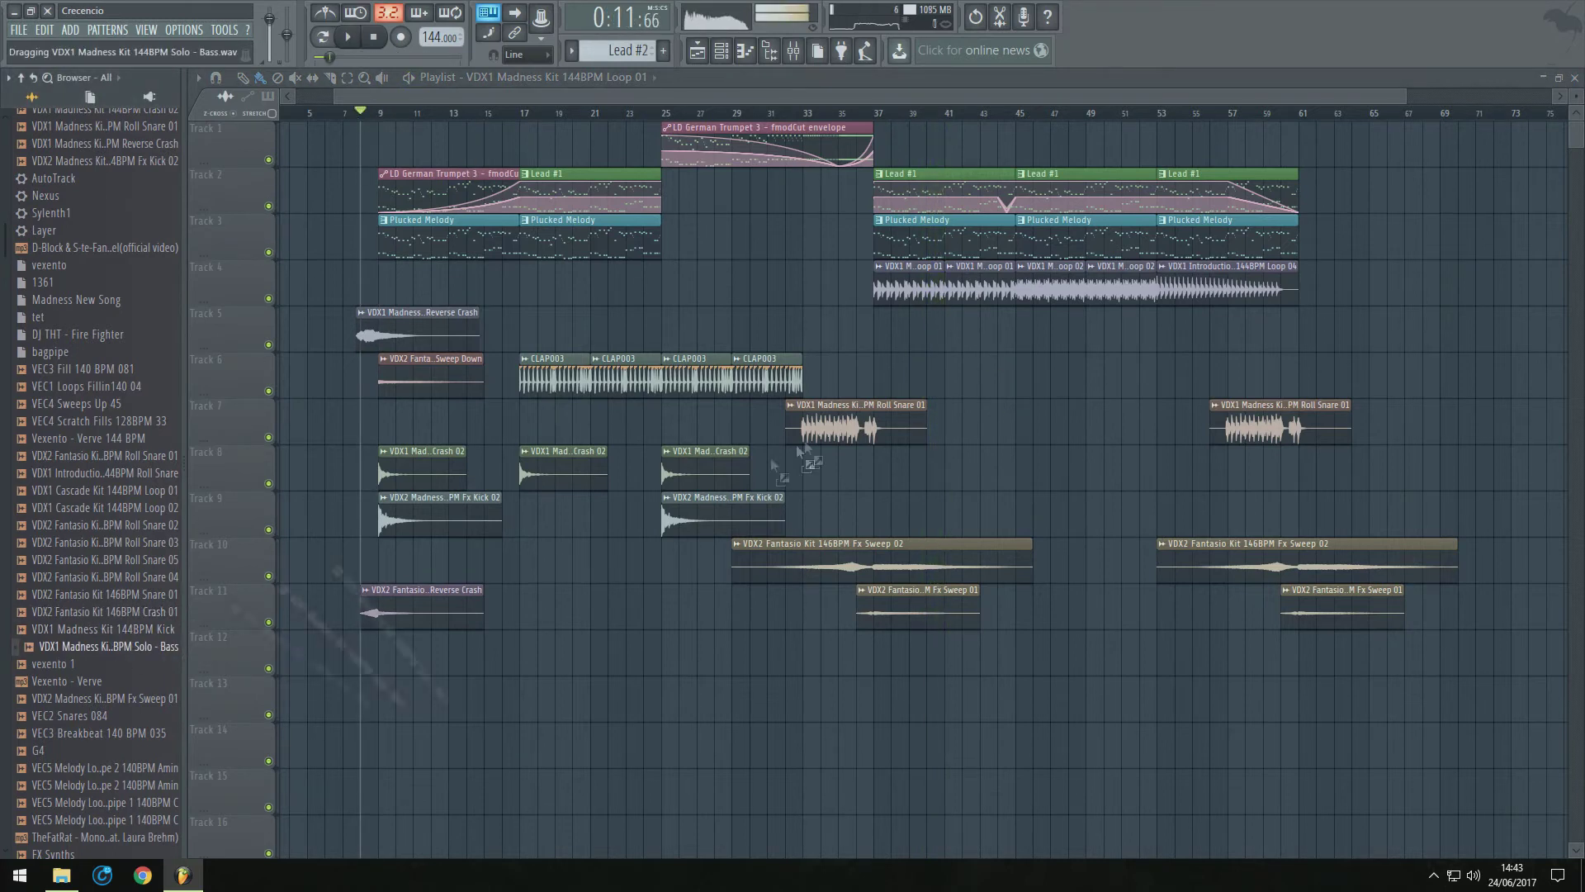
pyautogui.moveTo(878, 363); pyautogui.dragTo(879, 364)
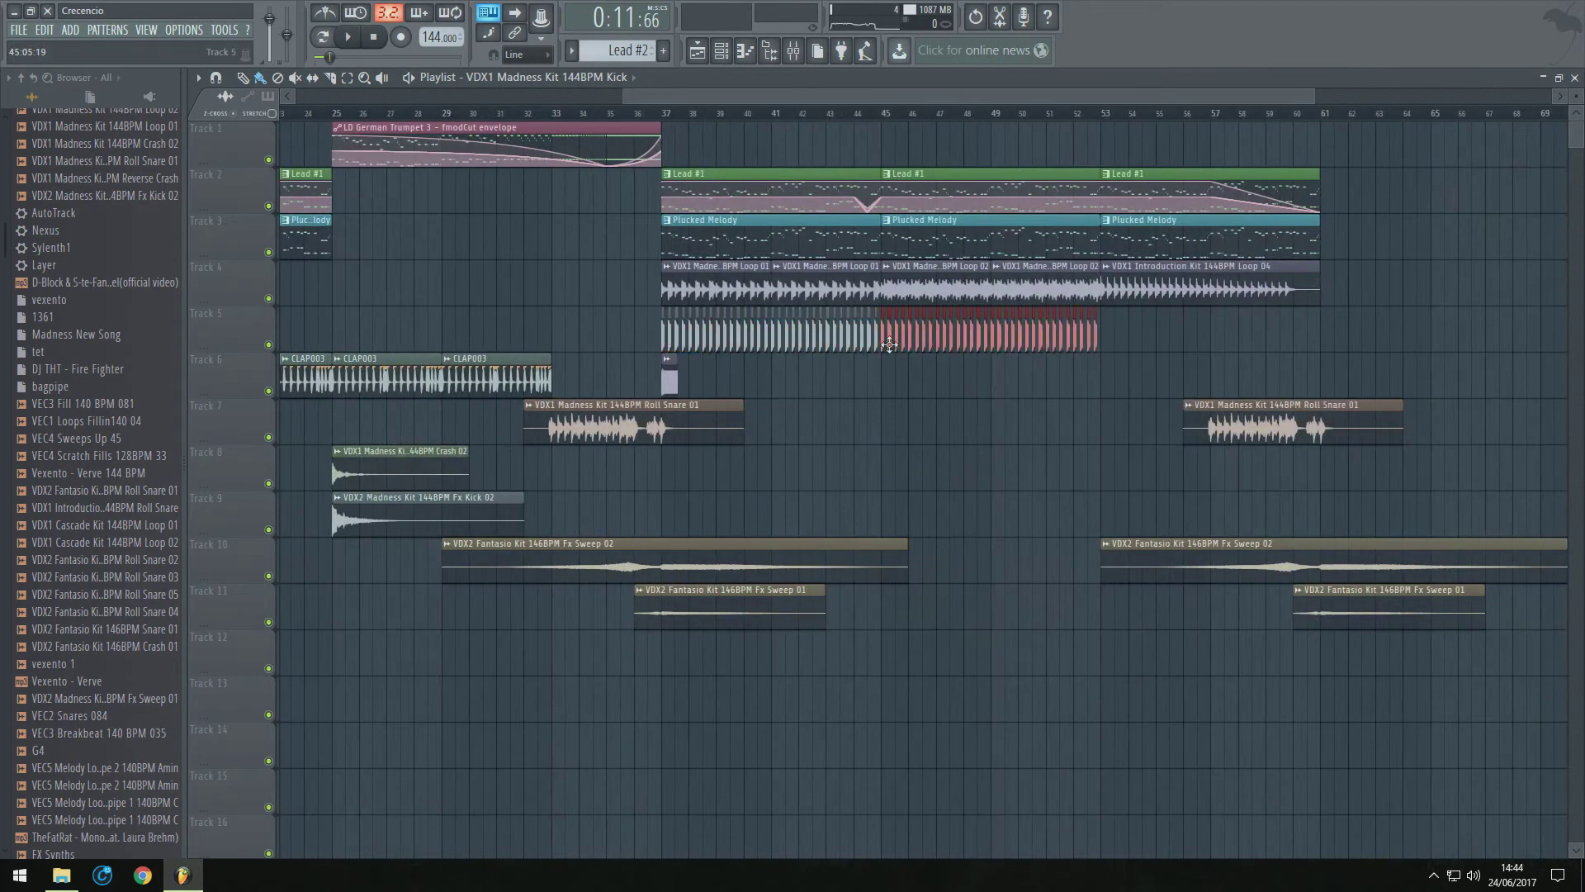
pyautogui.moveTo(889, 344); pyautogui.dragTo(1108, 344)
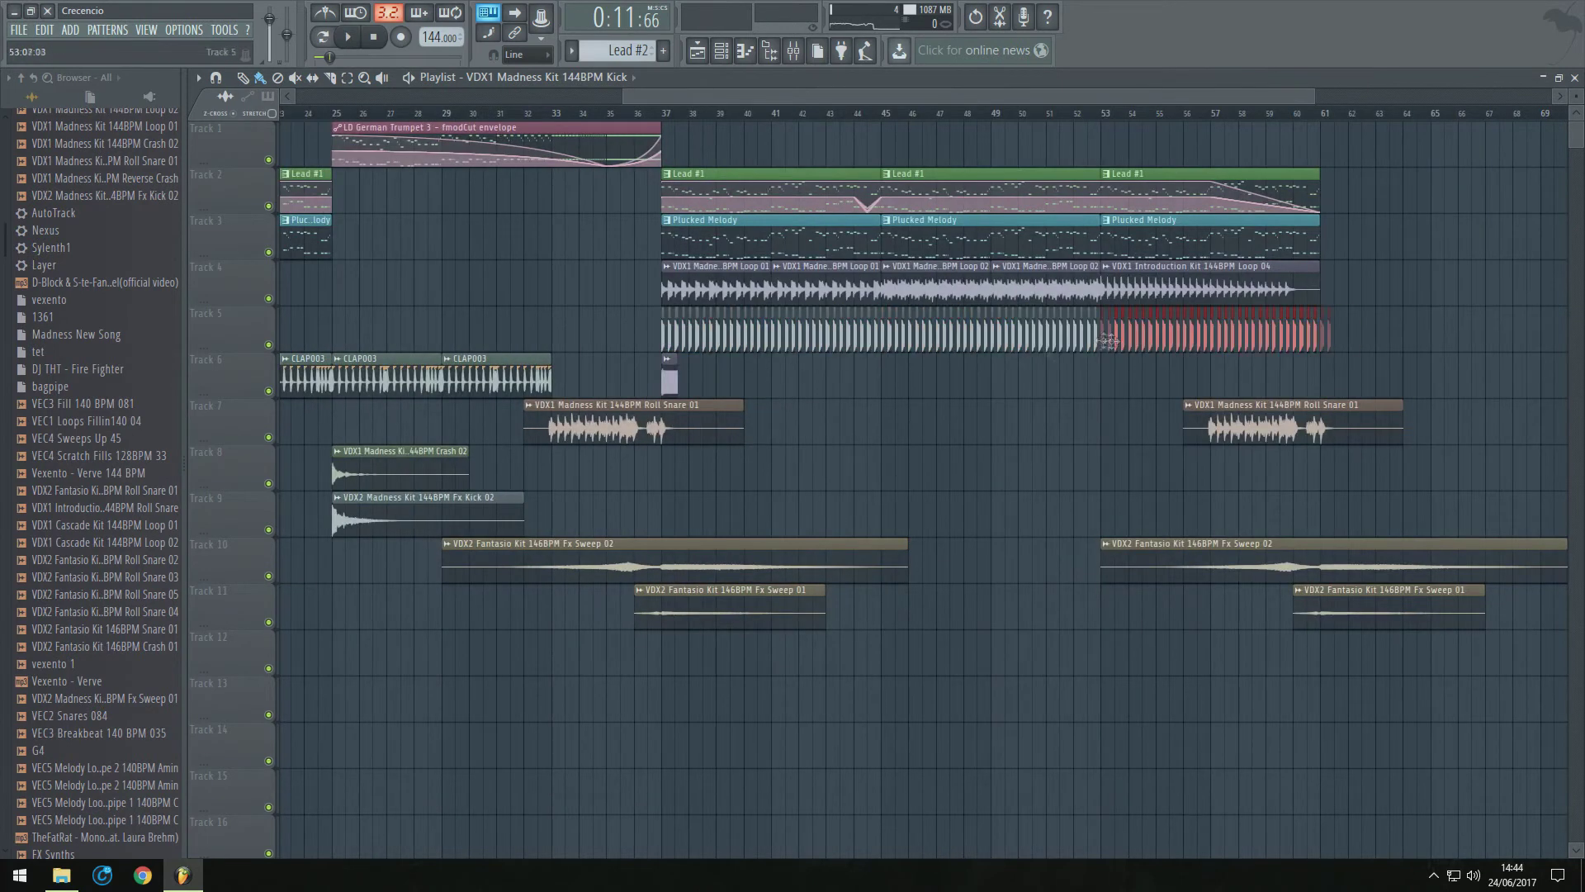
# Delete the last kick clips on Track 5 at the end of each eight-bar block of the drop
pyautogui.scroll(6, 904, 341)
pyautogui.rightClick(706, 341)
pyautogui.rightClick(658, 343)
pyautogui.scroll(-5, 628, 345)
pyautogui.scroll(5, 1090, 343)
pyautogui.rightClick(1064, 342)
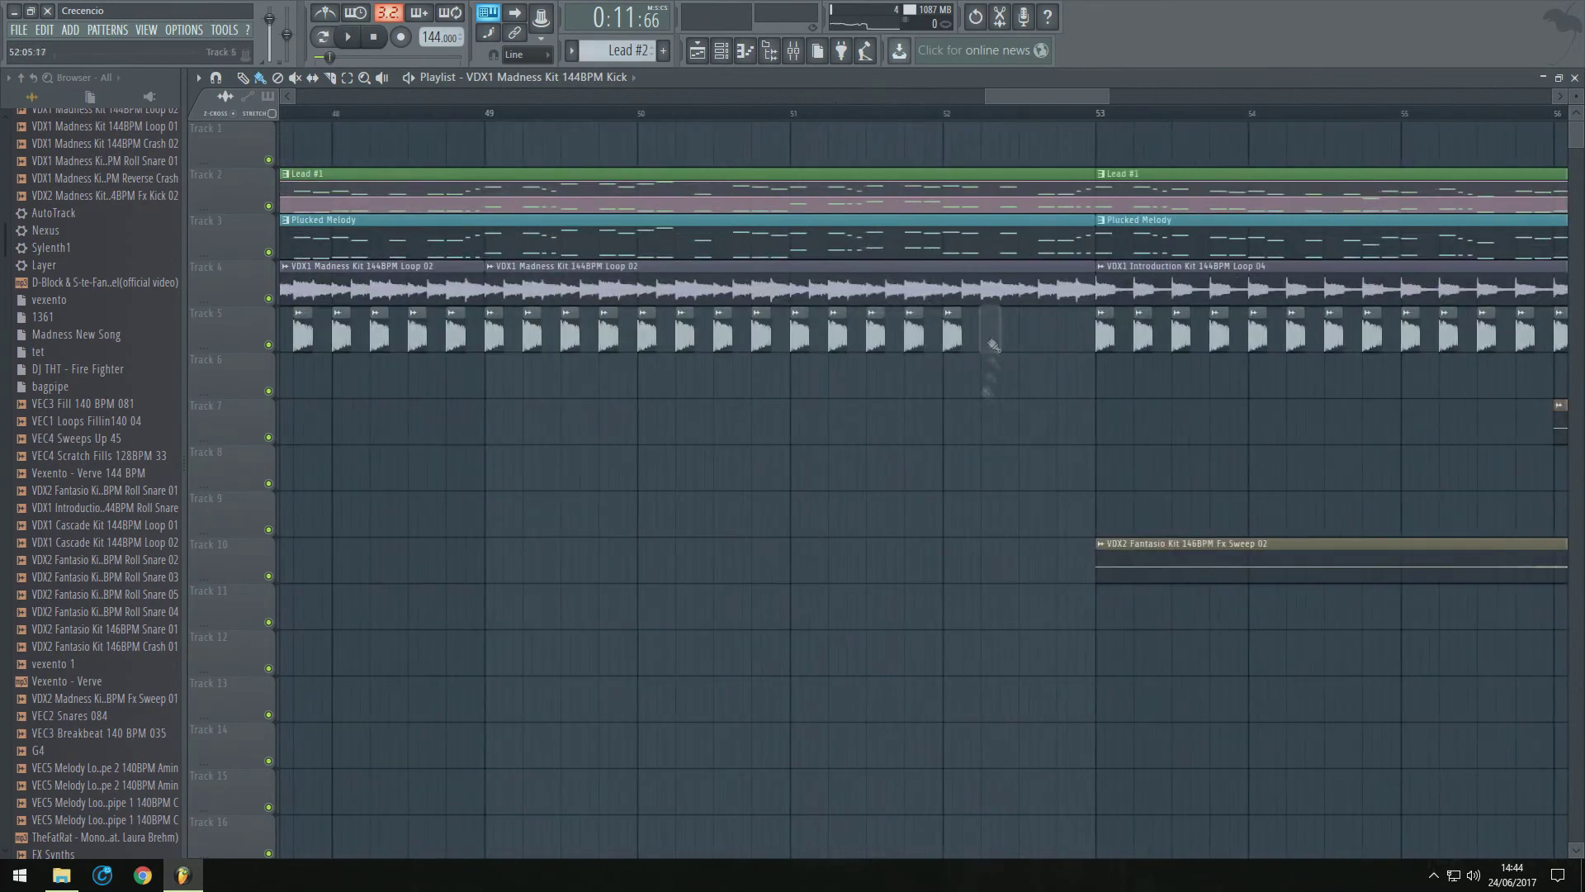
pyautogui.scroll(-5, 998, 345)
pyautogui.scroll(5, 1478, 349)
pyautogui.rightClick(1457, 340)
# Shift the VDX1 Madness Kit Reverse Crash clip on Track 5 slightly later
pyautogui.scroll(-2, 1336, 346)
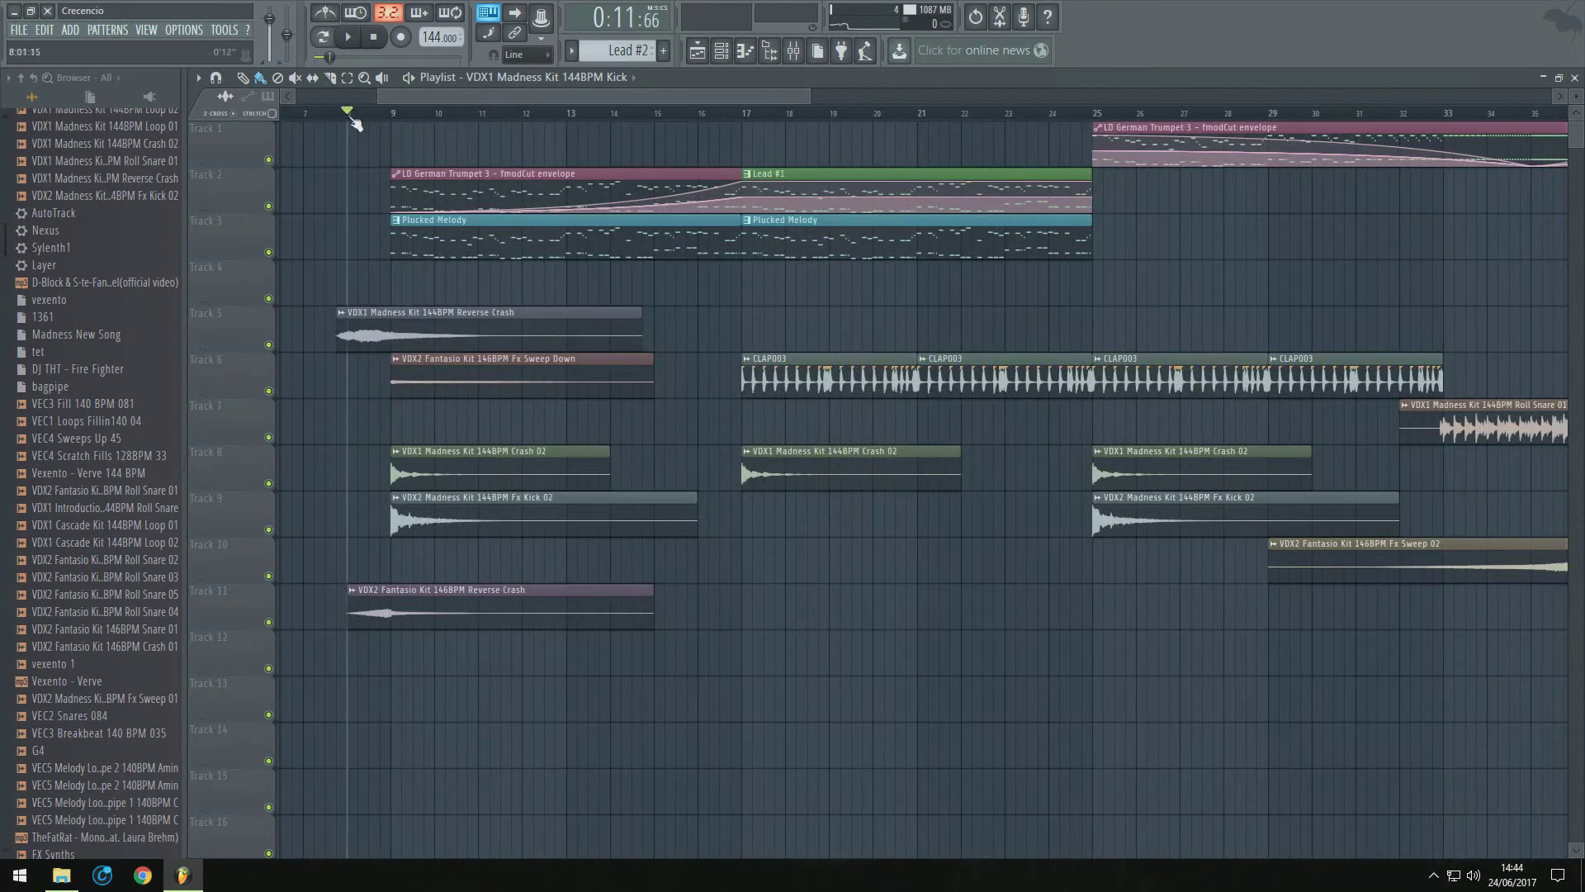
pyautogui.scroll(-2, 444, 98)
pyautogui.scroll(3, 443, 101)
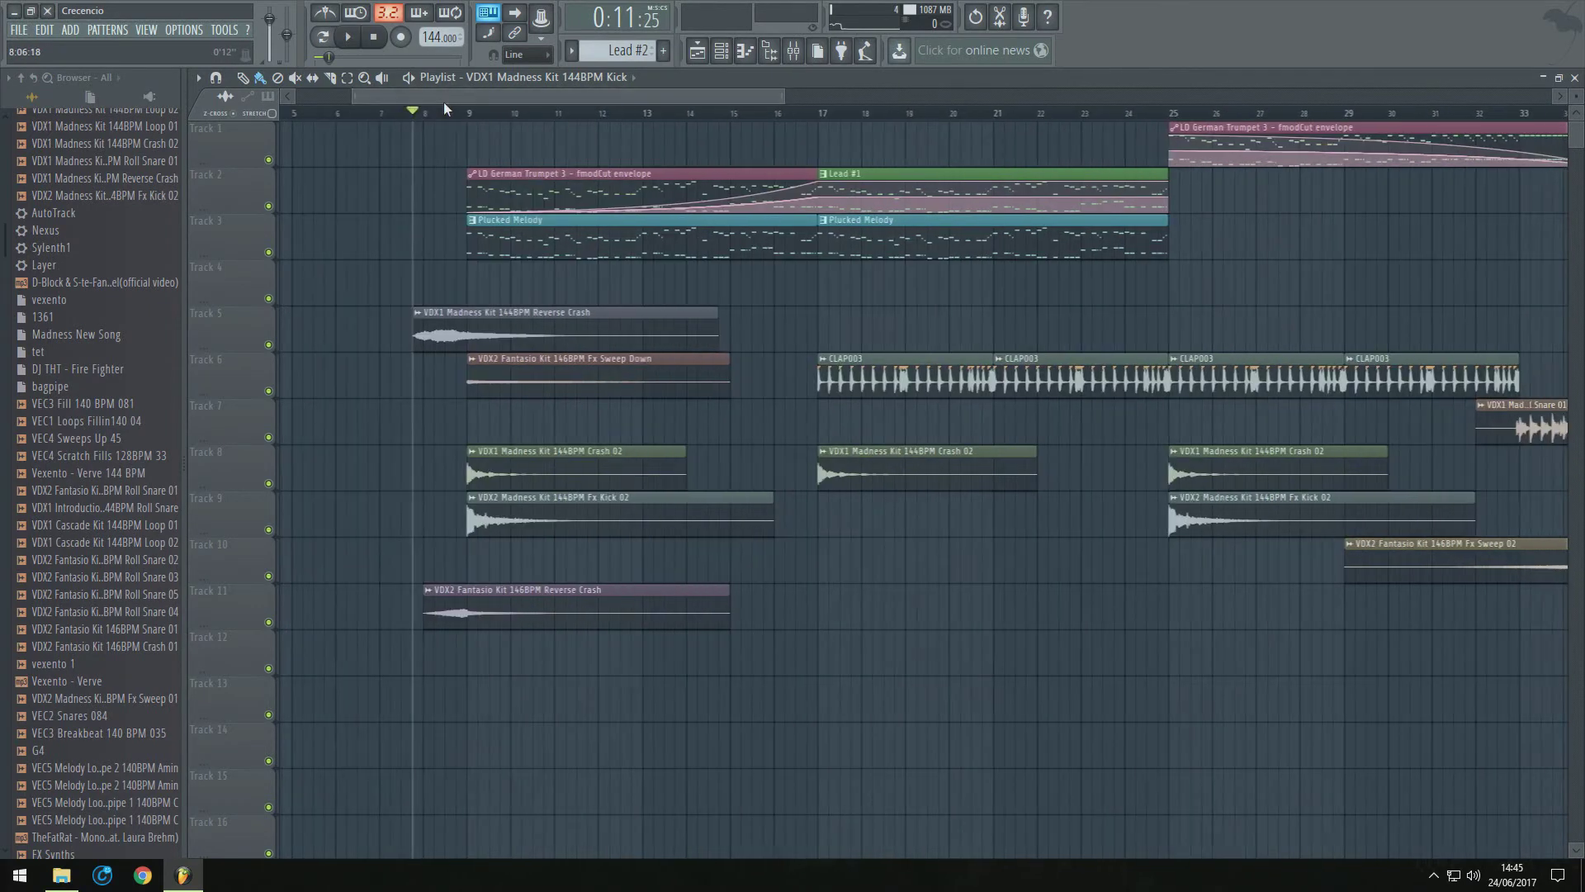
pyautogui.scroll(4, 429, 333)
pyautogui.moveTo(519, 335); pyautogui.dragTo(557, 335)
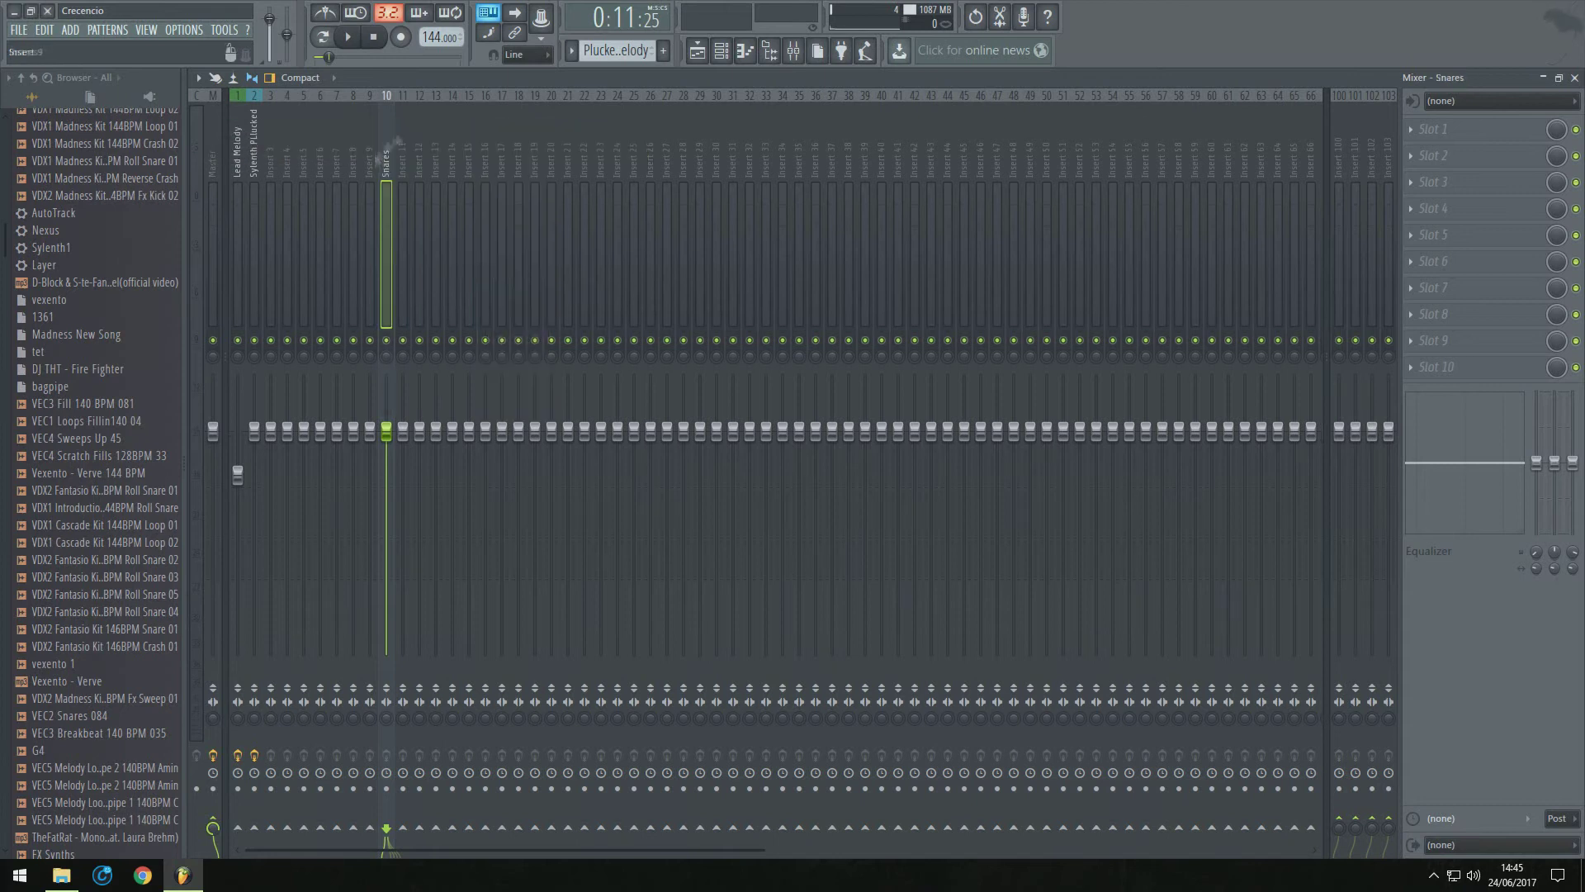
# Name mixer insert 11 "Loops Drums"
pyautogui.middleClick(401, 137)
pyautogui.write('Lo')
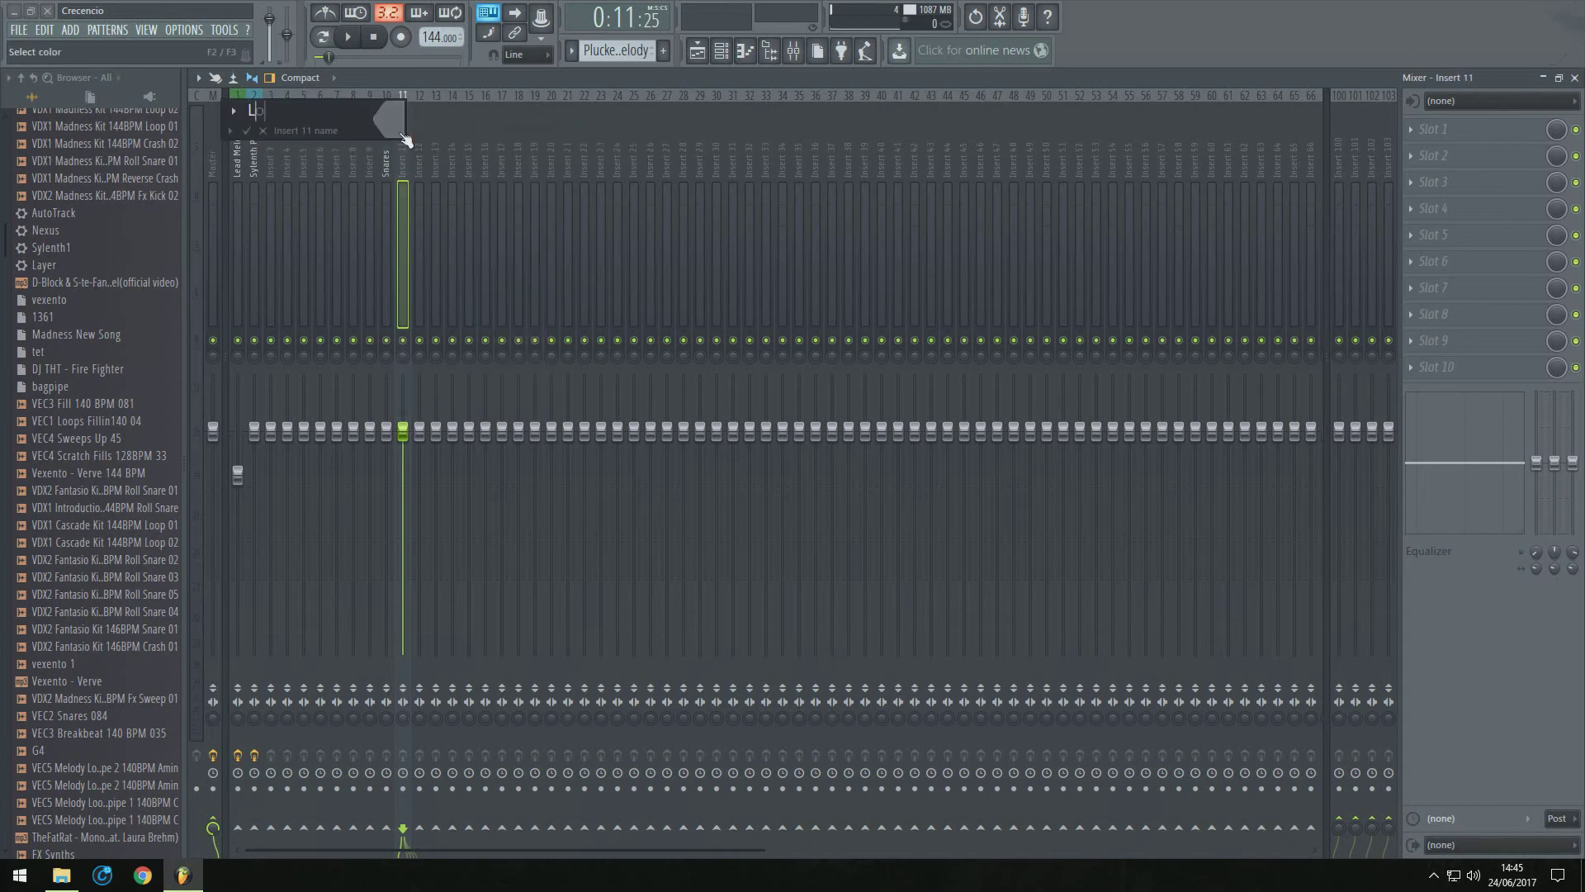
pyautogui.write('ops Drums')
pyautogui.press('Return')
# Name mixer insert 3 "Bass Hands'Up"
pyautogui.middleClick(272, 149)
pyautogui.write("Bass Hands'Up")
pyautogui.click(271, 148)
pyautogui.click(400, 157)
pyautogui.press('Return')
# Return to the playlist and audition the reverse crashes at the start of the intro
pyautogui.click(698, 51)
pyautogui.scroll(-3, 761, 282)
pyautogui.press('space')
pyautogui.press('space')
pyautogui.moveTo(417, 322); pyautogui.dragTo(417, 304)
pyautogui.scroll(3, 417, 307)
pyautogui.hotkey('ctrl', 'z')
pyautogui.scroll(-1, 447, 293)
# Inspect the Track 5 Reverse Crash sample's settings and audition the Track 11 Reverse Crash in solo
pyautogui.doubleClick(518, 319)
pyautogui.click(652, 155)
pyautogui.press('space')
pyautogui.press('space')
pyautogui.rightClick(269, 622)
pyautogui.press('space')
pyautogui.press('space')
# Delete the VDX1 Madness Reverse Crash from Track 5 and move the VDX2 Fantasio Reverse Crash from Track 11 into its place
pyautogui.rightClick(422, 333)
pyautogui.rightClick(269, 623)
pyautogui.press('space')
pyautogui.scroll(-2, 449, 563)
pyautogui.moveTo(404, 603); pyautogui.dragTo(401, 334)
# Move the Track 6 bass clip to just after the first kick at bar 37 and shorten it to fit before the second kick
pyautogui.scroll(-3, 389, 336)
pyautogui.click(834, 146)
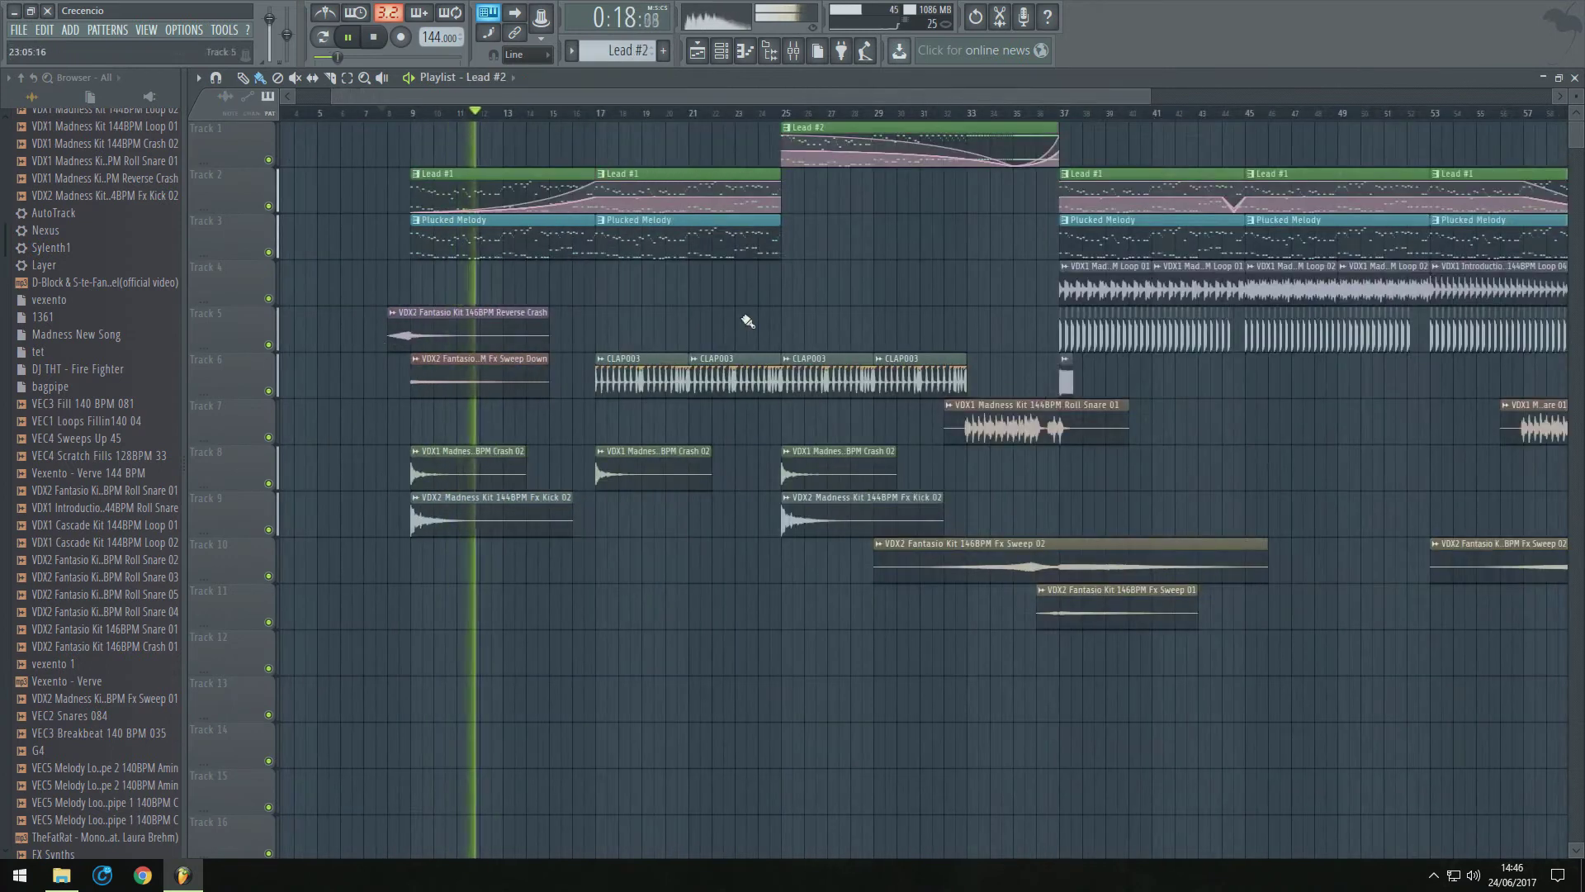
pyautogui.scroll(4, 1319, 375)
pyautogui.scroll(-1, 1319, 375)
pyautogui.scroll(4, 700, 378)
pyautogui.press('space')
pyautogui.moveTo(701, 379); pyautogui.dragTo(735, 380)
pyautogui.moveTo(870, 376); pyautogui.dragTo(733, 377)
# Set the bass sample's stretch mode to Auto with slightly raised pitch, and add a second bass clip after the second kick
pyautogui.scroll(3, 725, 377)
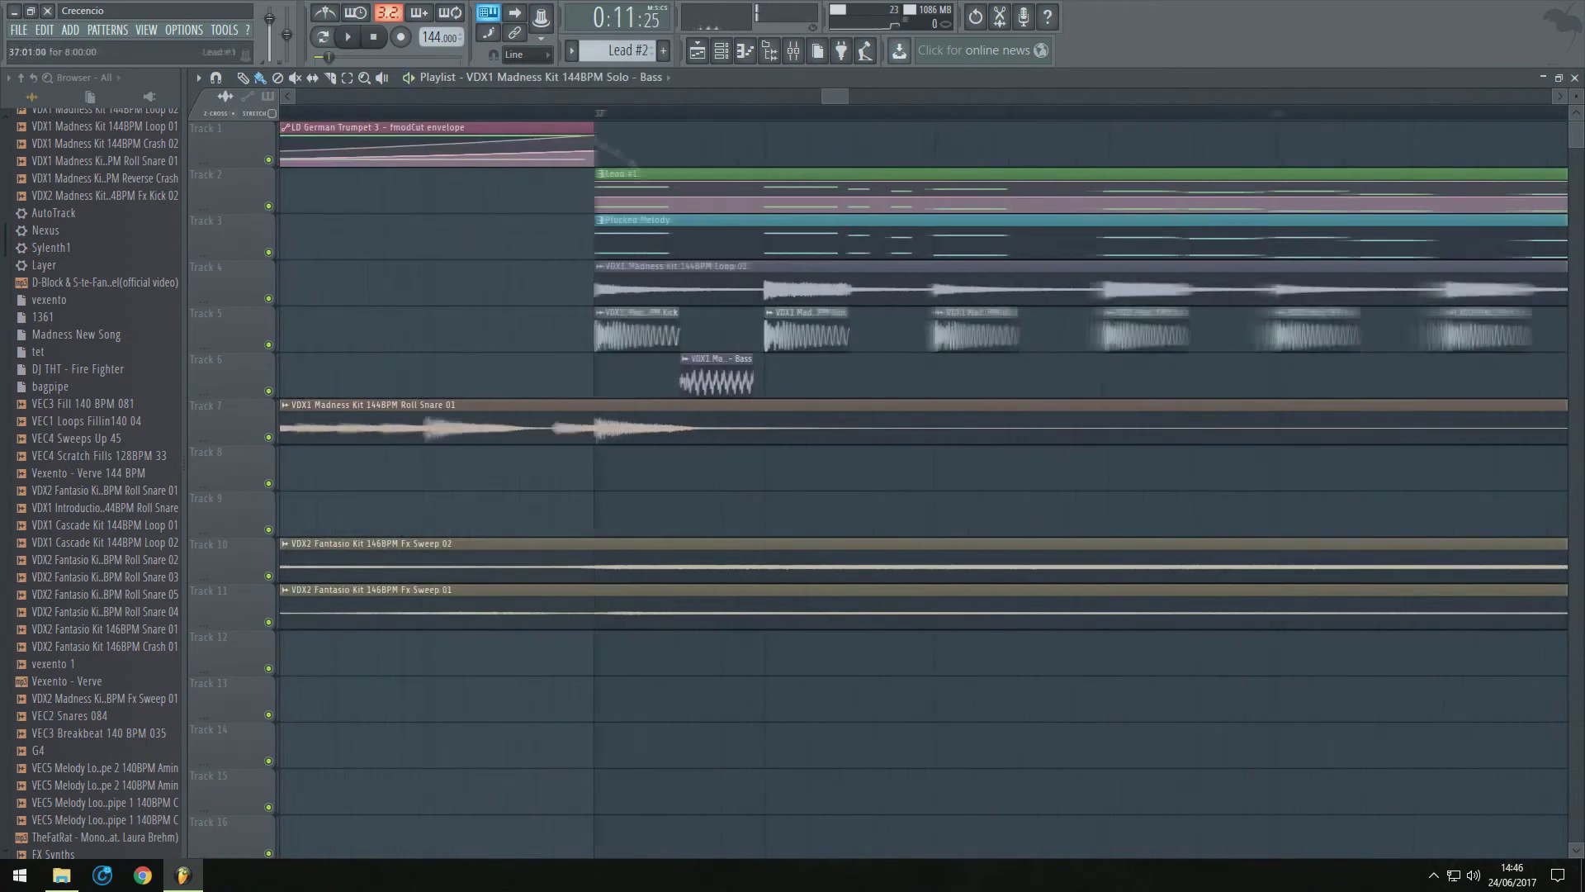
pyautogui.click(551, 112)
pyautogui.doubleClick(719, 359)
pyautogui.click(663, 308)
pyautogui.moveTo(510, 317); pyautogui.dragTo(509, 304)
pyautogui.click(712, 219)
pyautogui.click(875, 376)
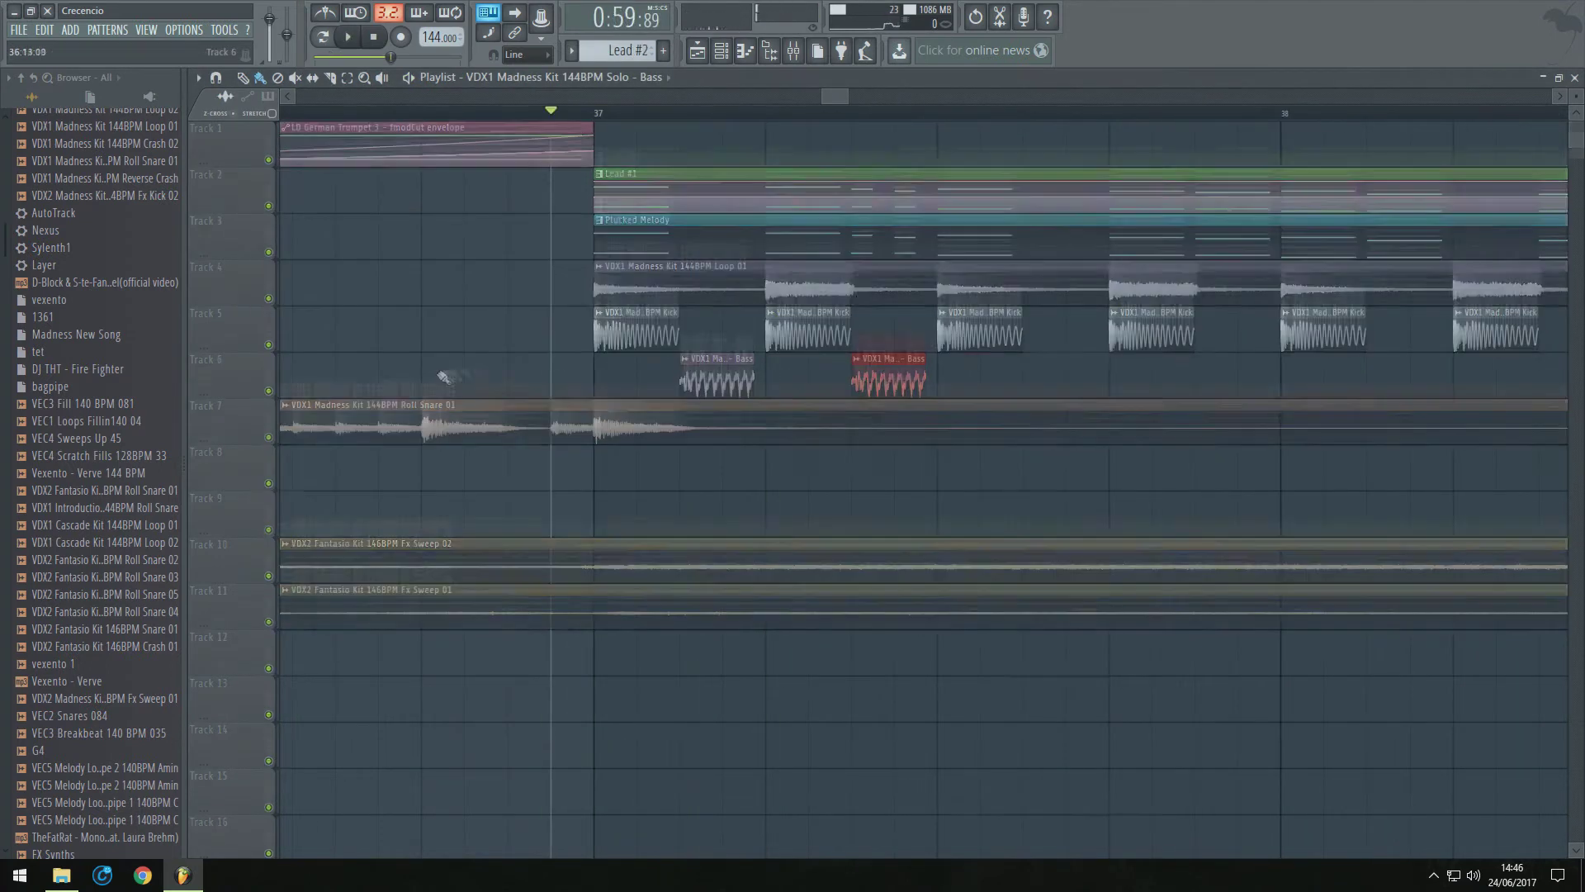
# Rename the bass sample's channel "Bass Hands'Up" and route it to mixer insert 3
pyautogui.scroll(-2, 443, 377)
pyautogui.press('F6')
pyautogui.click(715, 817)
pyautogui.middleClick(715, 819)
pyautogui.write("Bass Hands'Up")
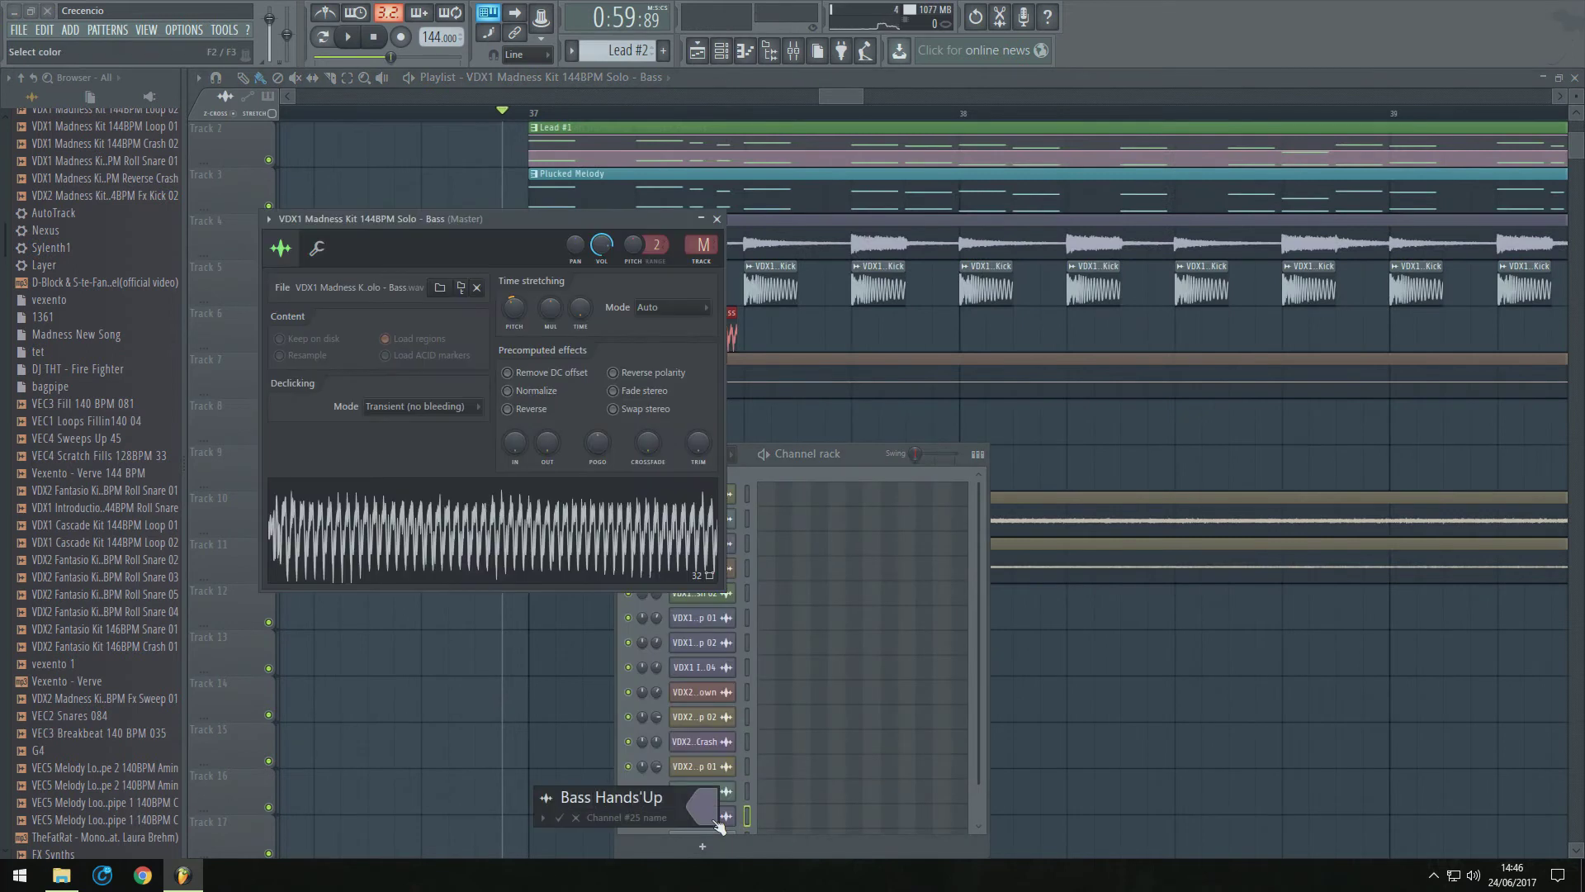
pyautogui.press('Return')
pyautogui.moveTo(703, 246); pyautogui.dragTo(702, 235)
# Clone the Bass Hands'Up channel, lower the clone's pitch, and place its clips between the following kicks on Track 6
pyautogui.rightClick(700, 793)
pyautogui.click(773, 827)
pyautogui.moveTo(534, 327); pyautogui.dragTo(530, 343)
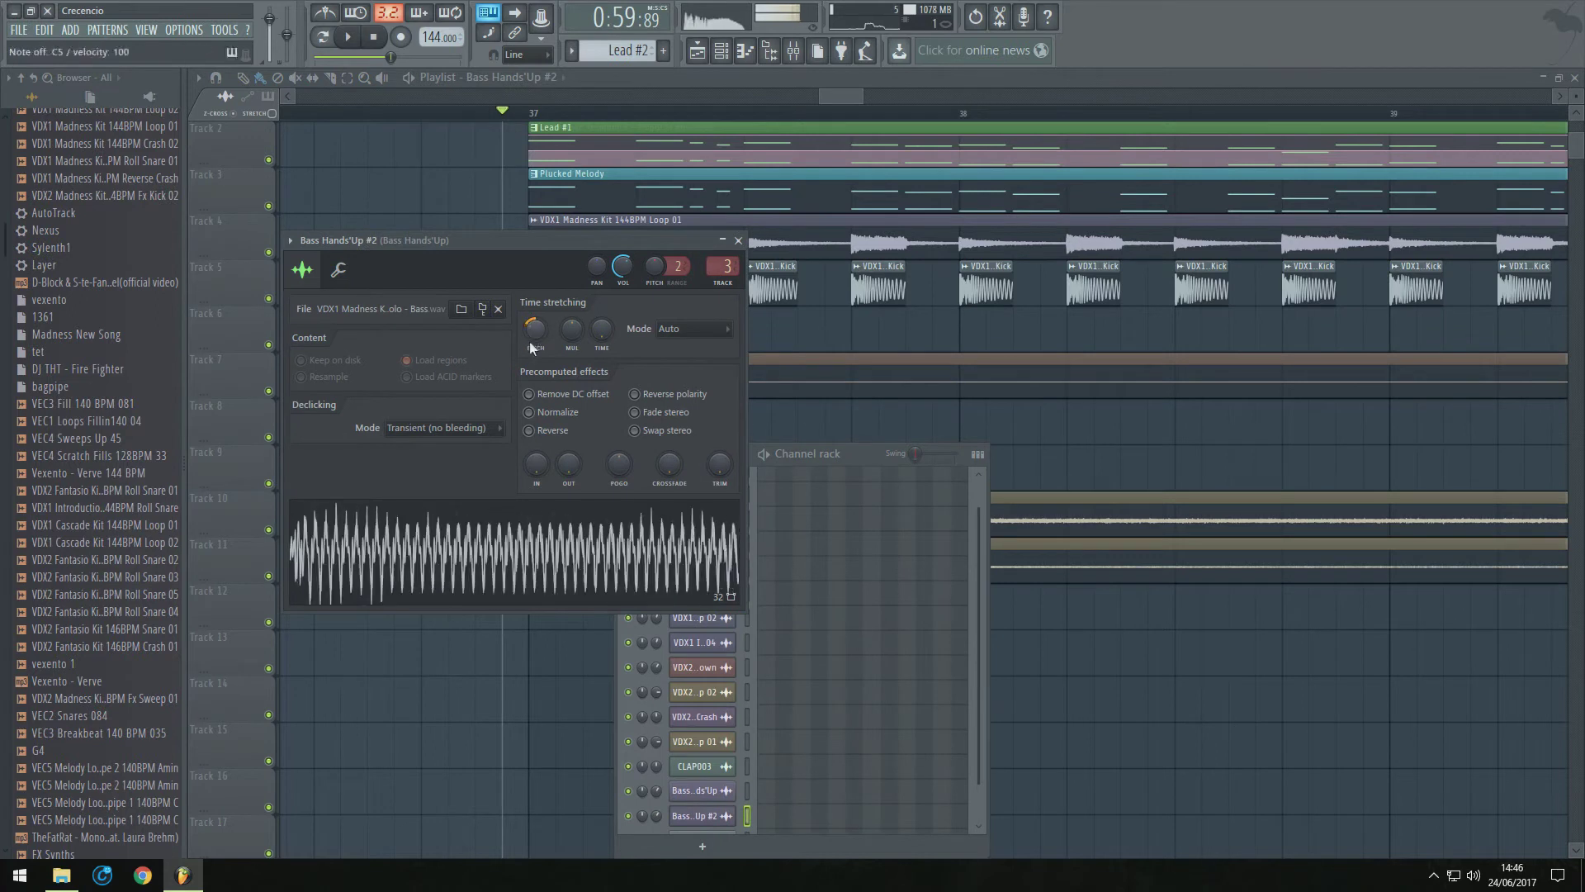
pyautogui.click(859, 337)
pyautogui.click(916, 332)
pyautogui.press('space')
pyautogui.scroll(-2, 873, 347)
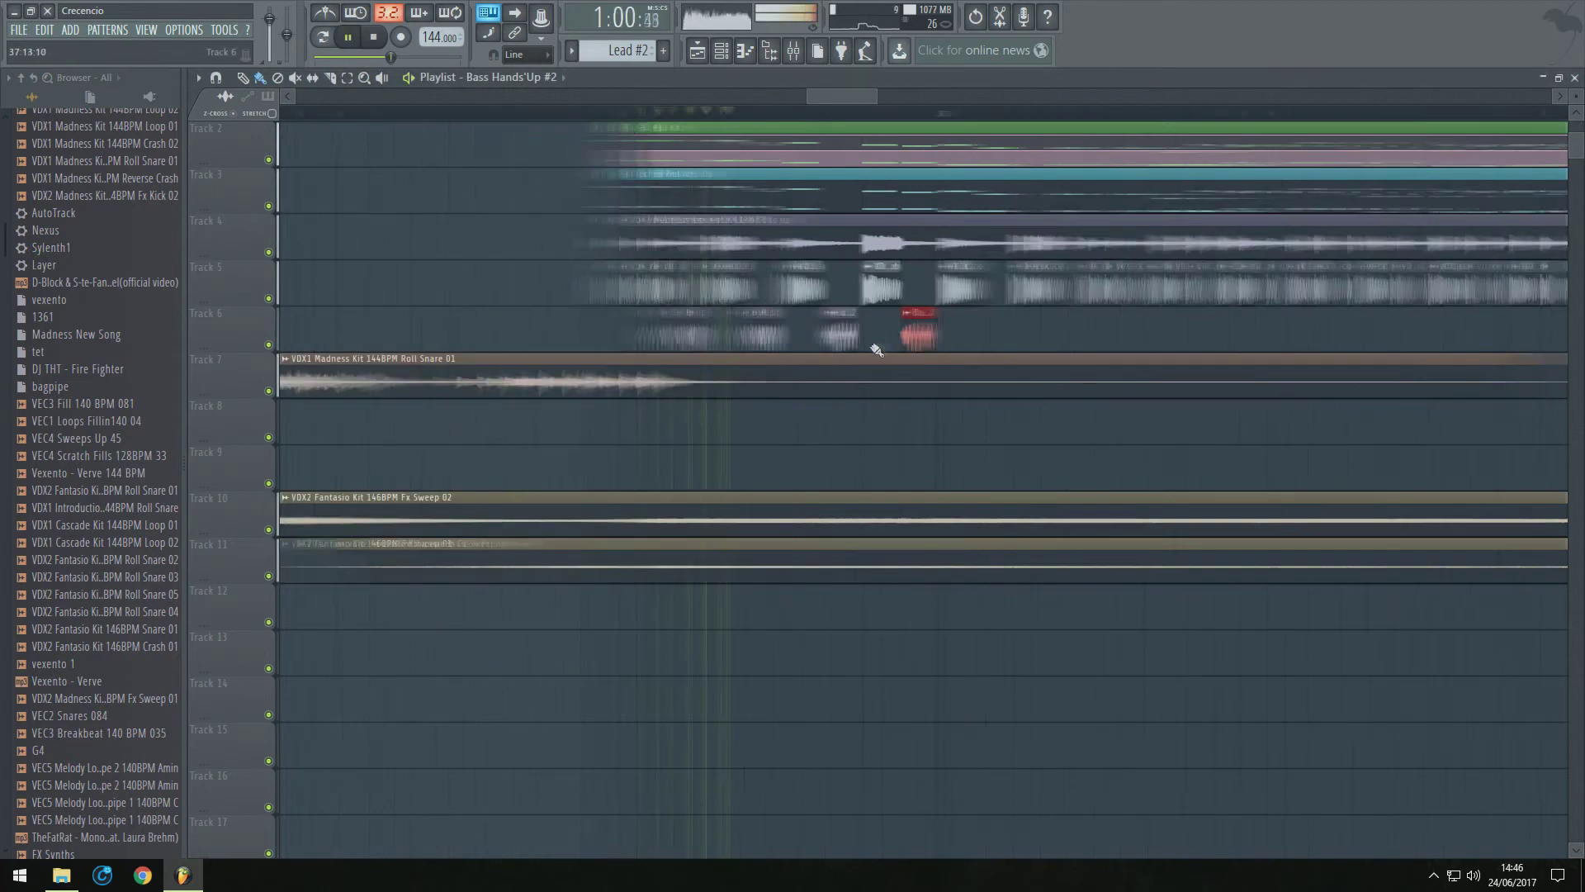
pyautogui.press('space')
# Clone the Bass Hands'Up #2 channel, lower the new clone's pitch, and place its clip on the next off-beat of Track 6
pyautogui.press('F6')
pyautogui.rightClick(702, 814)
pyautogui.click(772, 826)
pyautogui.moveTo(544, 347); pyautogui.dragTo(543, 363)
pyautogui.click(861, 337)
pyautogui.rightClick(896, 340)
# Lower the VDX1 Madness Kit 144BPM Kick sample's volume to about 63% and play the drop to check the balance
pyautogui.scroll(-3, 710, 285)
pyautogui.doubleClick(721, 285)
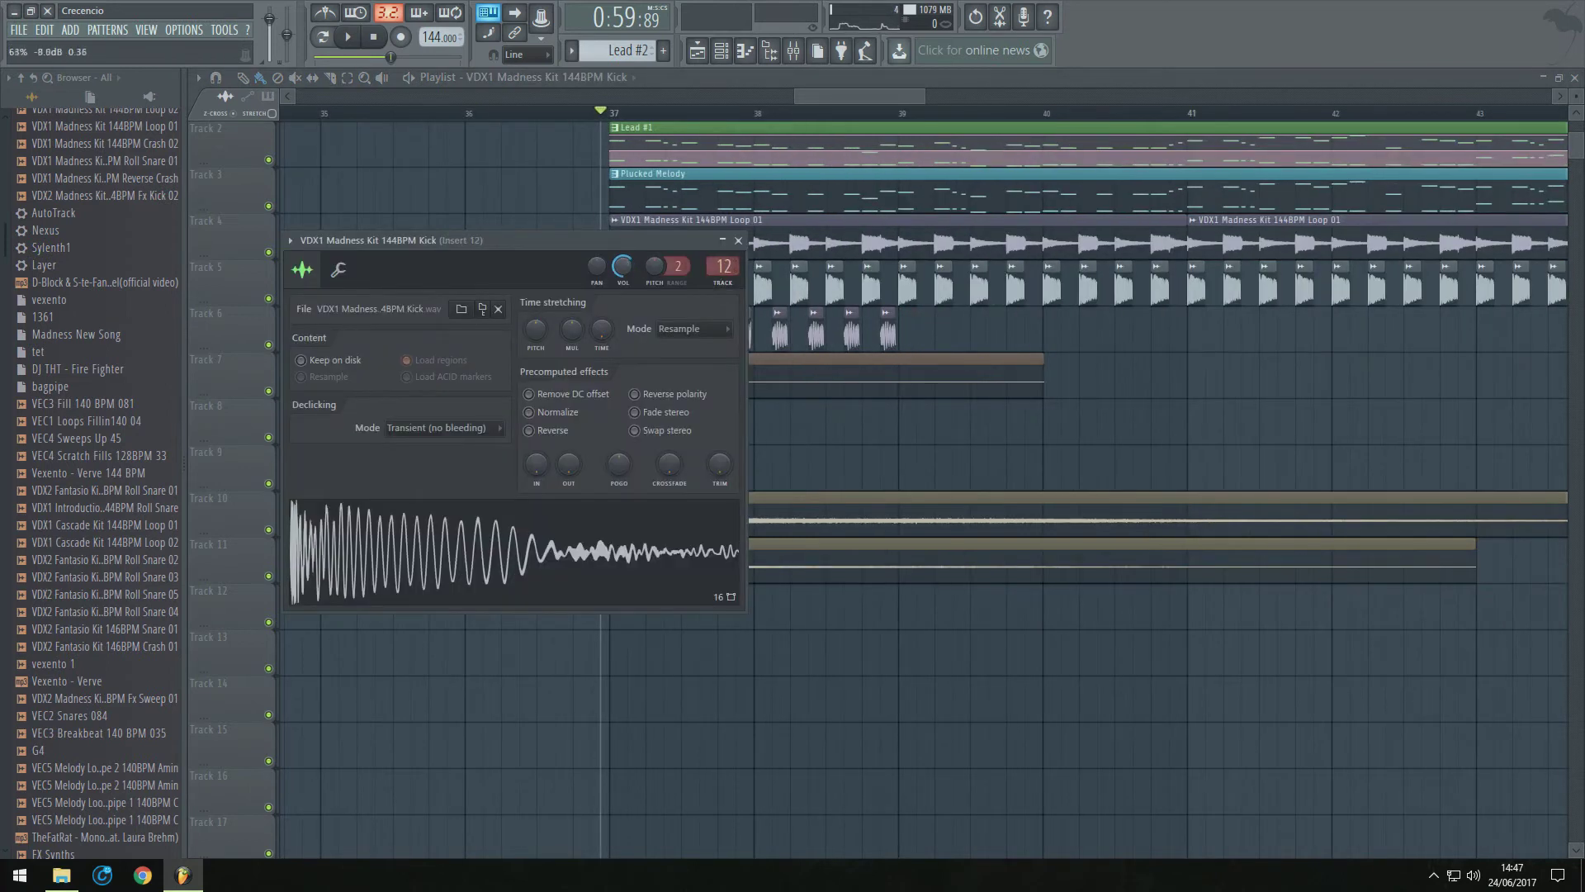
pyautogui.moveTo(624, 266); pyautogui.dragTo(623, 274)
pyautogui.press('space')
pyautogui.click(738, 240)
pyautogui.press('space')
# Clone the Bass Hands'Up #3 channel, adjust the new clone's pitch, and place its clip on the next off-beat of Track 6
pyautogui.click(722, 51)
pyautogui.click(720, 794)
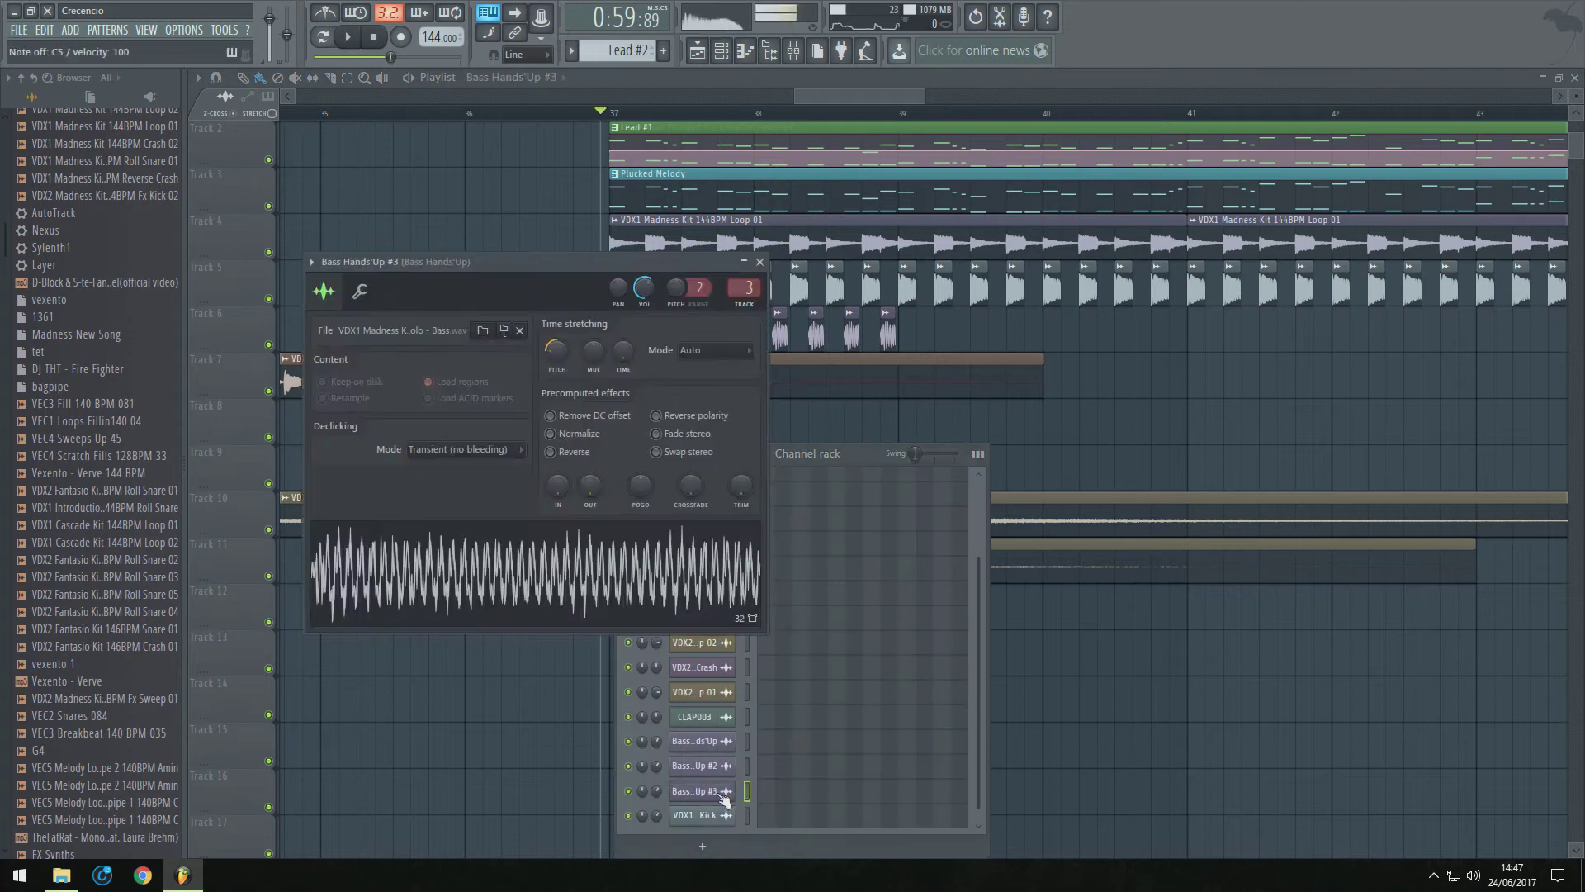
pyautogui.hotkey('alt', 'c')
pyautogui.moveTo(577, 374); pyautogui.dragTo(576, 373)
pyautogui.press('space')
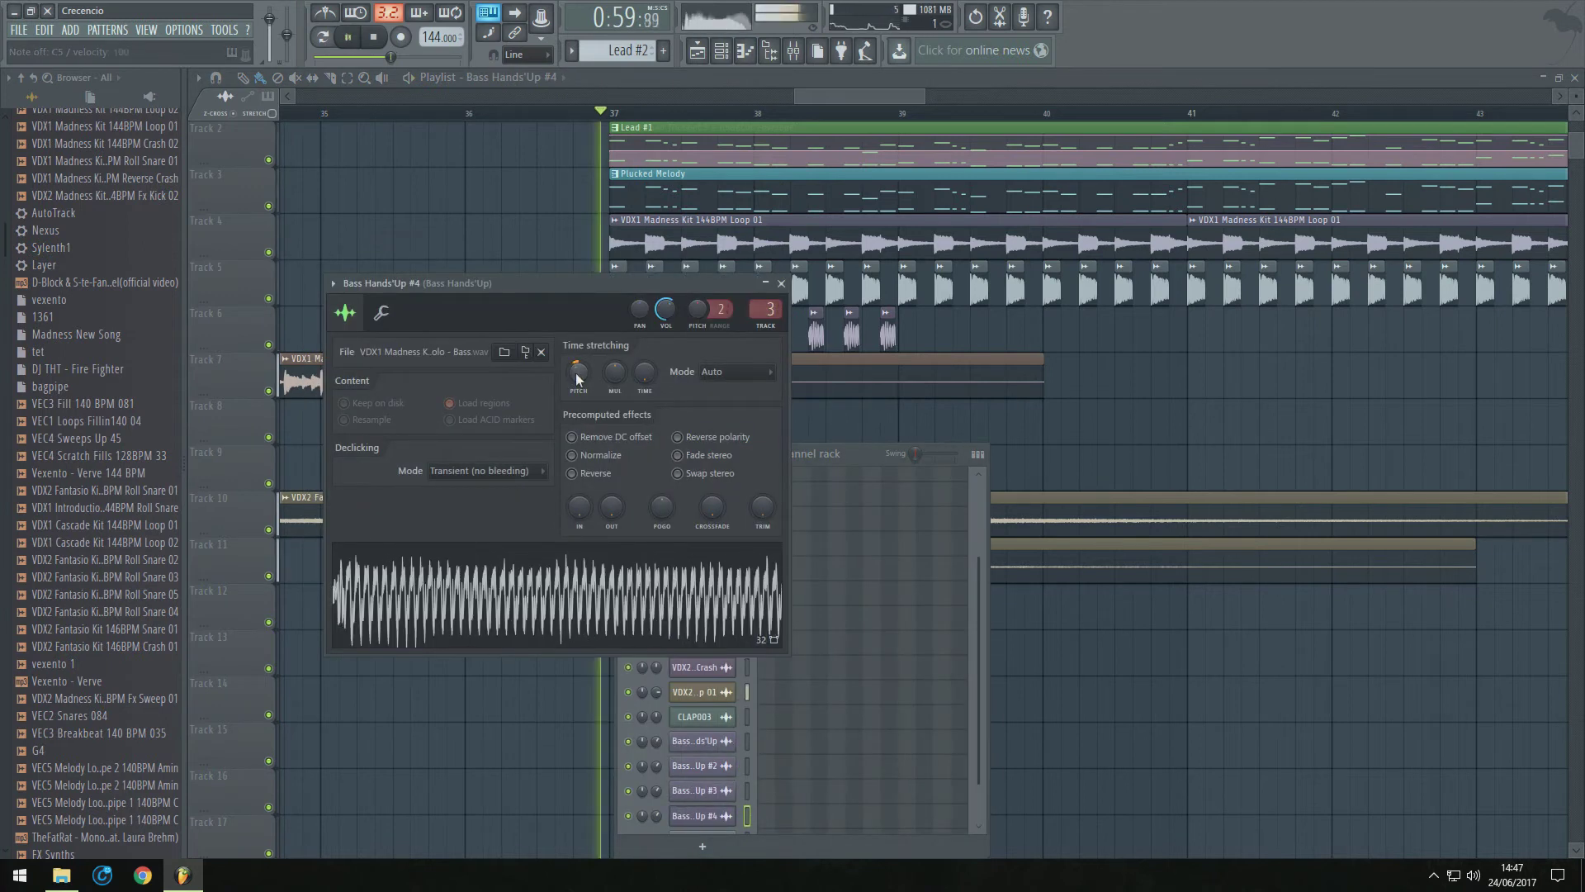
pyautogui.press('space')
pyautogui.click(918, 336)
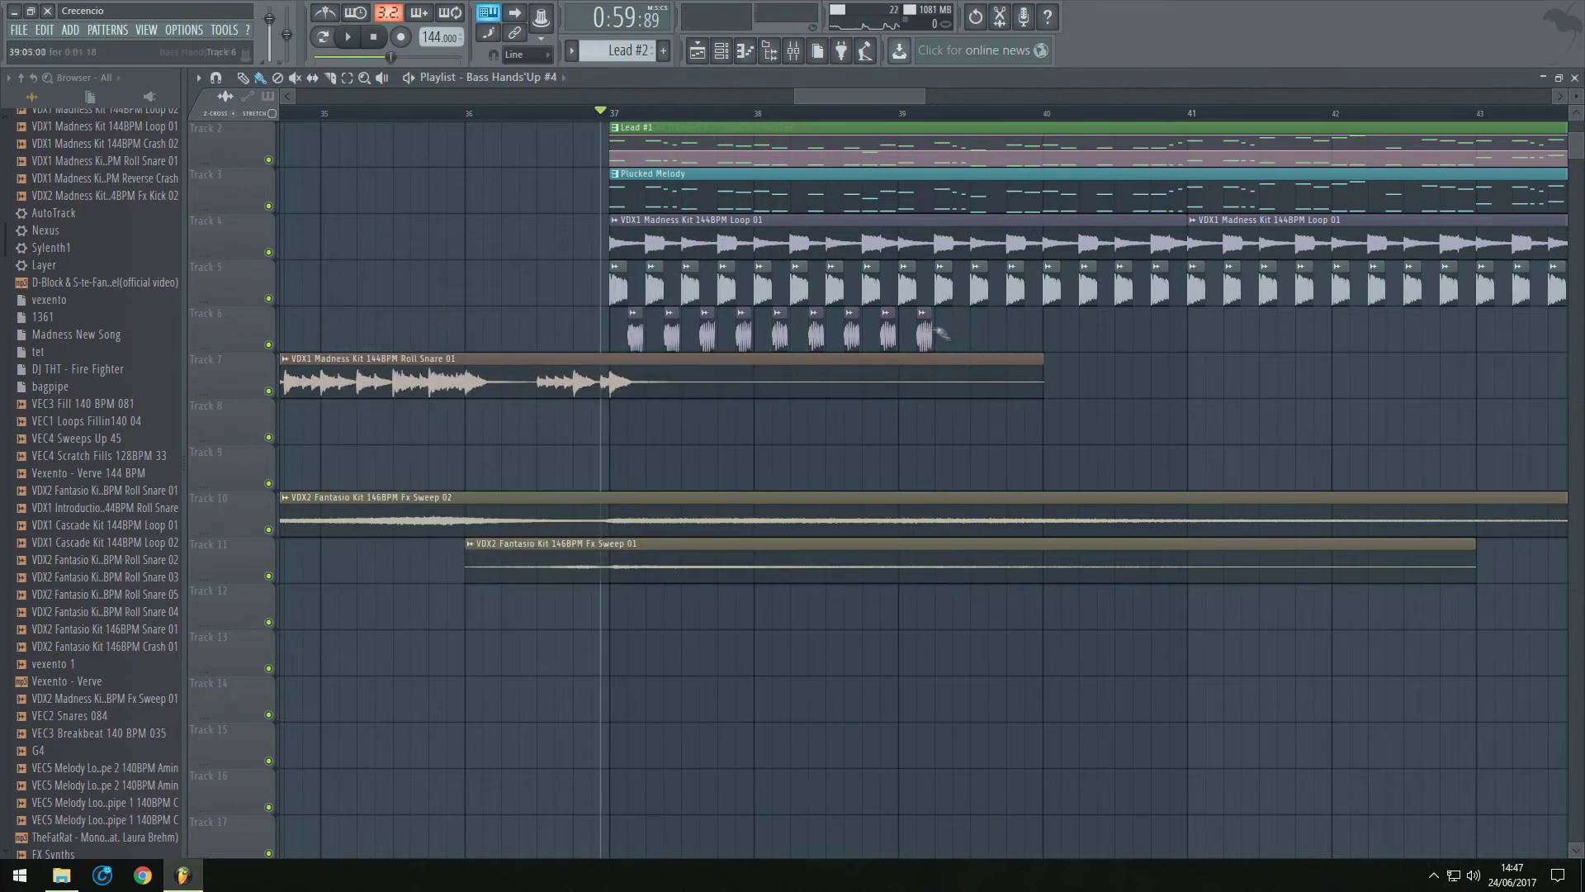
# Clone the Bass Hands'Up #4 channel, adjust the clone's pitch, place its clips up to bar 40, and play kick and bass soloed
pyautogui.click(721, 51)
pyautogui.rightClick(734, 812)
pyautogui.click(764, 819)
pyautogui.click(725, 814)
pyautogui.moveTo(598, 396); pyautogui.dragTo(600, 393)
pyautogui.click(994, 334)
pyautogui.click(1022, 330)
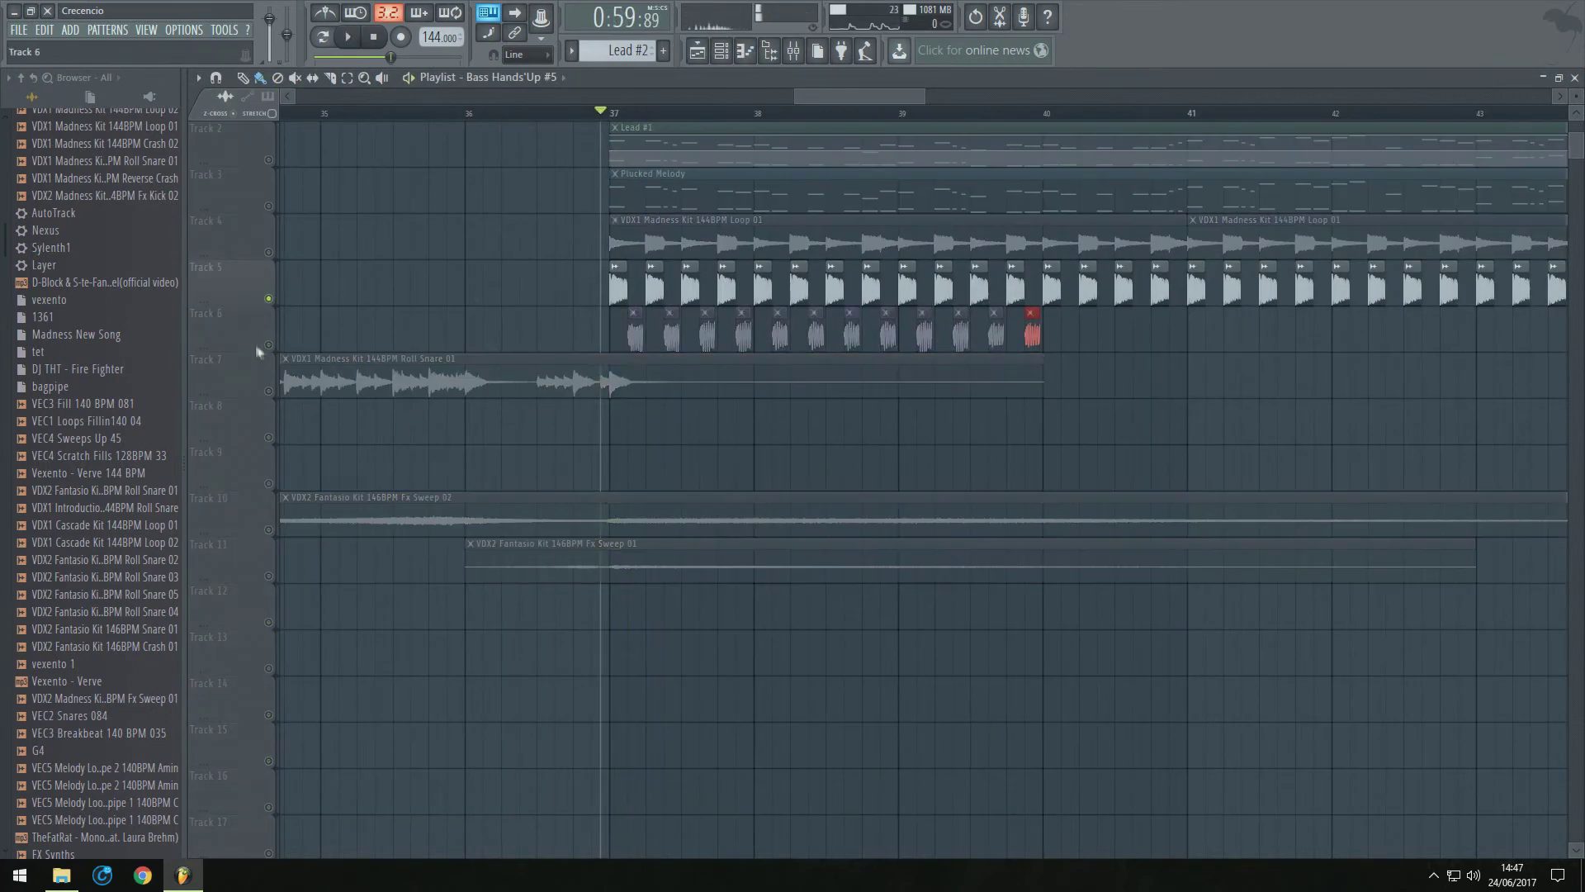
pyautogui.press('space')
pyautogui.press('space')
# Clone the Bass Hands'Up #5 channel, adjust the clone's pitch, and place its clips on the off-beats following bar 40
pyautogui.click(723, 51)
pyautogui.rightClick(731, 813)
pyautogui.click(759, 821)
pyautogui.click(728, 815)
pyautogui.moveTo(619, 415); pyautogui.dragTo(622, 411)
pyautogui.click(1066, 334)
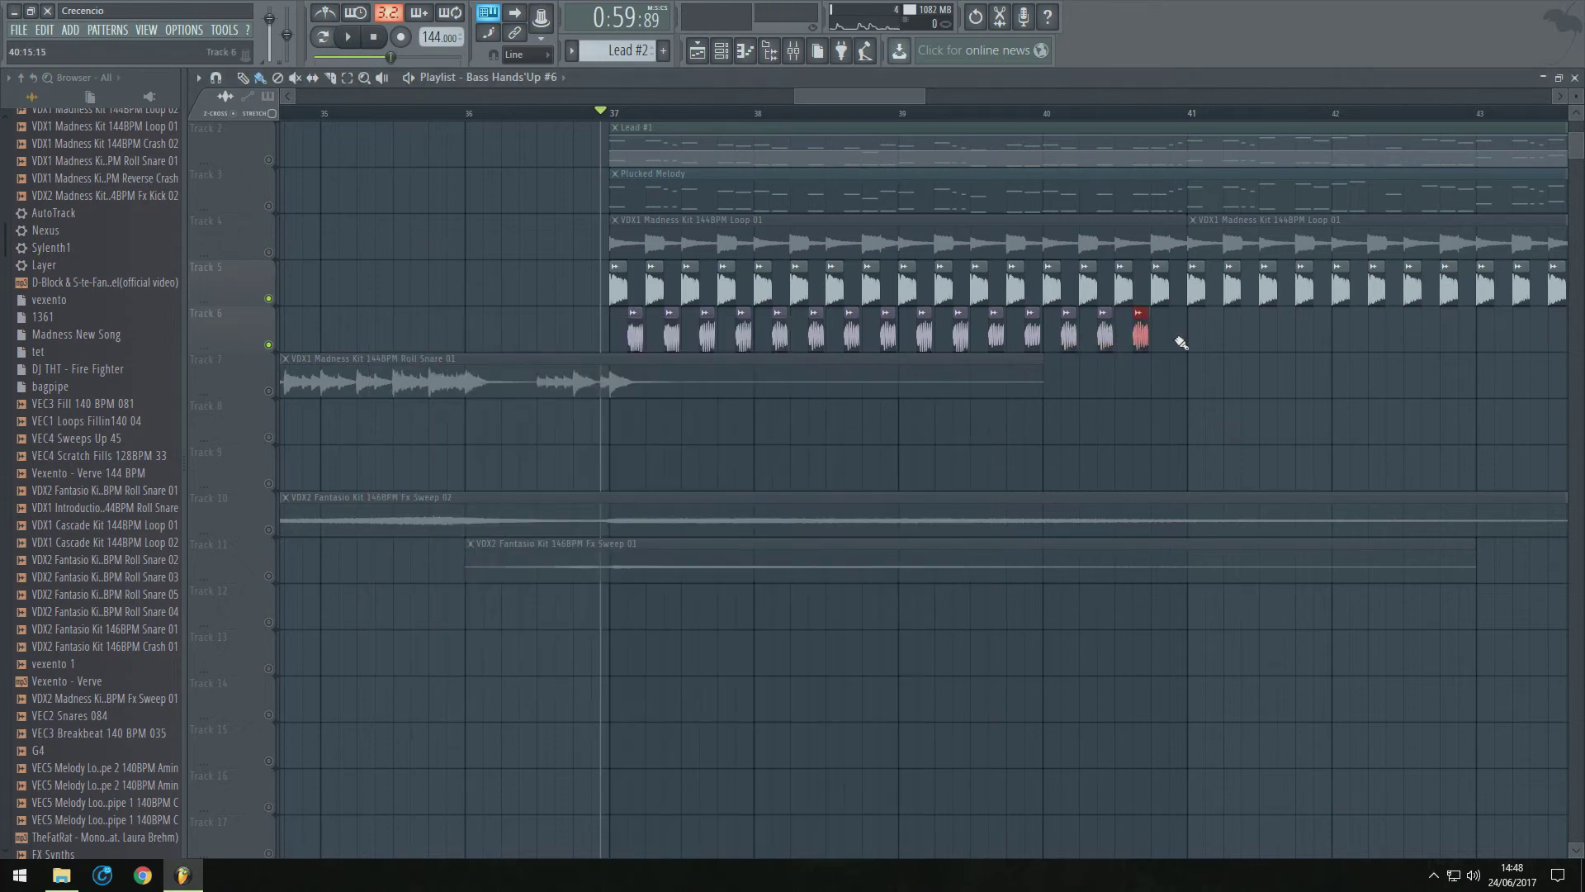
# Duplicate the bass clips along Track 6 and take the kick and bass tracks out of solo
pyautogui.hotkey('ctrl', 'b')
pyautogui.scroll(-2, 1249, 386)
pyautogui.rightClick(268, 345)
pyautogui.click(793, 52)
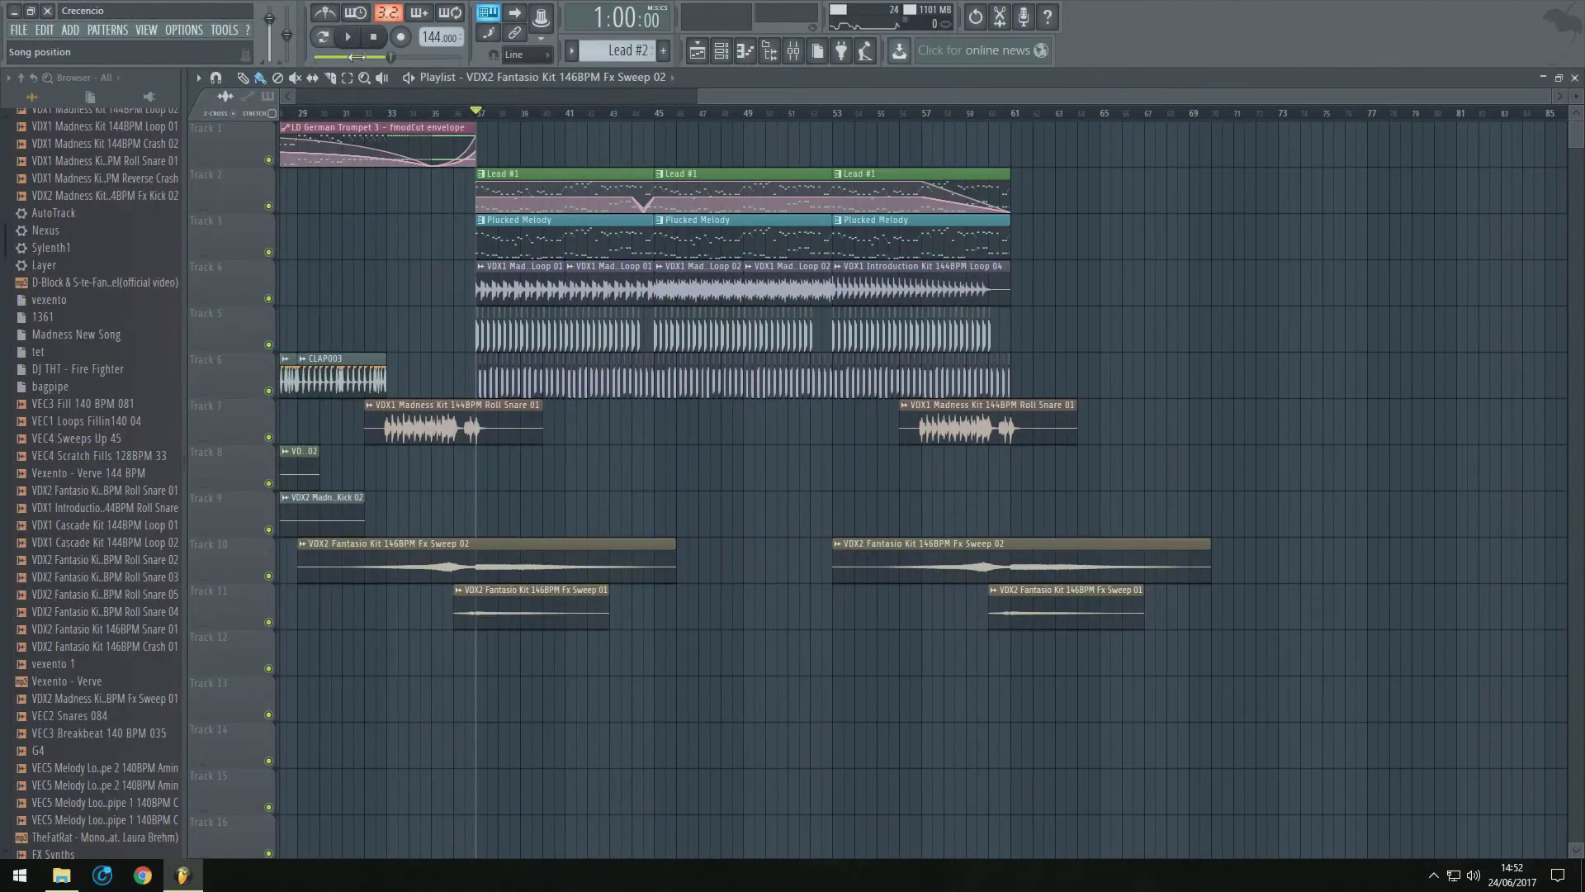
# Play the arrangement from about bar 34 into the drop and review the kick and bass tracks up to bar 45
pyautogui.moveTo(876, 97); pyautogui.dragTo(564, 99)
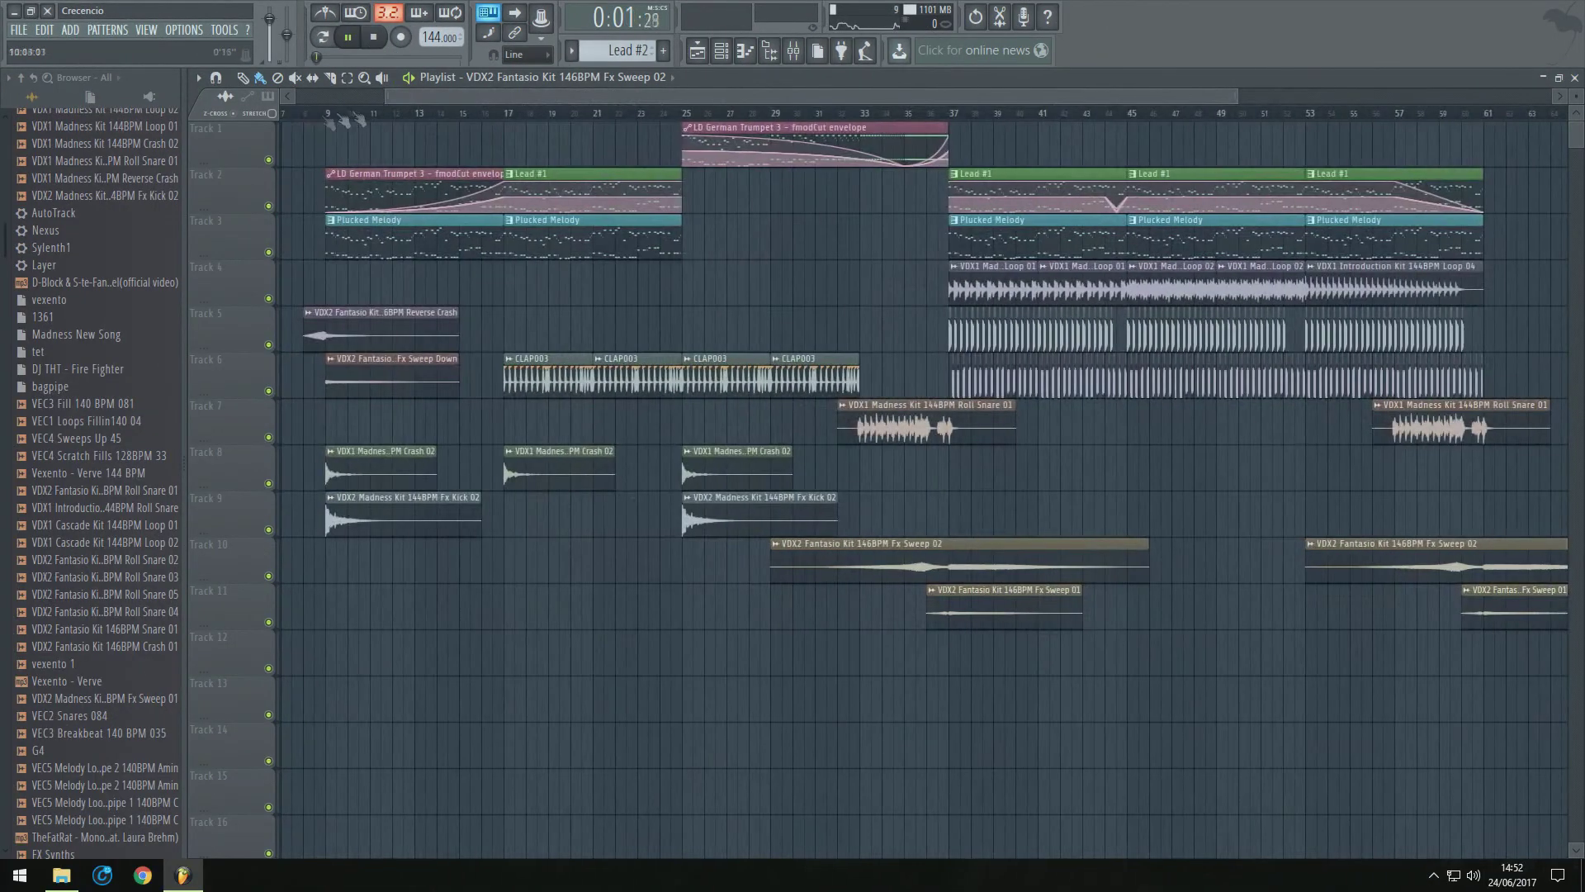
pyautogui.click(882, 116)
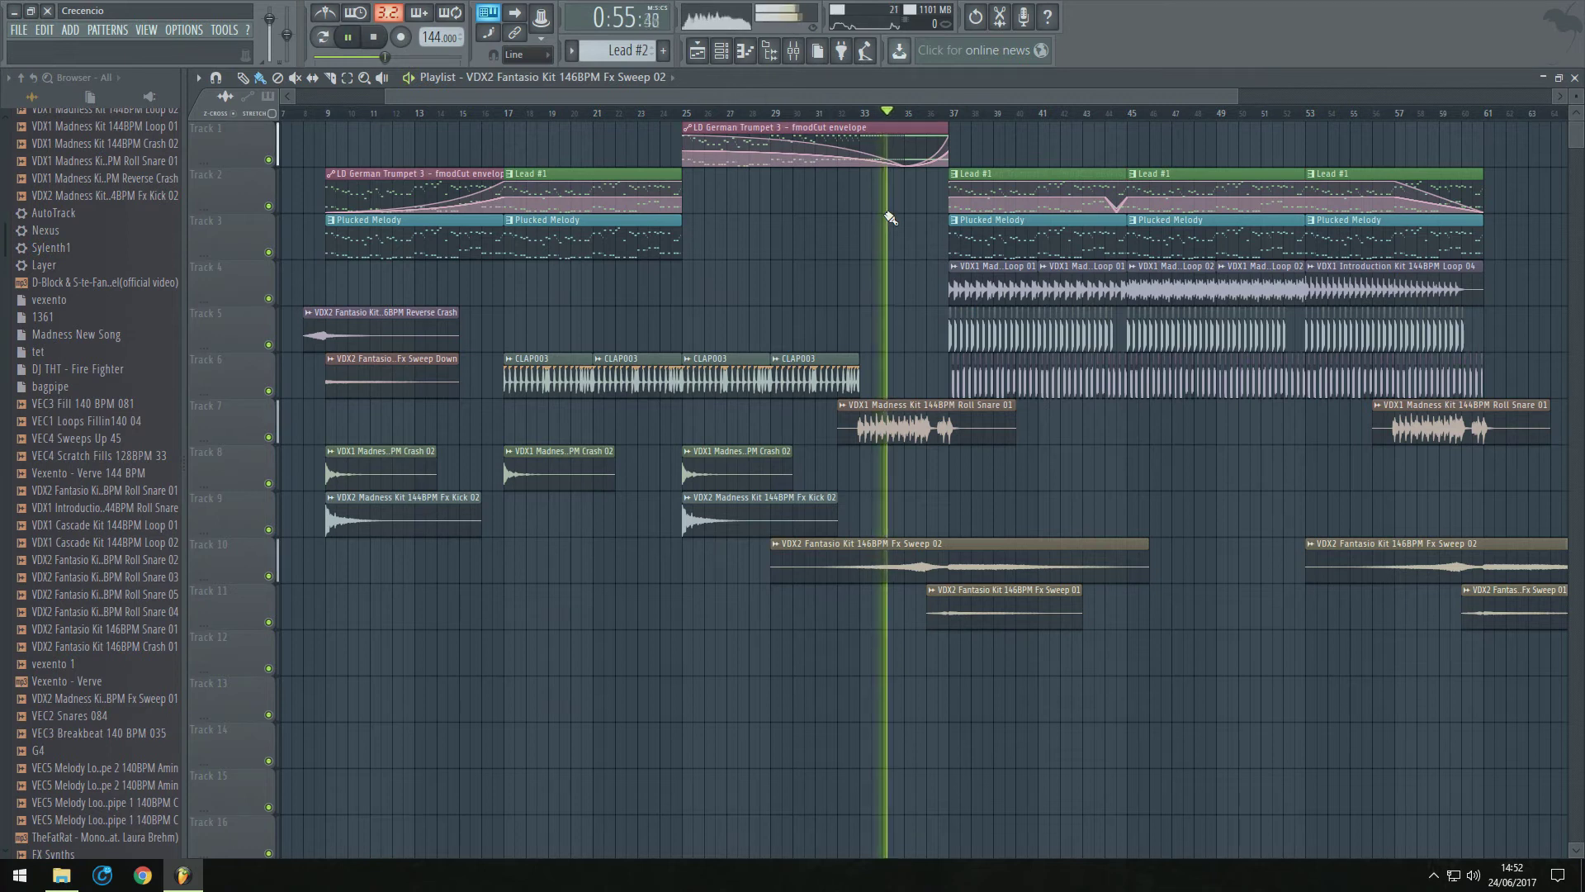
pyautogui.scroll(4, 1174, 505)
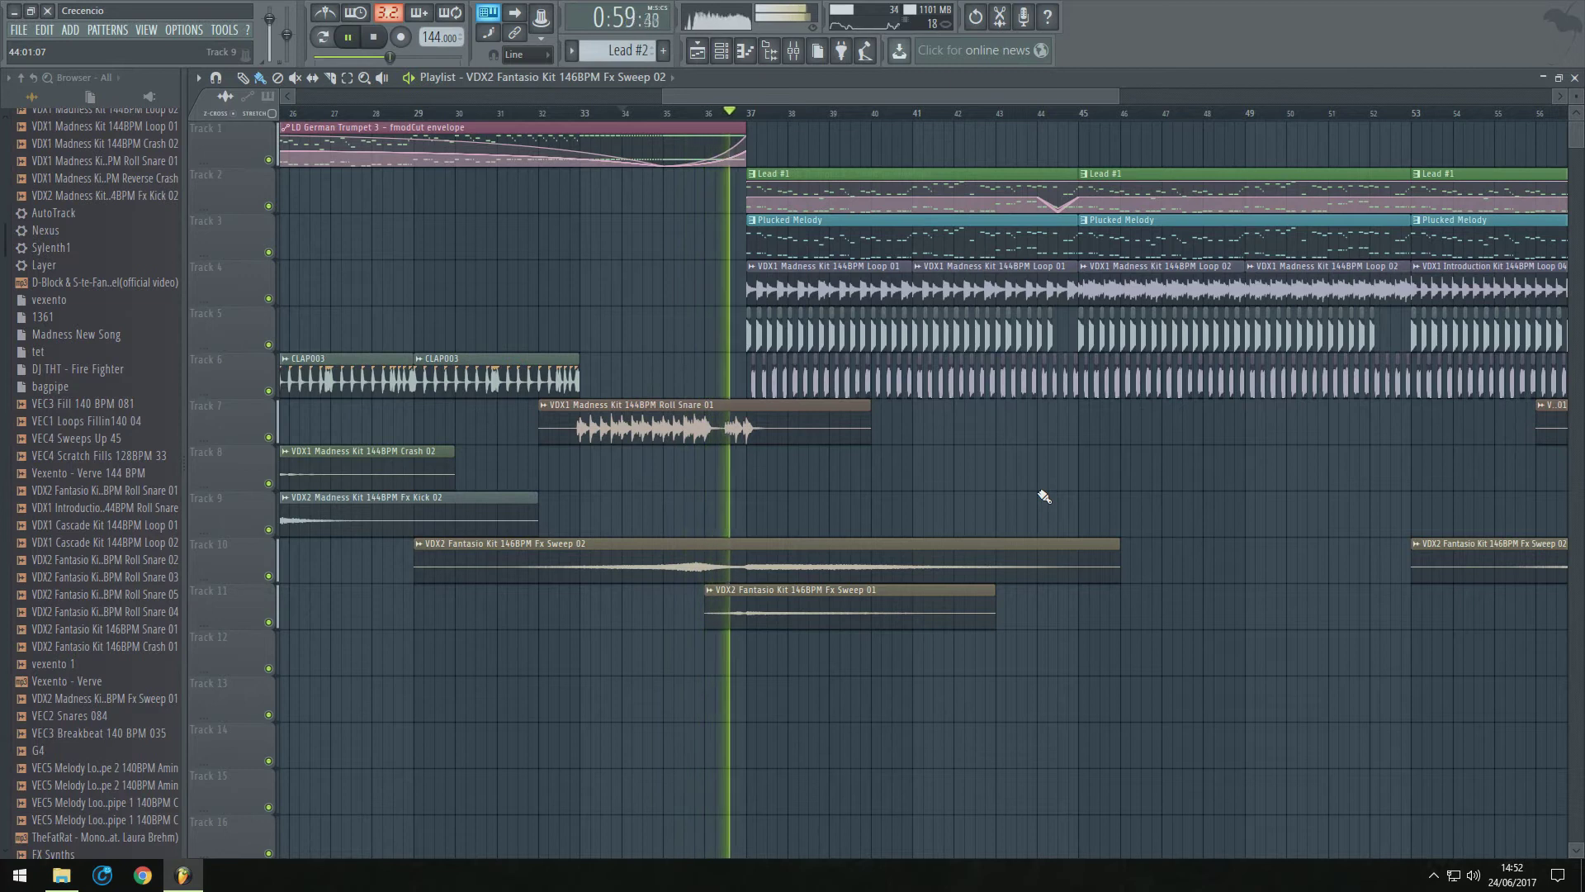
pyautogui.scroll(1, 1050, 509)
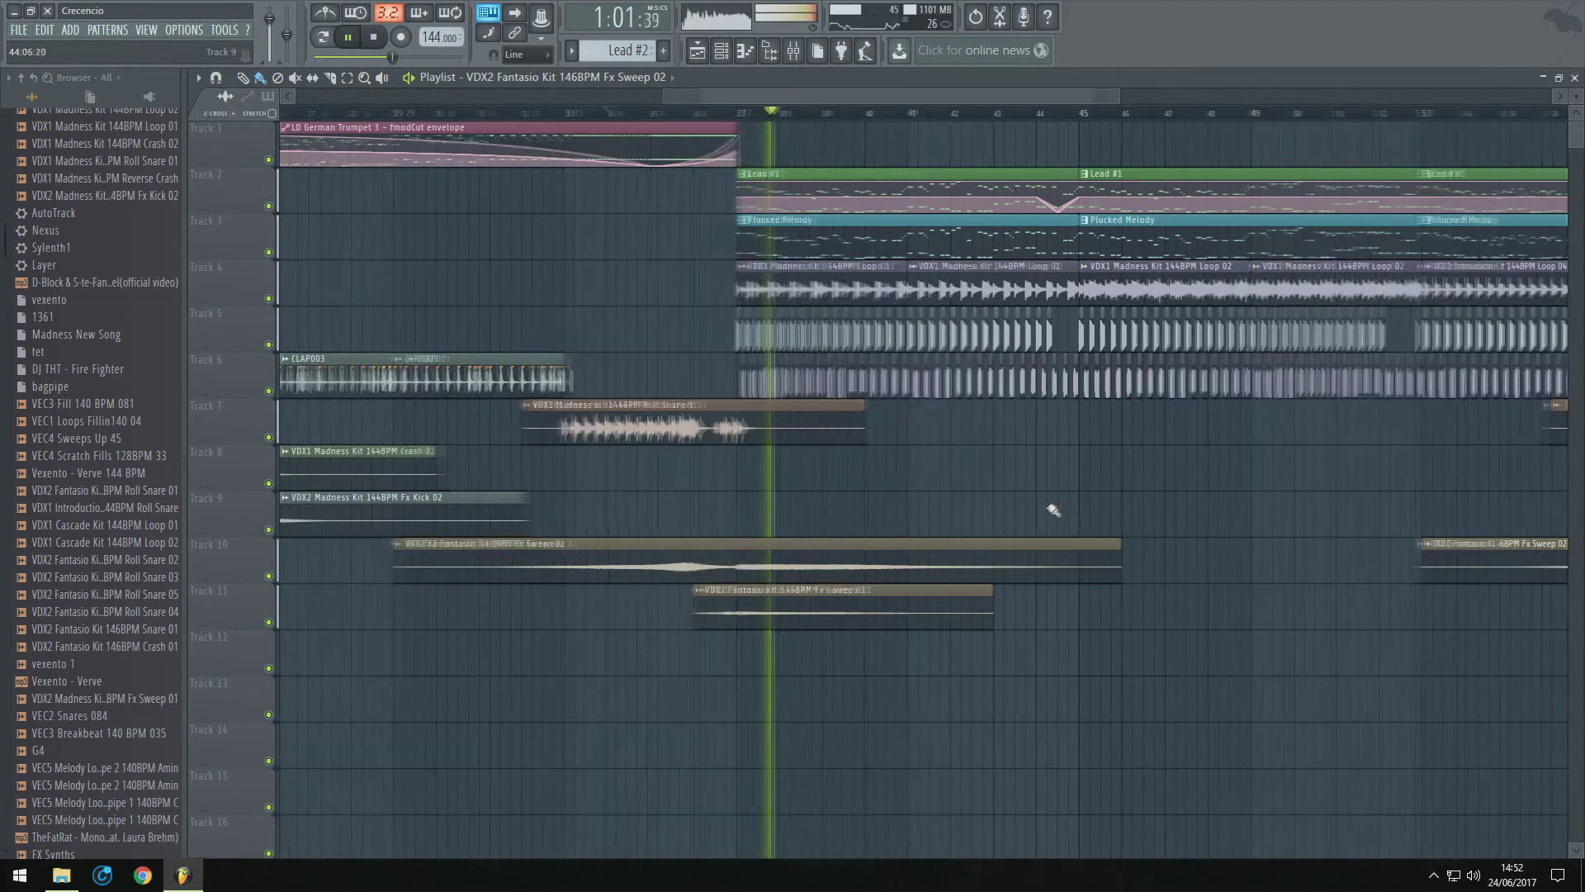
pyautogui.scroll(-2, 1061, 510)
pyautogui.scroll(1, 1265, 520)
pyautogui.moveTo(842, 91); pyautogui.dragTo(933, 92)
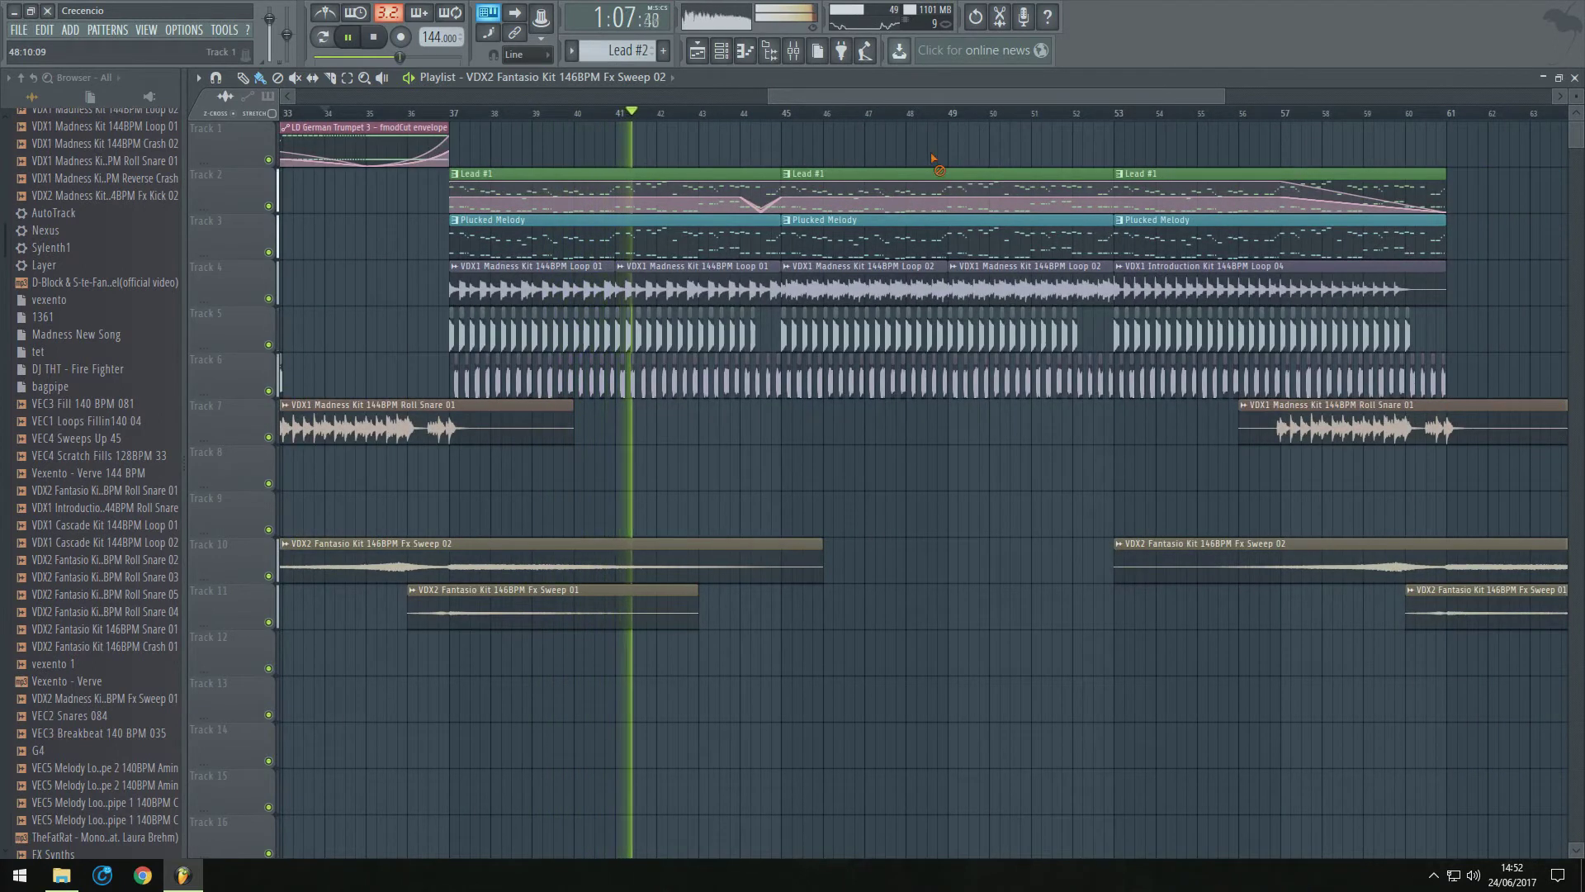
pyautogui.scroll(3, 743, 409)
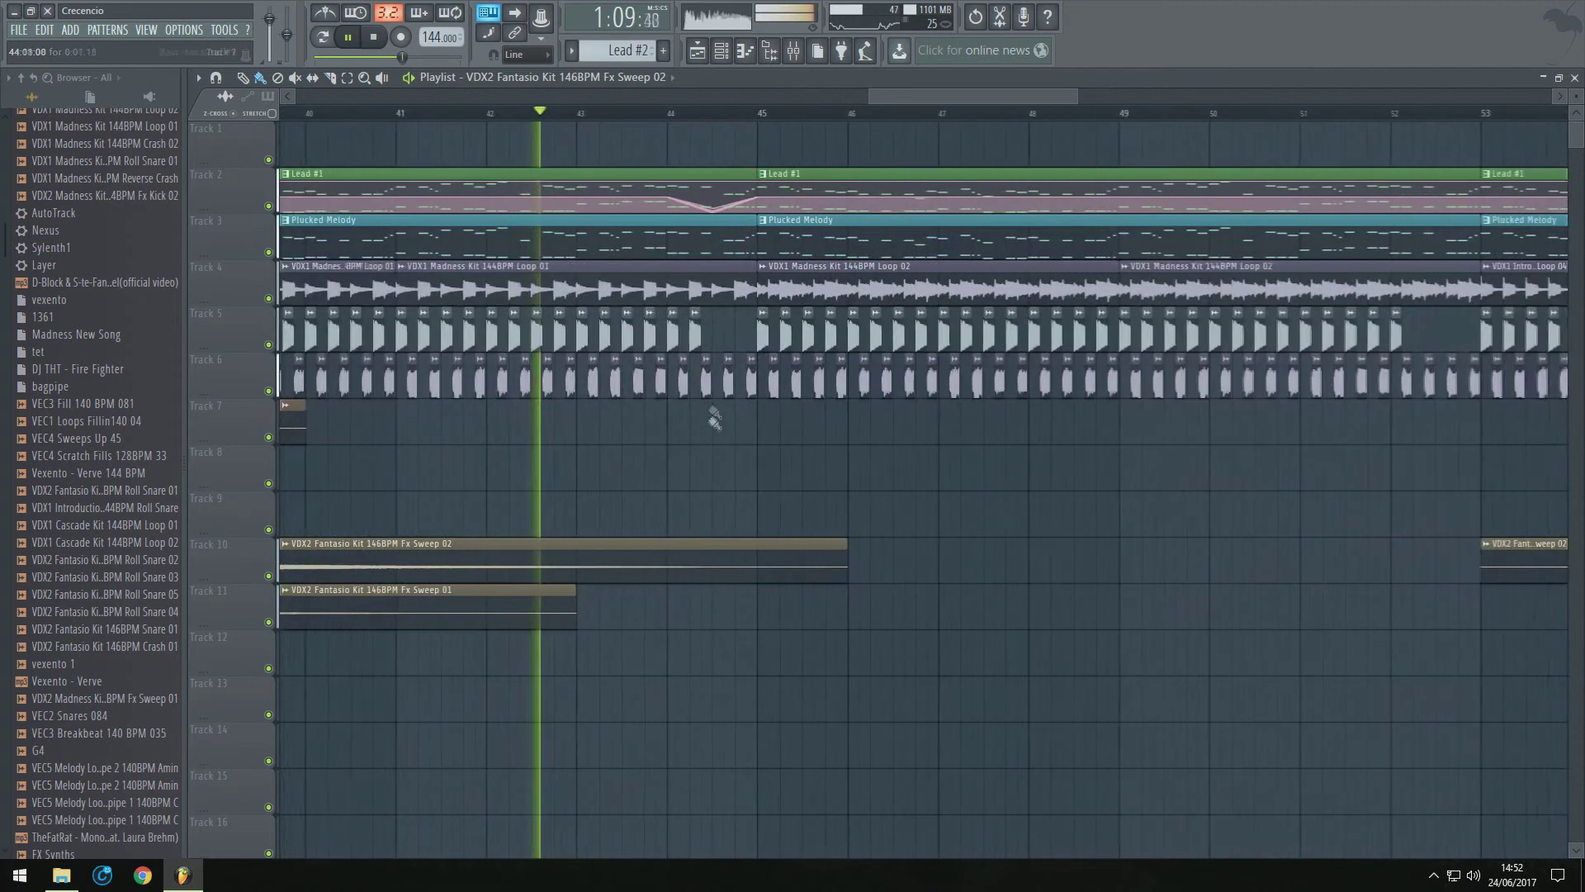
# Delete the bass clips on Track 6 in the kick gap just before bar 45
pyautogui.rightClick(730, 388)
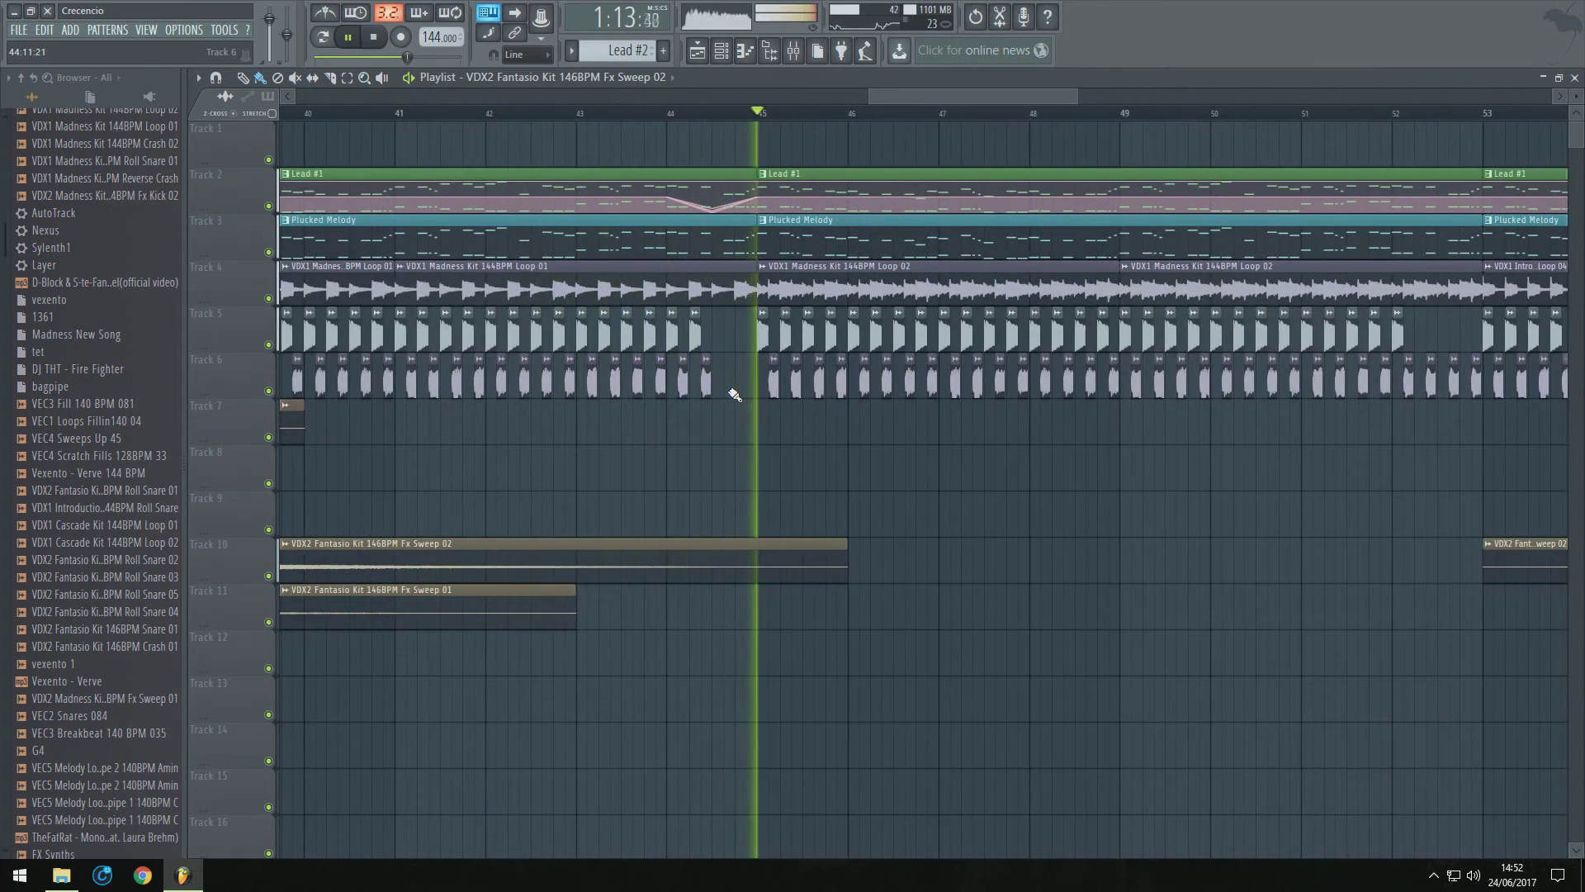
pyautogui.scroll(-3, 734, 394)
pyautogui.scroll(3, 817, 454)
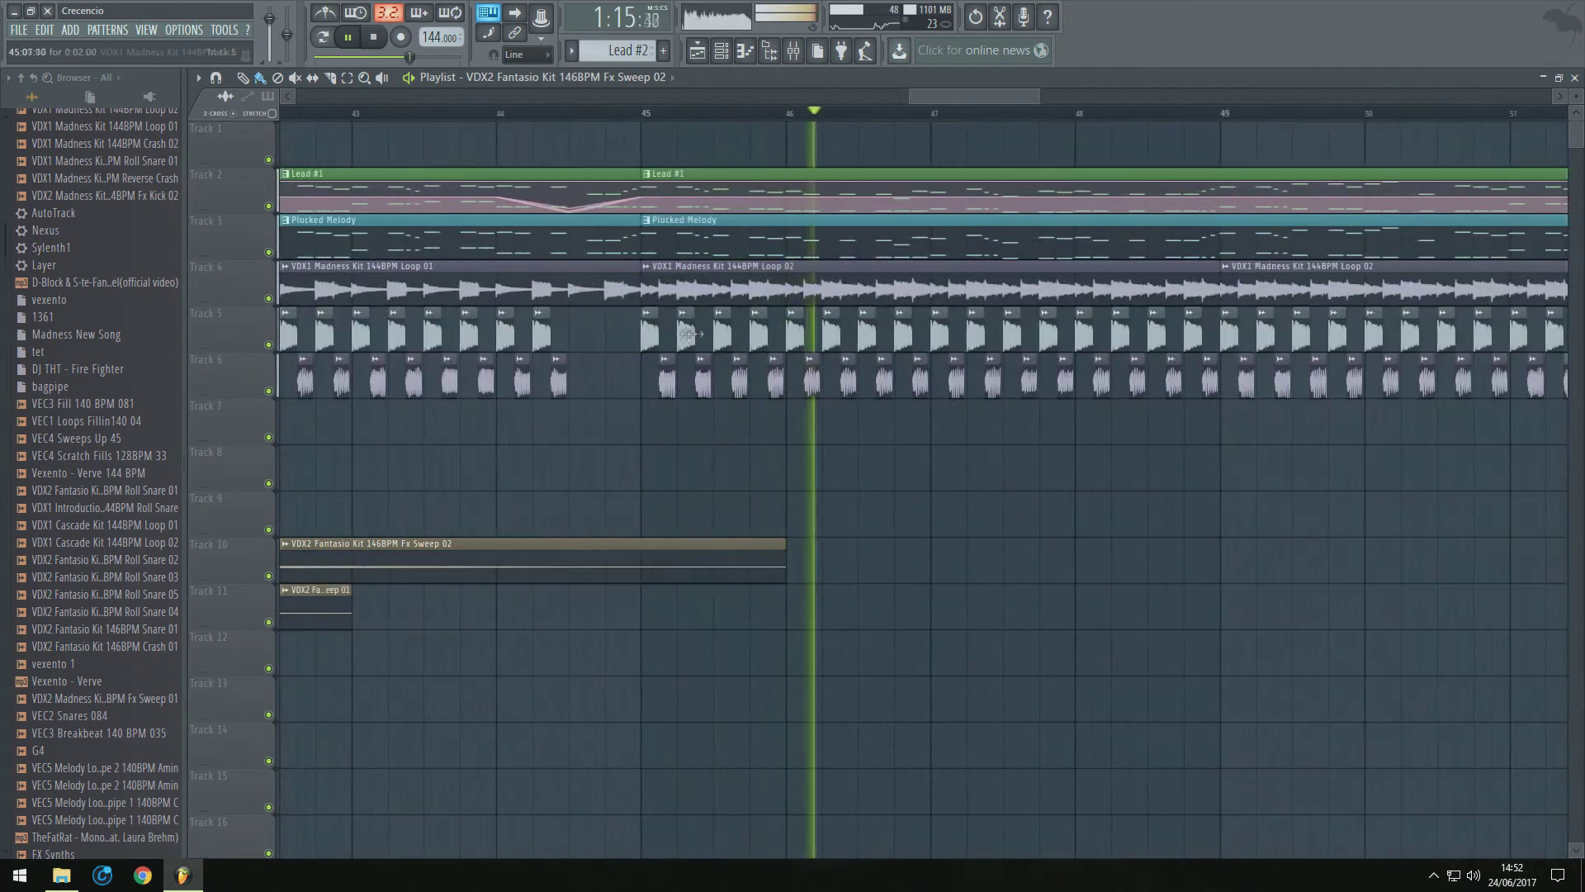
# Place a short VDX1 Madness Kit 144BPM Kick clip on Track 5 just before bar 45 and play the transition
pyautogui.scroll(2, 656, 336)
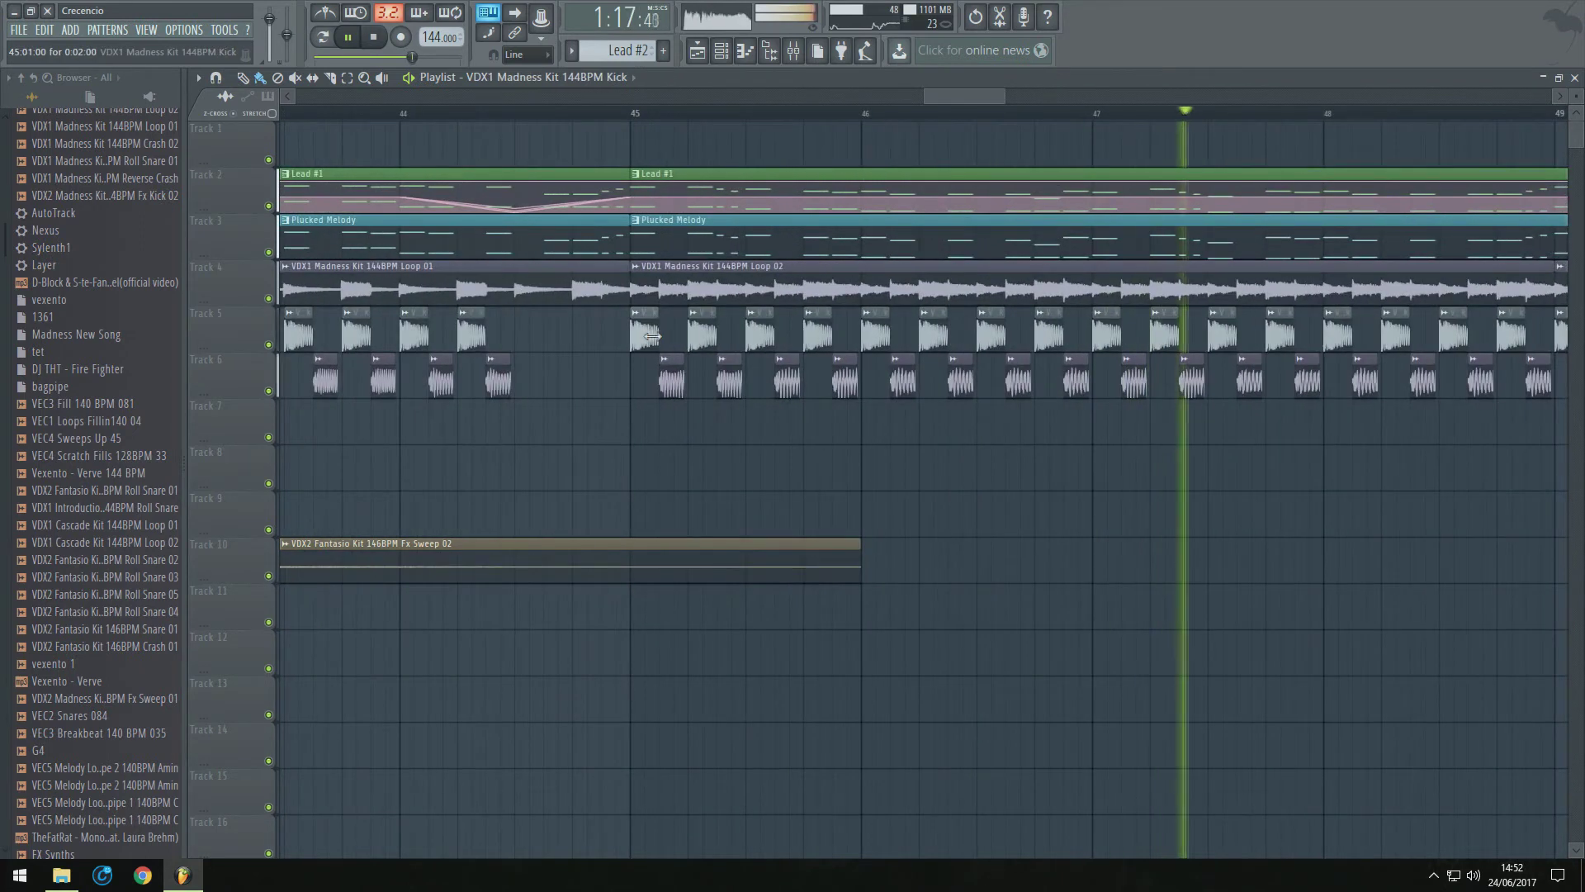
pyautogui.click(616, 335)
pyautogui.press('space')
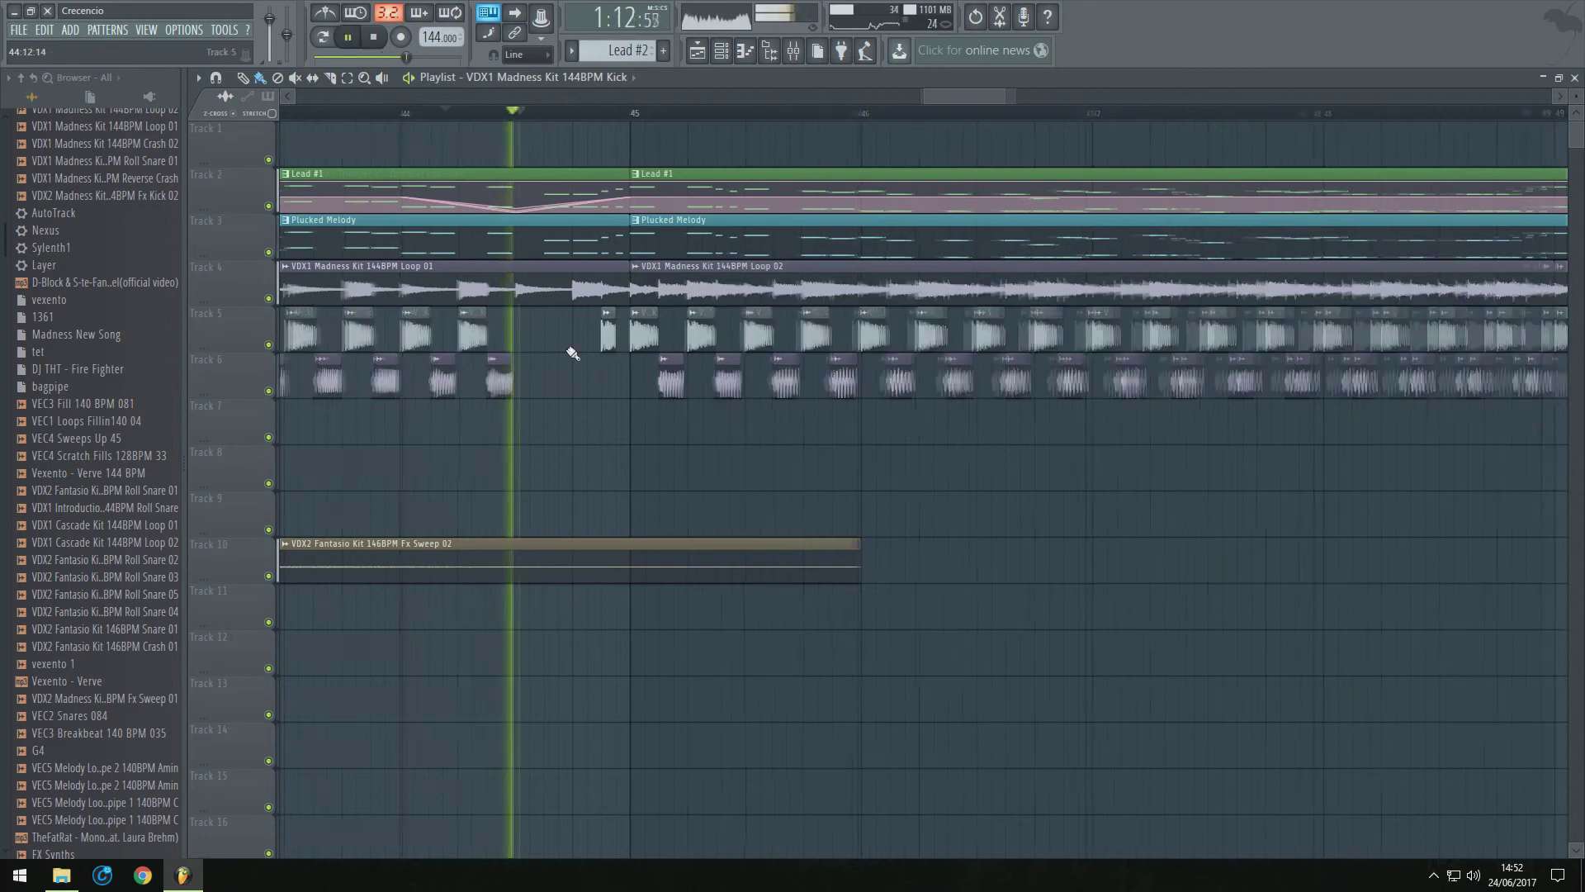
pyautogui.scroll(-1, 619, 351)
pyautogui.scroll(-1, 629, 340)
pyautogui.doubleClick(629, 338)
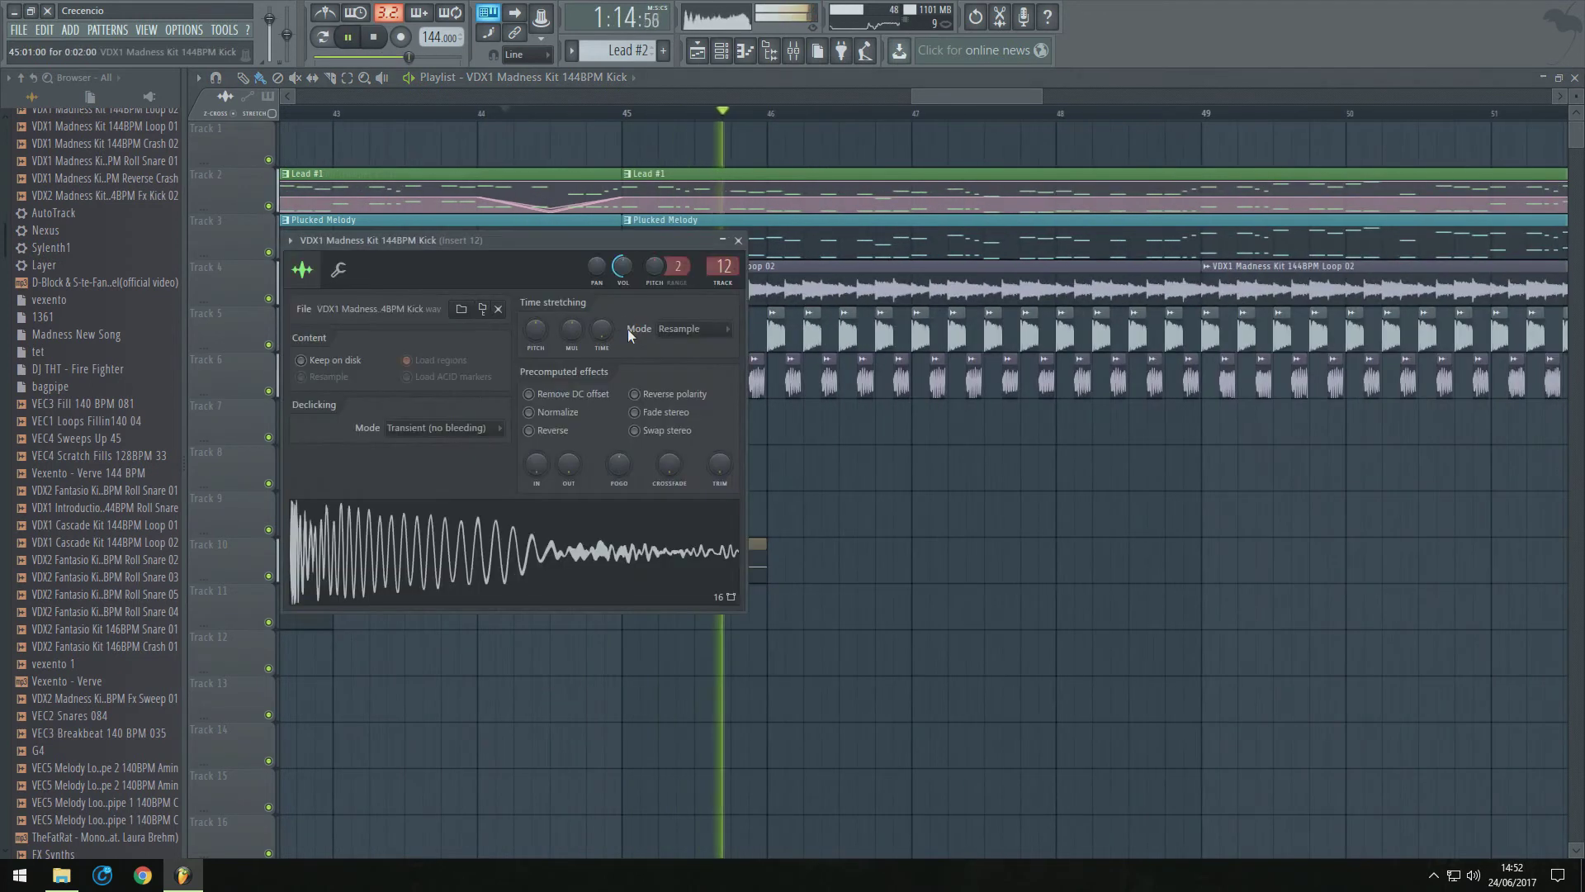
pyautogui.press('space')
pyautogui.press('space')
pyautogui.press('Escape')
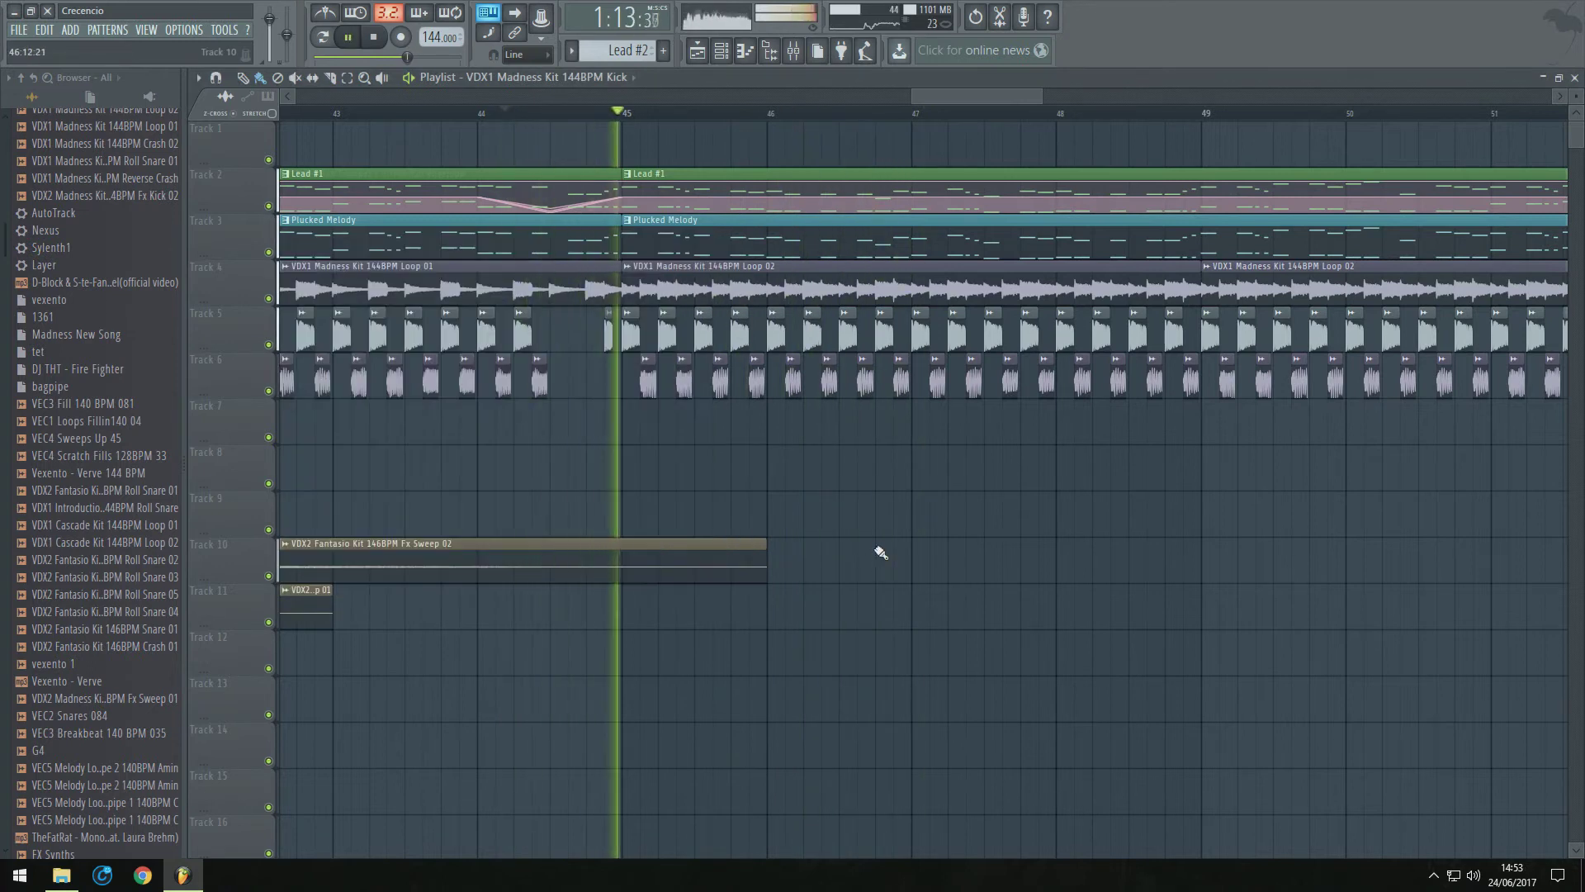
pyautogui.scroll(-3, 880, 552)
pyautogui.scroll(-3, 1129, 553)
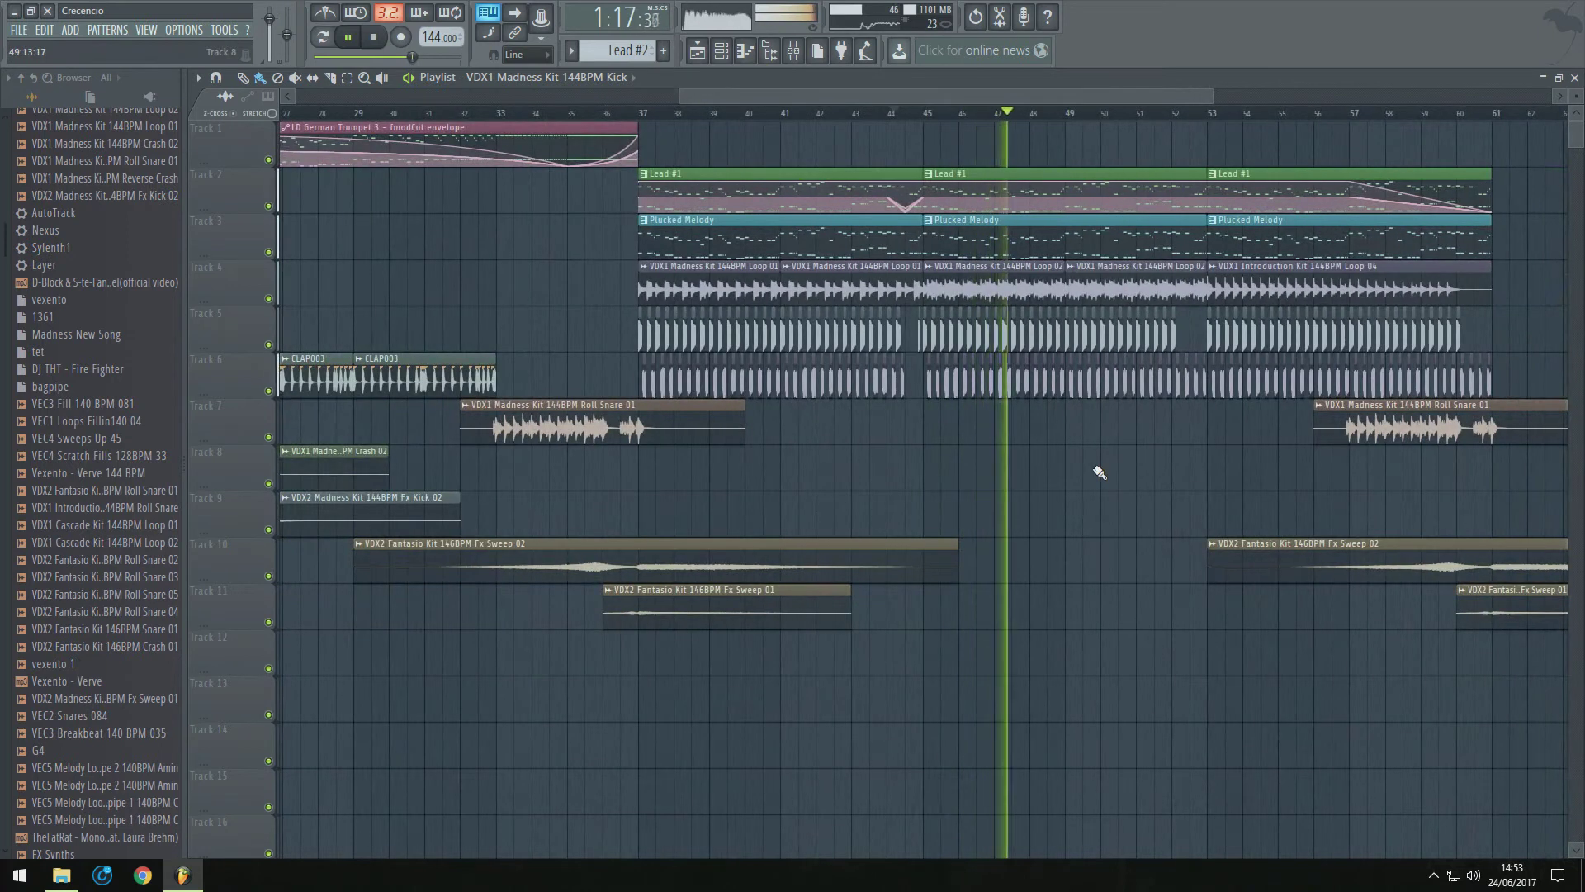
# Name mixer insert 12 "Kick" and lower its fader slightly
pyautogui.click(792, 50)
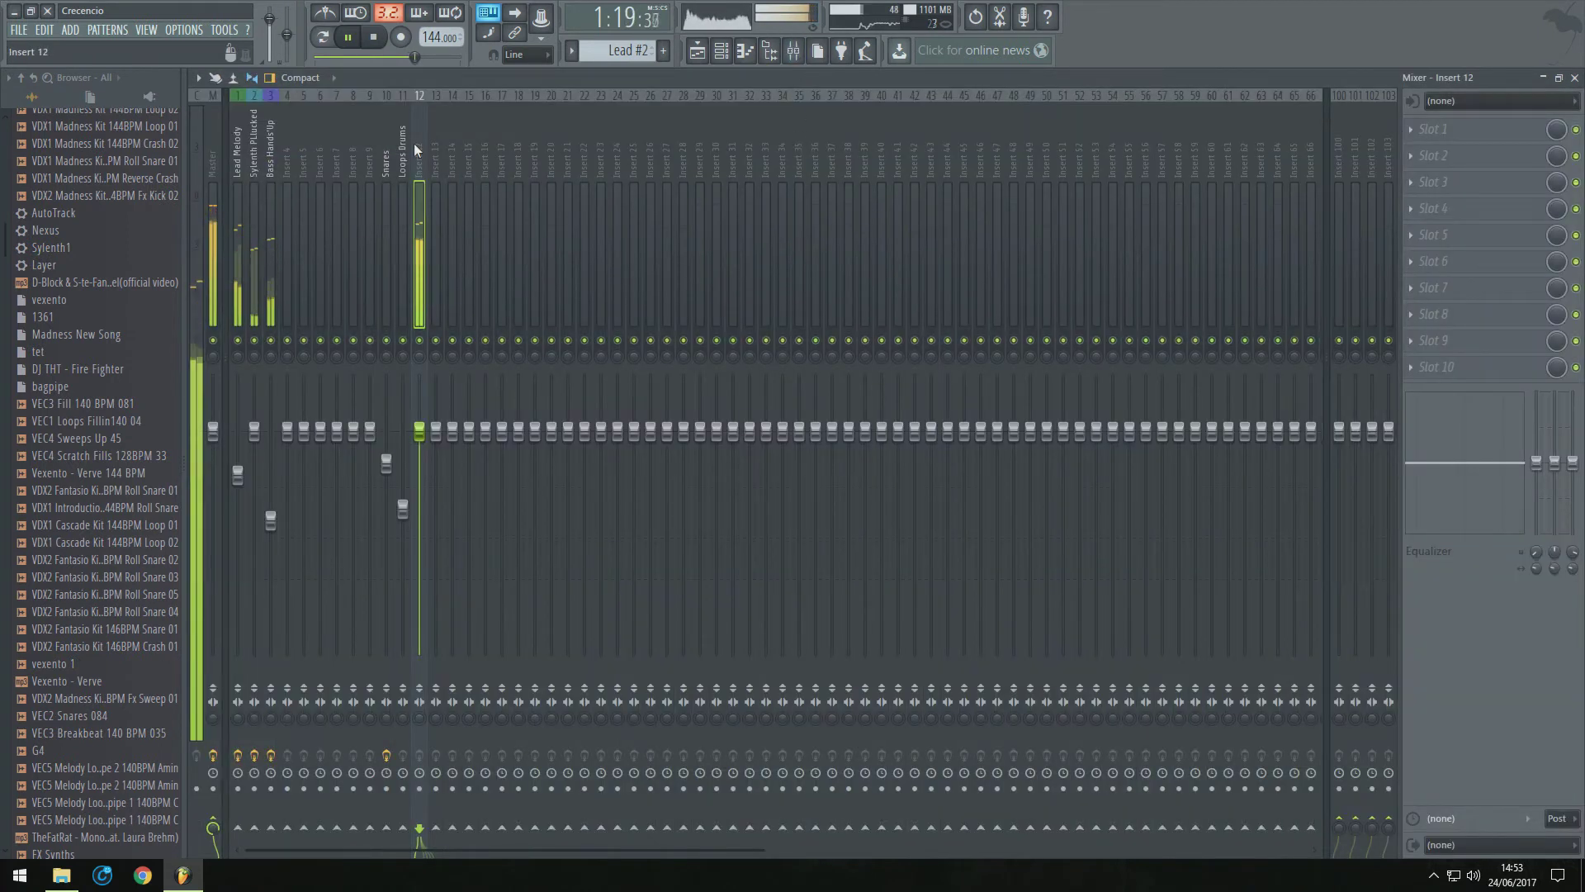
pyautogui.click(405, 144)
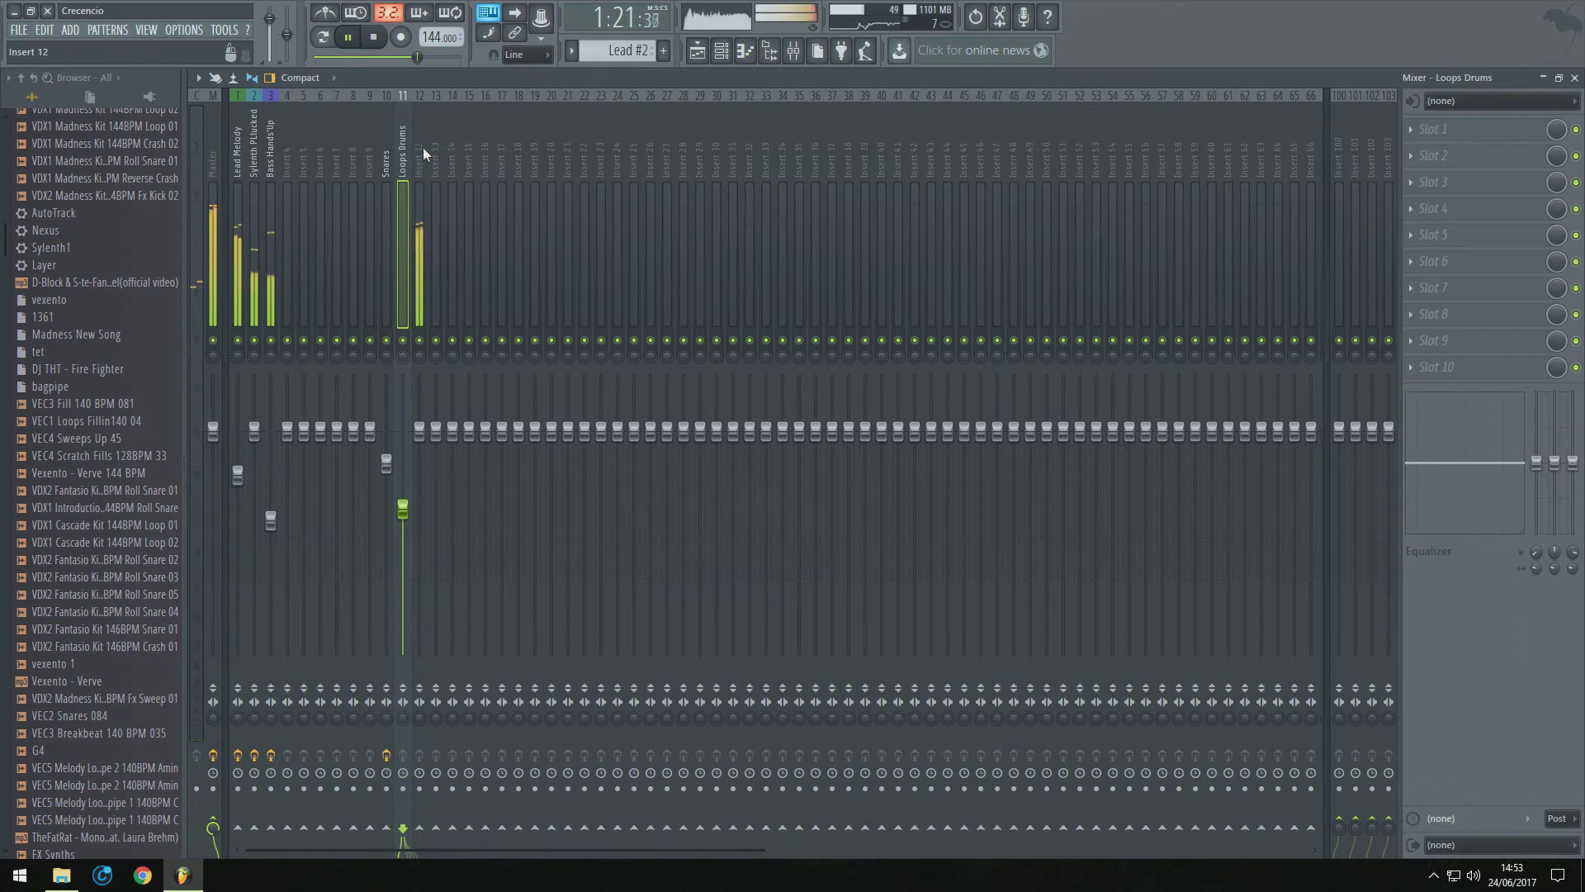
pyautogui.click(423, 147)
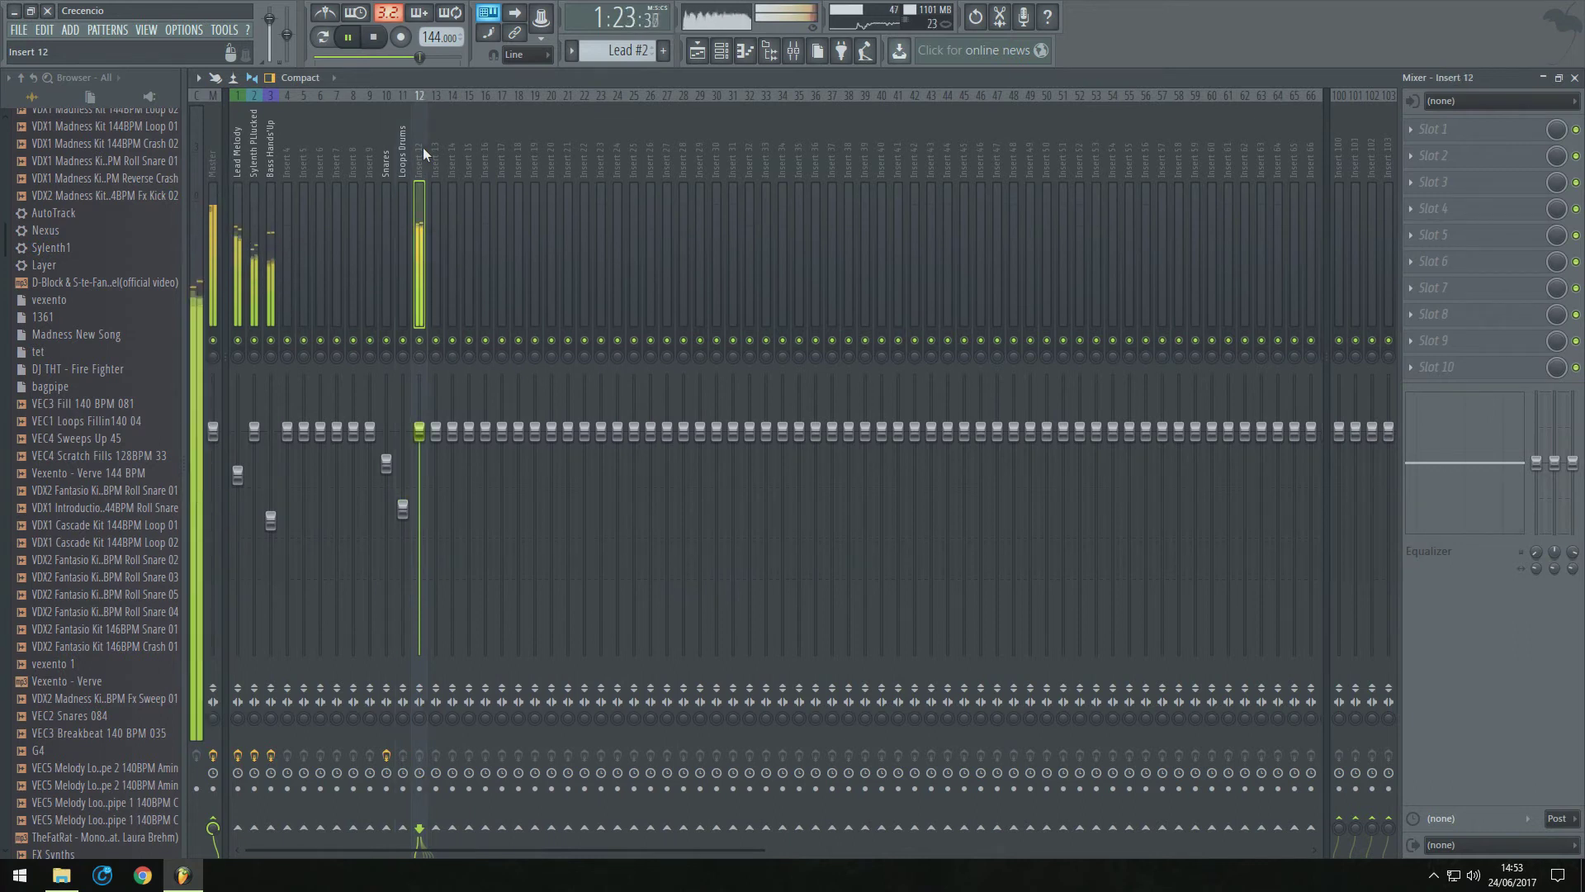
pyautogui.doubleClick(422, 147)
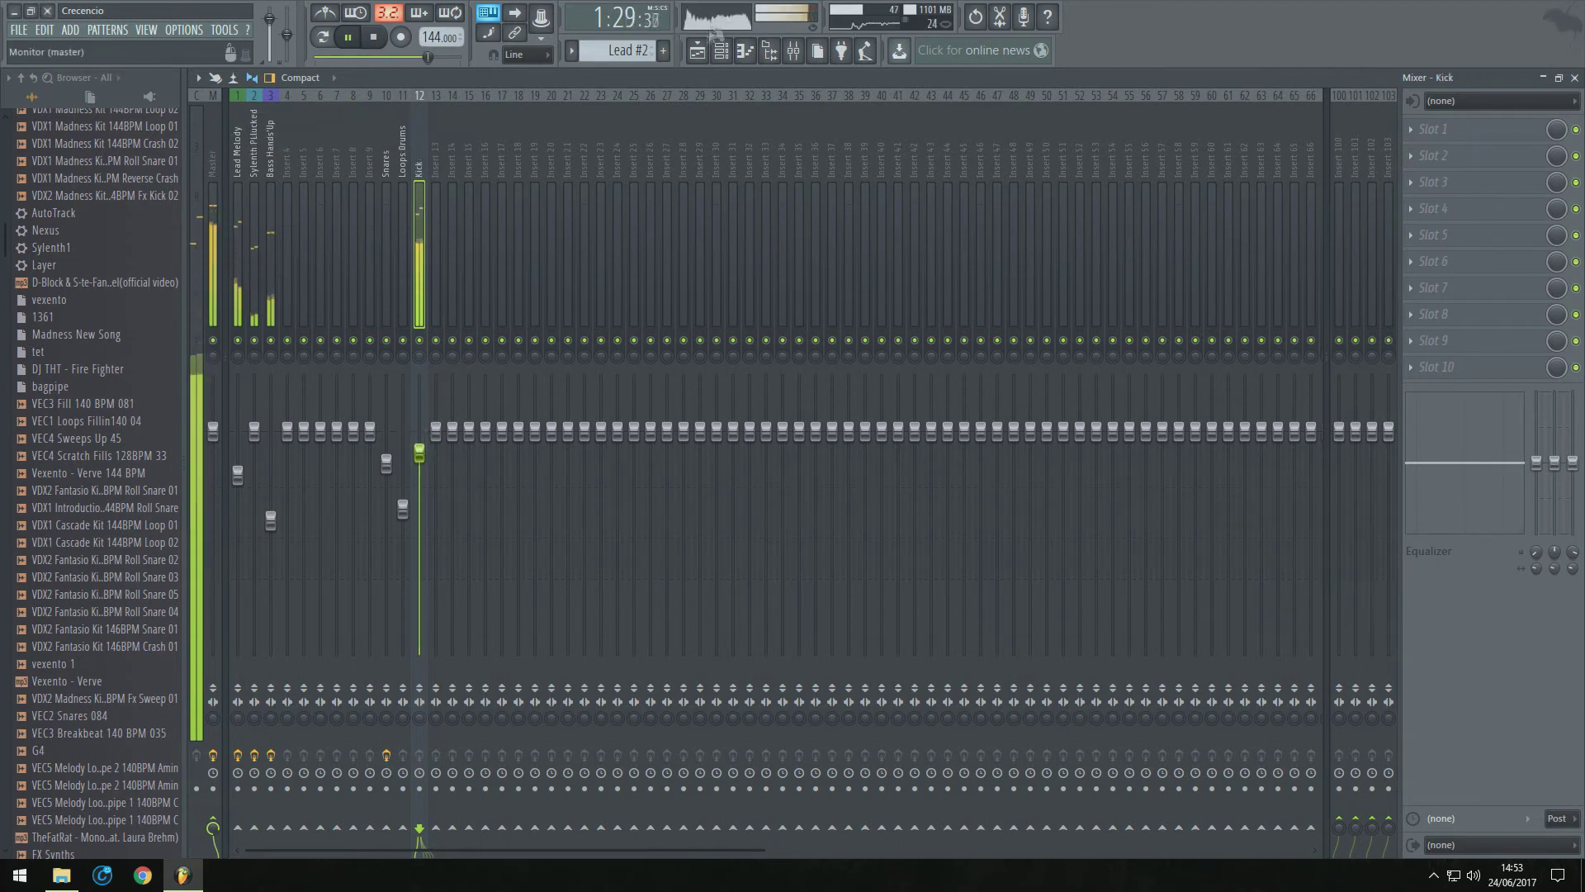
# Reset the VDX1 Madness Kit 144BPM Kick channel's volume and lower the Kick mixer insert to about 75%
pyautogui.click(699, 51)
pyautogui.doubleClick(650, 269)
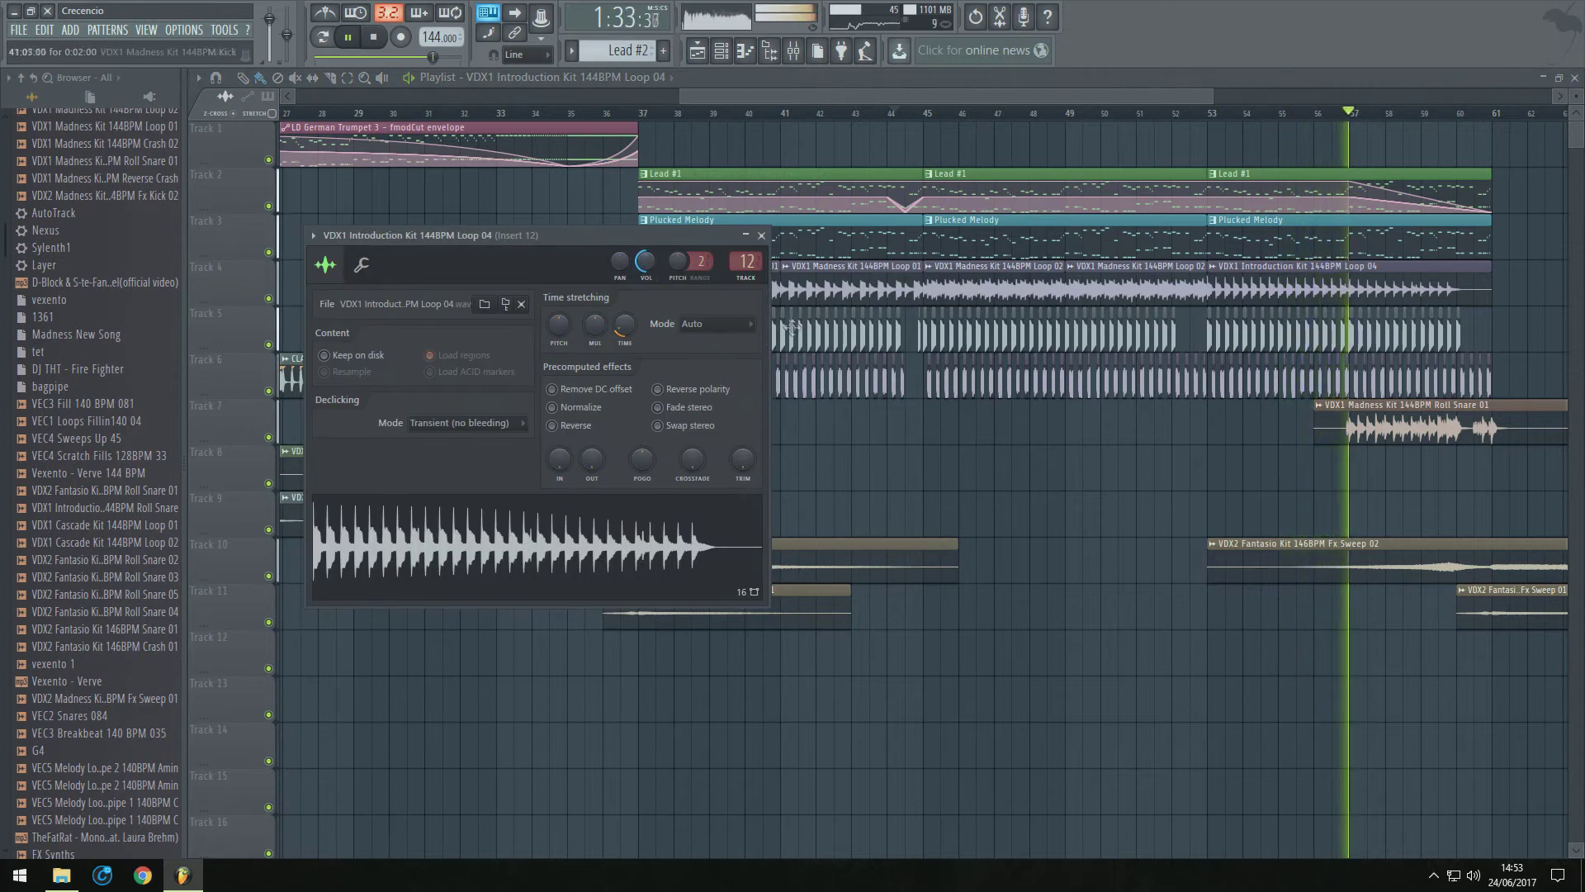
pyautogui.press('space')
pyautogui.doubleClick(1057, 343)
pyautogui.press('space')
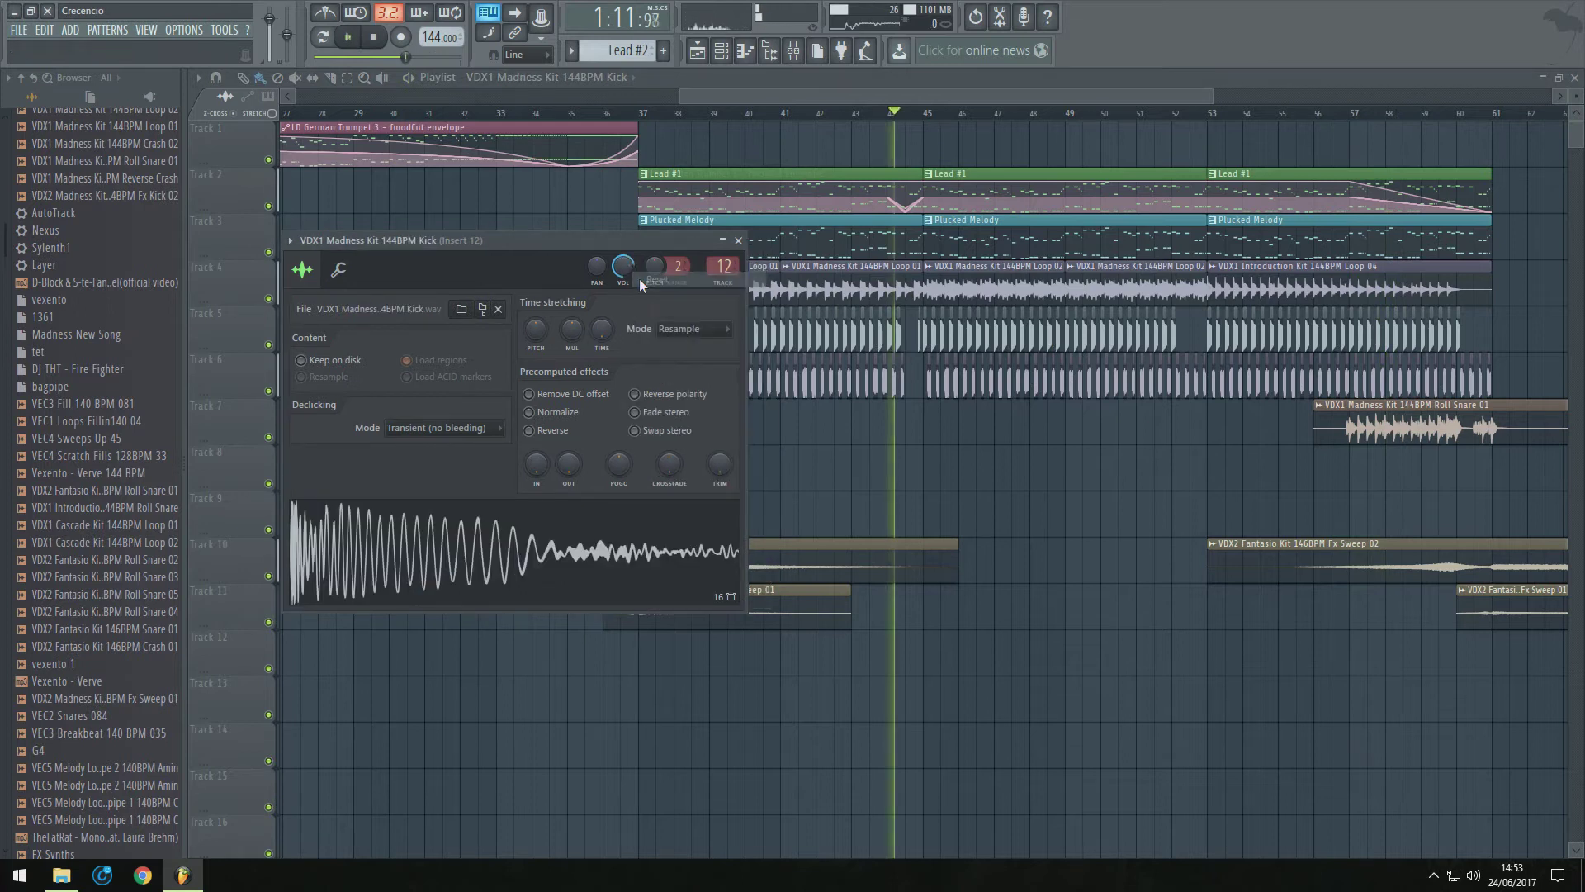
pyautogui.press('F9')
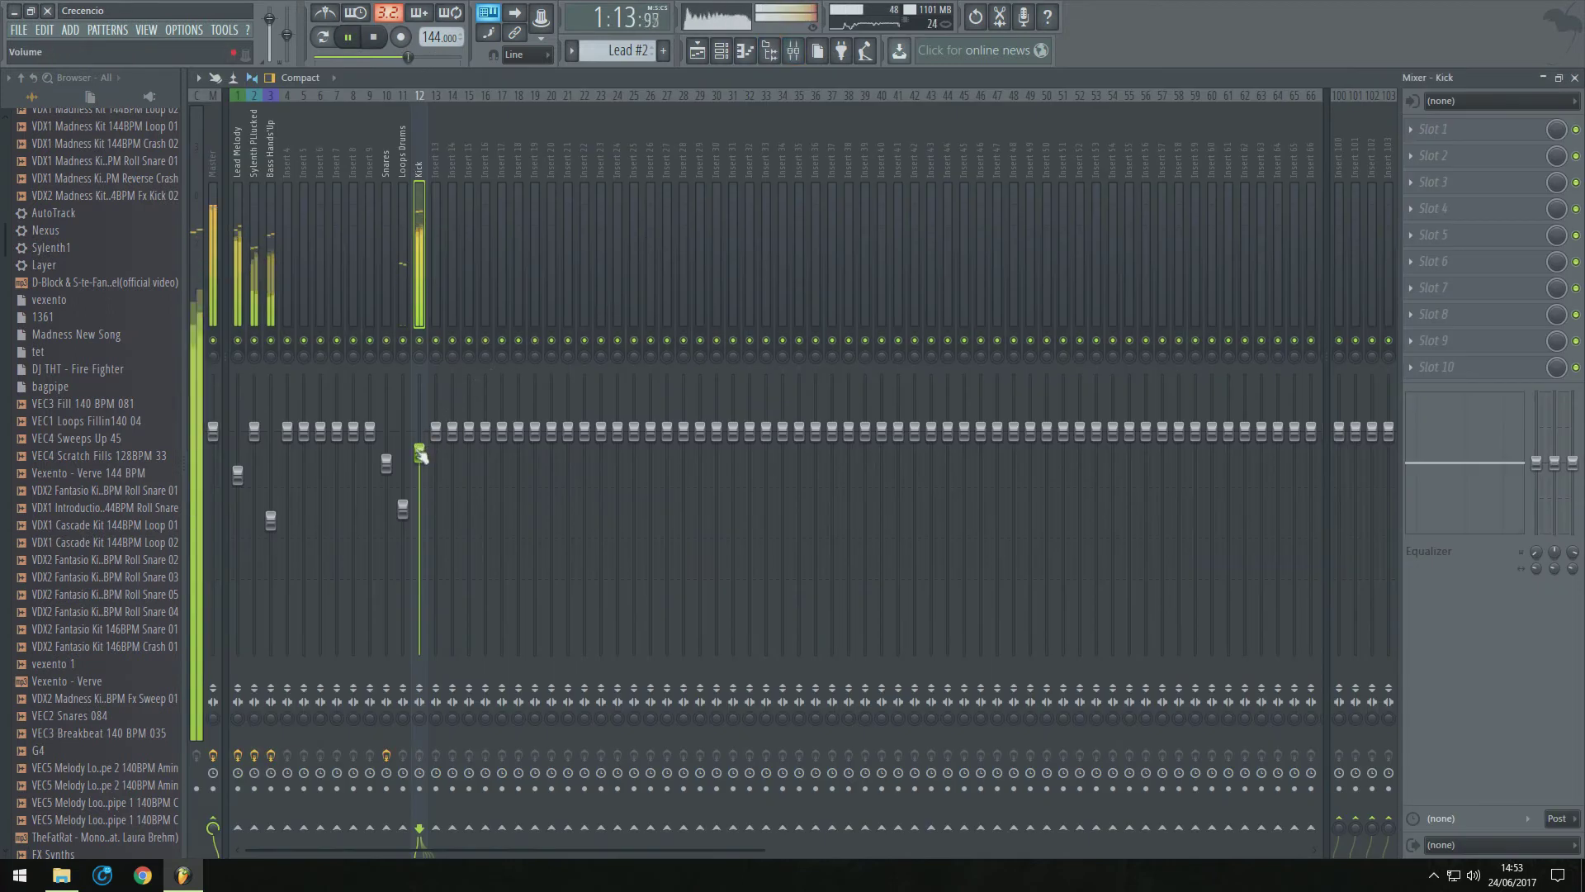
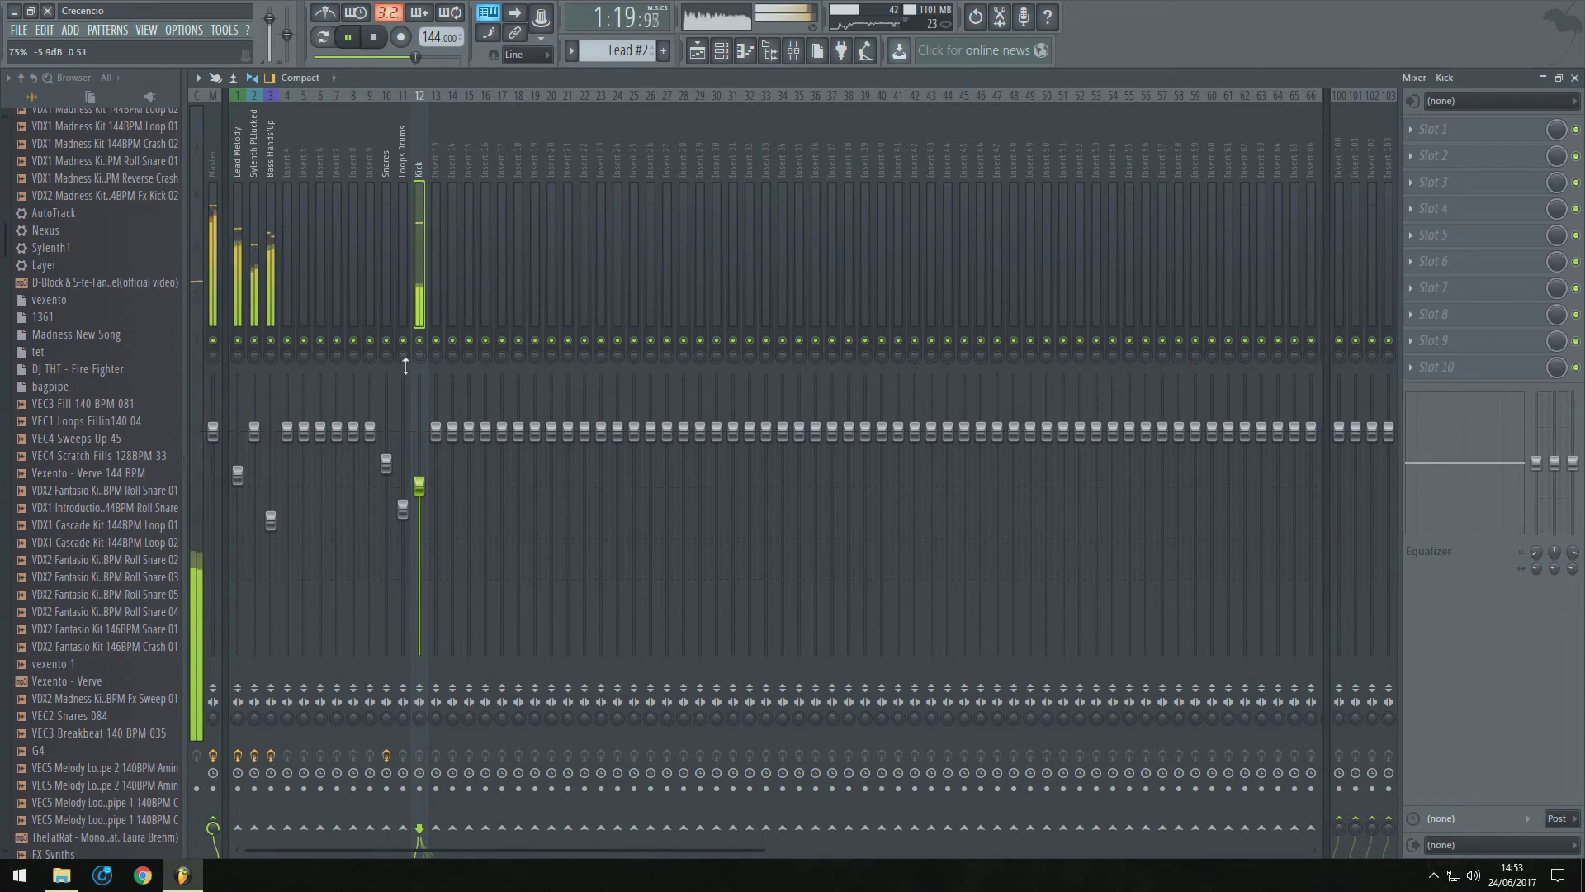
# Replay the section before bar 45 and raise the Bass Hands'Up mixer insert's level to about 65%
pyautogui.click(406, 173)
pyautogui.click(388, 216)
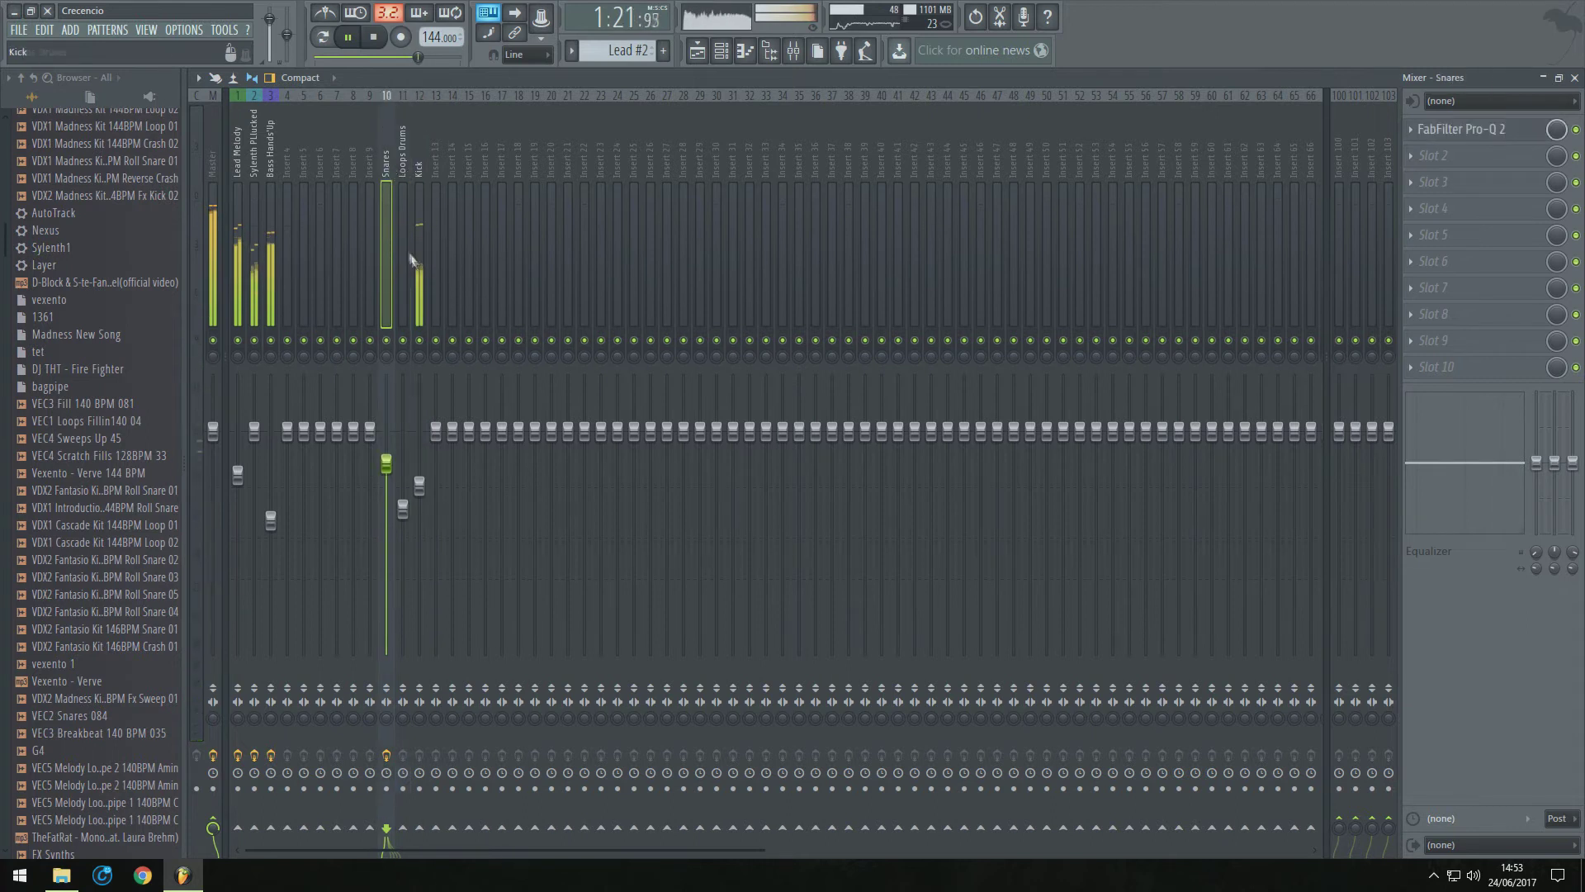
pyautogui.click(720, 51)
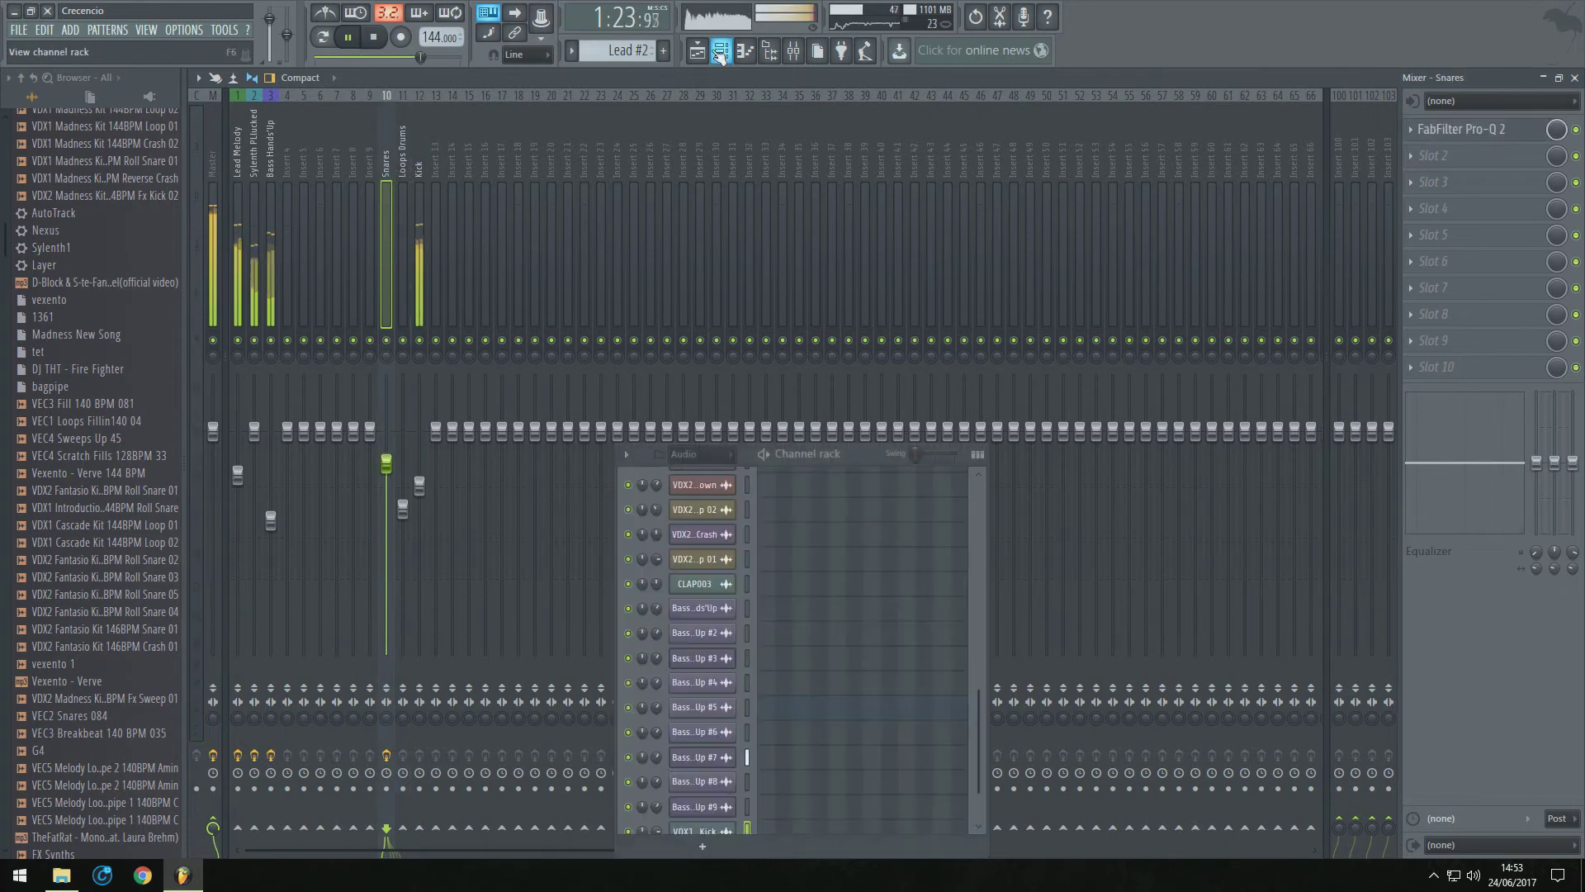
pyautogui.click(697, 51)
pyautogui.click(287, 525)
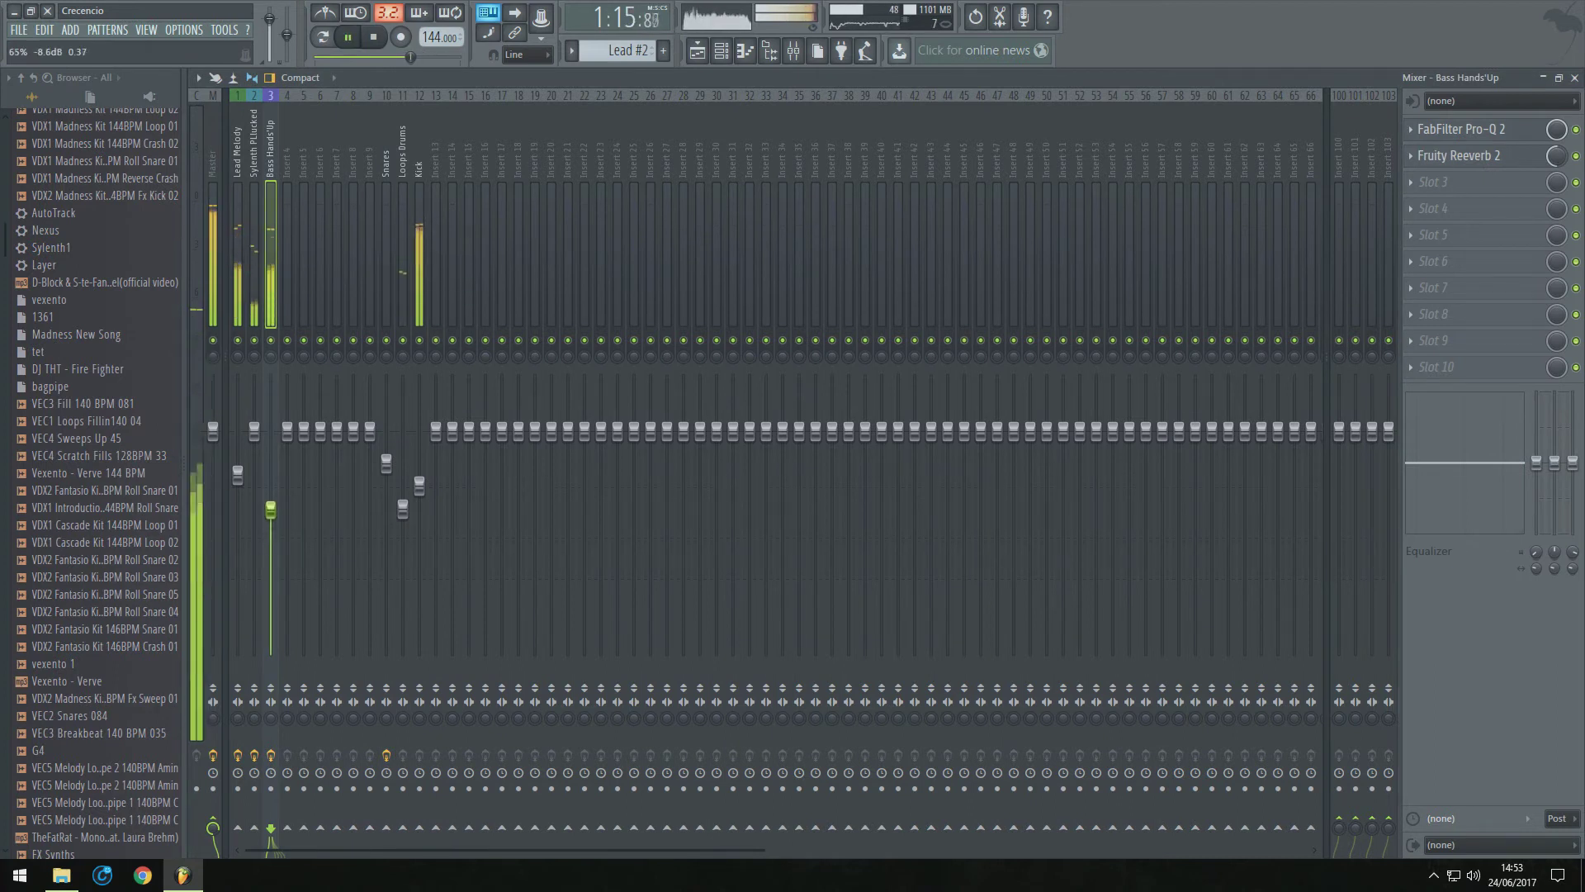
# Select mixer inserts 1 to 12 and lower their faders together, bringing Sylenth PLucked to about 61%
pyautogui.moveTo(429, 186); pyautogui.dragTo(254, 182)
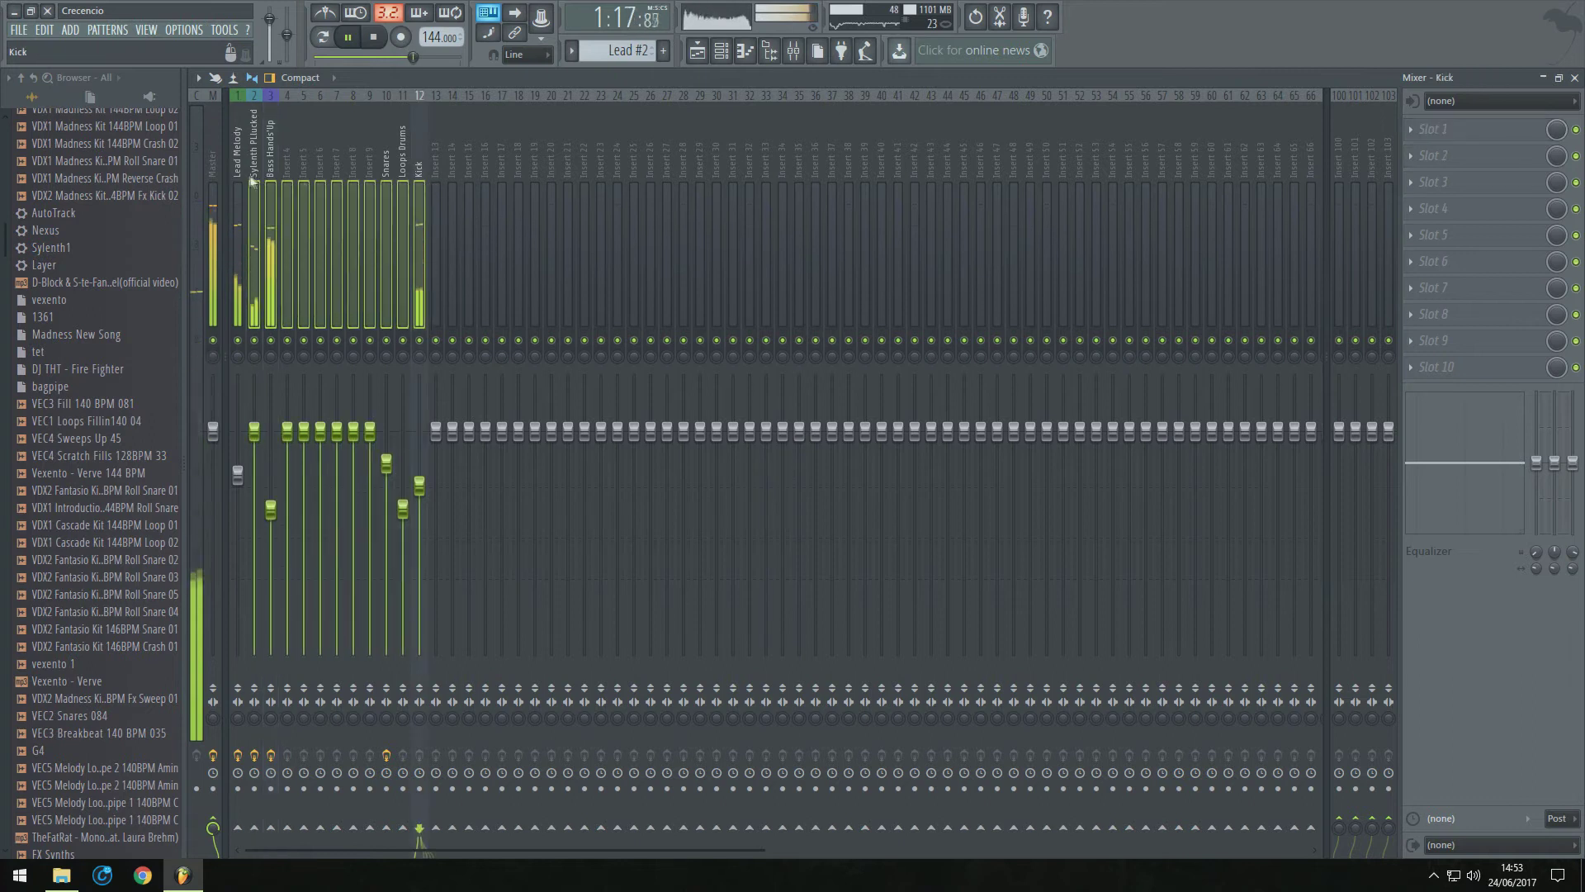
pyautogui.moveTo(259, 435); pyautogui.dragTo(258, 458)
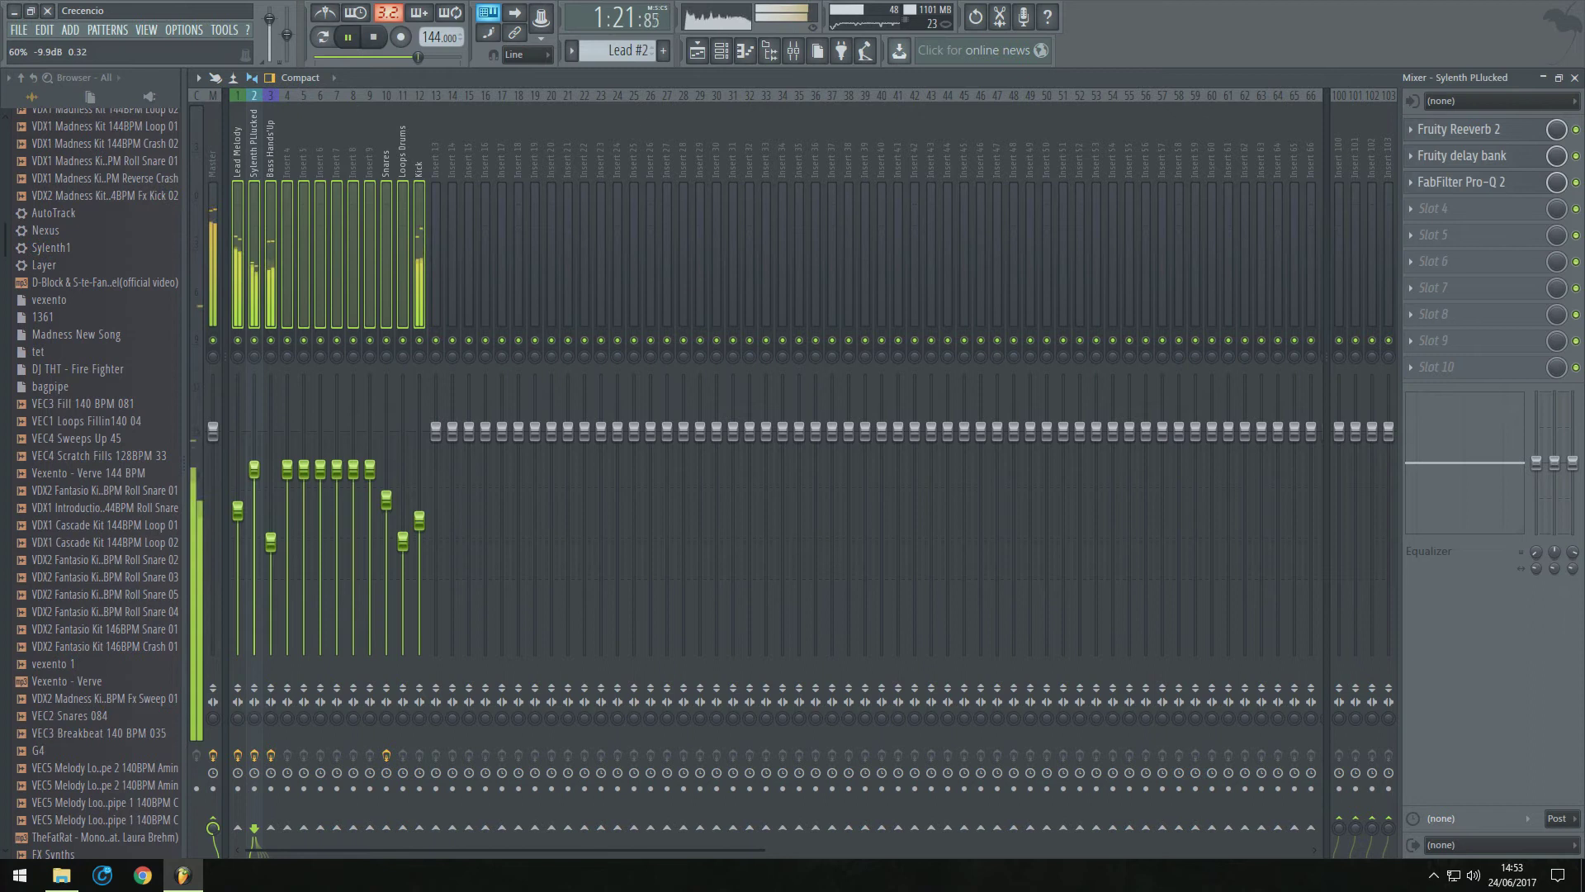
pyautogui.click(234, 370)
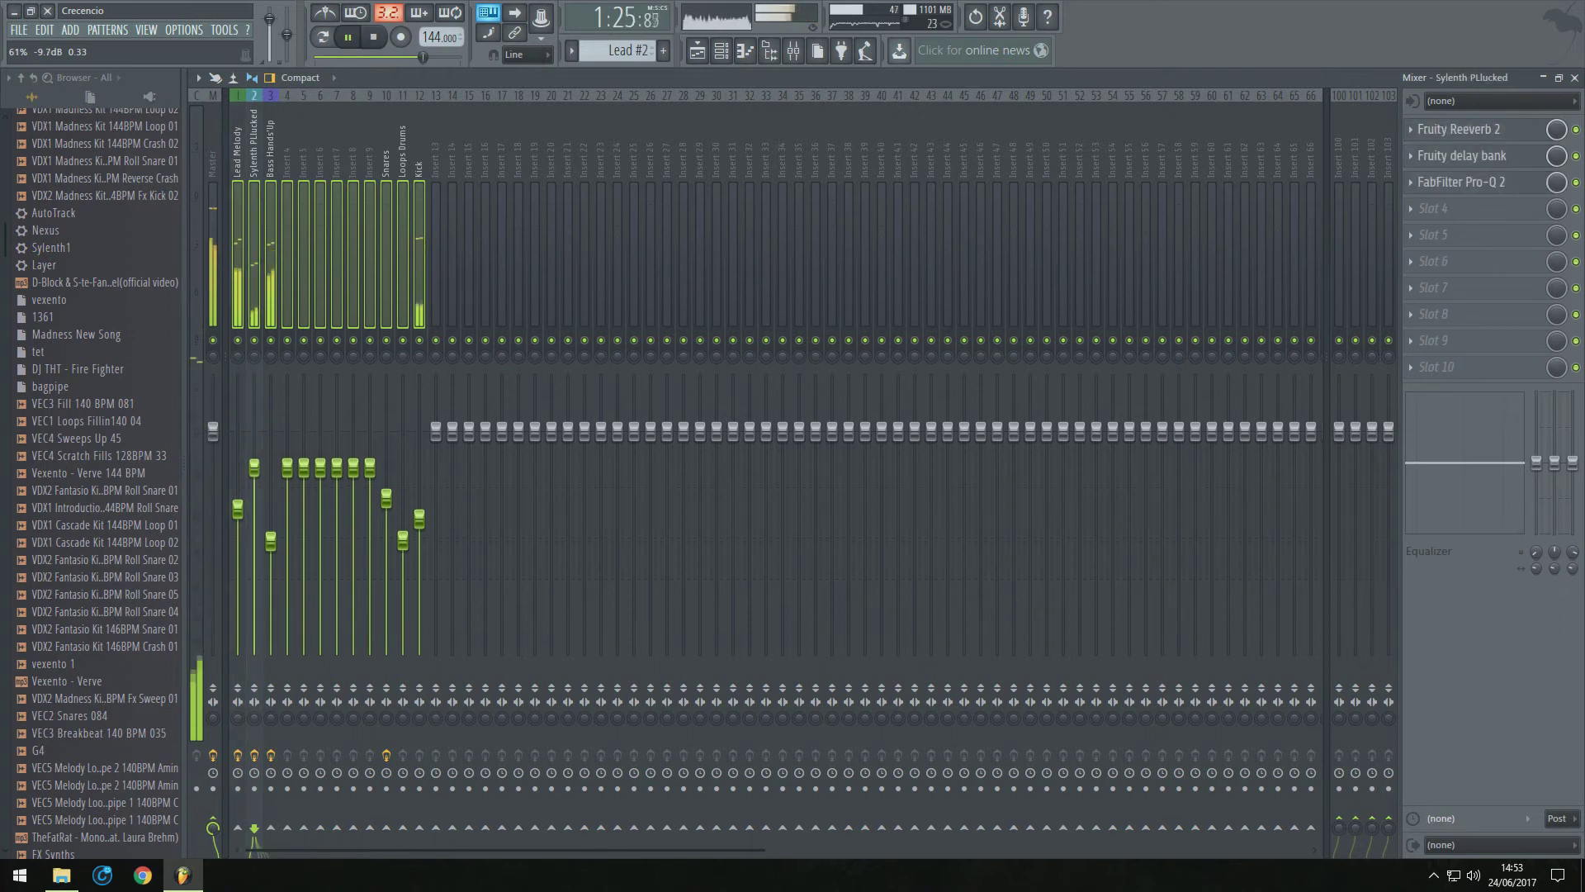
# Deselect the group of inserts and raise the Lead Melody insert's level to about 69%
pyautogui.rightClick(690, 93)
pyautogui.click(651, 157)
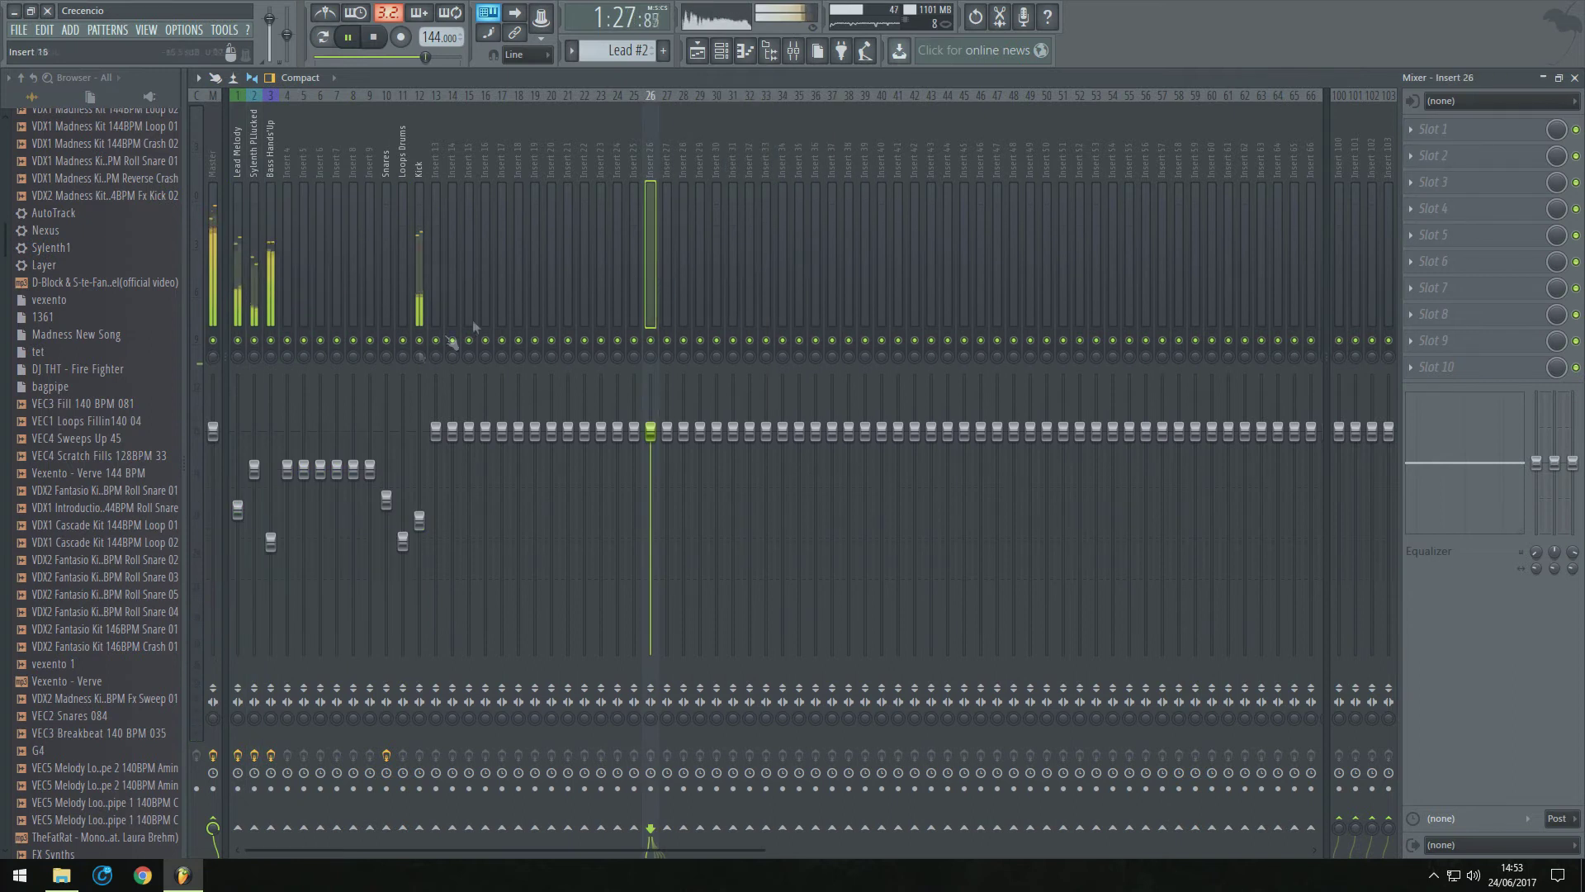
pyautogui.click(238, 511)
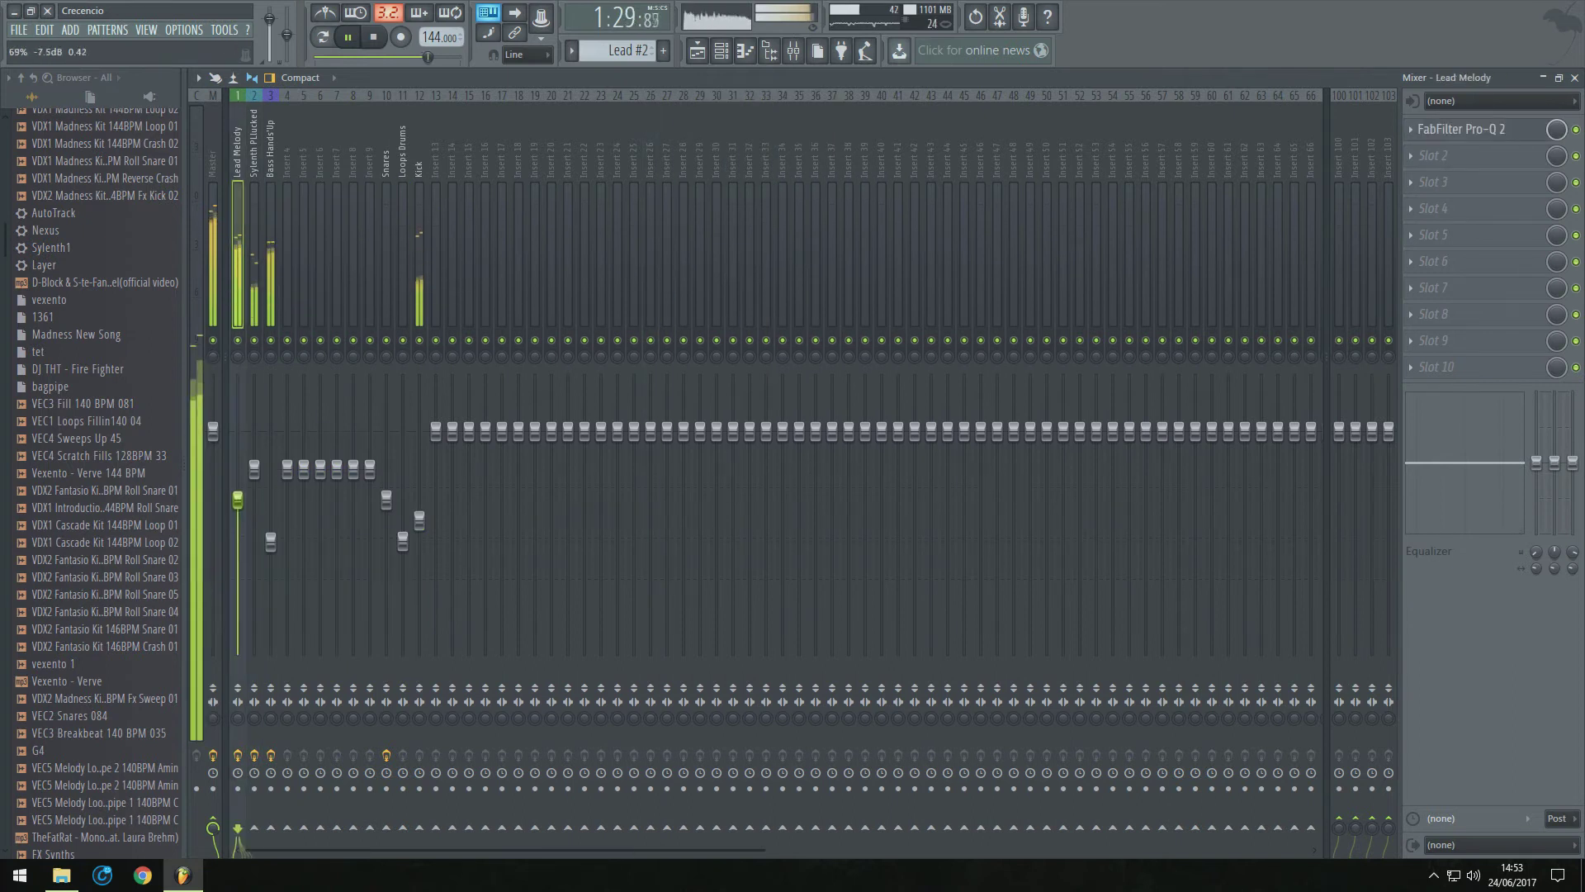
# Play the arrangement from just before bar 37 and lower the VDX2 Fantasio Kit 146BPM Fx Sweep 02 channel volume to about 35%
pyautogui.click(698, 51)
pyautogui.click(603, 113)
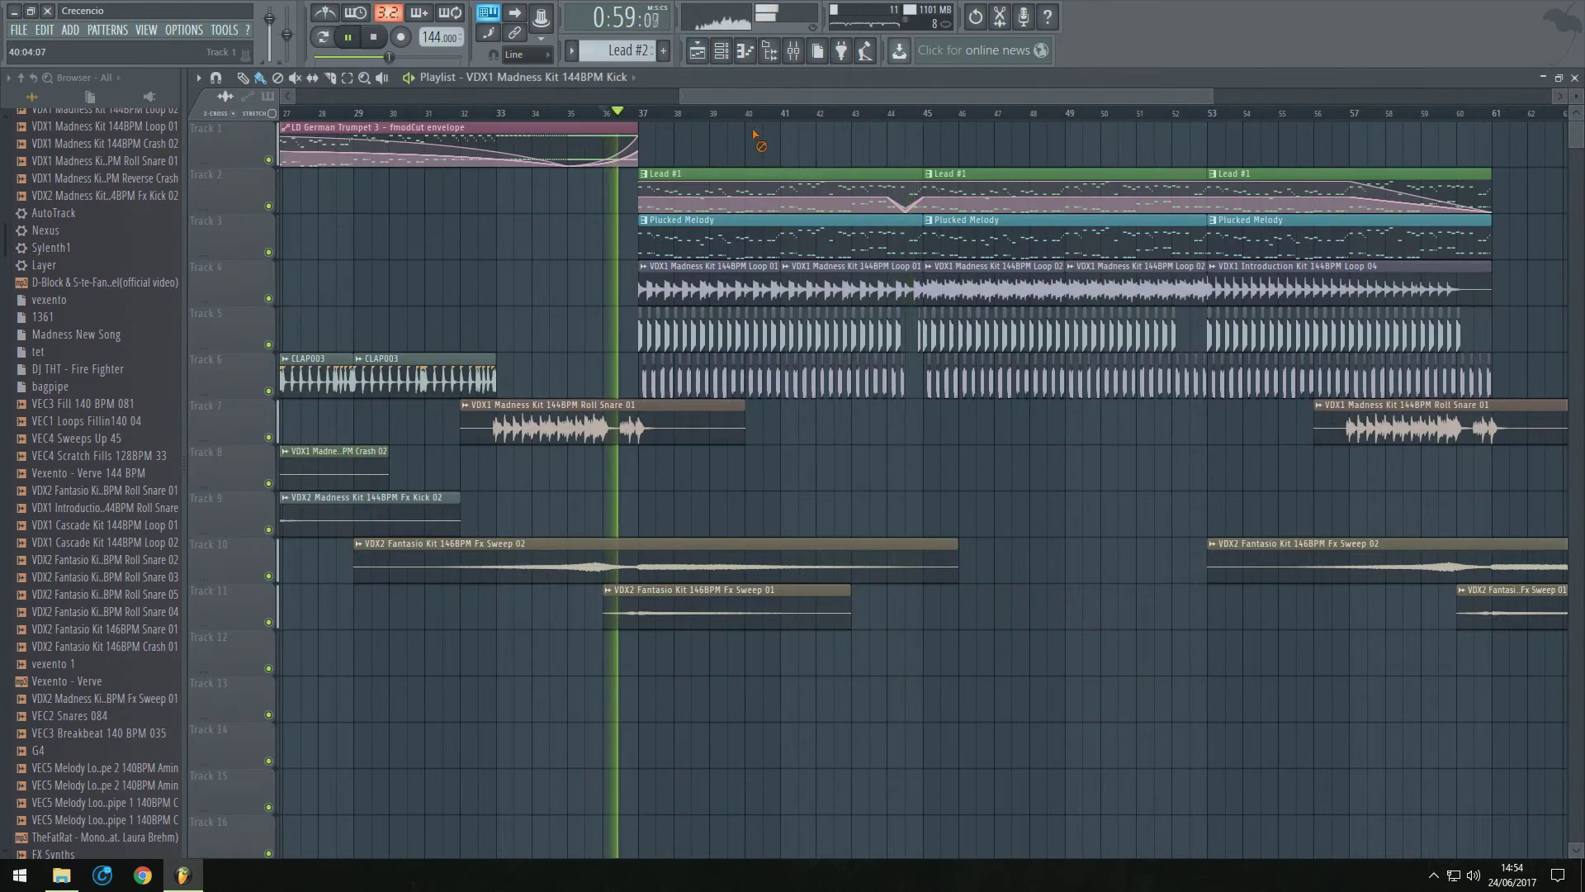
pyautogui.scroll(2, 753, 136)
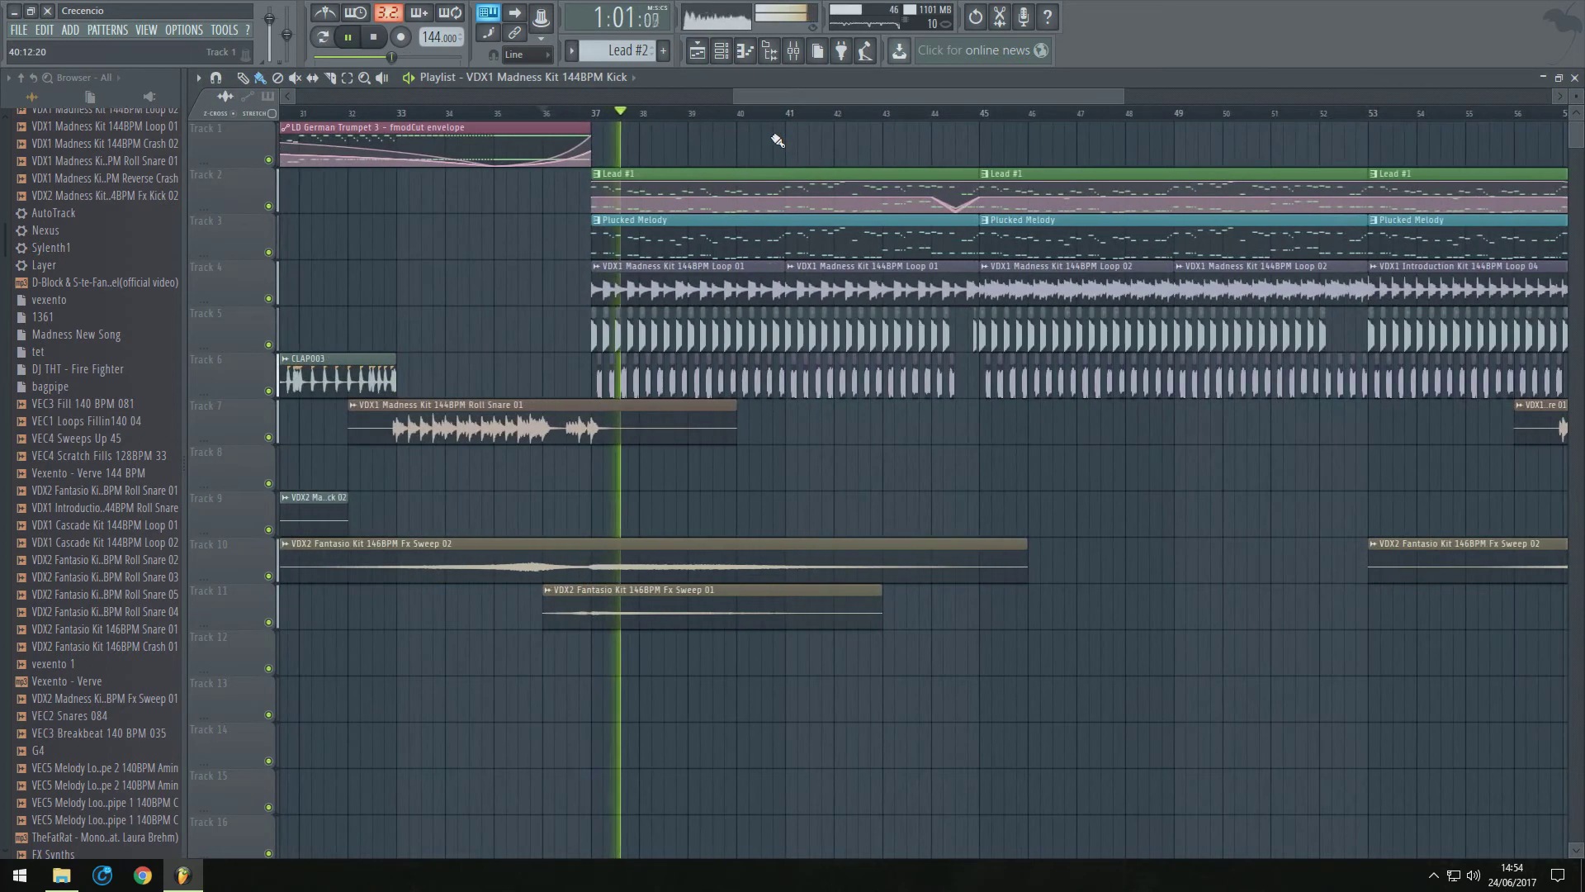
pyautogui.moveTo(824, 93); pyautogui.dragTo(828, 93)
pyautogui.doubleClick(760, 544)
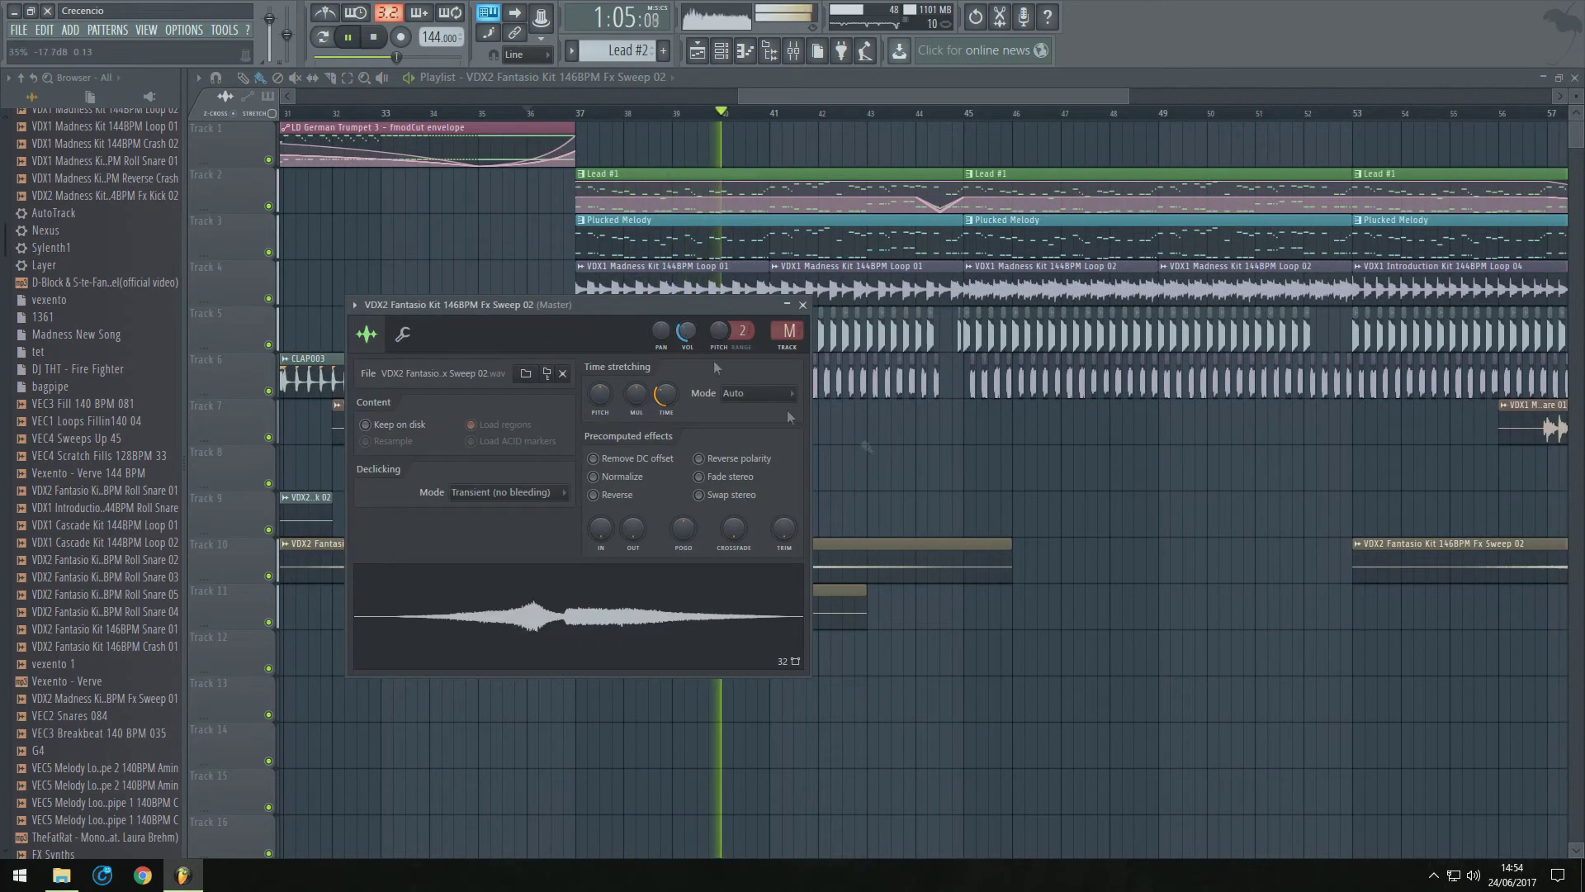
pyautogui.press('Escape')
# Delete the last bass clips on Track 6 just before bar 53 and play the arrangement from about bar 51
pyautogui.scroll(2, 1142, 488)
pyautogui.scroll(-3, 944, 509)
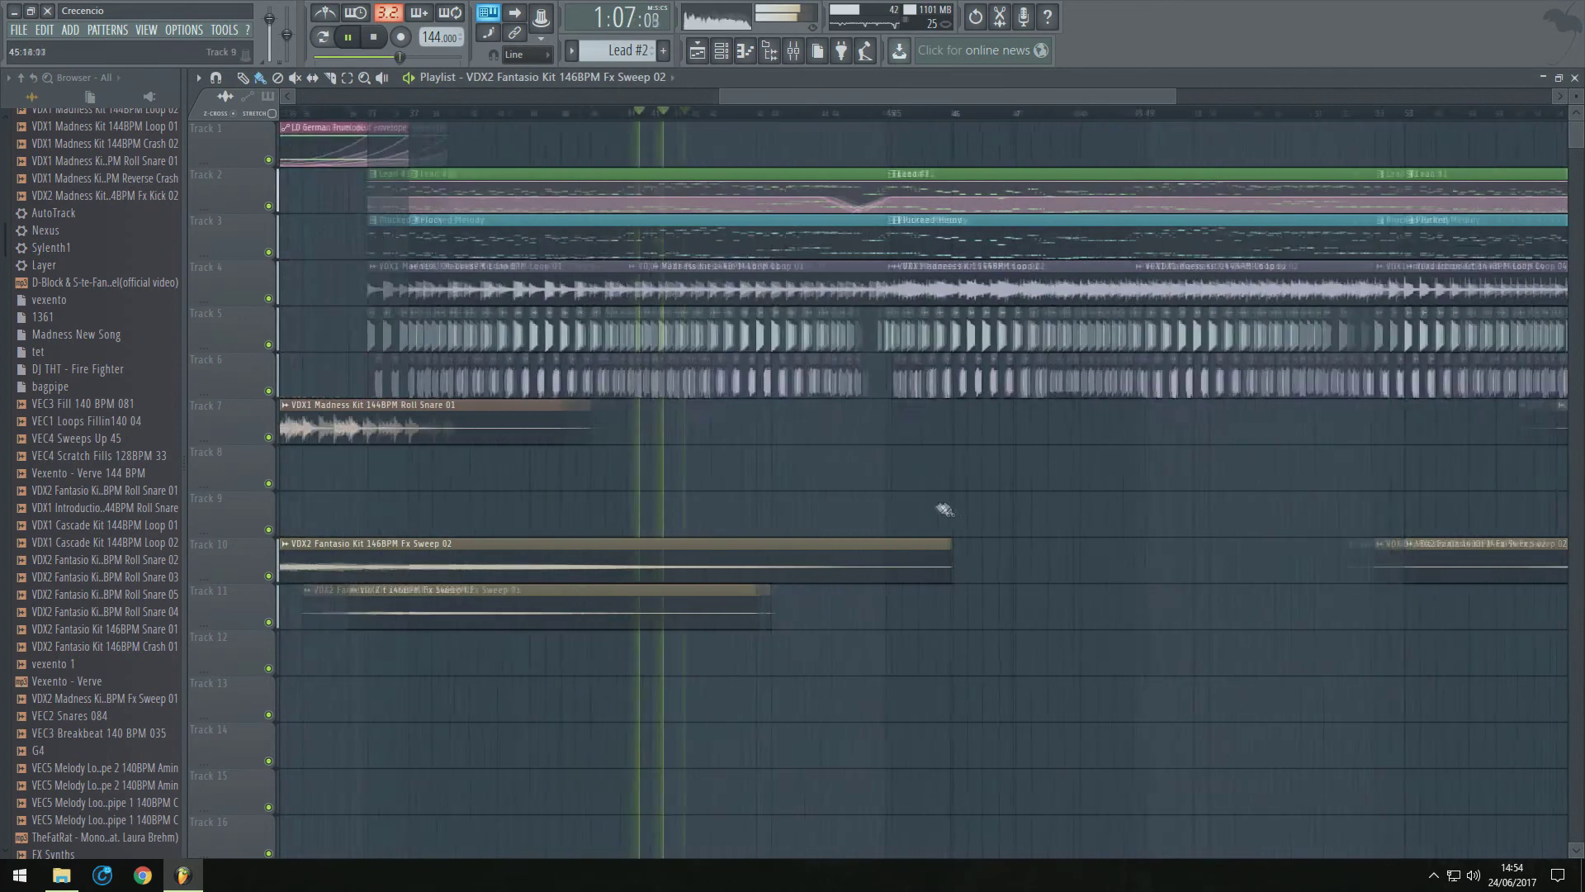
pyautogui.scroll(4, 1345, 474)
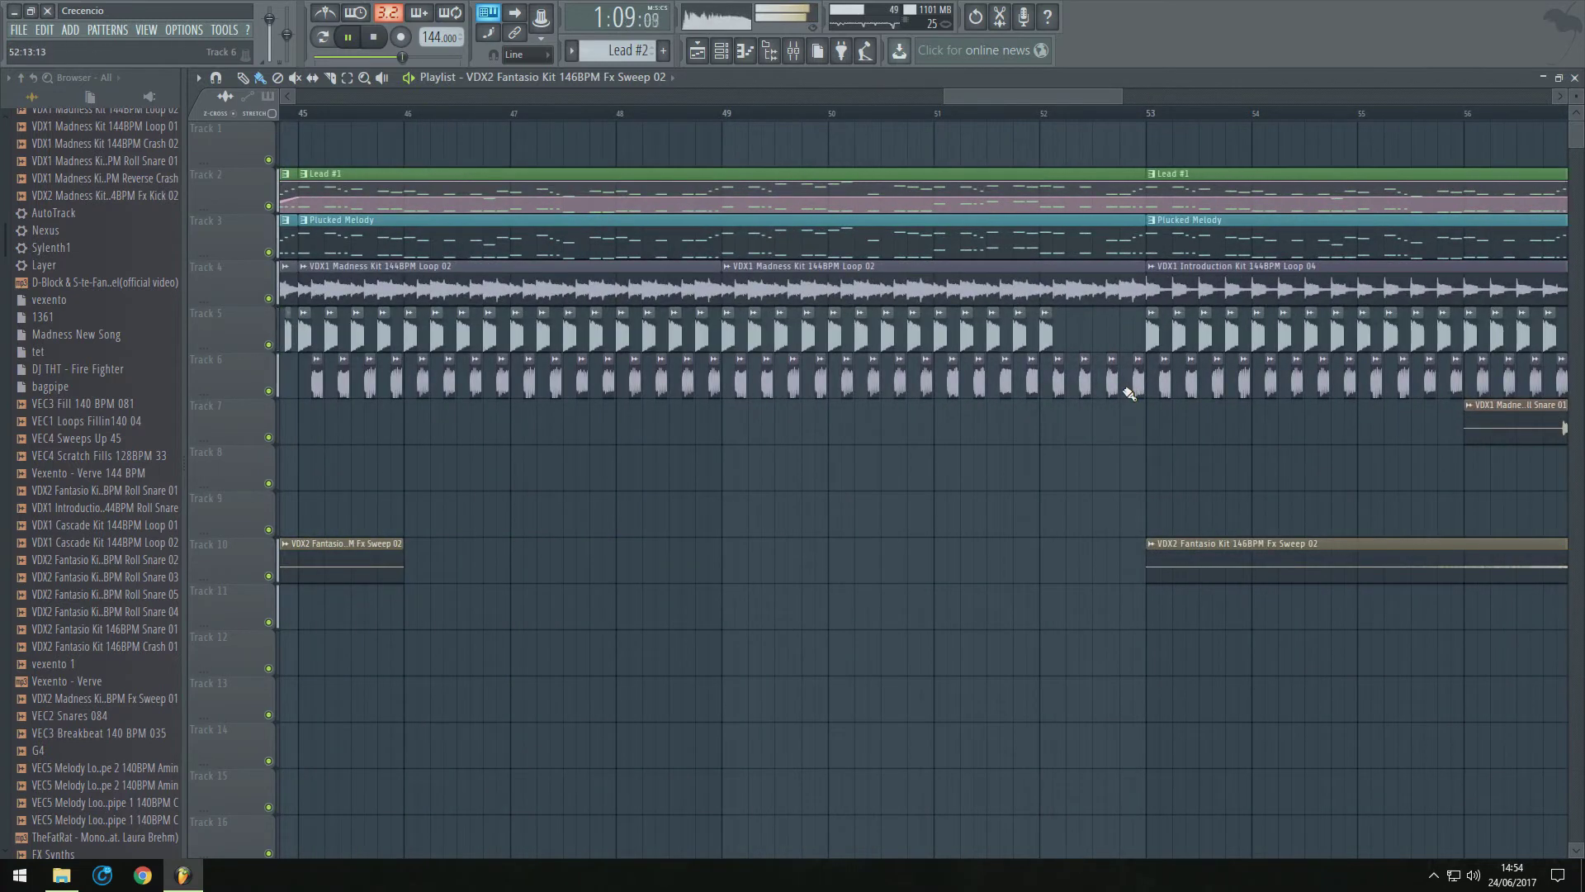
pyautogui.scroll(-1, 1073, 381)
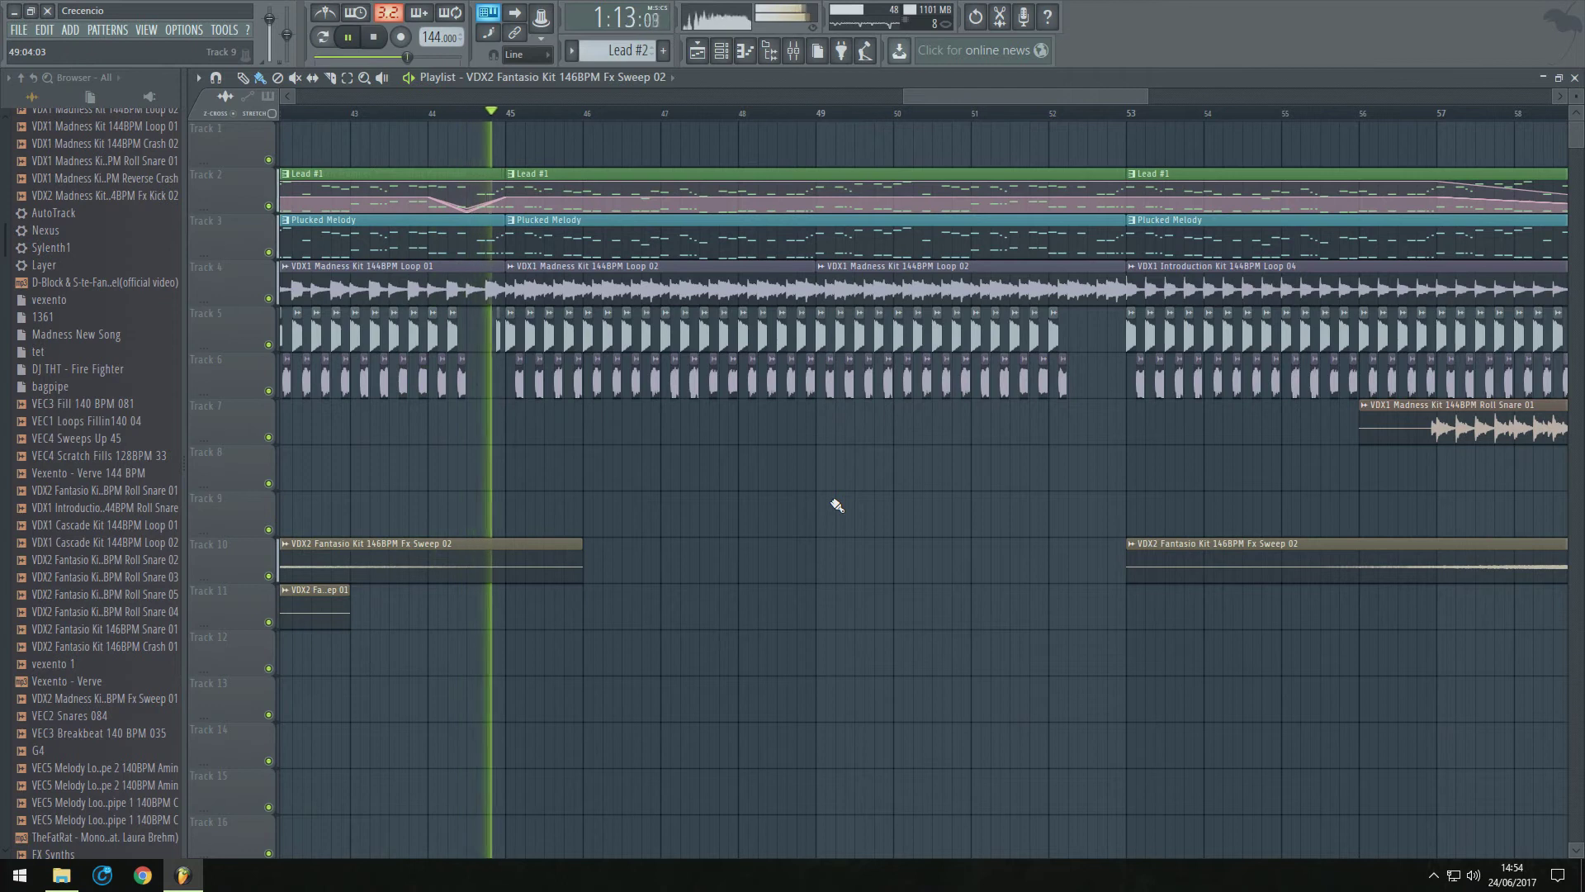
pyautogui.click(991, 114)
pyautogui.scroll(3, 1041, 479)
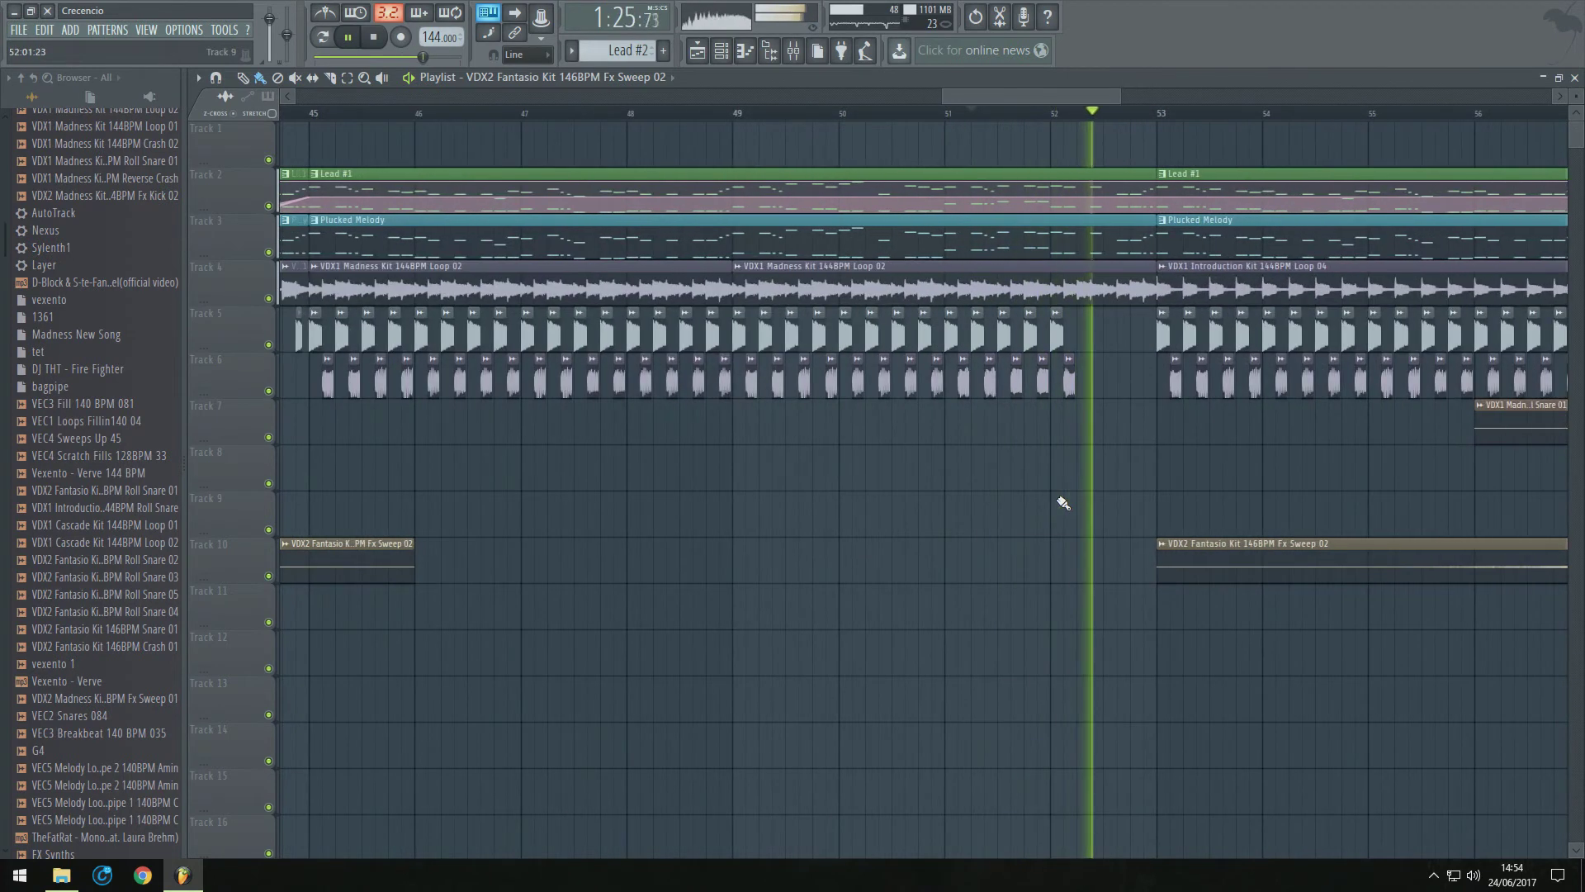
pyautogui.scroll(-3, 1063, 503)
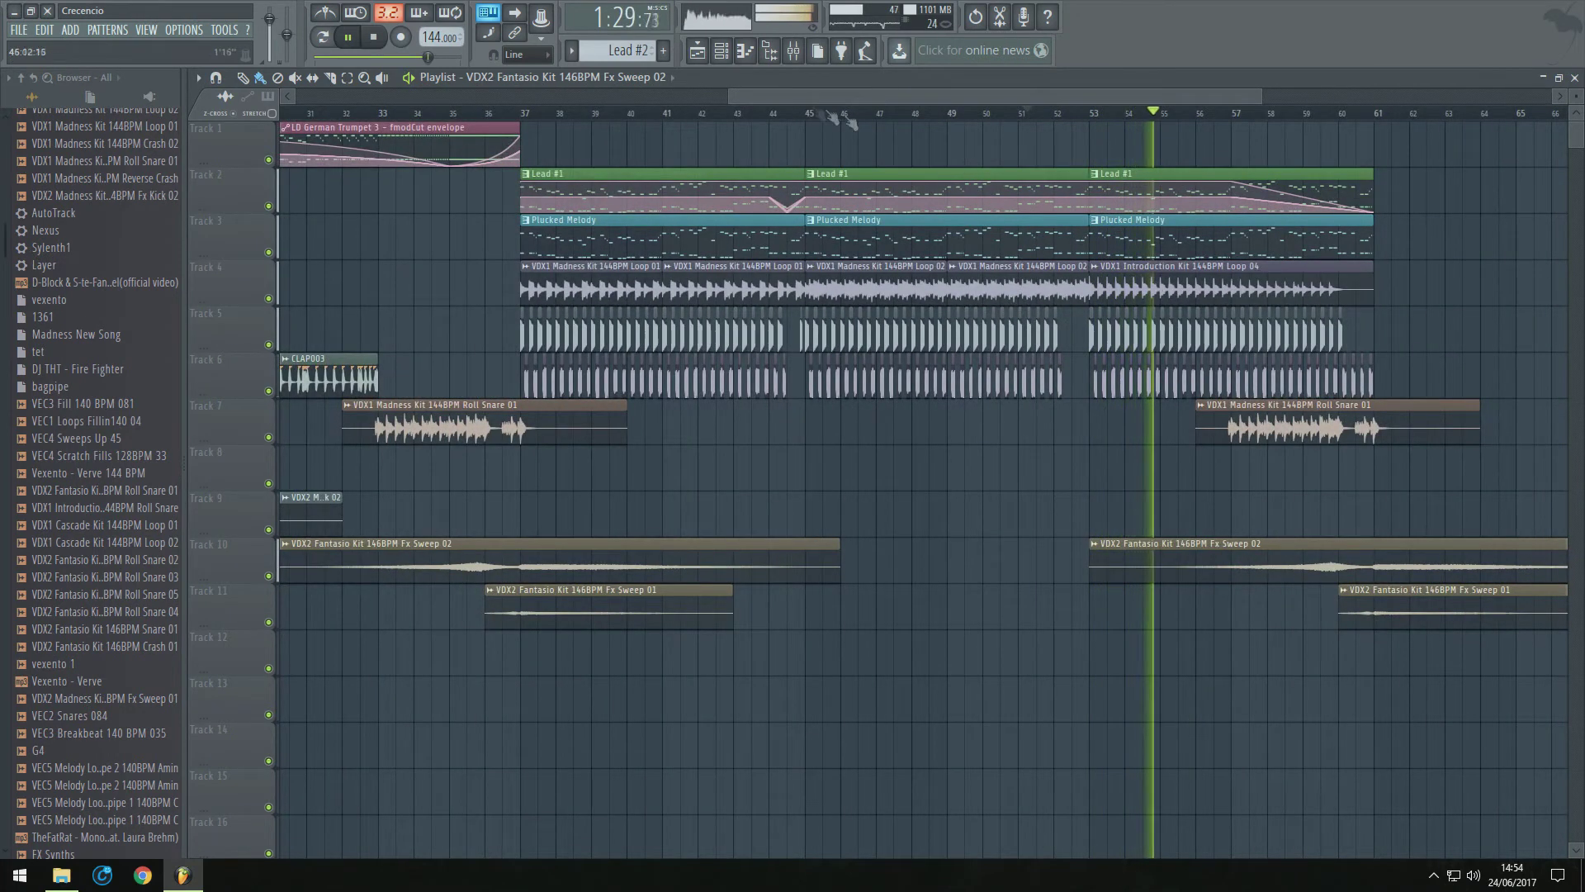
# Open the mixer and select inserts 1 to 14 together
pyautogui.press('F9')
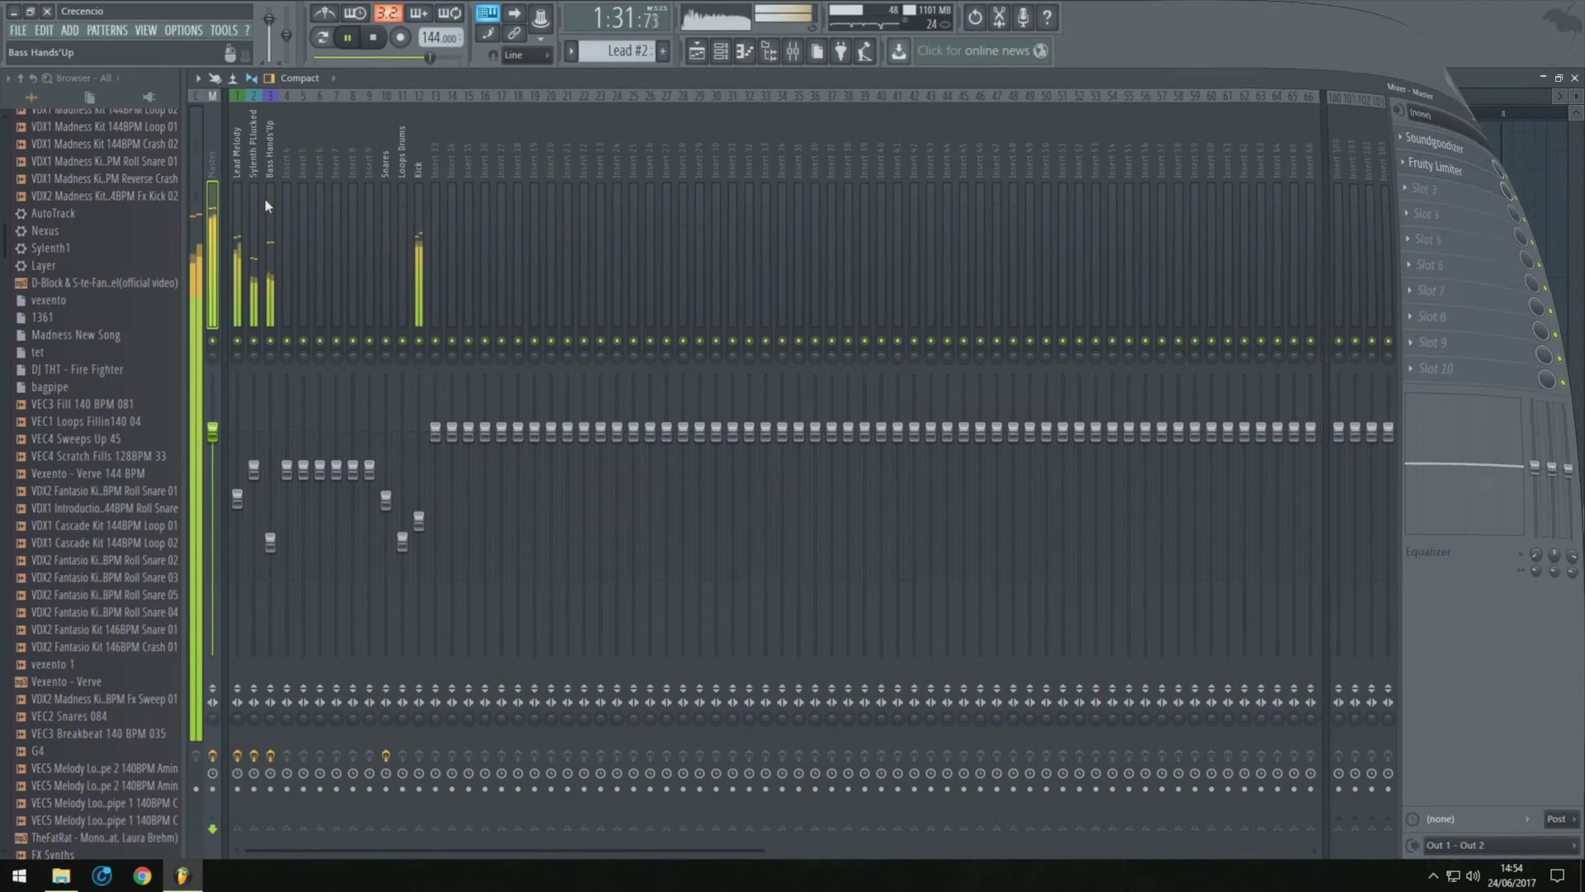
pyautogui.moveTo(244, 156); pyautogui.dragTo(459, 192)
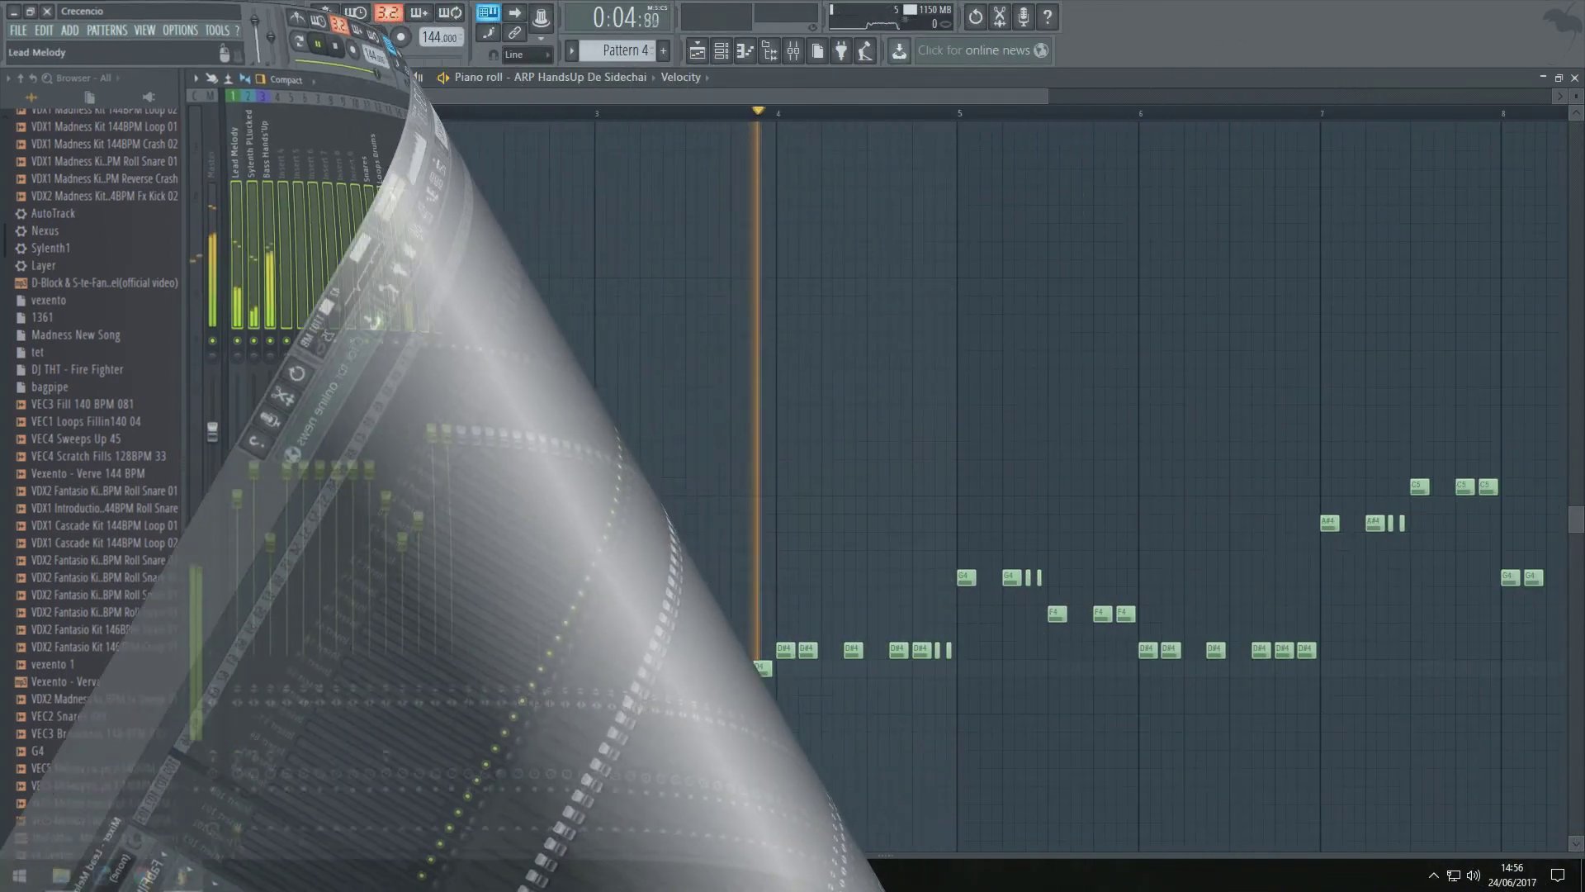
# Replace the short repeated notes from bar 2 onward in Pattern 4 with single sustained notes of the same pitches
pyautogui.press('space')
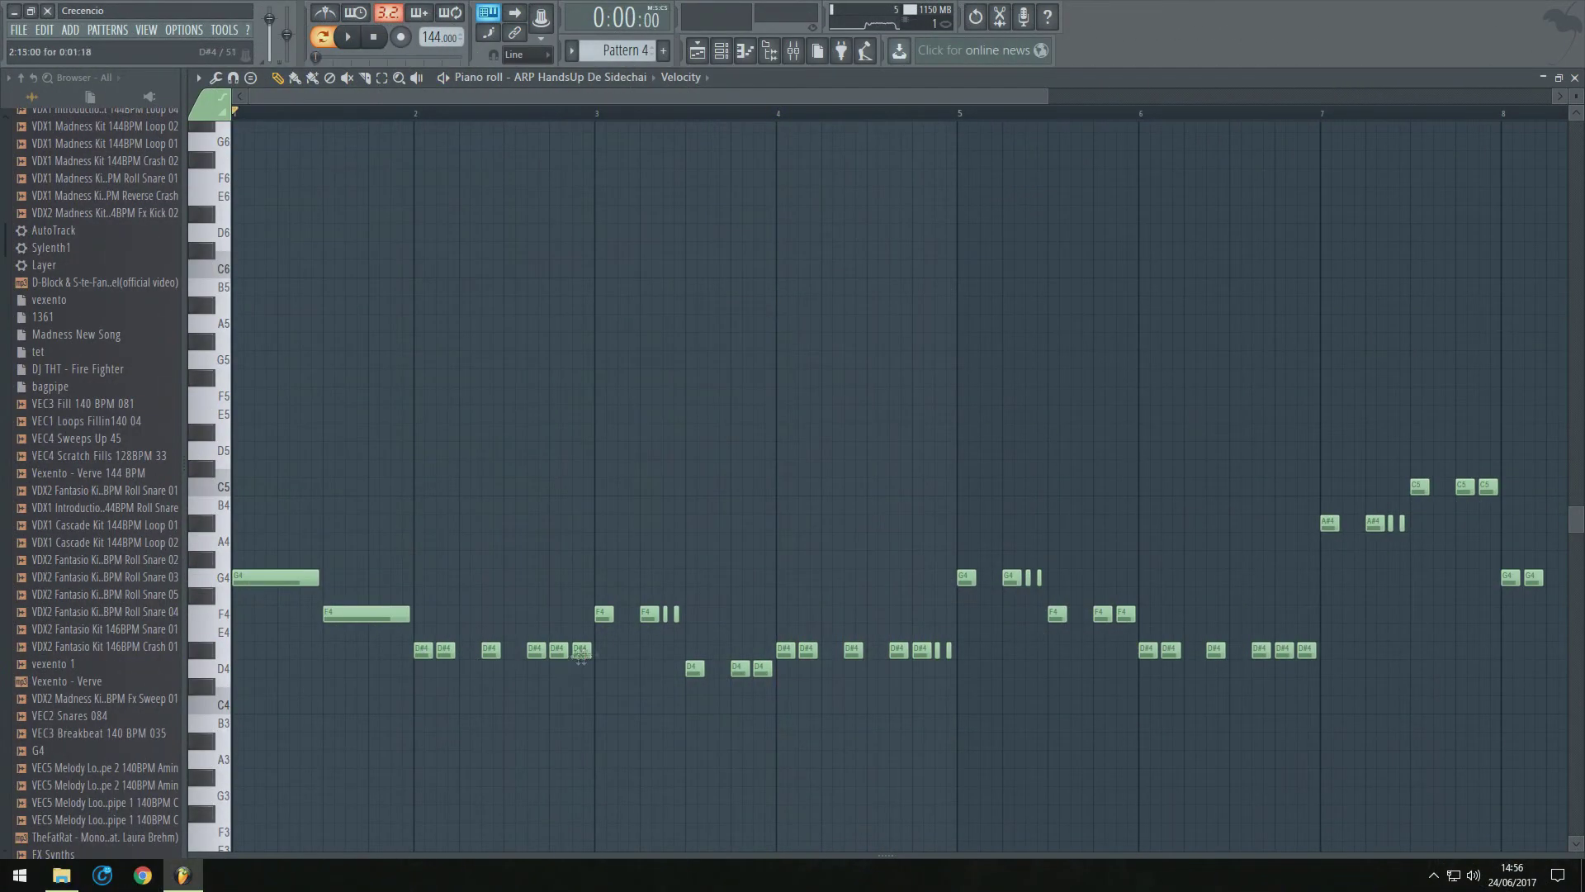
pyautogui.moveTo(505, 659); pyautogui.dragTo(682, 614)
pyautogui.rightClick(677, 615)
pyautogui.press('space')
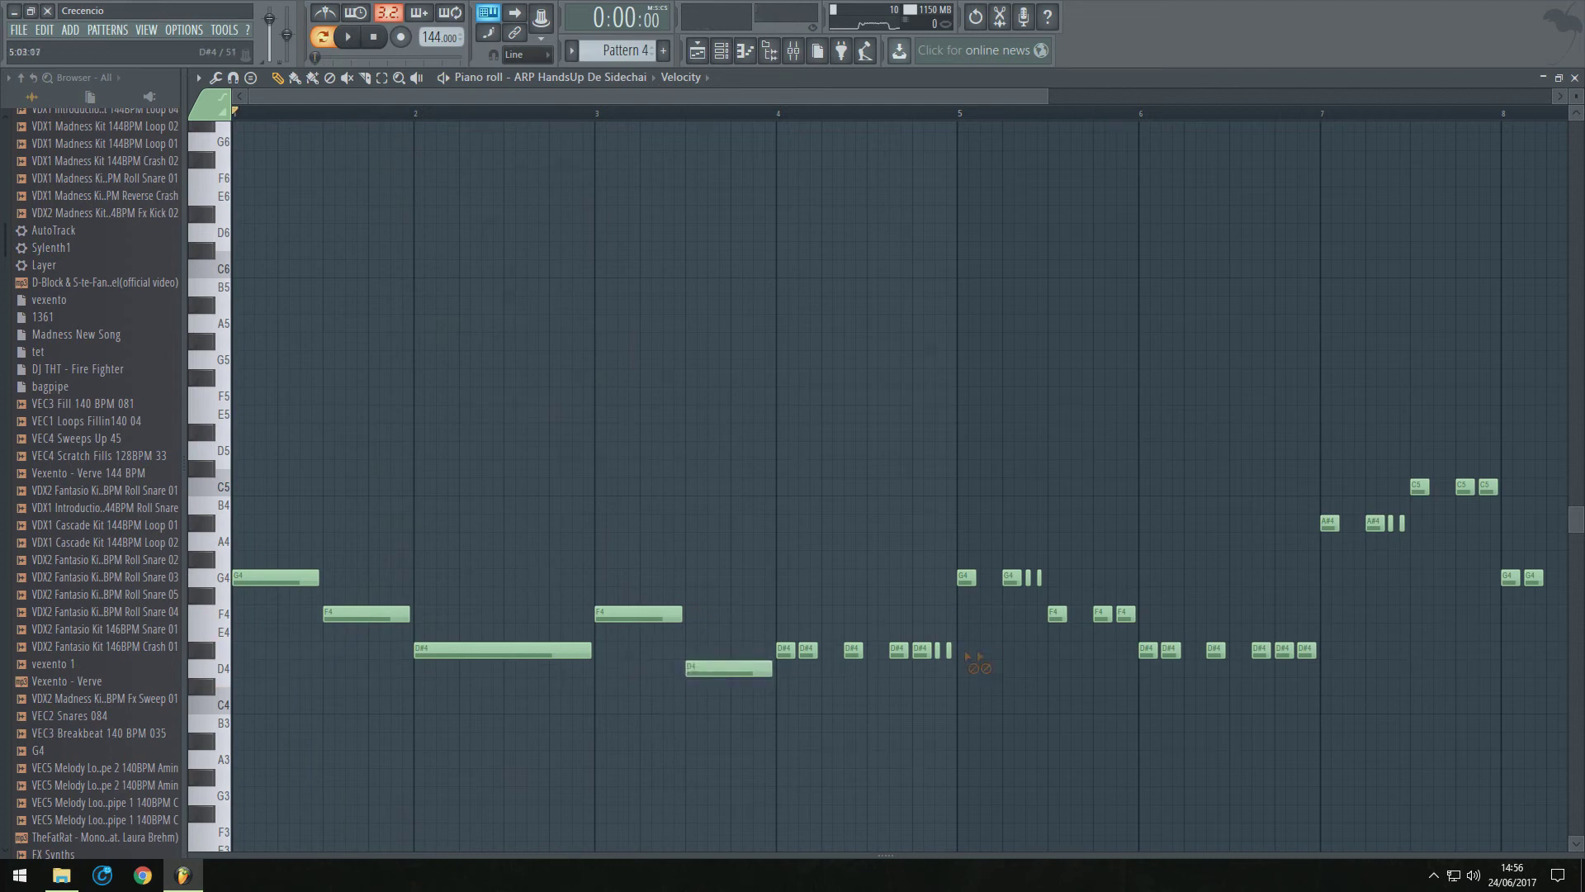
pyautogui.click(782, 657)
pyautogui.scroll(-2, 693, 636)
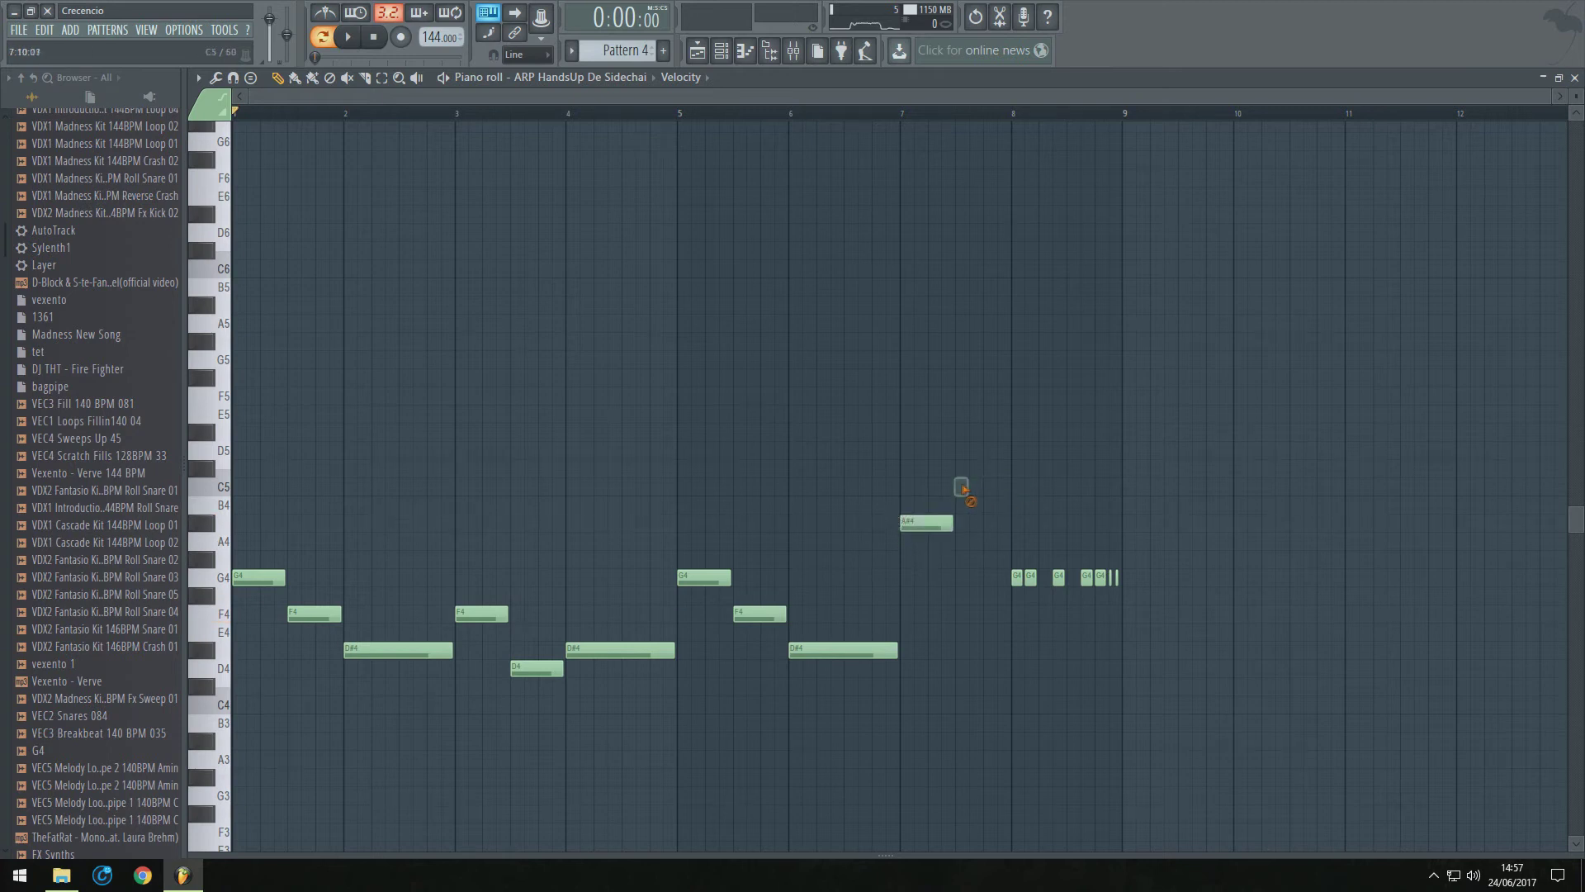
pyautogui.rightClick(1102, 580)
pyautogui.click(1019, 581)
pyautogui.moveTo(1061, 580); pyautogui.dragTo(1118, 580)
# Copy all the notes an octave up, and add two more copies starting on D5 and A#4 to build chords
pyautogui.moveTo(1174, 460)
pyautogui.mouseDown()
pyautogui.moveTo(366, 727)
pyautogui.moveTo(262, 722)
pyautogui.mouseUp()
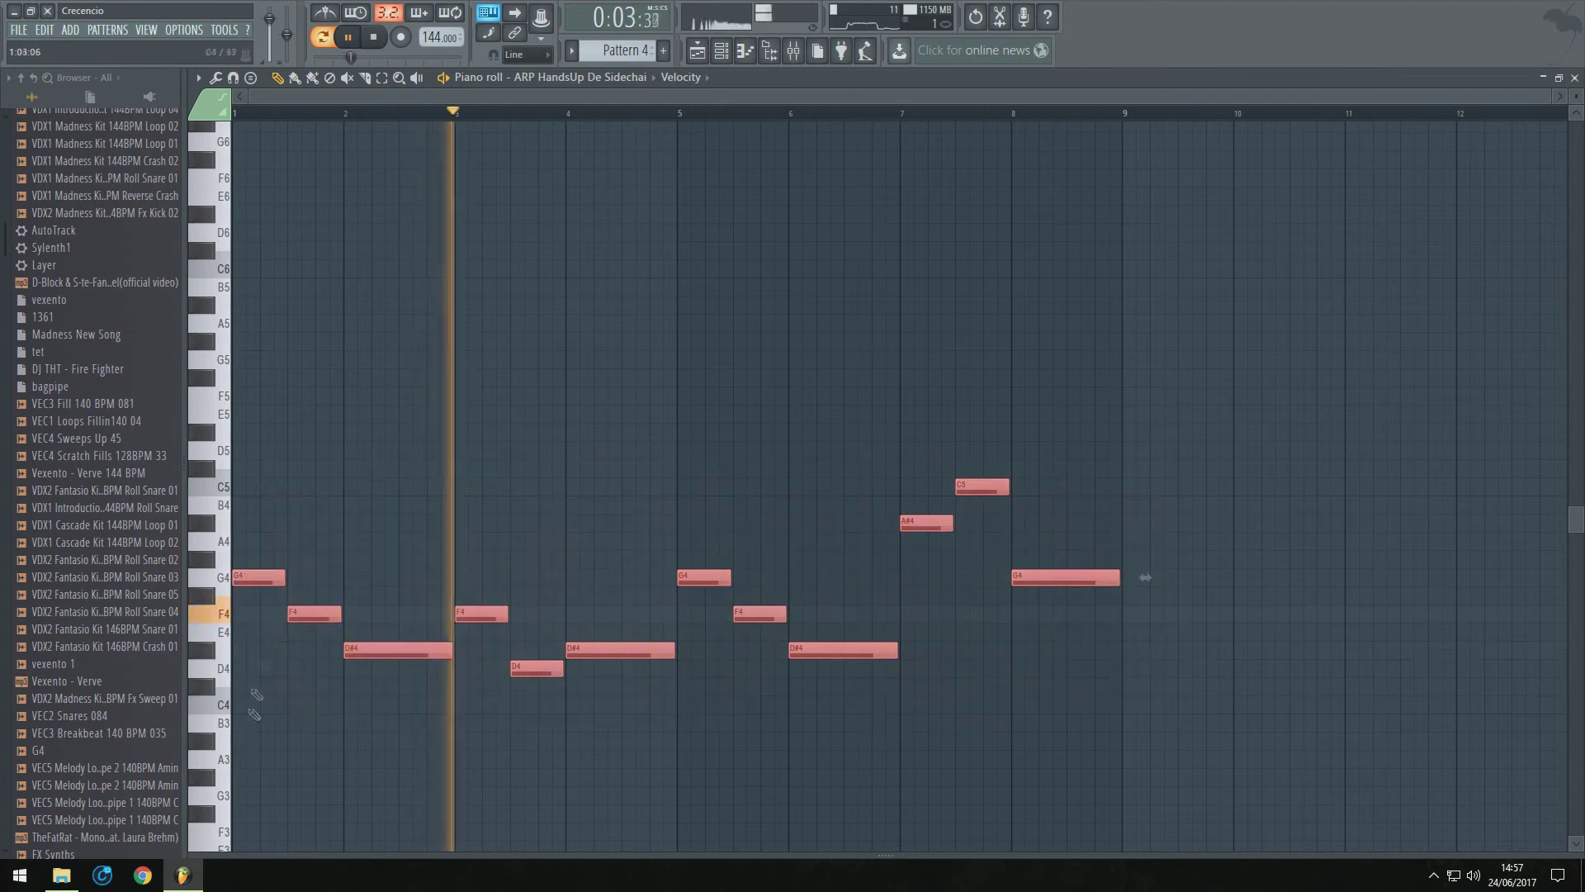
pyautogui.moveTo(249, 577)
pyautogui.mouseDown()
pyautogui.moveTo(245, 347)
pyautogui.moveTo(240, 446)
pyautogui.moveTo(239, 417)
pyautogui.mouseUp()
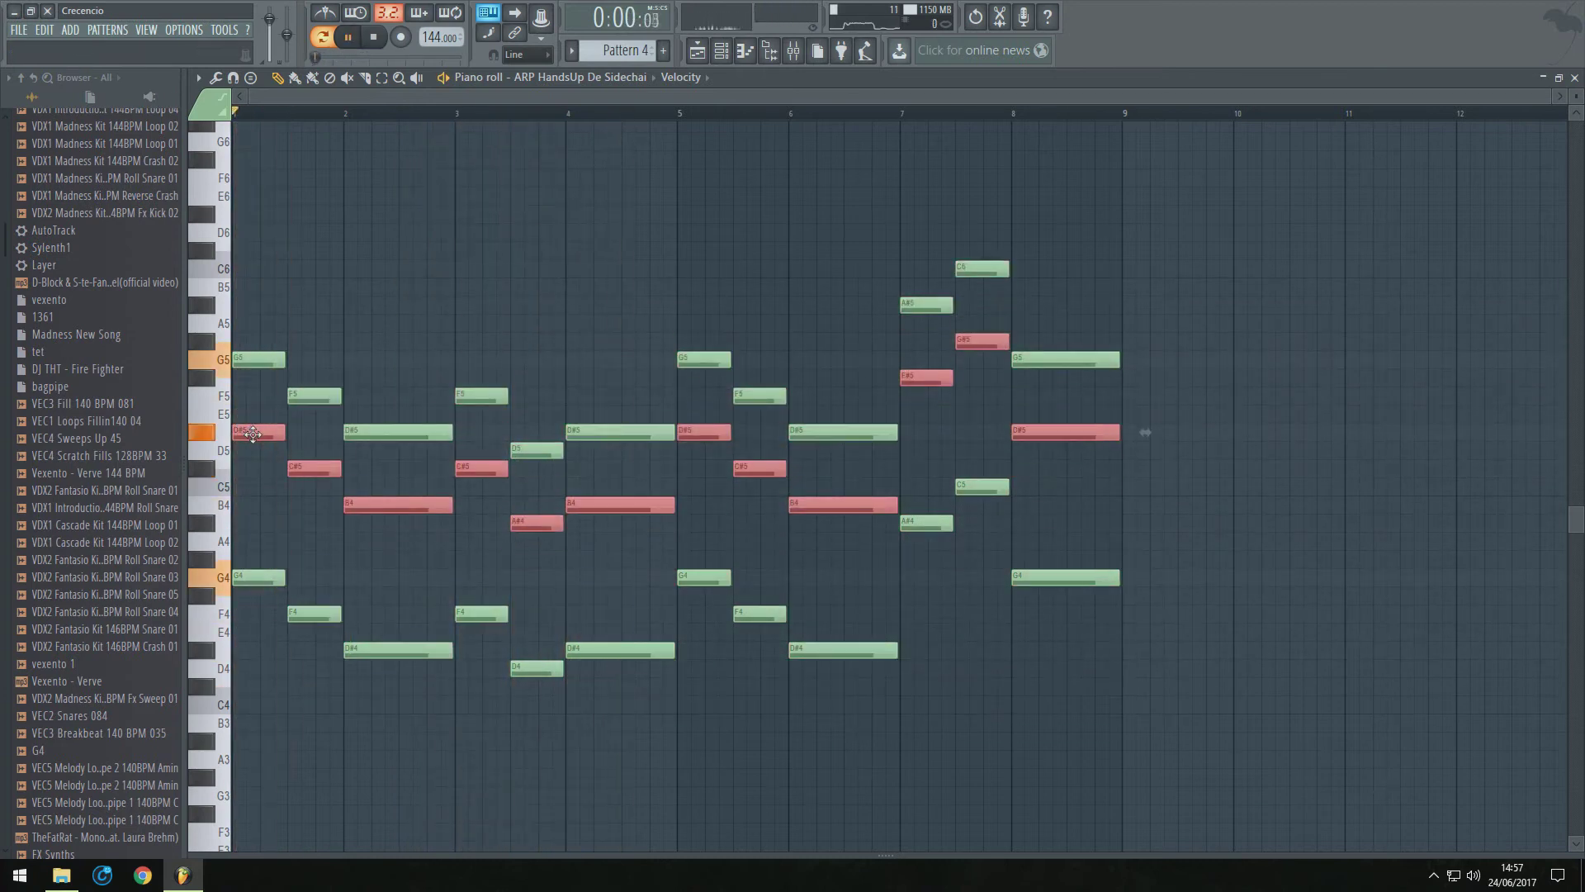
pyautogui.press('space')
pyautogui.moveTo(253, 452); pyautogui.dragTo(257, 539)
pyautogui.press('space')
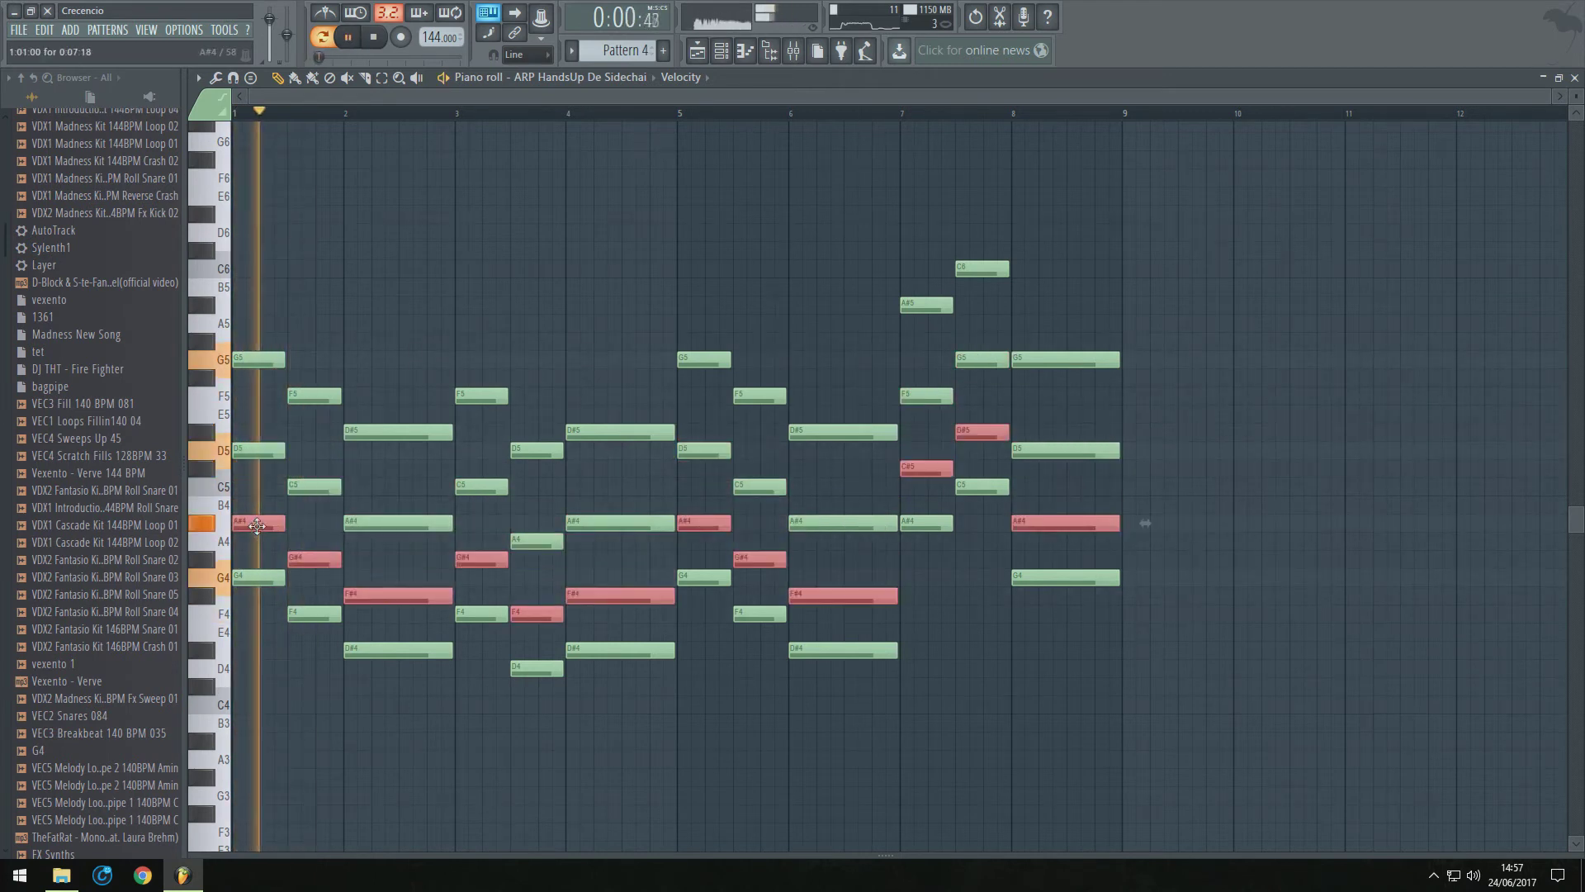
# Raise the G#4 chord notes in bars 1 and 3 to A4 and the F#4 notes in bars 2 and 4 to G4
pyautogui.press('space')
pyautogui.hotkey('ctrl', 'd')
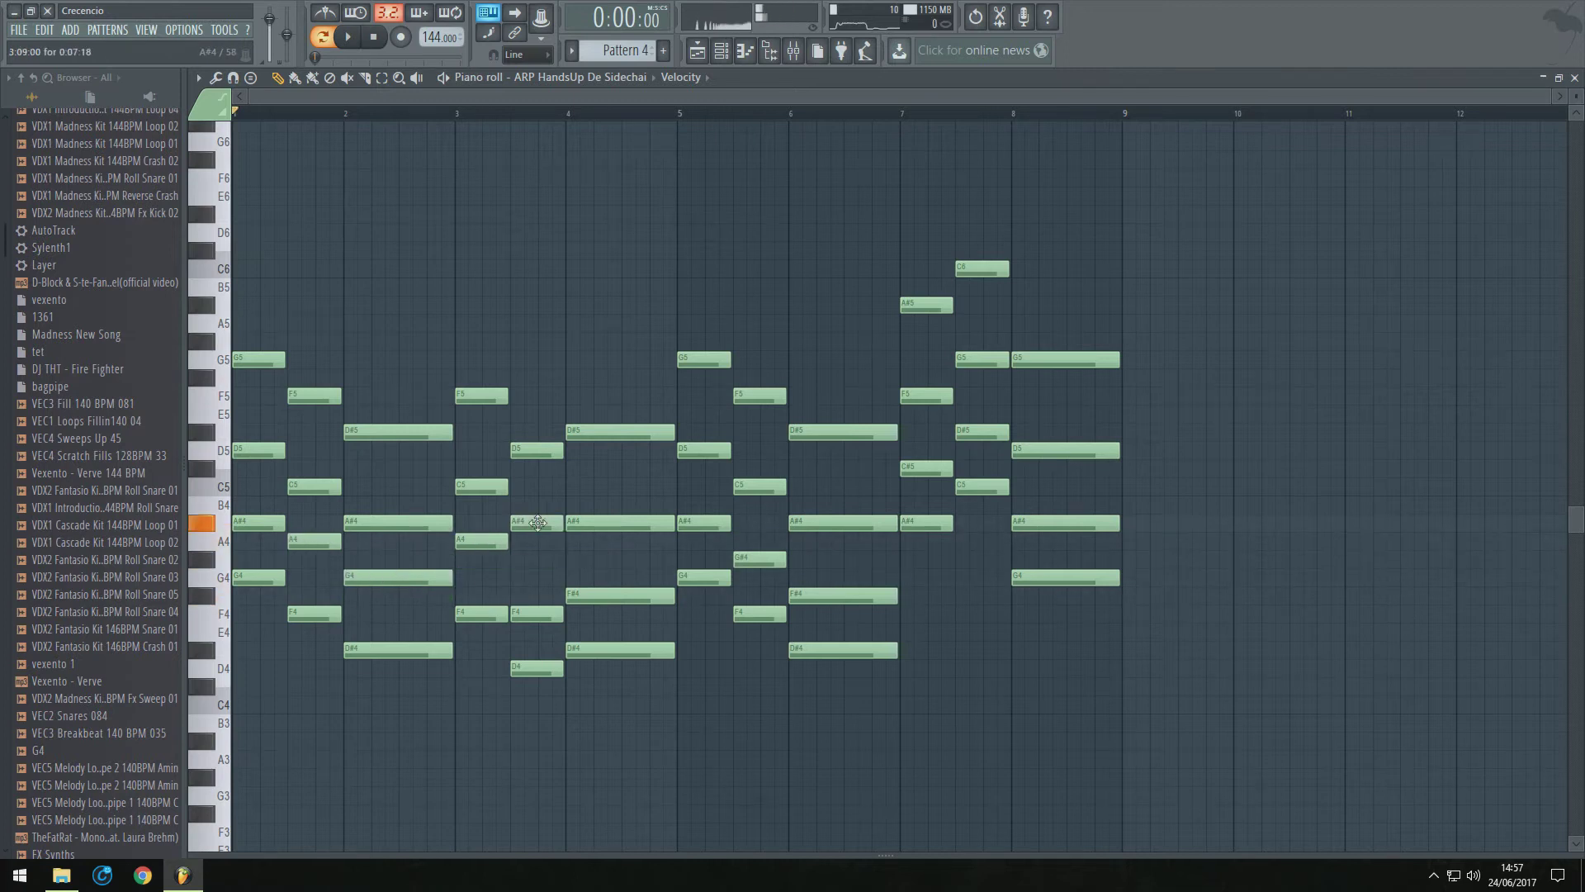
pyautogui.moveTo(598, 594); pyautogui.dragTo(598, 573)
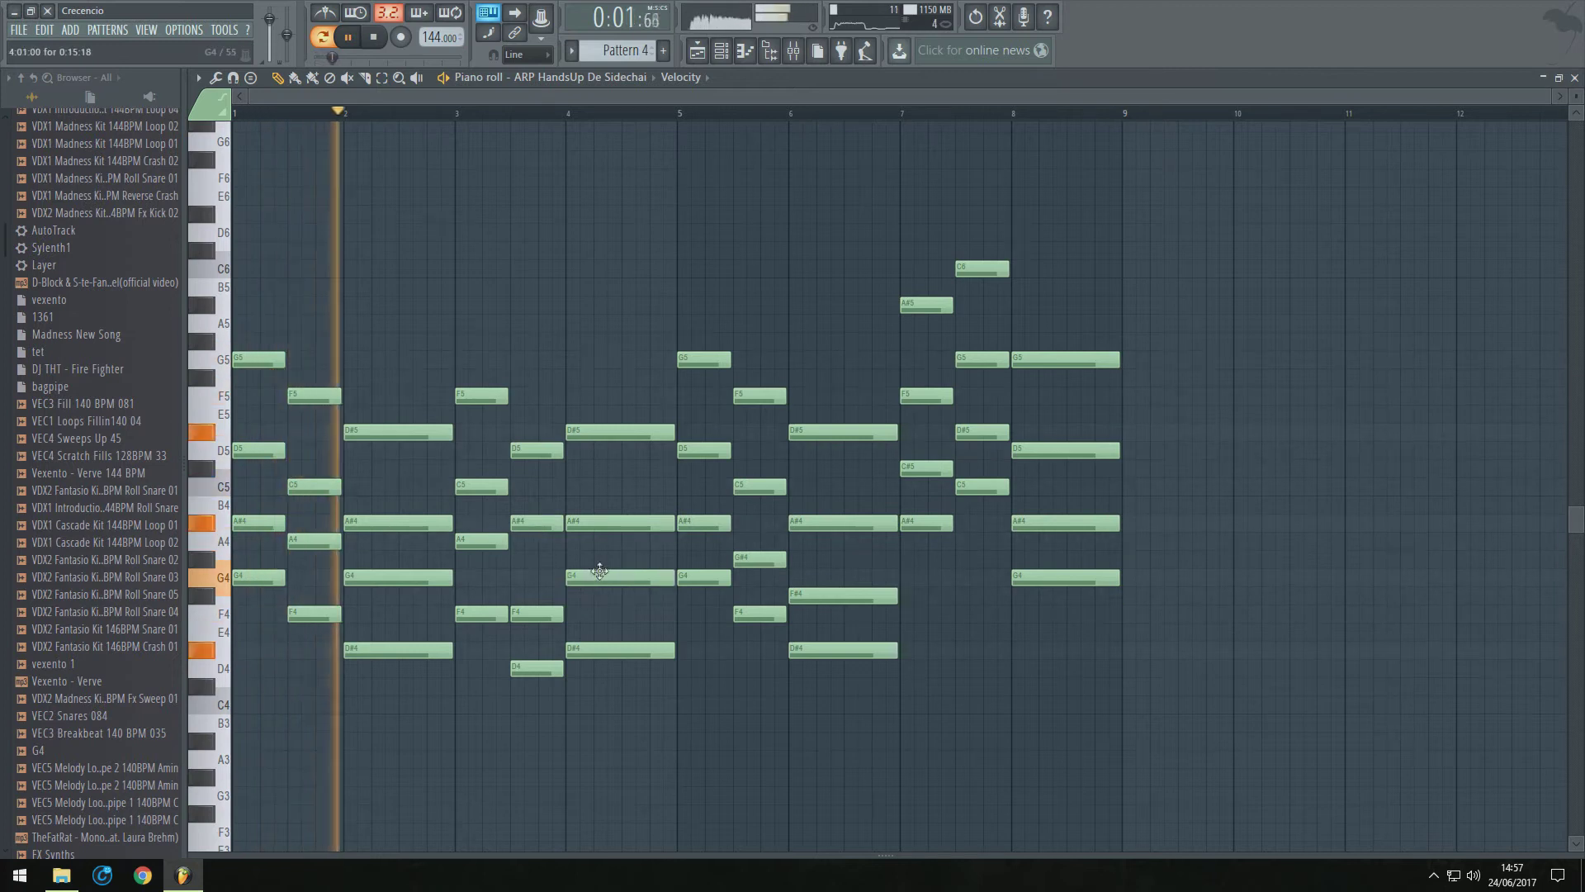
# Try other notes in the chord in the second half of bar 3 and settle it on D4, F4, A4 and D5
pyautogui.rightClick(636, 650)
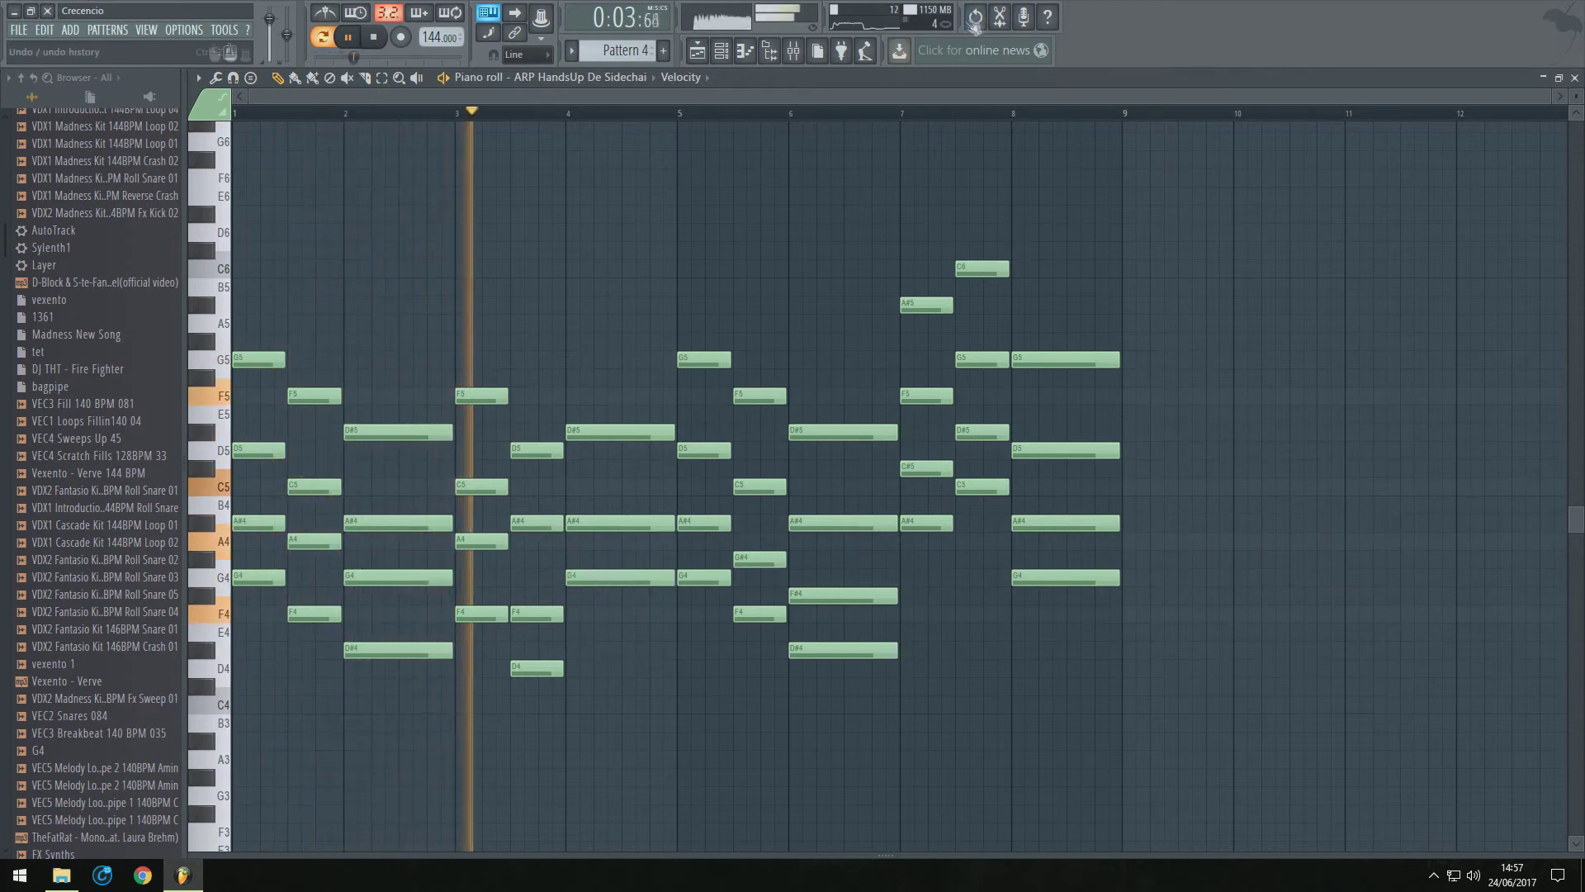
pyautogui.hotkey('ctrl', 'z')
pyautogui.press('space')
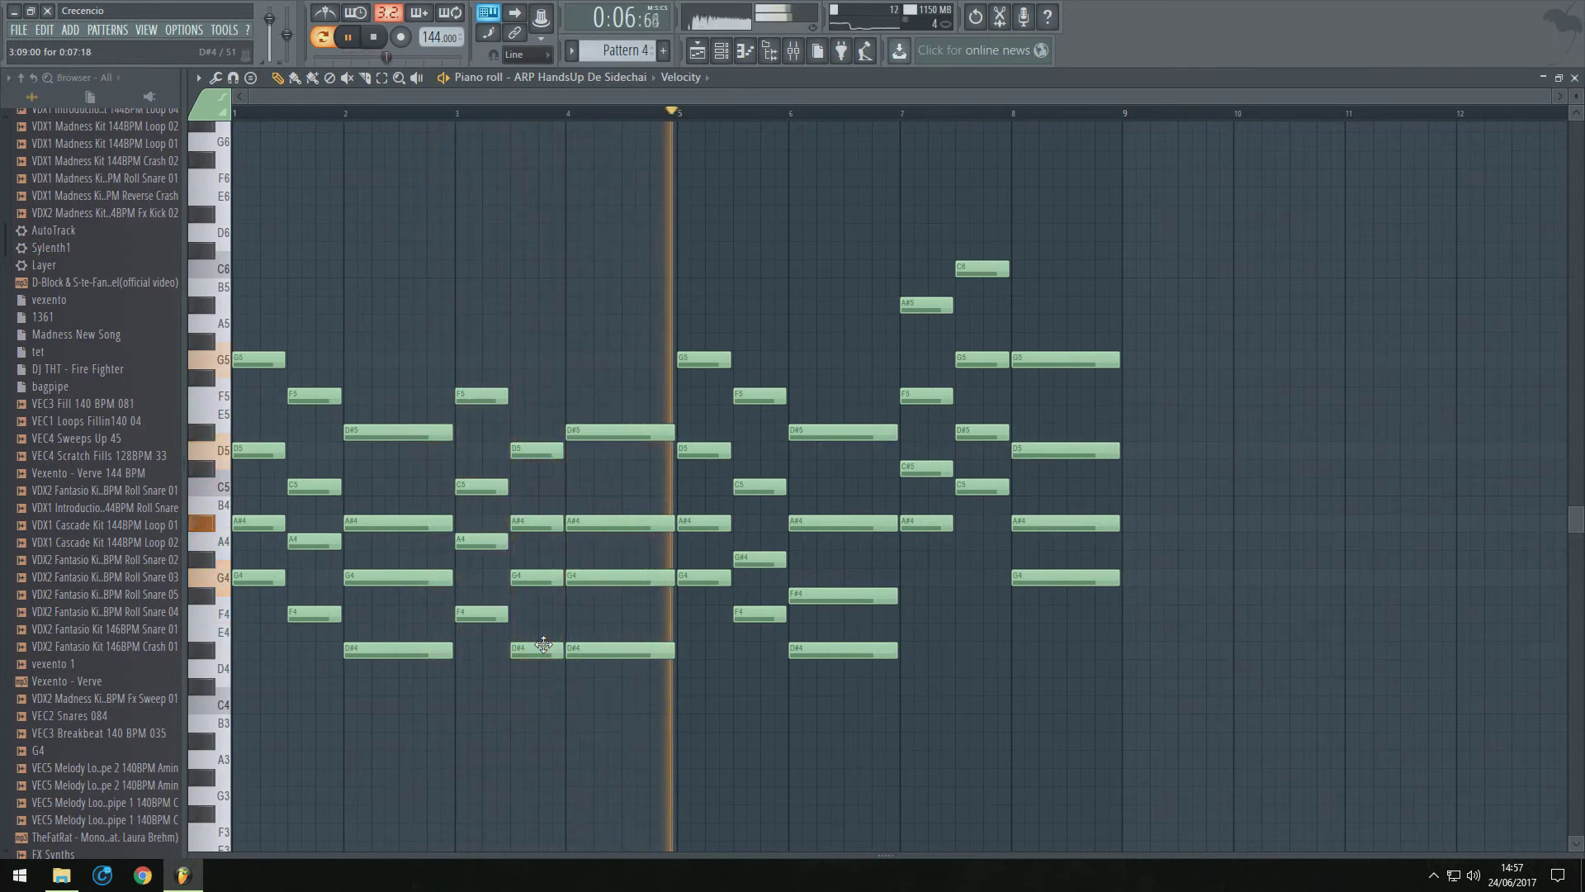
pyautogui.press('space')
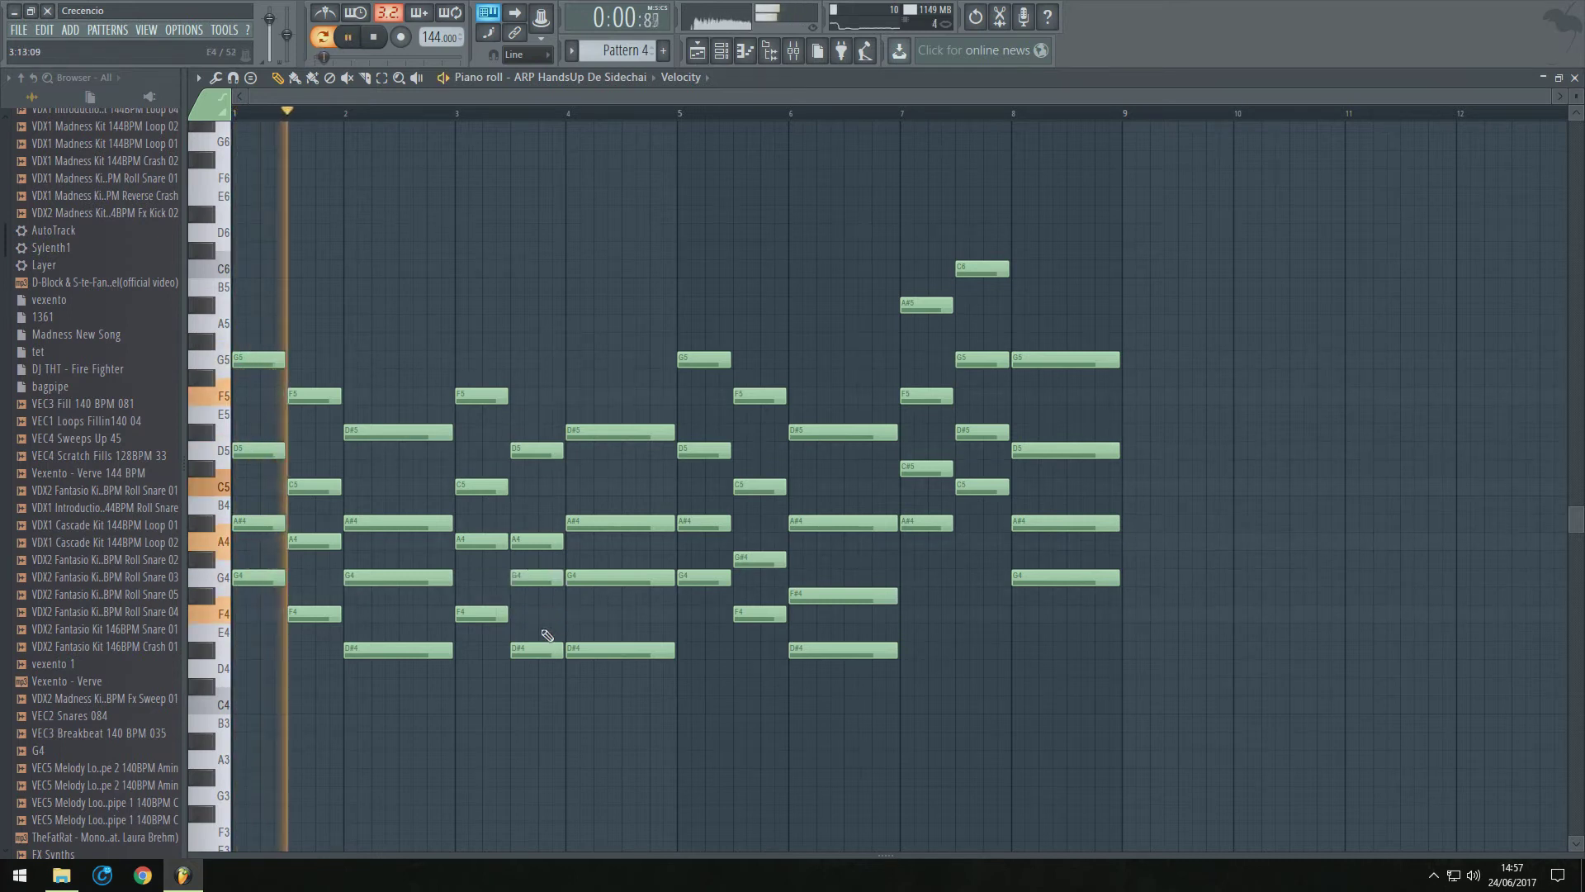
pyautogui.moveTo(528, 573); pyautogui.dragTo(535, 615)
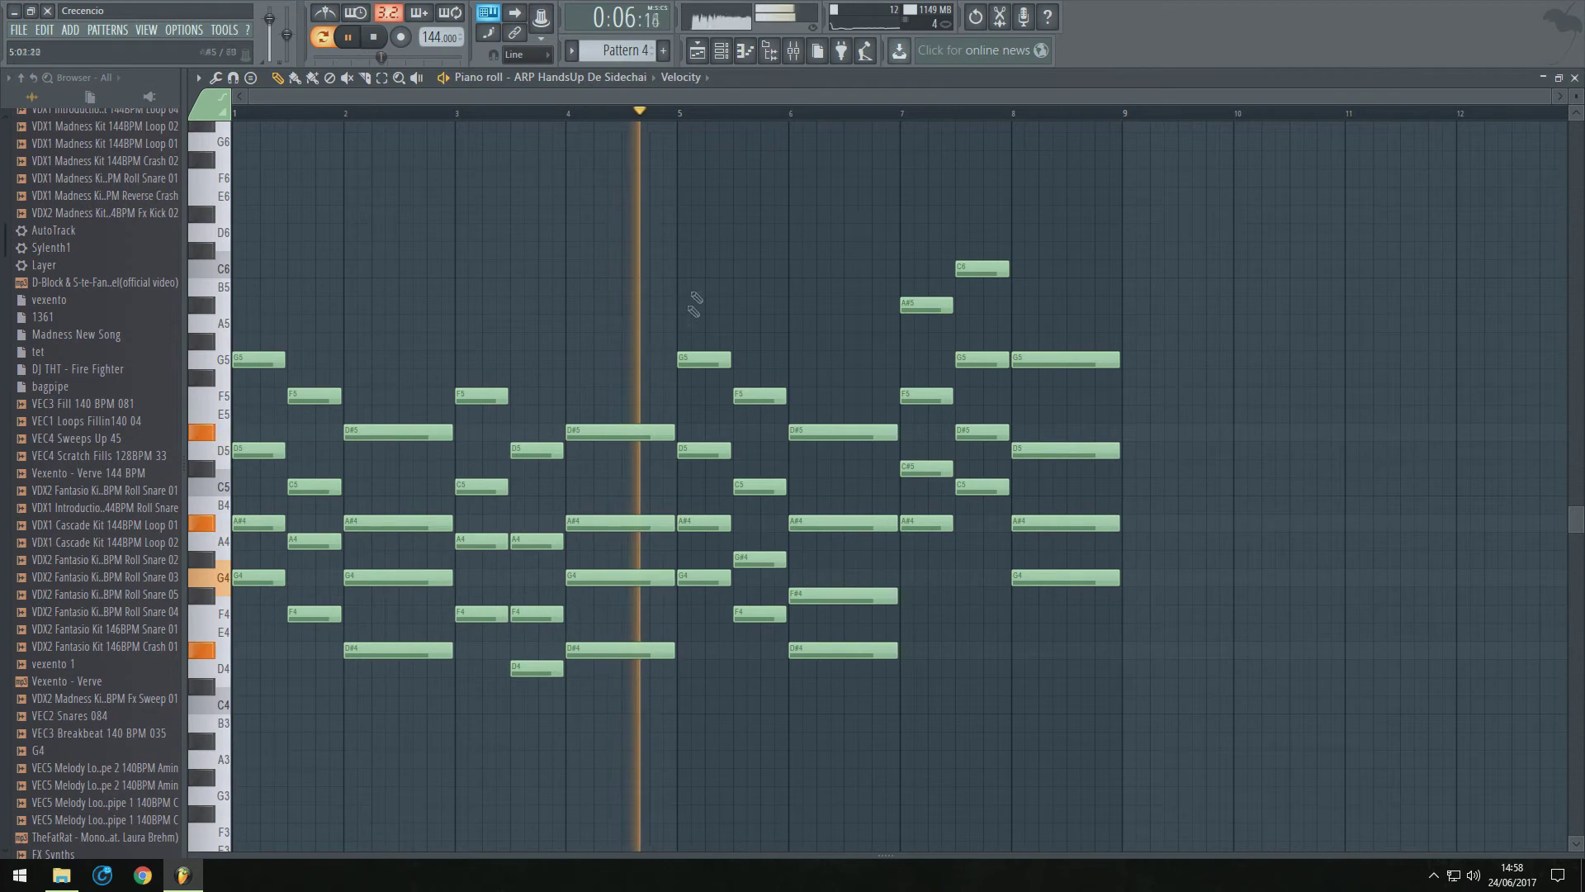
# Raise the inner chord notes to A4 in bar 5, G4 in bar 6 and D5 in bar 7
pyautogui.moveTo(754, 559); pyautogui.dragTo(753, 541)
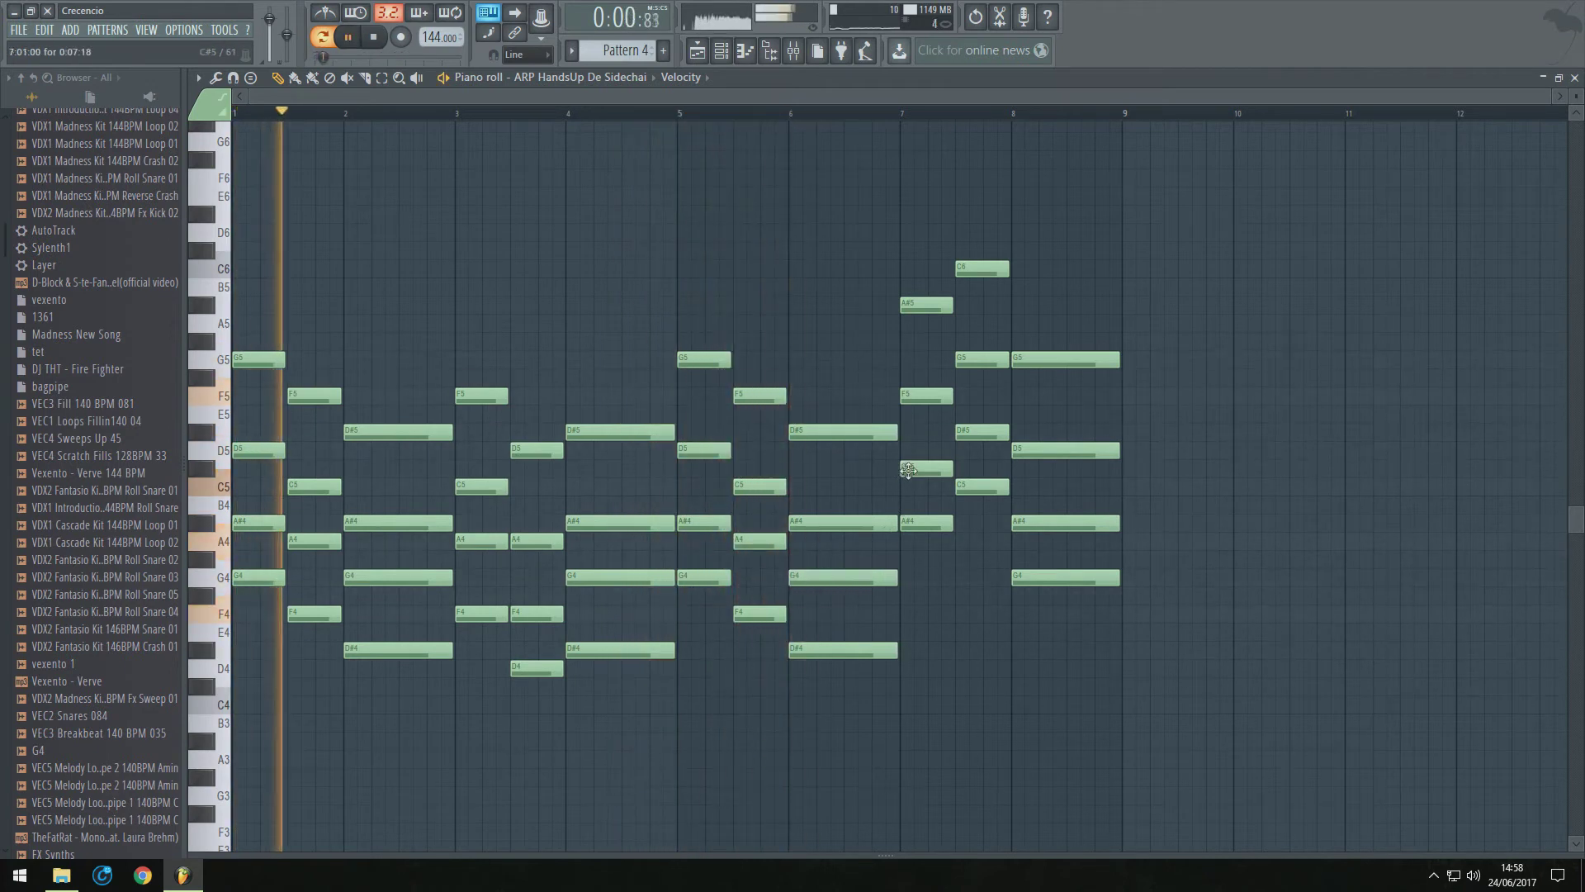
pyautogui.moveTo(925, 468); pyautogui.dragTo(924, 450)
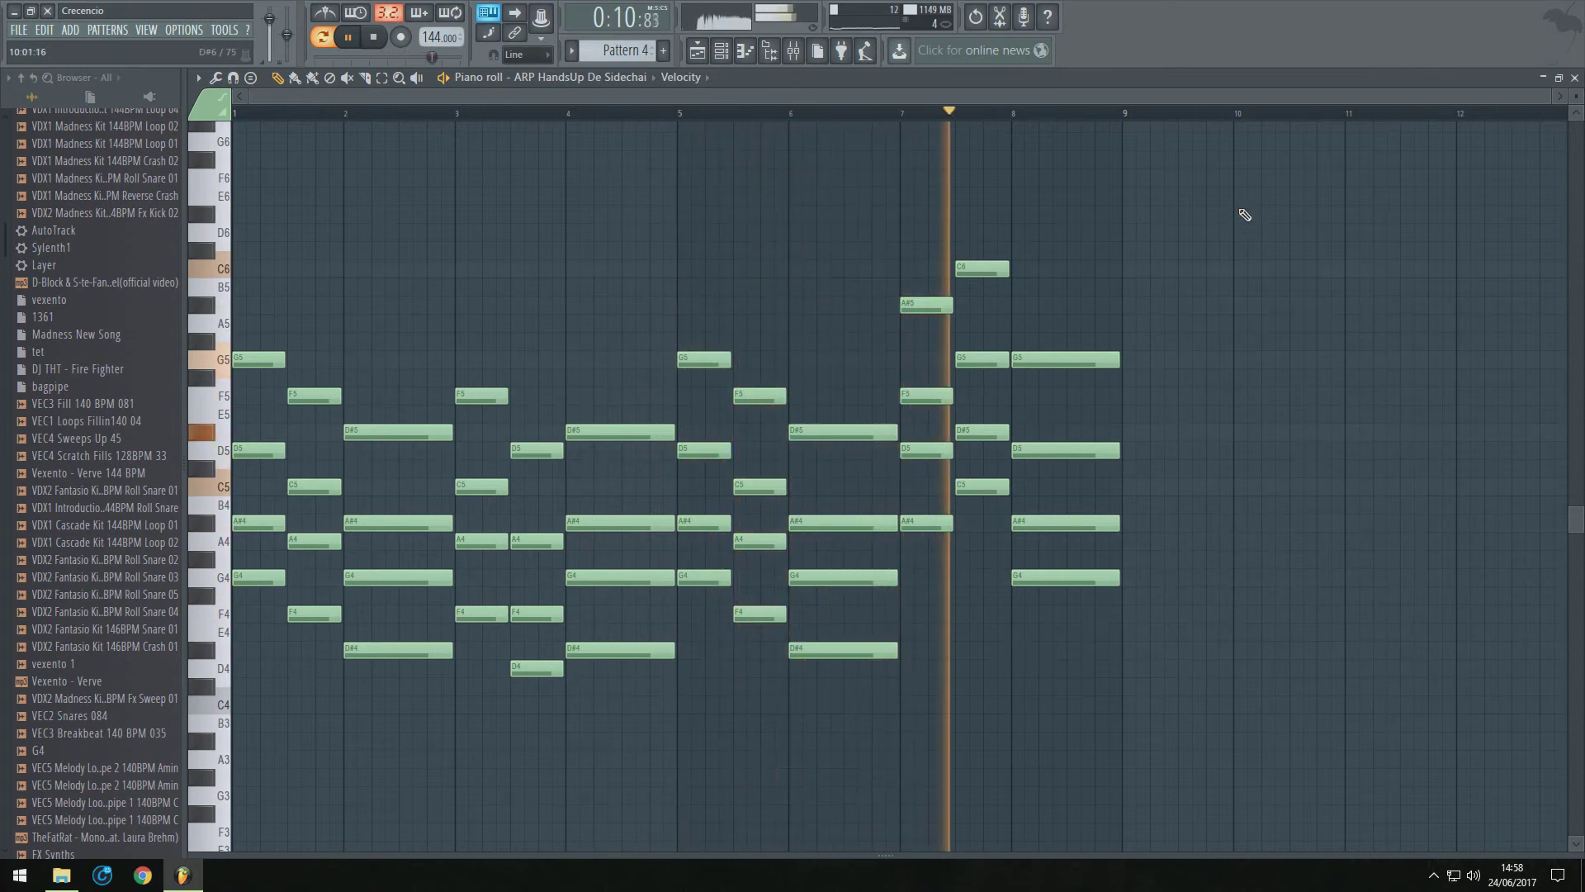
# Place three Pattern 4 clips on Track 8 at bars 37, 45 and 53 and play them with the arrangement
pyautogui.click(696, 52)
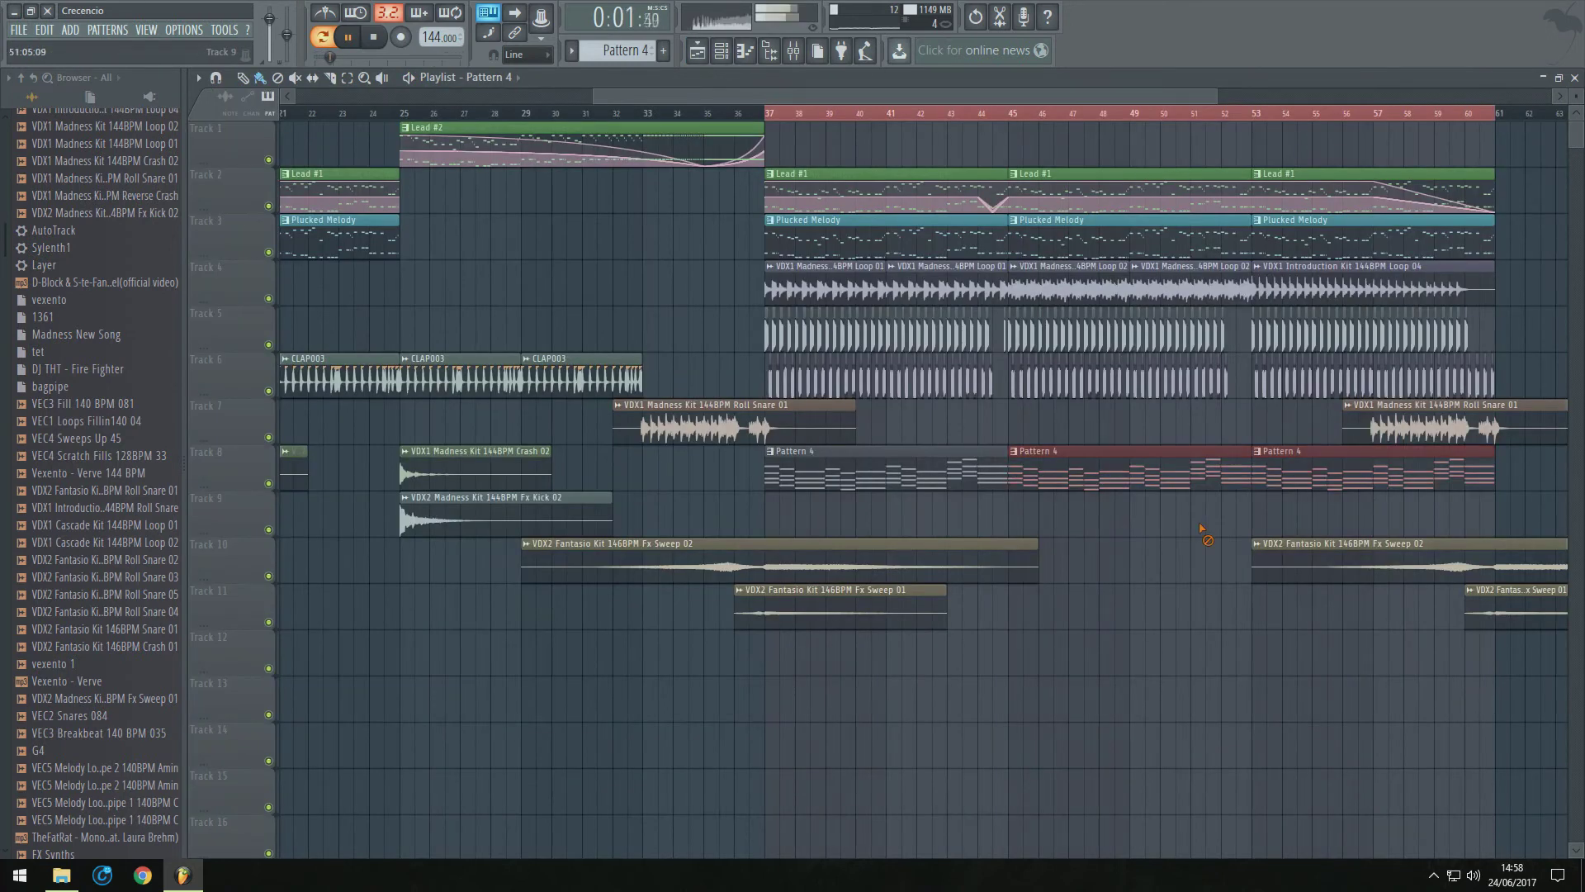
pyautogui.scroll(2, 1181, 513)
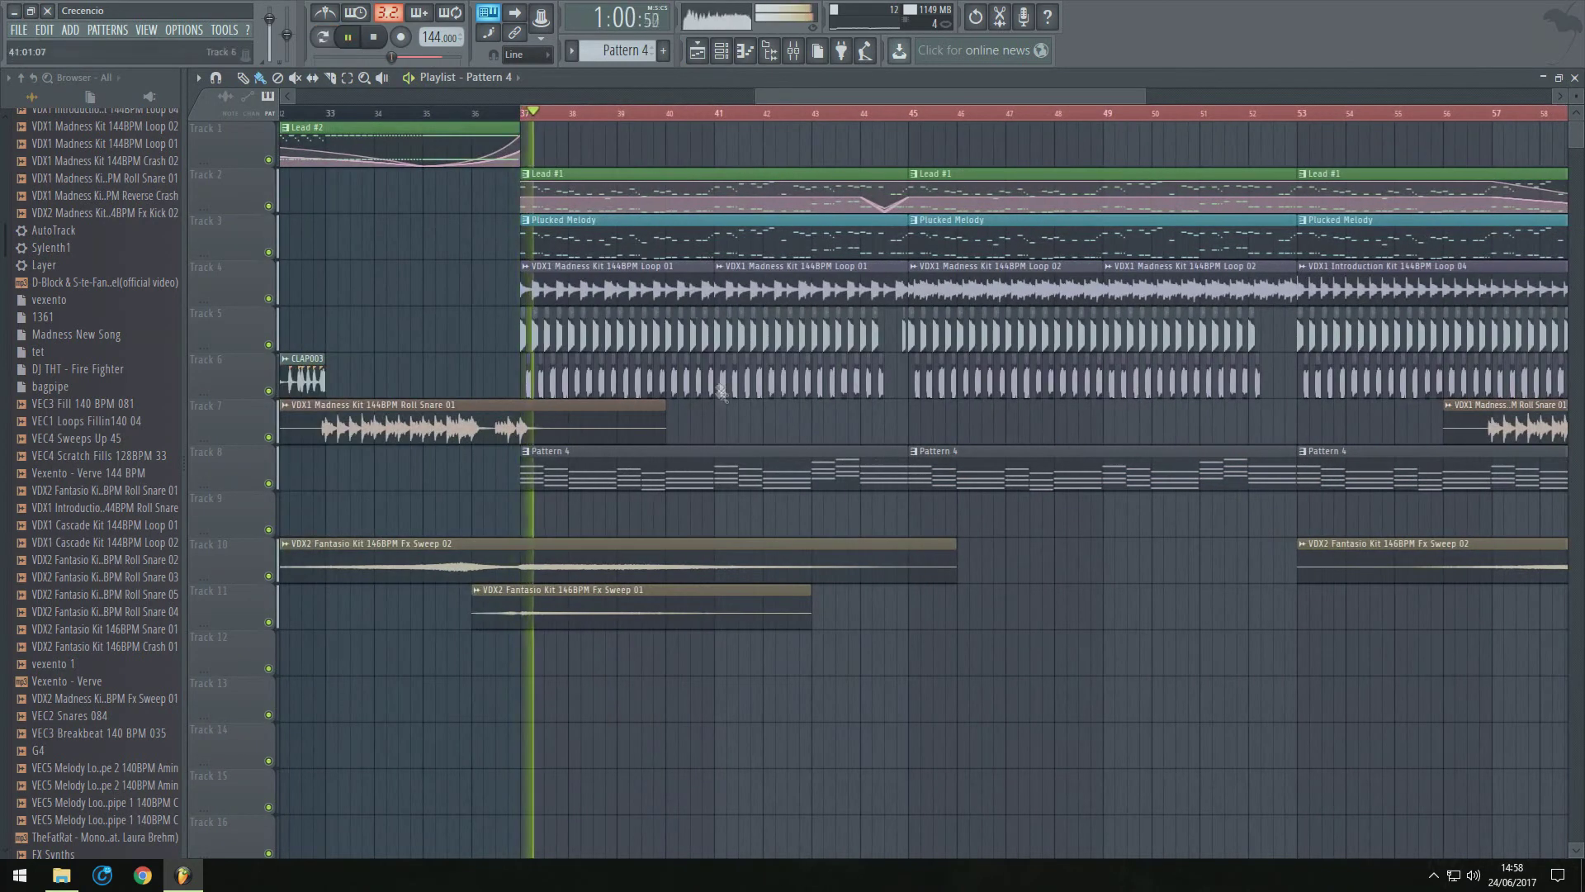
pyautogui.scroll(-1, 714, 467)
# Set the snap to 1/4 step and lengthen all Pattern 4 notes slightly to close the gaps between the chords
pyautogui.doubleClick(714, 468)
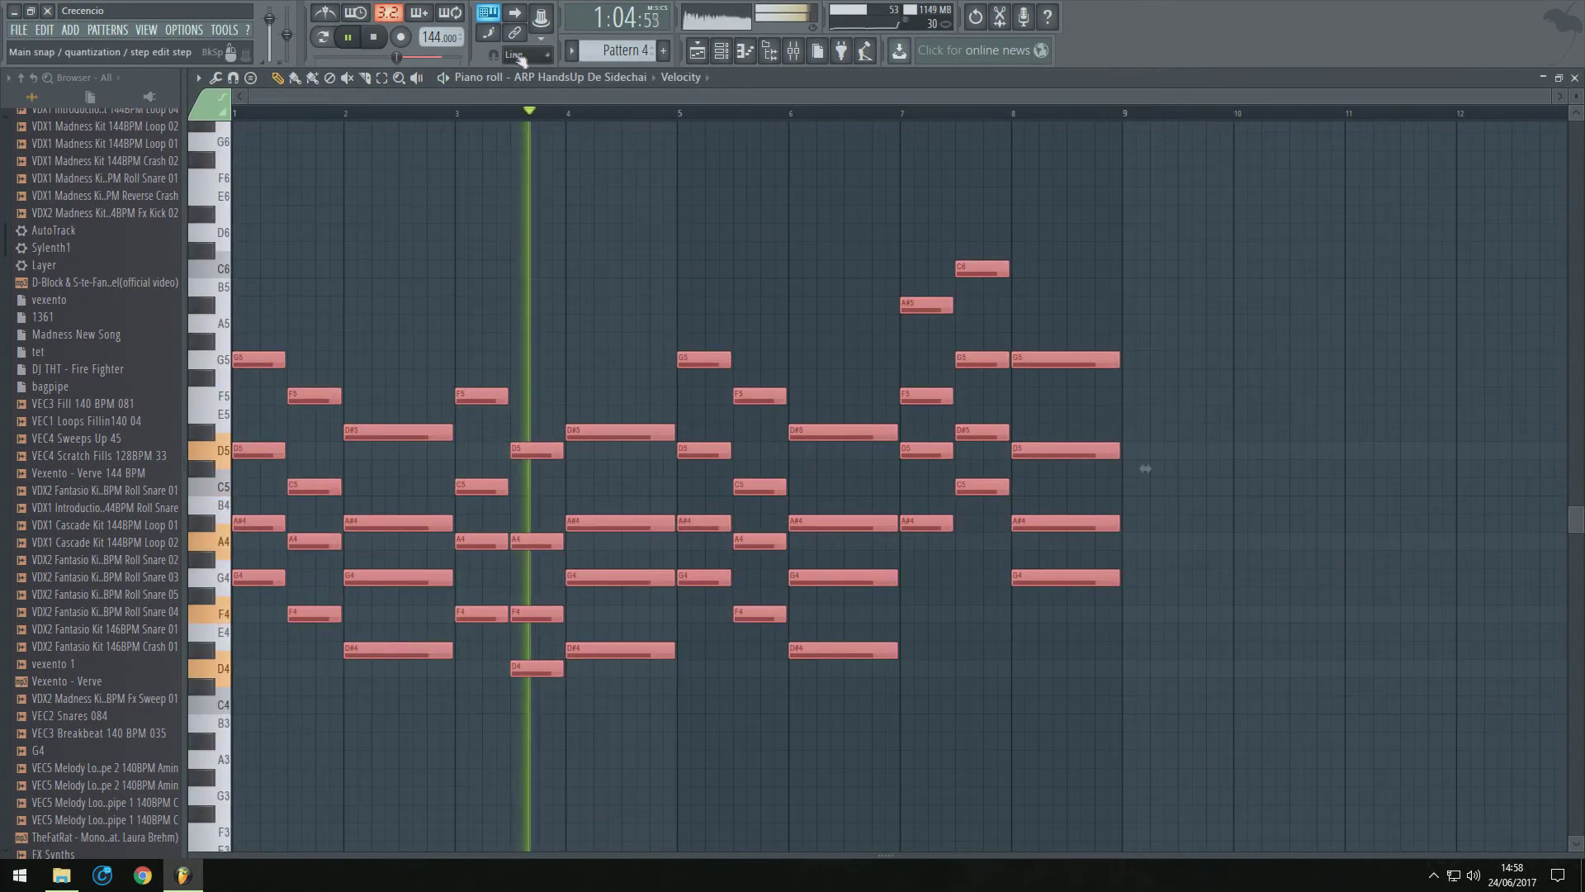
pyautogui.click(521, 55)
pyautogui.click(527, 142)
pyautogui.scroll(6, 531, 389)
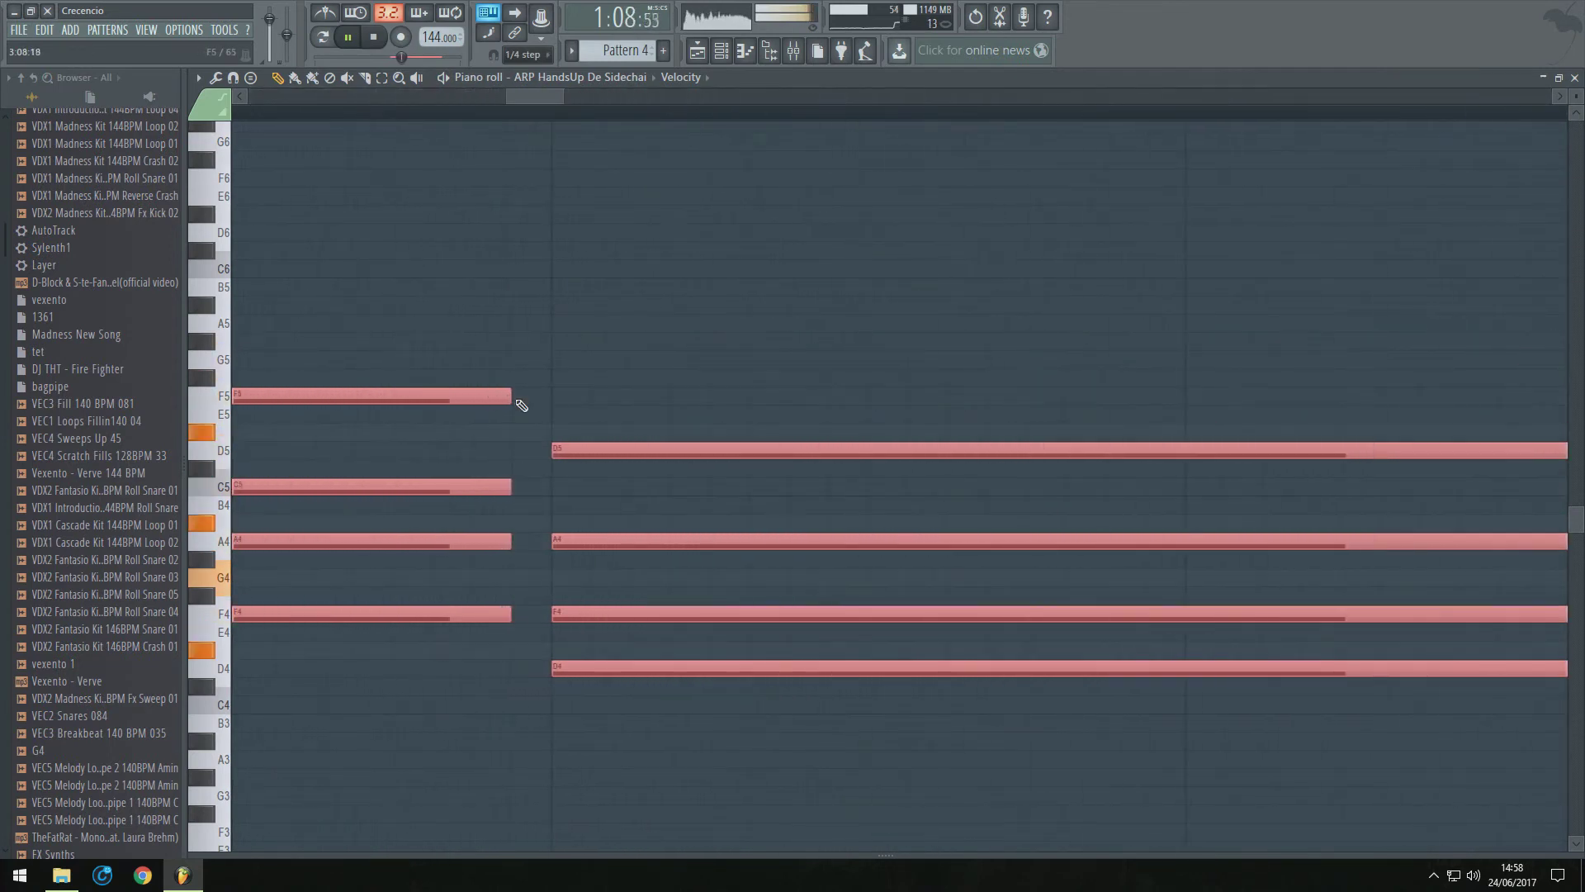
pyautogui.scroll(-8, 541, 404)
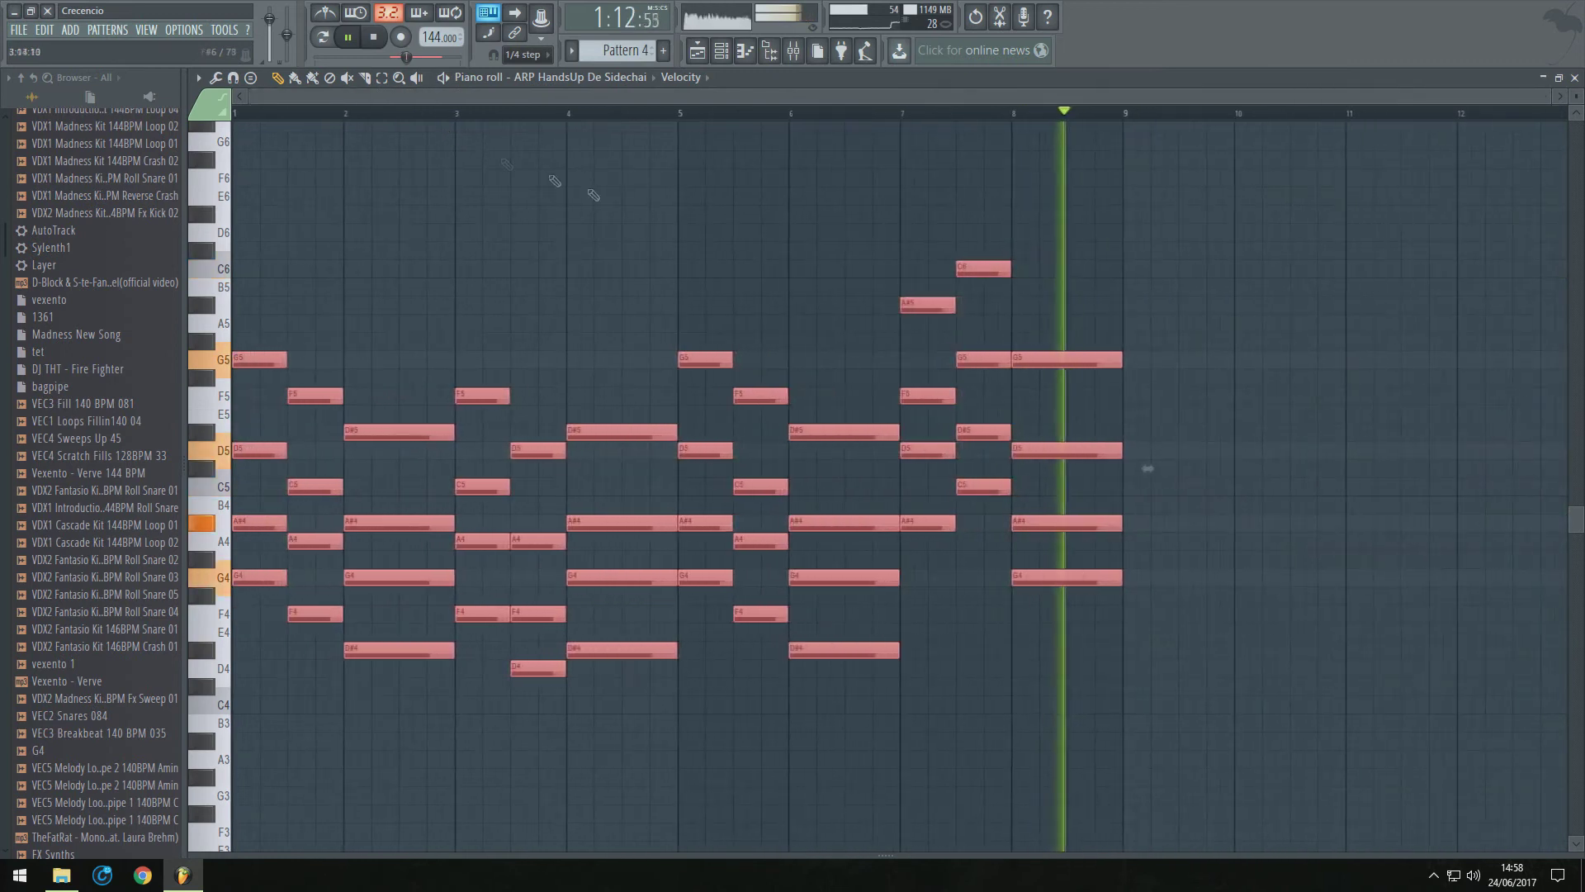
# Duplicate the eight-bar chord sequence twice, placing the copies back to back from bar 9 and from about bar 17
pyautogui.moveTo(1247, 189); pyautogui.dragTo(233, 729)
pyautogui.moveTo(253, 578); pyautogui.dragTo(1142, 574)
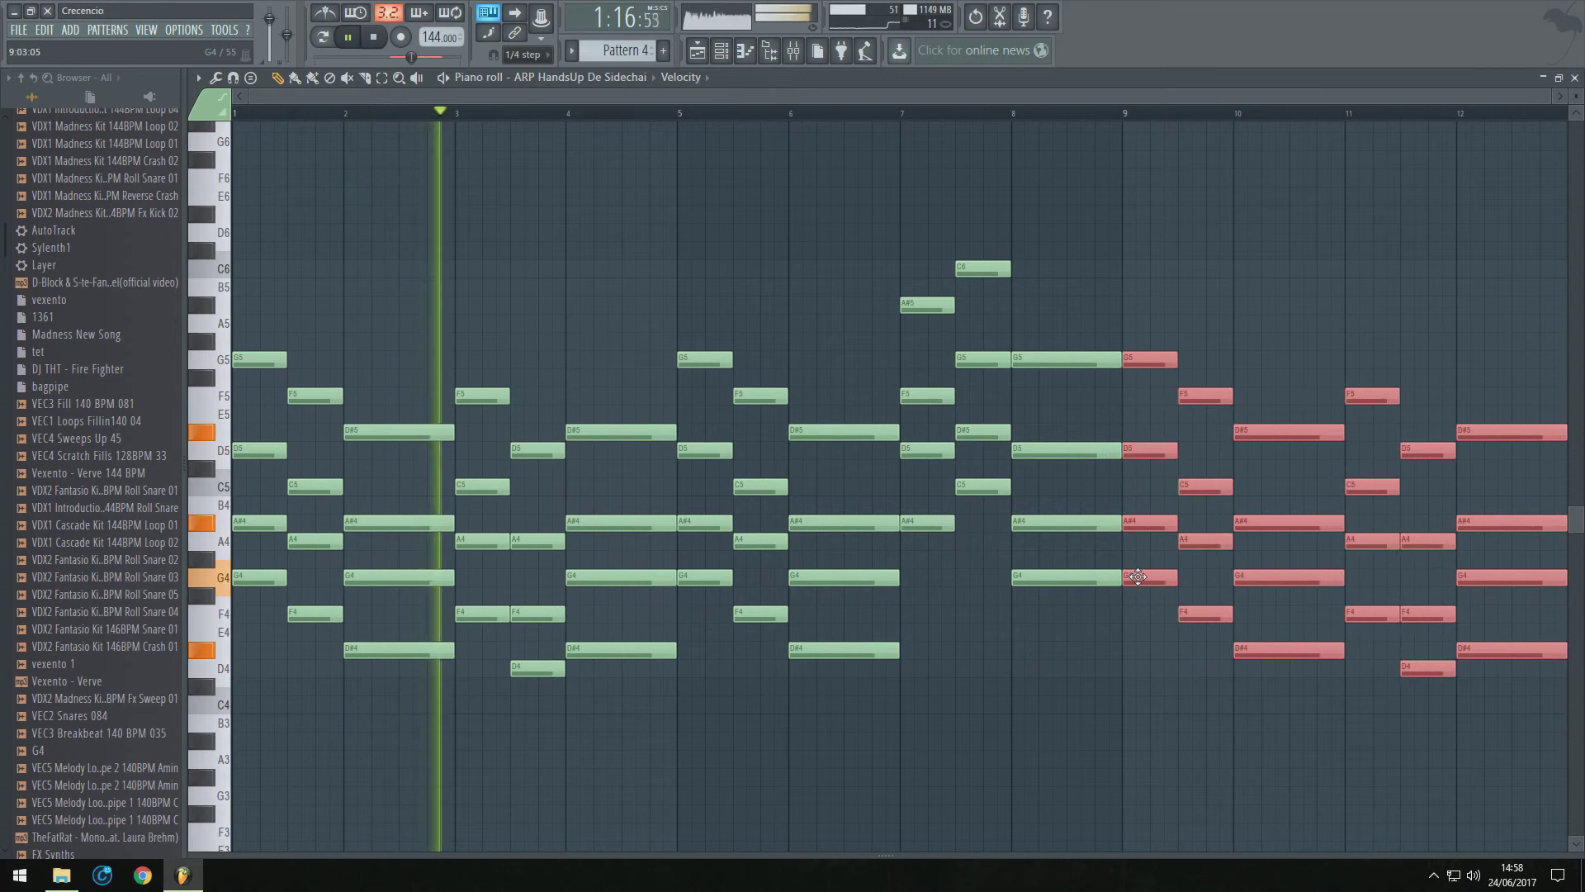
pyautogui.scroll(3, 1134, 576)
pyautogui.scroll(-3, 1061, 573)
pyautogui.scroll(-2, 1057, 574)
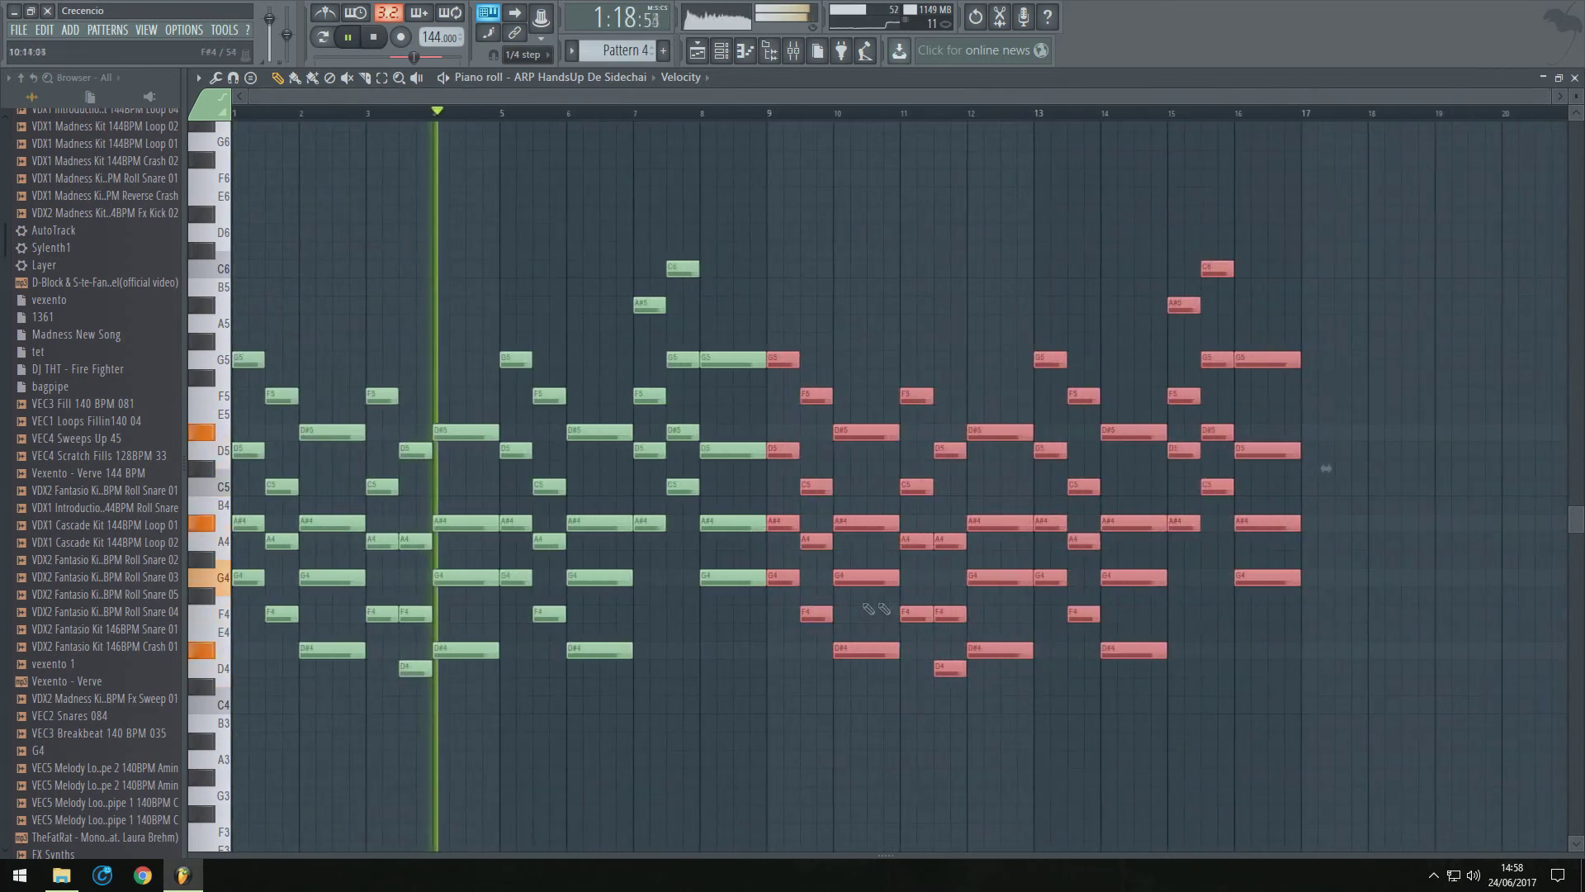
pyautogui.moveTo(782, 576); pyautogui.dragTo(1238, 578)
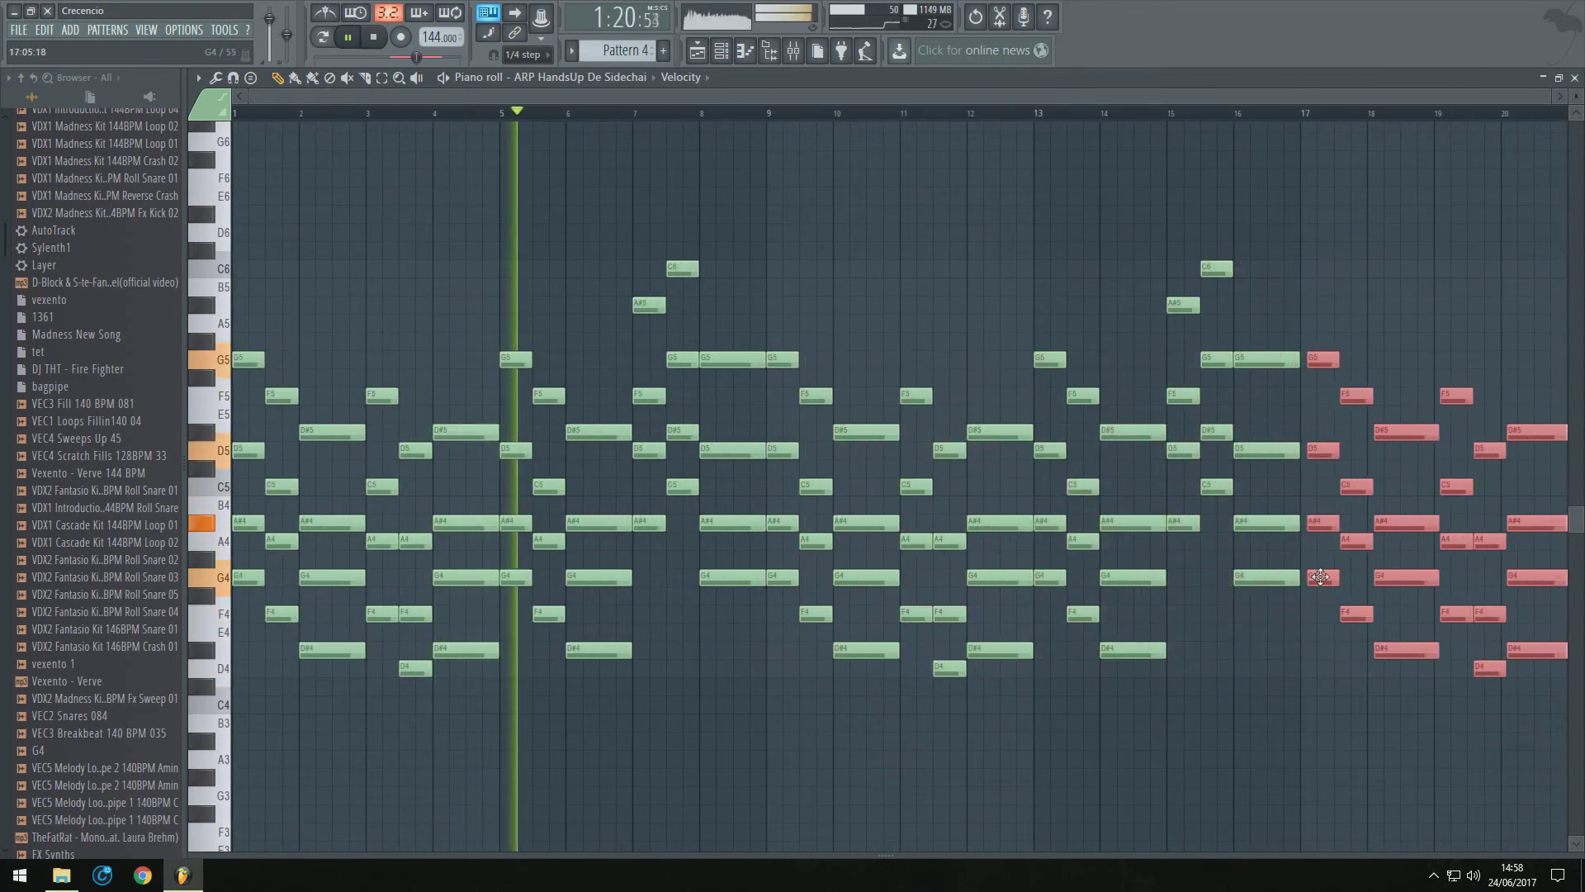
pyautogui.scroll(5, 1312, 577)
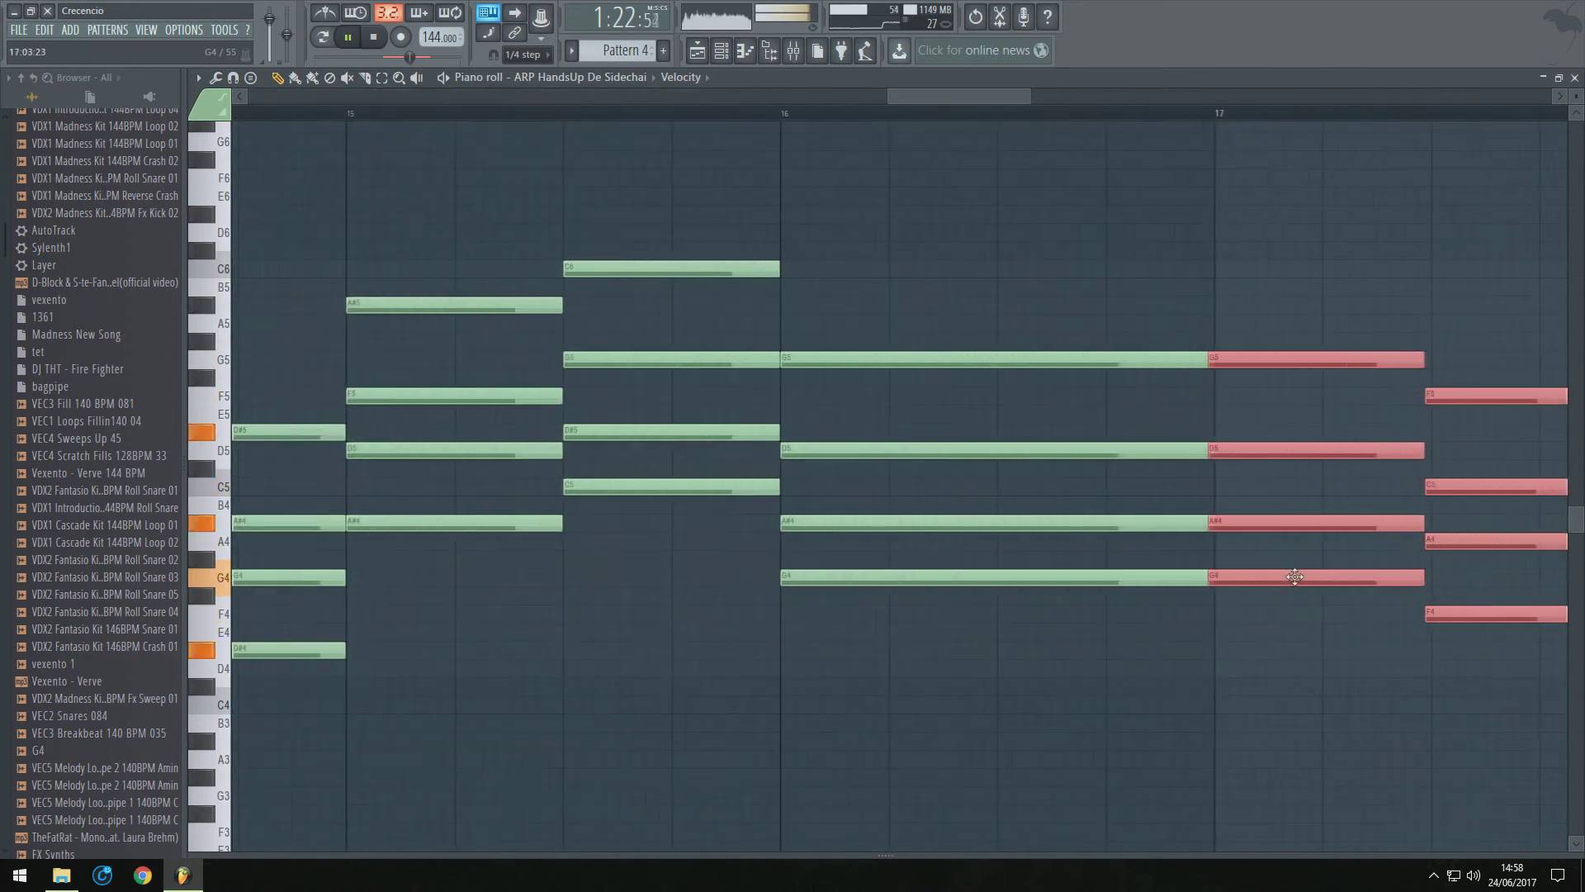
# Shorten all four notes of the Pattern 4 chord in bar 8 to half a bar, matching the gap in the kick and bass
pyautogui.click(707, 44)
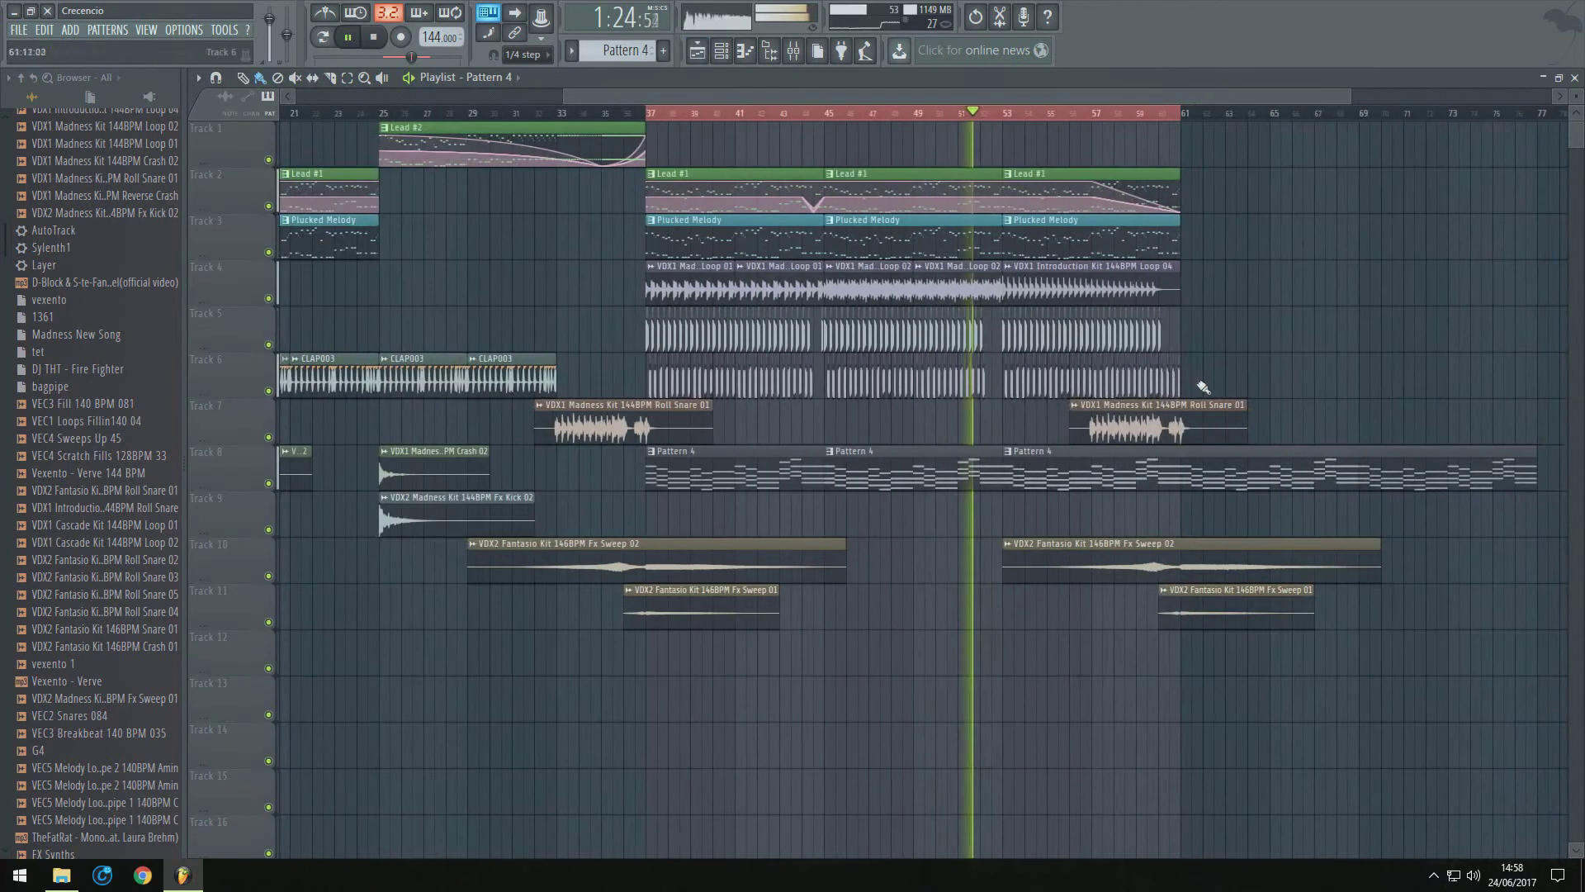
pyautogui.scroll(8, 635, 391)
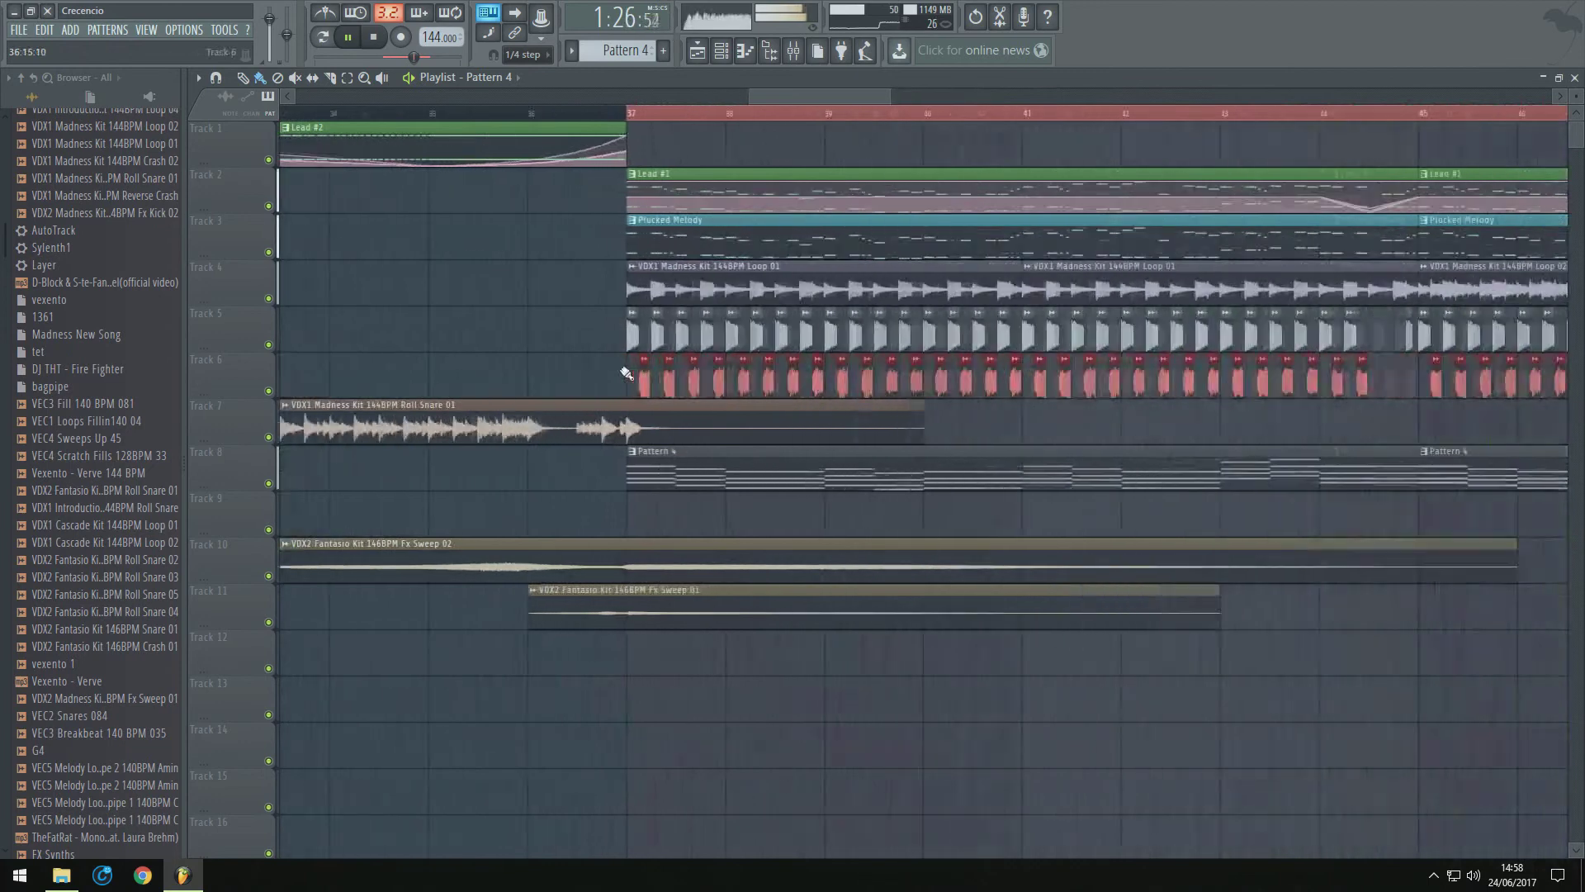
pyautogui.scroll(4, 612, 376)
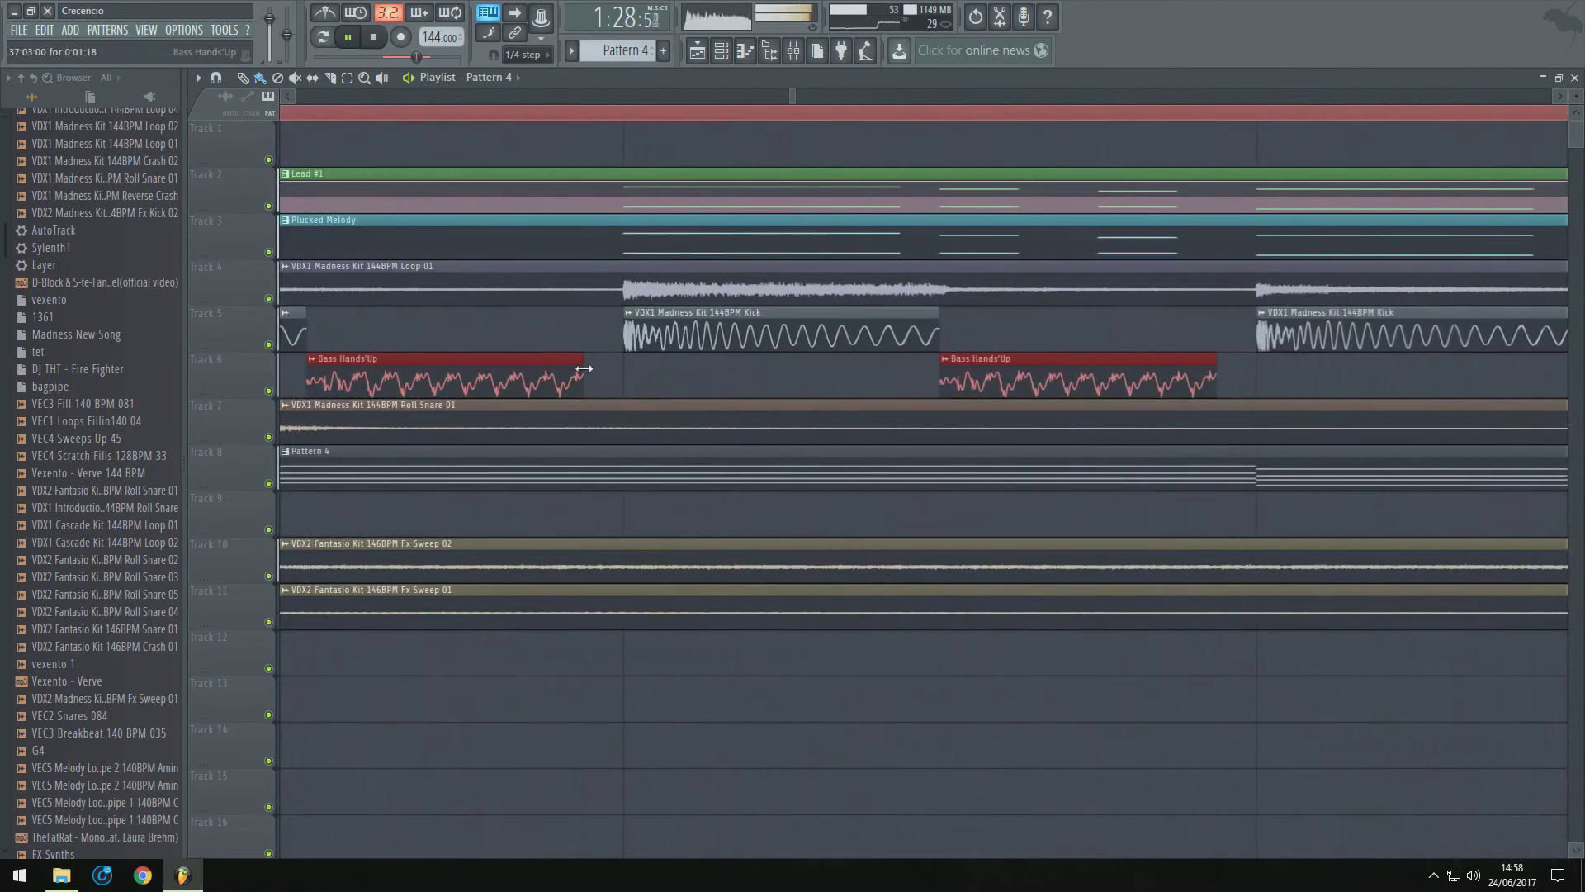
pyautogui.scroll(-6, 609, 376)
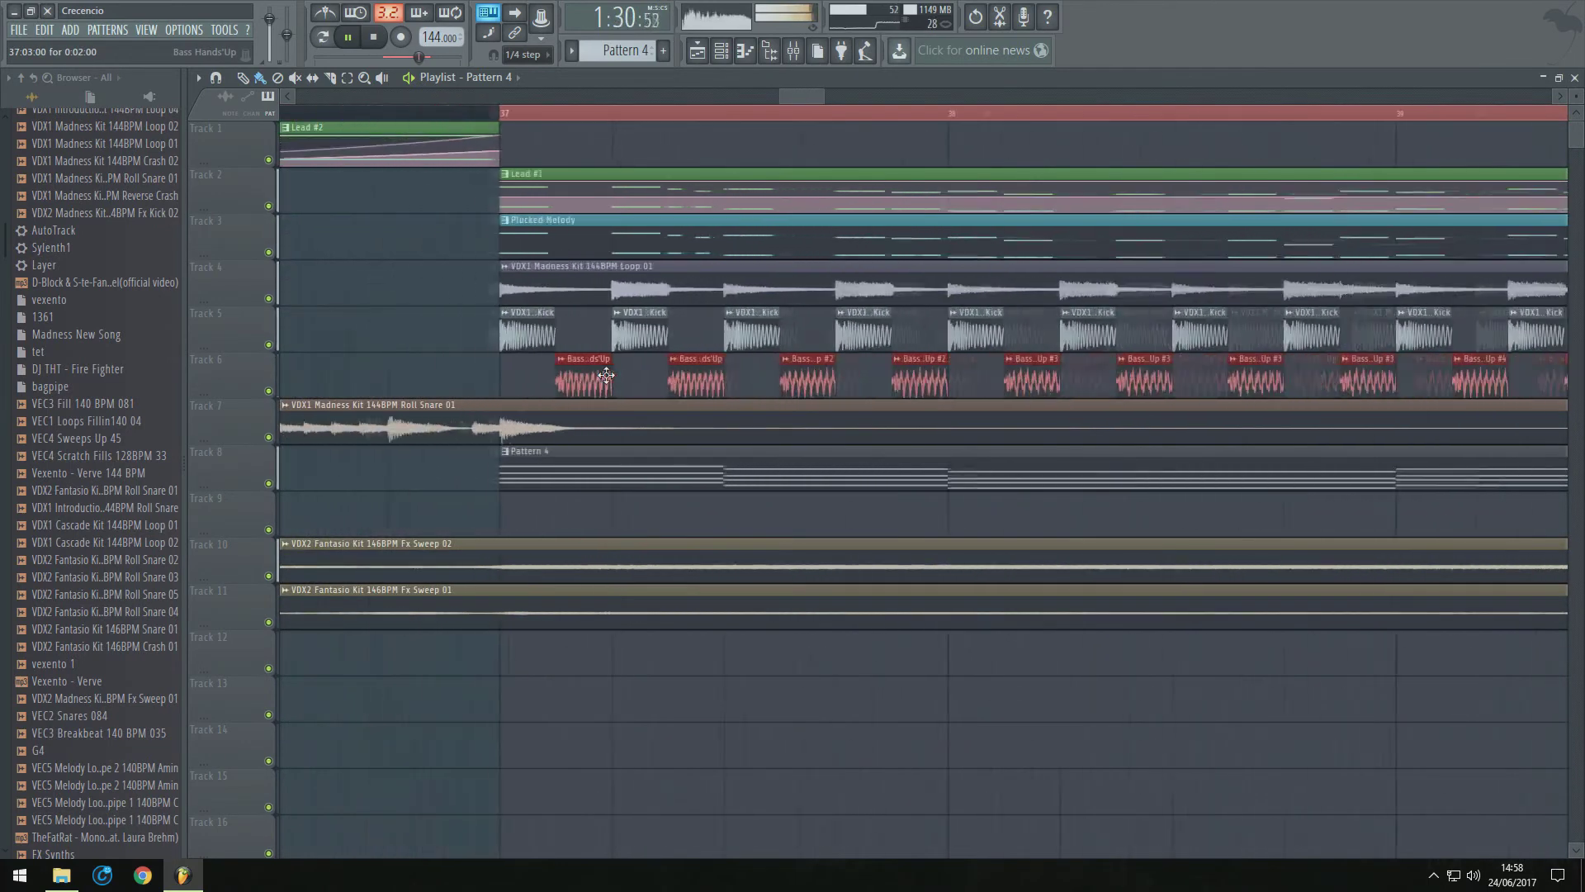
pyautogui.doubleClick(660, 459)
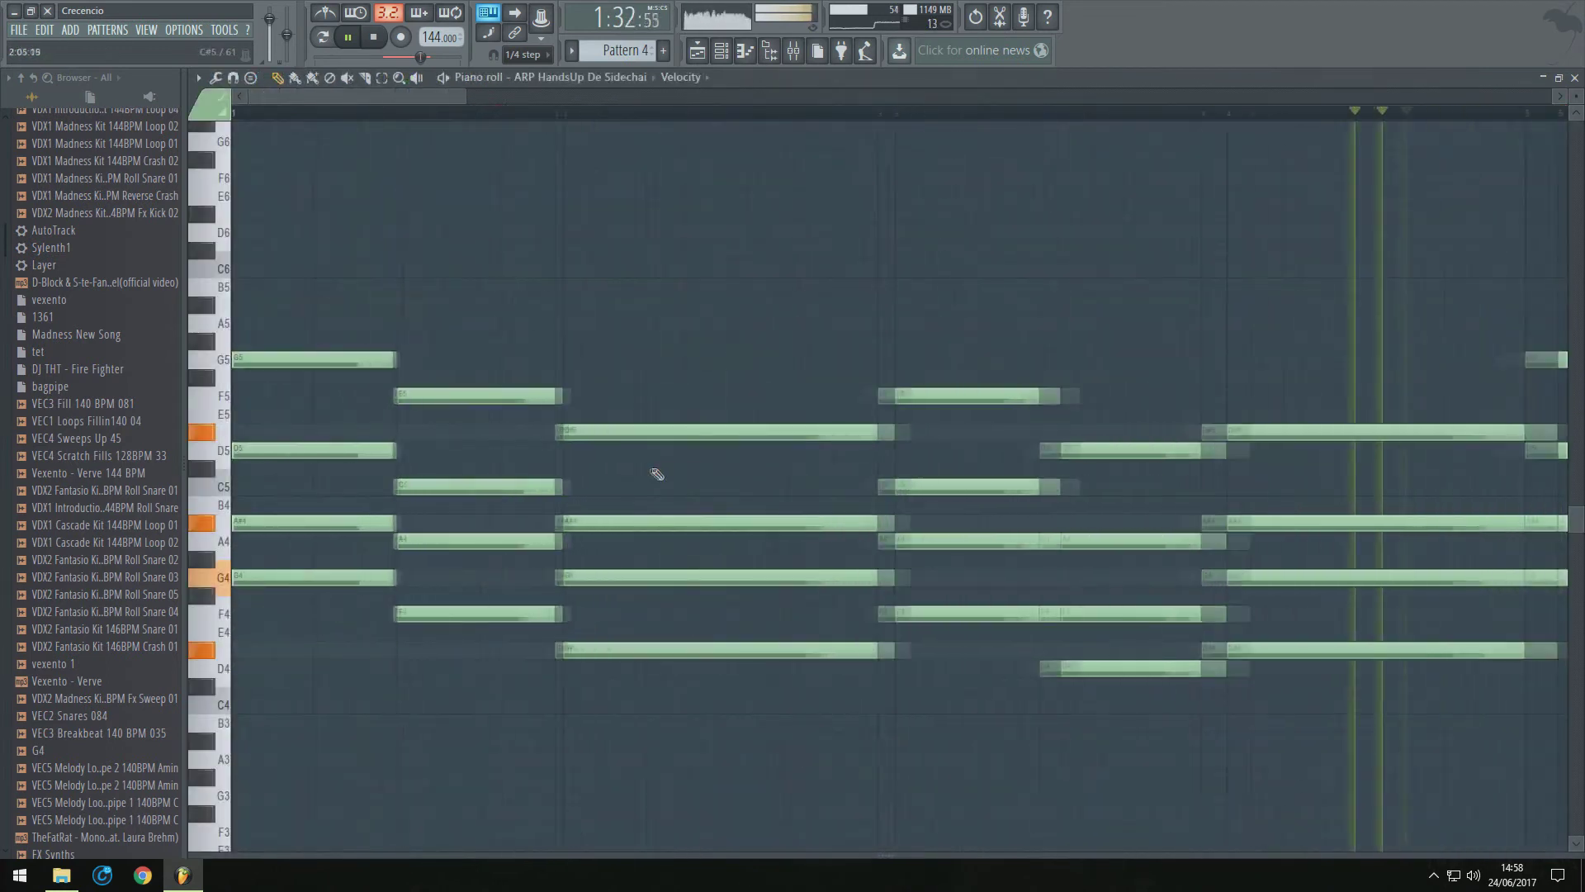
pyautogui.scroll(-3, 512, 335)
pyautogui.scroll(3, 930, 485)
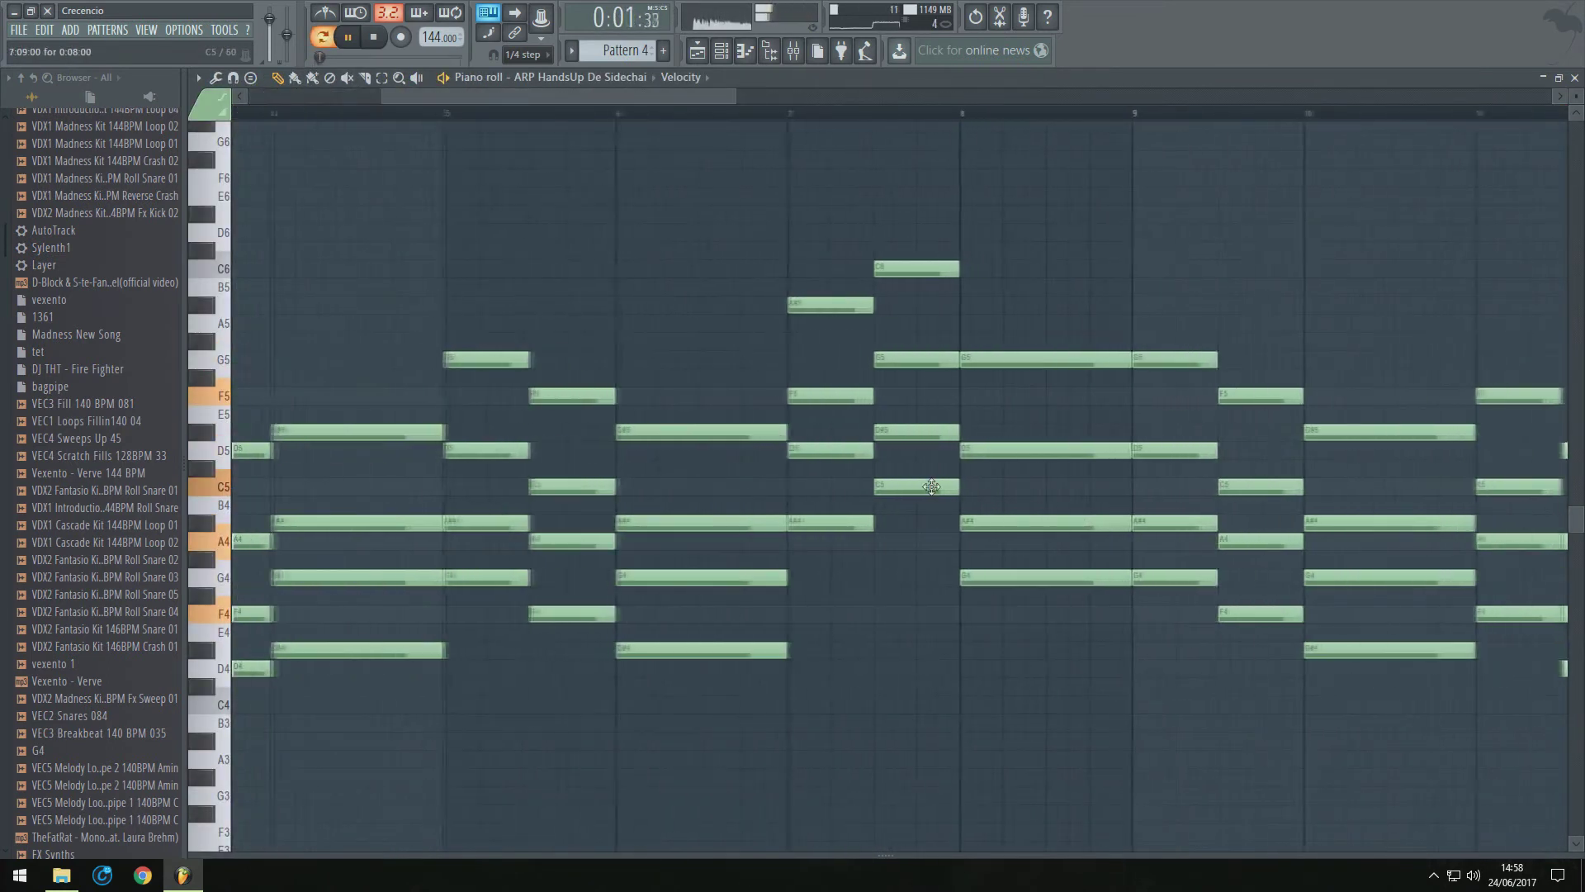
pyautogui.scroll(-5, 660, 460)
pyautogui.scroll(2, 755, 455)
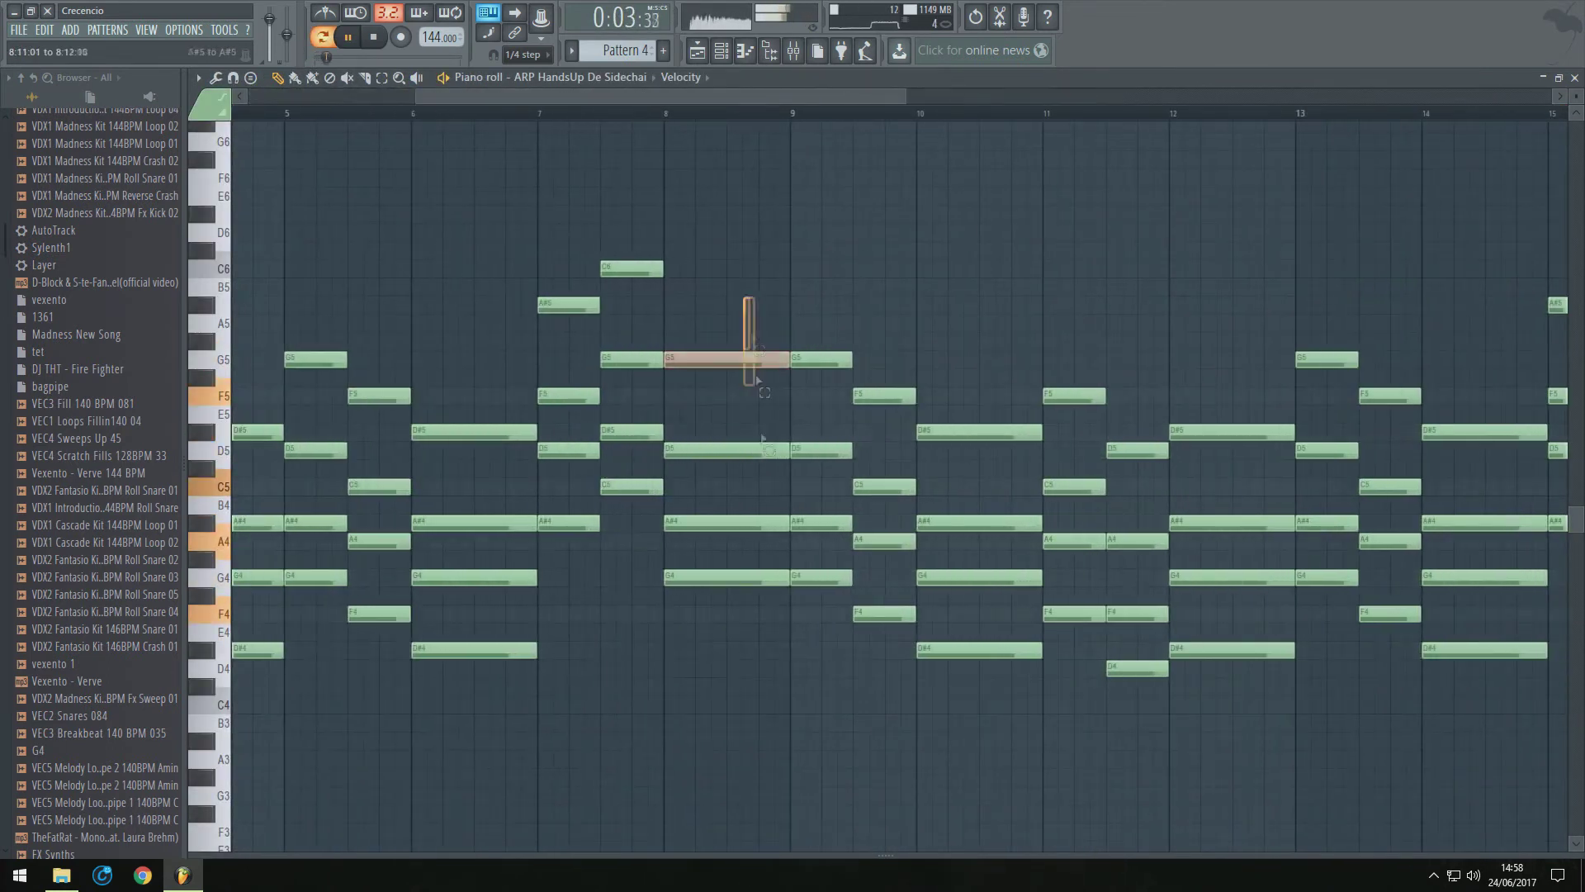
pyautogui.moveTo(757, 381); pyautogui.dragTo(763, 583)
pyautogui.scroll(2, 784, 583)
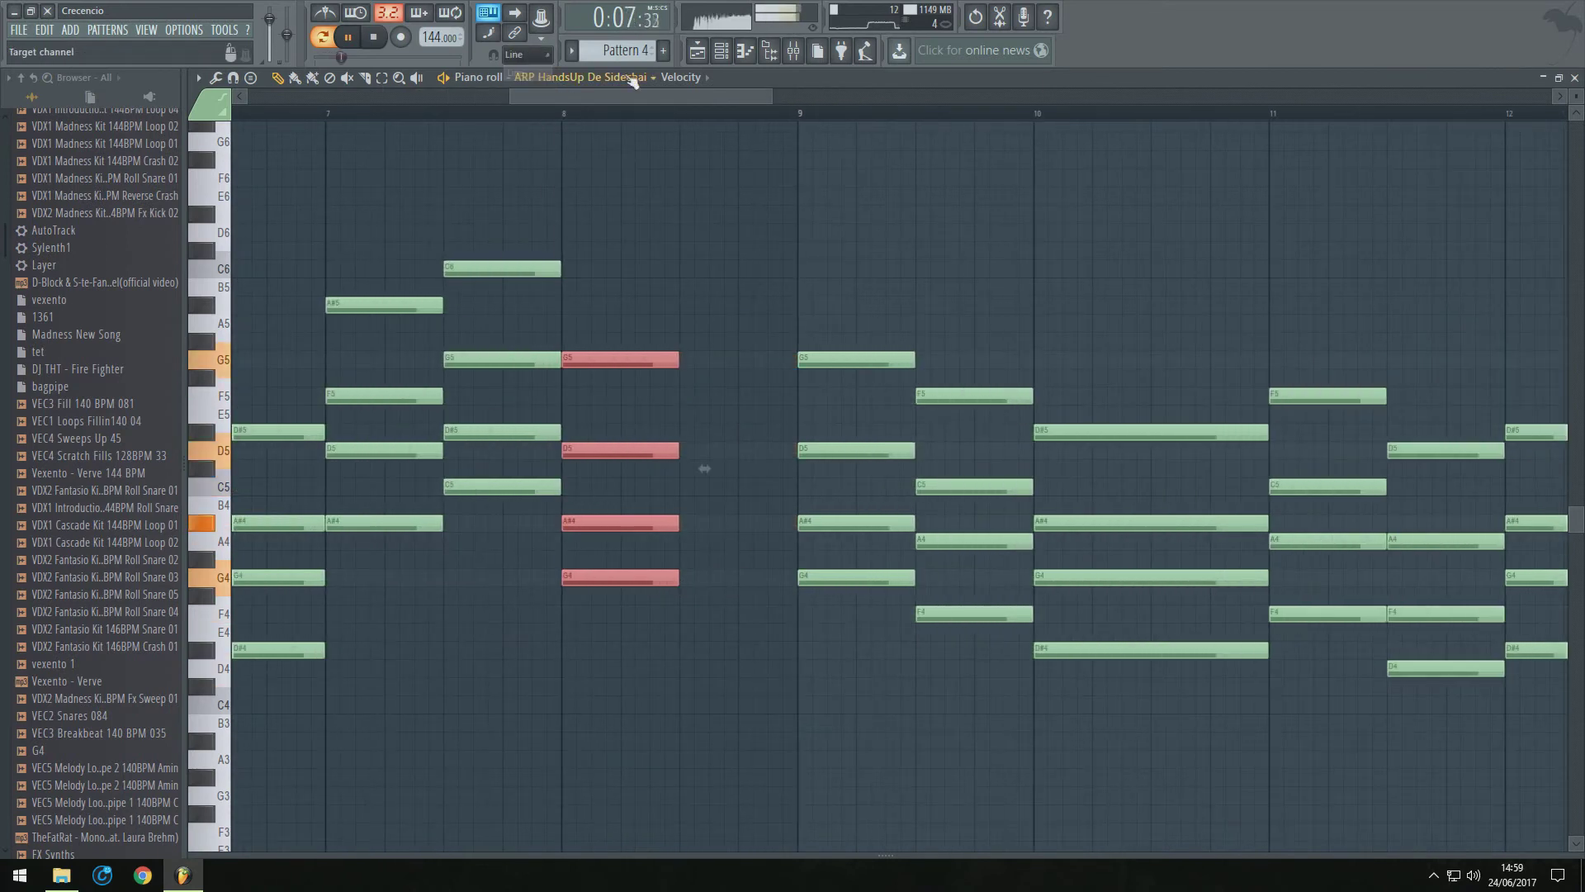
# Replace the three Pattern 4 clips on Track 8 with a single clip running from bar 37 to bar 61
pyautogui.press('F5')
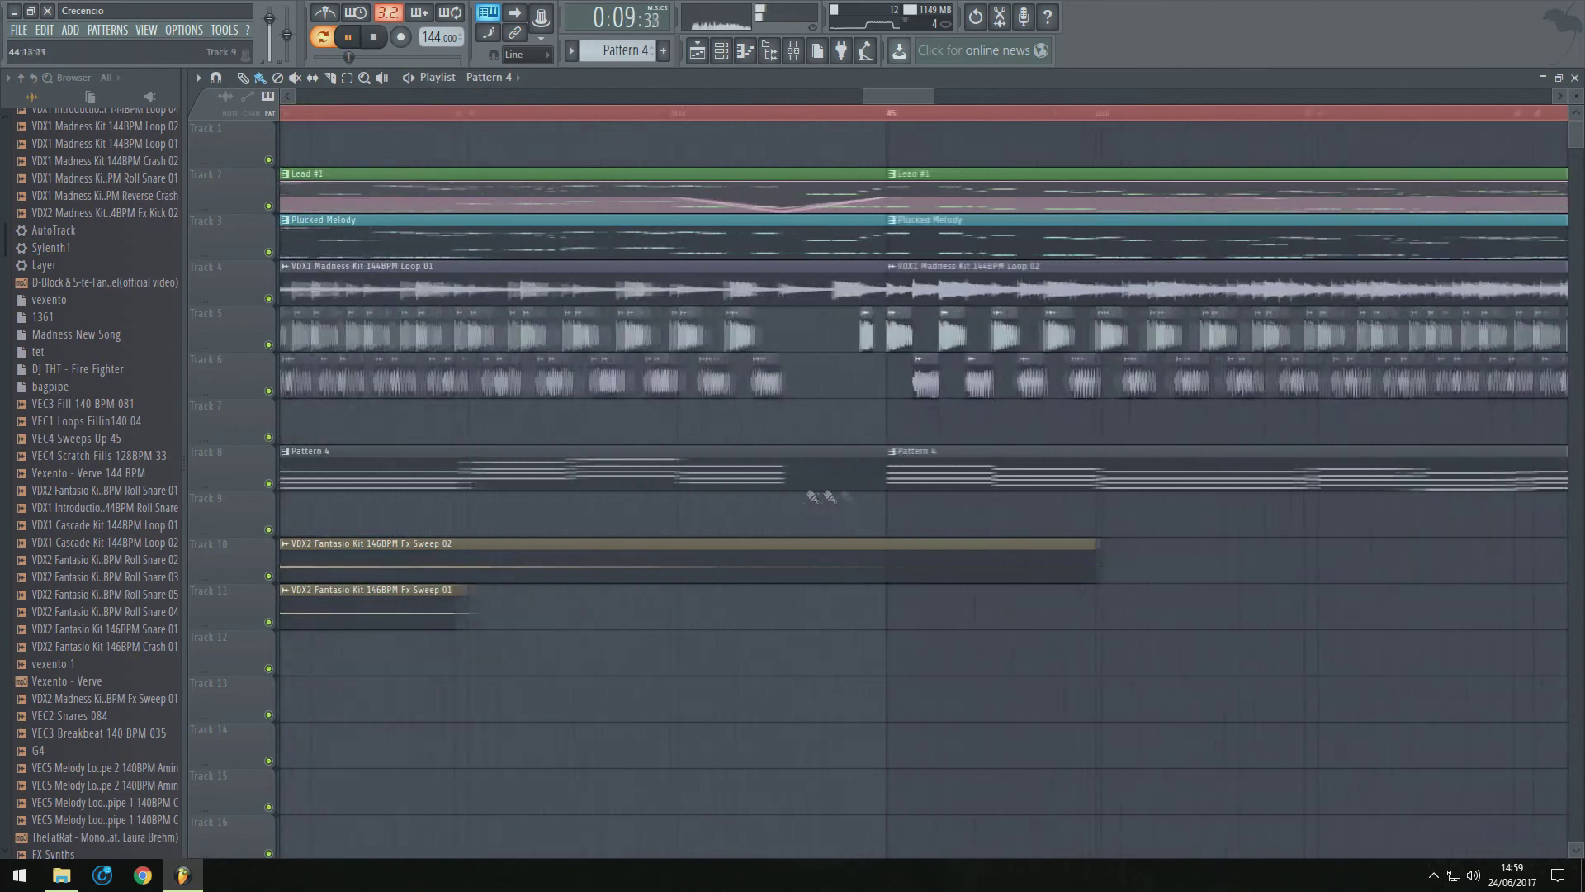
pyautogui.scroll(-4, 529, 509)
pyautogui.scroll(2, 1131, 502)
pyautogui.scroll(-4, 1196, 502)
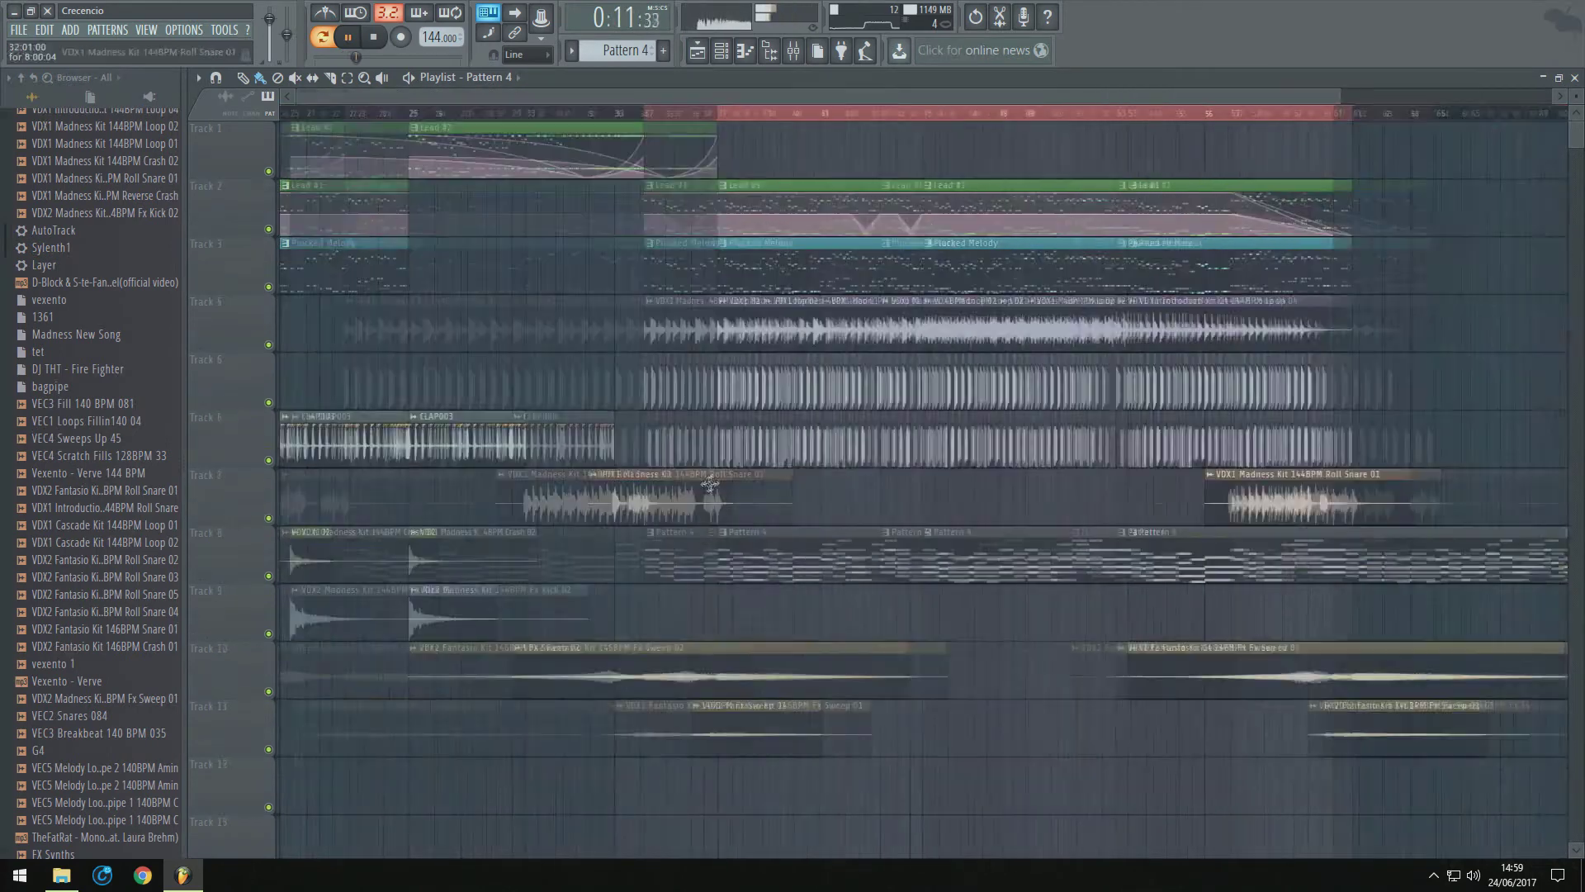
pyautogui.scroll(-3, 710, 484)
pyautogui.scroll(4, 1111, 574)
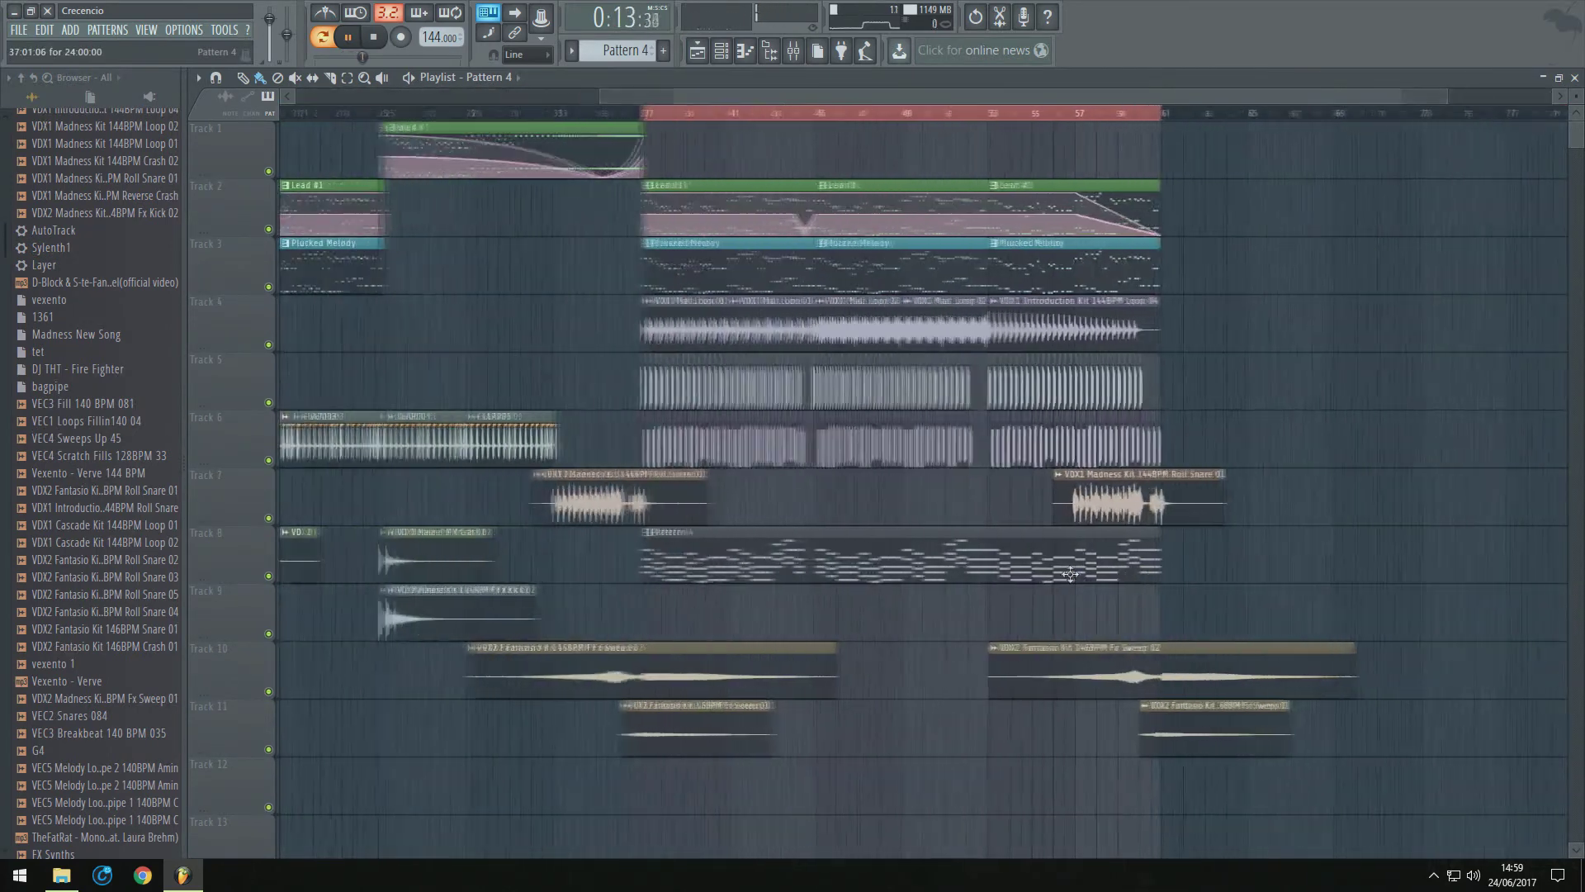
pyautogui.moveTo(1576, 97); pyautogui.dragTo(1576, 105)
pyautogui.scroll(1, 1487, 200)
pyautogui.scroll(3, 1487, 200)
pyautogui.scroll(-3, 573, 527)
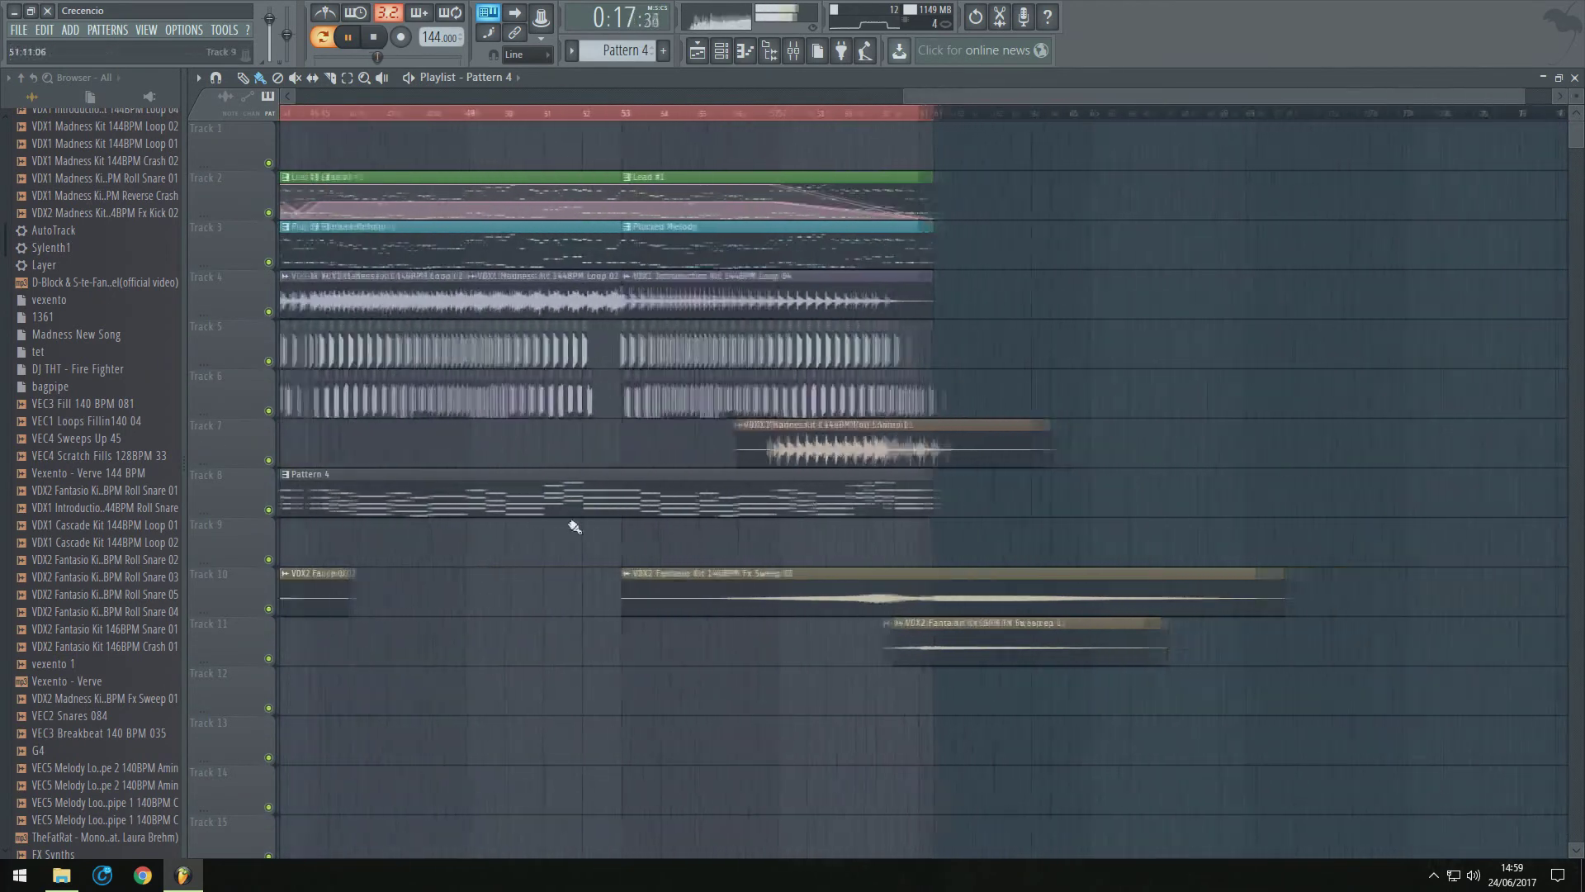
# Shorten the Pattern 4 chord in bar 16 to about a quarter bar and check it against the kick and bass in the arrangement
pyautogui.scroll(3, 625, 523)
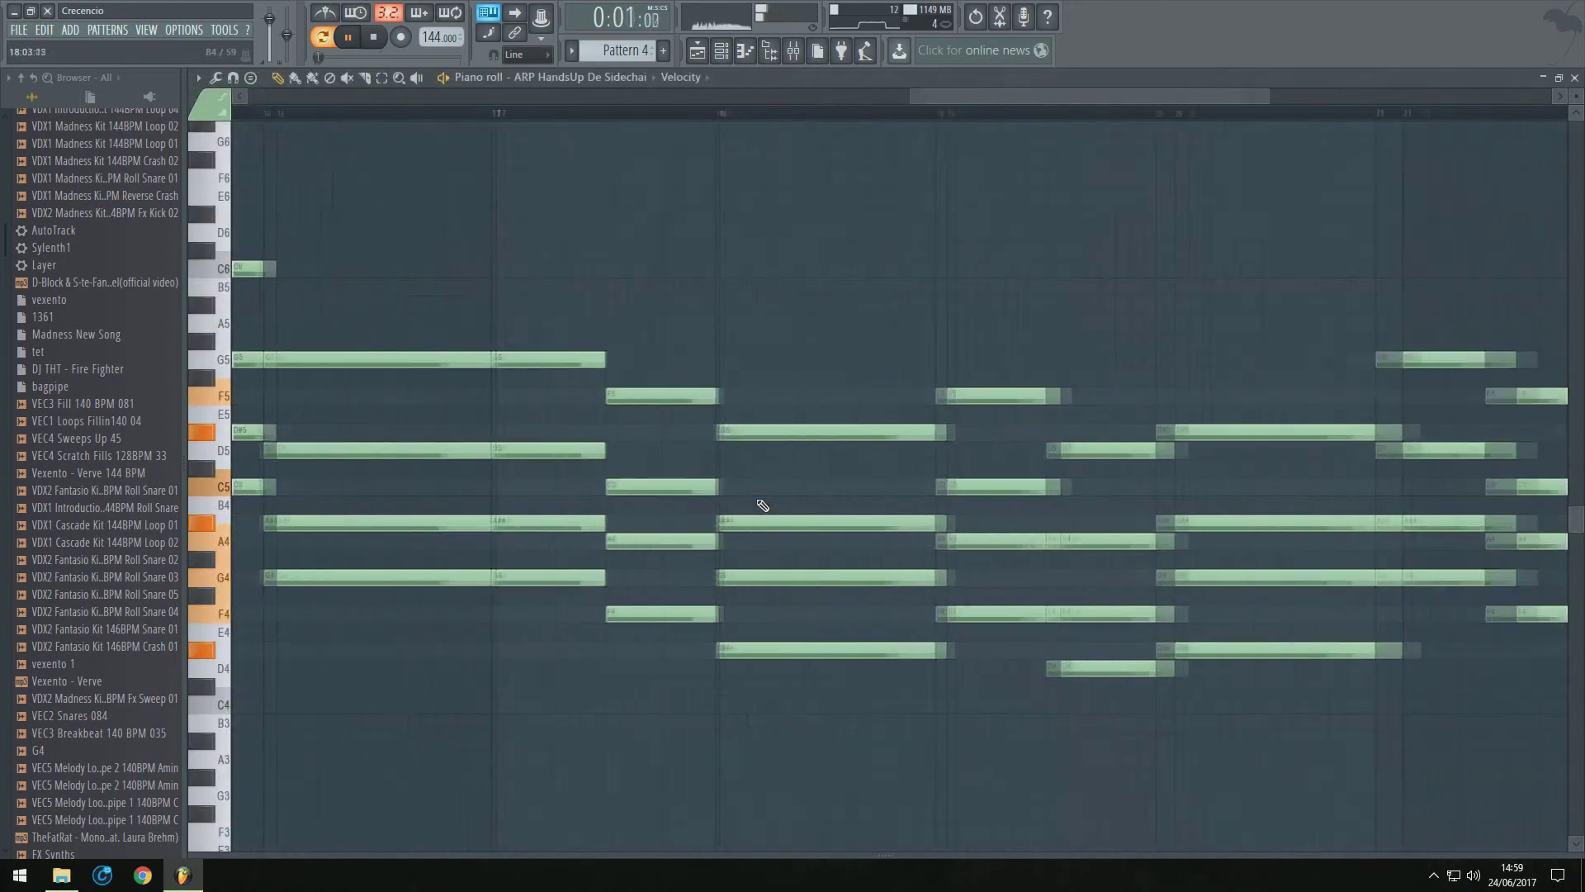
pyautogui.scroll(3, 1156, 423)
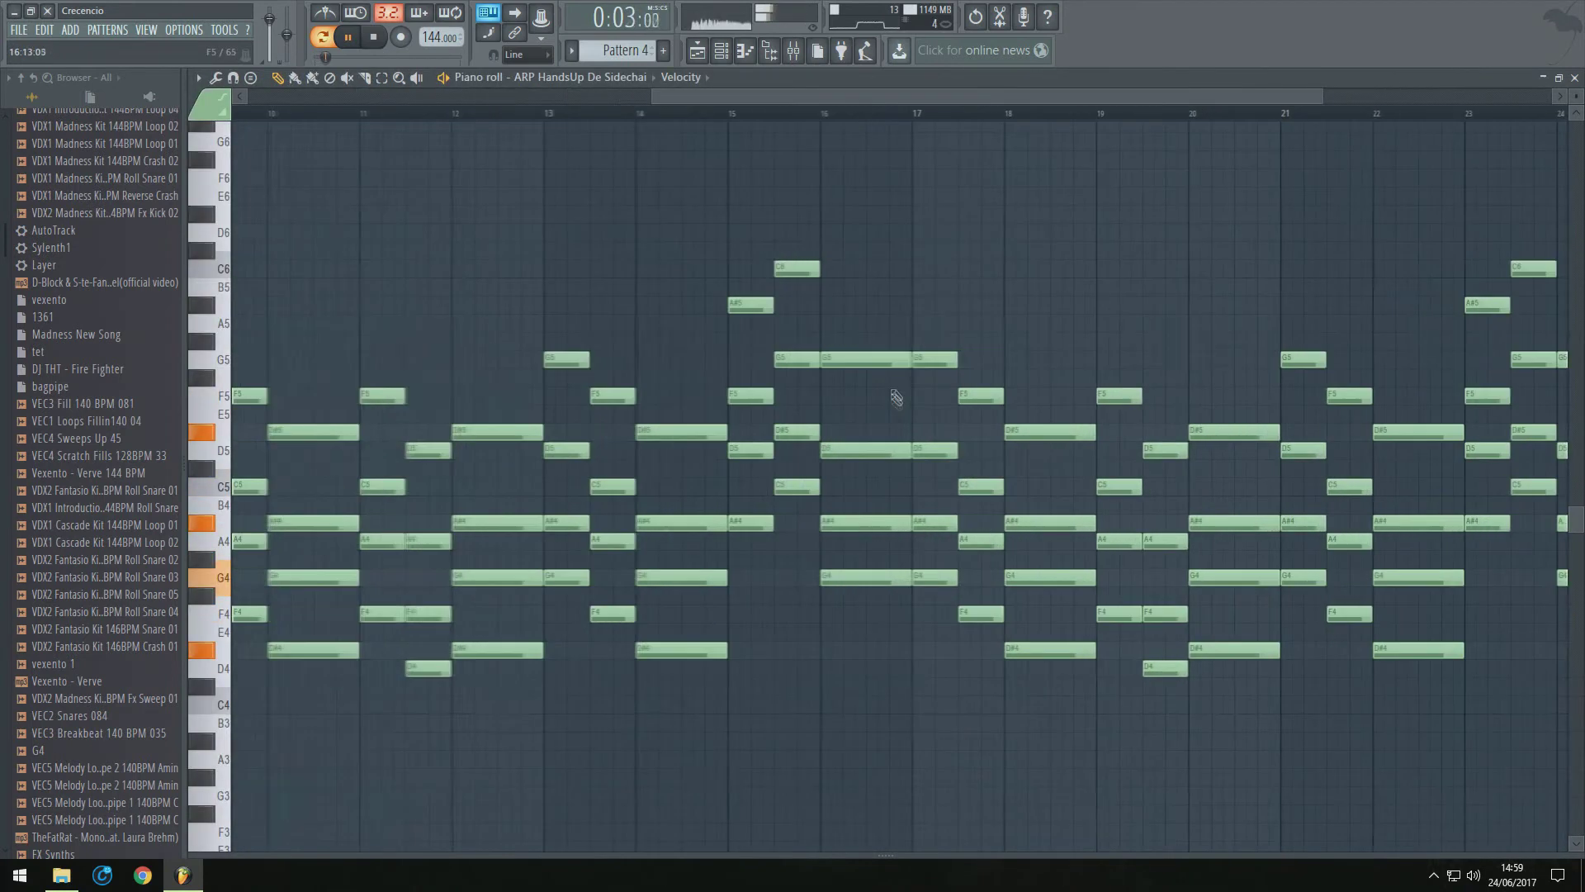
pyautogui.moveTo(897, 315); pyautogui.dragTo(898, 502)
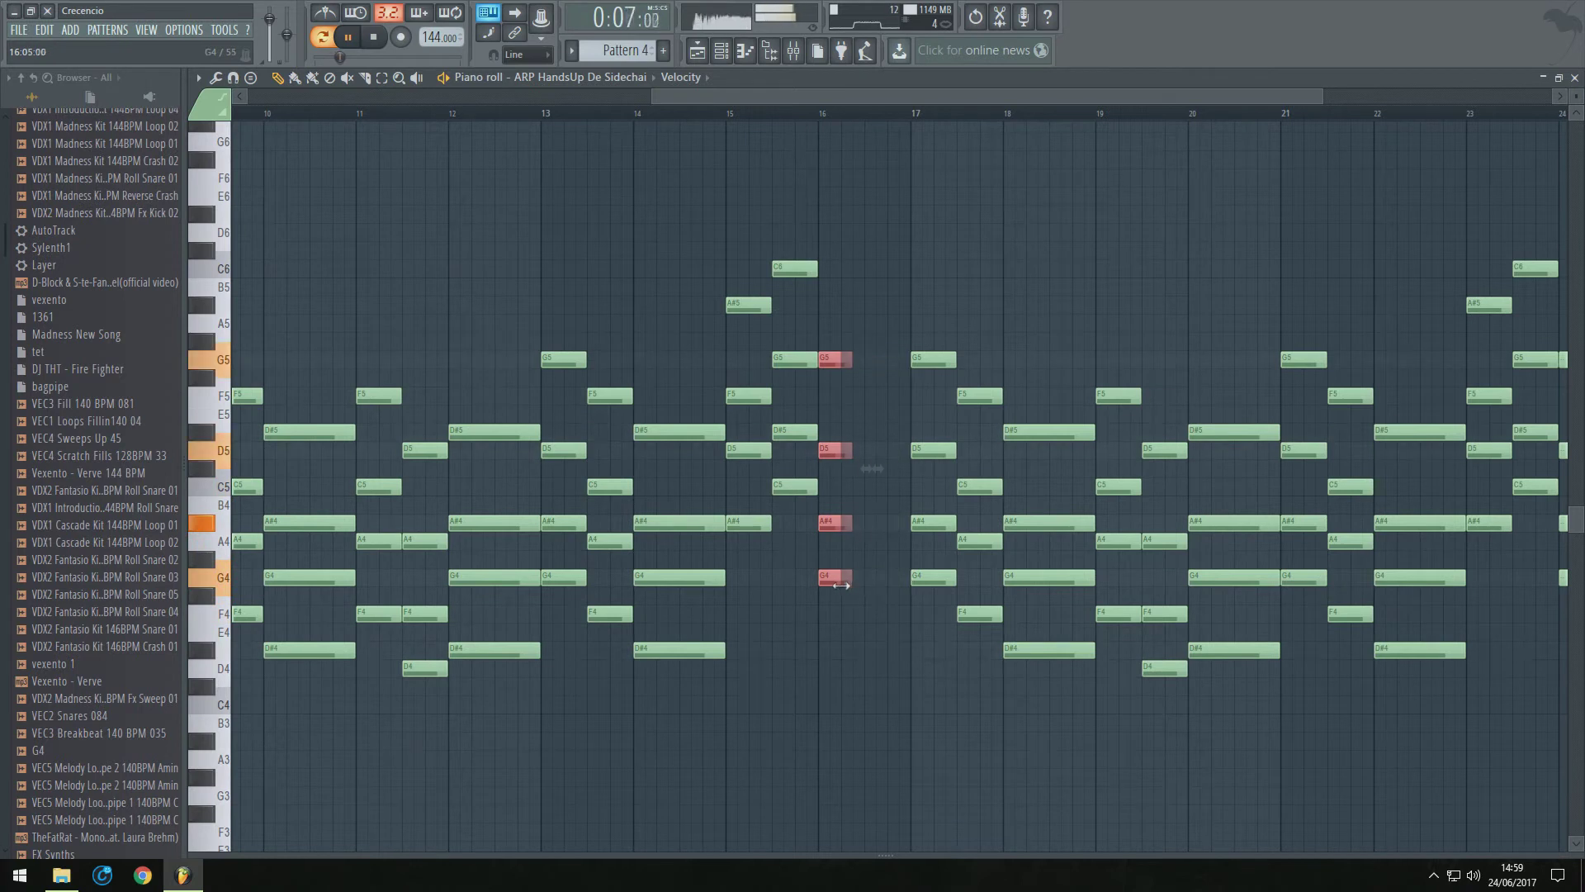
pyautogui.click(702, 51)
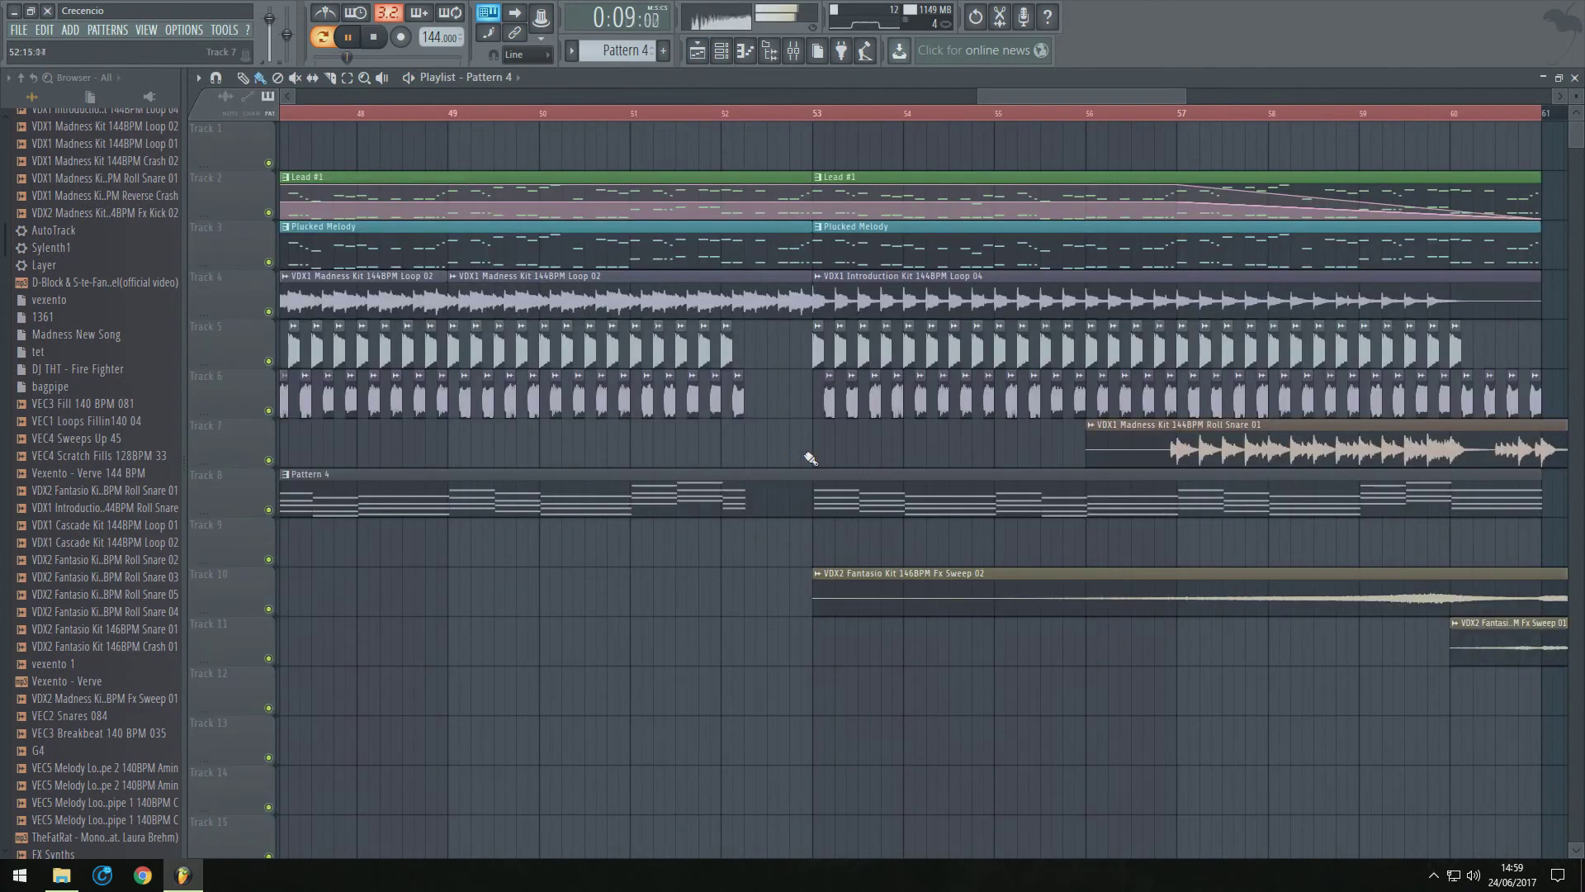
pyautogui.scroll(-3, 1405, 545)
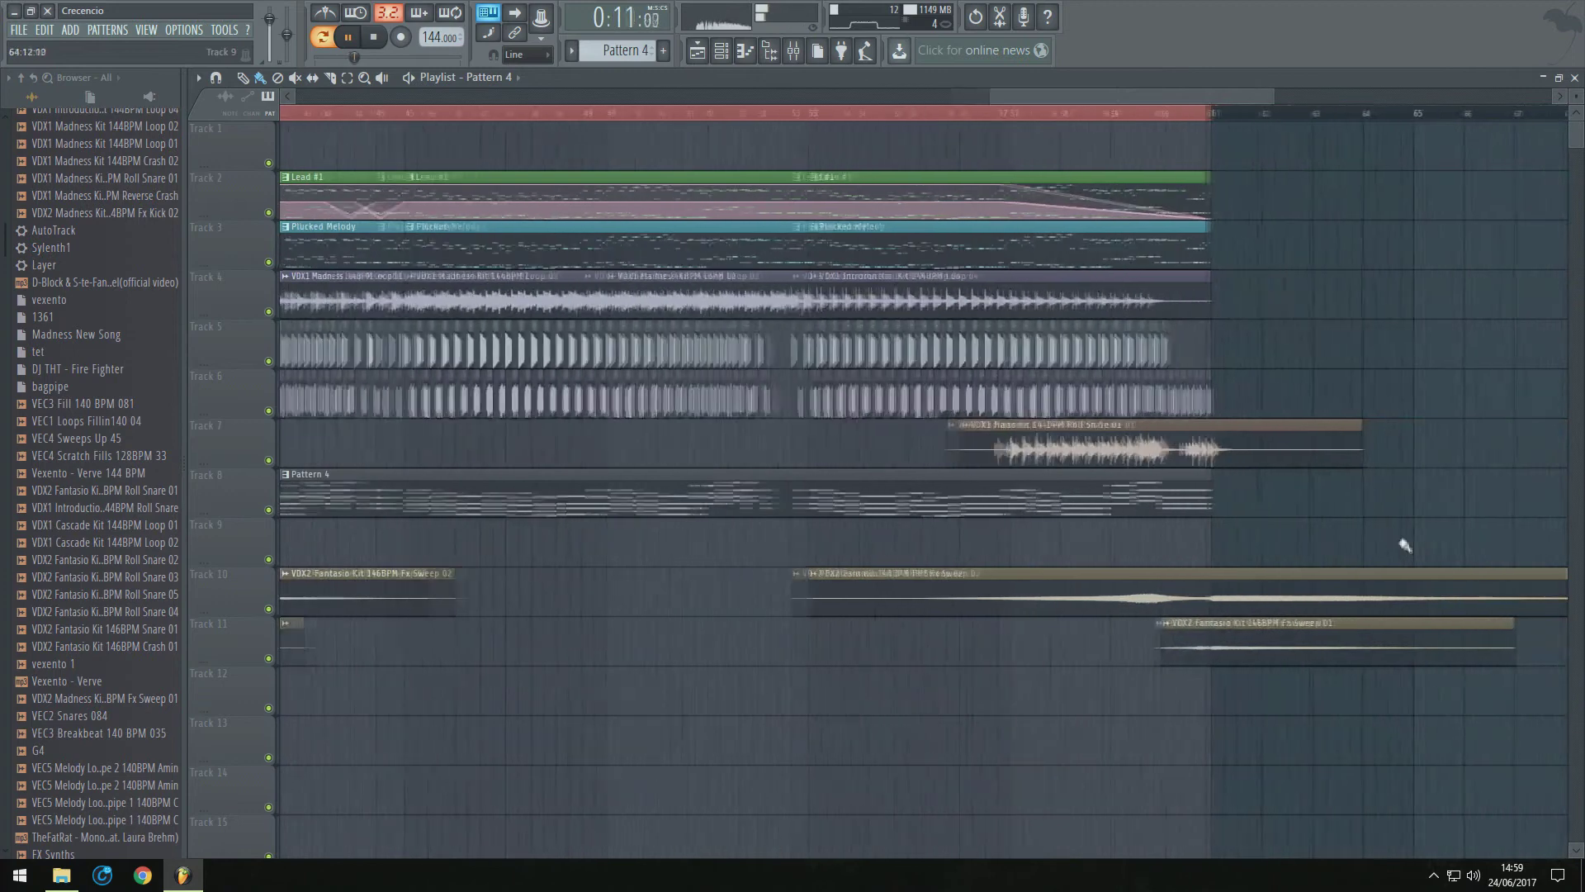
pyautogui.scroll(5, 1133, 399)
pyautogui.scroll(-10, 1111, 408)
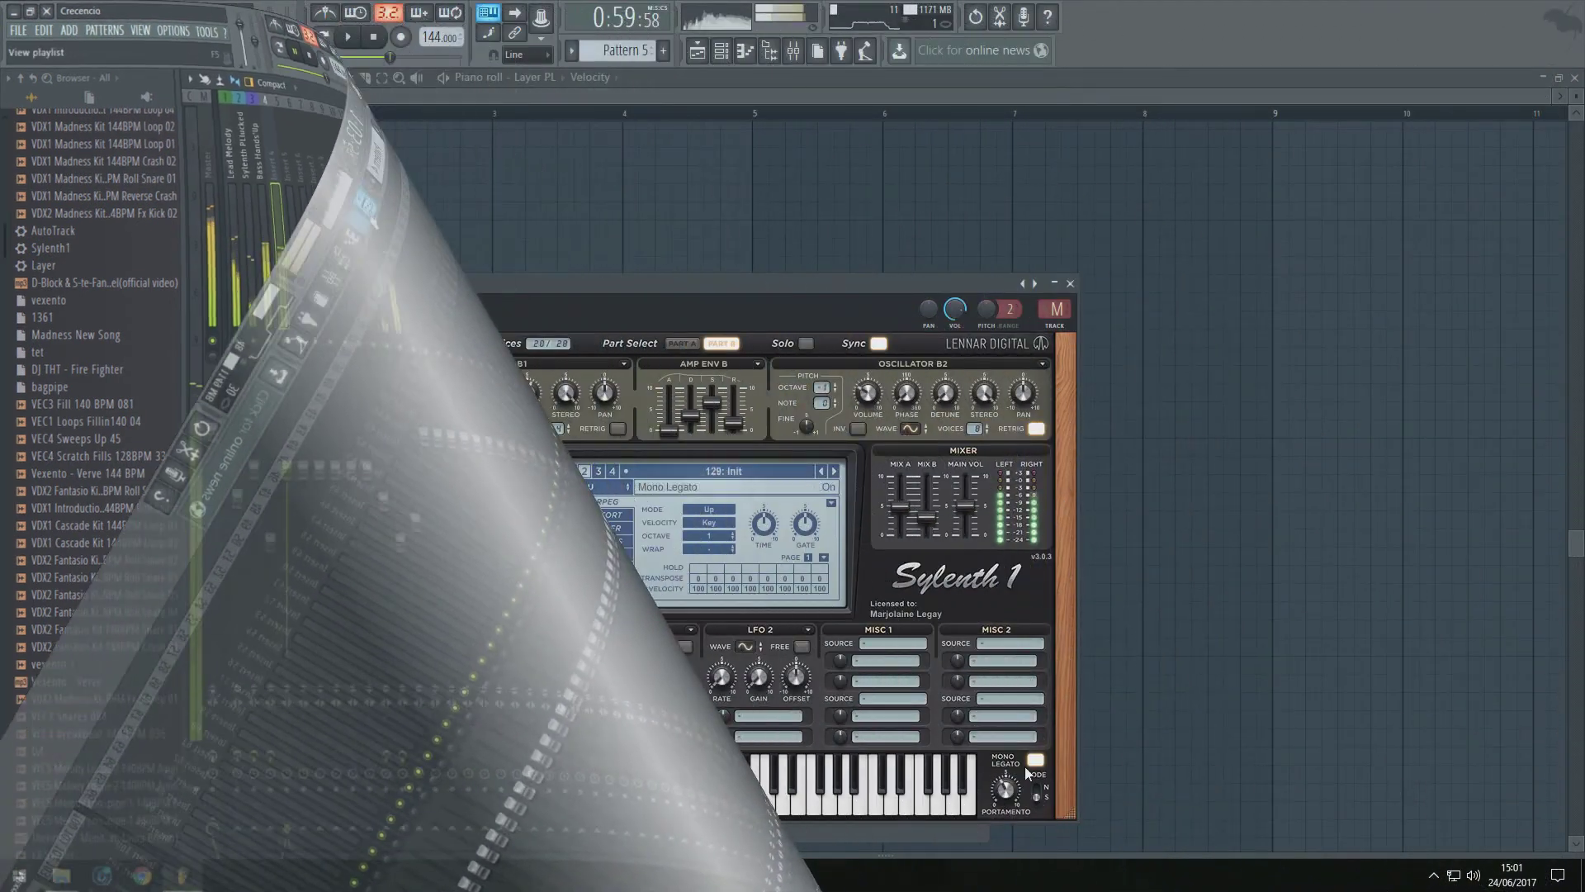
# Adjust the Sylenth1 sound by turning off mono legato and distortion, enabling EQ and routing it to mixer track 2
pyautogui.click(1034, 760)
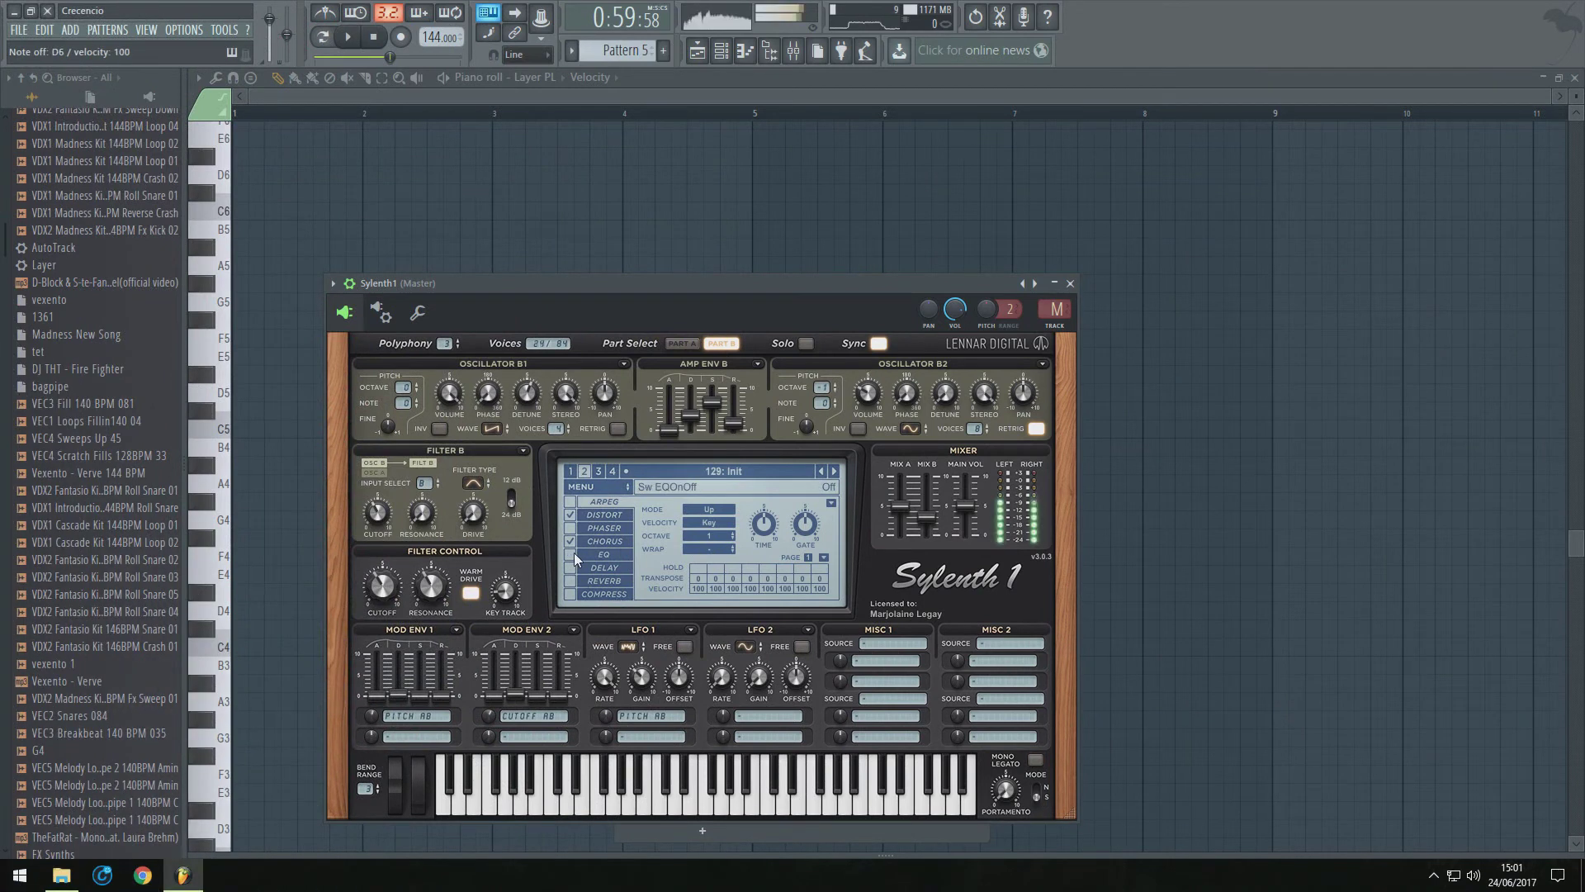
pyautogui.click(570, 515)
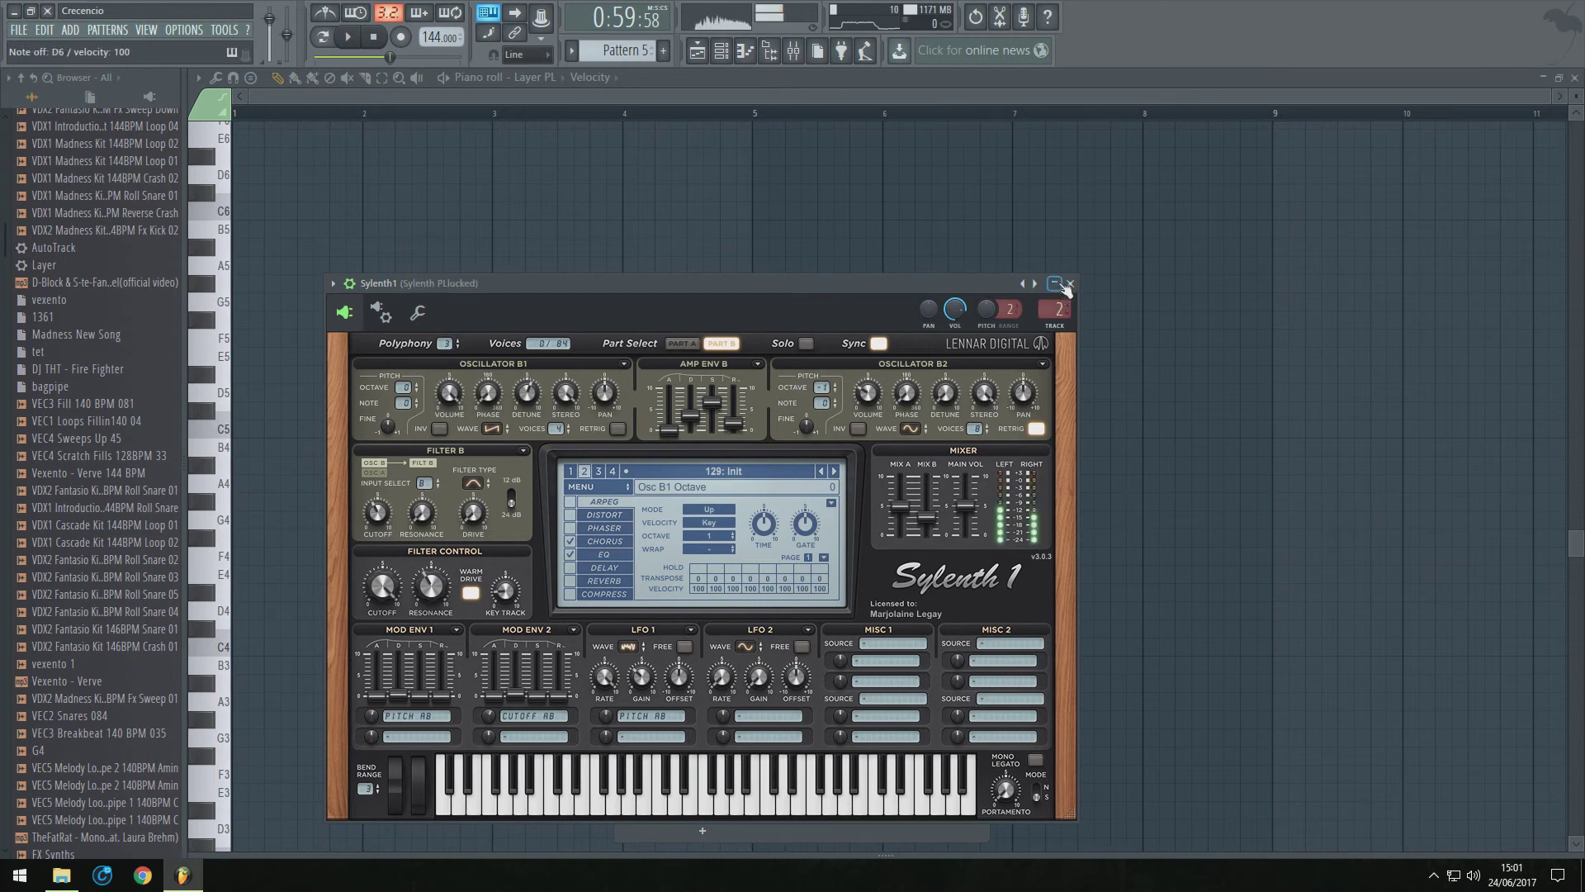
pyautogui.click(1069, 284)
pyautogui.click(706, 770)
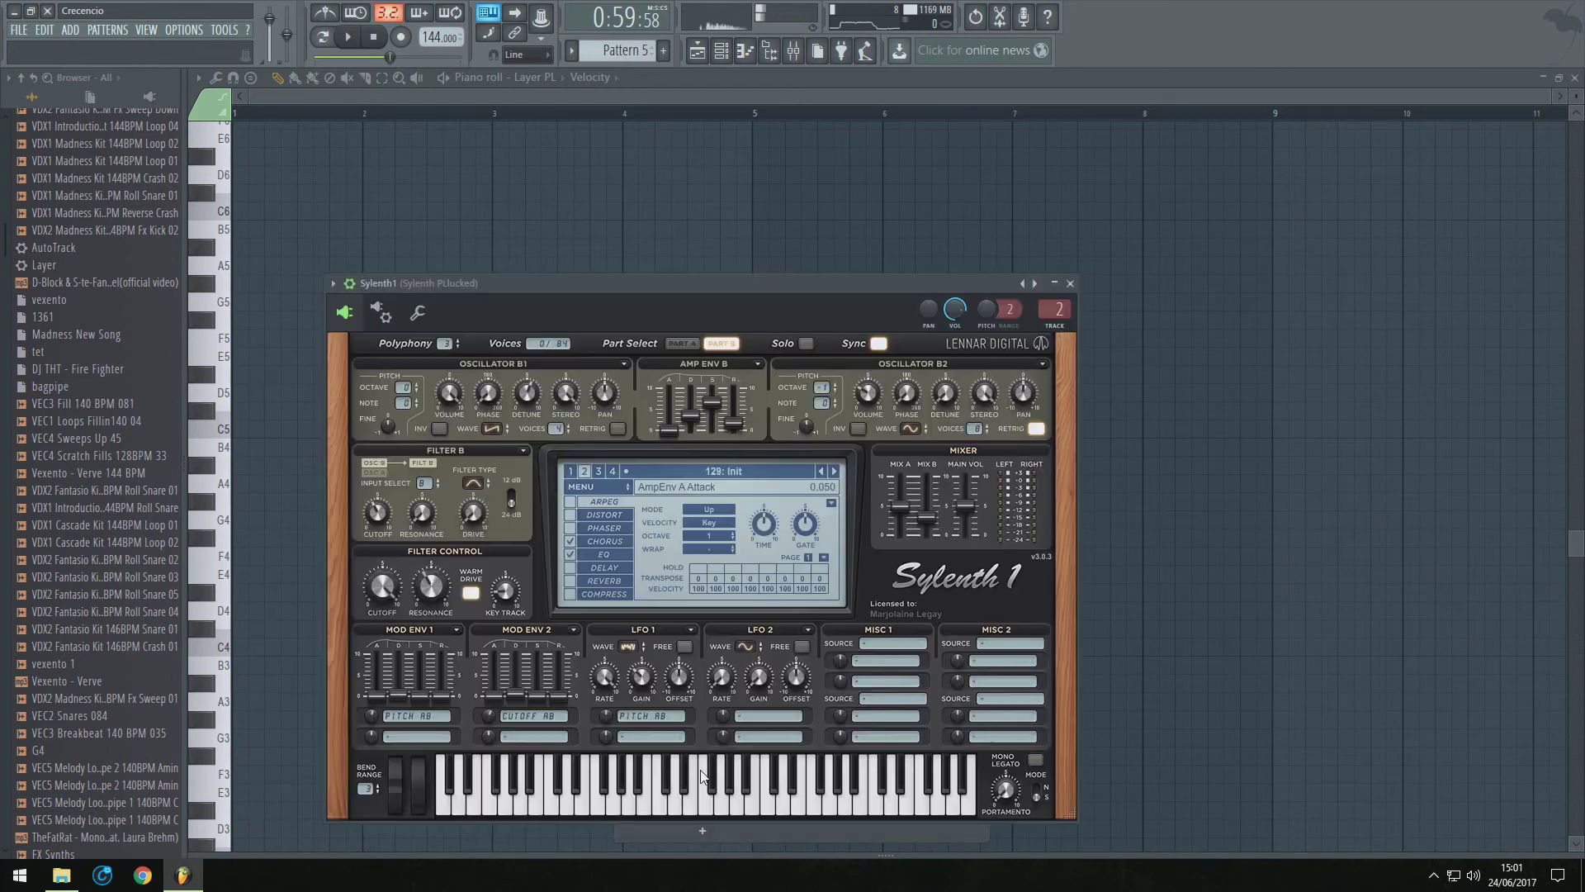
pyautogui.click(1069, 284)
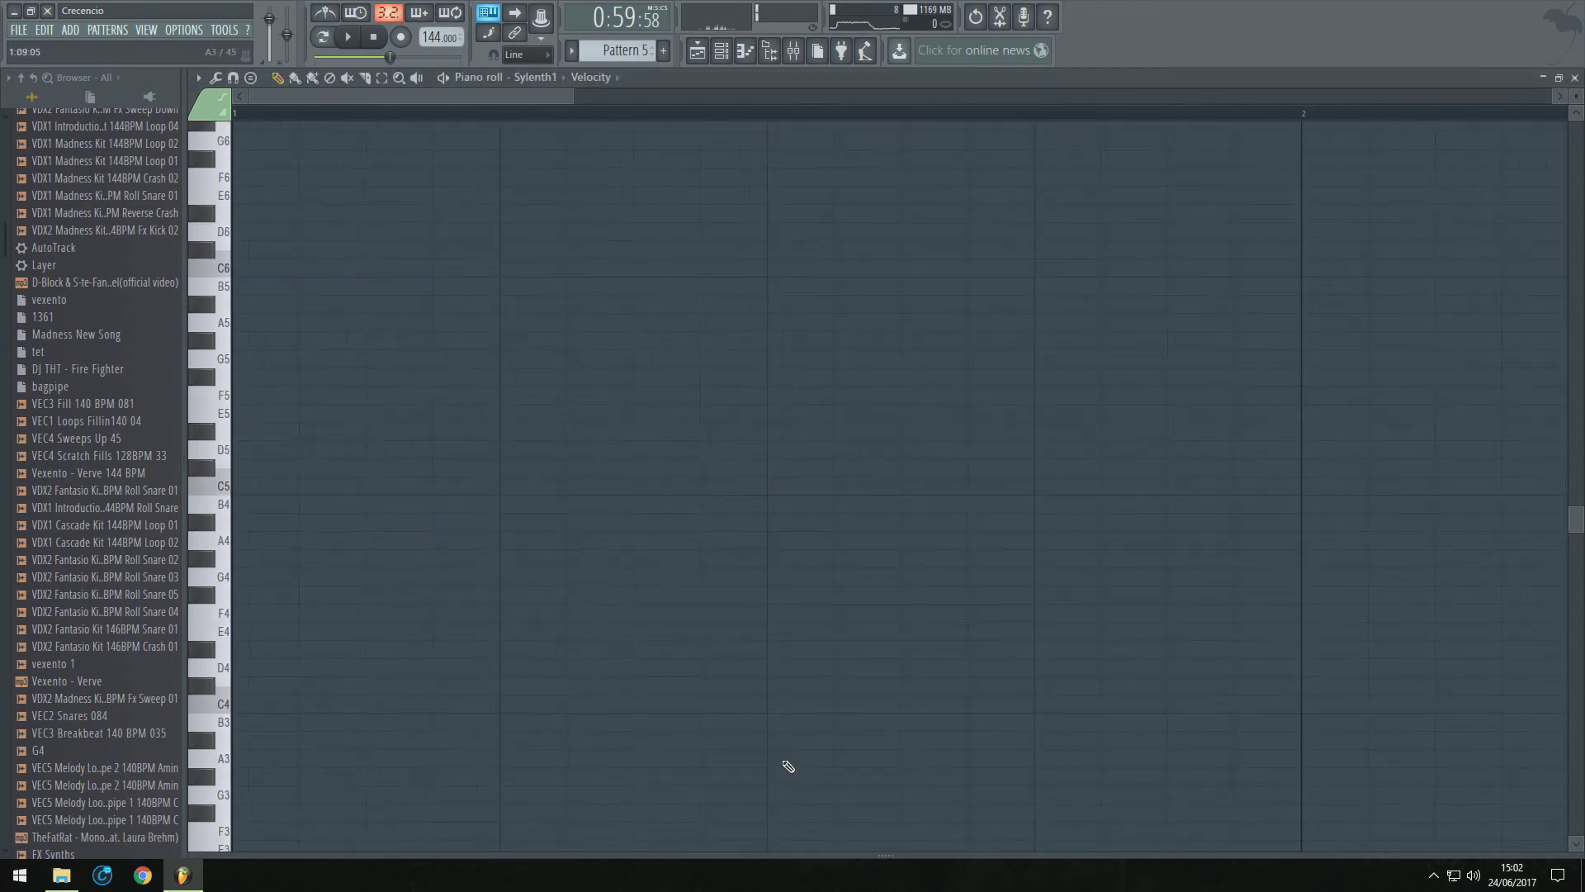
# Paste the eight-bar melody with its bass notes into Sylenth1's piano roll in Pattern 5 and play it back
pyautogui.hotkey('ctrl', 'v')
pyautogui.scroll(-2, 528, 506)
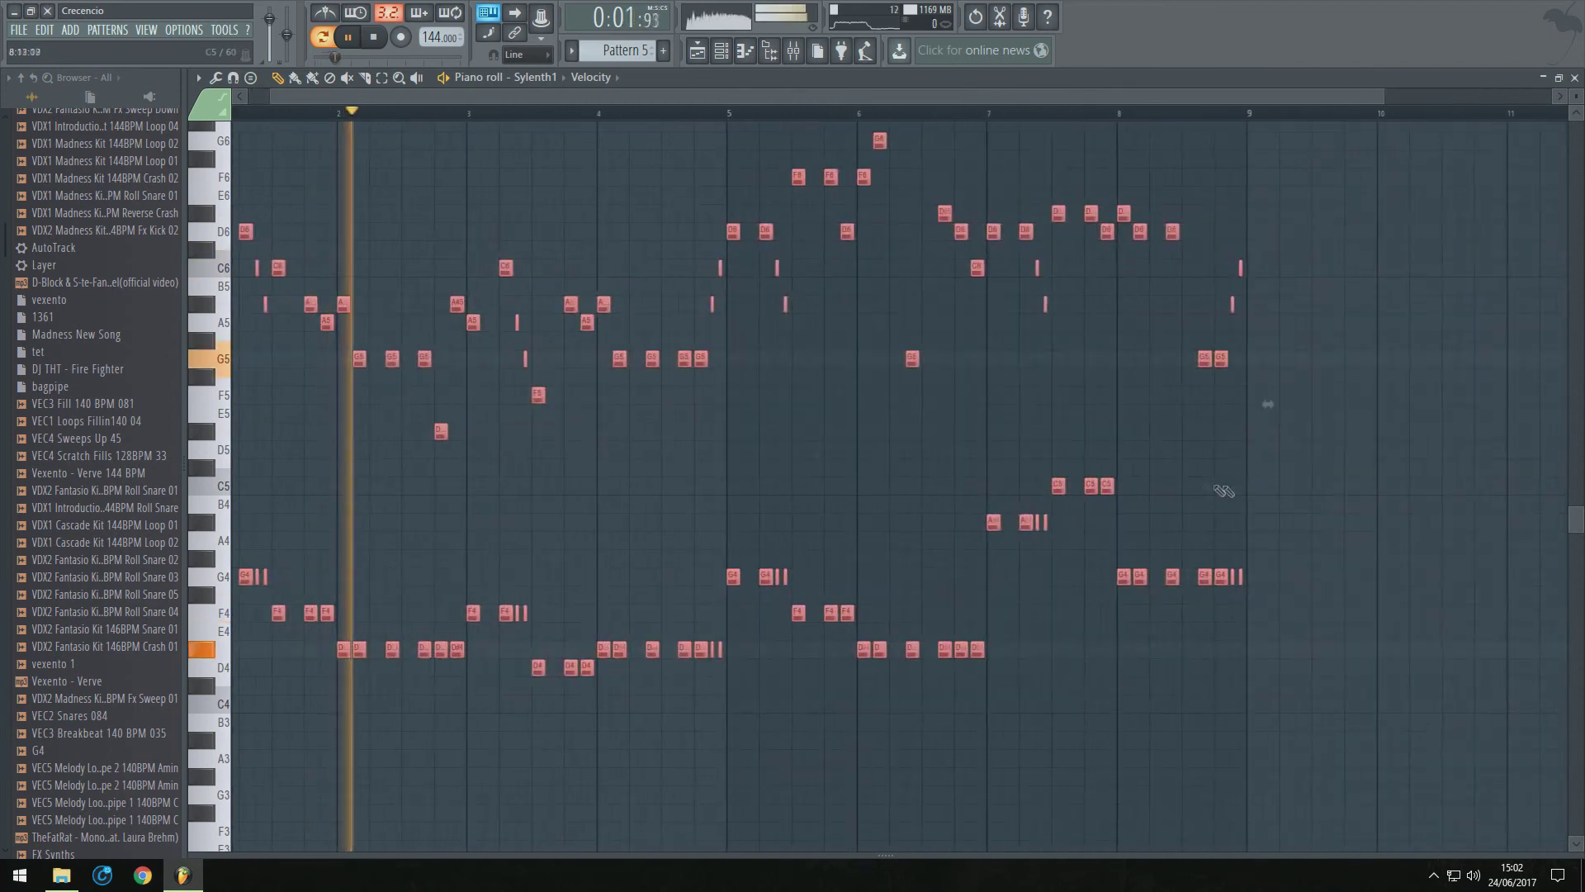
pyautogui.scroll(-1, 1281, 502)
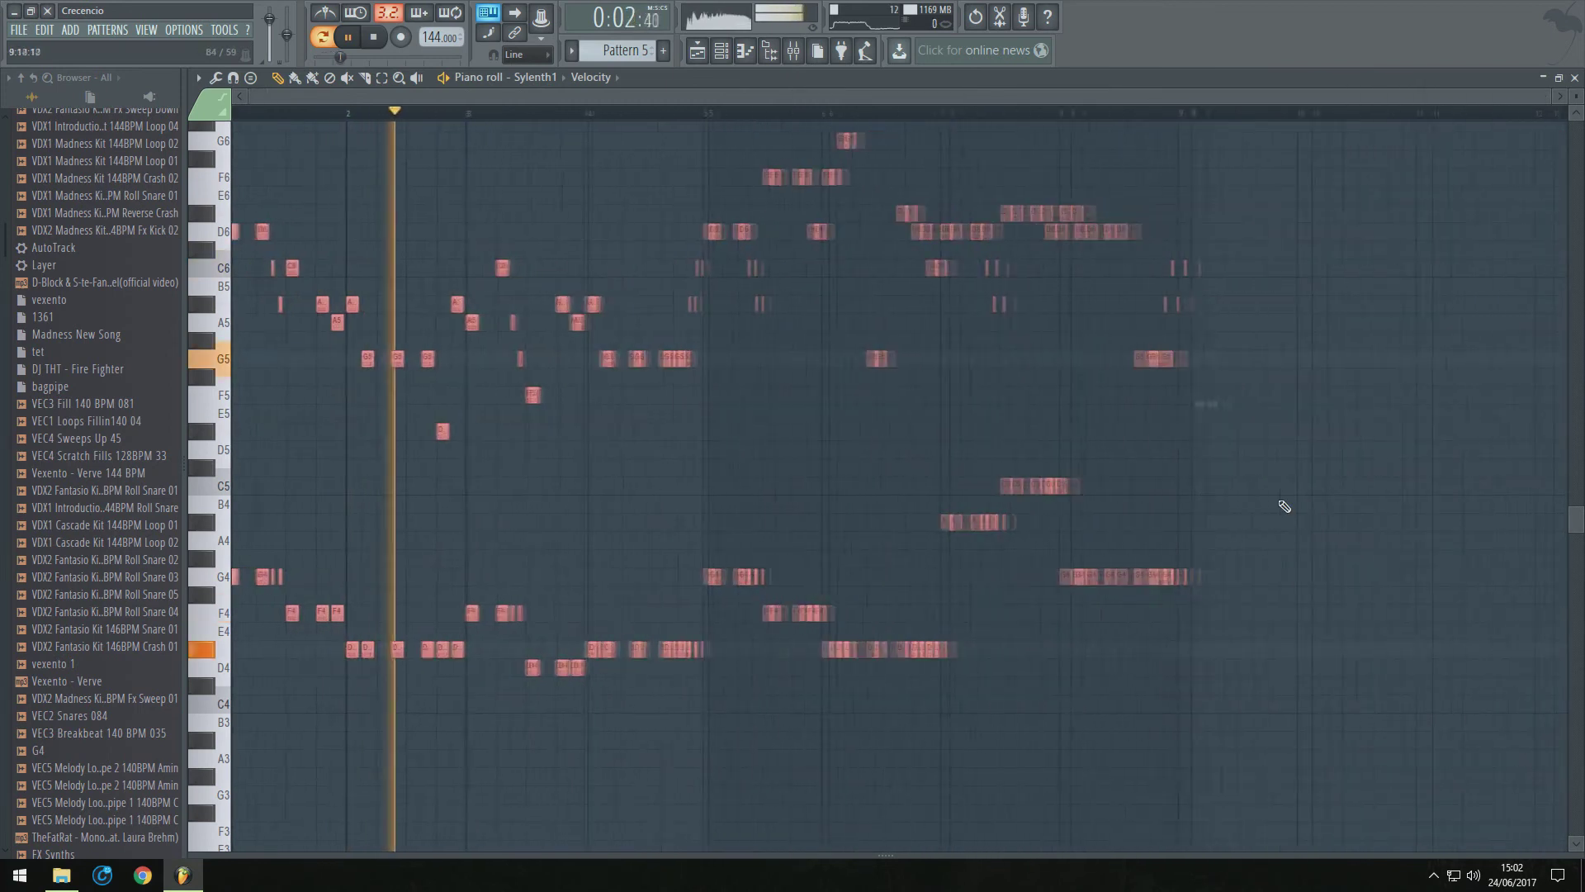
pyautogui.scroll(3, 792, 470)
pyautogui.press('space')
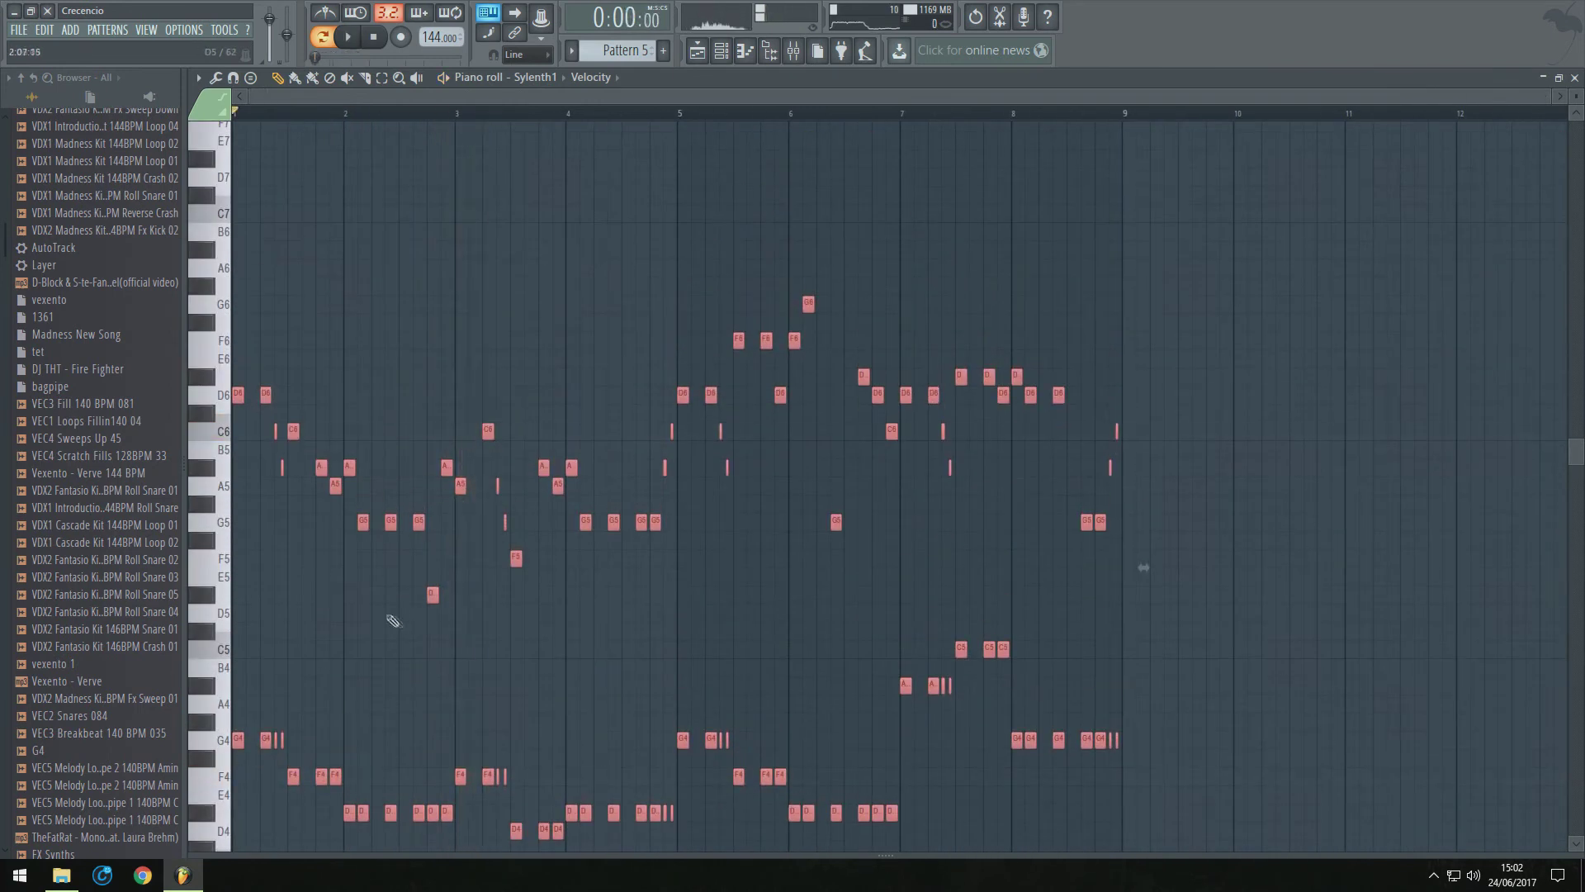
pyautogui.scroll(3, 372, 184)
pyautogui.press('space')
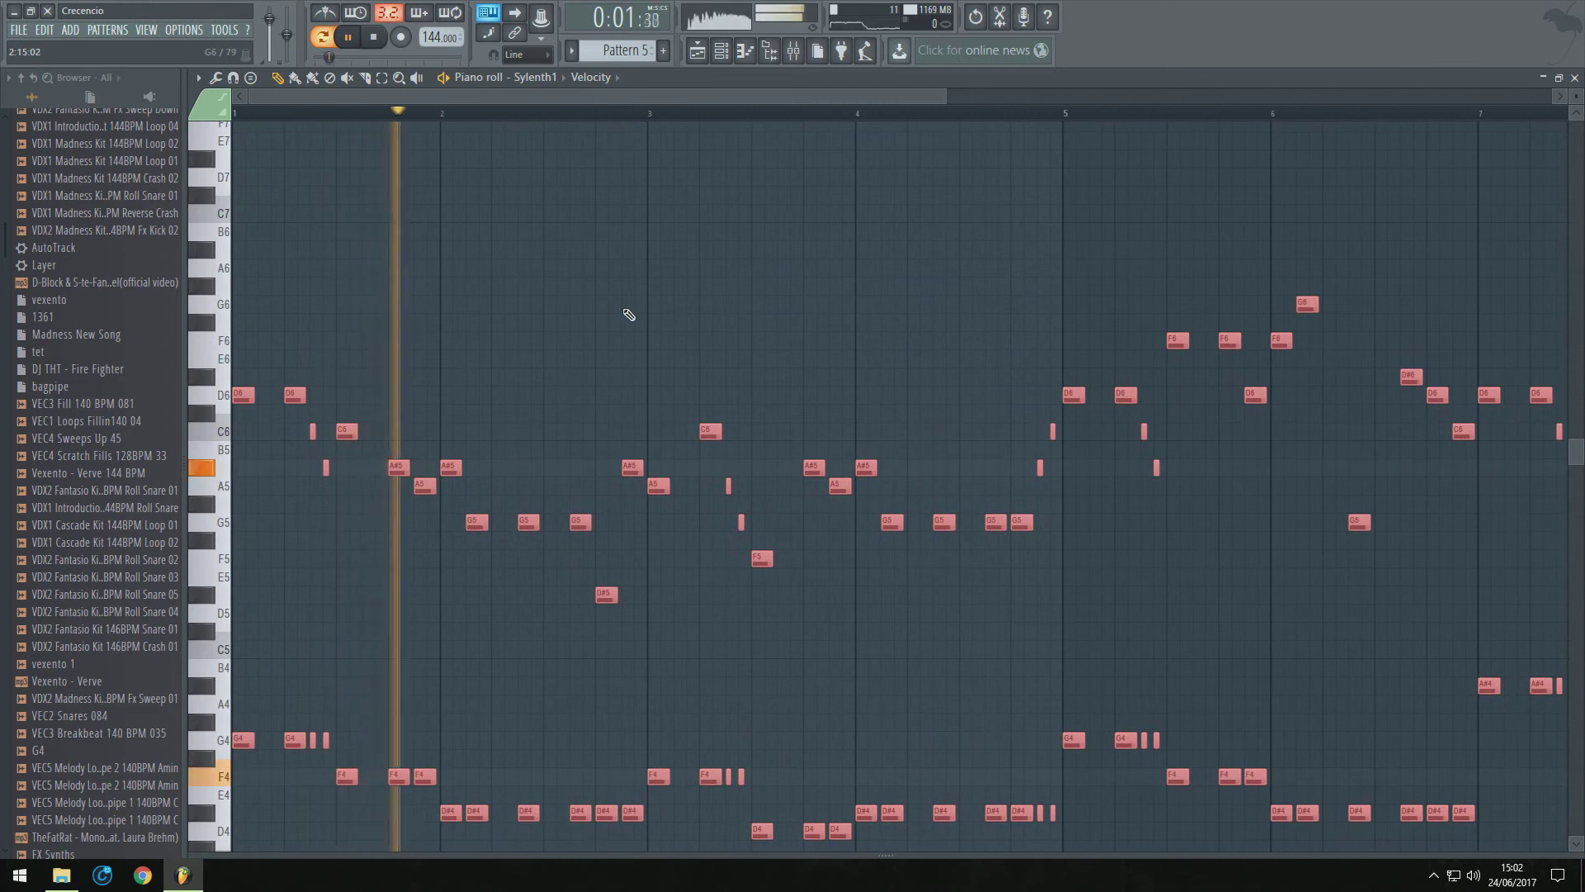
pyautogui.press('space')
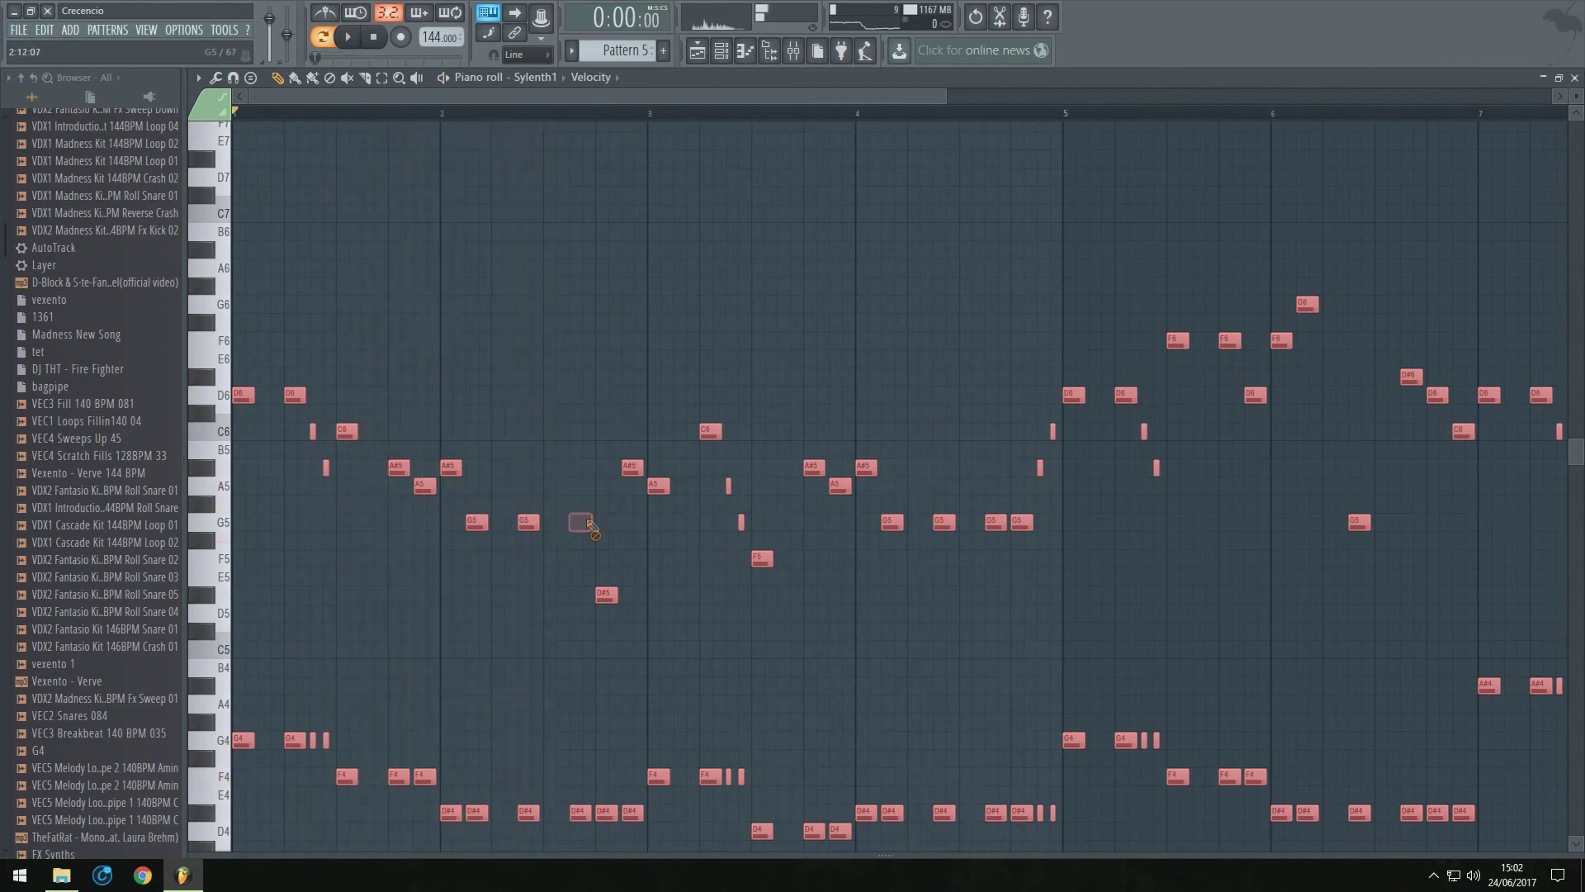
# Replace the D#5 melody note near the end of bar 2 with D#6 and play the phrase
pyautogui.click(589, 525)
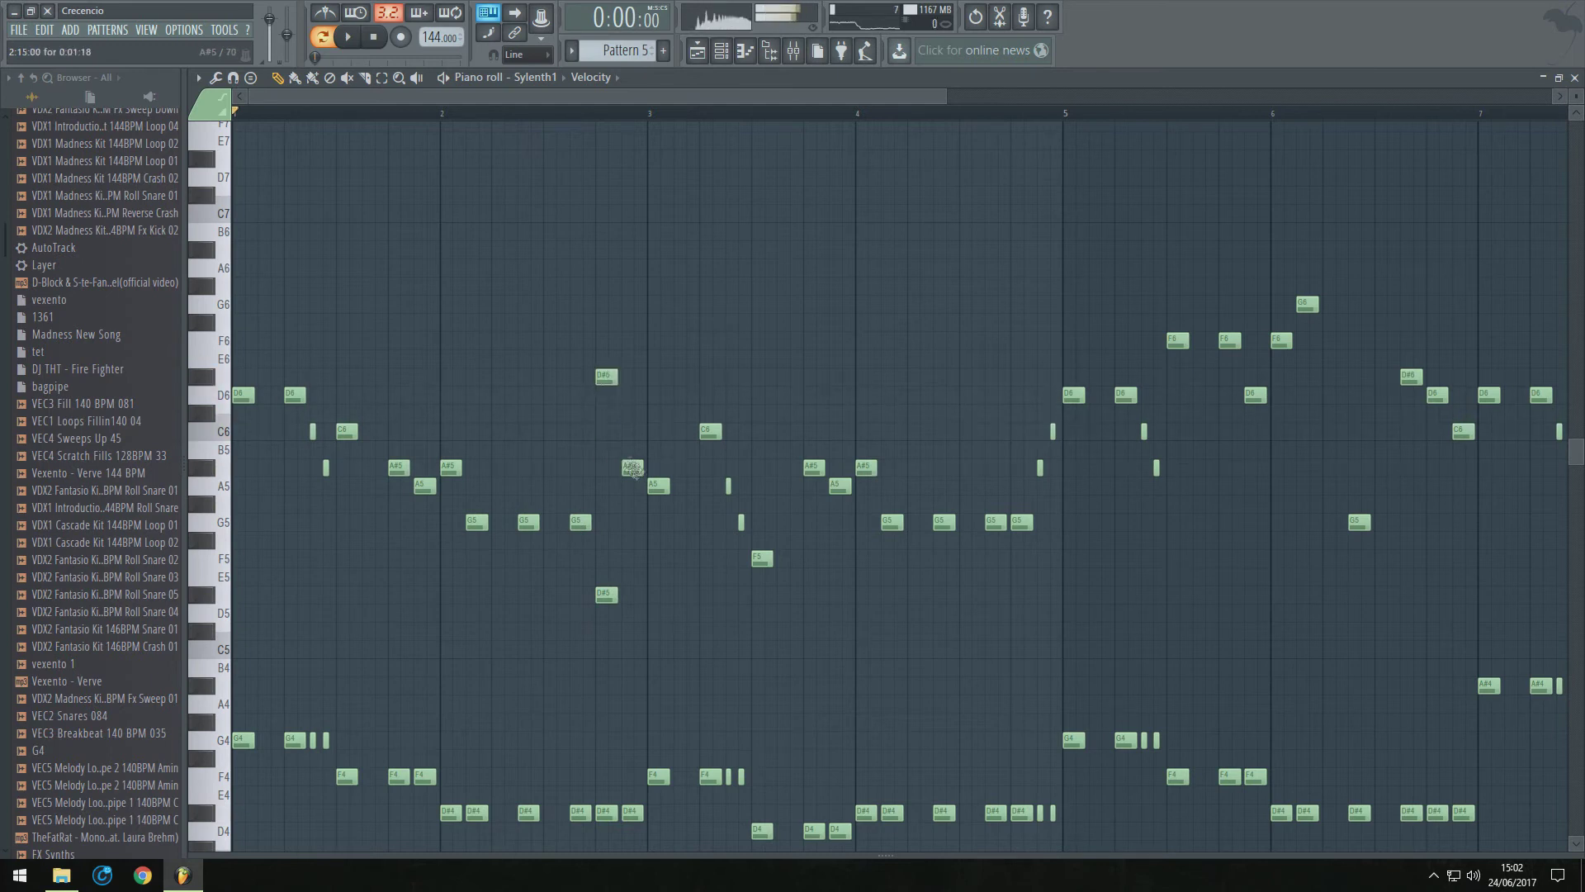
pyautogui.press('space')
pyautogui.scroll(-3, 612, 632)
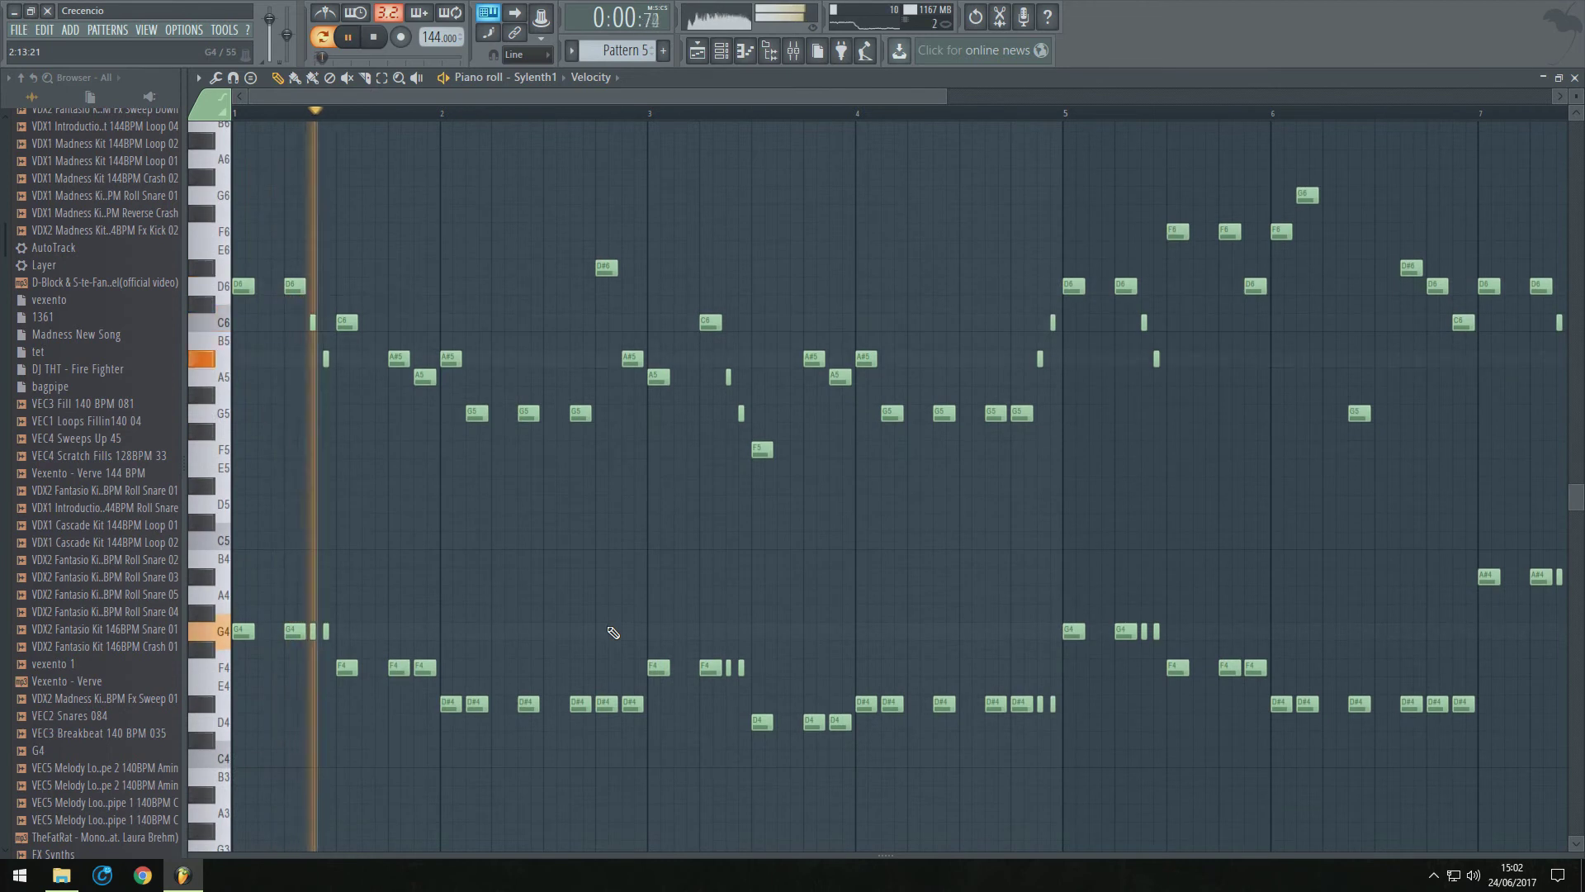
pyautogui.keyDown('ctrl'); pyautogui.scroll(-2, 612, 632); pyautogui.keyUp('ctrl')
pyautogui.keyDown('ctrl'); pyautogui.scroll(2, 504, 565); pyautogui.keyUp('ctrl')
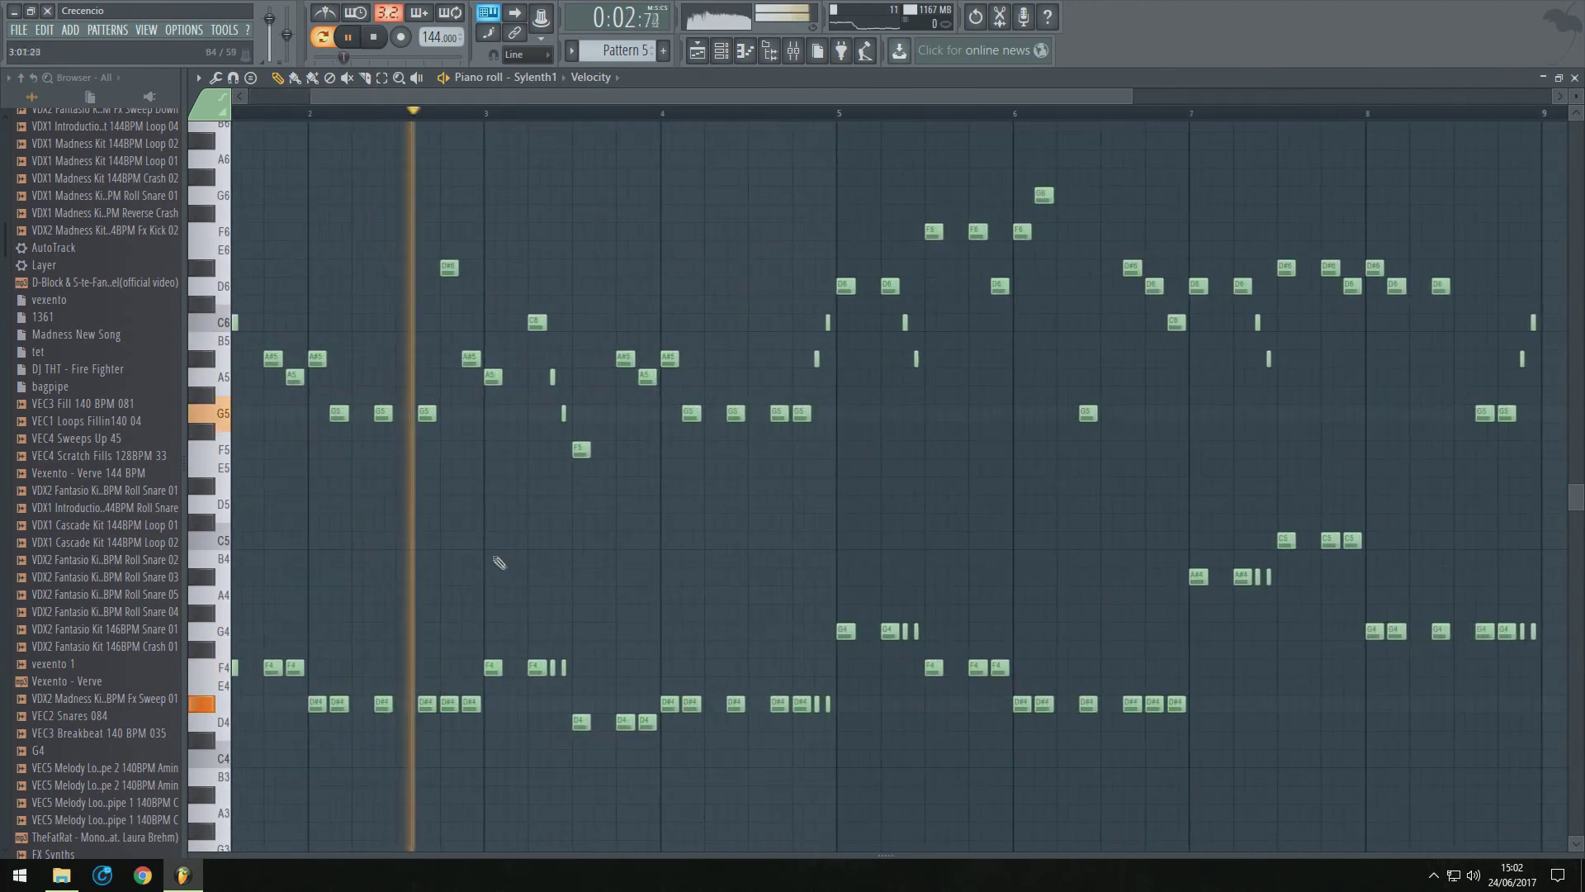
pyautogui.press('space')
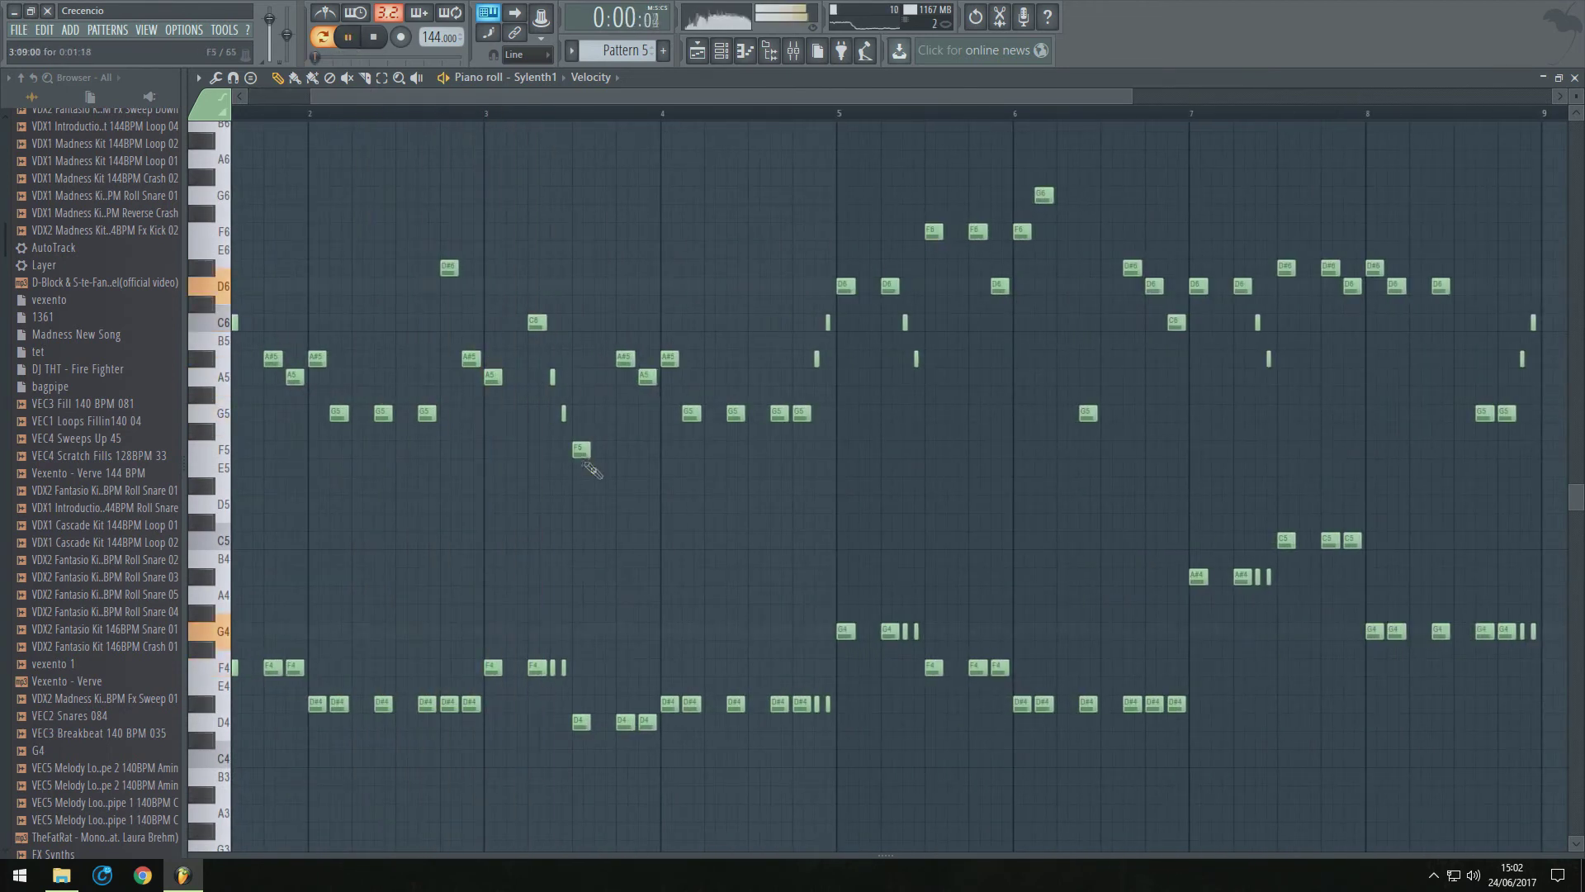
# Try variations at the end of bar 3 during playback and set its last melody note to C6
pyautogui.keyDown('ctrl'); pyautogui.scroll(-2, 670, 519); pyautogui.keyUp('ctrl')
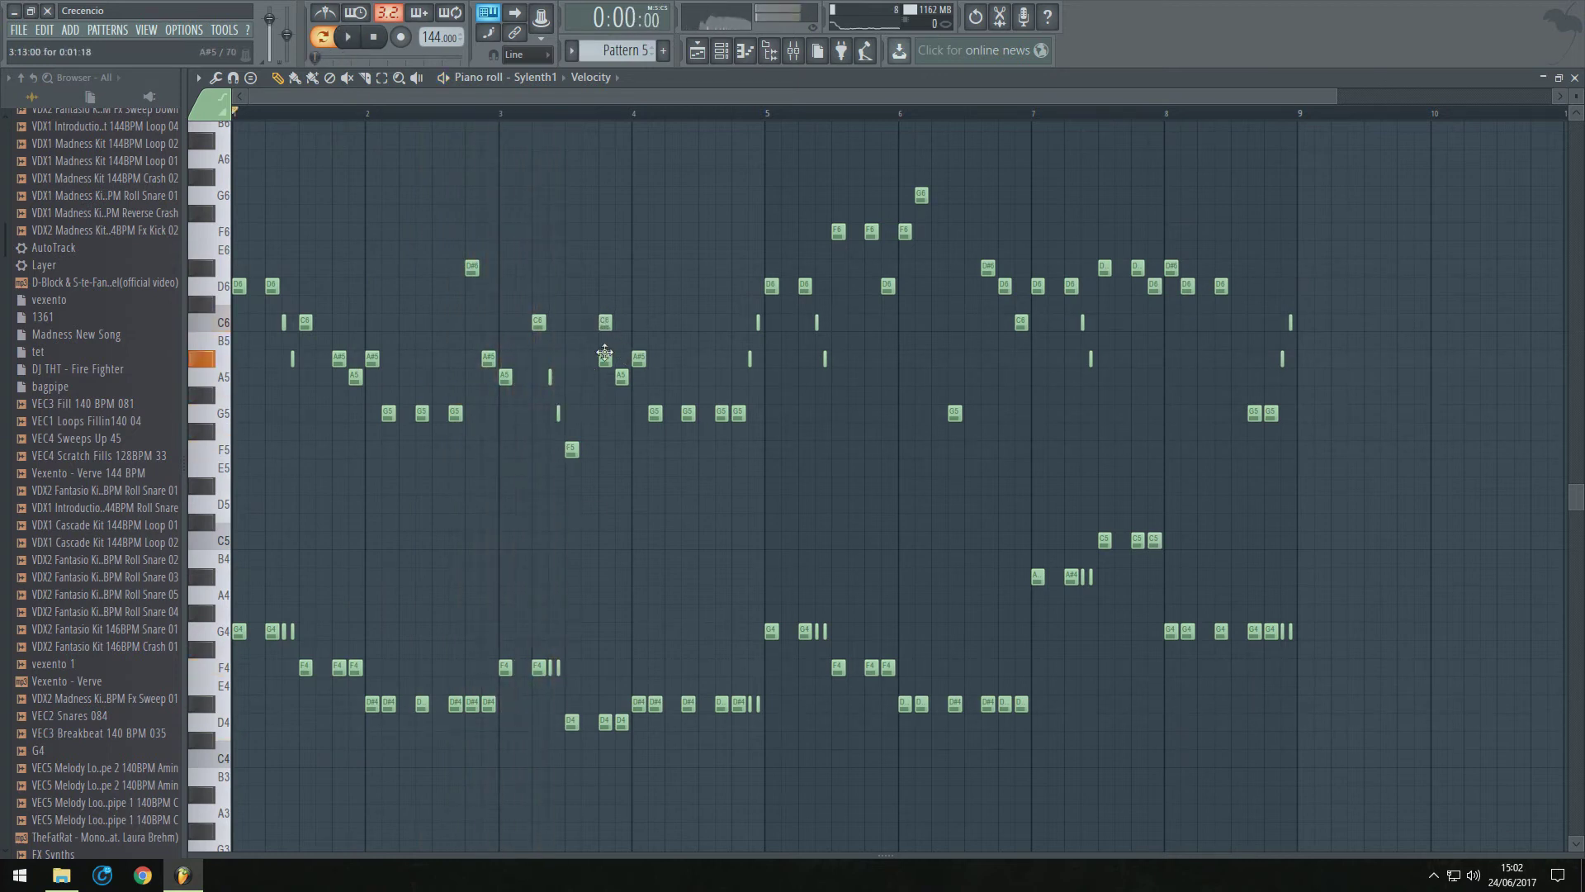
pyautogui.press('space')
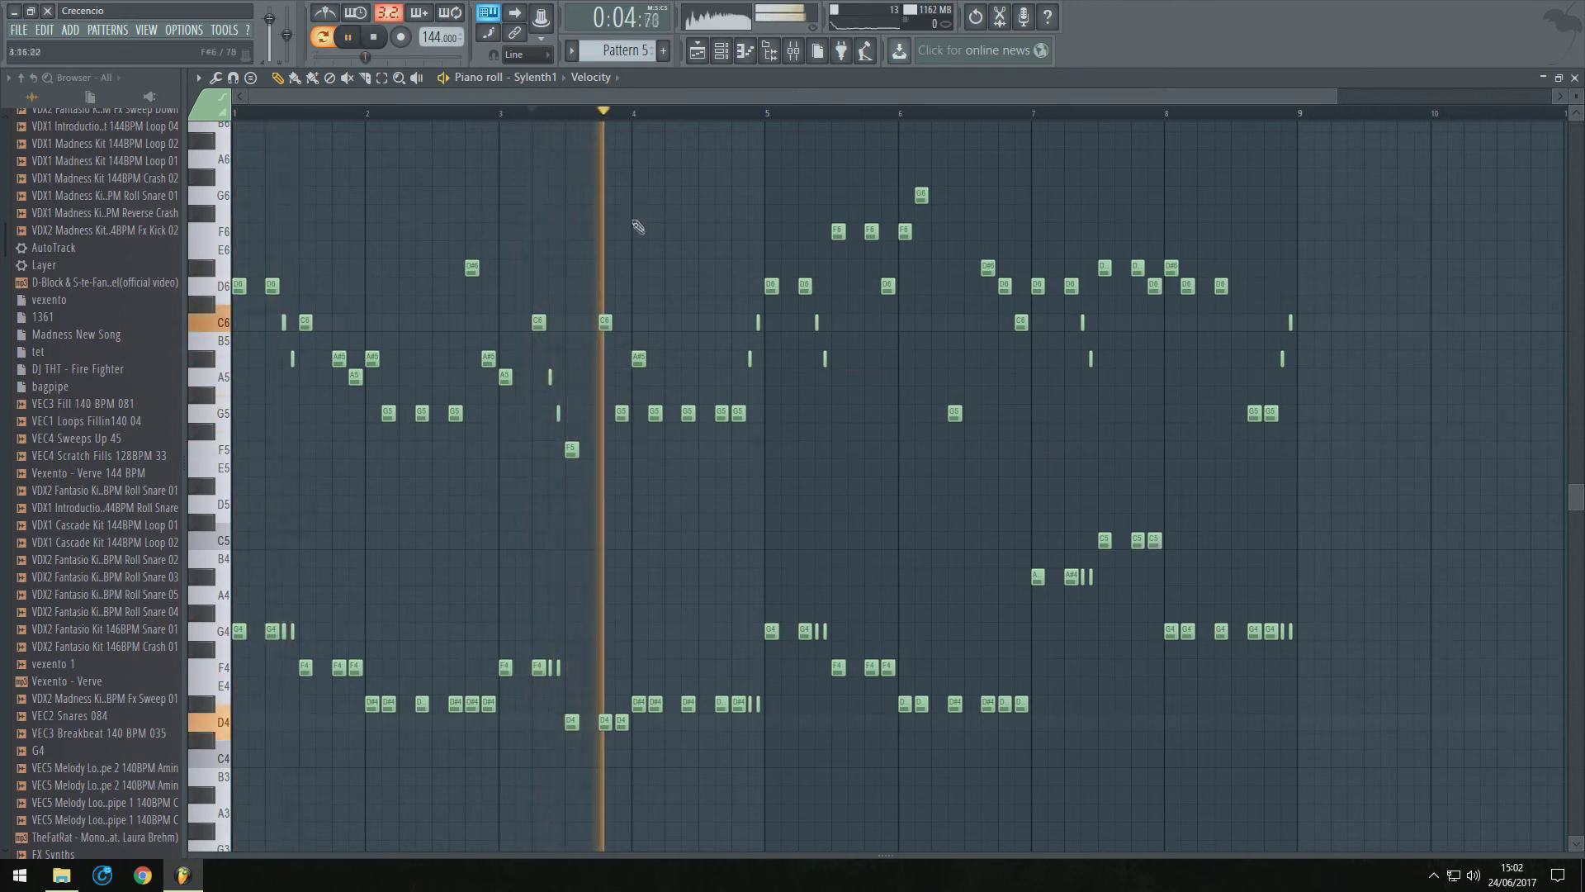
pyautogui.press('space')
pyautogui.press('space')
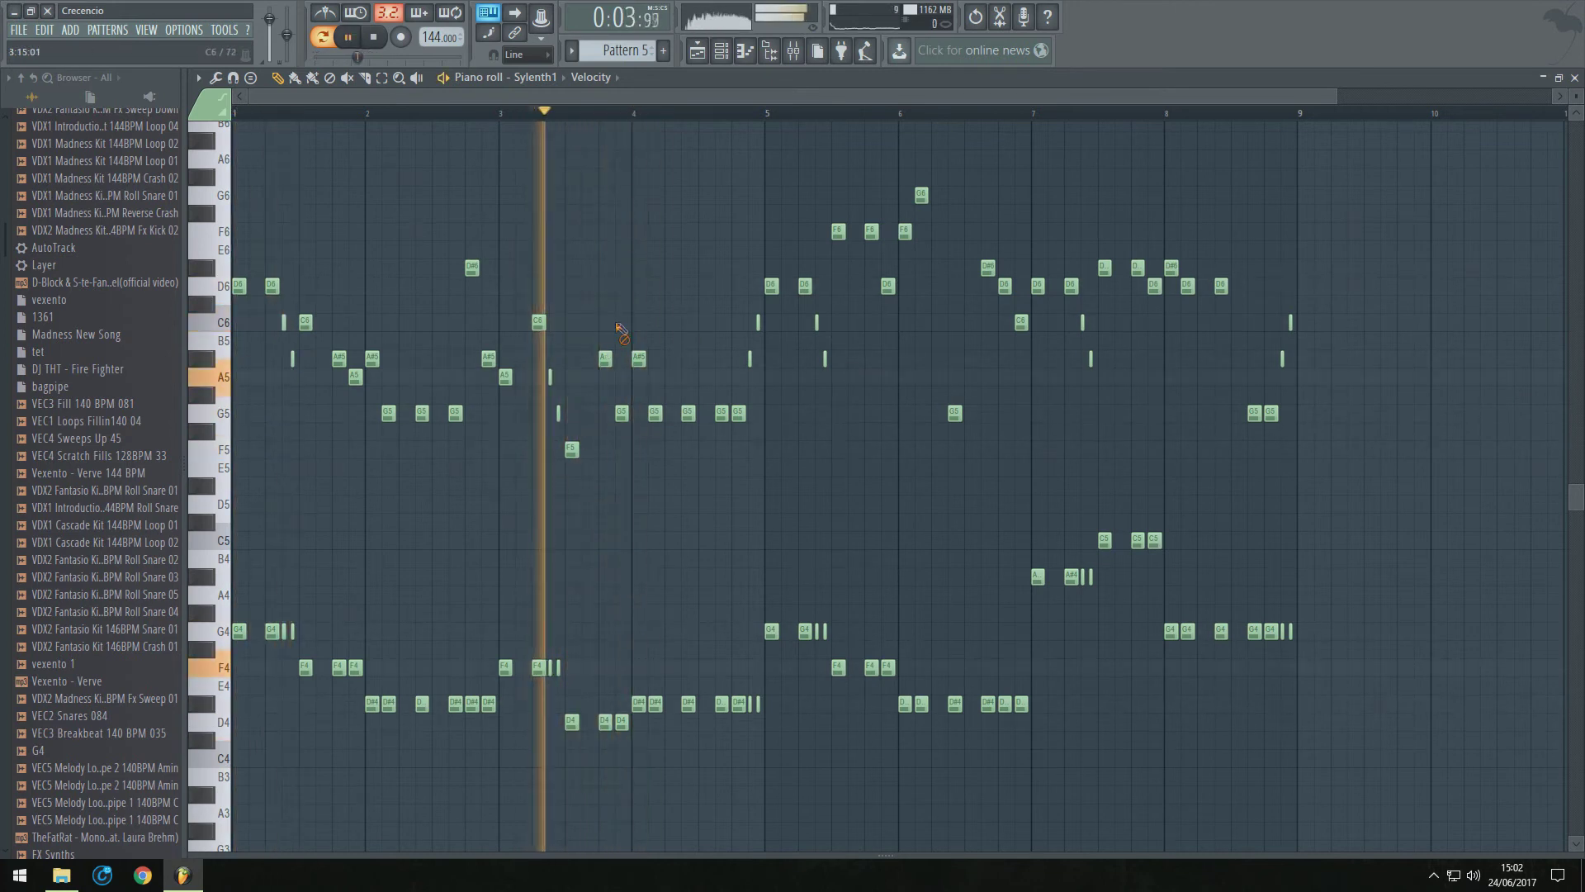
pyautogui.moveTo(628, 400); pyautogui.dragTo(621, 322)
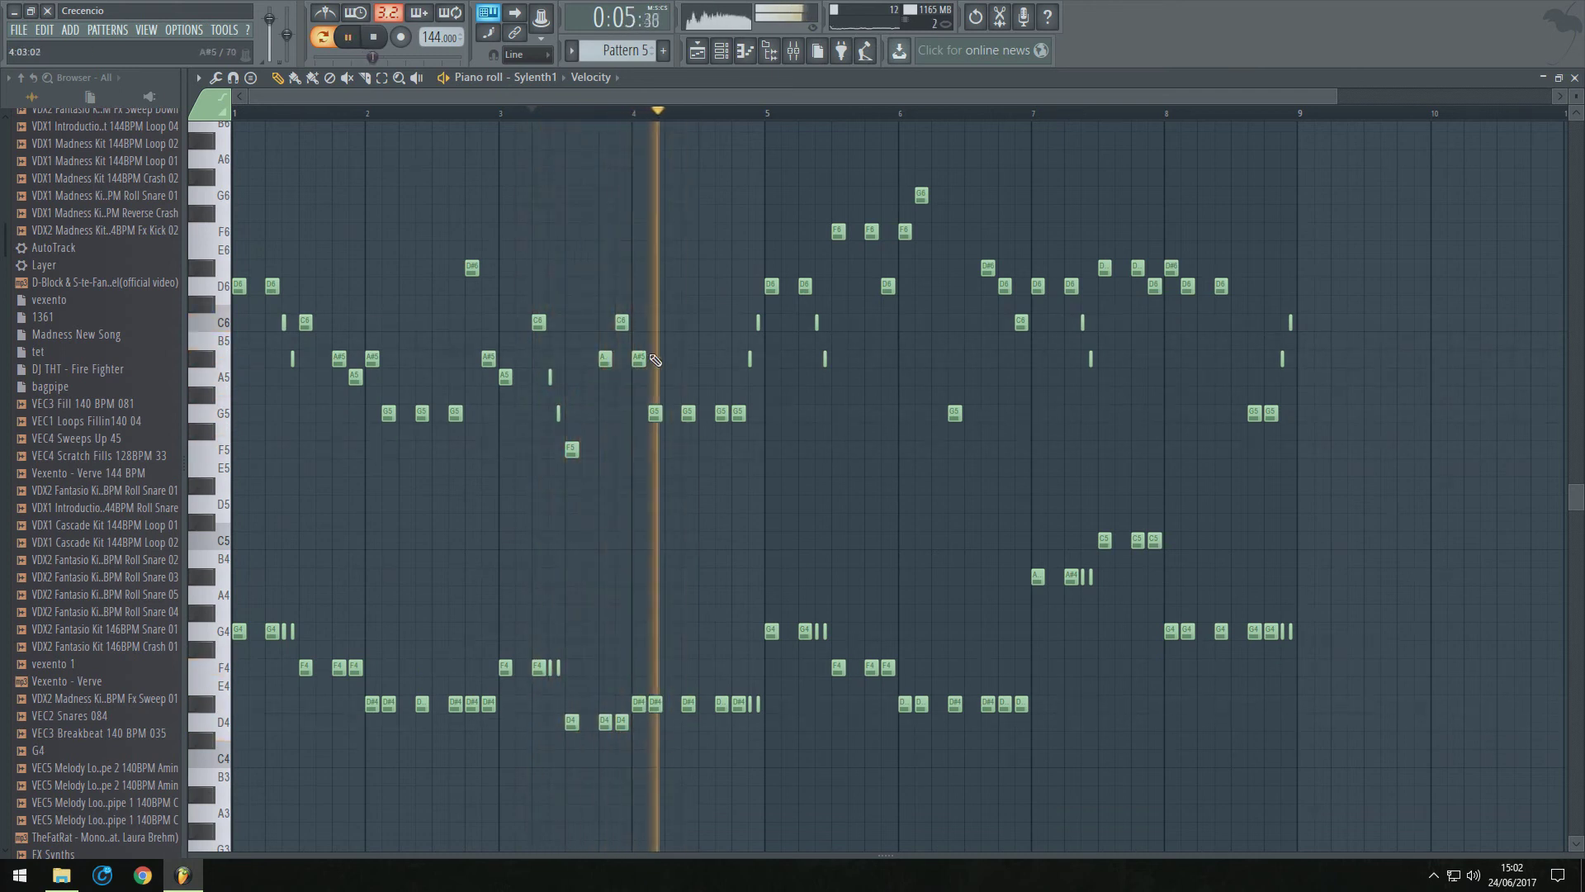
# Raise the melody note at the end of bar 5 to G6 and try variations at the end of bar 6 during playback
pyautogui.press('space')
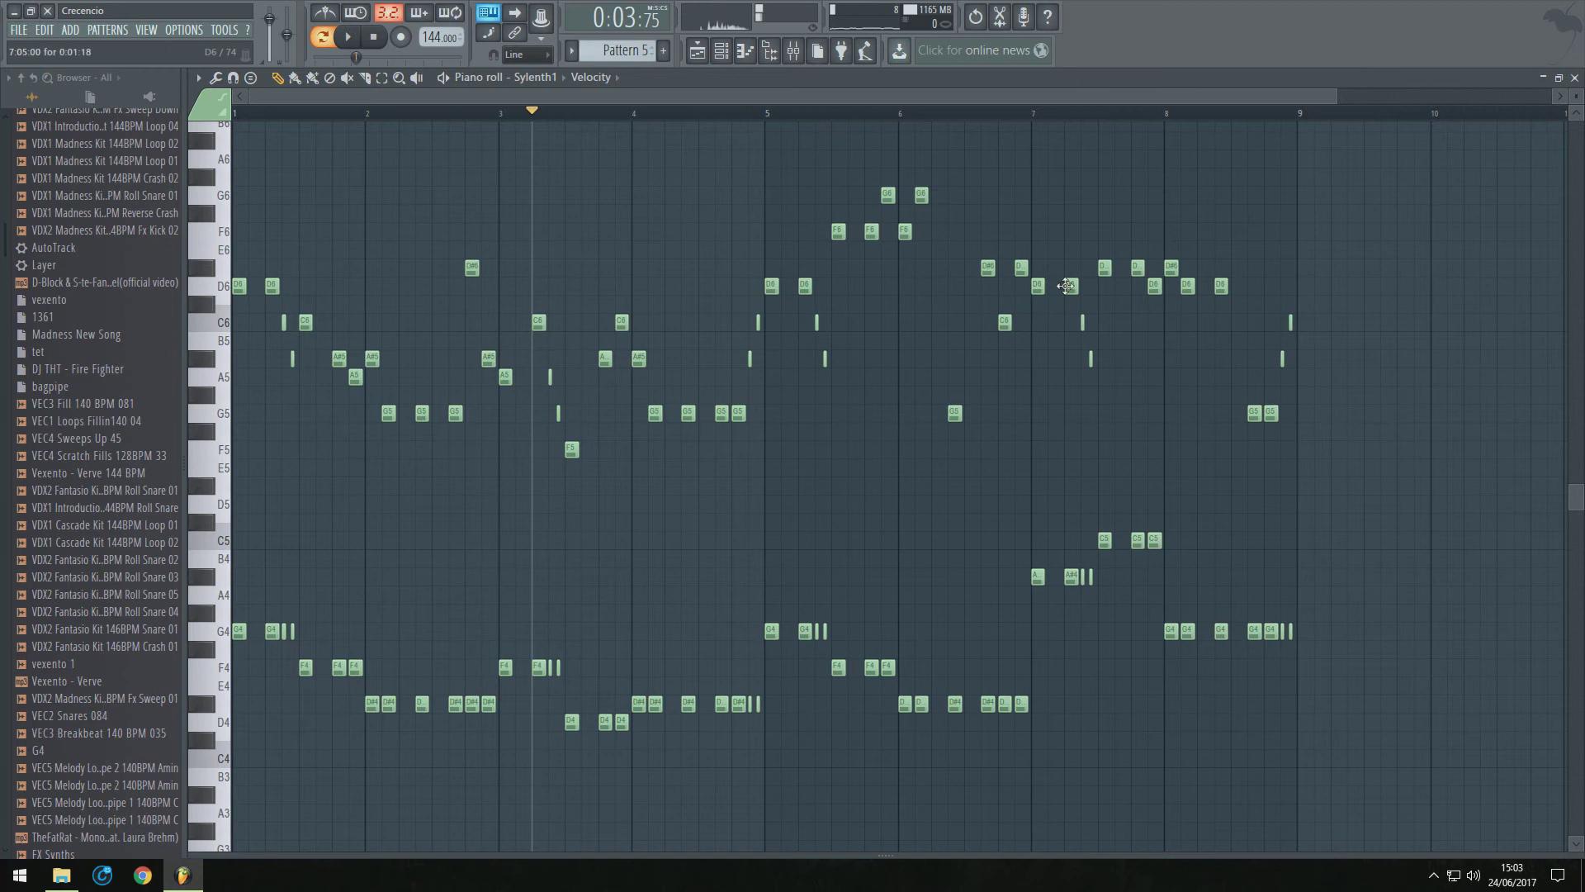
pyautogui.moveTo(905, 101); pyautogui.dragTo(942, 99)
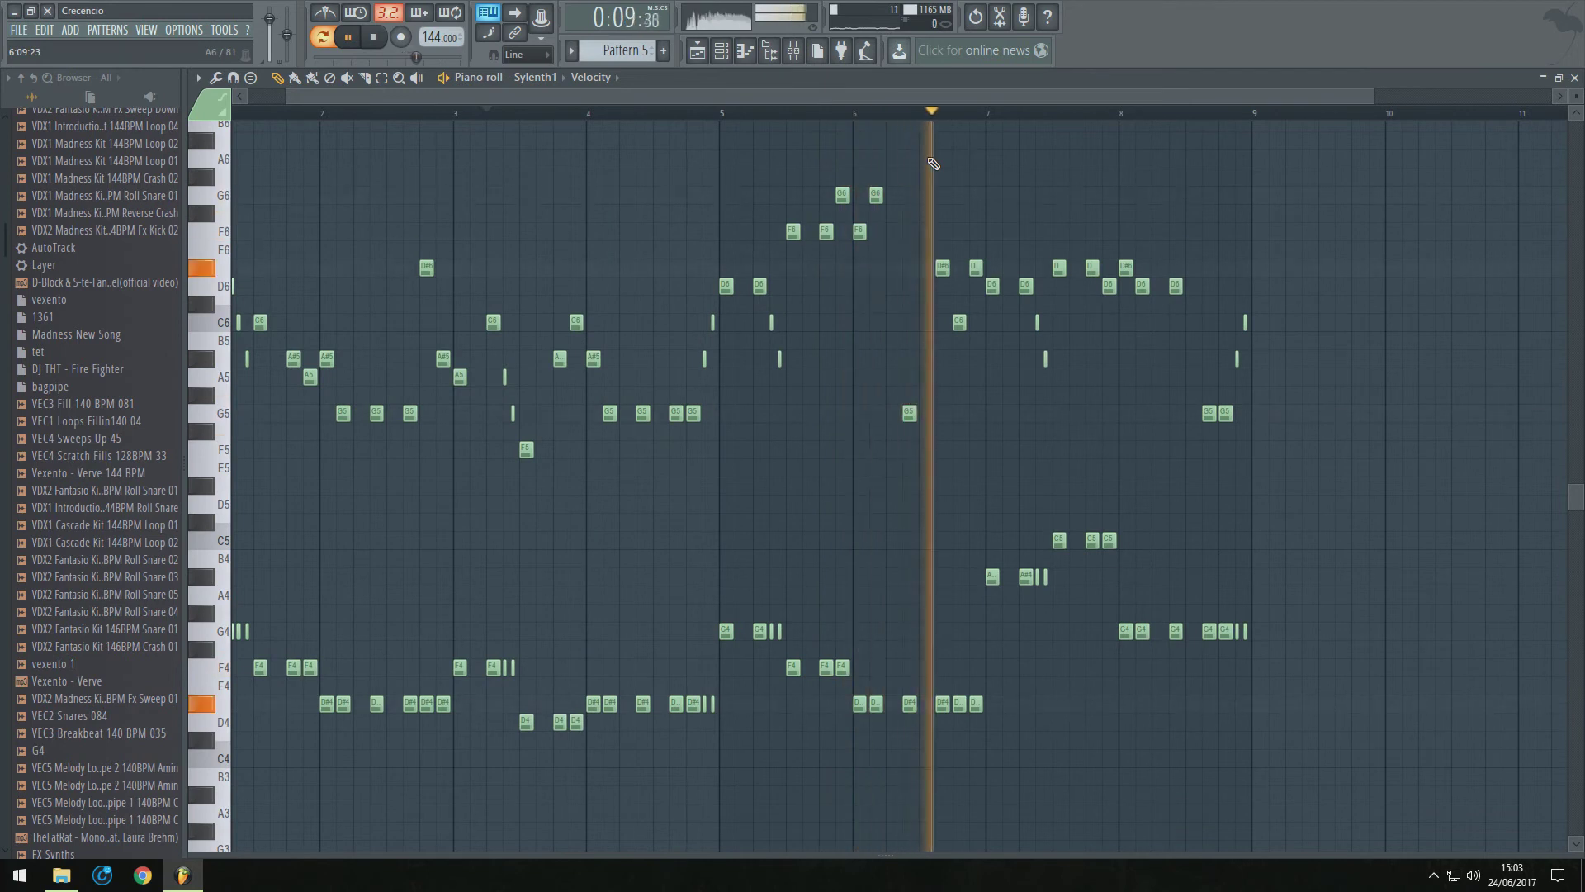
pyautogui.press('space')
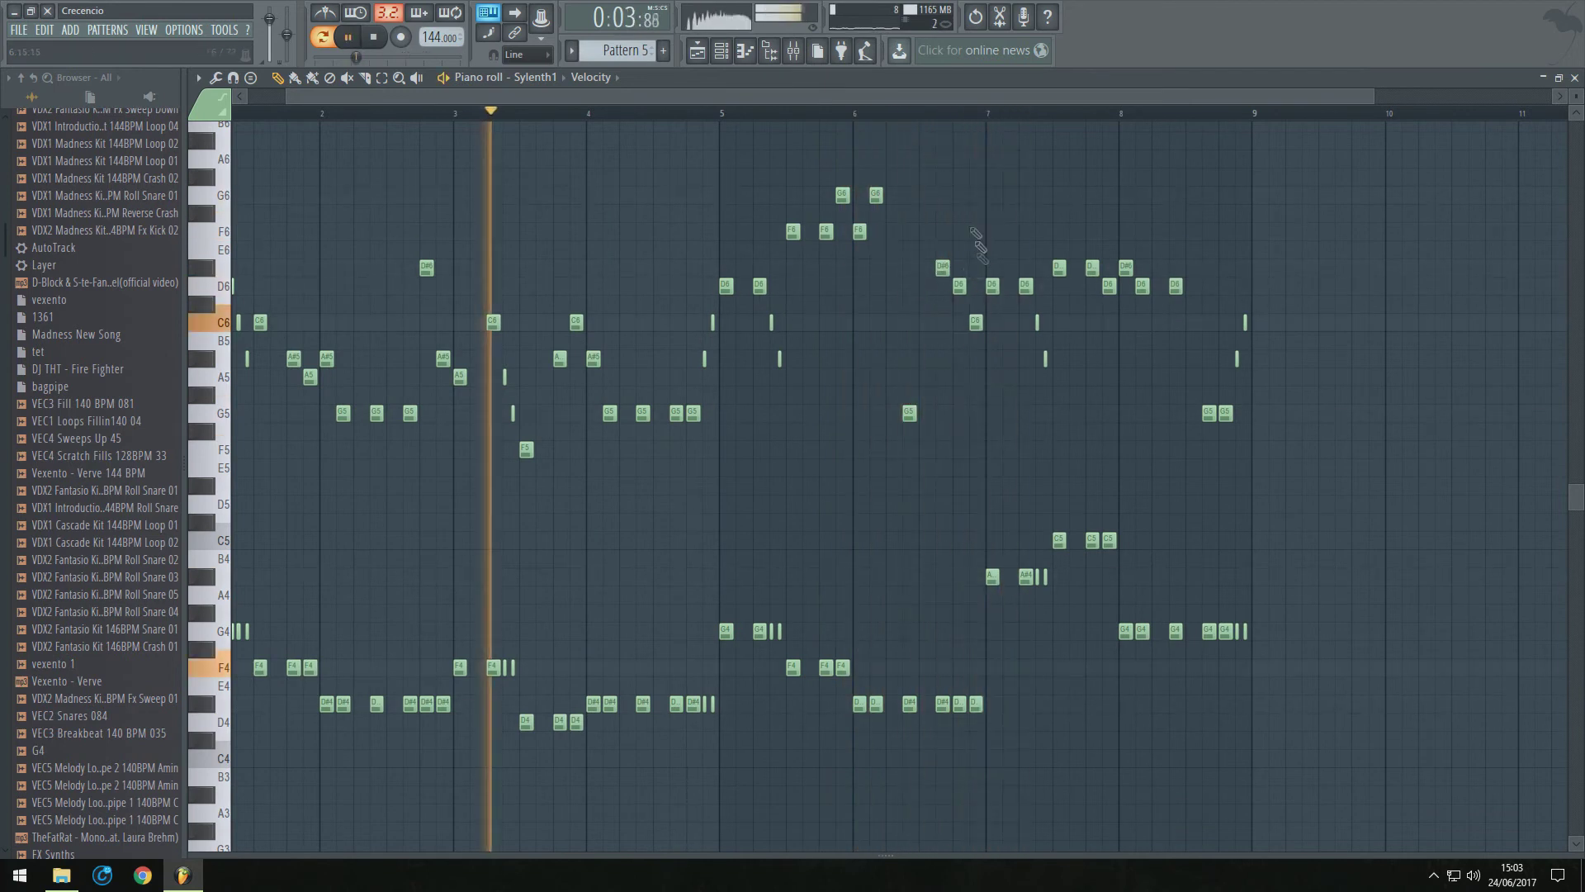
pyautogui.click(838, 114)
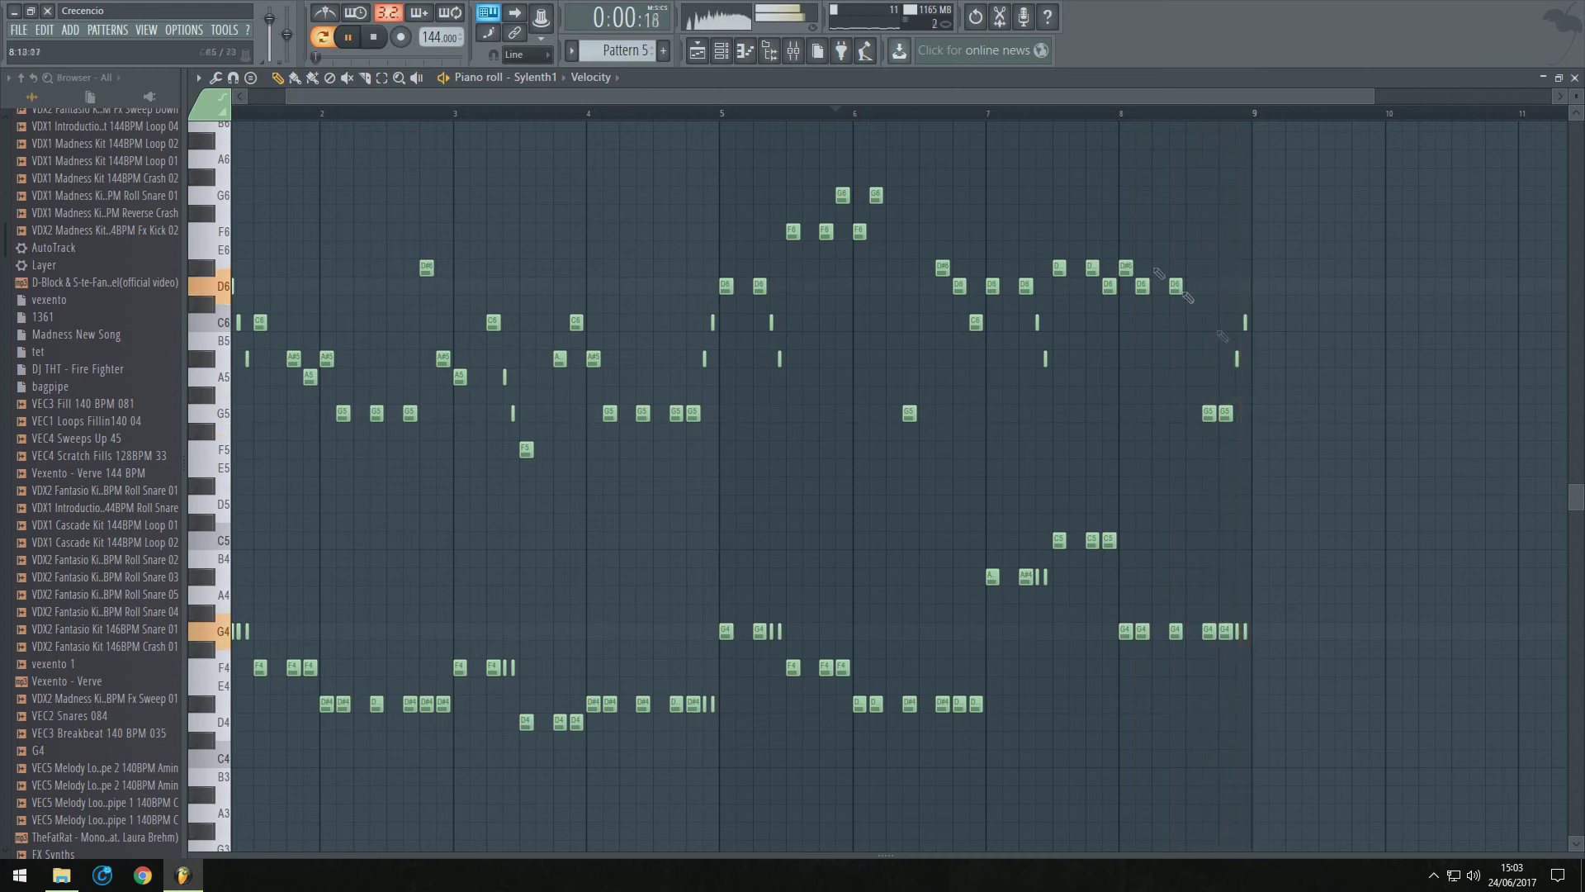
# Place the Pattern 5 clip on playlist track 9 at bar 53 and play the song into that section
pyautogui.click(701, 58)
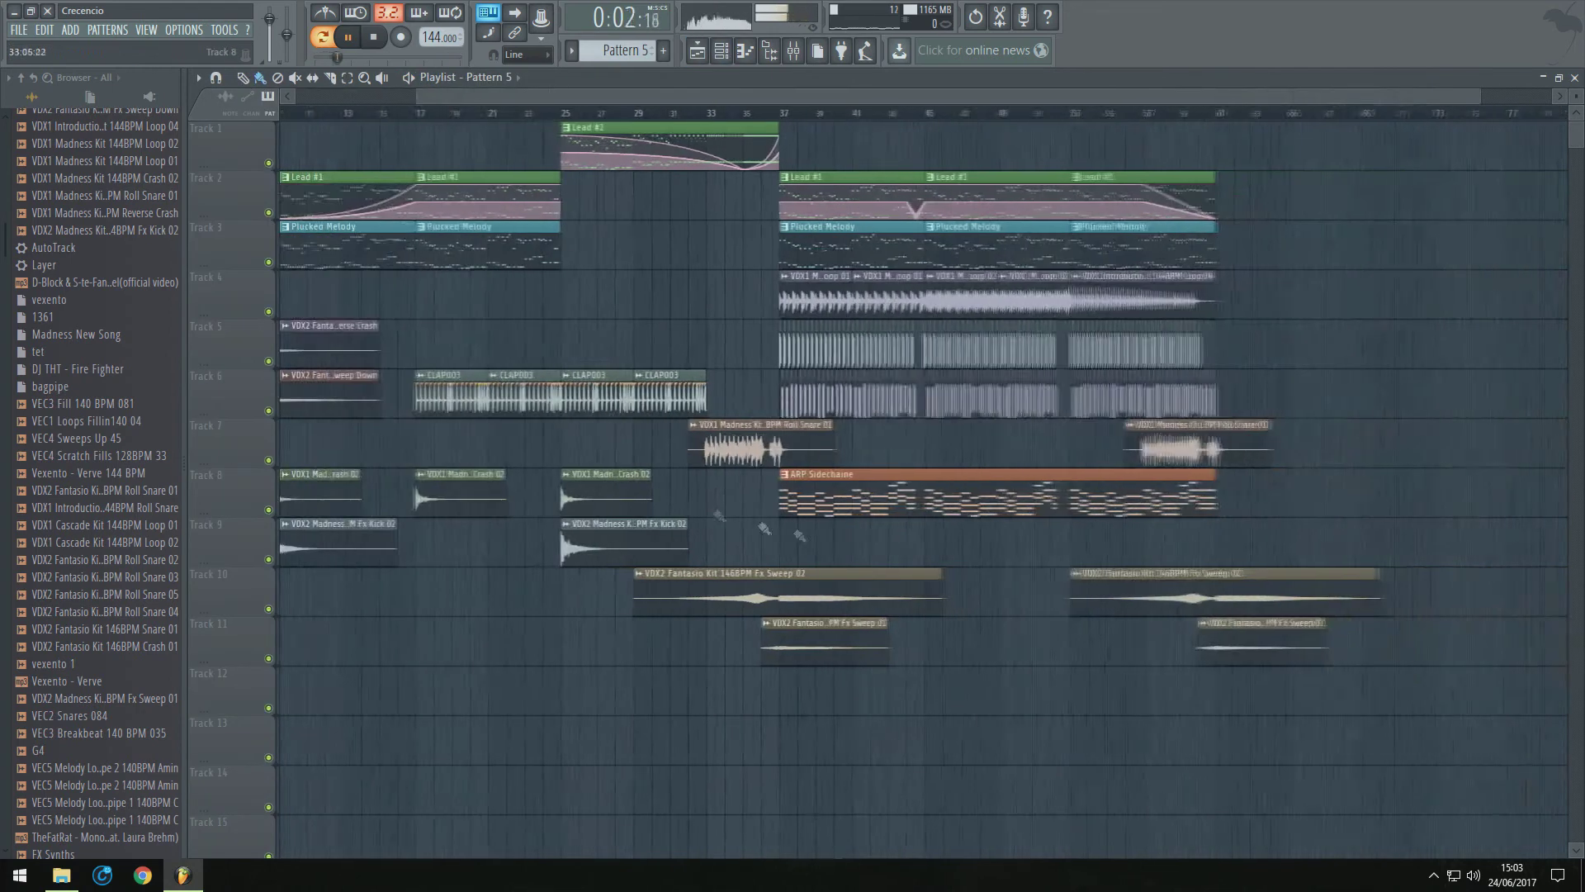
pyautogui.scroll(3, 1069, 561)
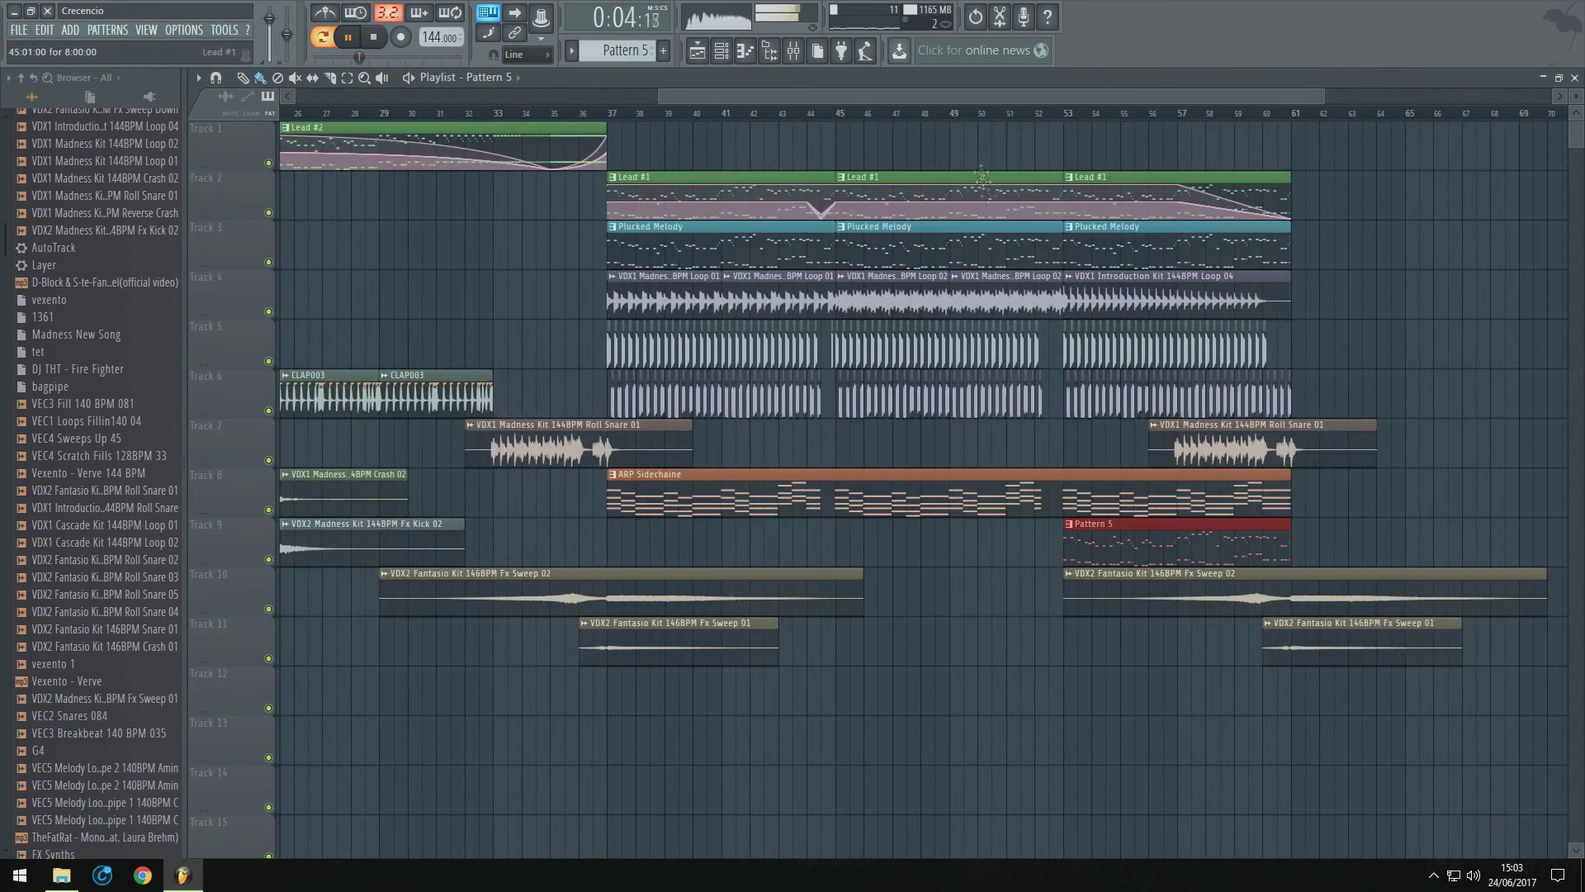
pyautogui.moveTo(977, 97); pyautogui.dragTo(1095, 102)
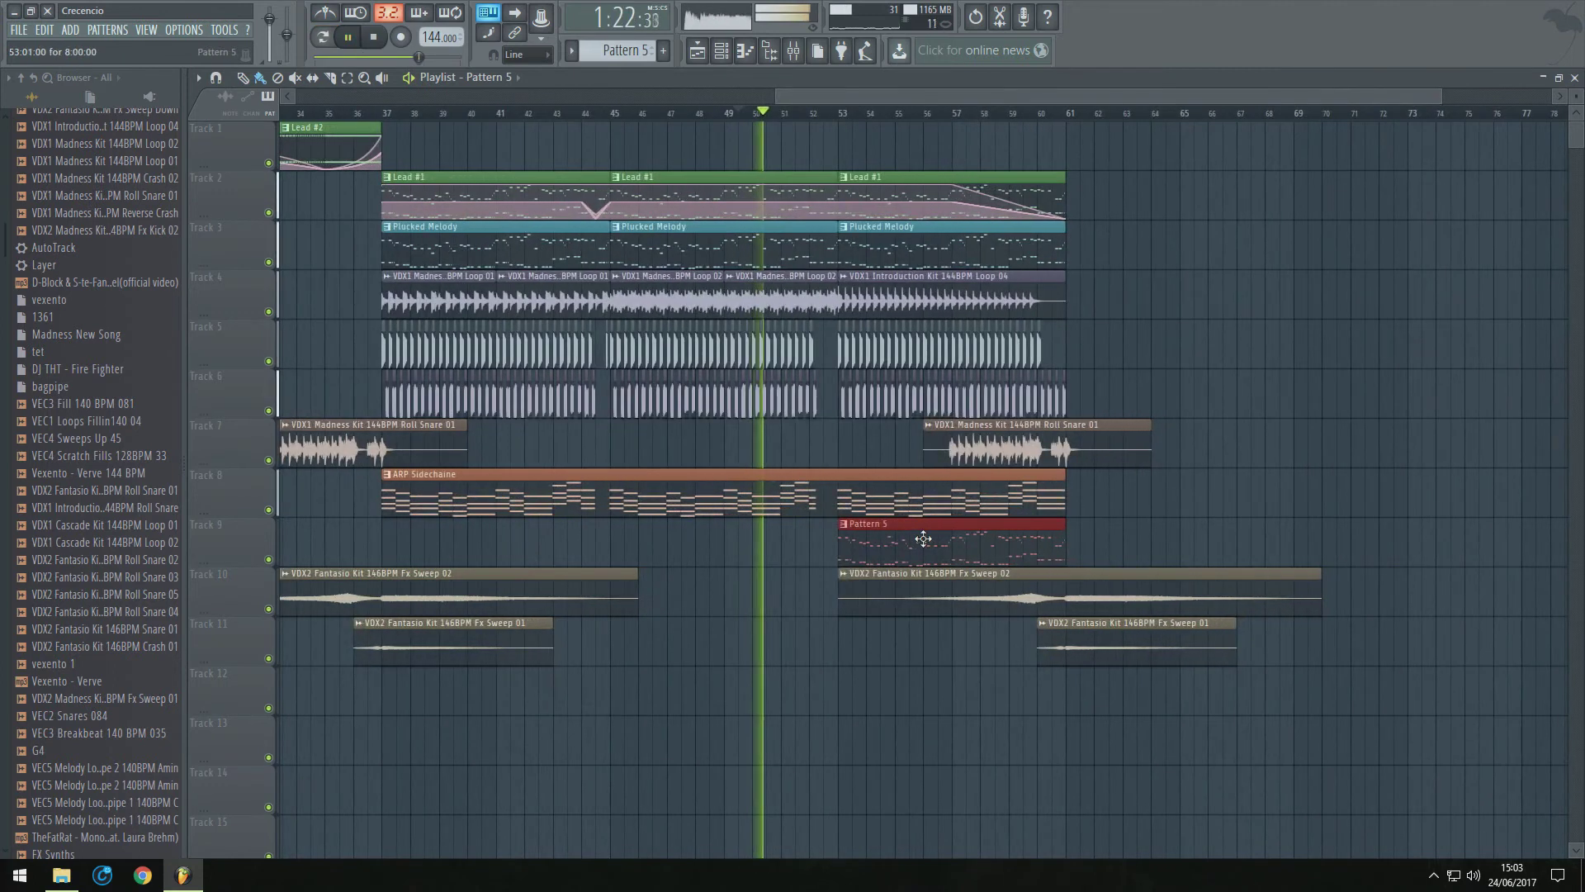
pyautogui.press('space')
# Set the Lead Melody mixer track level to -3.7 dB and play the song into the Pattern 5 section
pyautogui.click(793, 51)
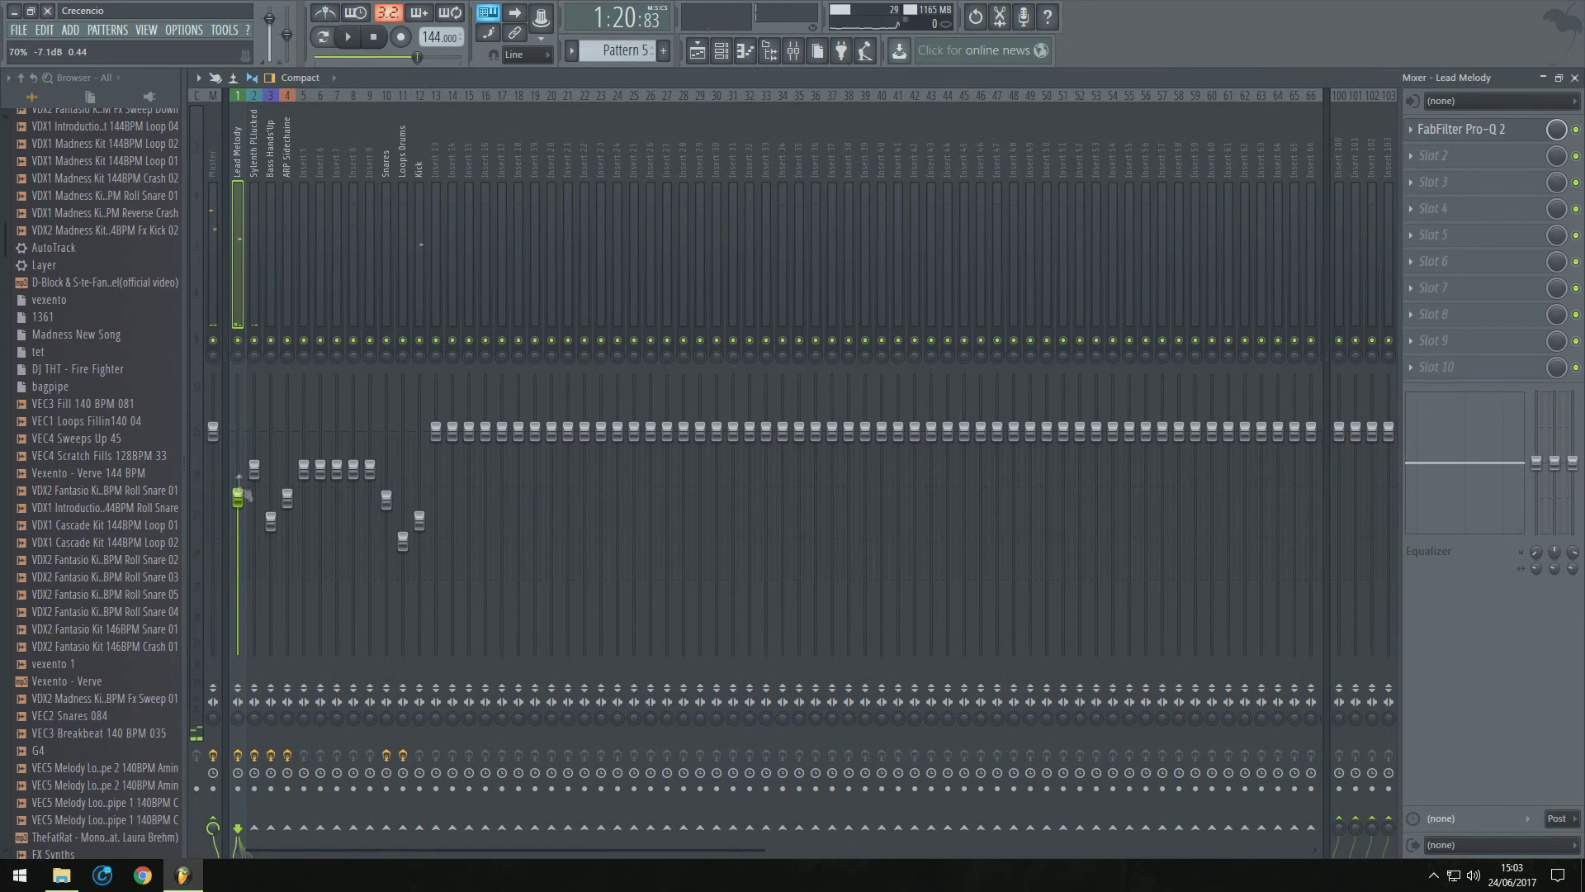
pyautogui.press('space')
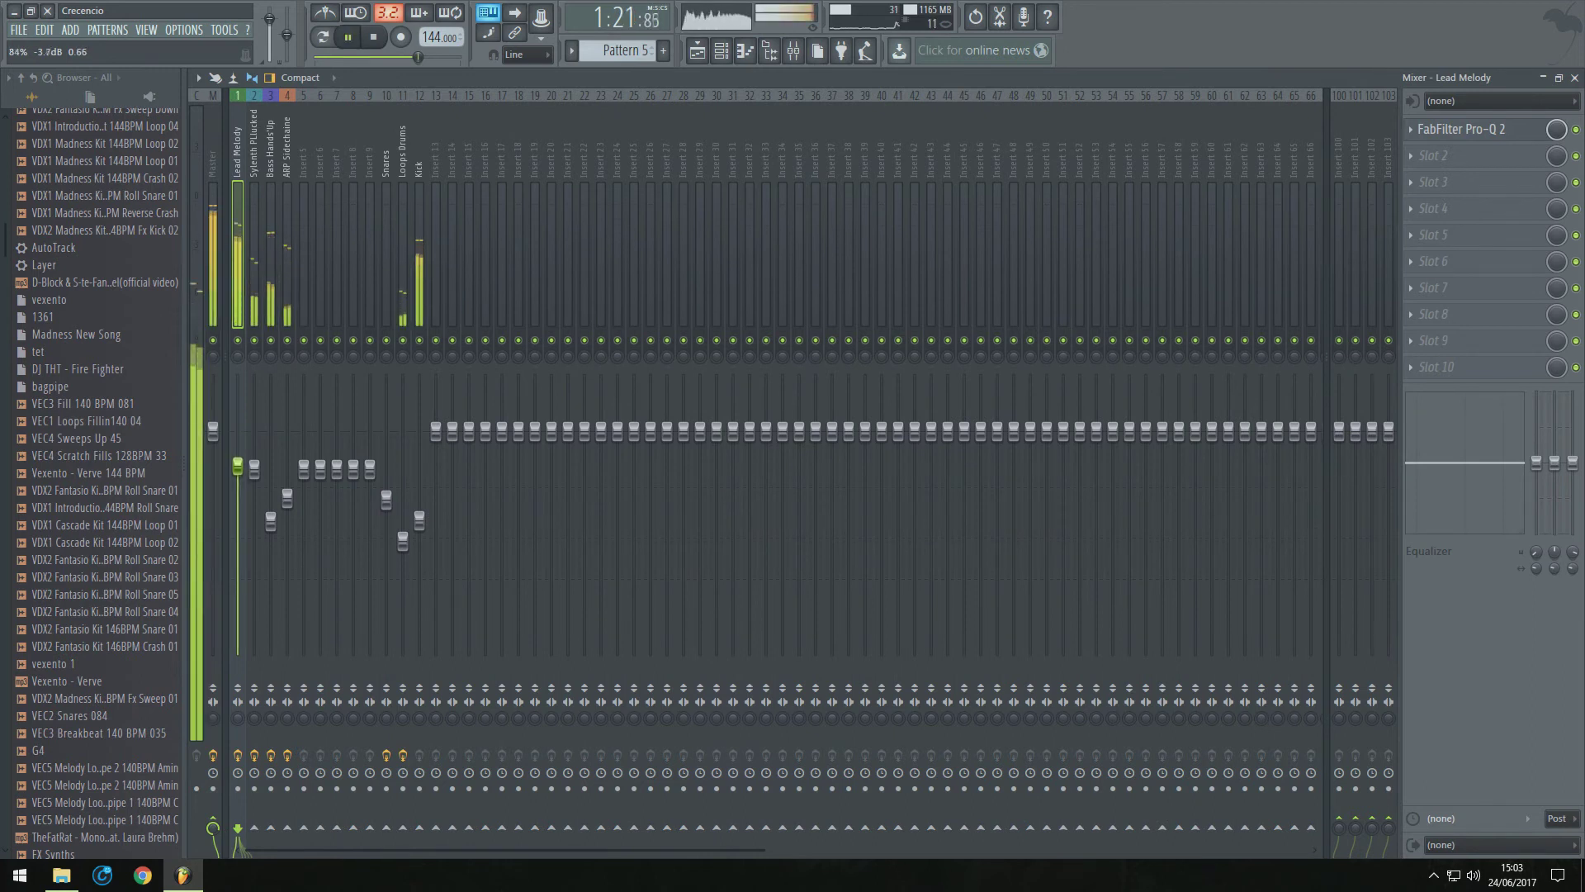
pyautogui.click(698, 51)
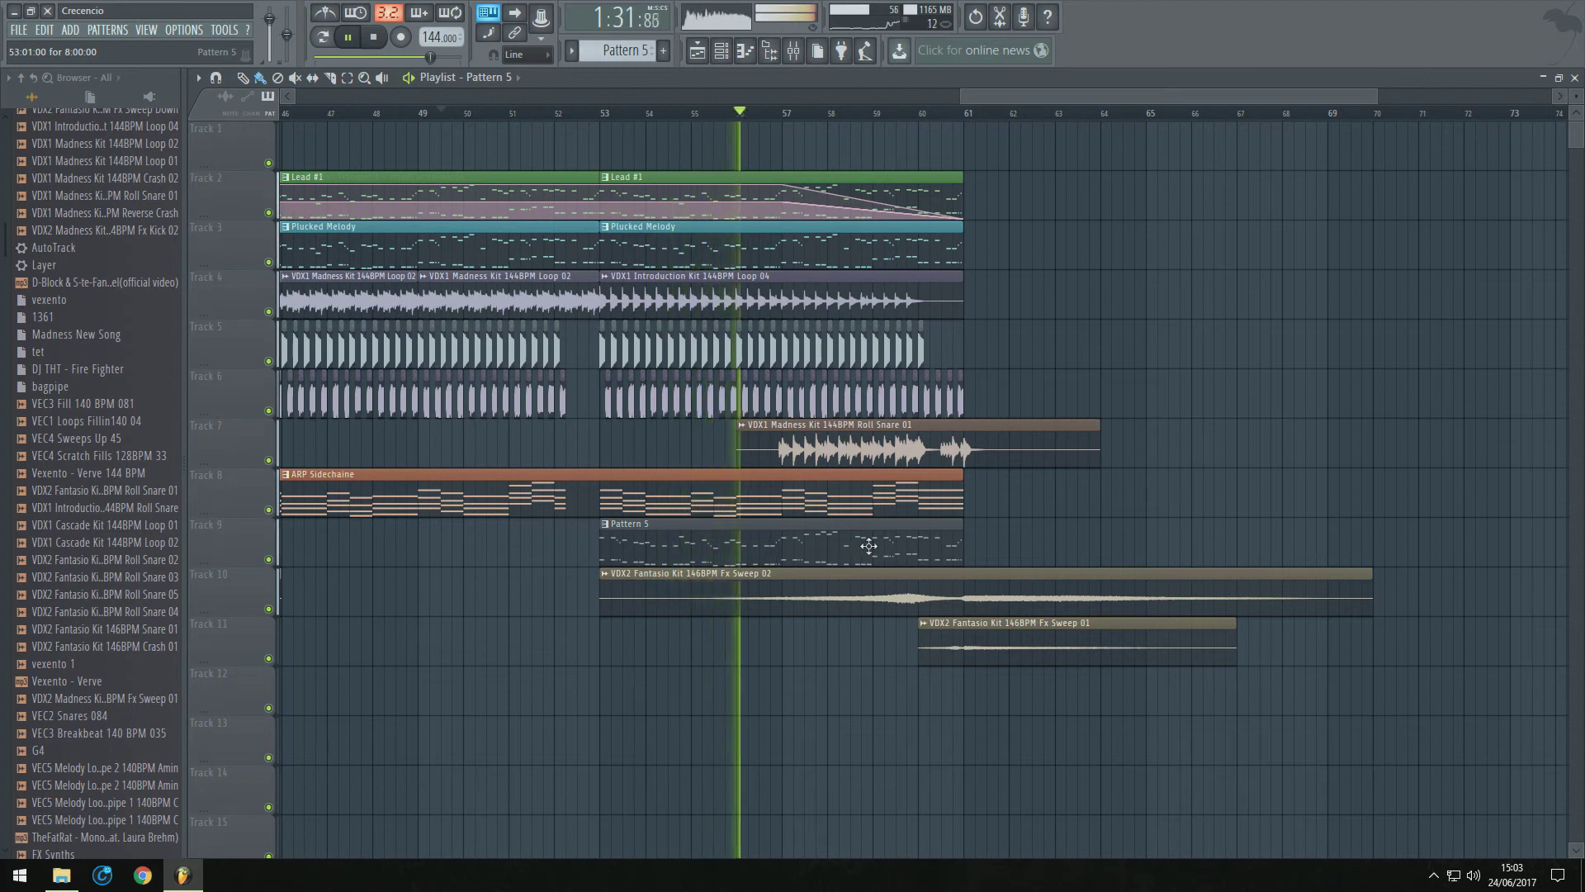
pyautogui.press('space')
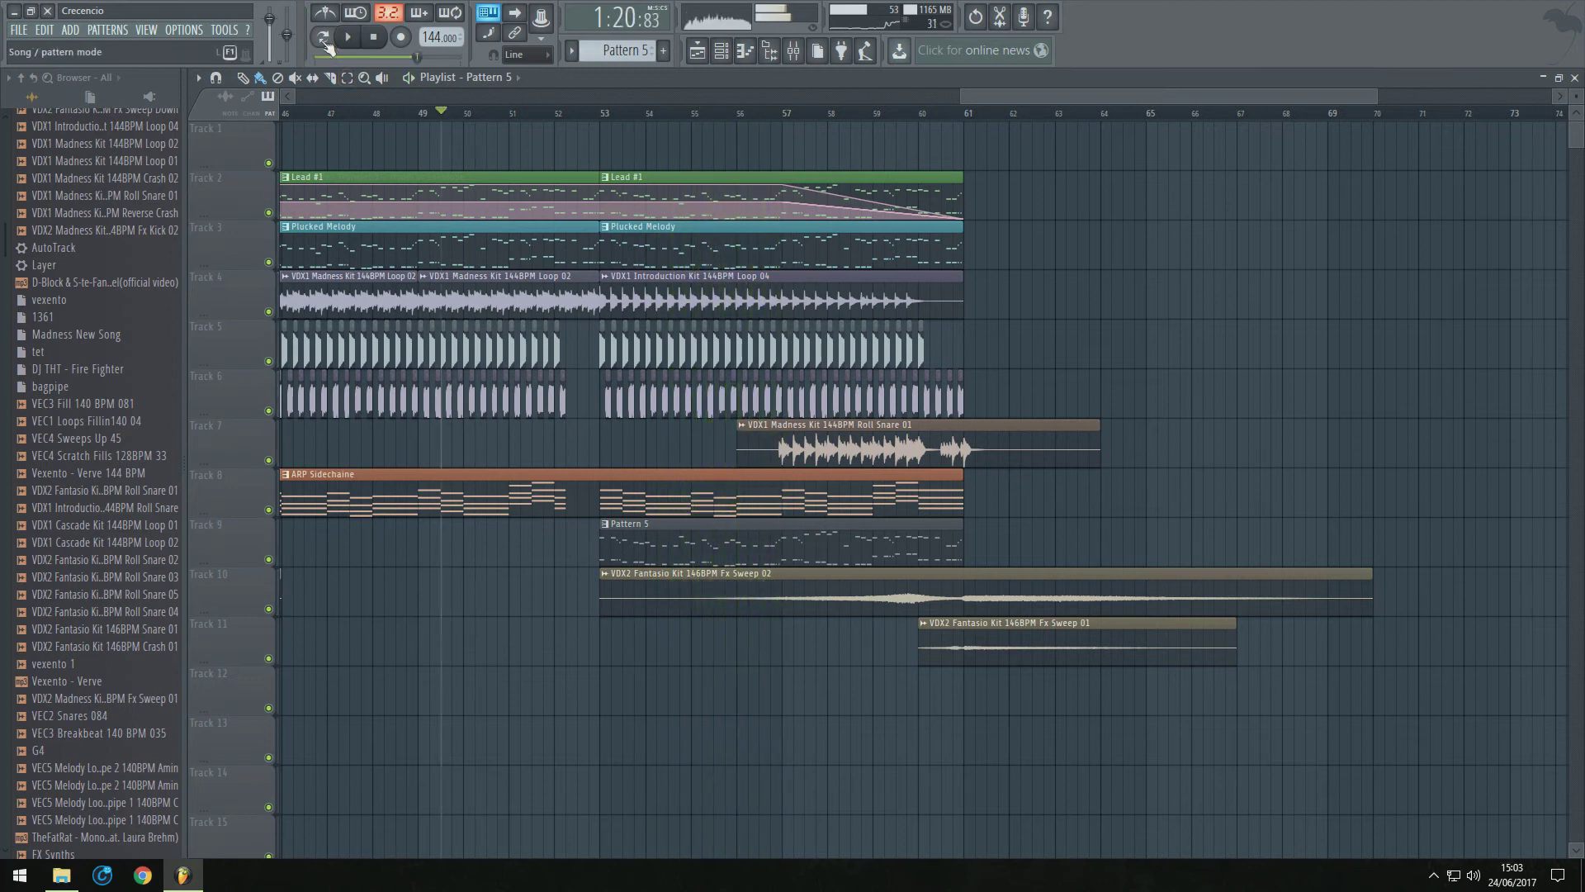
# Add the upper melody to LD Discotronic 2 and LD Discotronic Wide in Pattern 5 and play the arrangement through bar 53
pyautogui.click(720, 52)
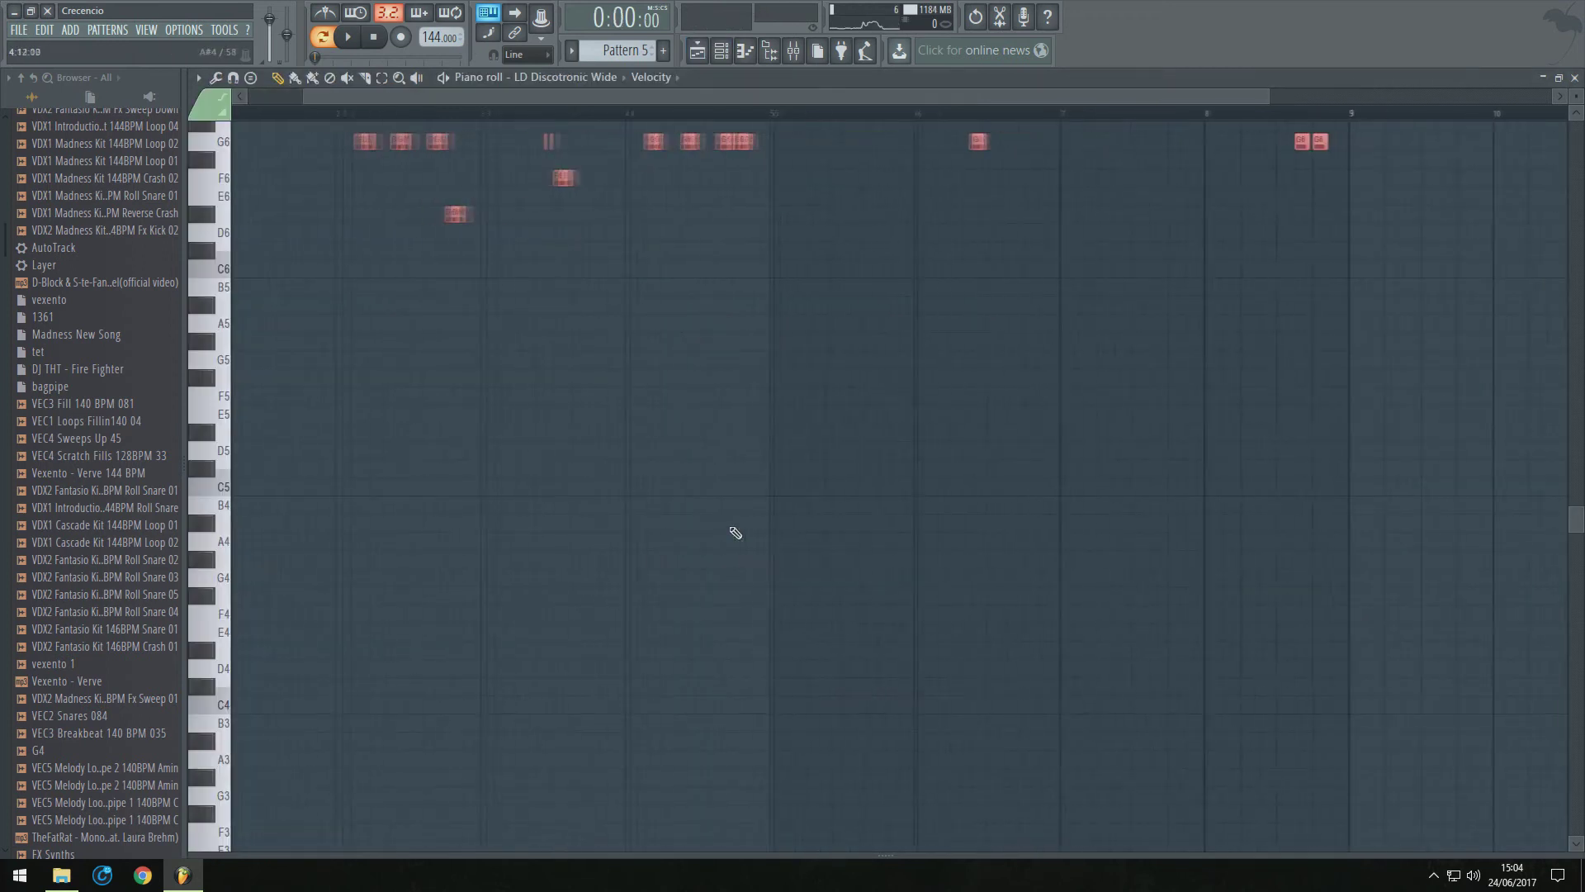
pyautogui.press('space')
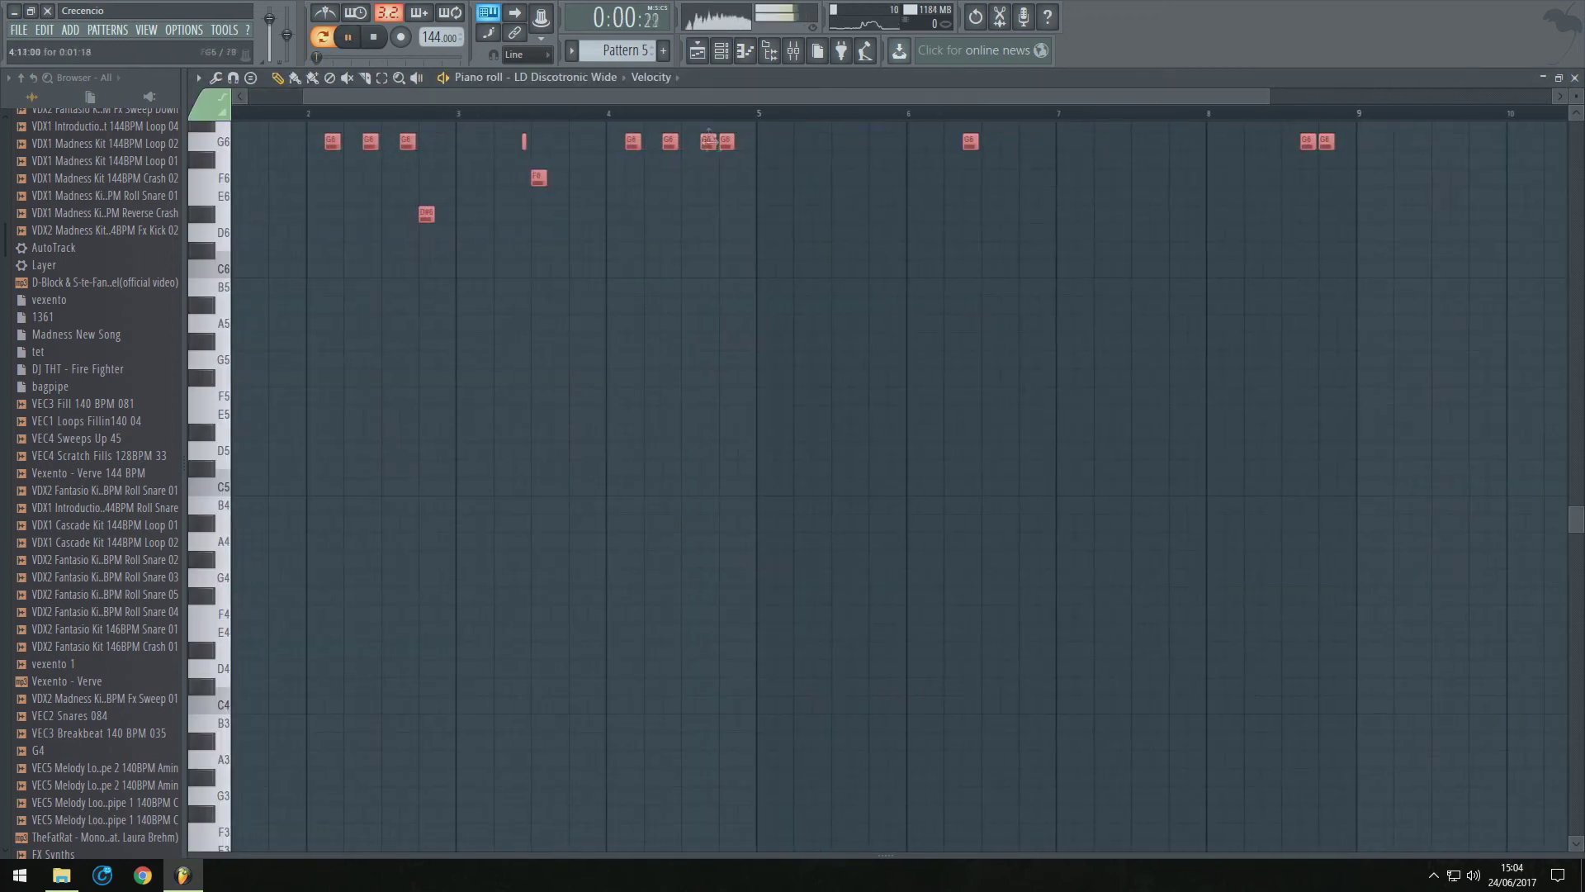
pyautogui.click(697, 50)
pyautogui.scroll(-3, 942, 499)
pyautogui.click(697, 114)
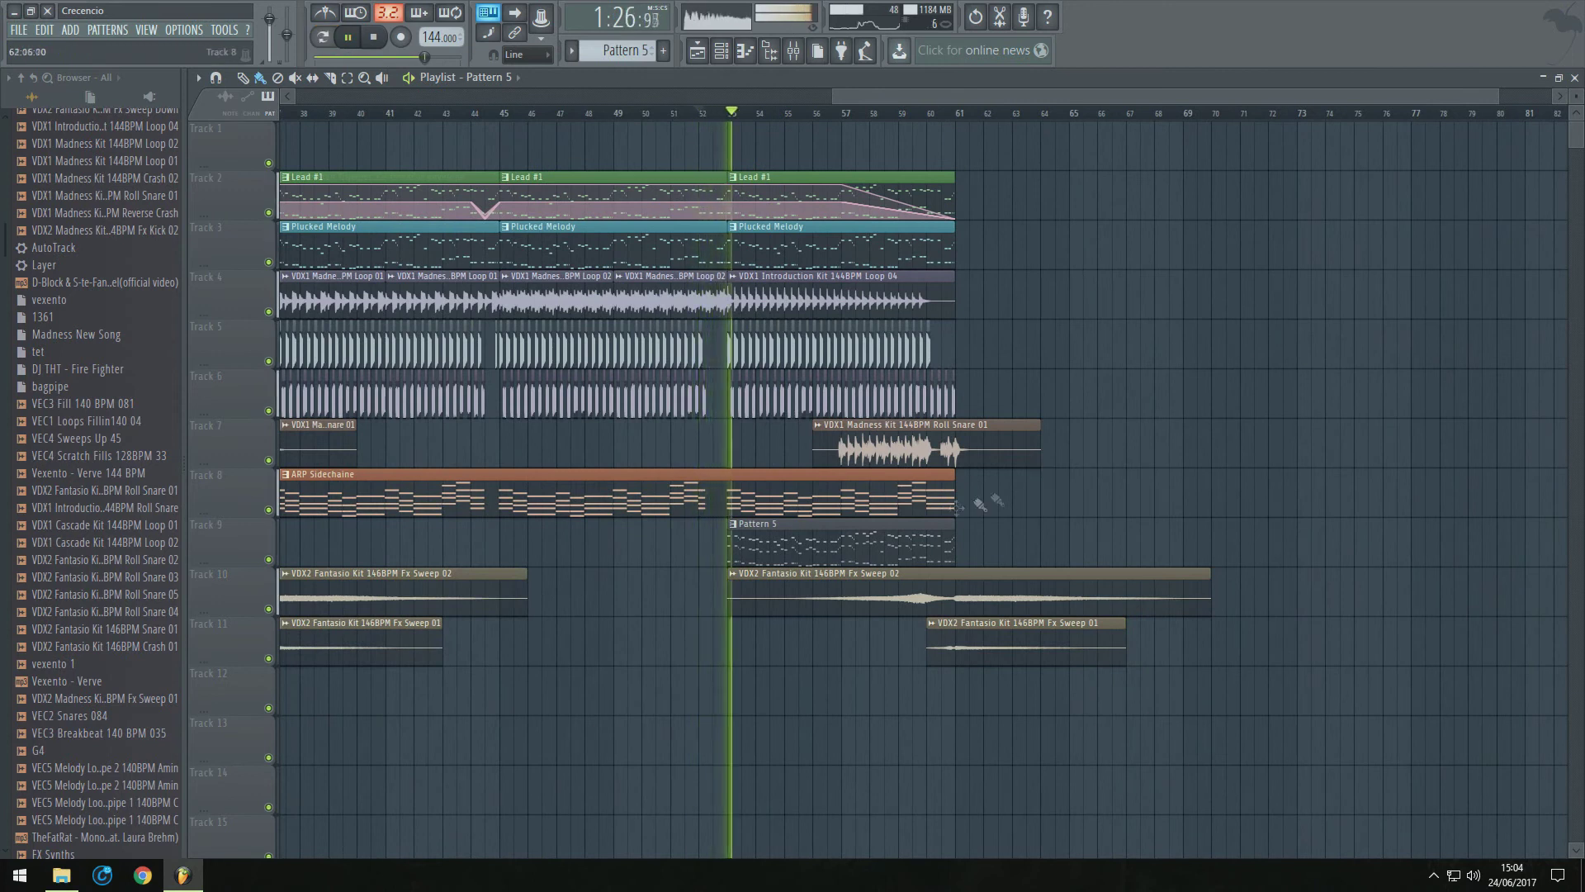
pyautogui.scroll(-2, 878, 512)
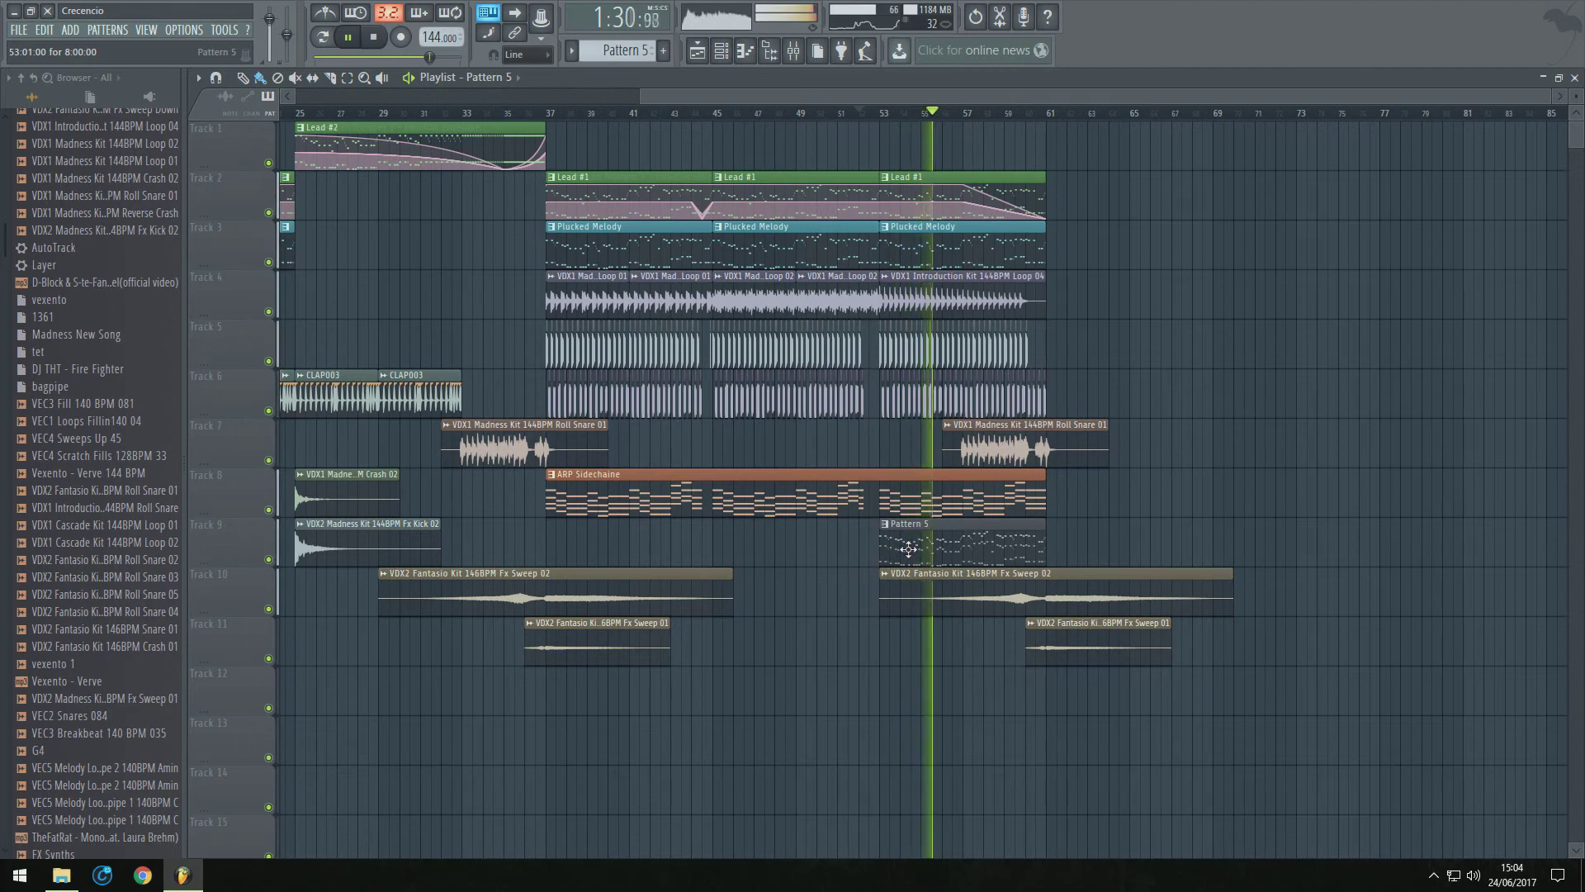
# Check Pattern 5's channels, remove the Lead #1 clip at bar 53 and replay the passage
pyautogui.doubleClick(898, 552)
pyautogui.click(721, 51)
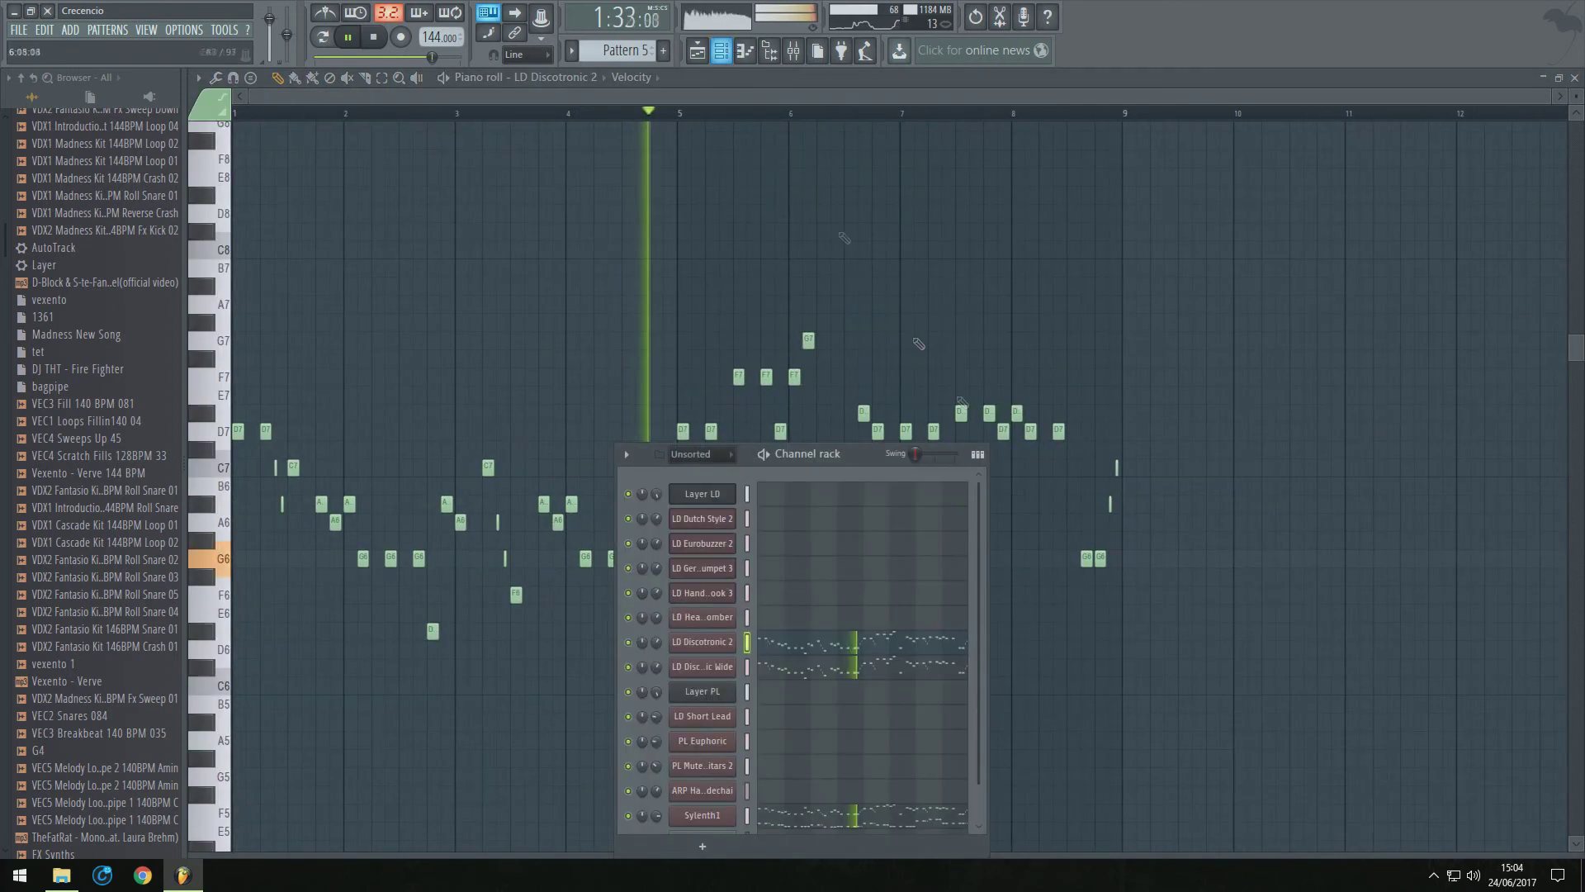
pyautogui.click(697, 52)
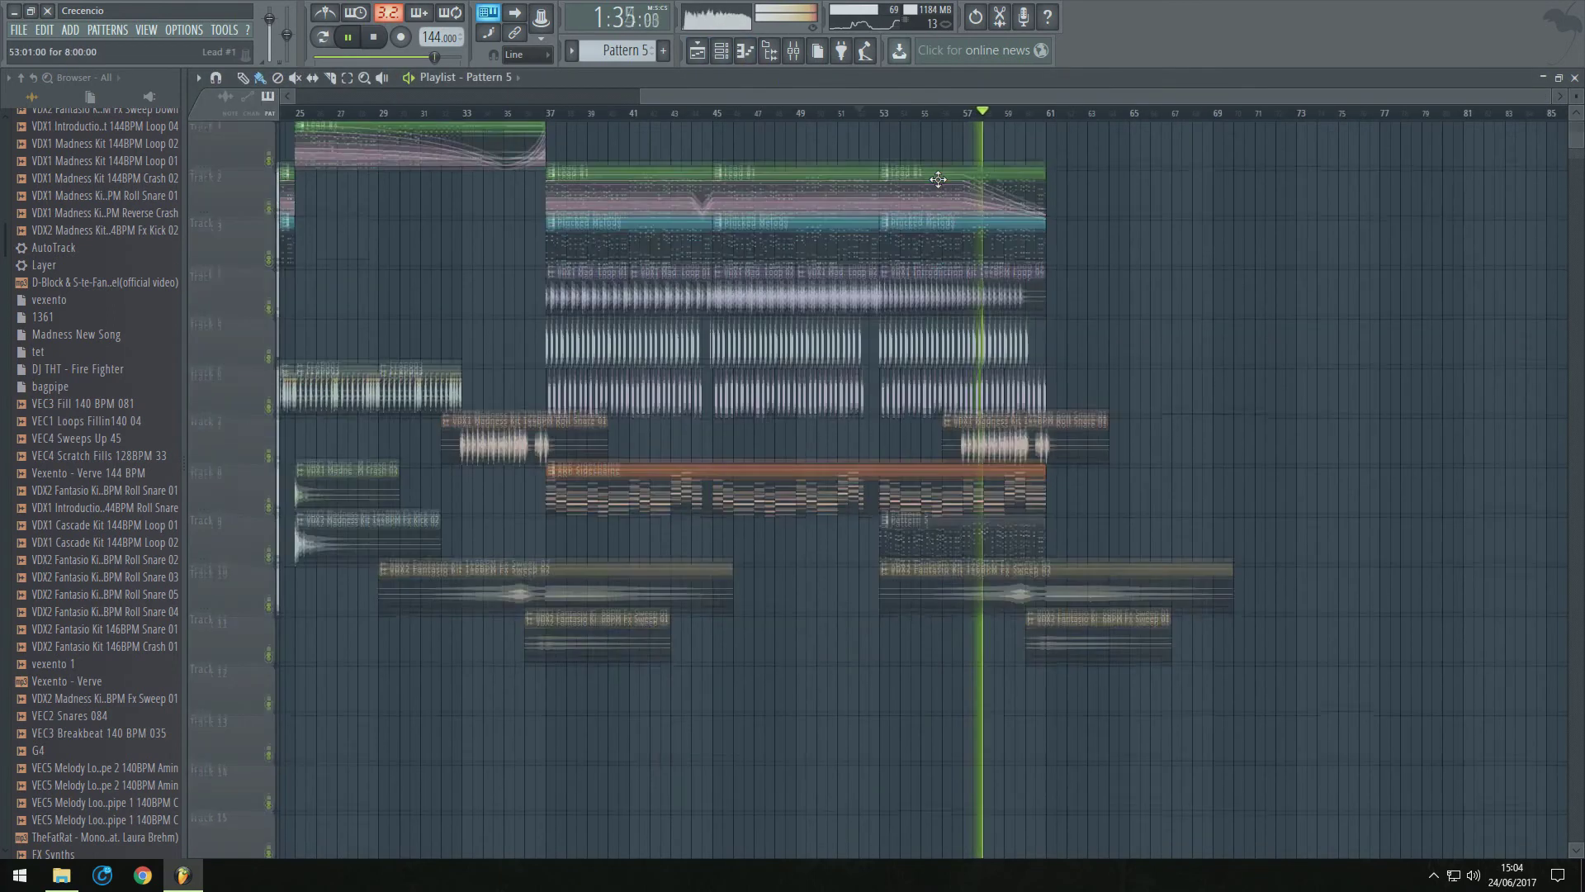
pyautogui.press('space')
pyautogui.press('space')
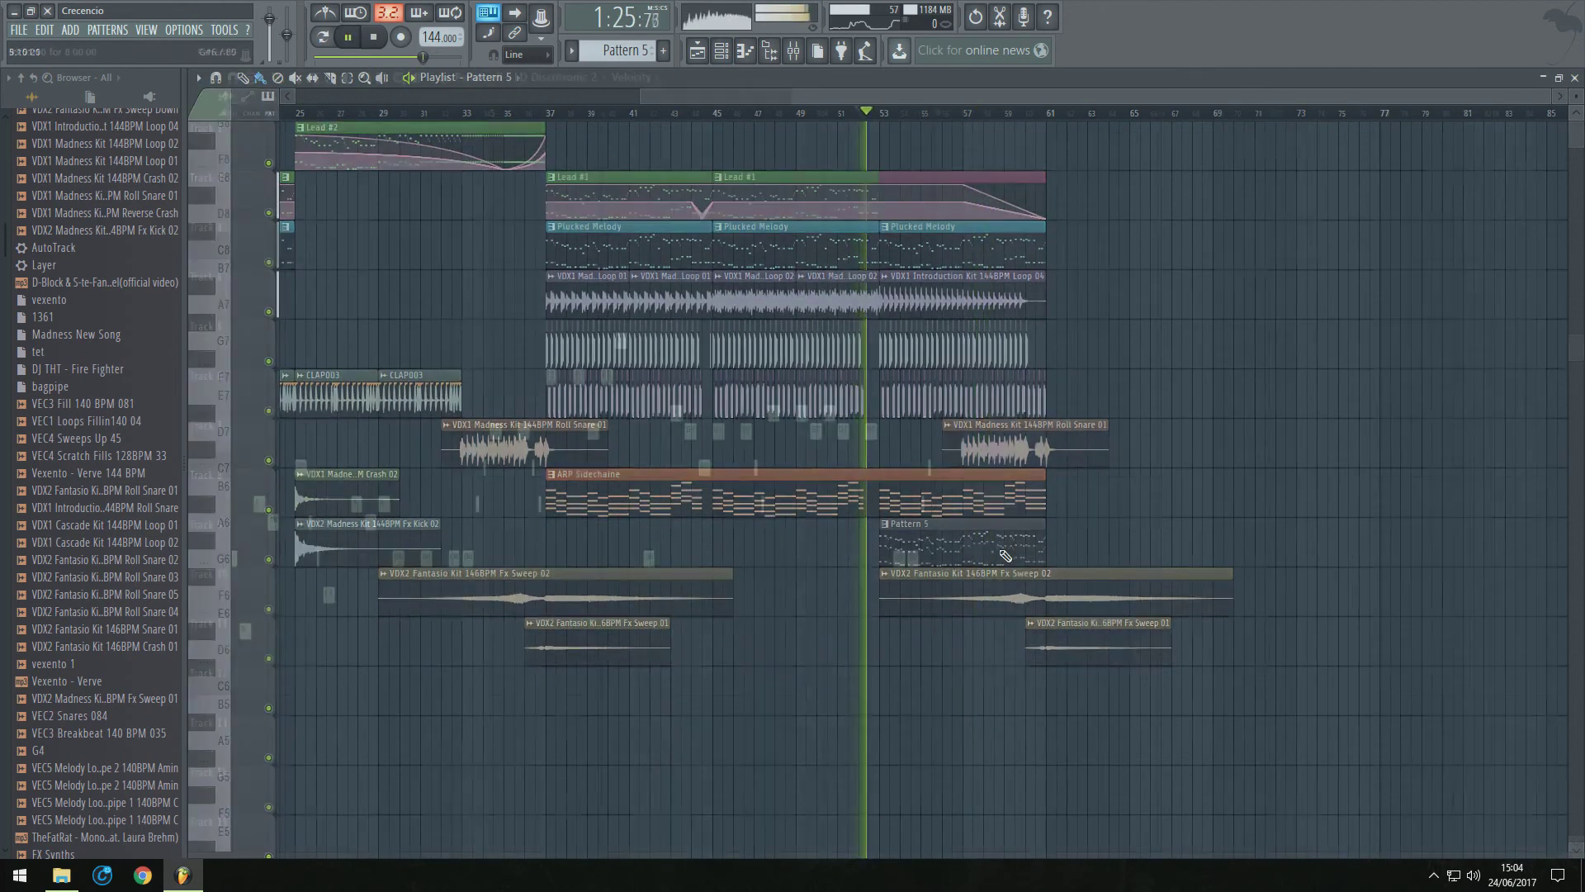
# Copy all of Sylenth1's notes in Pattern 5 and paste them into the Layer LD channel
pyautogui.press('F7')
pyautogui.press('F6')
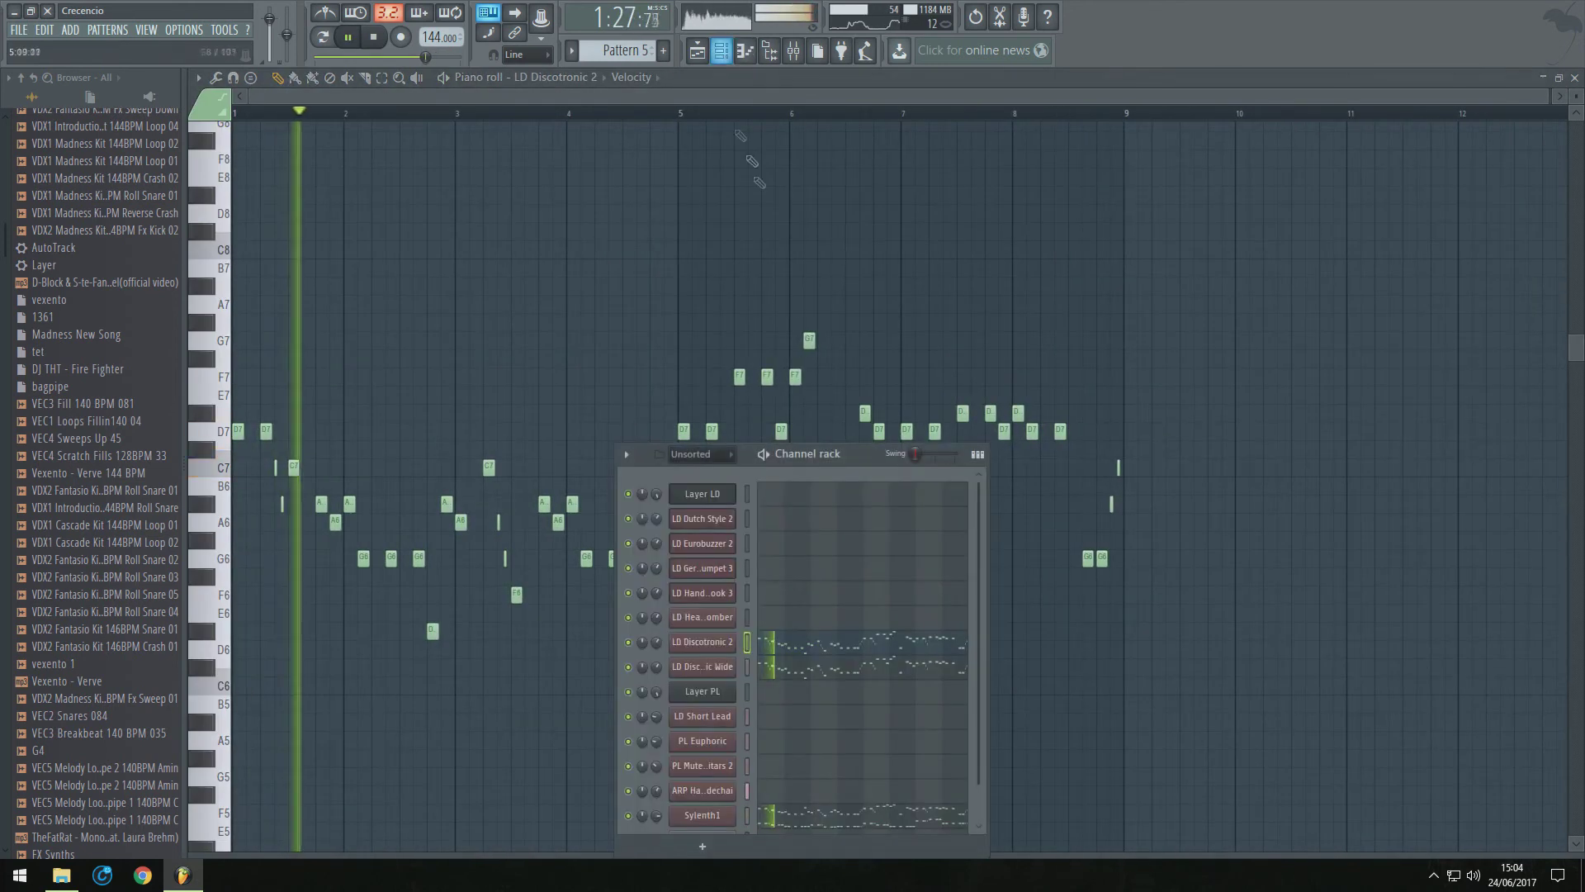
pyautogui.click(798, 814)
pyautogui.scroll(-1, 799, 818)
pyautogui.scroll(2, 1298, 180)
pyautogui.moveTo(1286, 169); pyautogui.dragTo(102, 875)
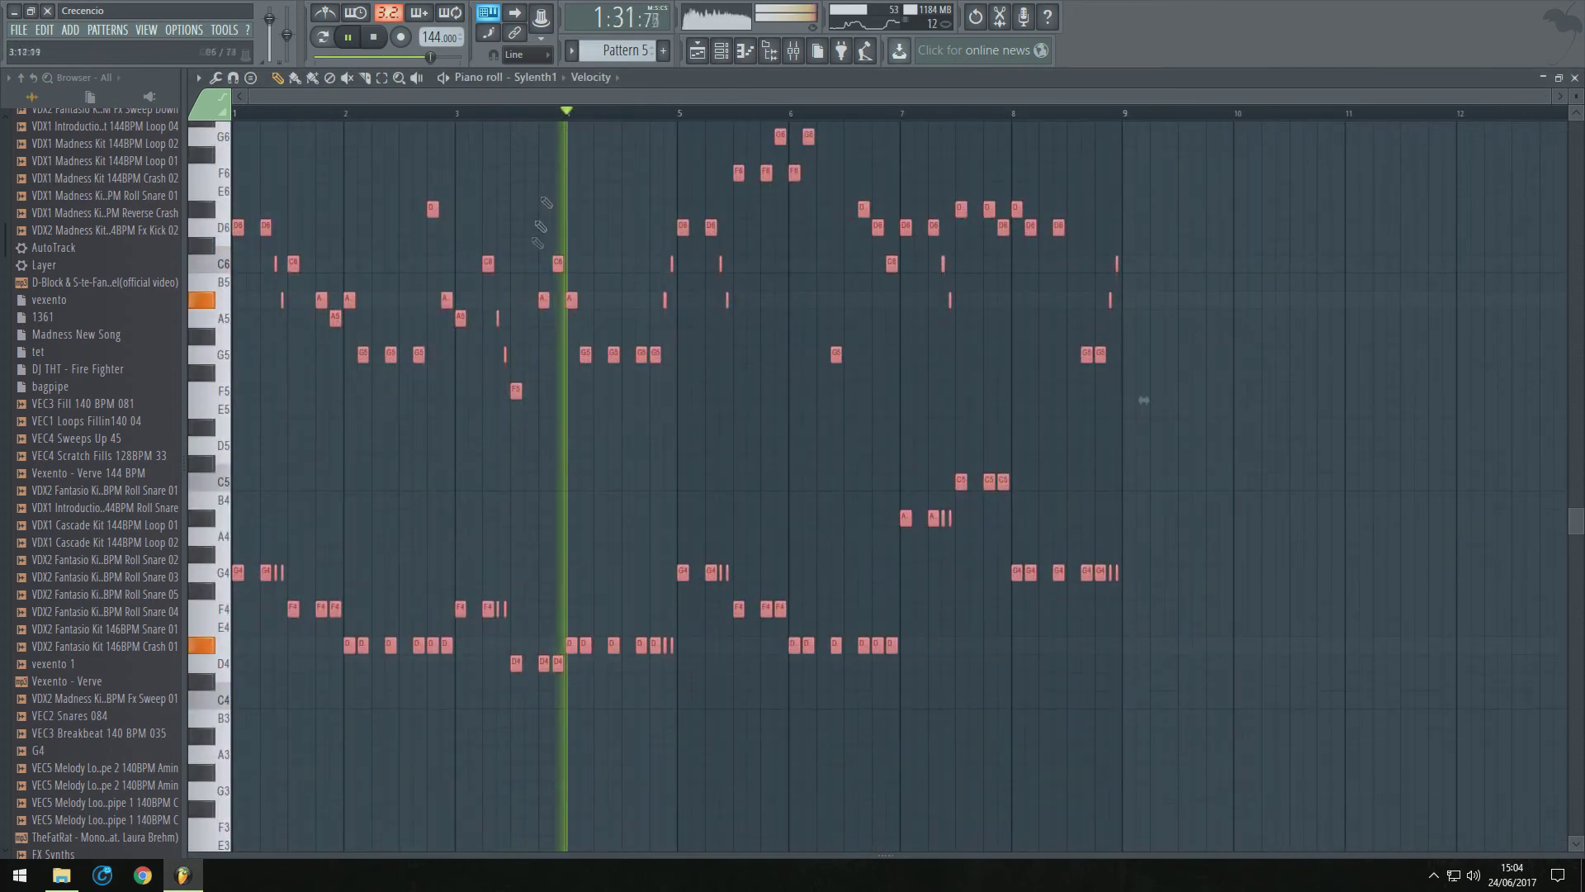
pyautogui.click(744, 53)
pyautogui.click(721, 55)
pyautogui.click(721, 53)
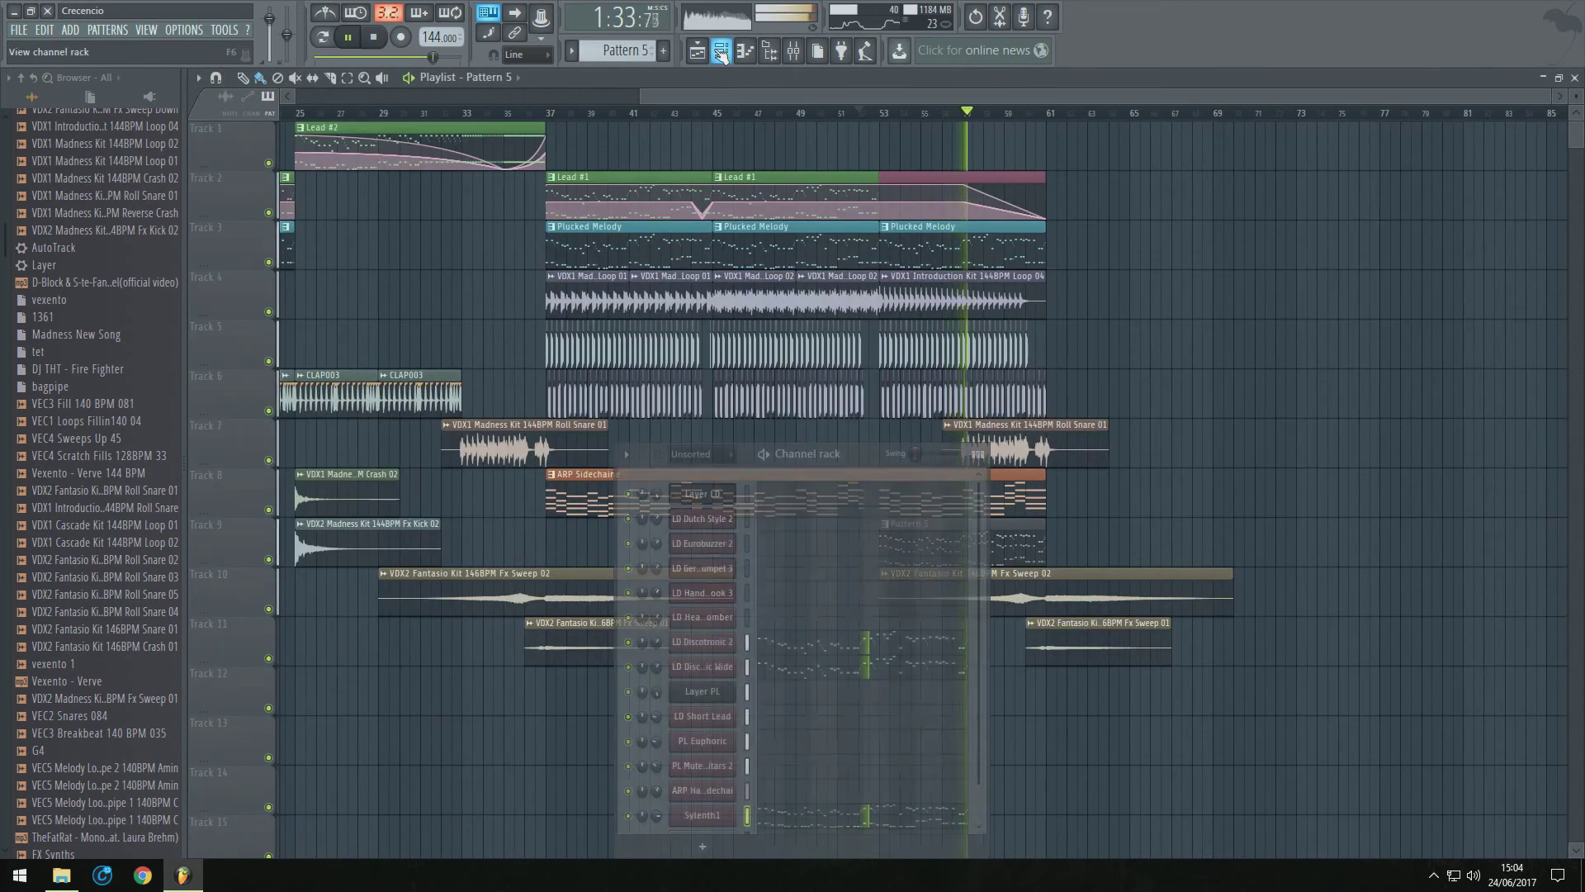
pyautogui.click(821, 498)
pyautogui.hotkey('ctrl', 'v')
# Move the Pattern 5 clip at bar 53 from track 9 up to track 2 and play that section
pyautogui.click(698, 50)
pyautogui.moveTo(968, 556); pyautogui.dragTo(967, 206)
pyautogui.scroll(3, 1158, 216)
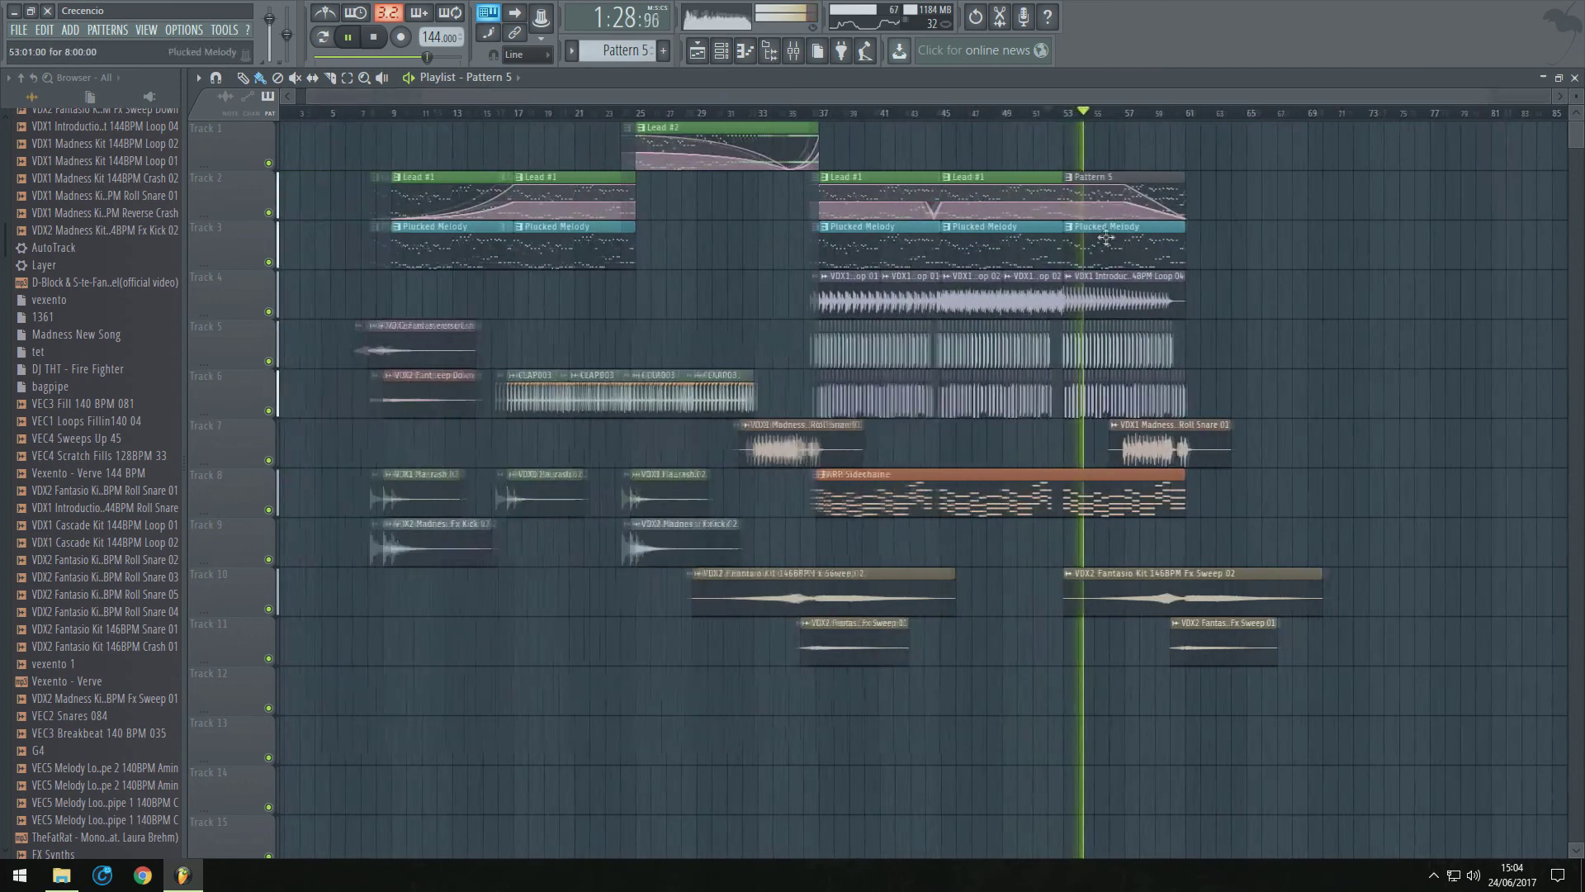
pyautogui.scroll(4, 1302, 241)
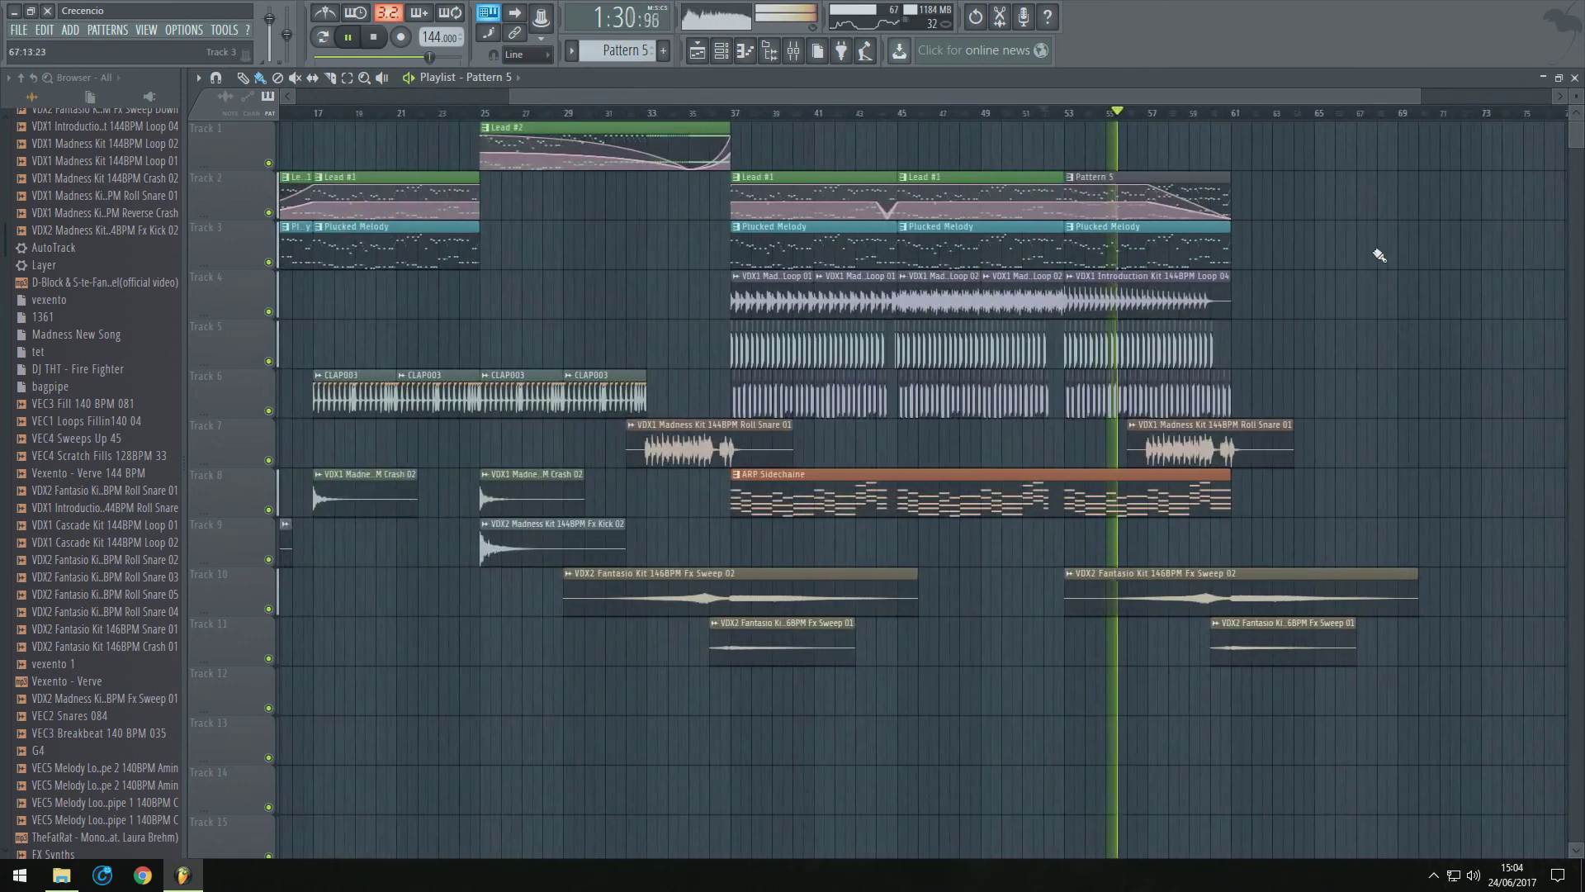
# Copy only the upper melody notes from Sylenth1's piano roll in Pattern 5
pyautogui.click(696, 50)
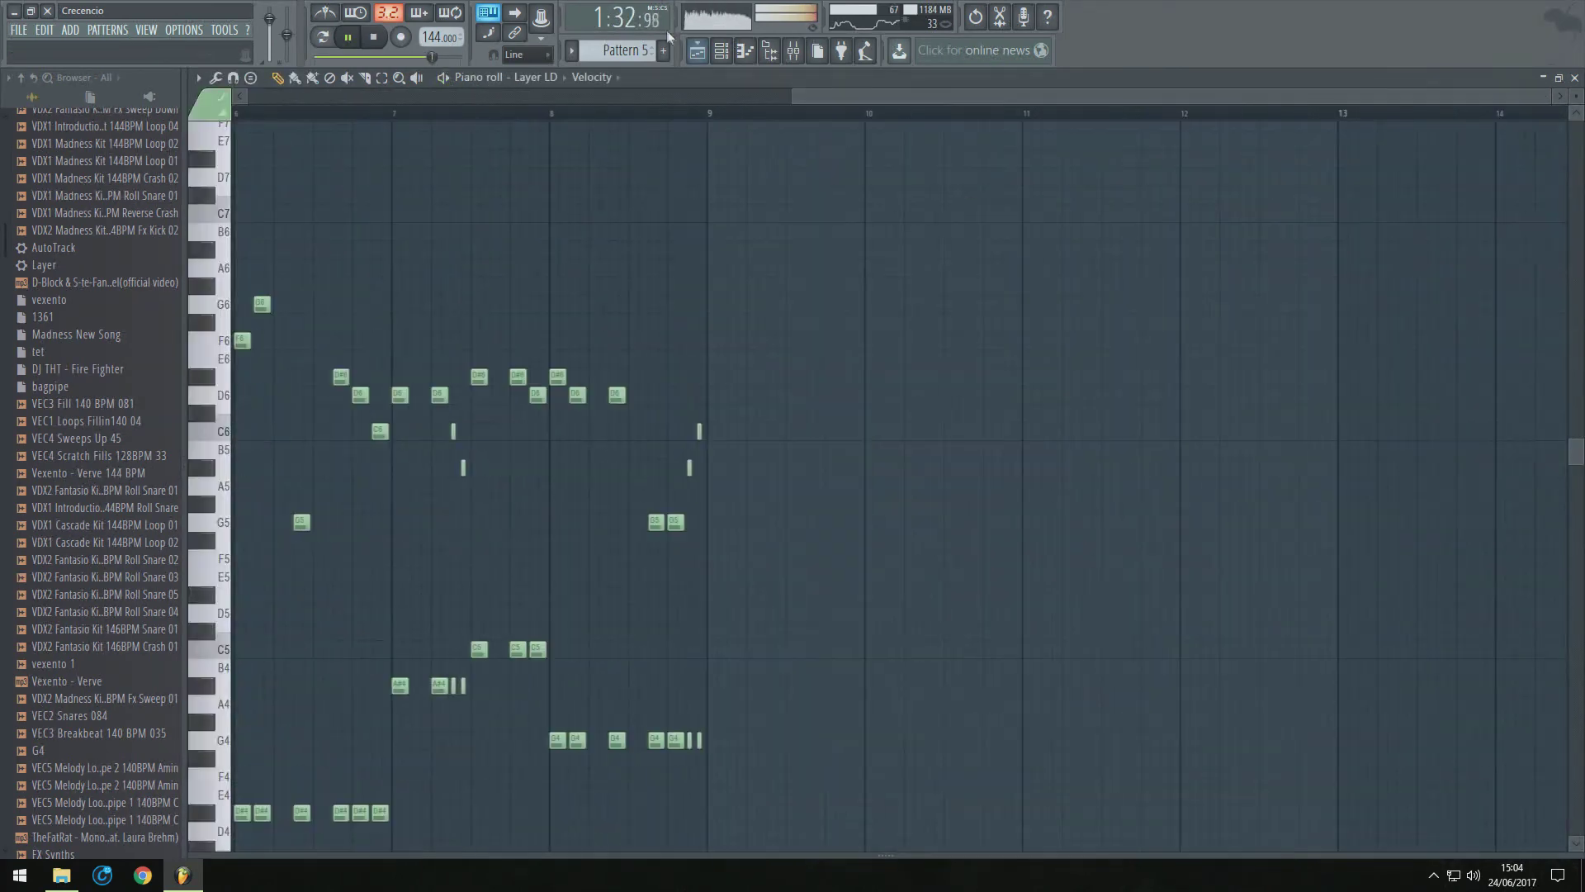
pyautogui.click(723, 51)
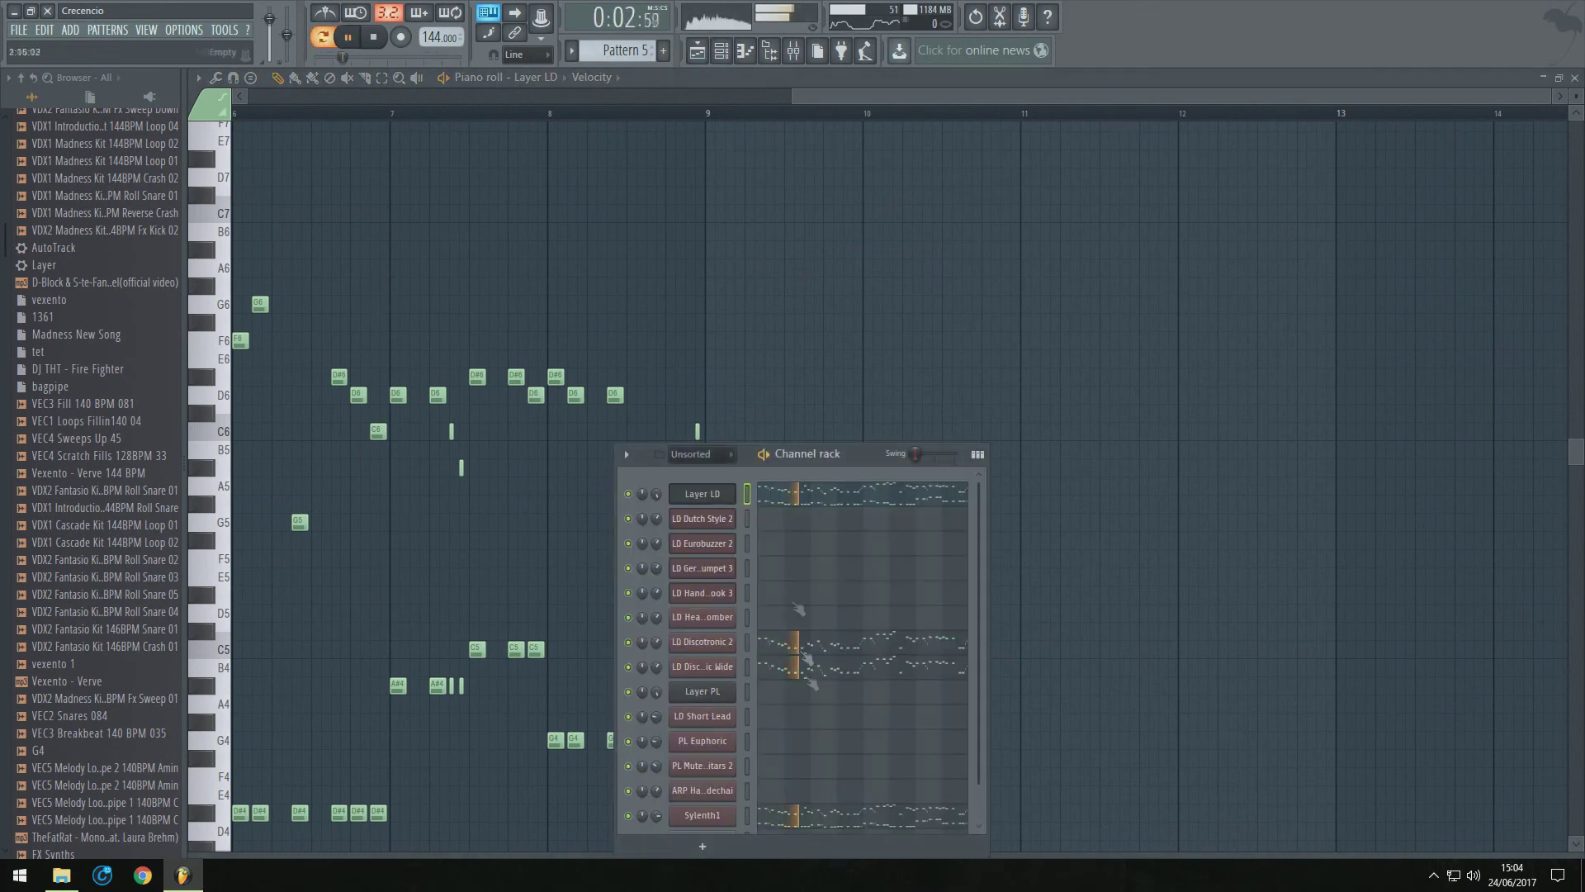
pyautogui.click(828, 820)
pyautogui.moveTo(1354, 142); pyautogui.dragTo(73, 499)
pyautogui.click(721, 51)
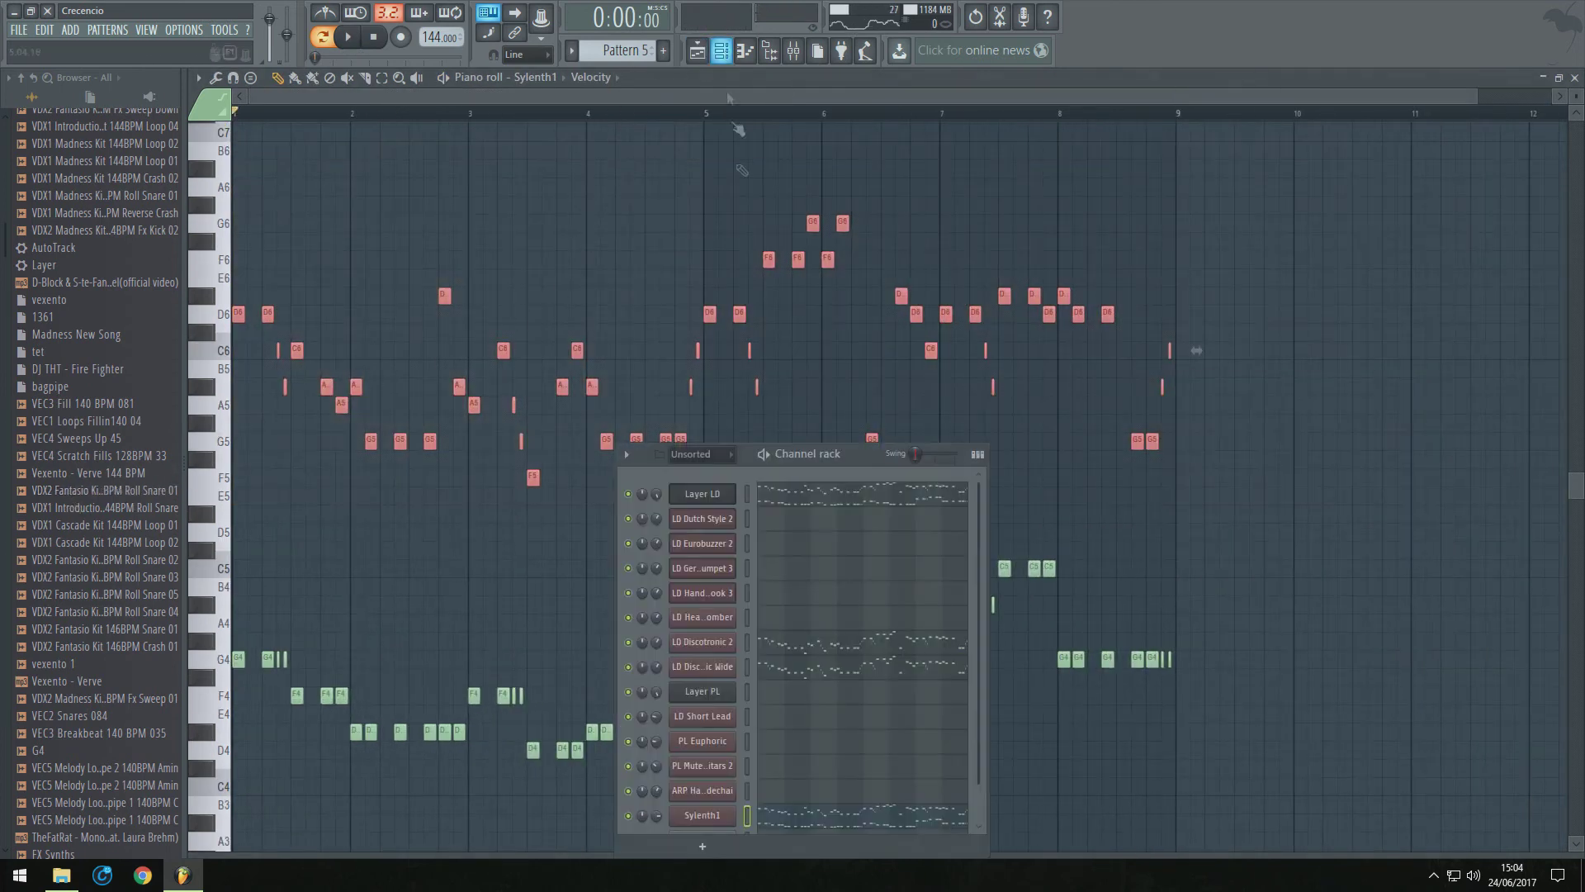
# Replace LD Discotronic 2's notes with the copied melody and transpose it up one octave
pyautogui.click(821, 645)
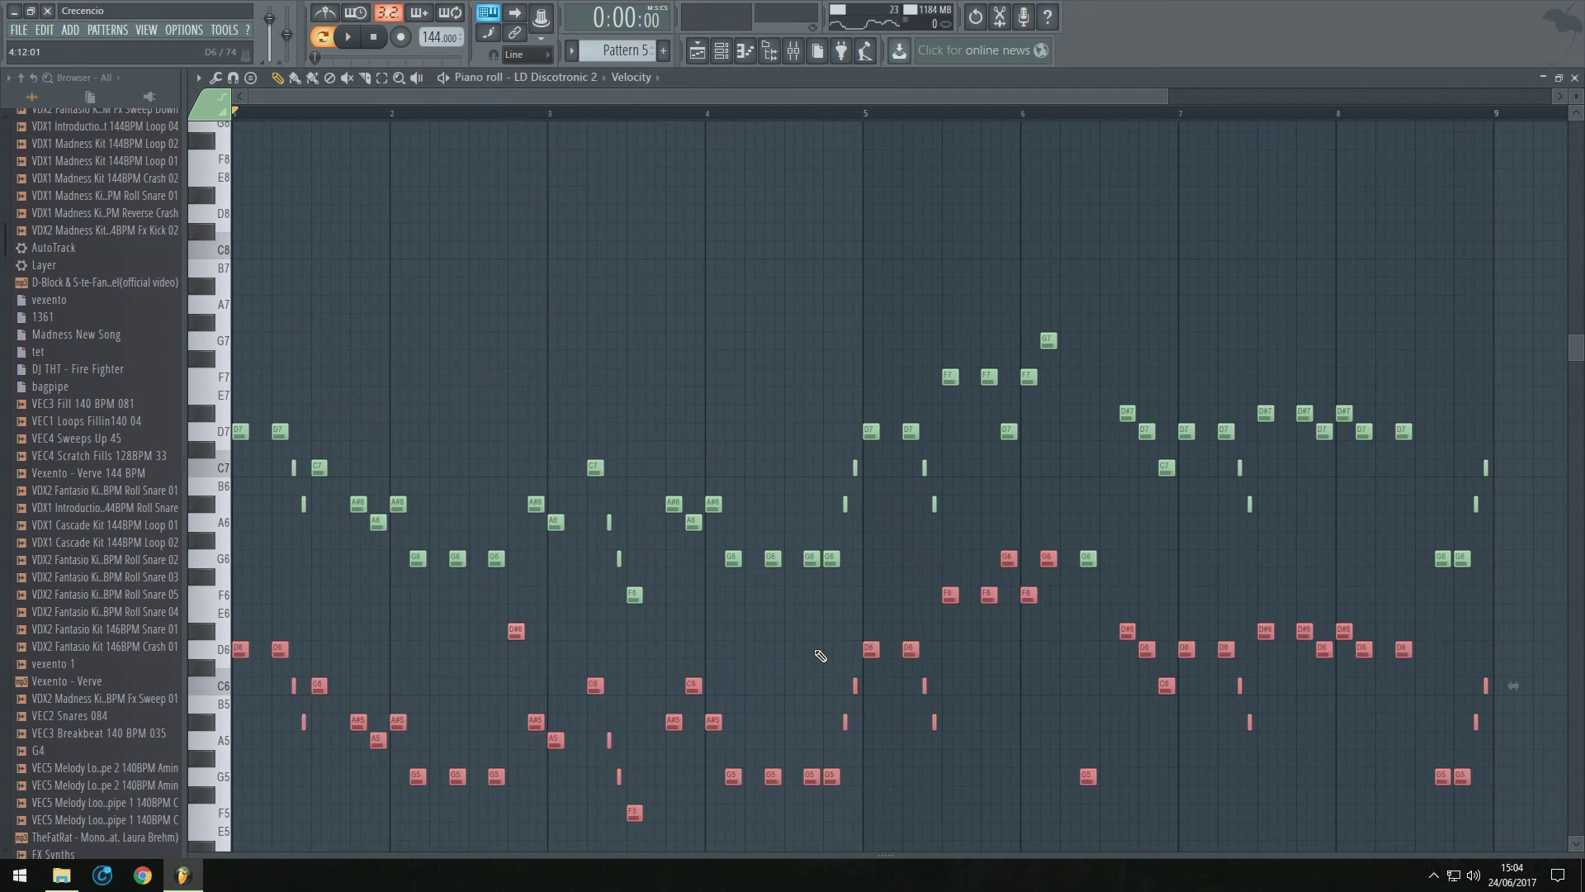
pyautogui.moveTo(233, 651); pyautogui.dragTo(192, 412)
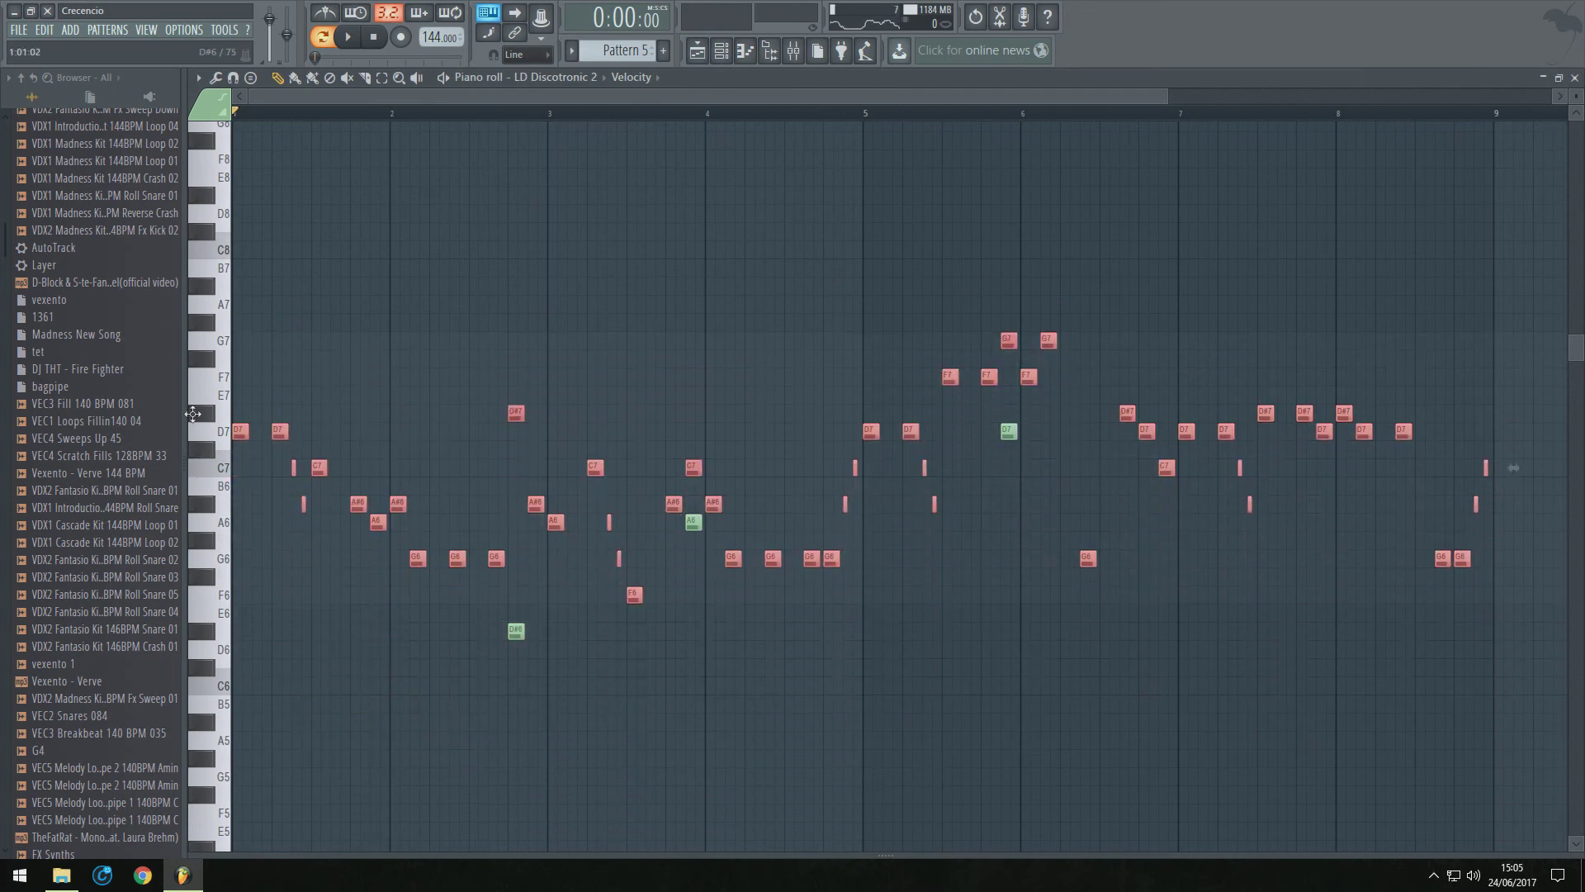
pyautogui.hotkey('ctrl', 'z')
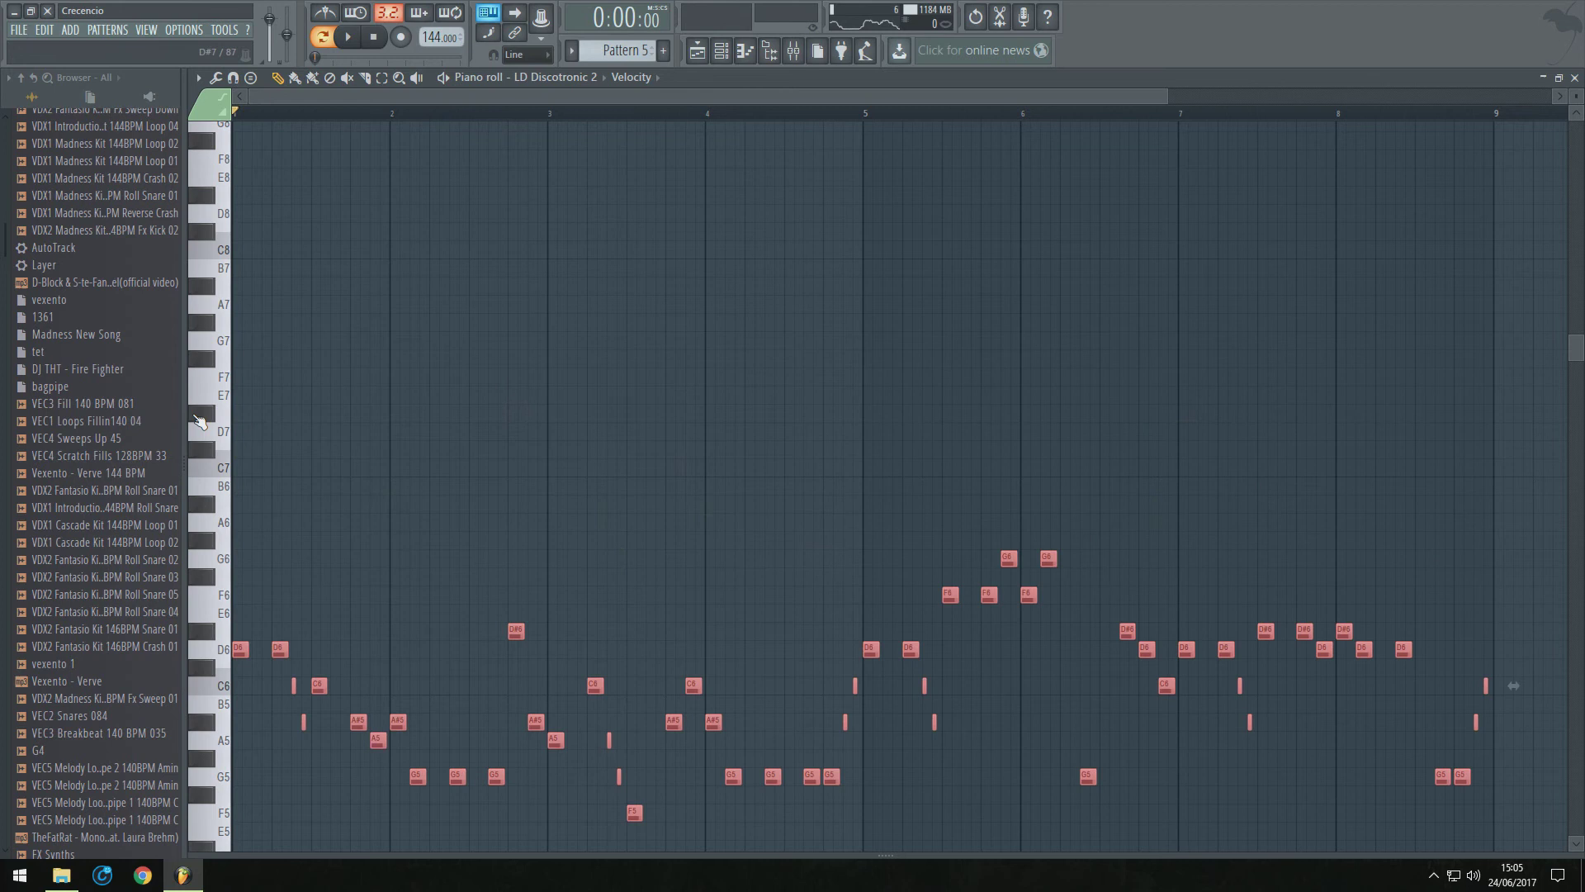
pyautogui.moveTo(239, 650); pyautogui.dragTo(211, 424)
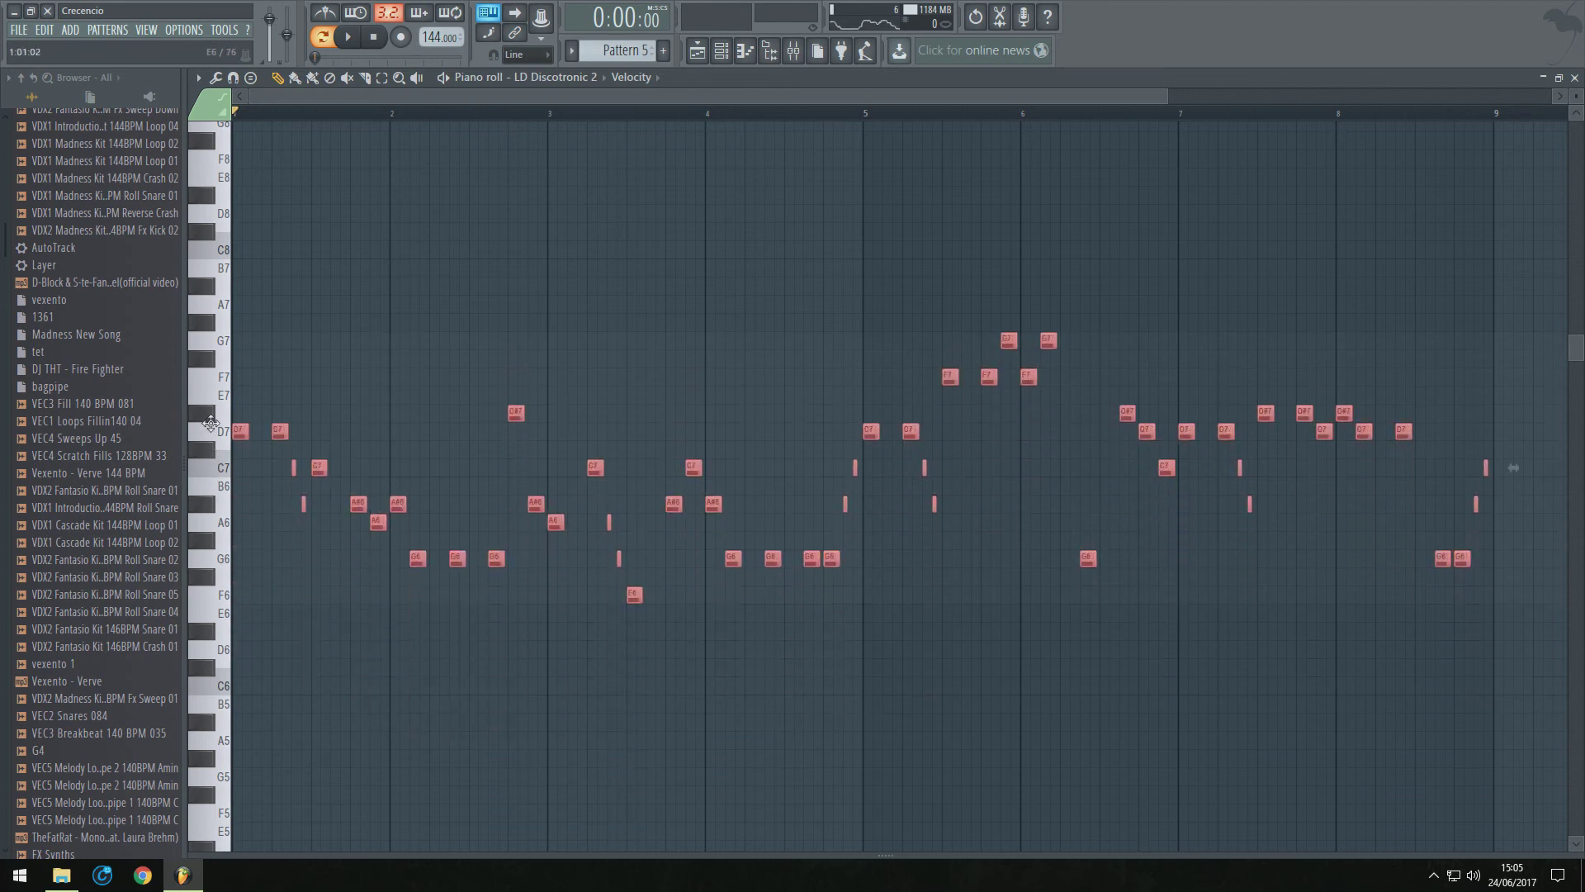
# Replace LD Discotronic Wide's notes with the same melody one octave higher and play Pattern 5
pyautogui.click(723, 52)
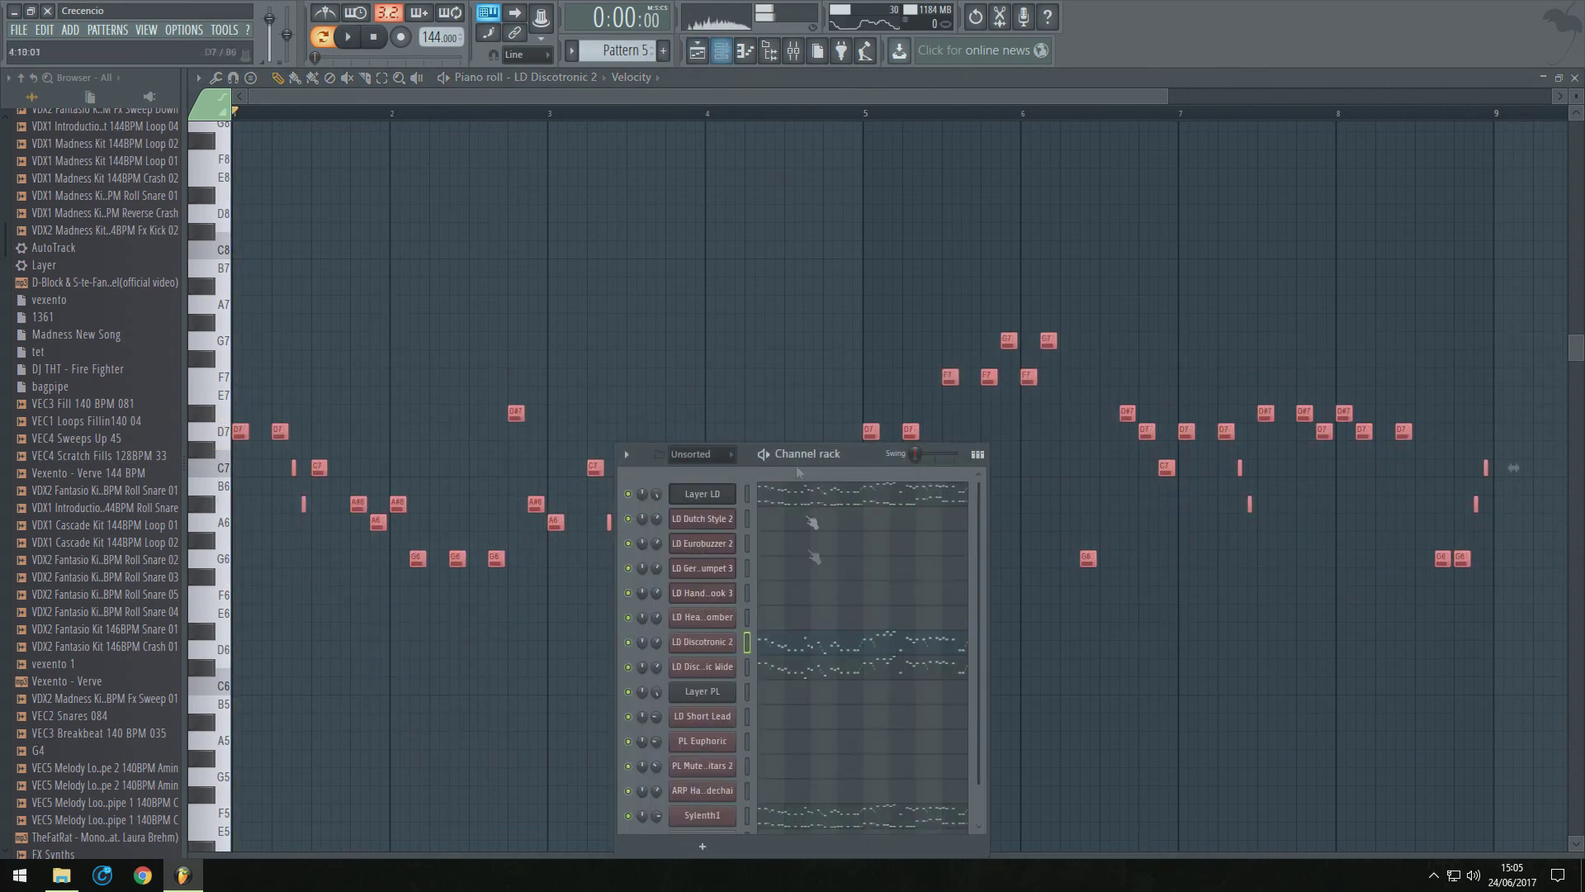
pyautogui.click(791, 679)
pyautogui.press('space')
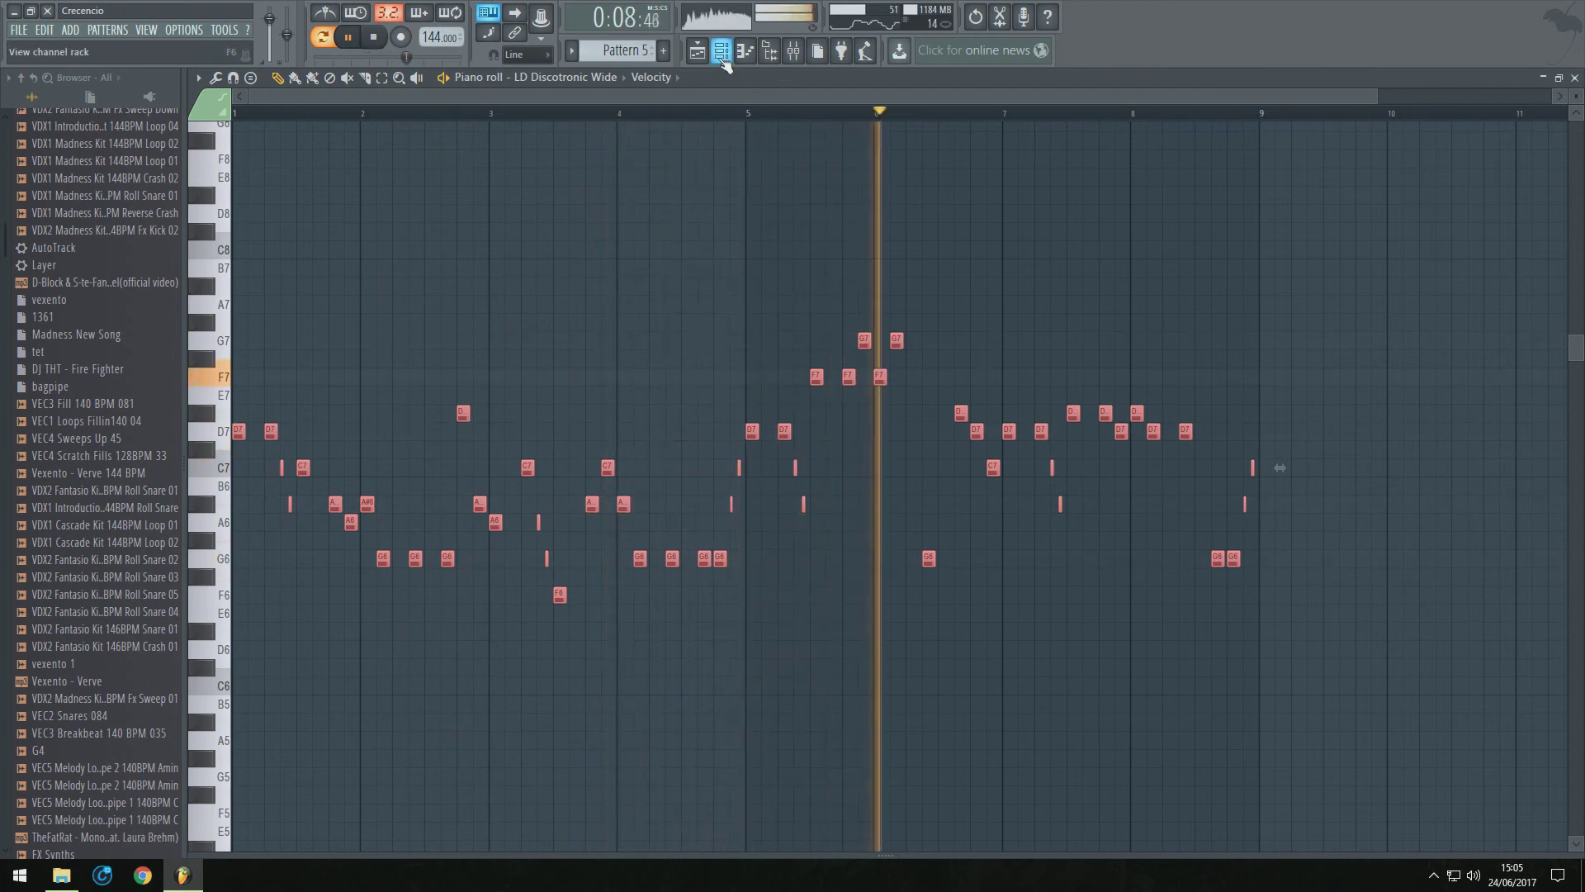
# Stop playback and copy only the upper melody notes from Layer LD's piano roll in the Lead #2 pattern
pyautogui.click(697, 52)
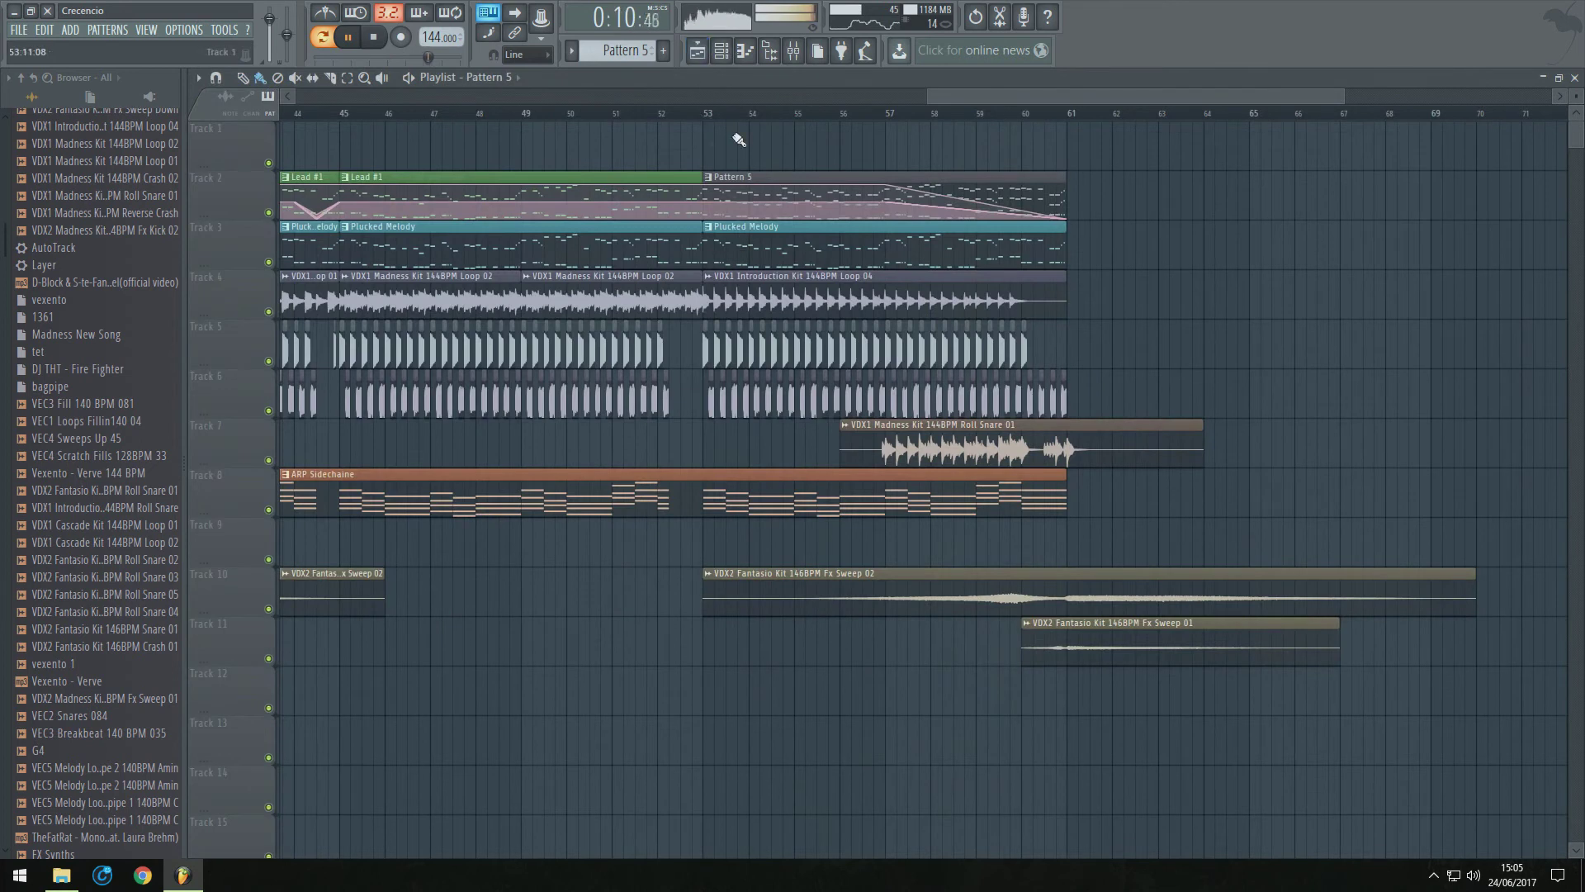
pyautogui.click(718, 51)
pyautogui.click(722, 51)
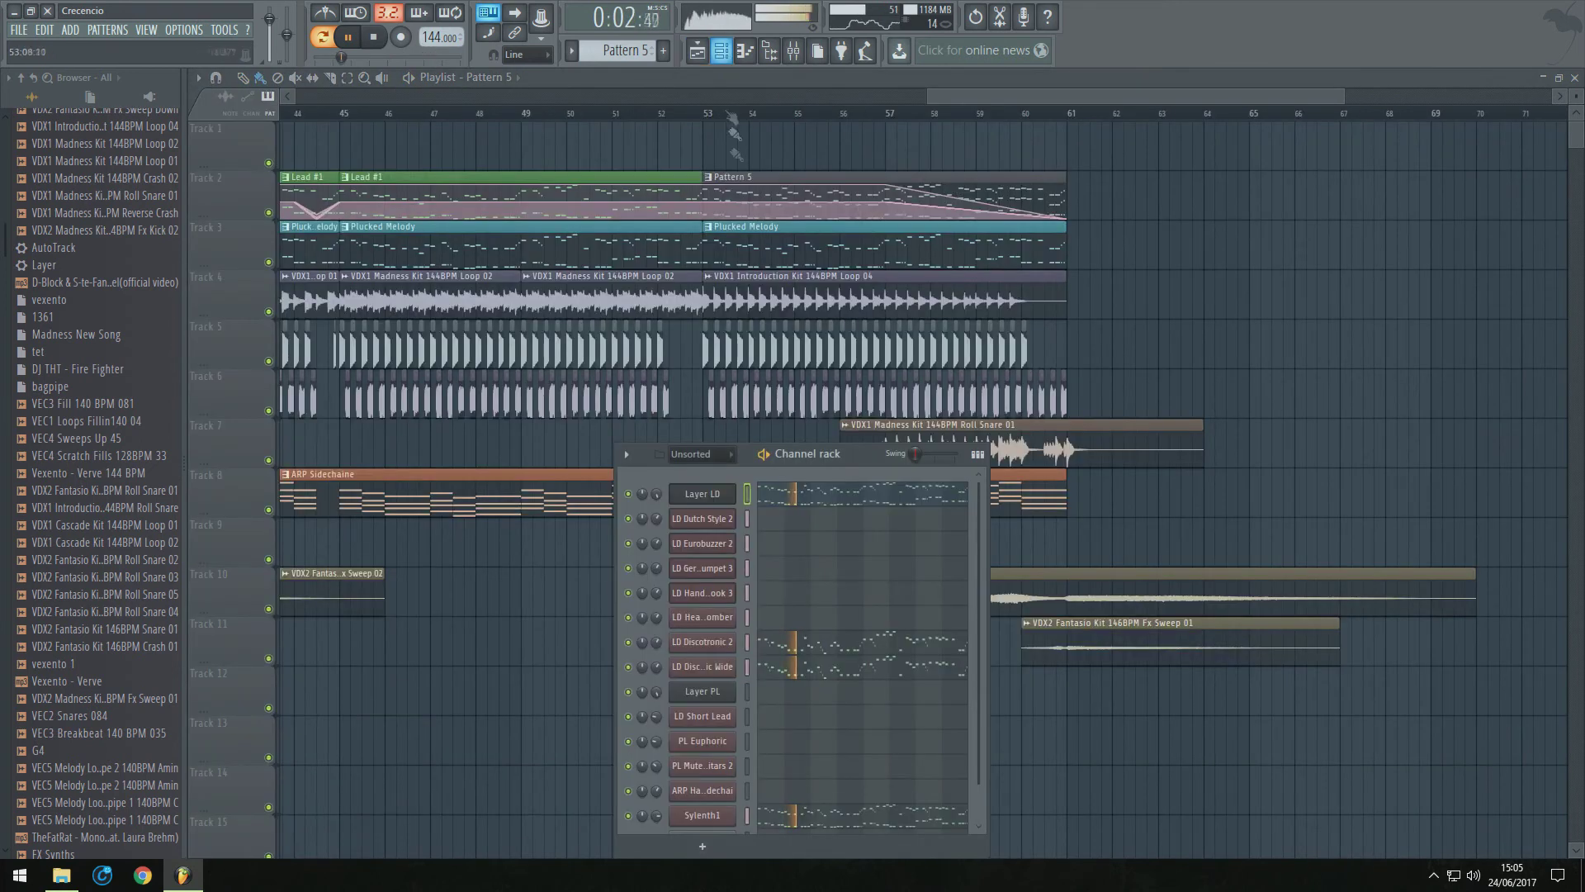
pyautogui.scroll(1, 619, 58)
pyautogui.press('space')
pyautogui.click(795, 493)
pyautogui.moveTo(1367, 152); pyautogui.dragTo(43, 512)
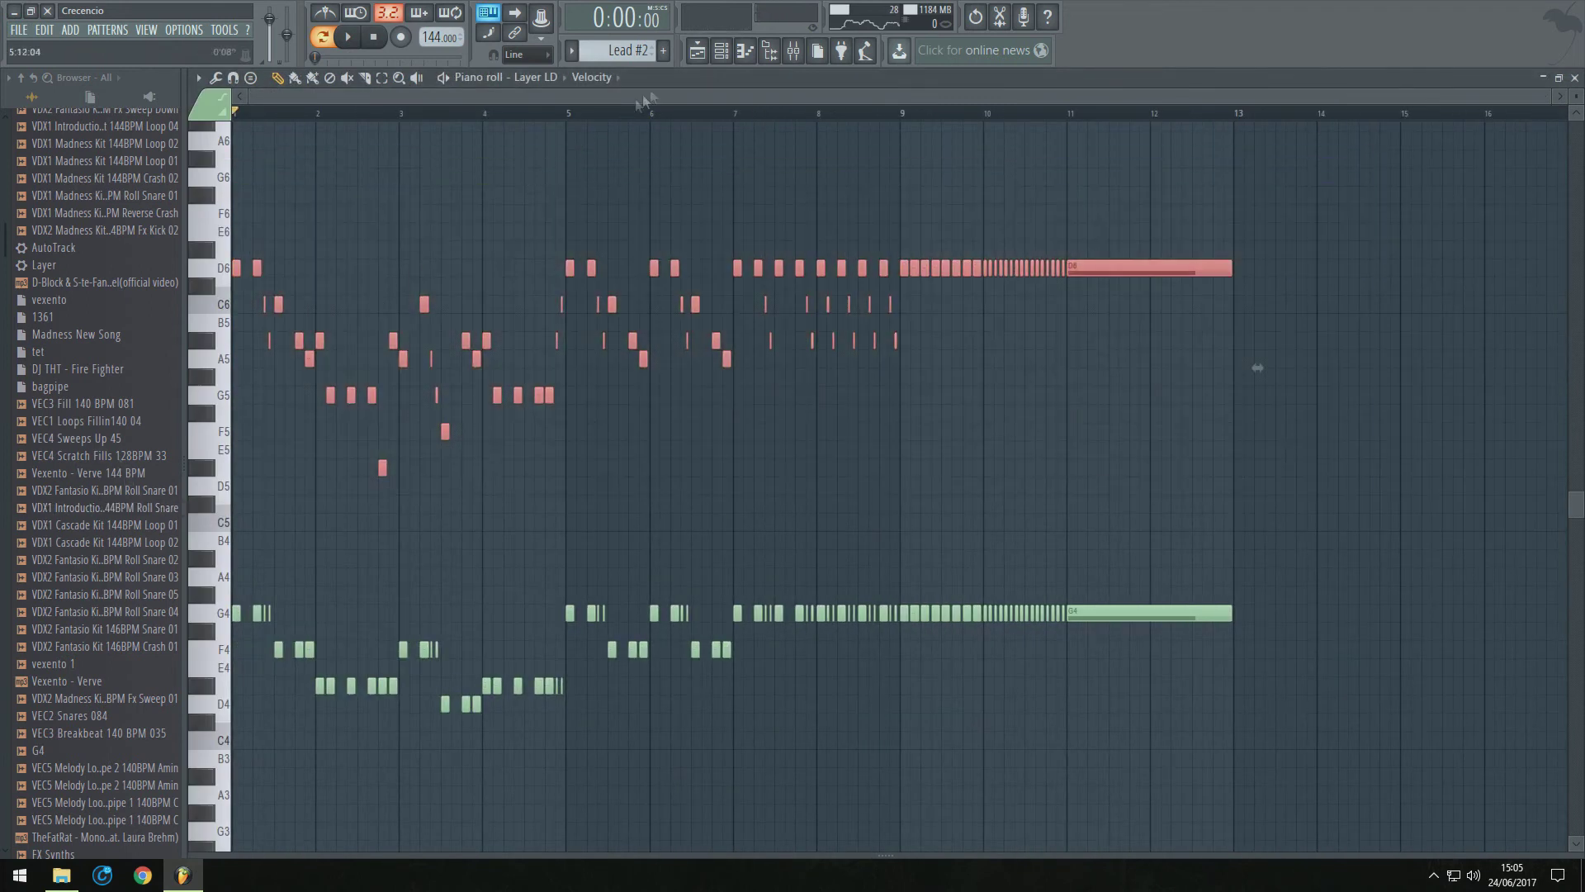
# Paste the copied melody into LD Discotronic 2 in Lead #2 and transpose it up one octave
pyautogui.click(720, 54)
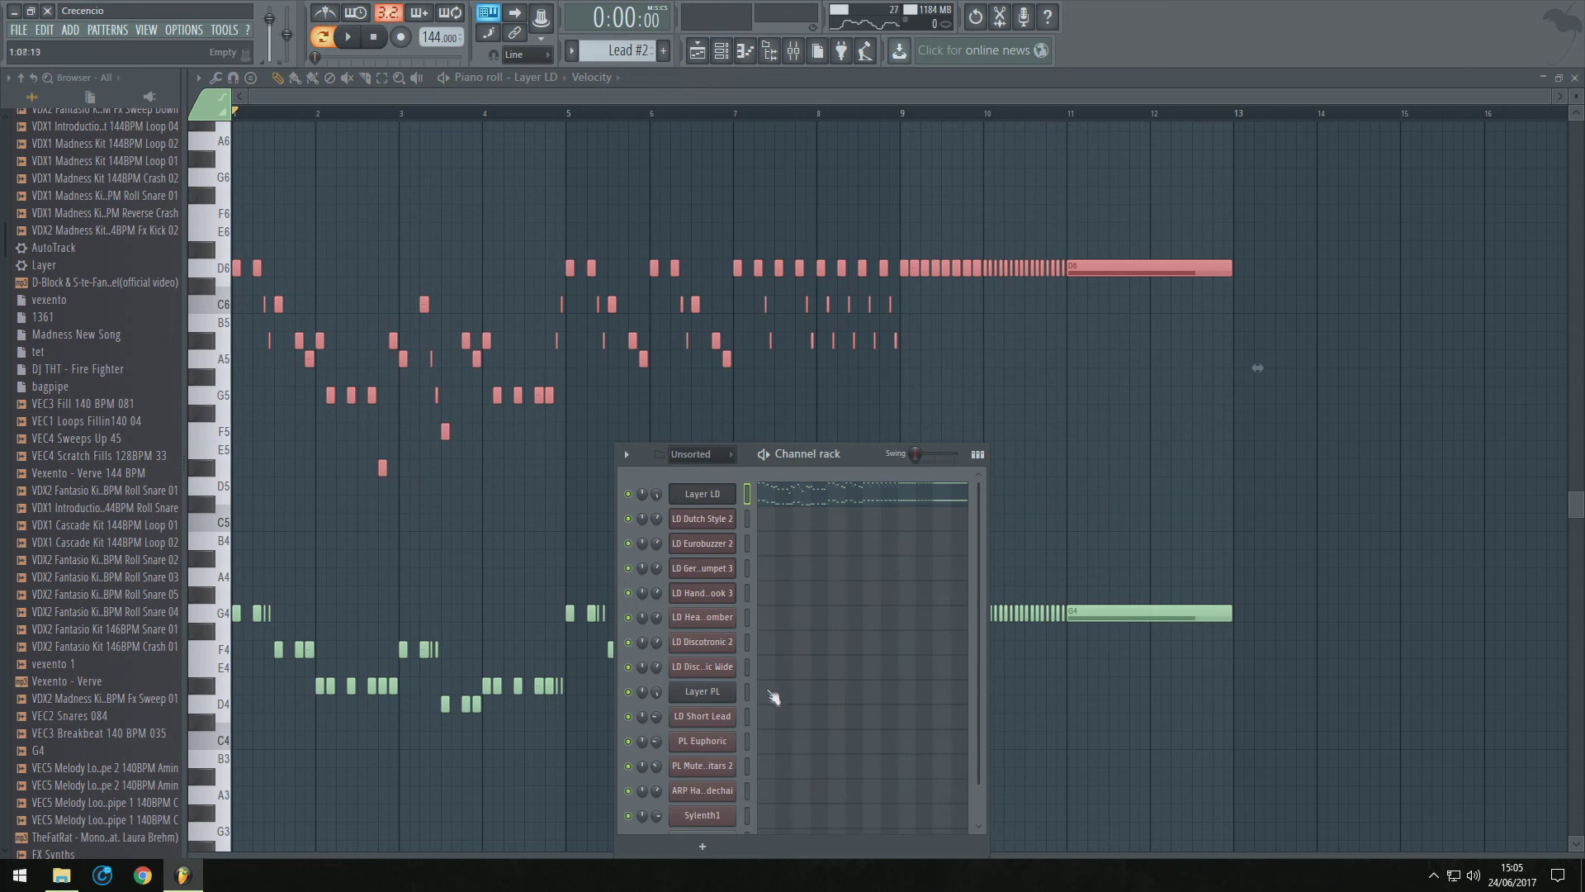
pyautogui.click(774, 645)
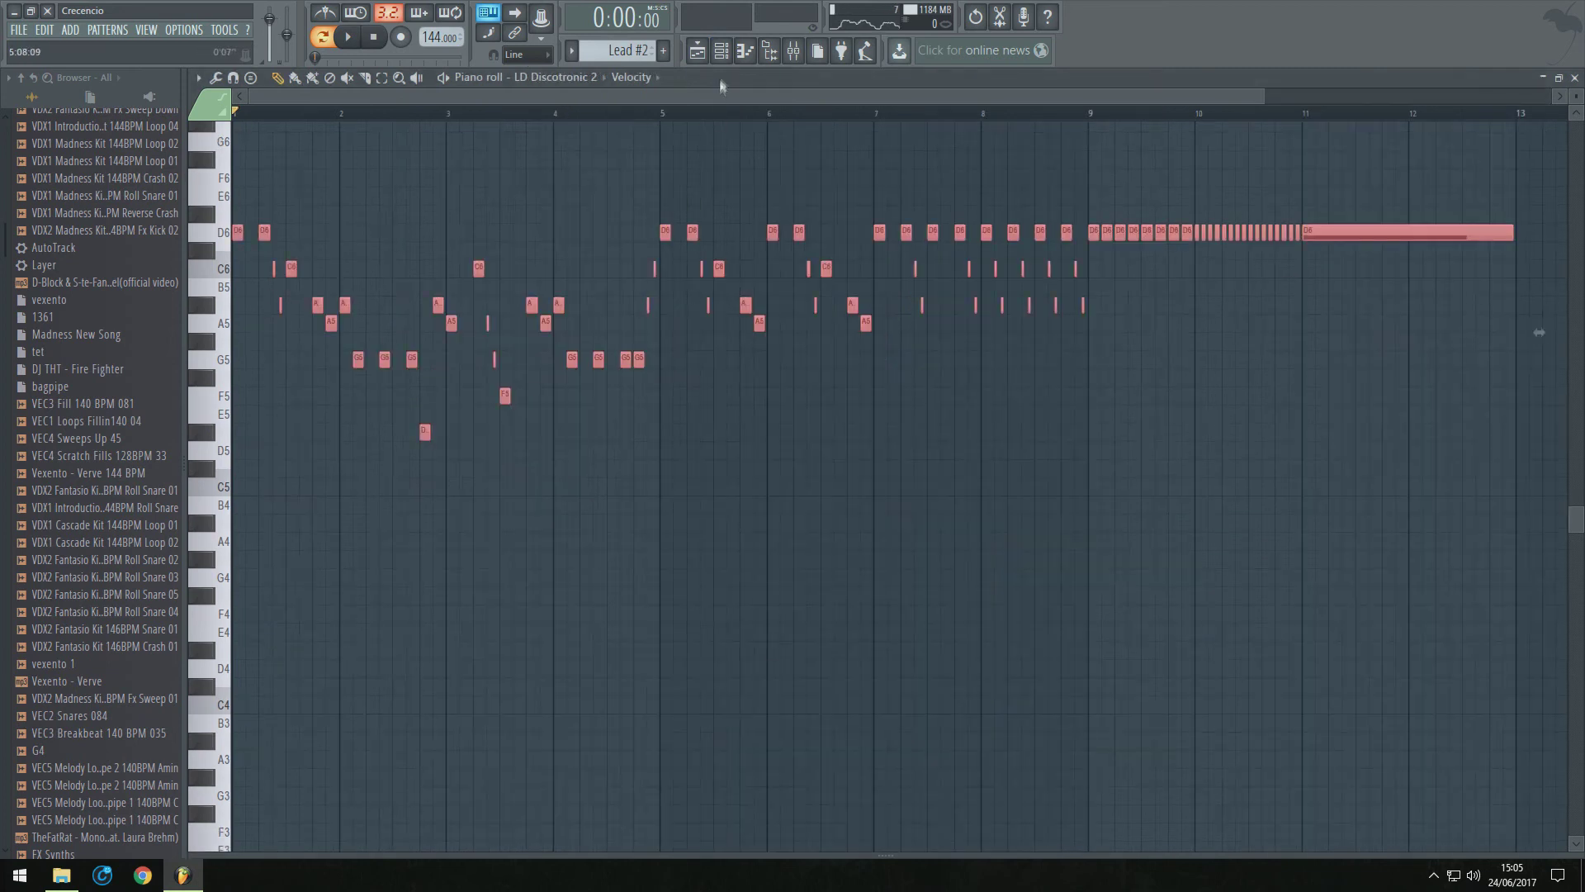
pyautogui.scroll(3, 203, 262)
pyautogui.moveTo(236, 452); pyautogui.dragTo(219, 233)
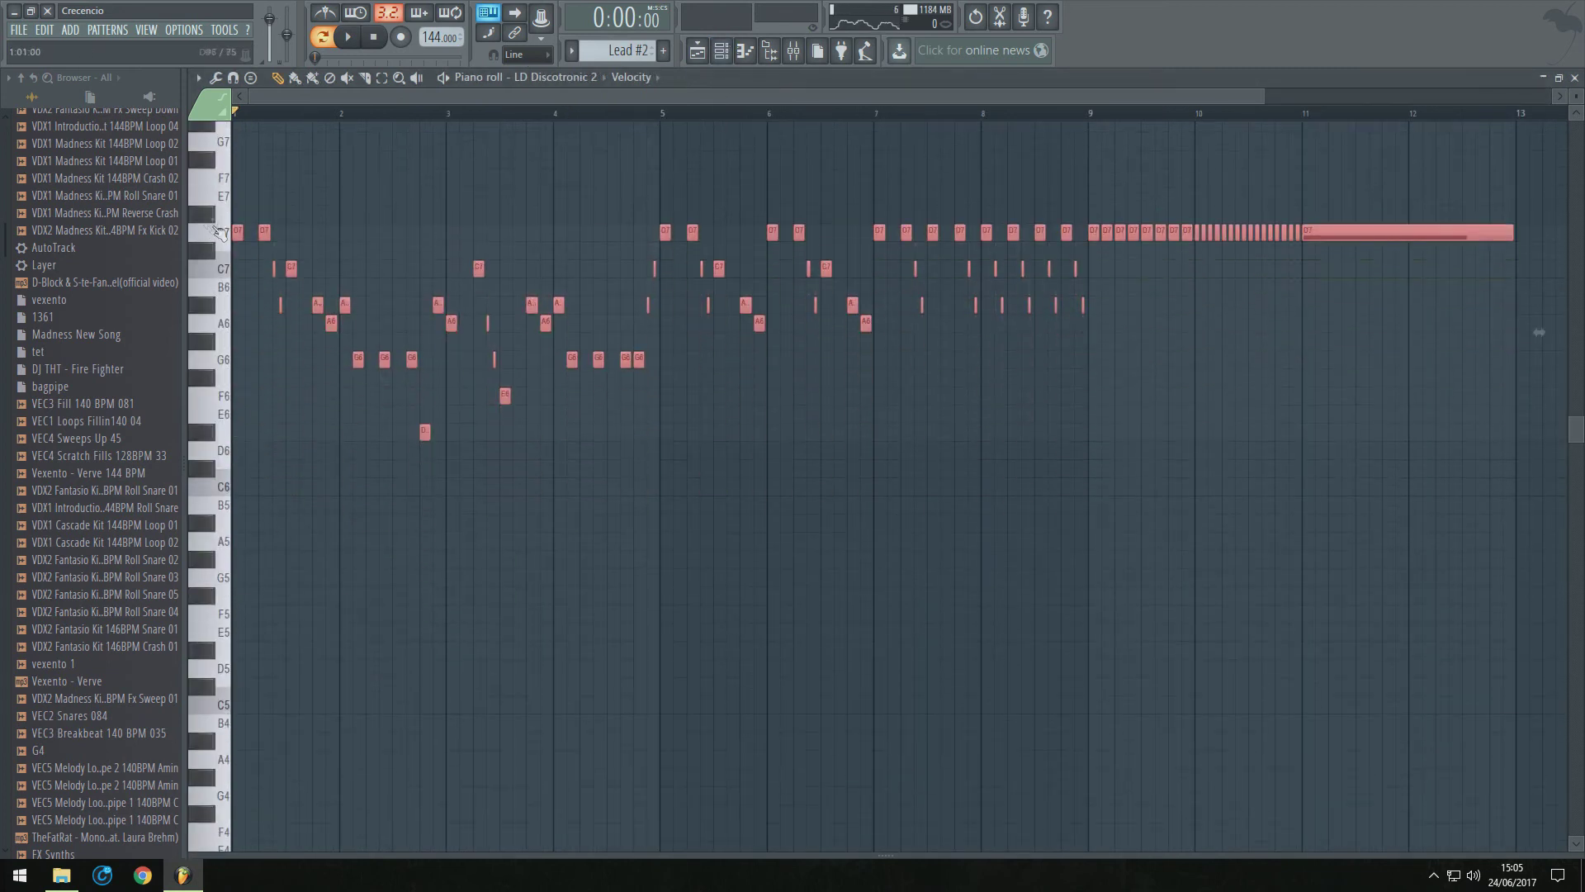
# Paste the octave-raised melody into LD Discotronic Wide in Lead #2 and play the pattern
pyautogui.click(734, 51)
pyautogui.click(774, 661)
pyautogui.press('space')
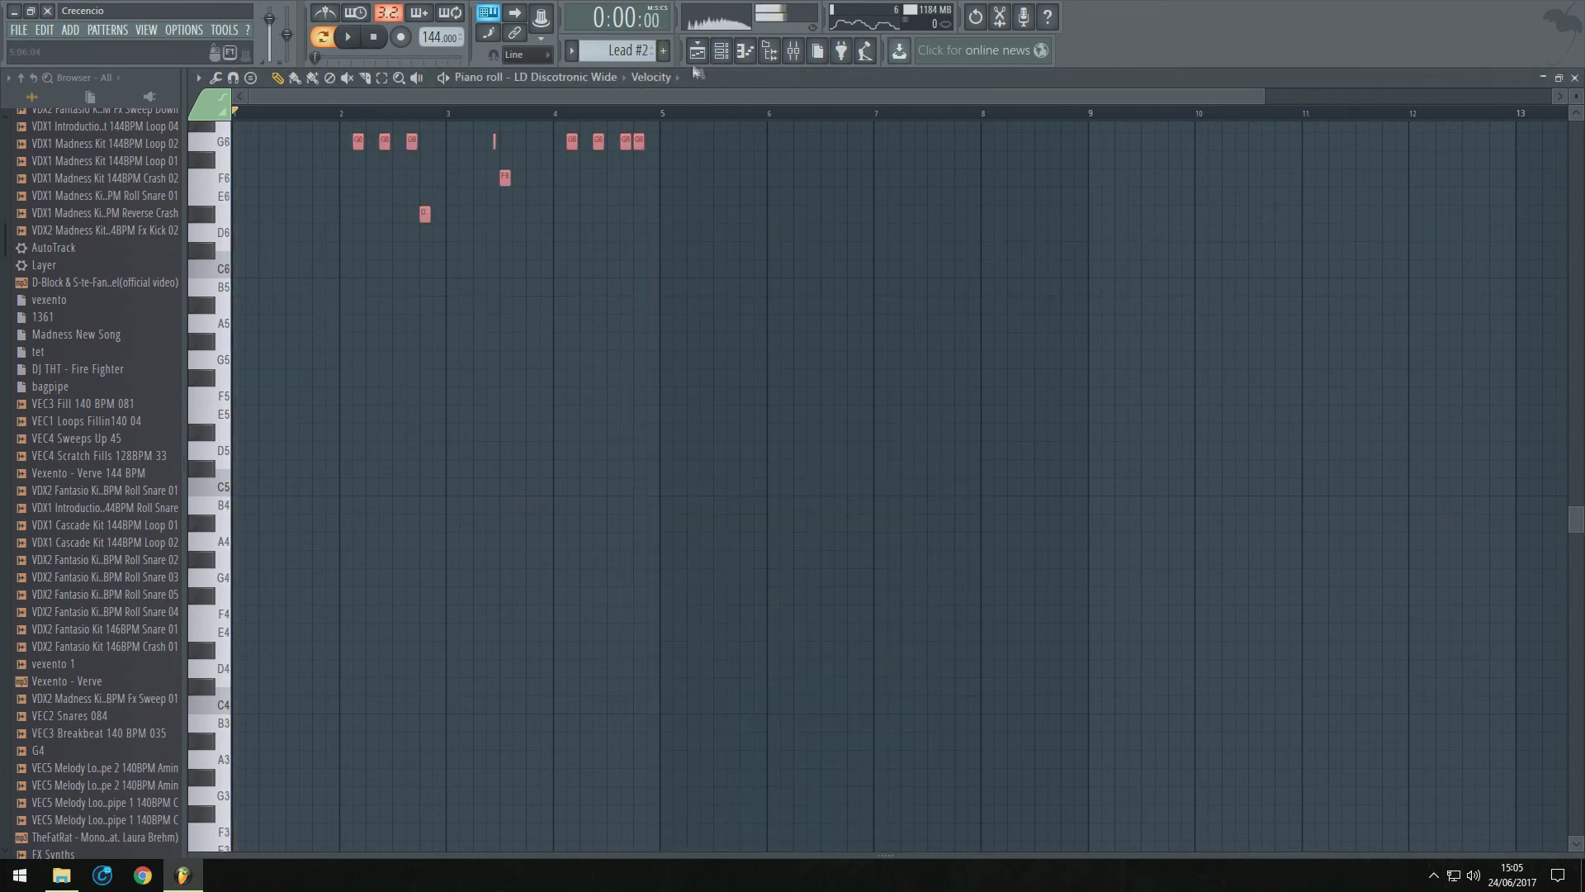
# Paste the Lead #2 melody into Sylenth1 and transpose it down one octave so it starts on D6
pyautogui.click(696, 51)
pyautogui.scroll(-4, 747, 240)
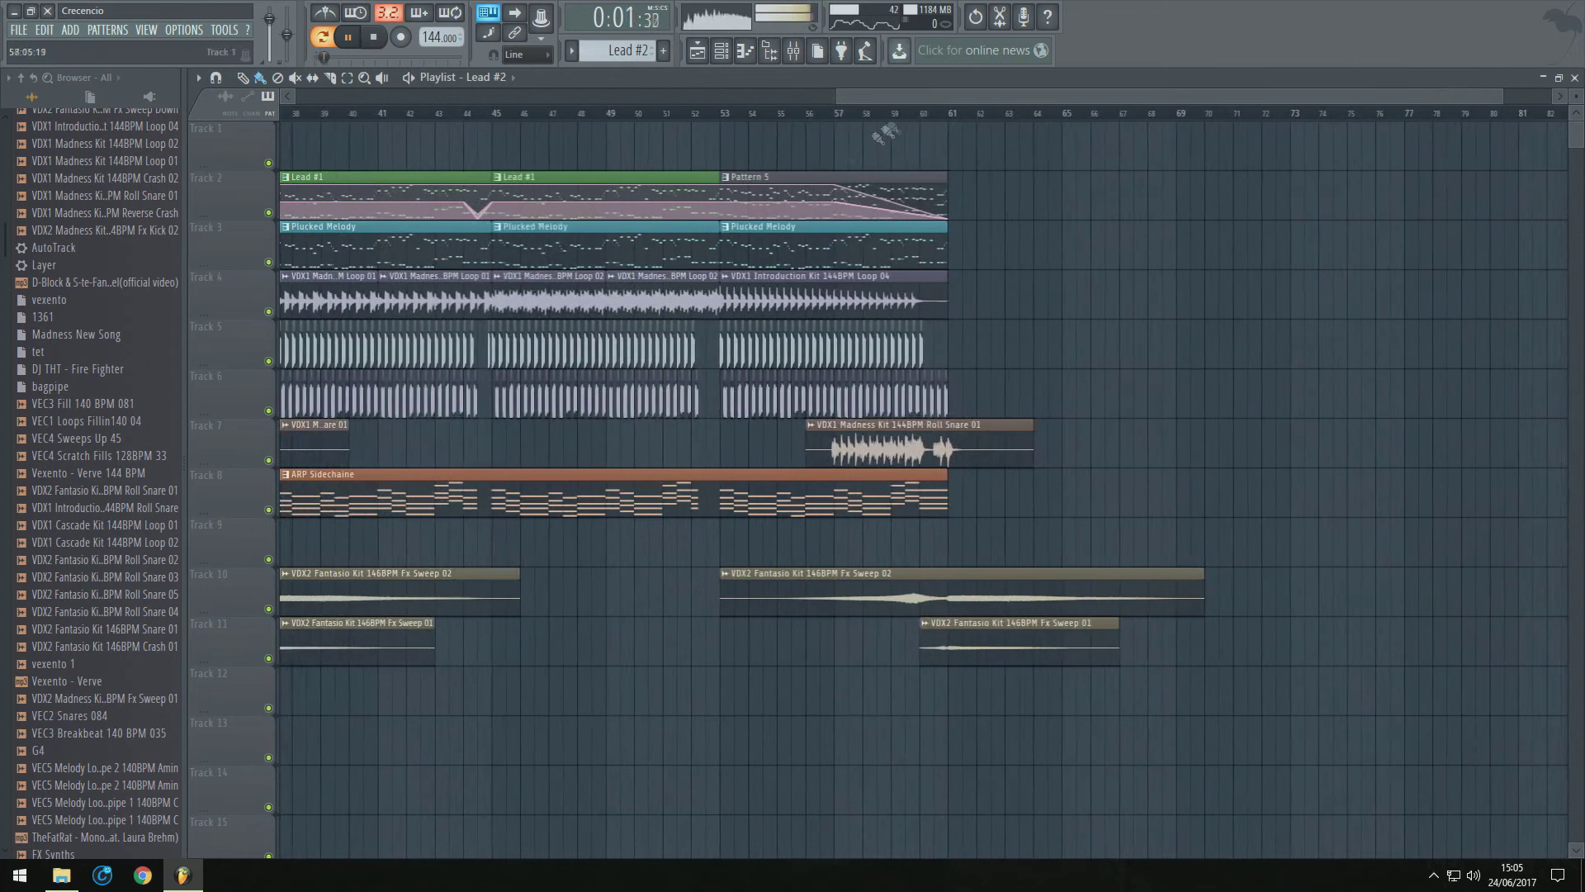
pyautogui.moveTo(842, 97); pyautogui.dragTo(719, 97)
pyautogui.scroll(-2, 670, 168)
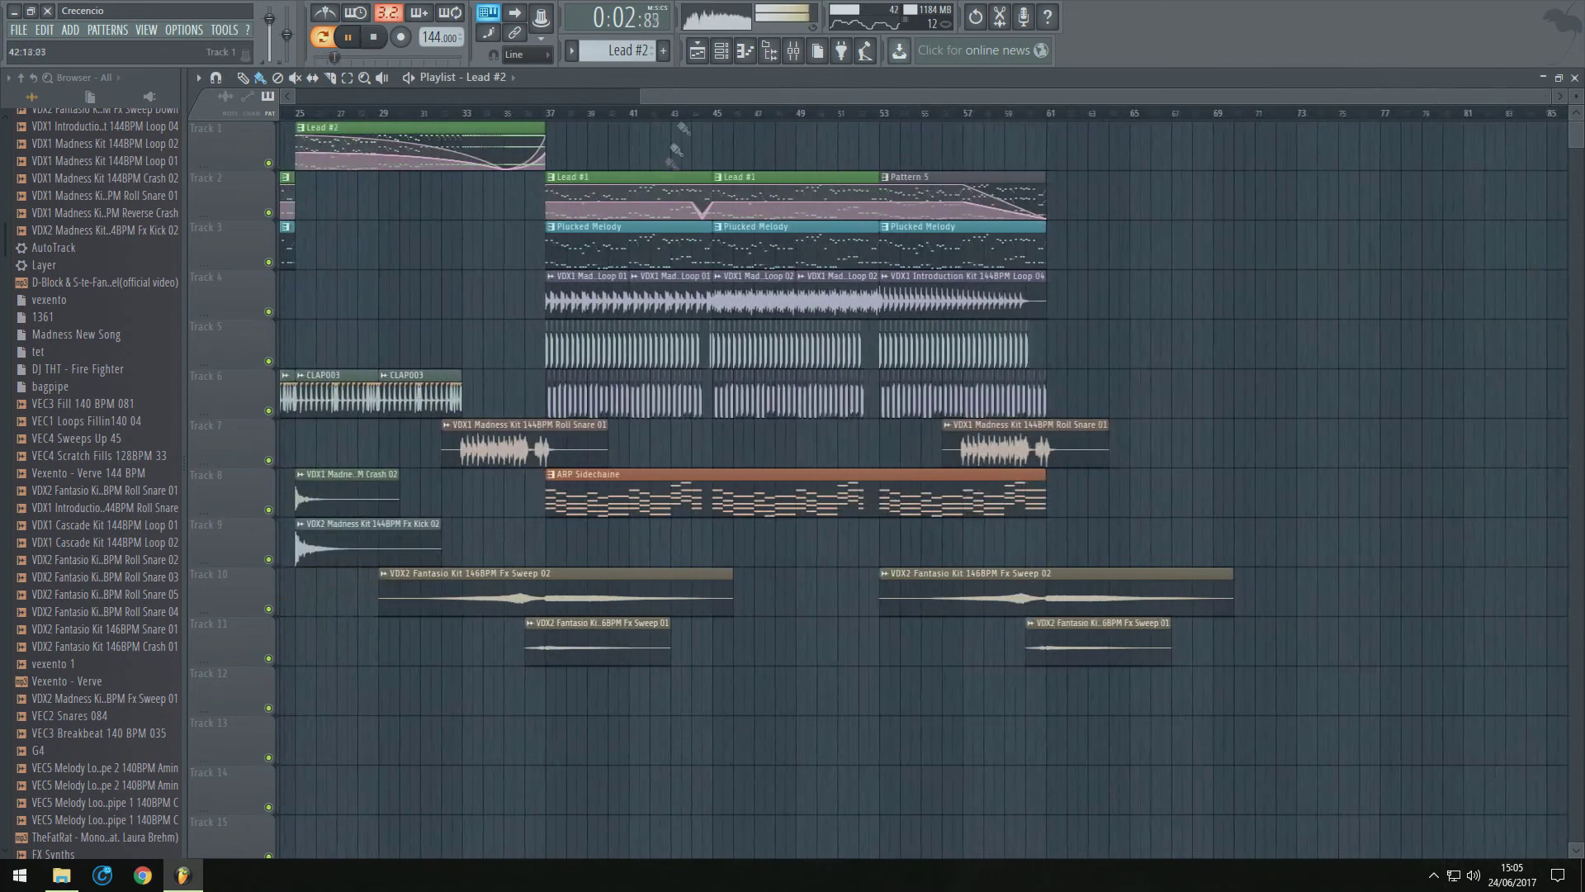
pyautogui.click(721, 51)
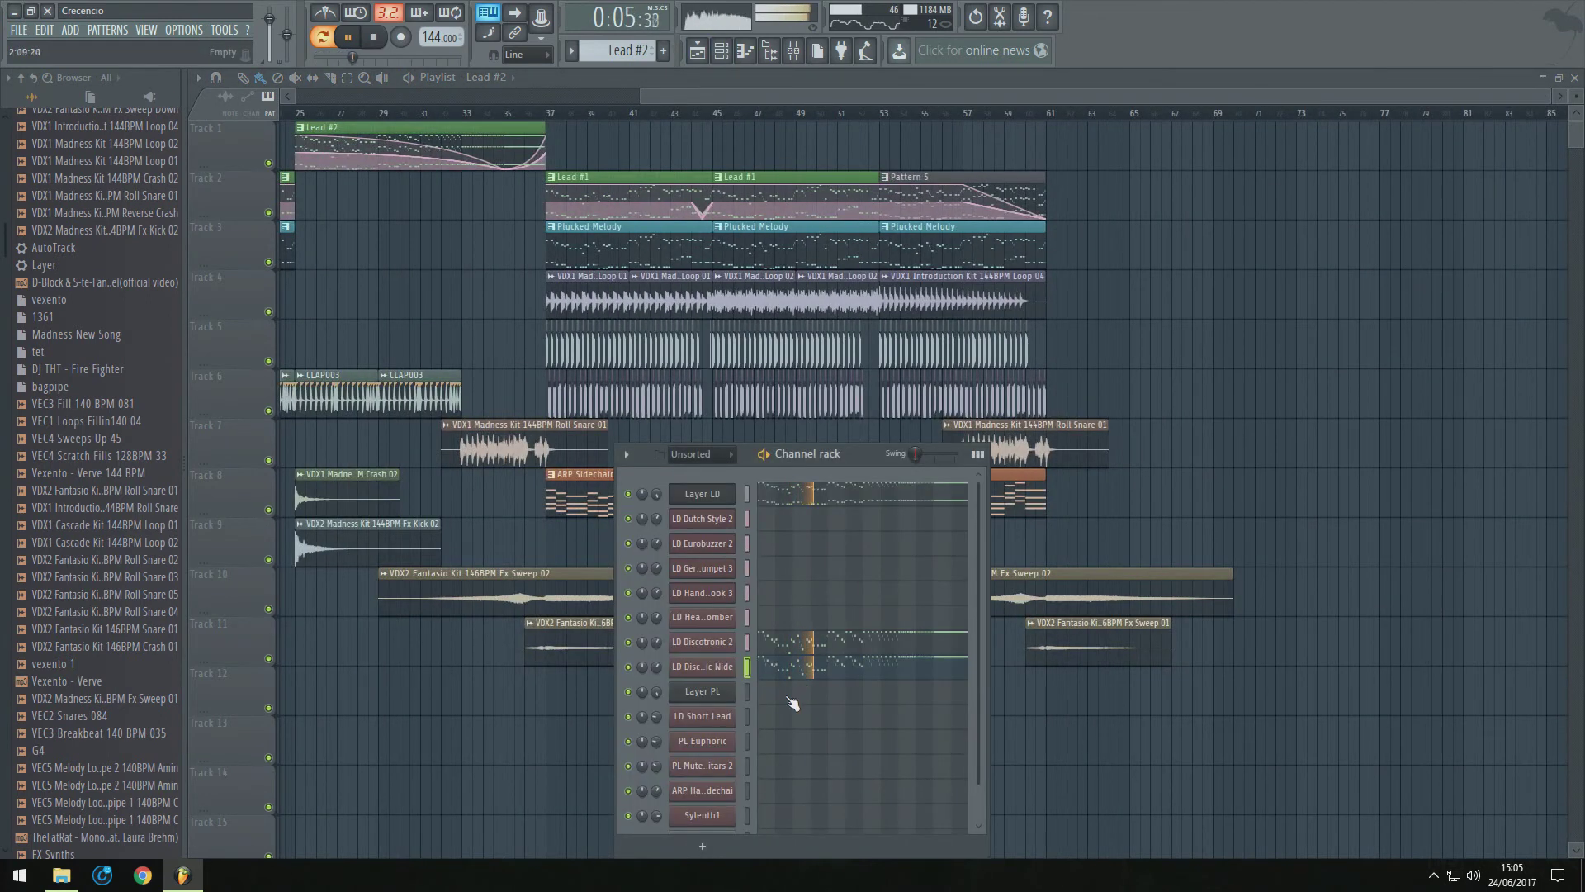
pyautogui.scroll(-2, 770, 718)
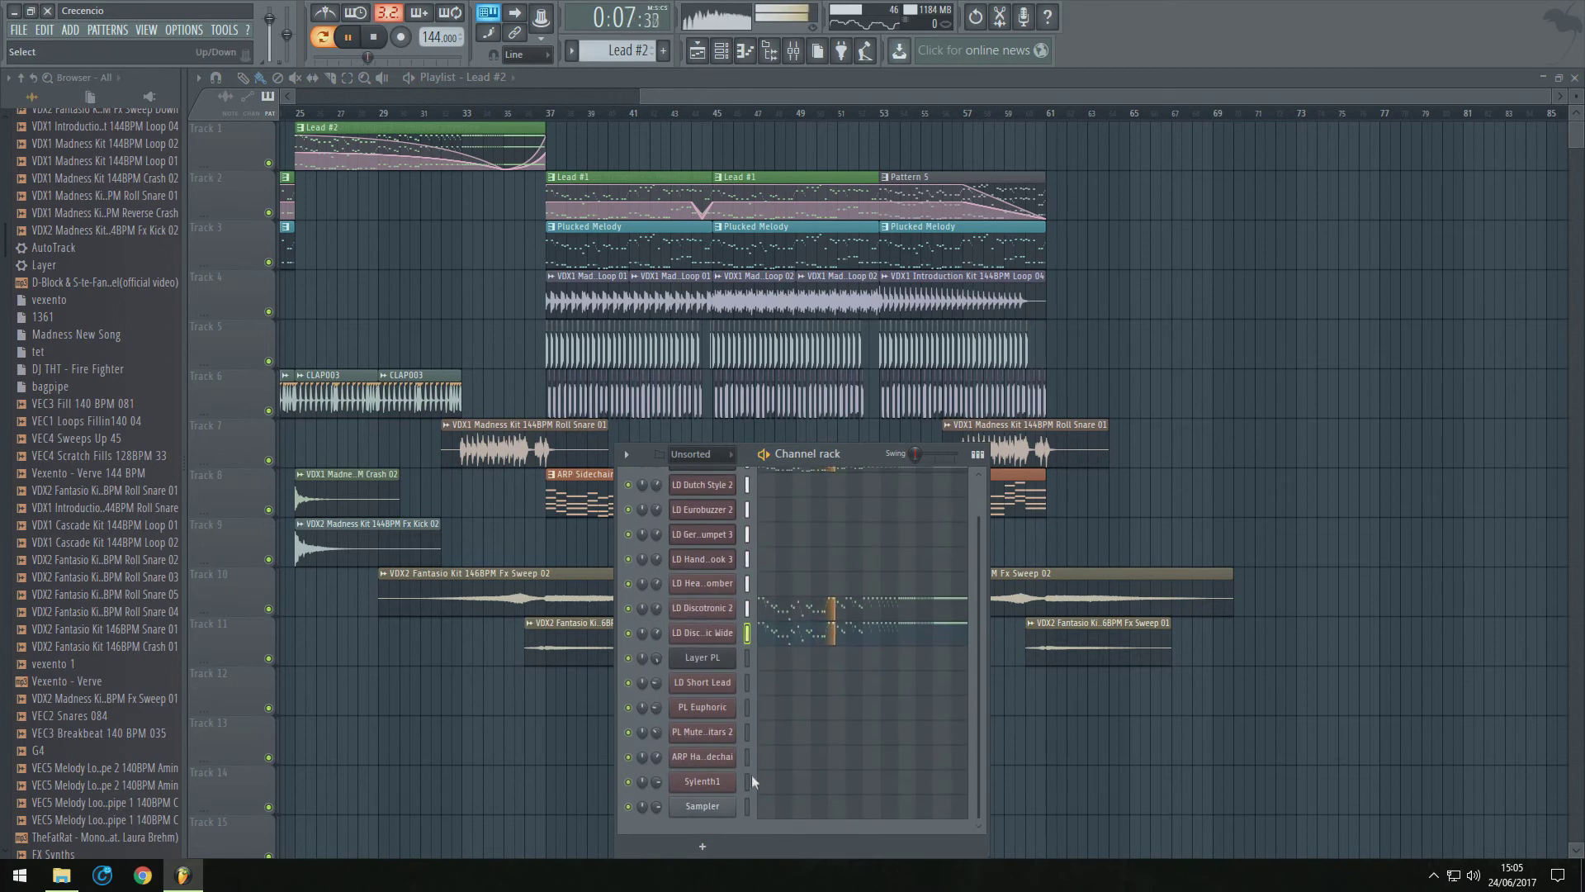
pyautogui.click(775, 791)
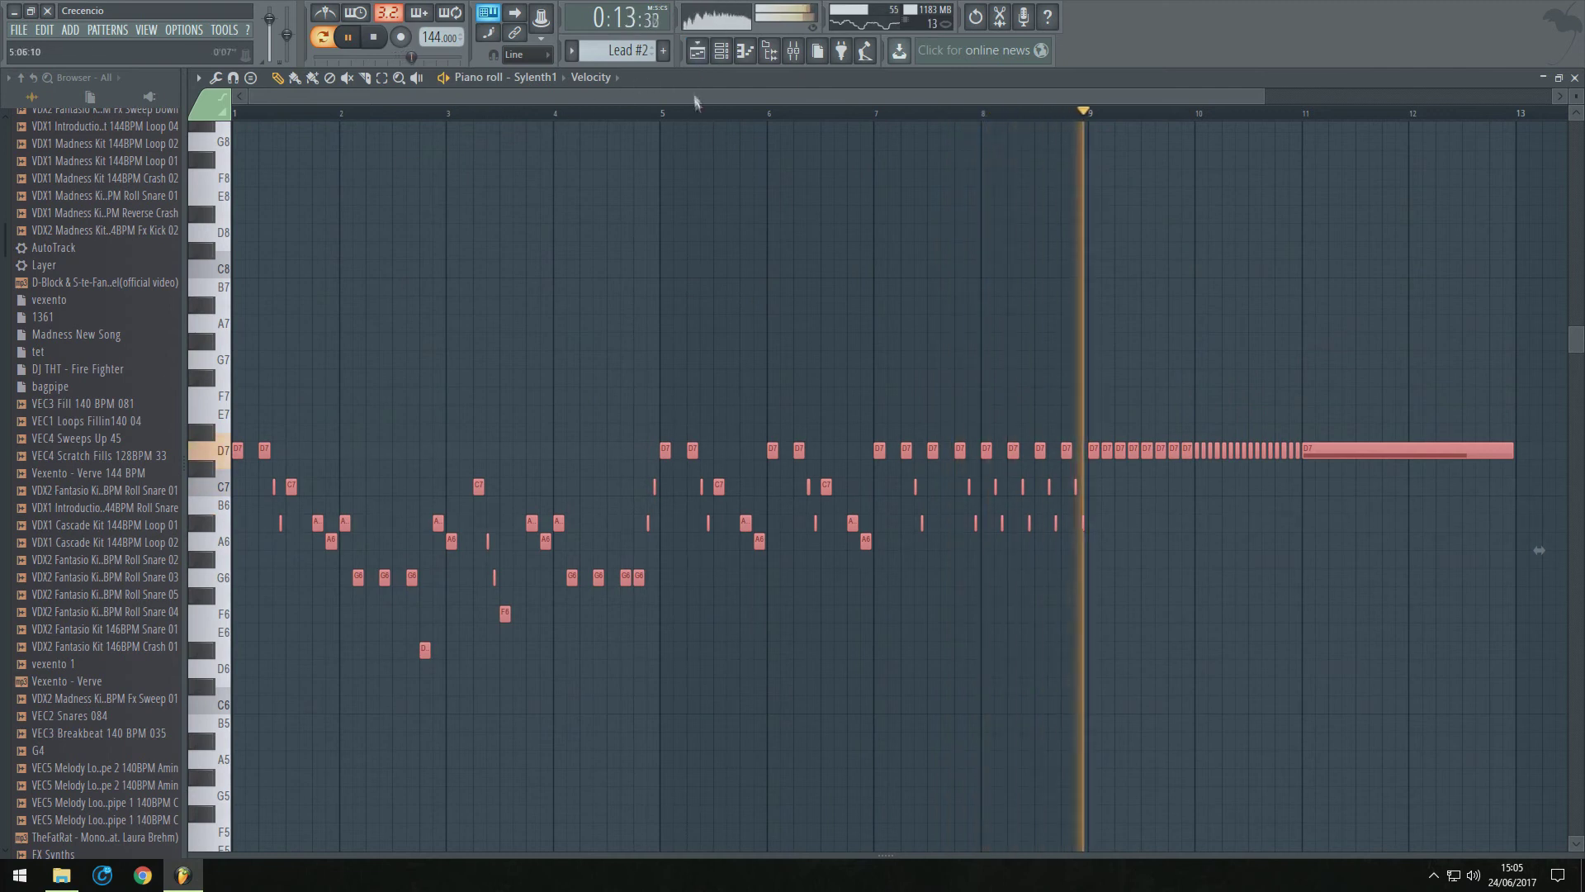
pyautogui.moveTo(235, 454); pyautogui.dragTo(232, 656)
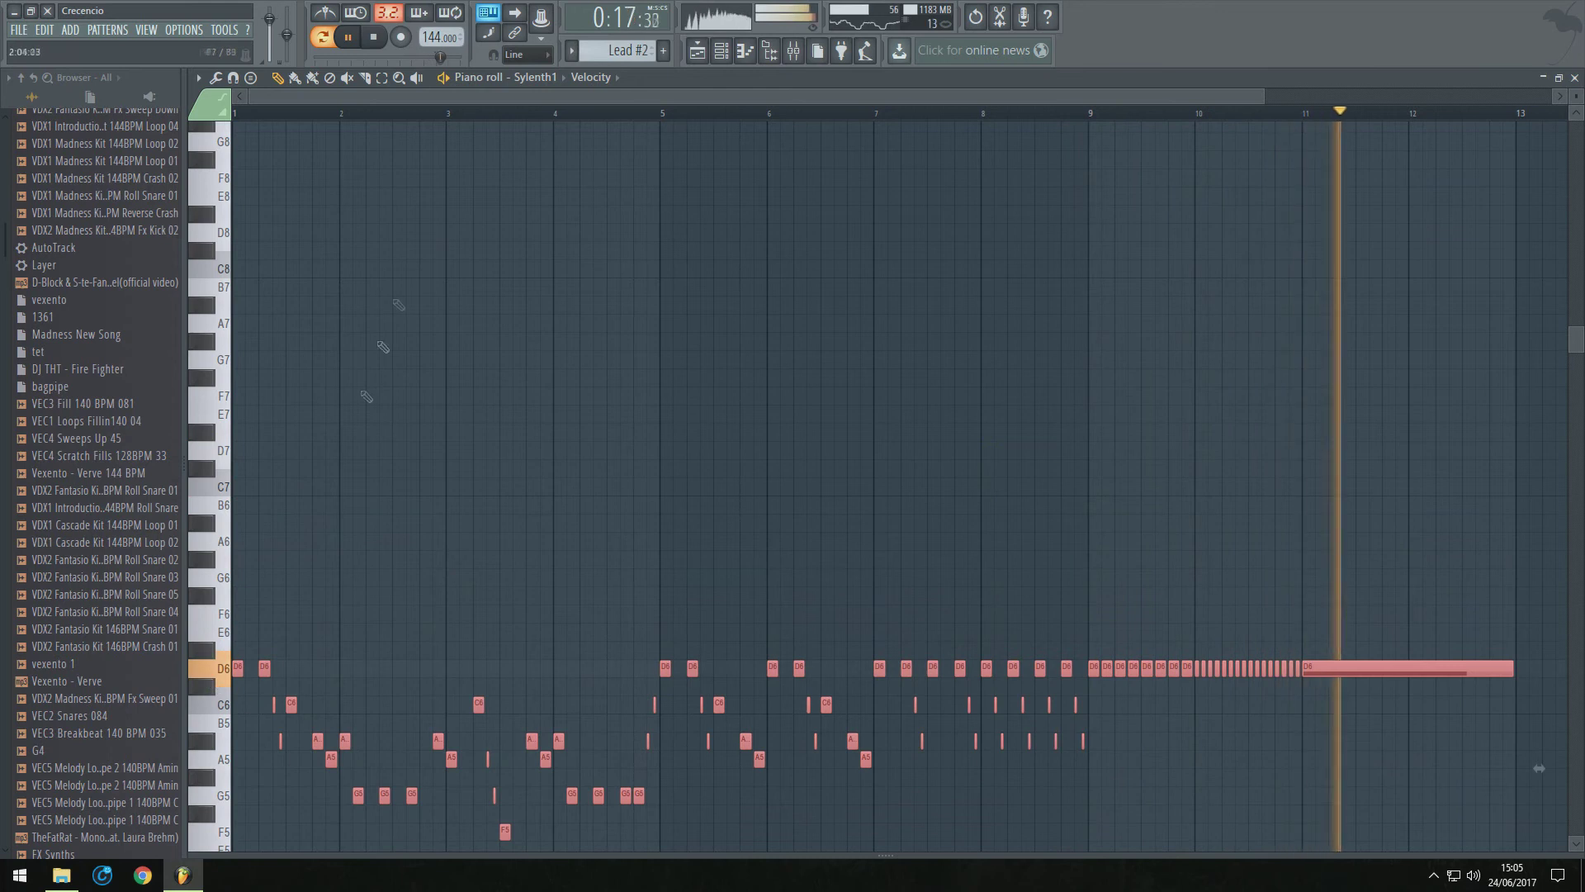
# Copy all of Layer LD's notes in the Lead #1 pattern and paste them into Sylenth1
pyautogui.press('F5')
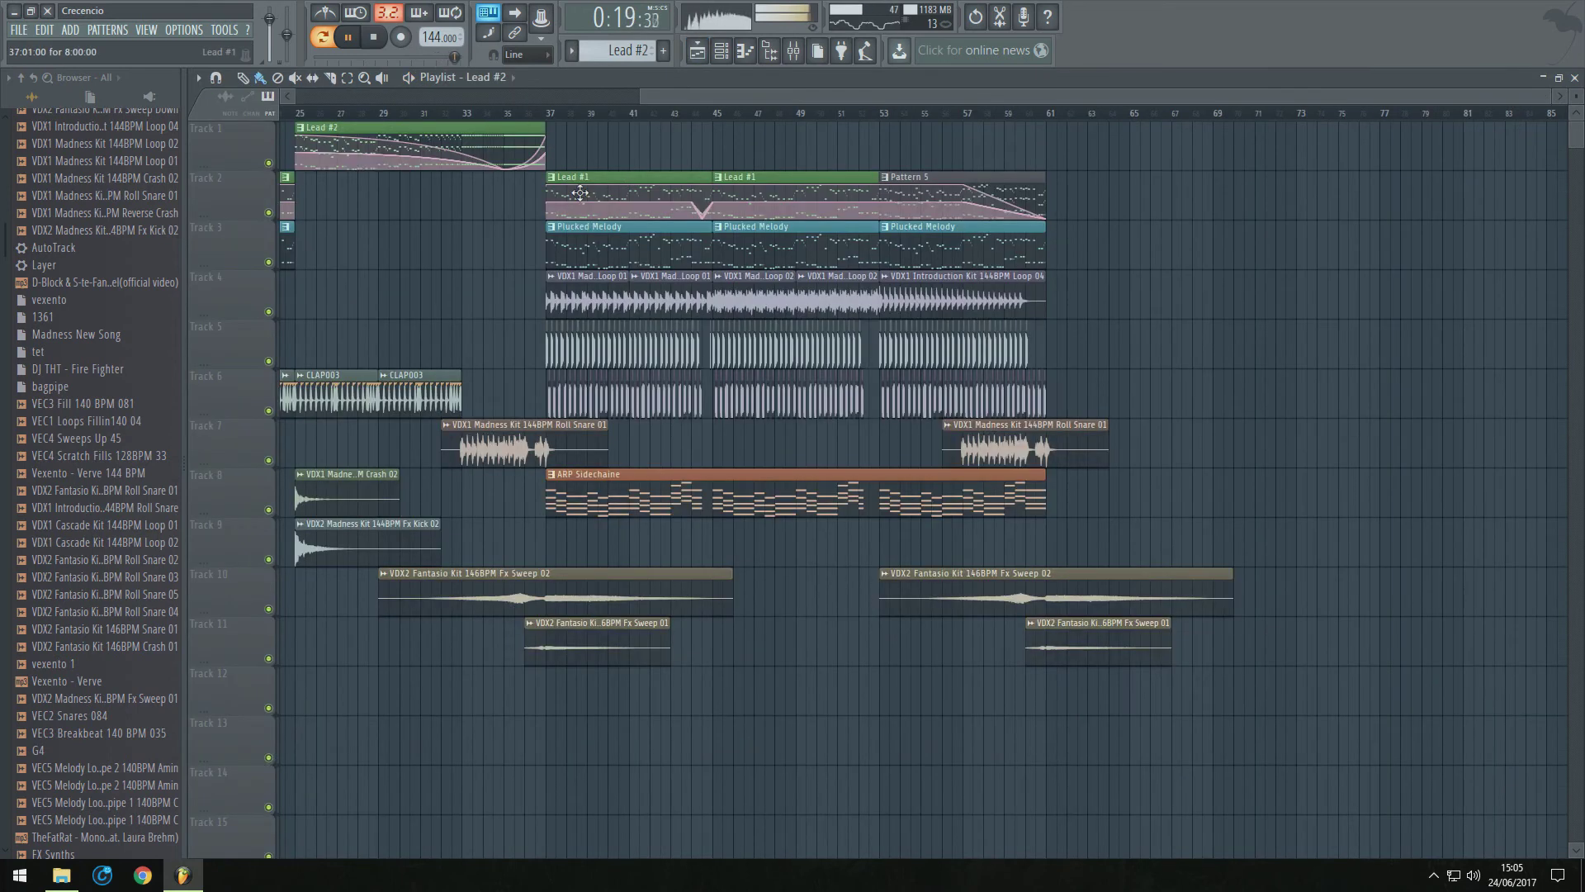
pyautogui.doubleClick(641, 174)
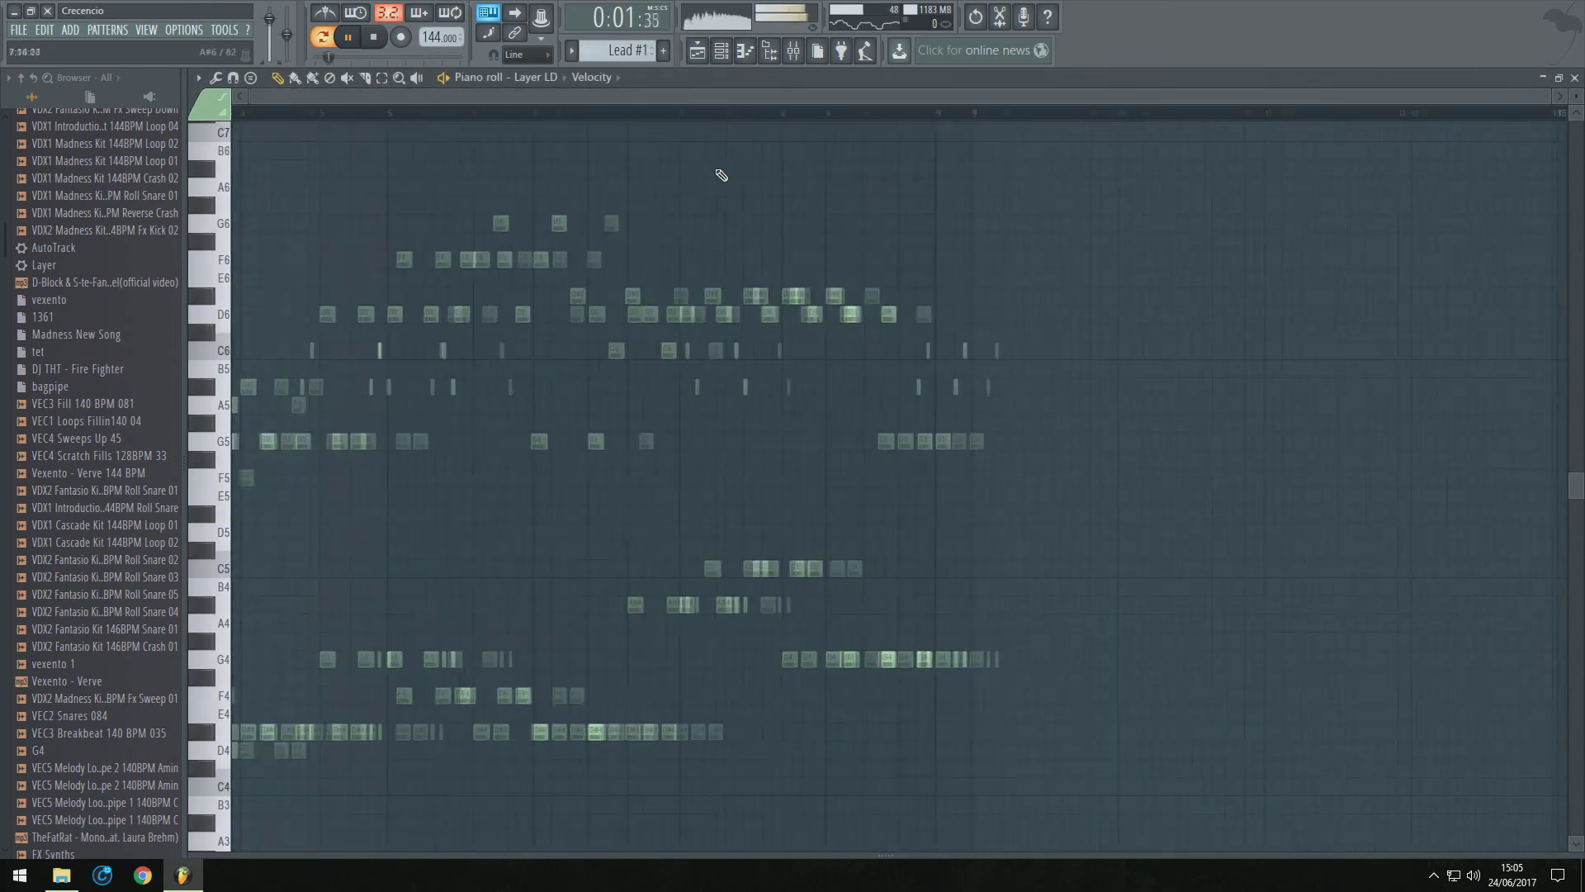
pyautogui.moveTo(1309, 159); pyautogui.dragTo(48, 855)
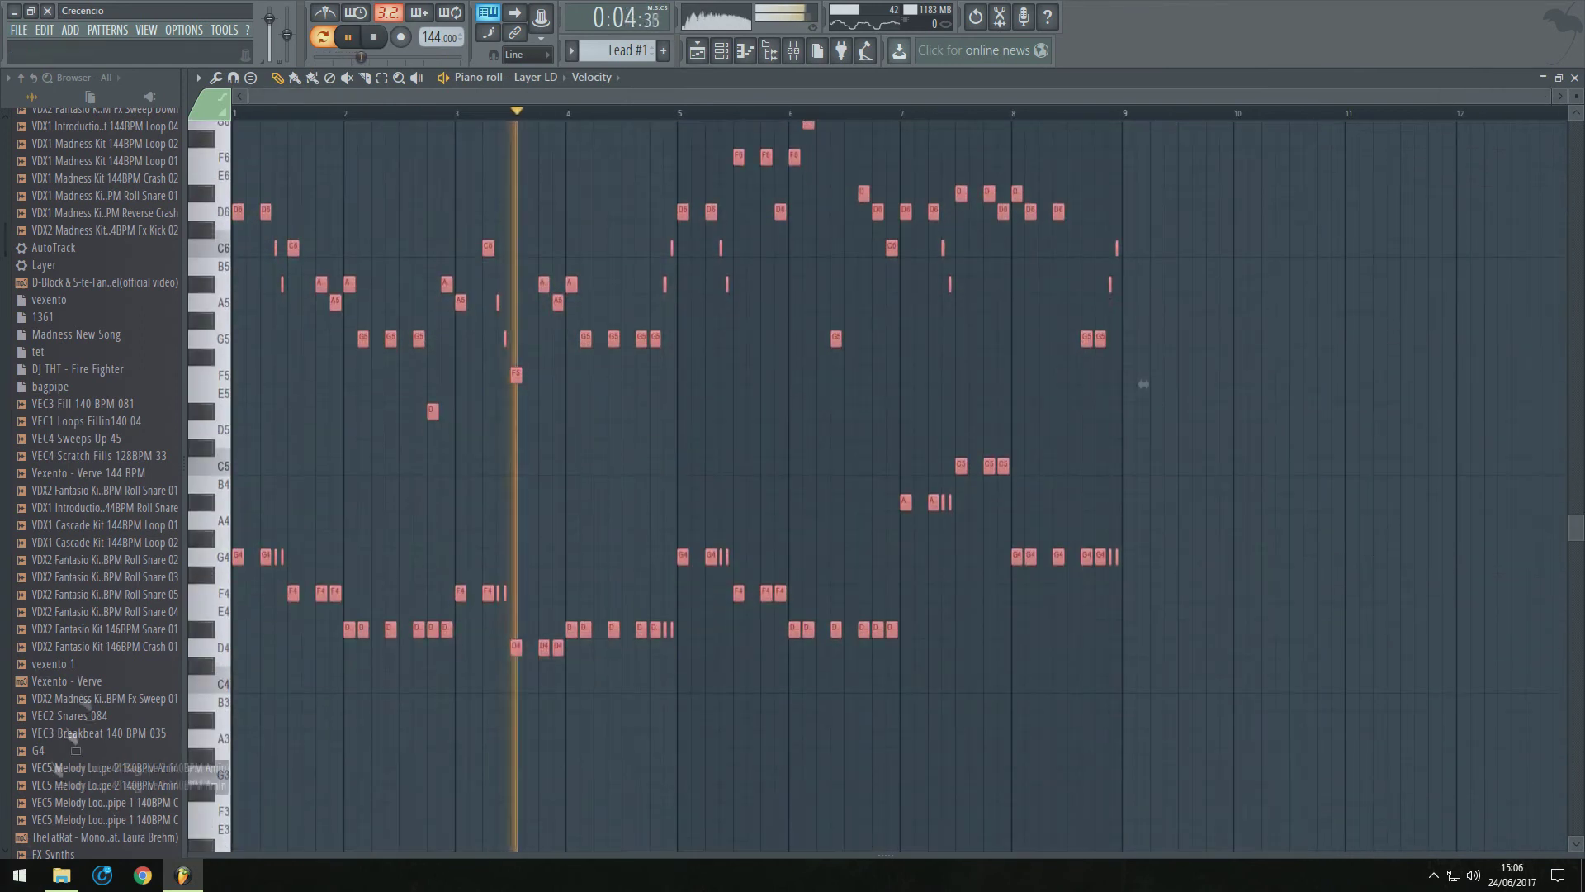
pyautogui.click(721, 51)
pyautogui.click(769, 787)
pyautogui.hotkey('ctrl', 'v')
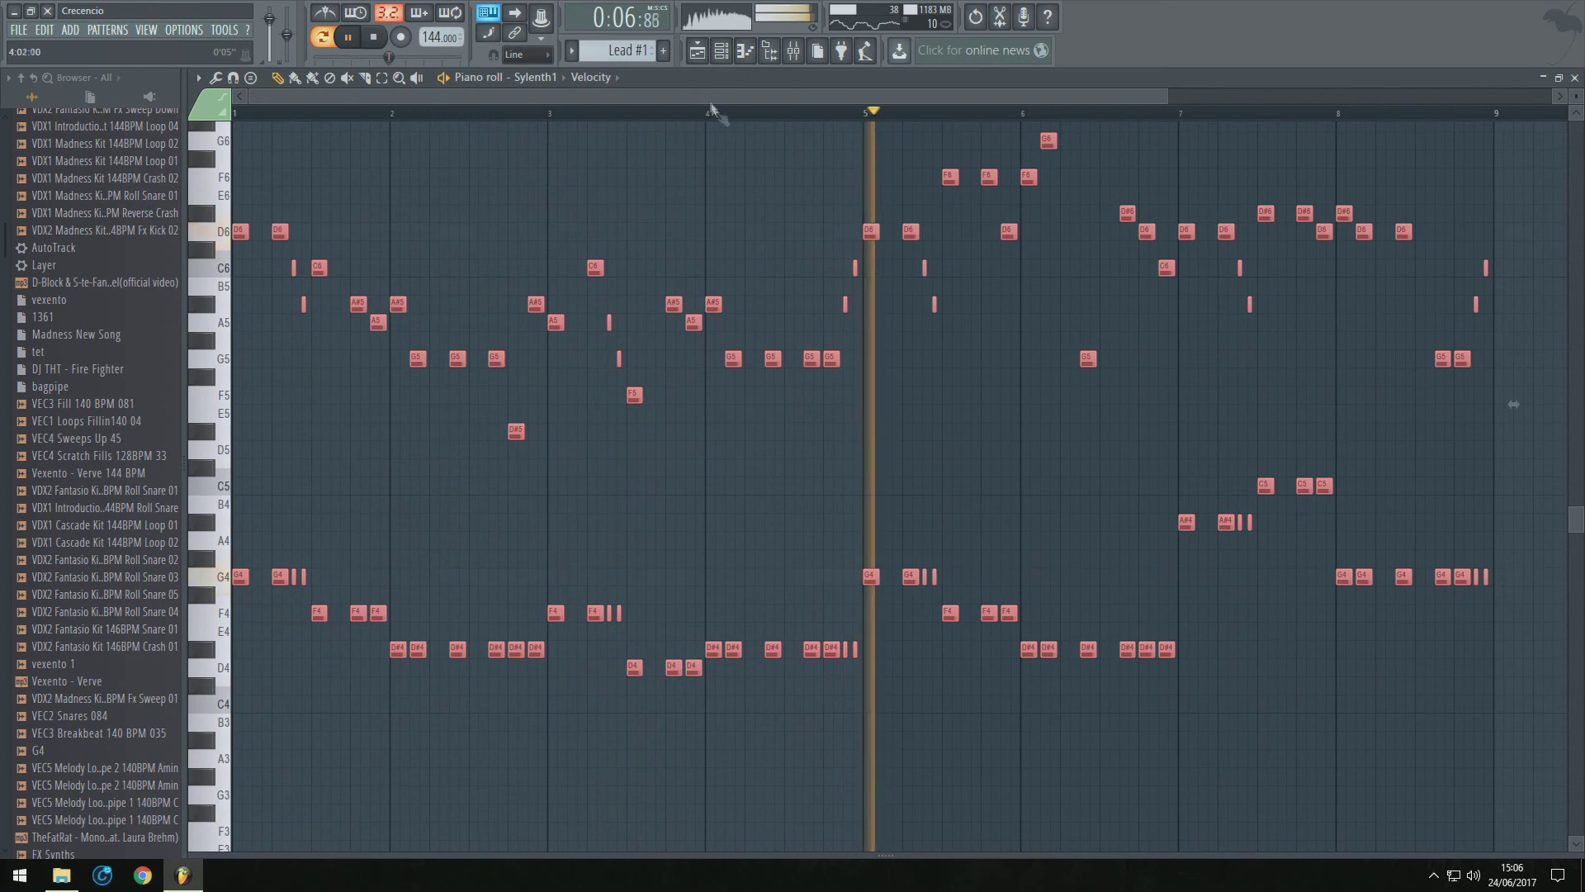
# Paste the Lead #1 notes into LD Discotronic 2, delete the lower voice and transpose the remaining melody up one octave
pyautogui.click(721, 51)
pyautogui.click(779, 606)
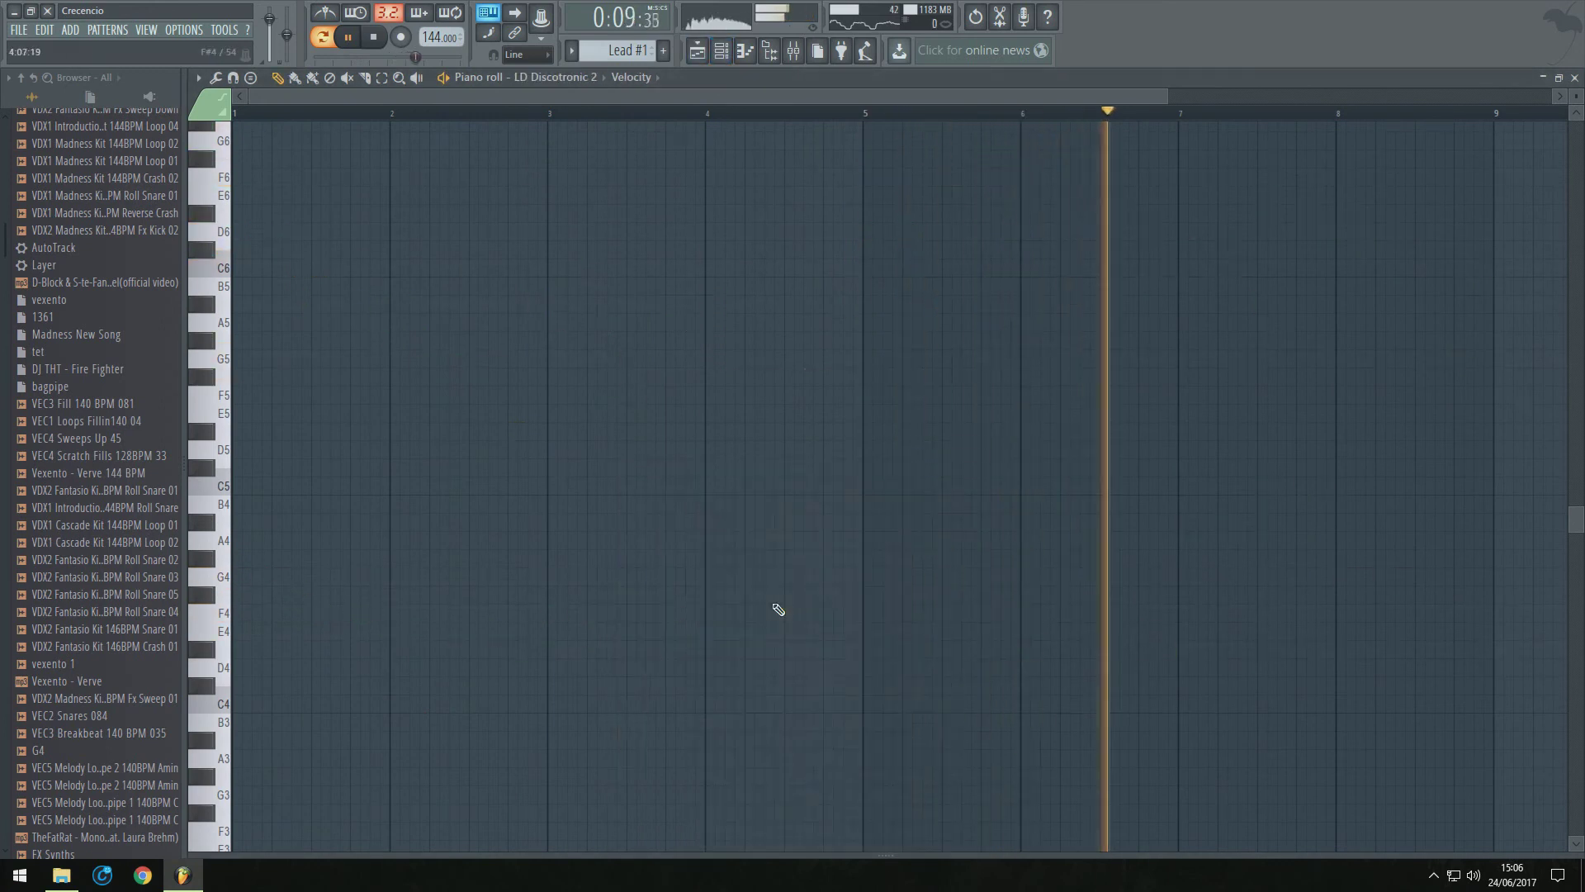
pyautogui.hotkey('ctrl', 'v')
pyautogui.moveTo(1417, 442)
pyautogui.mouseDown()
pyautogui.moveTo(1314, 593)
pyautogui.moveTo(120, 857)
pyautogui.mouseUp()
pyautogui.press('Delete')
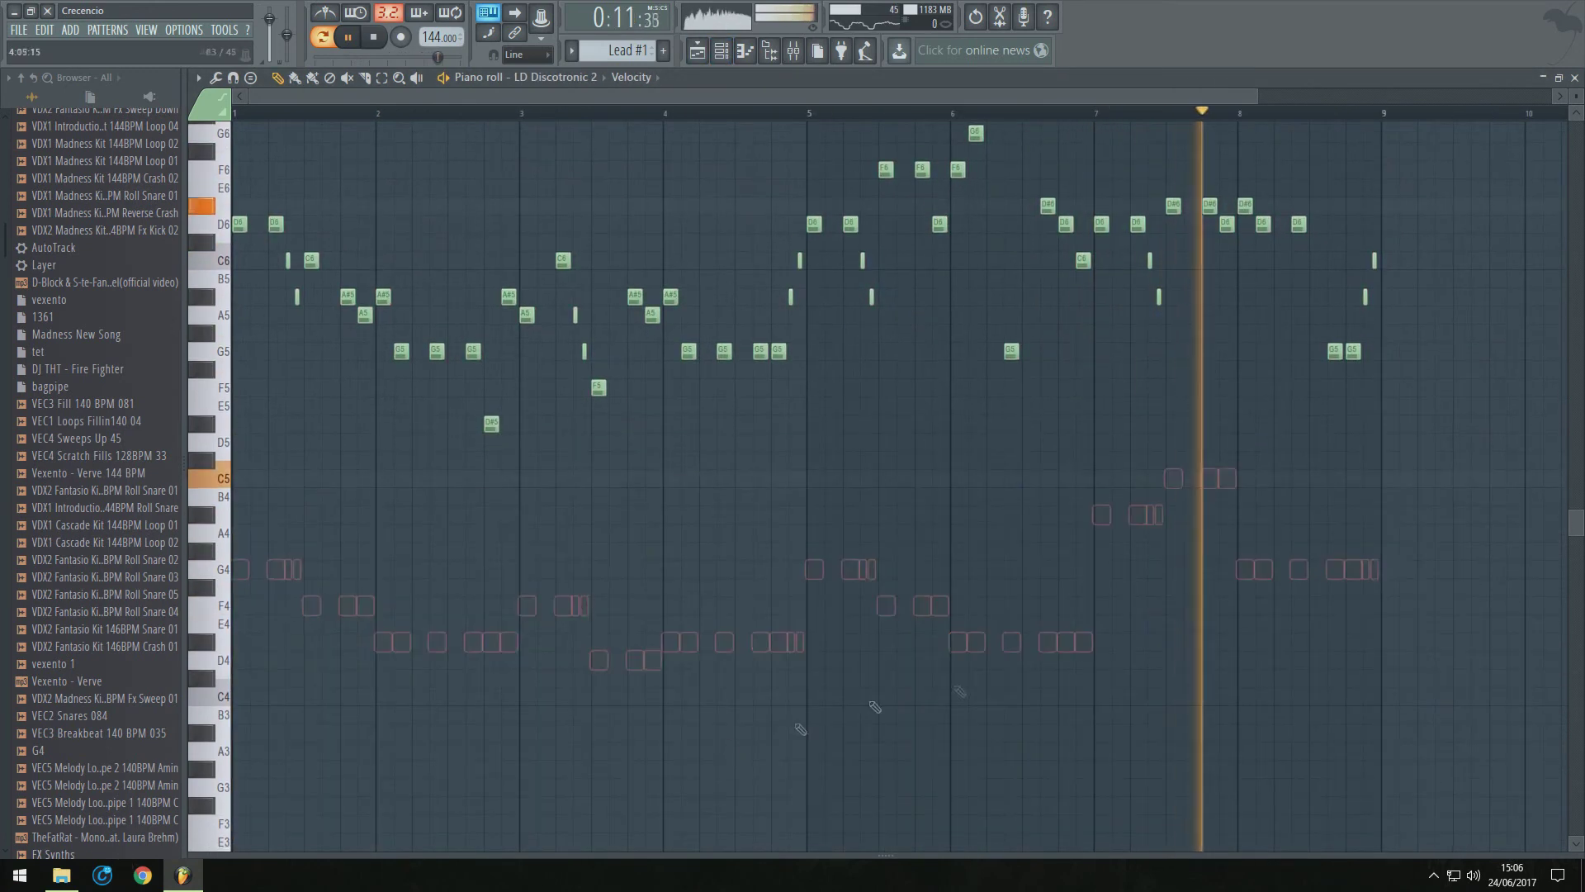
pyautogui.scroll(3, 1486, 364)
pyautogui.moveTo(1491, 308)
pyautogui.mouseDown()
pyautogui.moveTo(742, 784)
pyautogui.moveTo(178, 833)
pyautogui.mouseUp()
pyautogui.scroll(3, 240, 669)
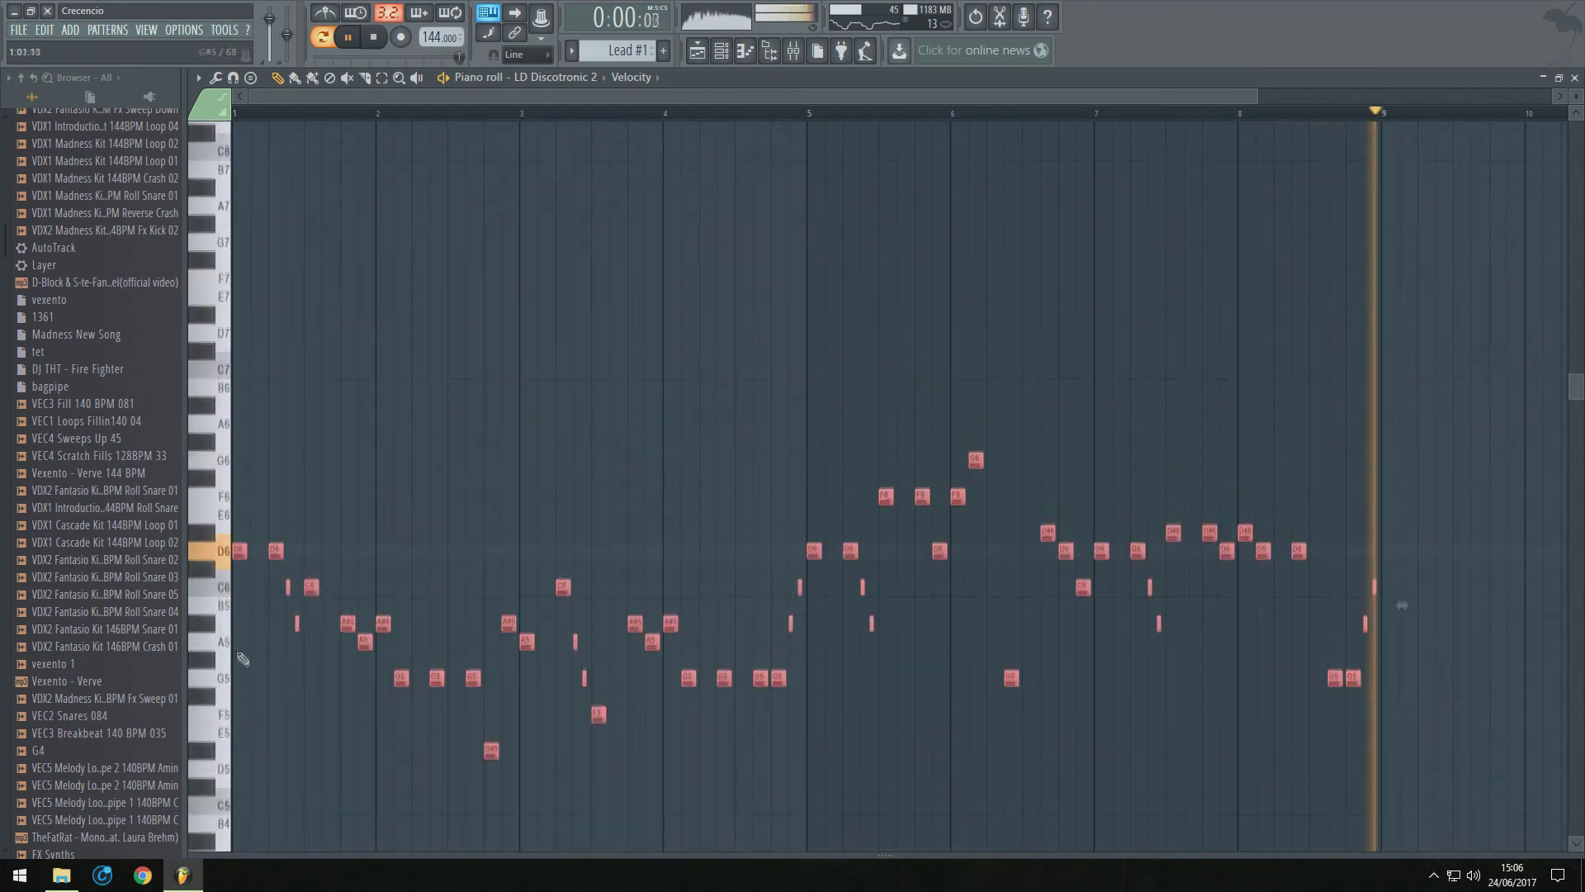
pyautogui.moveTo(235, 554); pyautogui.dragTo(232, 336)
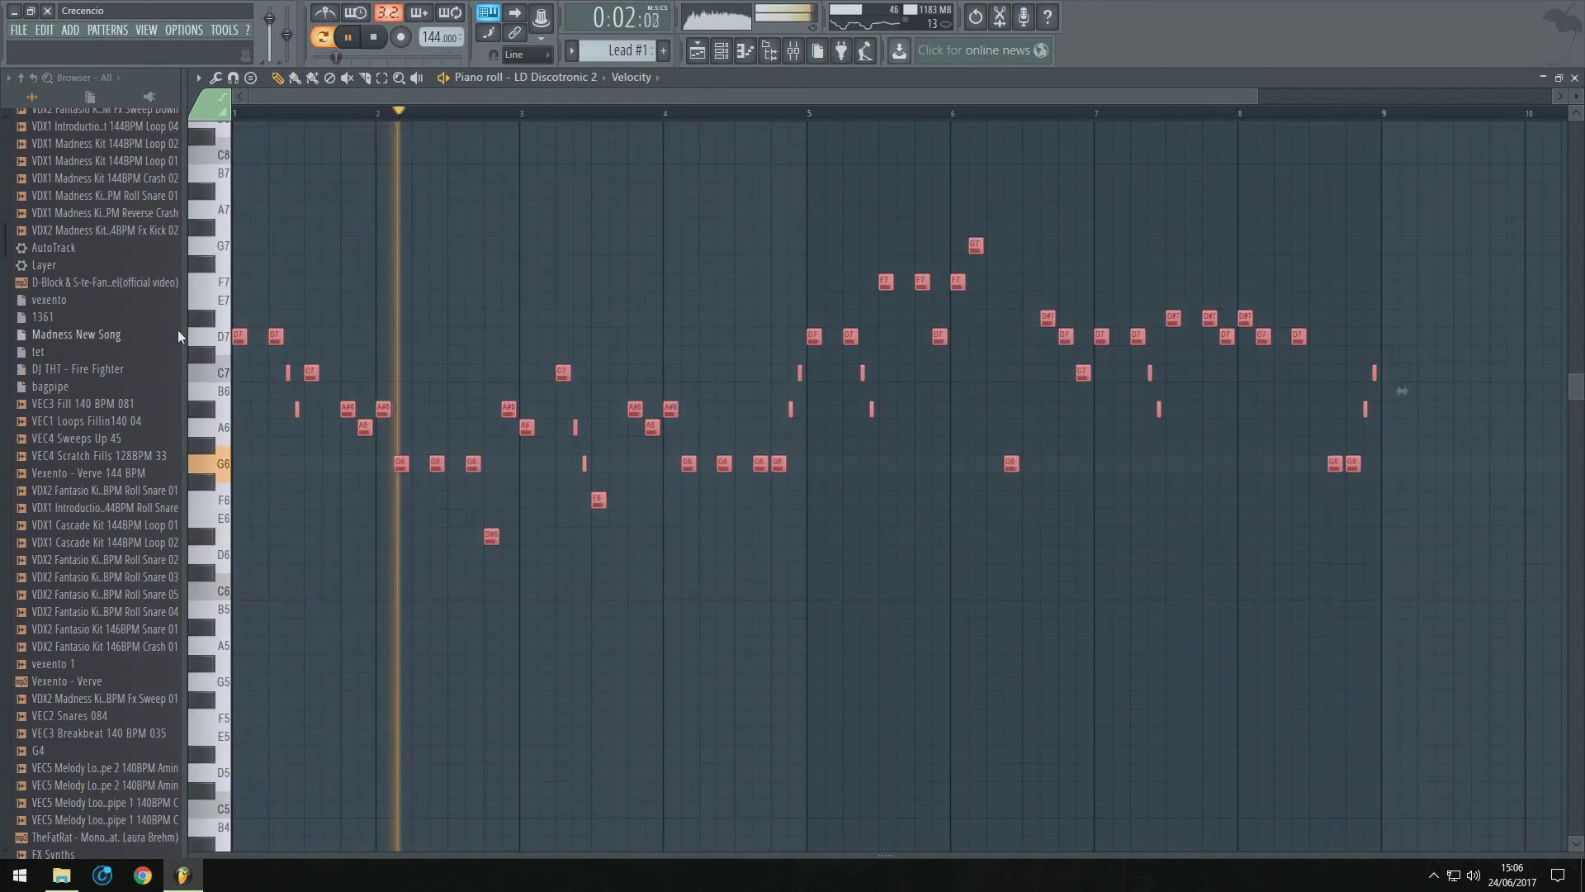
# Paste the octave-raised Lead #1 melody into LD Discotronic Wide
pyautogui.click(722, 51)
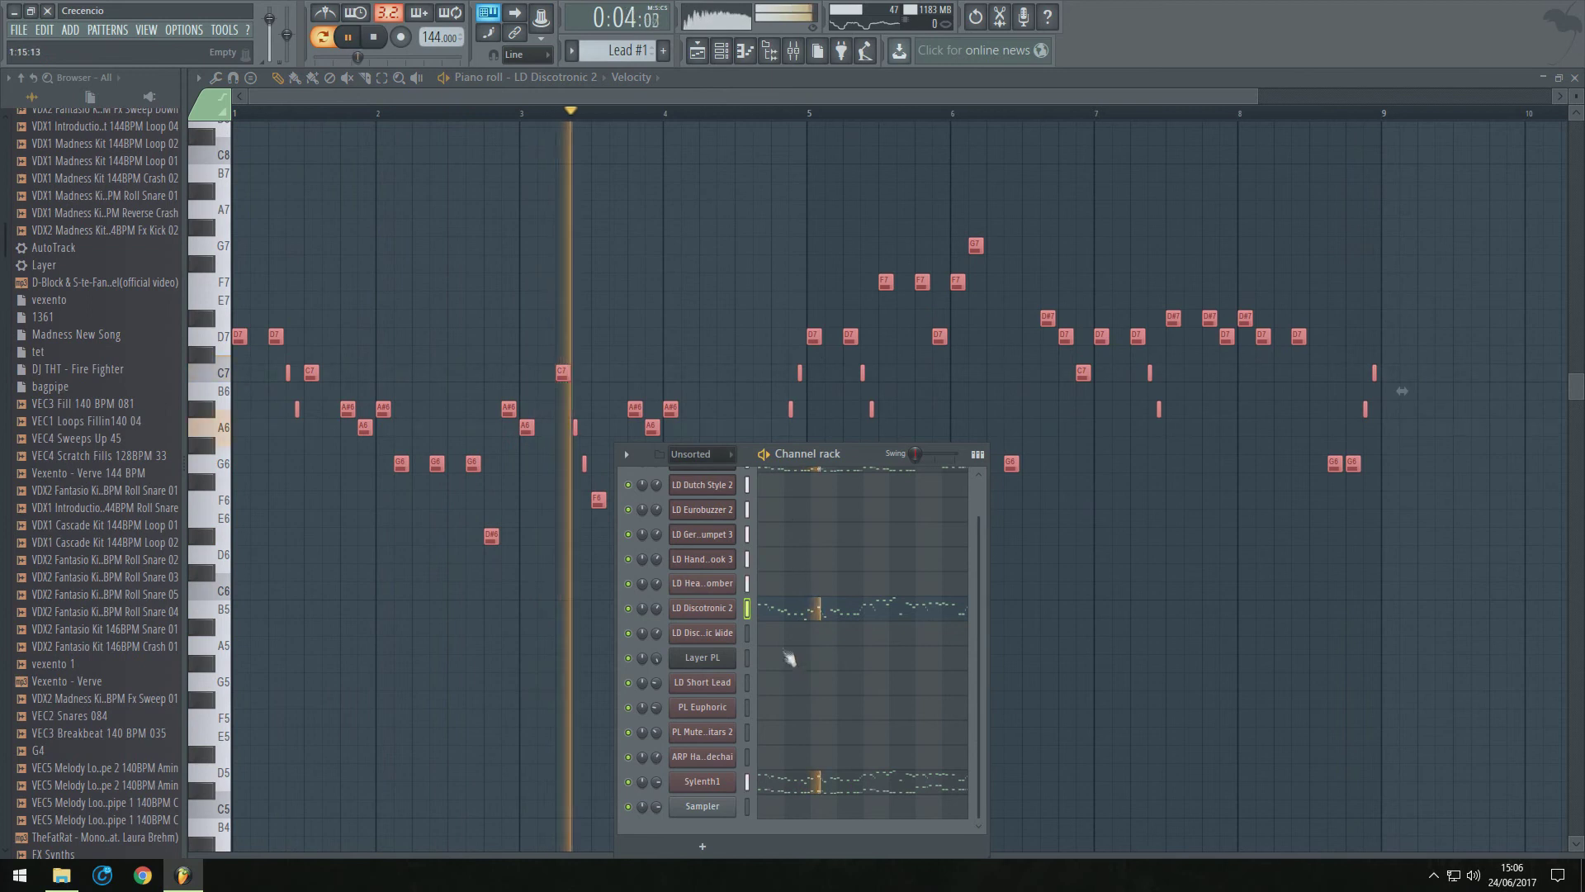
pyautogui.click(784, 636)
pyautogui.hotkey('ctrl', 'v')
# Play the arrangement from just before bar 9 and check the Sylenth1 channel with the Plucked Melody pattern selected
pyautogui.click(697, 51)
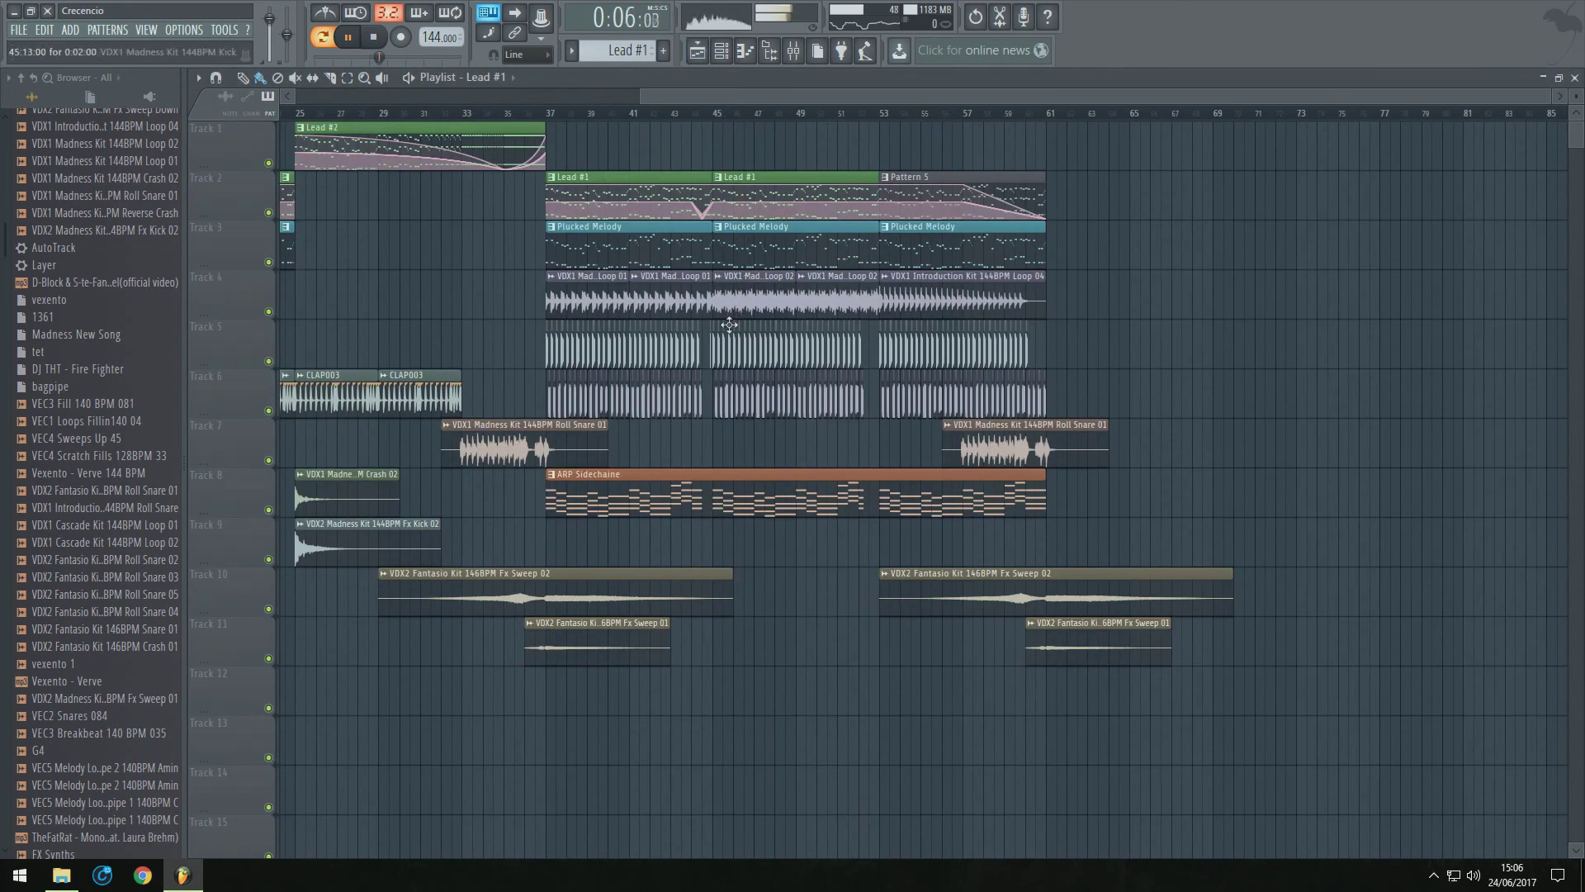
pyautogui.moveTo(708, 98); pyautogui.dragTo(366, 132)
pyautogui.click(439, 114)
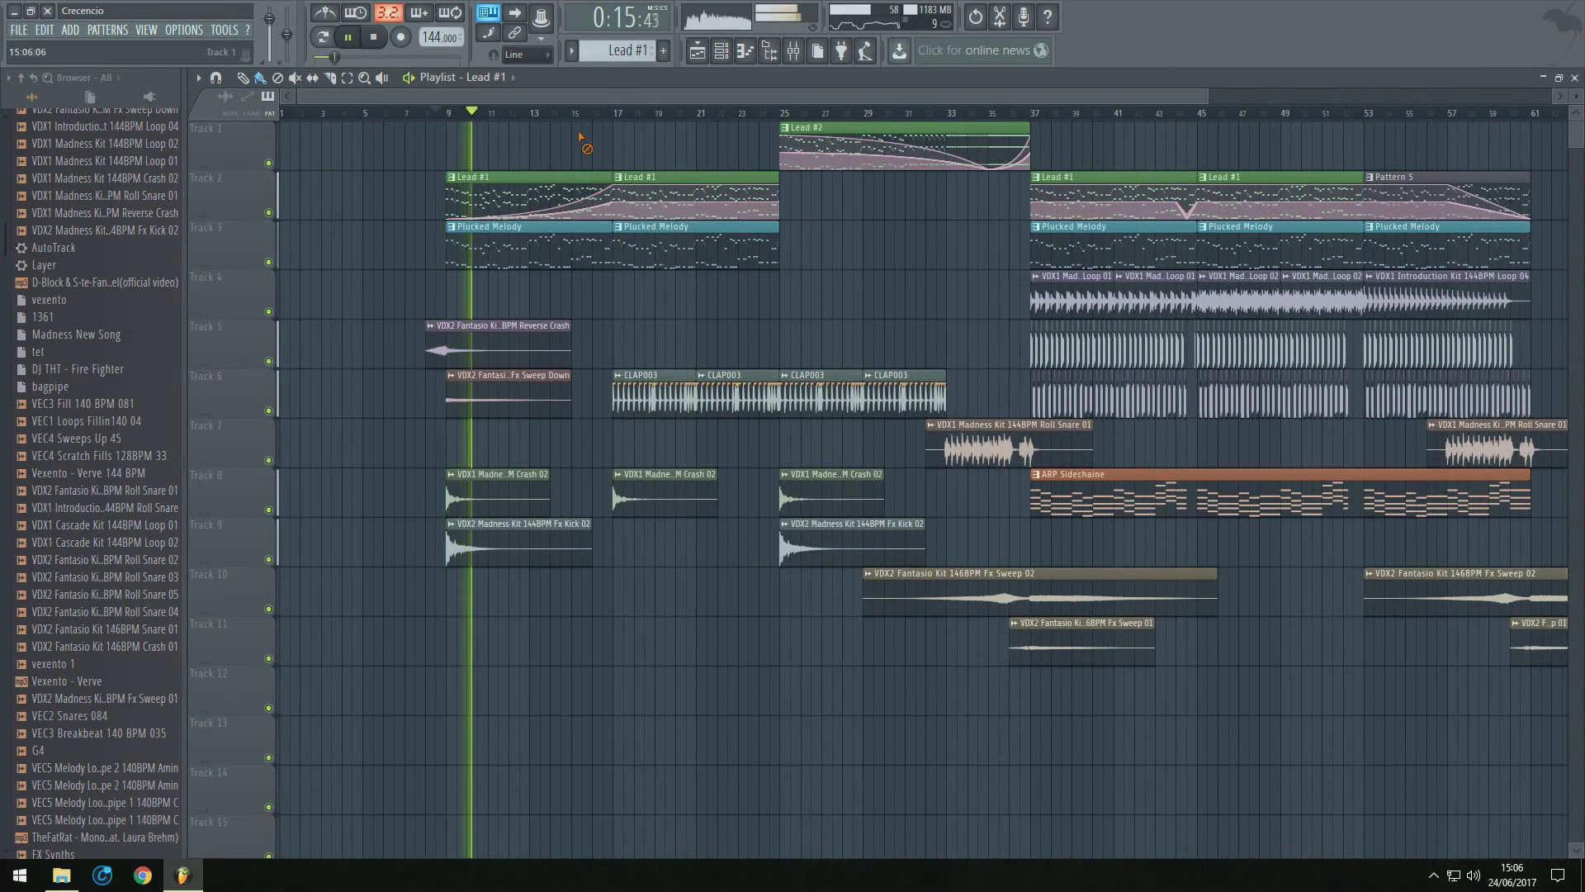
pyautogui.click(546, 230)
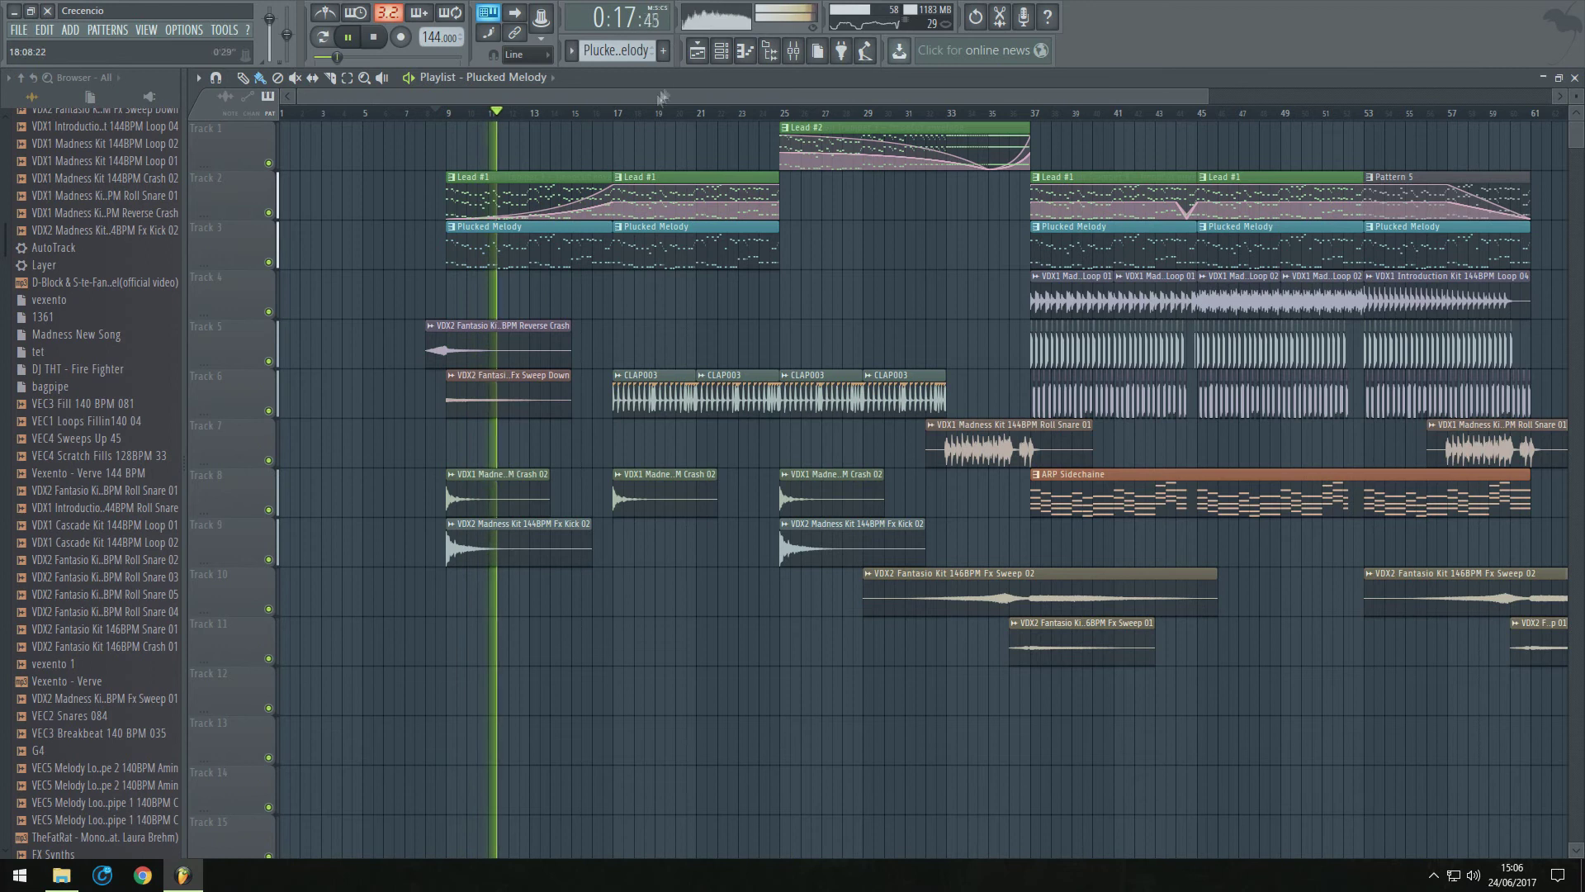
pyautogui.click(721, 52)
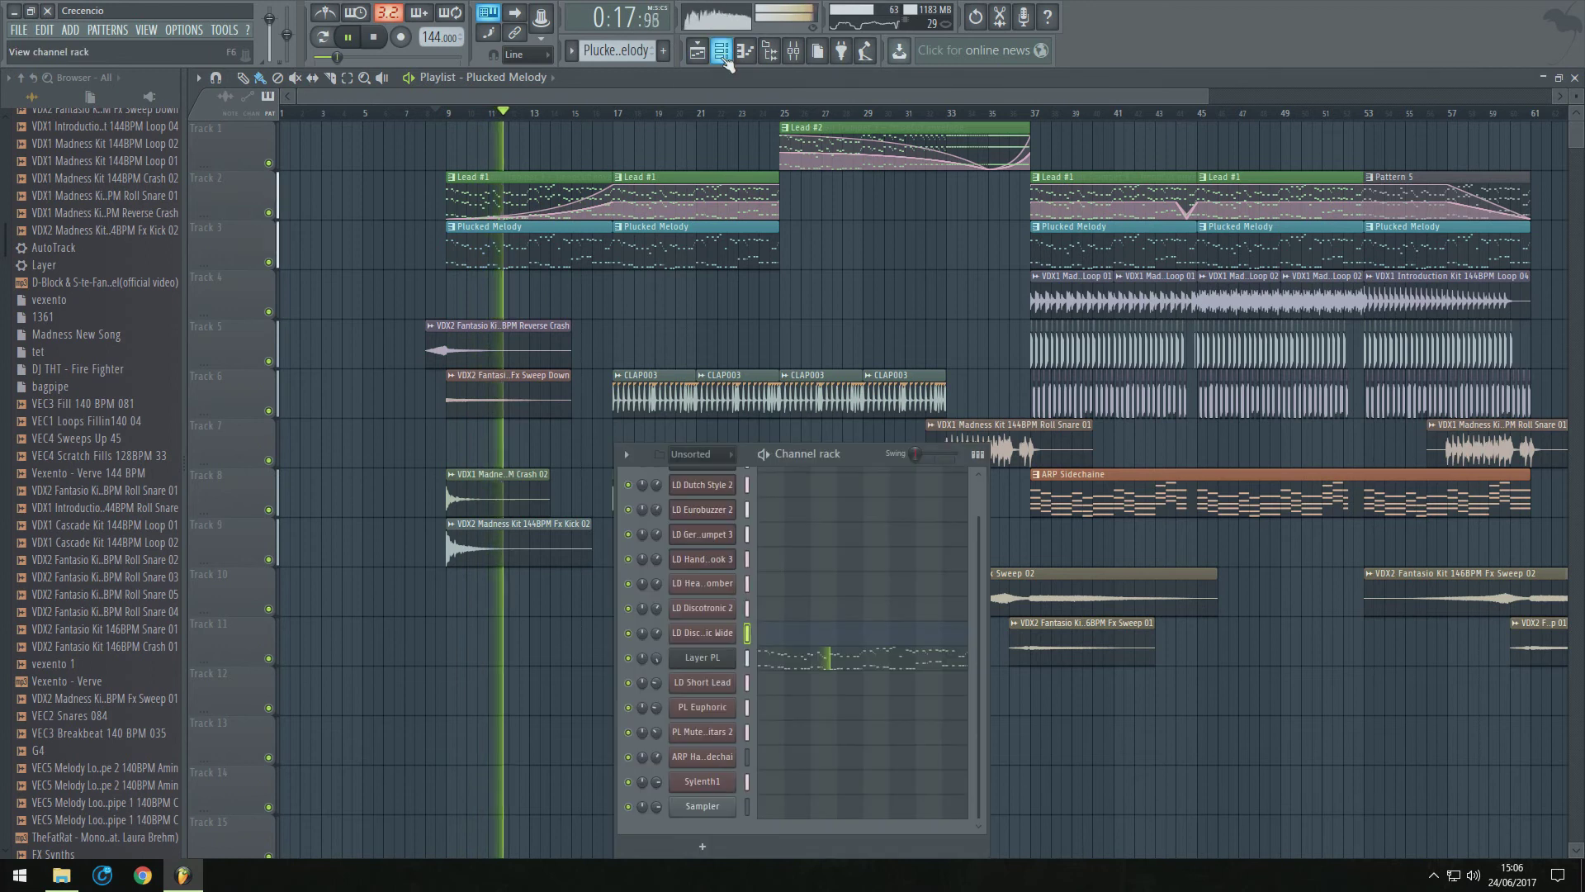
pyautogui.click(694, 782)
pyautogui.click(1070, 283)
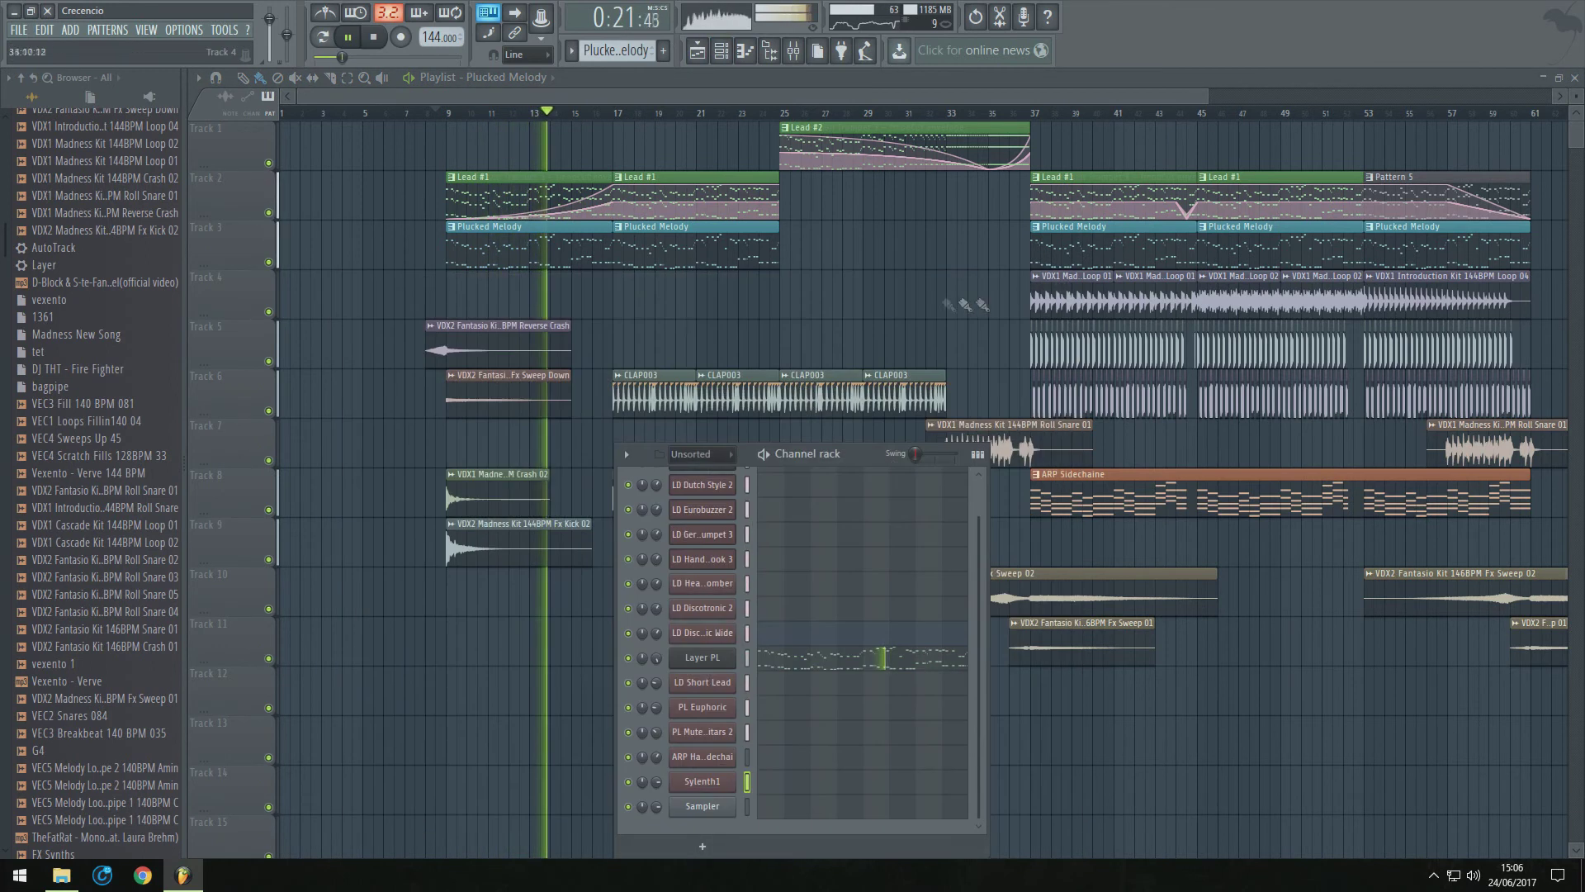
pyautogui.press('F6')
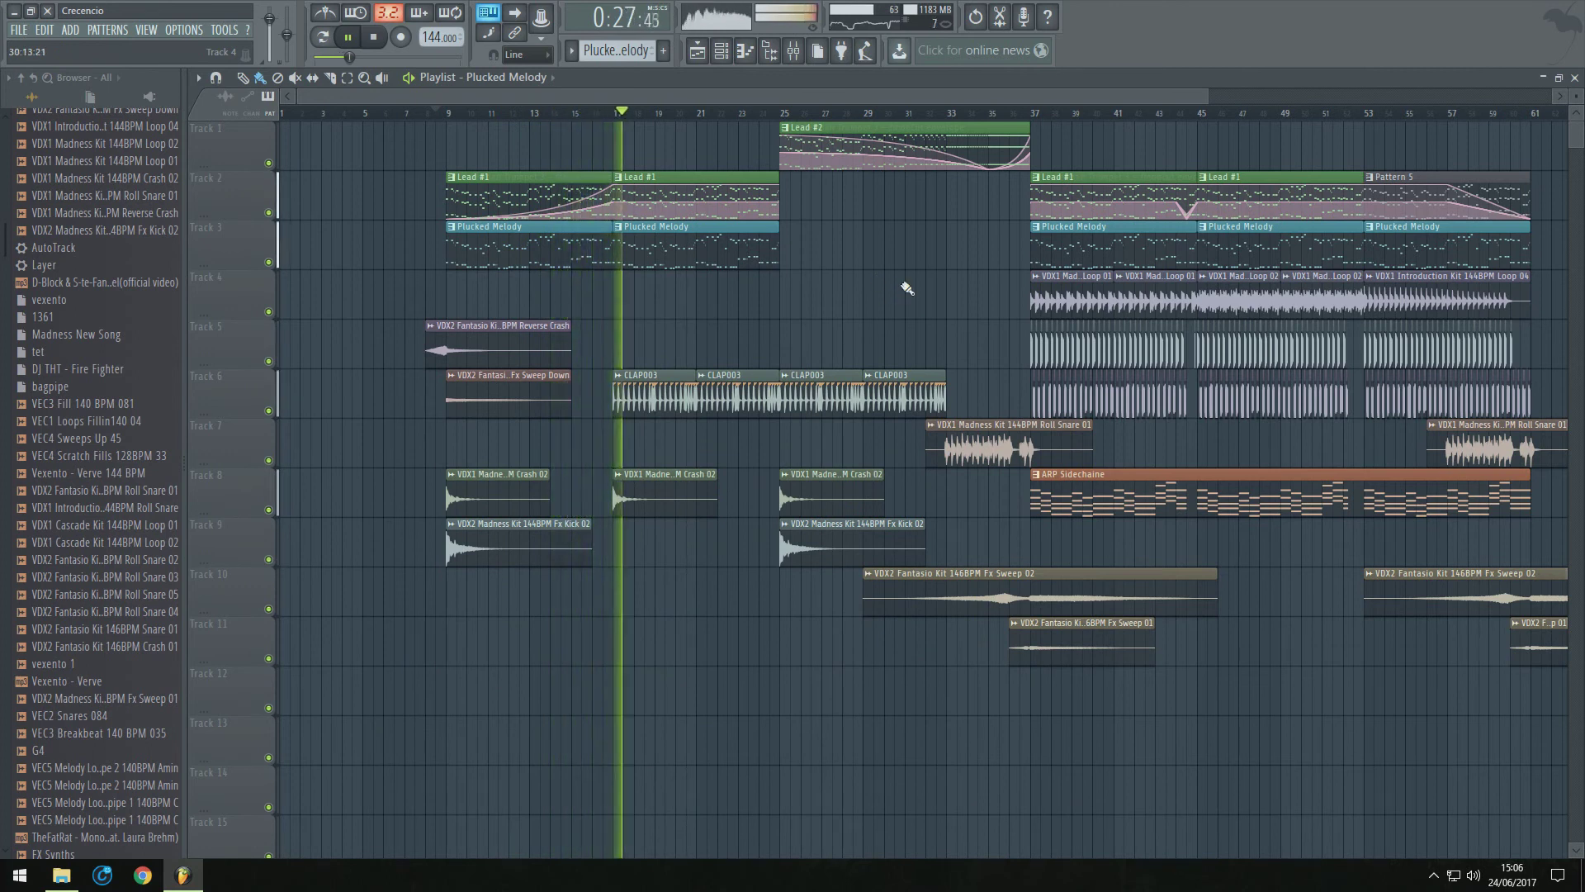
# Play the Lead #2 build-up from bar 30 into the drop and check the mixer levels
pyautogui.click(884, 110)
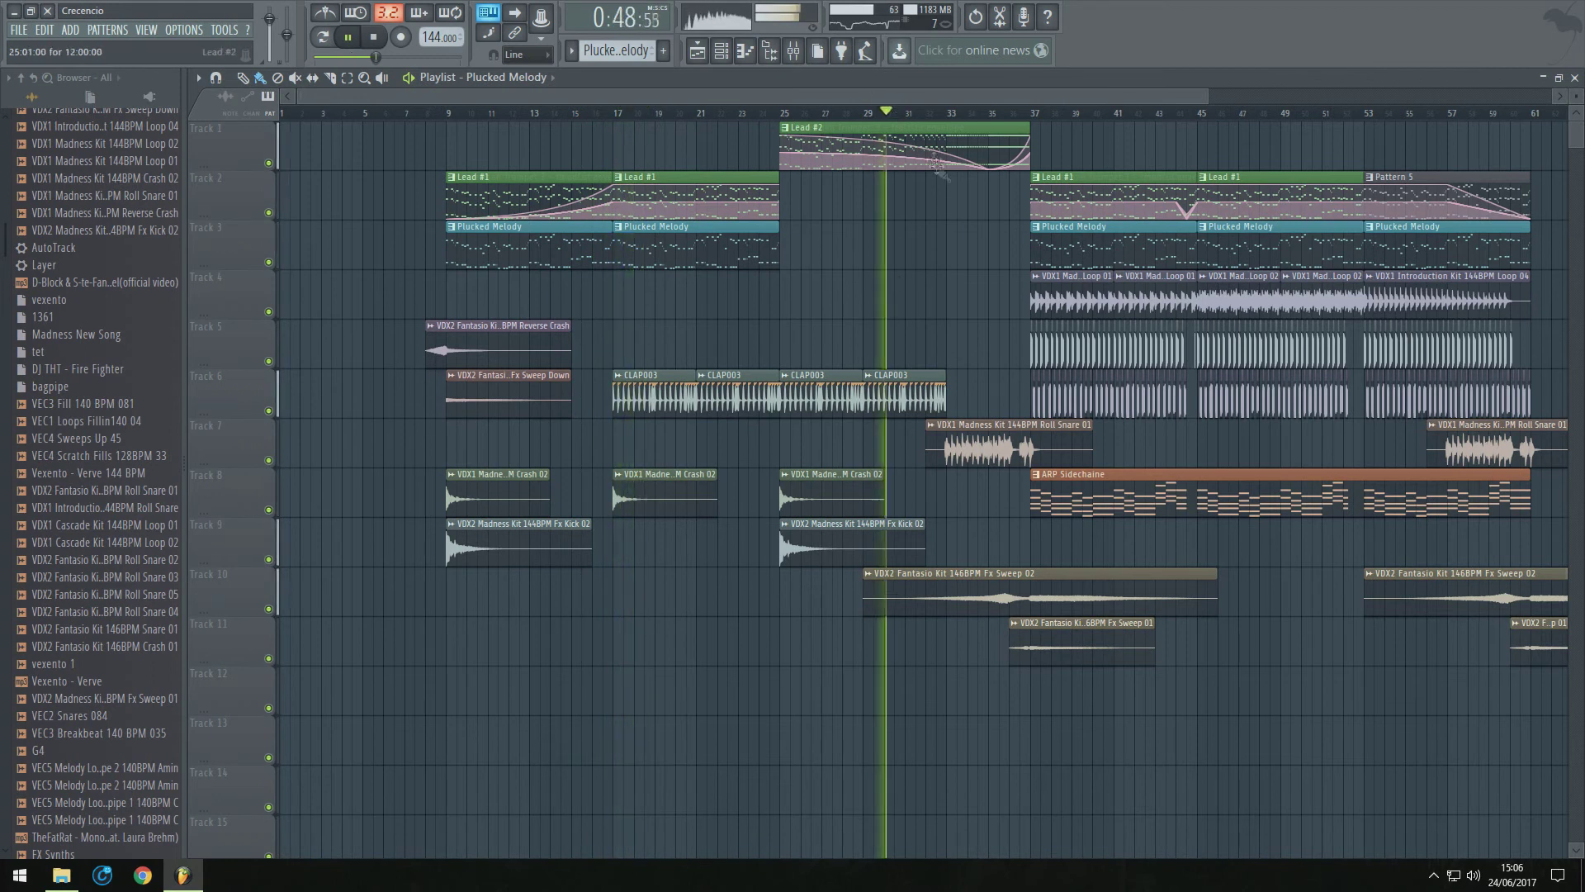
pyautogui.moveTo(854, 95); pyautogui.dragTo(975, 100)
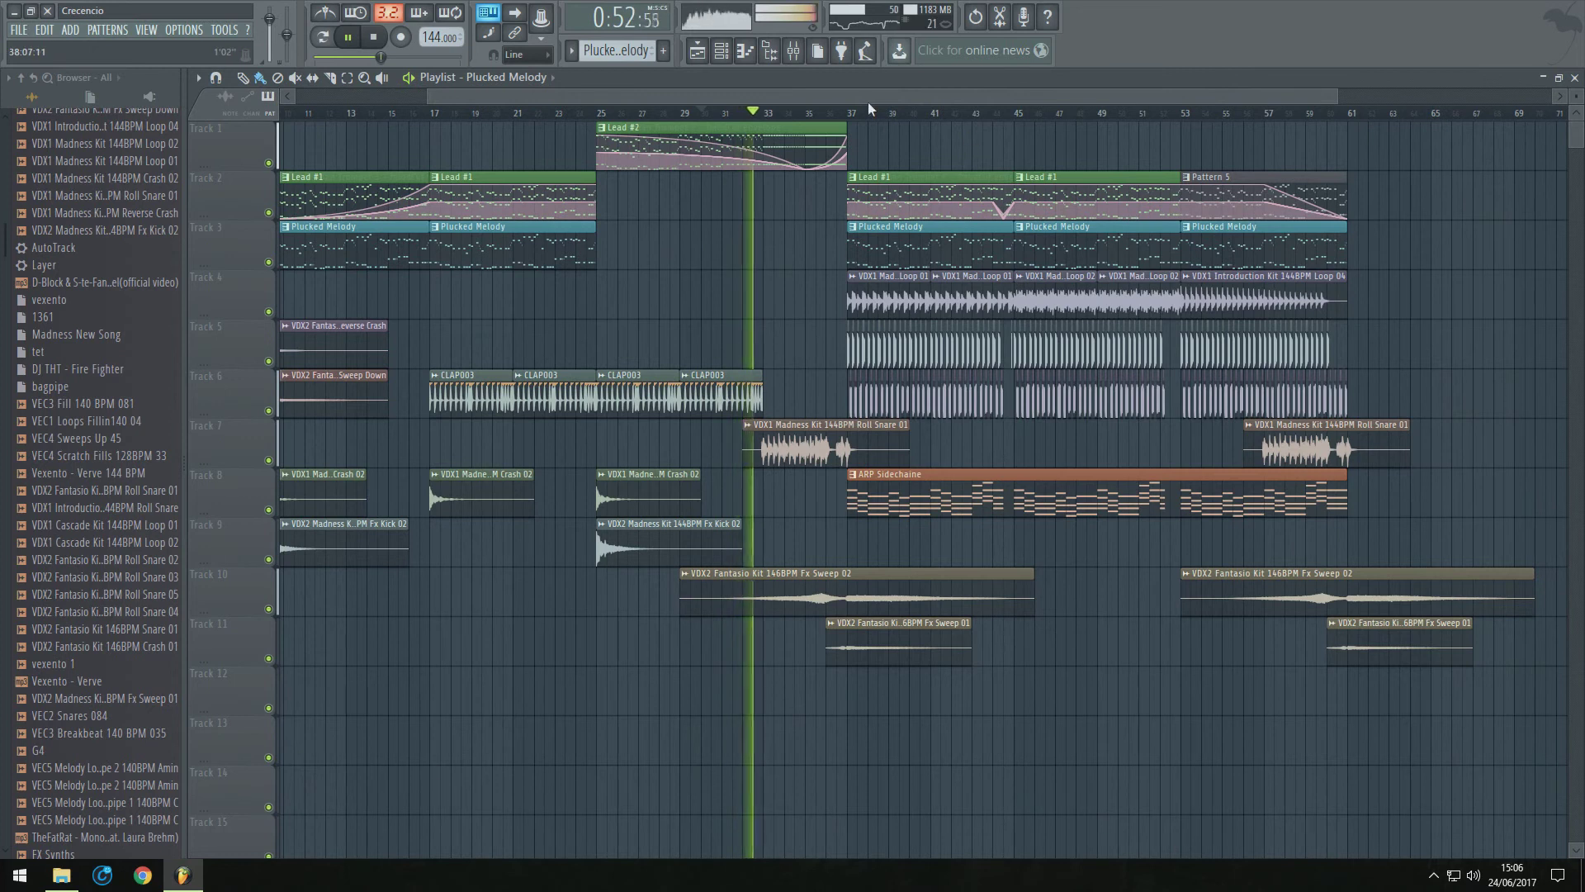
pyautogui.press('F9')
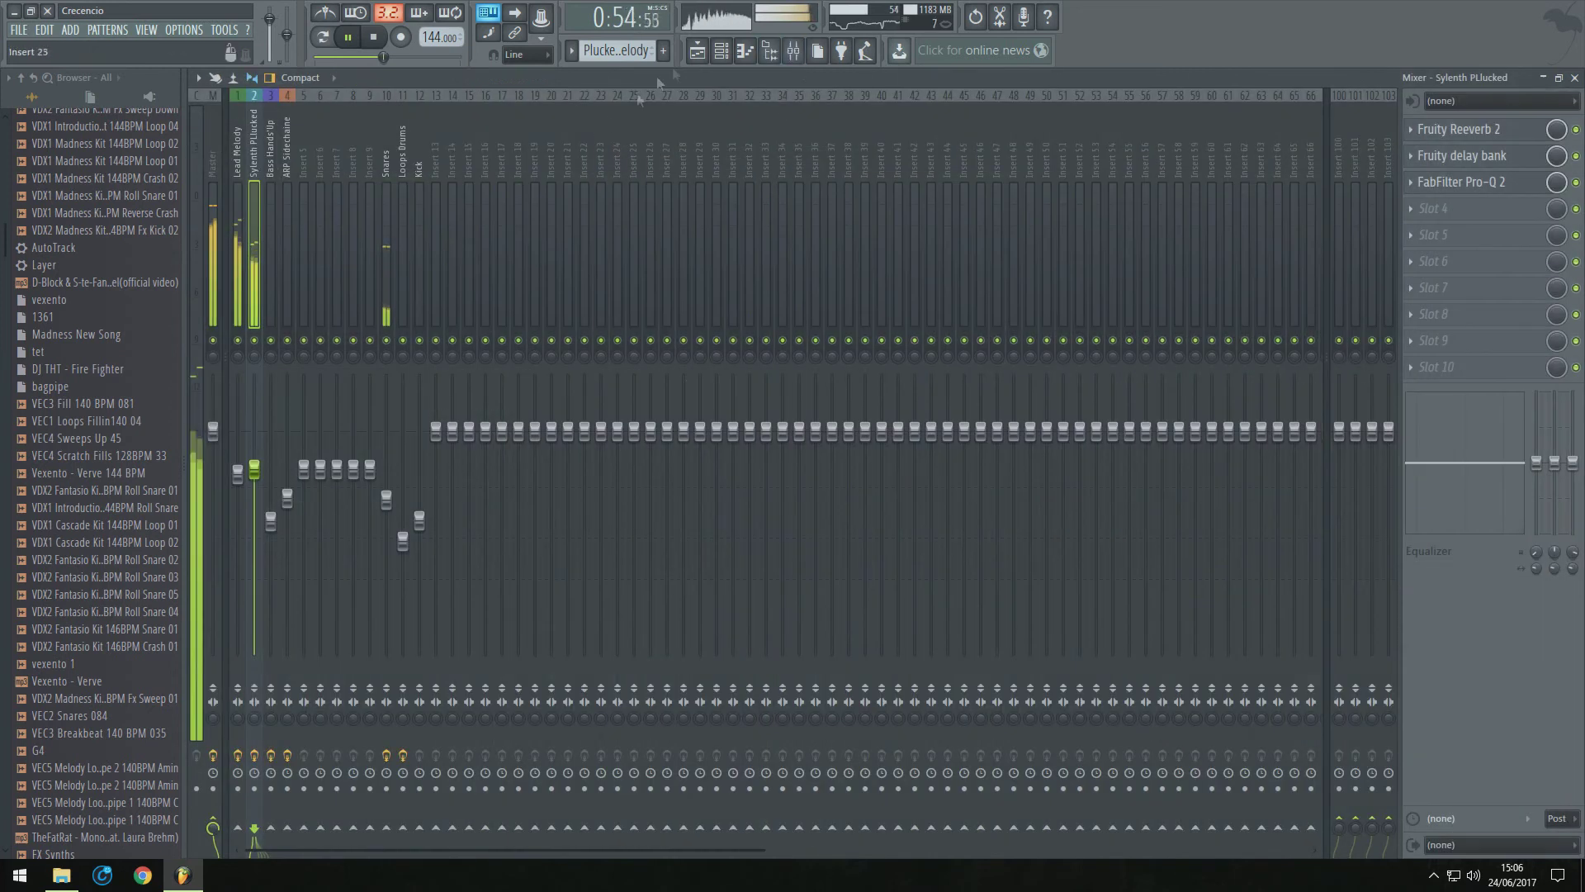
pyautogui.click(697, 52)
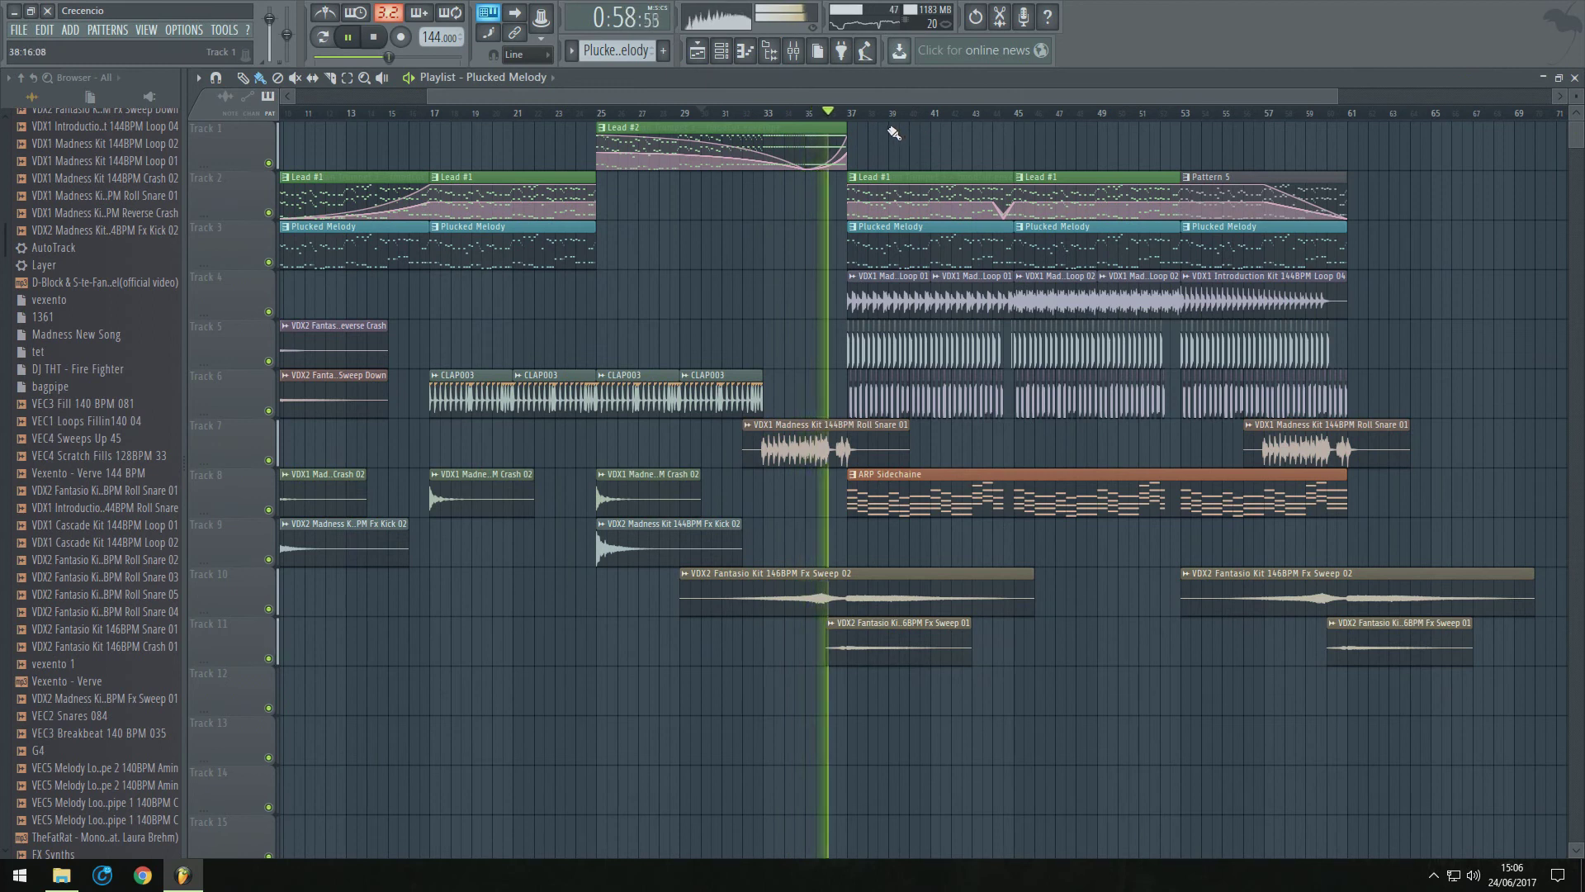
# Automate LD Discotronic 2's mstCut with an envelope on track 12, shape its dip near bar 35 and play the build-up
pyautogui.click(723, 53)
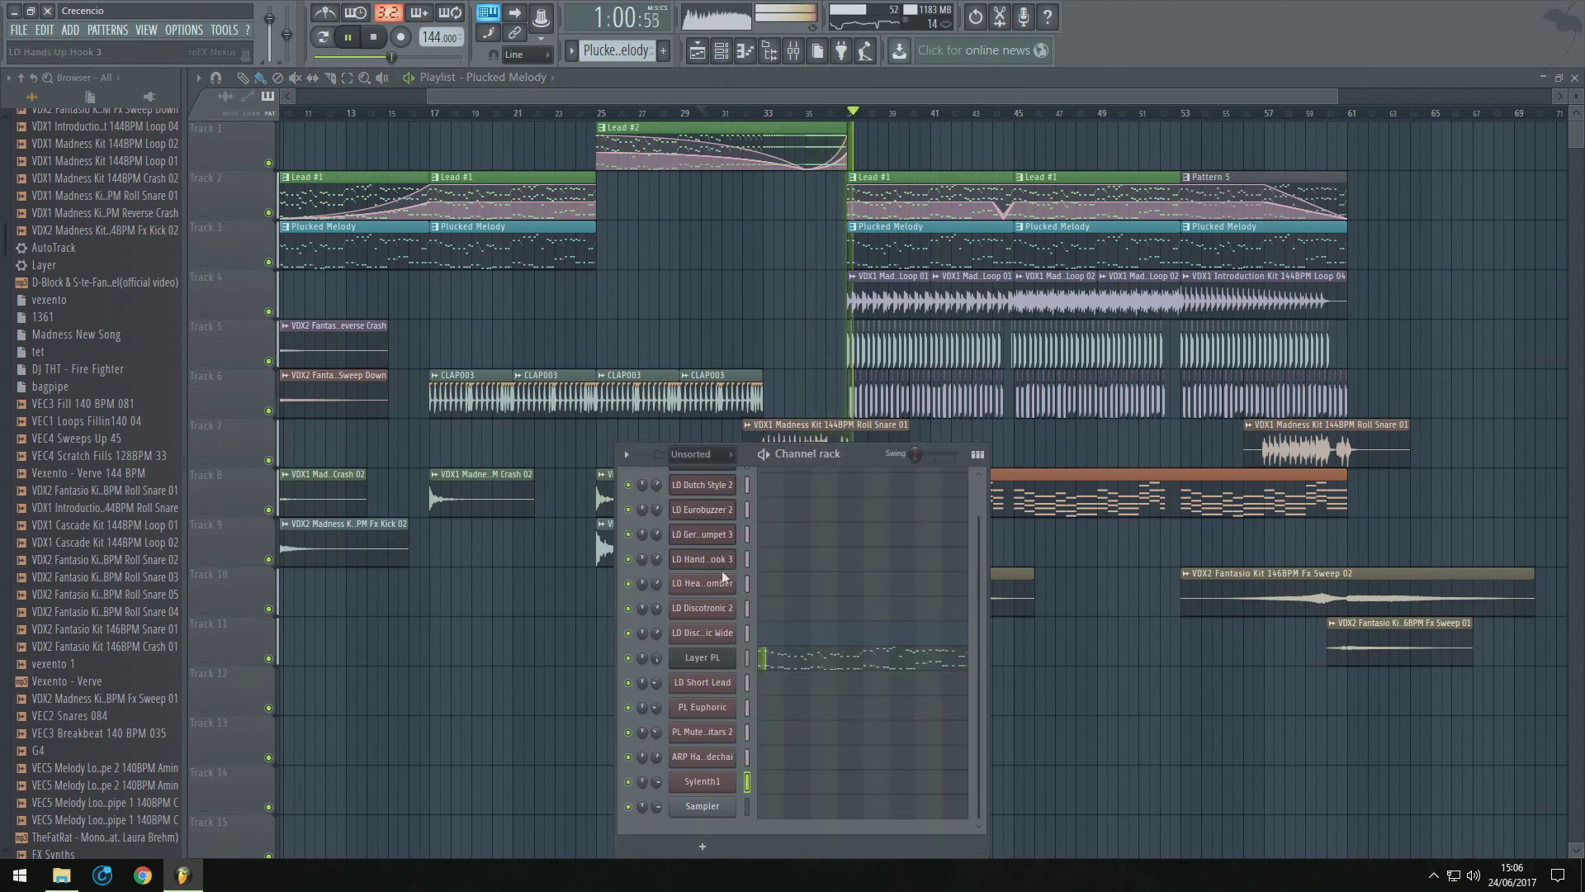
pyautogui.click(711, 611)
pyautogui.press('space')
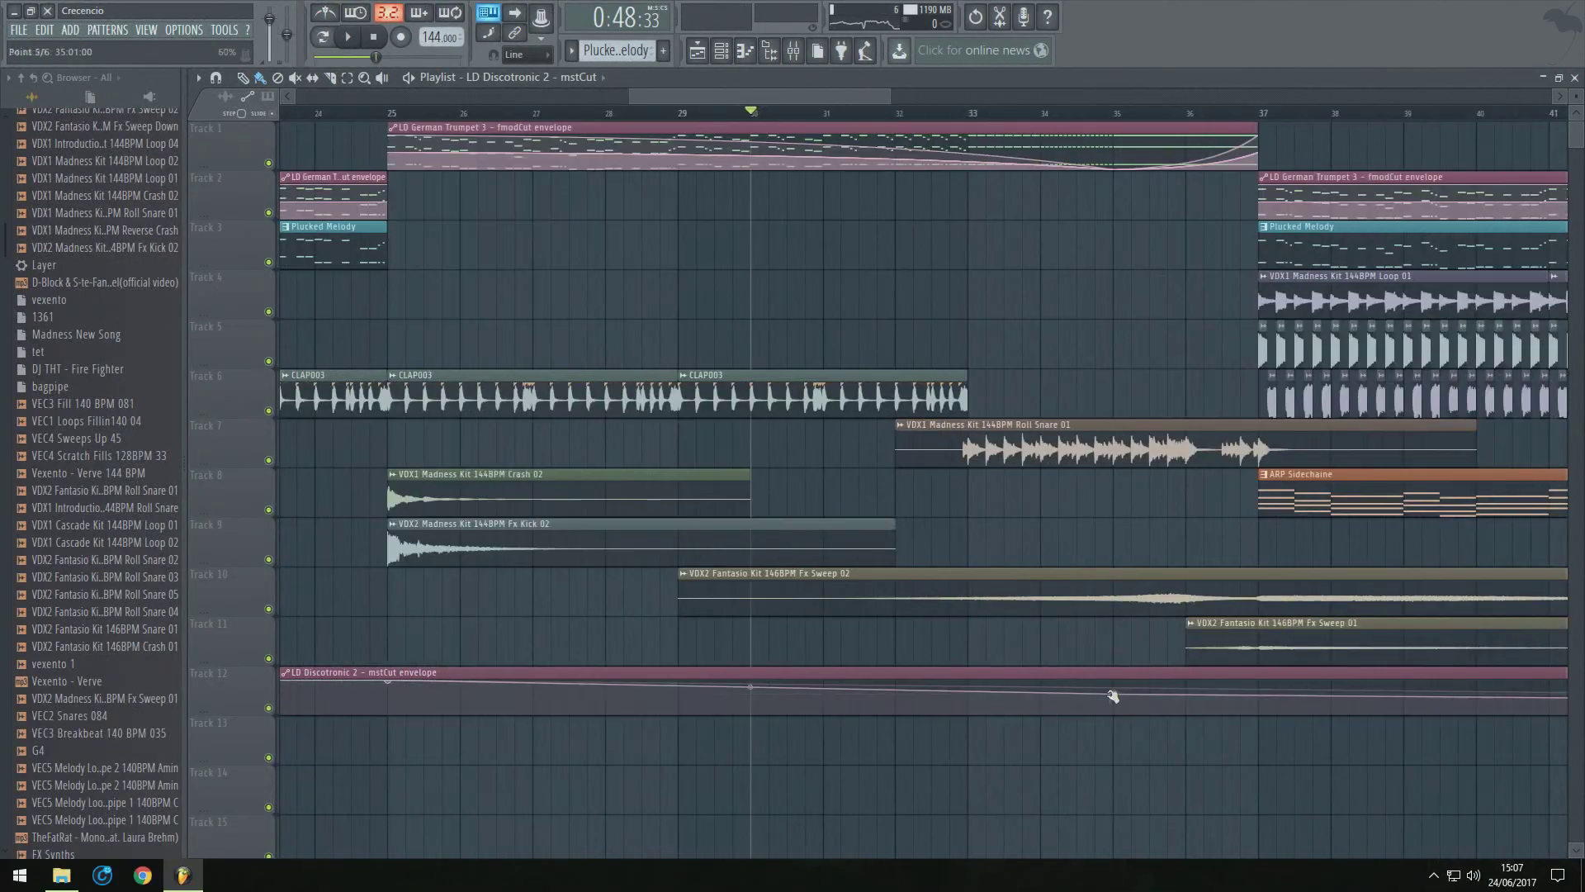
pyautogui.moveTo(1111, 690)
pyautogui.mouseDown()
pyautogui.moveTo(1107, 719)
pyautogui.moveTo(1020, 707)
pyautogui.mouseUp()
pyautogui.press('space')
pyautogui.click(722, 51)
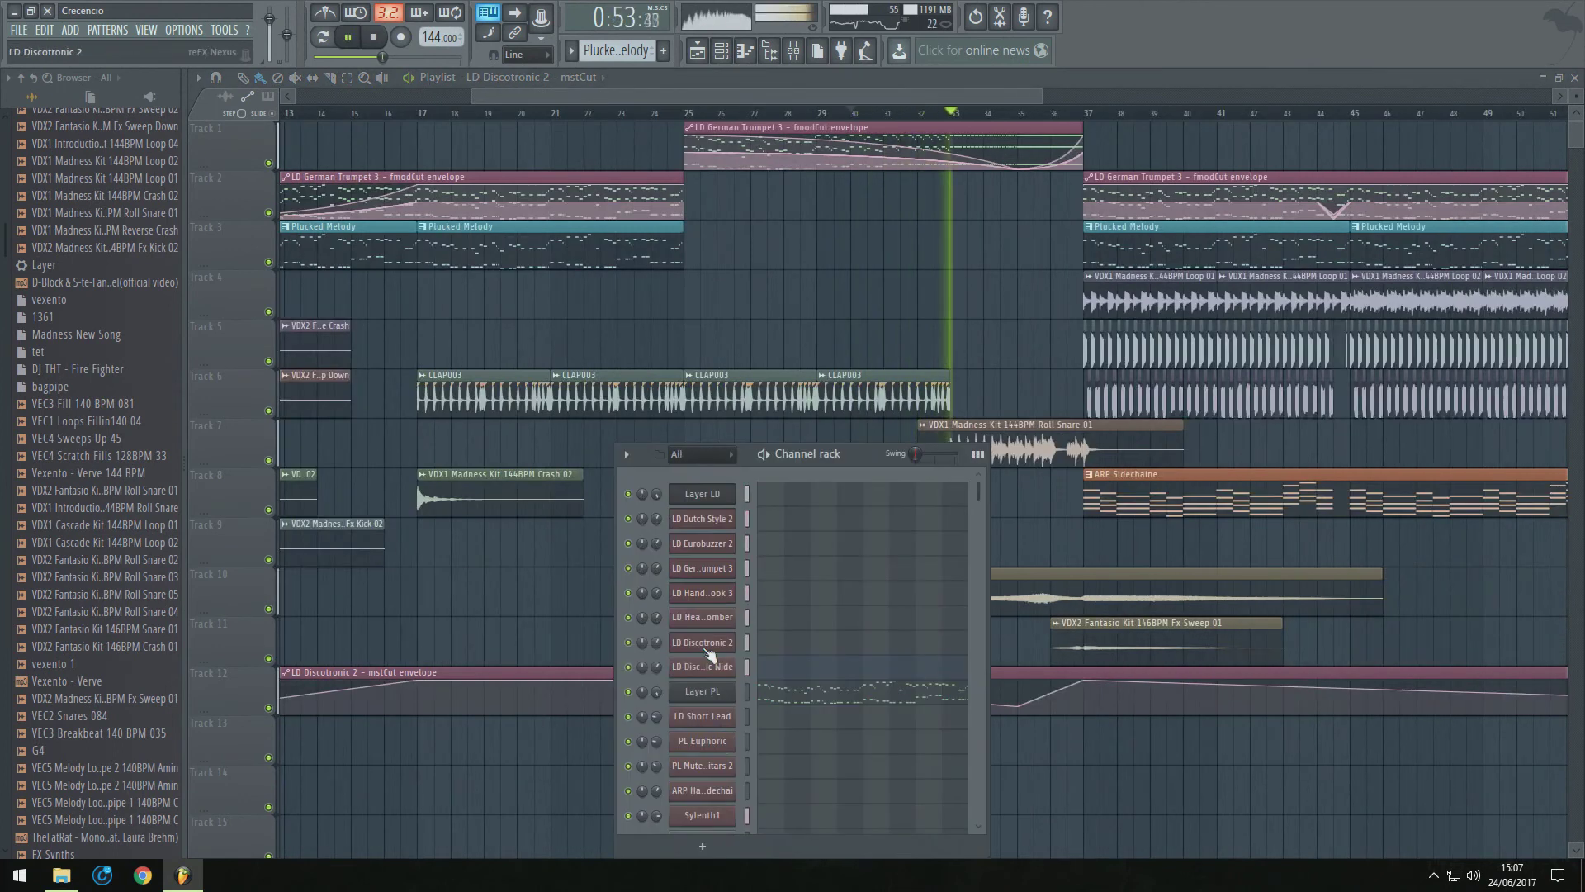
# Automate LD Discotronic Wide's mstCut with an envelope on track 13, shaping a dip near bar 35 and a rise into bar 37
pyautogui.click(707, 655)
pyautogui.click(224, 30)
pyautogui.moveTo(249, 197)
pyautogui.click(442, 255)
pyautogui.rightClick(545, 714)
pyautogui.rightClick(811, 679)
pyautogui.moveTo(298, 97); pyautogui.dragTo(401, 96)
pyautogui.rightClick(978, 684)
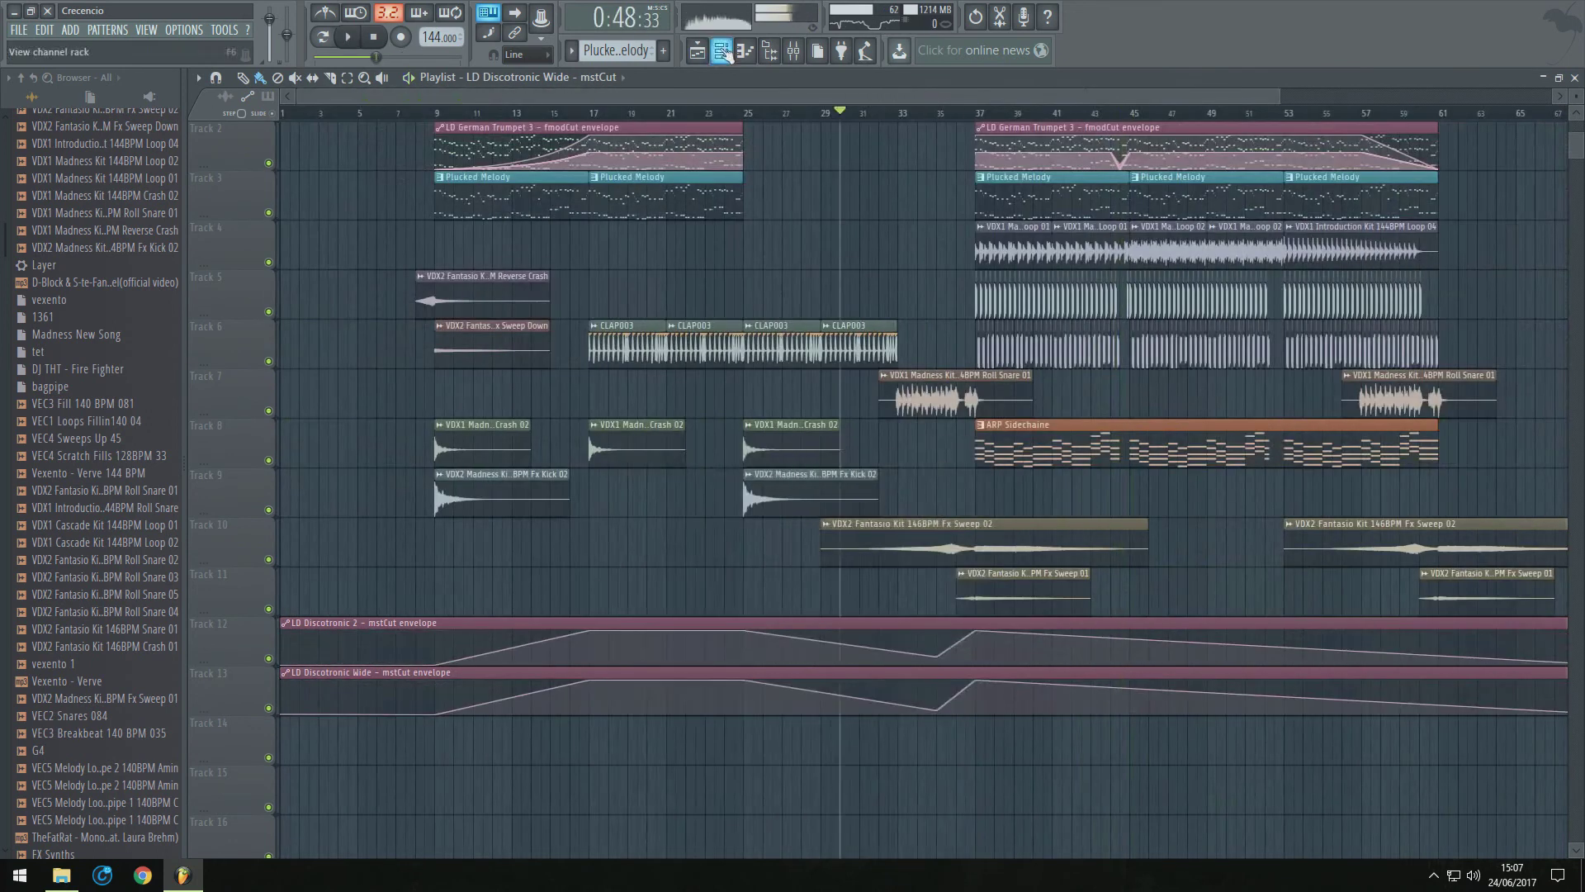
# Automate Sylenth1's FilterCtl Cutoff on track 14, with low points at bar 9 and near bar 35 and high points at bars 17, 25 and 37
pyautogui.press('F6')
pyautogui.click(693, 573)
pyautogui.click(224, 29)
pyautogui.moveTo(249, 197)
pyautogui.click(442, 255)
pyautogui.rightClick(438, 760)
pyautogui.rightClick(588, 728)
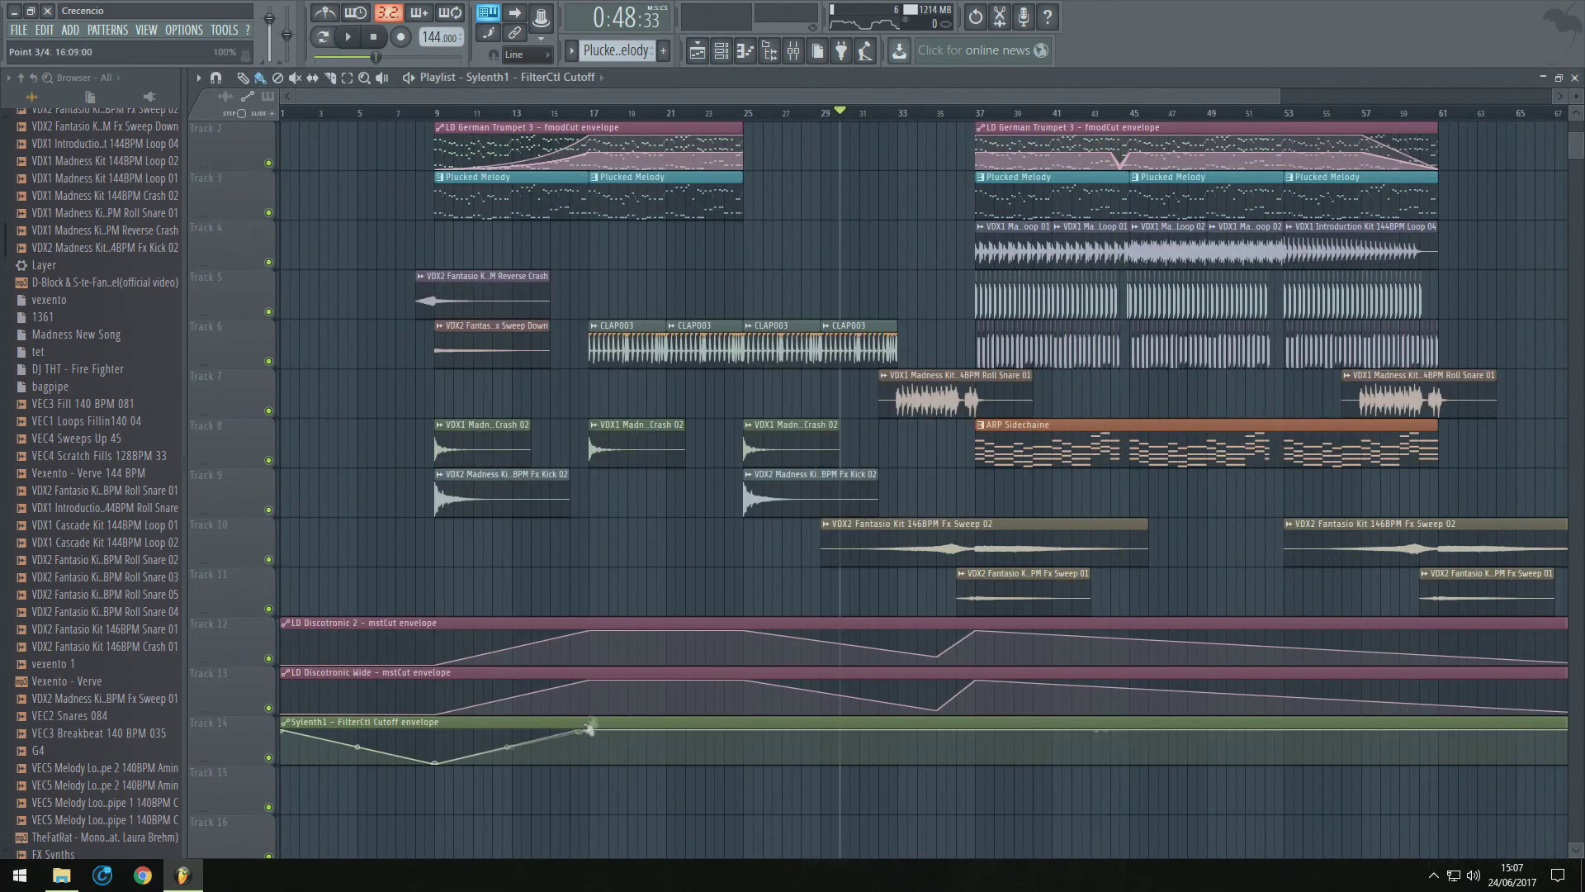
pyautogui.rightClick(743, 732)
pyautogui.rightClick(936, 755)
pyautogui.rightClick(975, 730)
# Play the build-up and slightly lower the LD Discotronic 2 mstCut dip near bar 35
pyautogui.press('space')
pyautogui.scroll(-1, 973, 768)
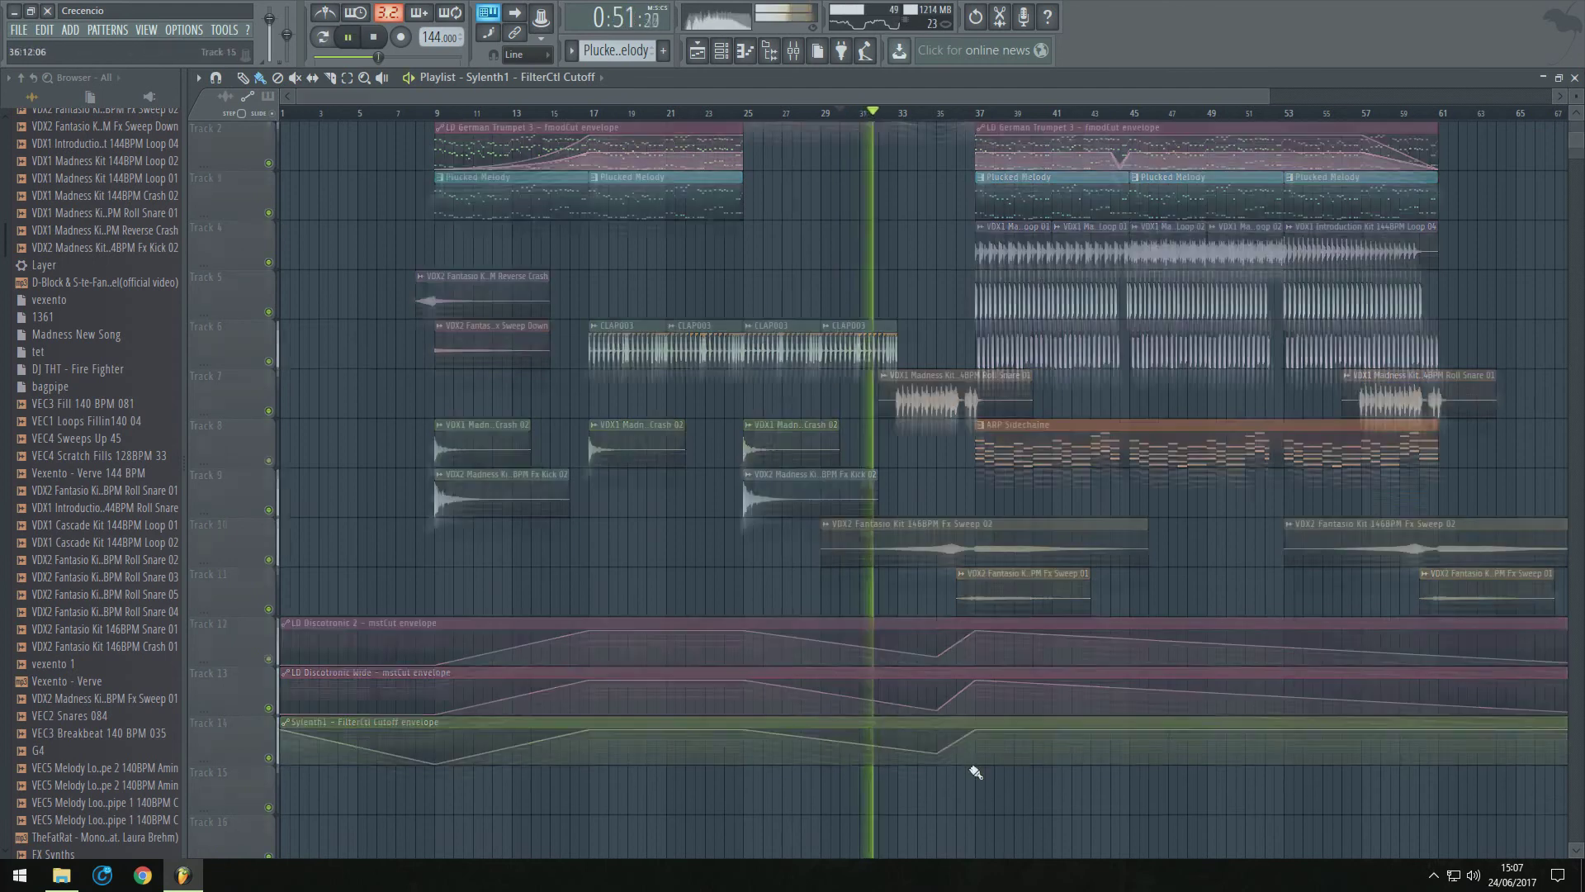
pyautogui.scroll(5, 968, 767)
pyautogui.moveTo(865, 607); pyautogui.dragTo(865, 610)
pyautogui.scroll(-3, 615, 727)
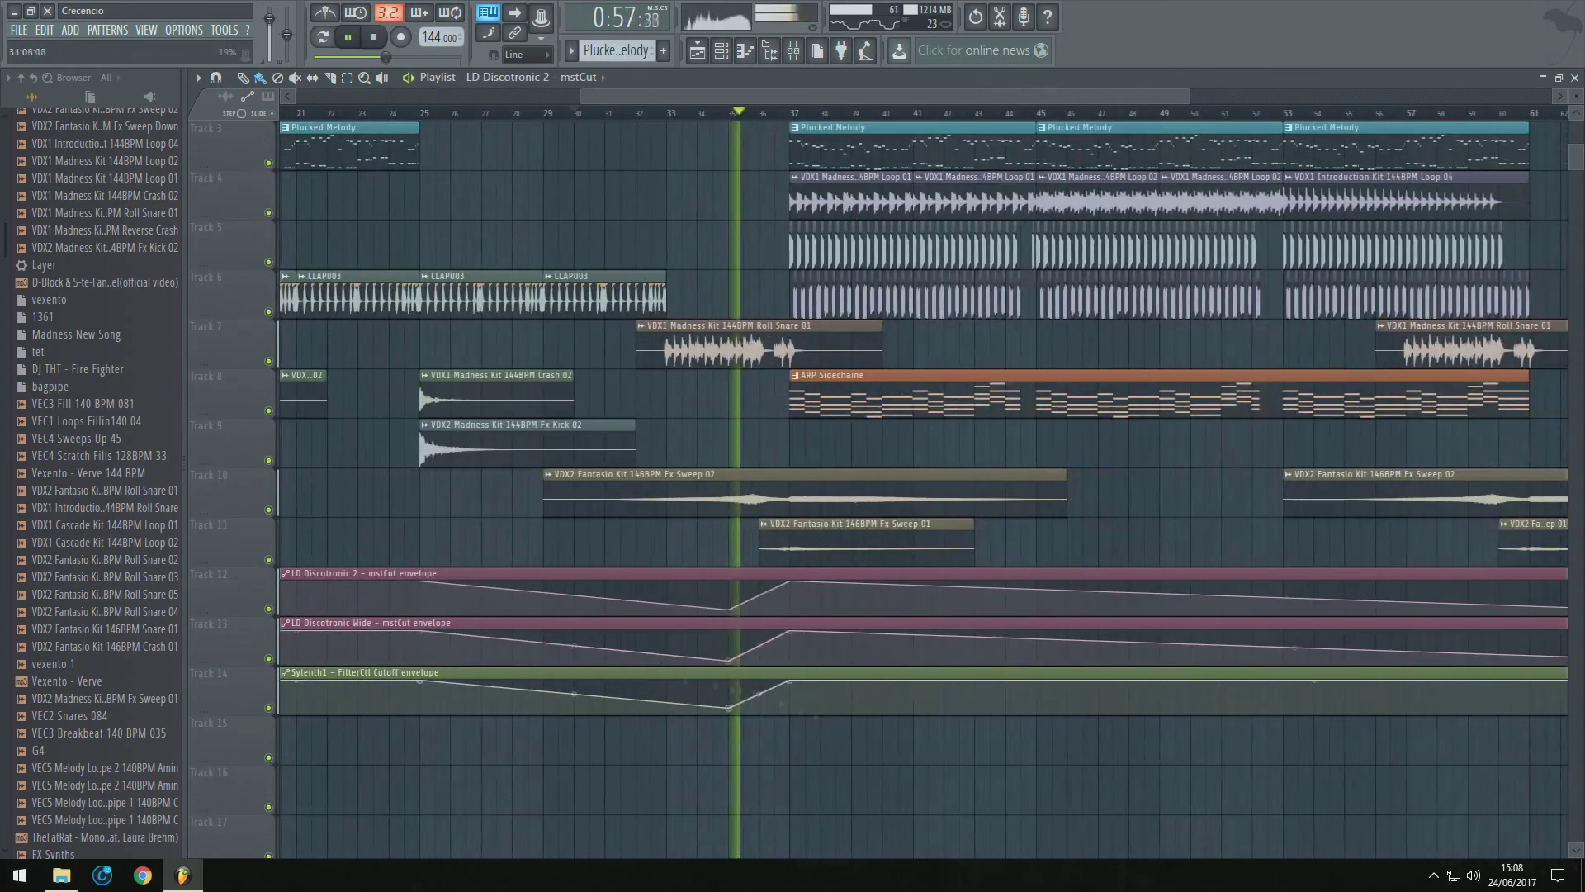
# Shape a short V-shaped cutoff dip between bars 44 and 45 in the envelopes on tracks 12, 13 and 14
pyautogui.scroll(-2, 686, 718)
pyautogui.scroll(1, 1048, 739)
pyautogui.scroll(4, 908, 731)
pyautogui.scroll(2, 743, 702)
pyautogui.rightClick(689, 681)
pyautogui.rightClick(690, 730)
pyautogui.rightClick(689, 780)
pyautogui.rightClick(737, 805)
pyautogui.rightClick(787, 782)
pyautogui.moveTo(787, 782); pyautogui.dragTo(787, 779)
pyautogui.rightClick(738, 755)
pyautogui.rightClick(787, 729)
pyautogui.rightClick(738, 705)
pyautogui.rightClick(786, 681)
pyautogui.scroll(-4, 787, 652)
pyautogui.scroll(2, 1404, 693)
# Add points at bars 53, 57 and 61 to all three cutoff envelopes so they fall to the minimum from bar 57 to 61
pyautogui.rightClick(627, 685)
pyautogui.rightClick(627, 731)
pyautogui.rightClick(627, 780)
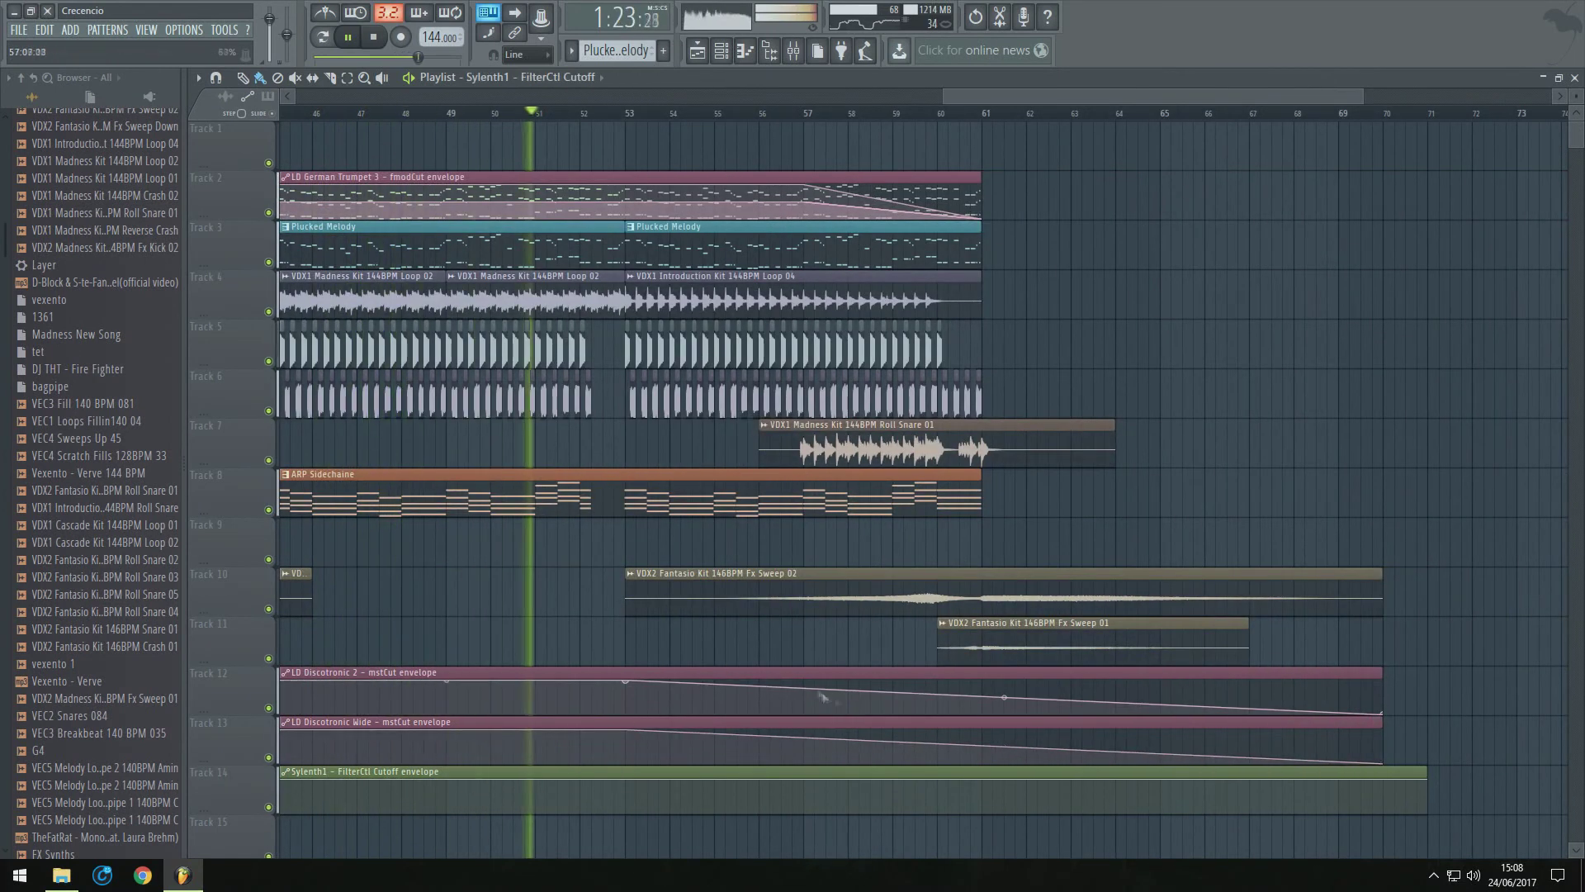
pyautogui.rightClick(804, 682)
pyautogui.rightClick(804, 730)
pyautogui.rightClick(804, 782)
pyautogui.rightClick(984, 799)
pyautogui.rightClick(984, 750)
pyautogui.rightClick(984, 701)
# Trim the three cutoff envelopes at bar 61 and move them onto the lead clips on tracks 1 and 2
pyautogui.moveTo(1387, 685); pyautogui.dragTo(983, 774)
pyautogui.scroll(-4, 983, 775)
pyautogui.moveTo(1030, 686); pyautogui.dragTo(1037, 735)
pyautogui.moveTo(1029, 730); pyautogui.dragTo(921, 780)
pyautogui.moveTo(917, 780); pyautogui.dragTo(917, 688)
pyautogui.press('space')
pyautogui.click(330, 78)
pyautogui.moveTo(401, 654); pyautogui.dragTo(401, 739)
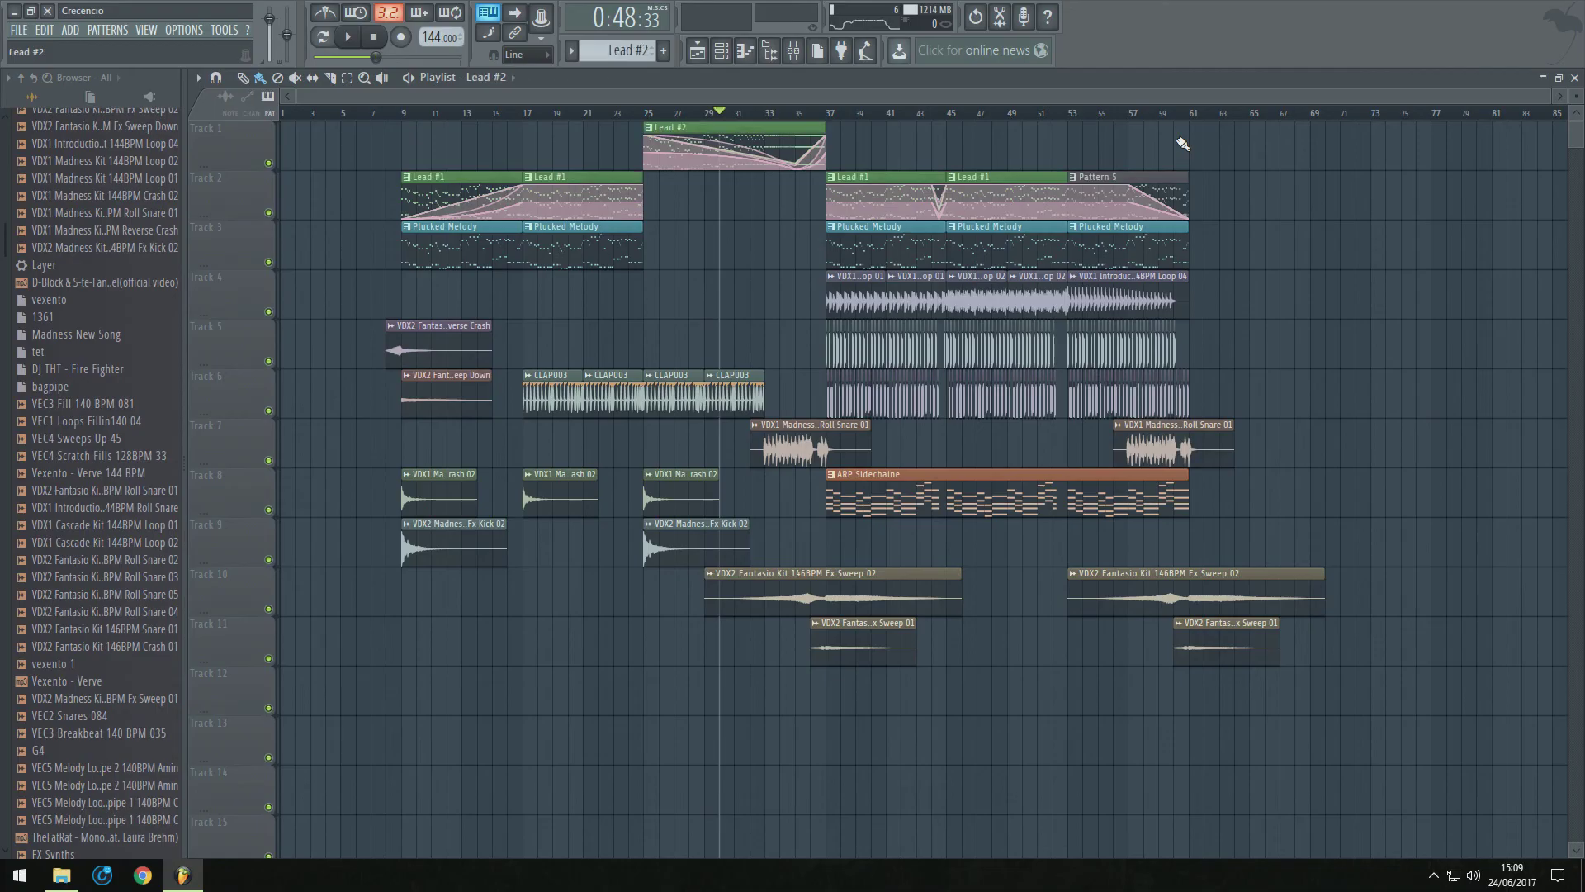
# Play the arrangement from bar 8 and copy the VDX2 Fantasio Reverse Crash clip to bar 36 on track 9
pyautogui.scroll(2, 1299, 273)
pyautogui.moveTo(717, 100); pyautogui.dragTo(331, 132)
pyautogui.press('space')
pyautogui.click(309, 112)
pyautogui.click(339, 112)
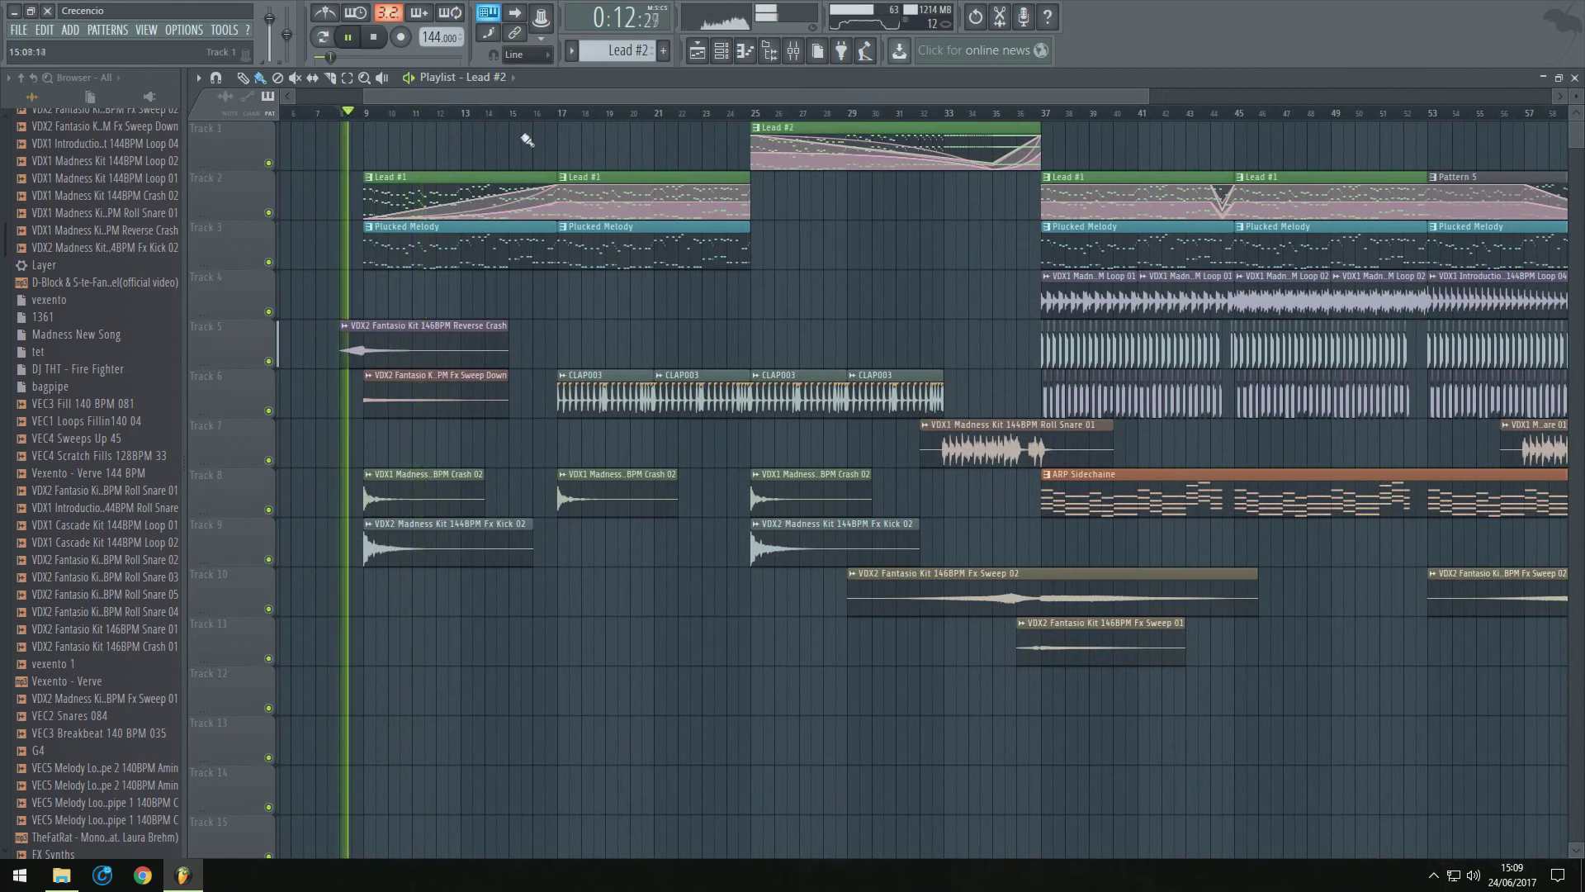
pyautogui.scroll(-2, 460, 361)
pyautogui.scroll(2, 459, 362)
pyautogui.moveTo(458, 353); pyautogui.dragTo(1109, 558)
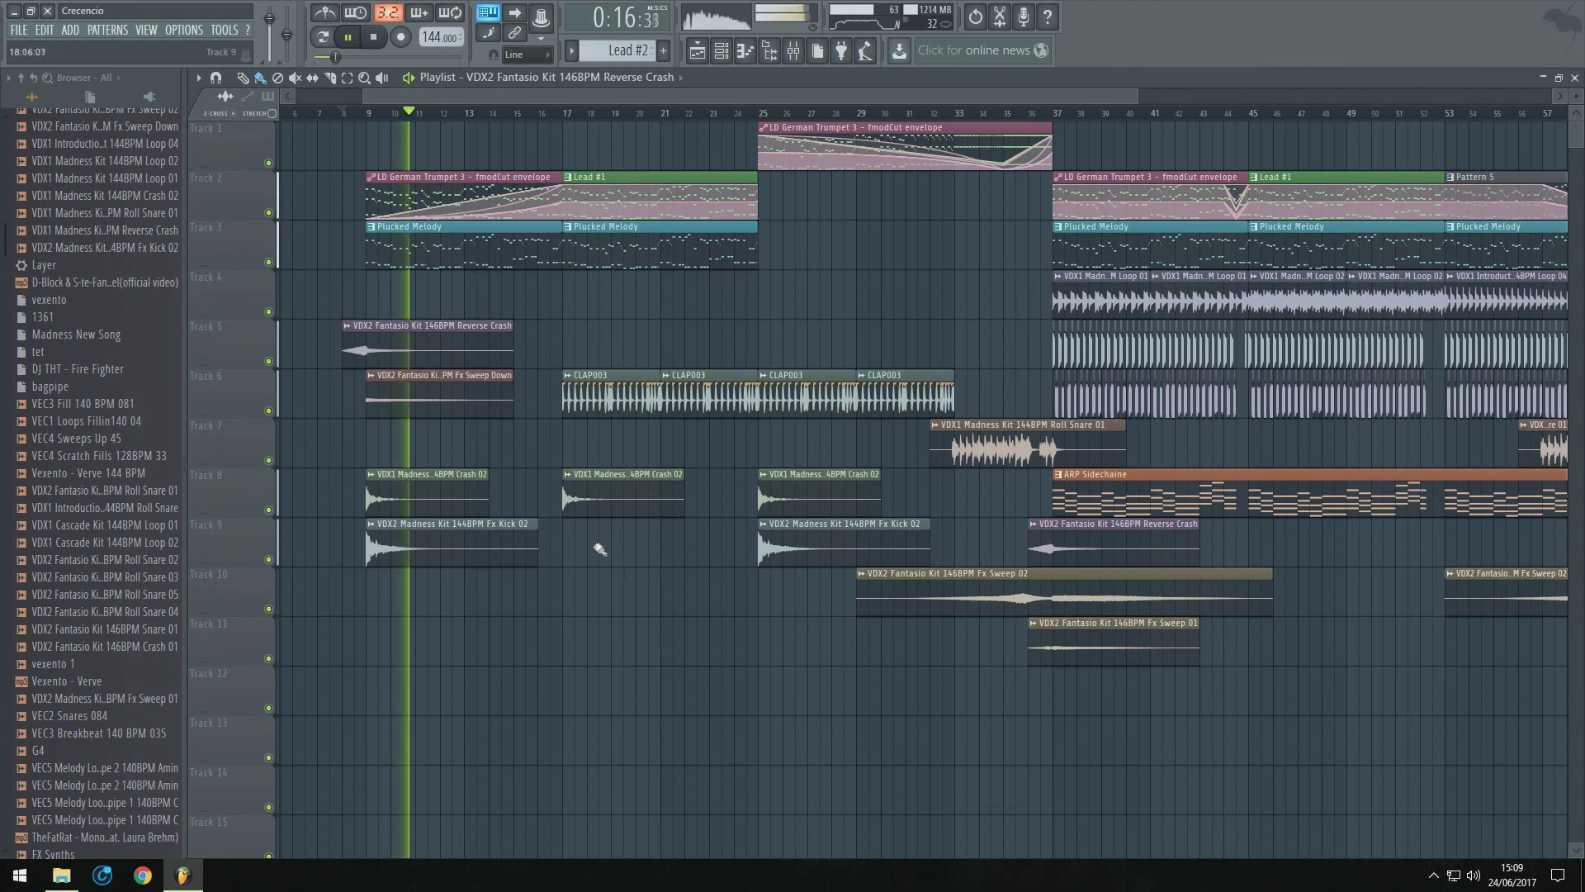
# Build an accelerating series of Crash 02 clips on track 8 from bar 29 up to a full crash at bar 37
pyautogui.scroll(3, 601, 549)
pyautogui.moveTo(755, 490); pyautogui.dragTo(588, 489)
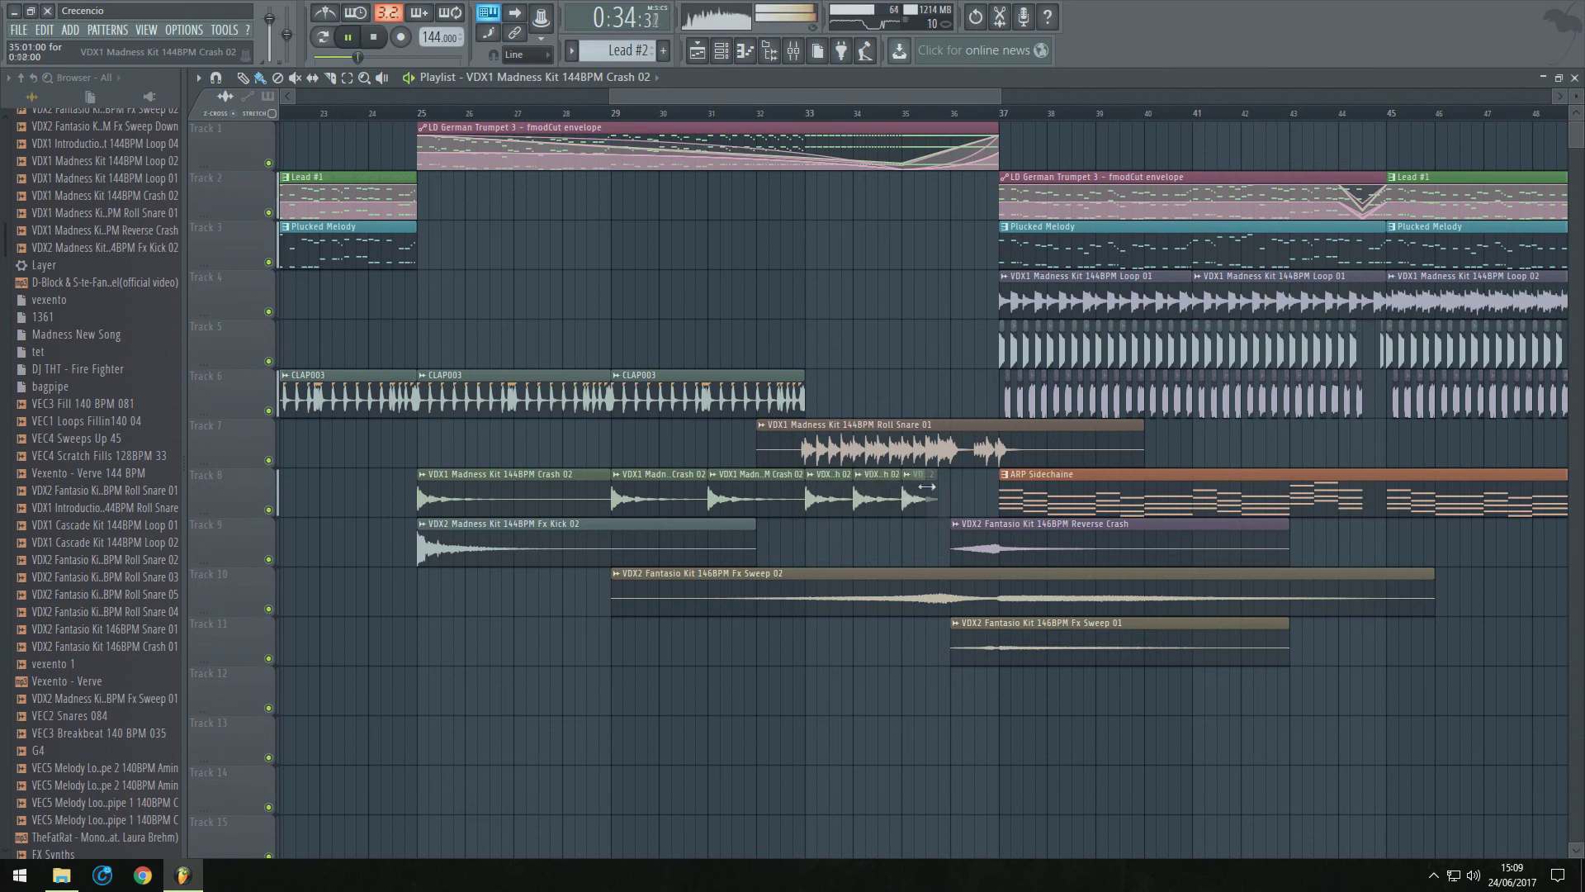
pyautogui.moveTo(938, 489); pyautogui.dragTo(990, 492)
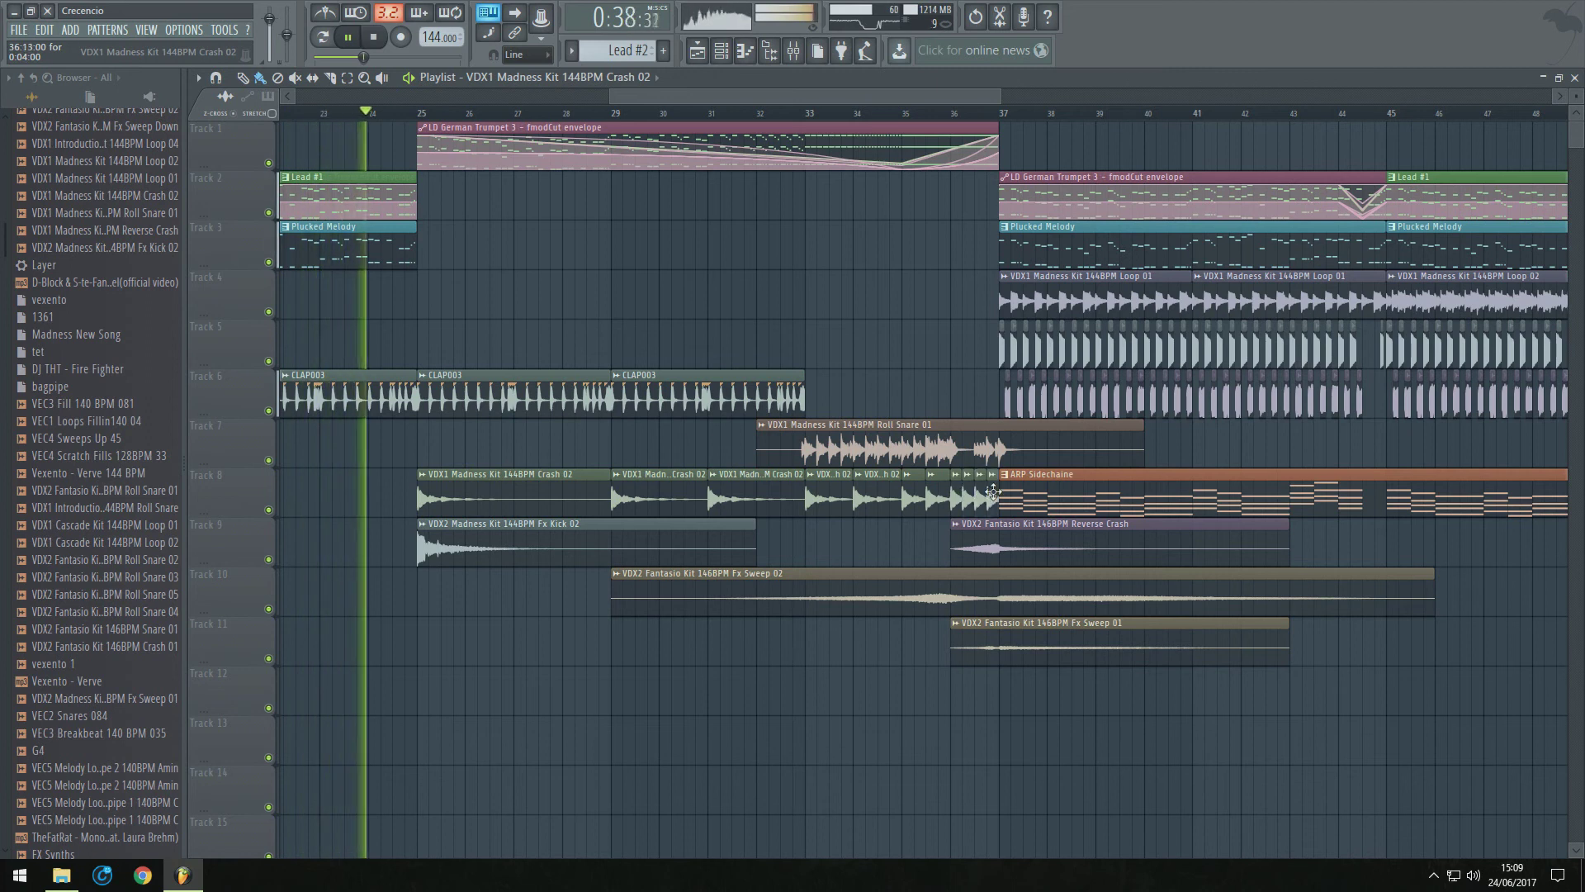
pyautogui.moveTo(478, 482); pyautogui.dragTo(1067, 496)
# Copy the VDX2 Madness Kit Fx Kick 02 clip to bar 61 on track 9
pyautogui.scroll(-4, 1048, 498)
pyautogui.moveTo(701, 541); pyautogui.dragTo(1414, 540)
pyautogui.scroll(4, 885, 537)
pyautogui.scroll(-3, 432, 485)
# Copy the crash build-up to track 12 starting at bar 49 and delete the ARP Sidechaine clip copied with it
pyautogui.moveTo(467, 488); pyautogui.dragTo(721, 492)
pyautogui.moveTo(824, 480); pyautogui.dragTo(1360, 704)
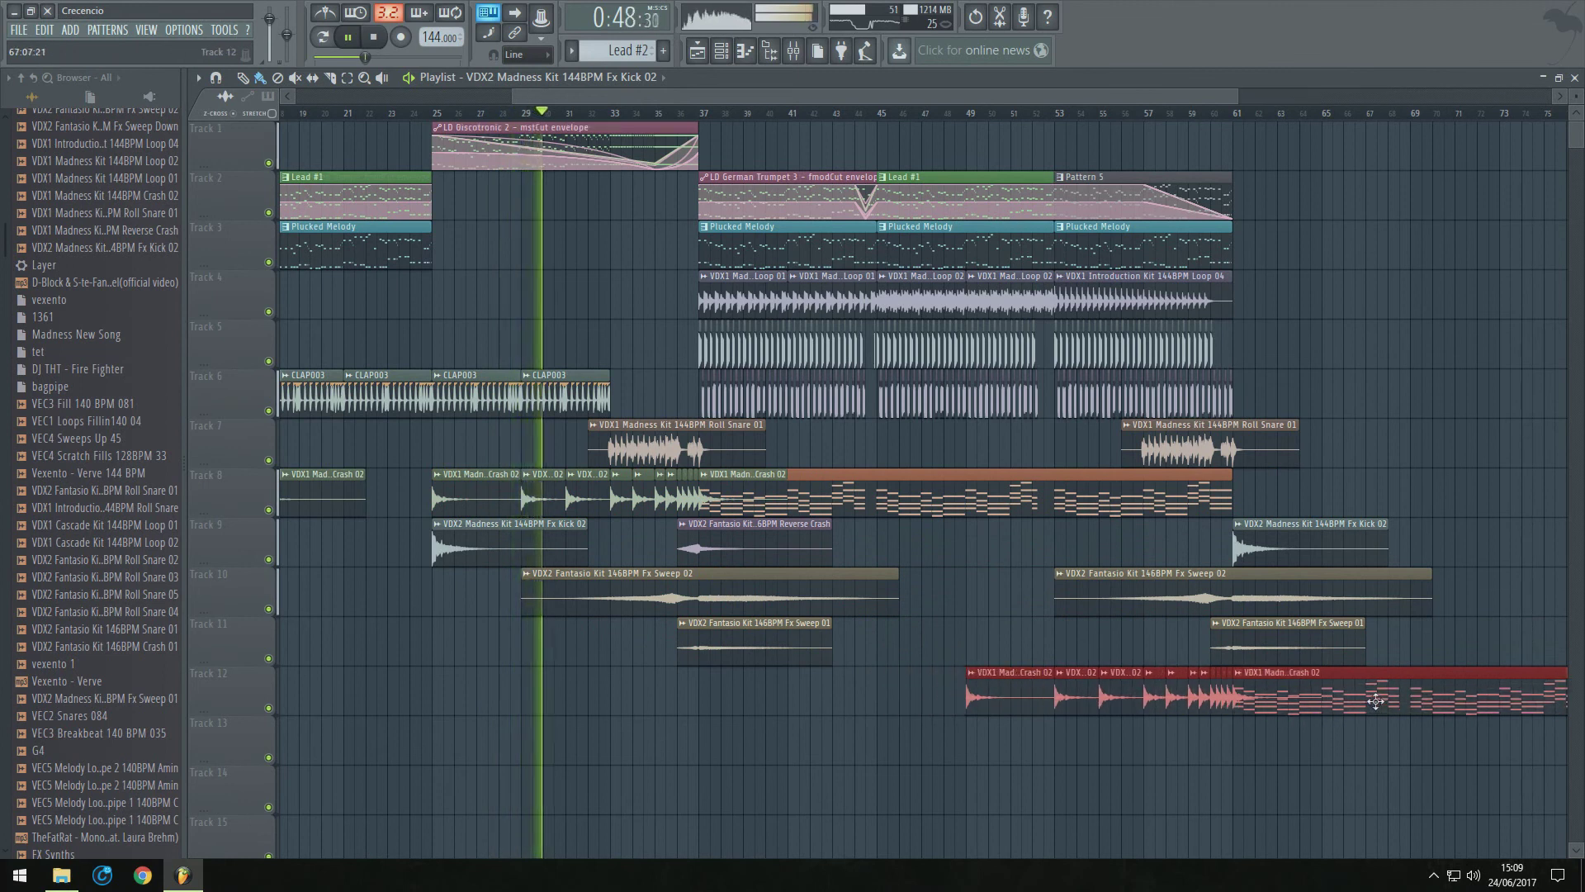
pyautogui.rightClick(1415, 697)
pyautogui.keyDown('ctrl'); pyautogui.click(1415, 698); pyautogui.keyUp('ctrl')
pyautogui.scroll(-3, 1415, 697)
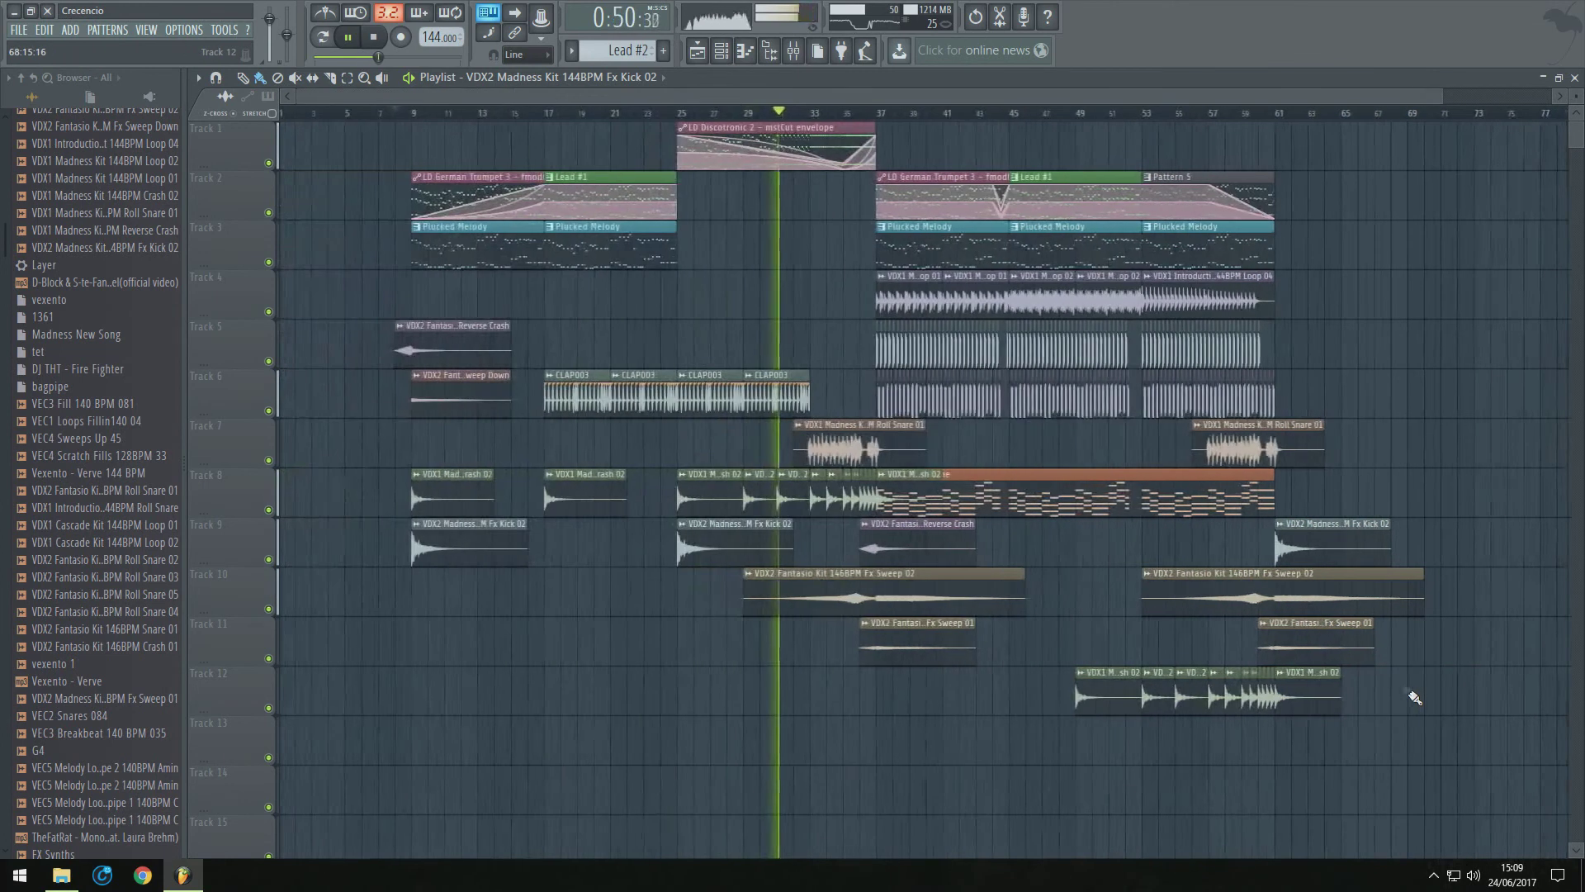
# Raise the VDX1 Madness Kit Roll Snare 01 channel volume to 80%
pyautogui.scroll(4, 1303, 568)
pyautogui.scroll(3, 924, 612)
pyautogui.scroll(-3, 924, 612)
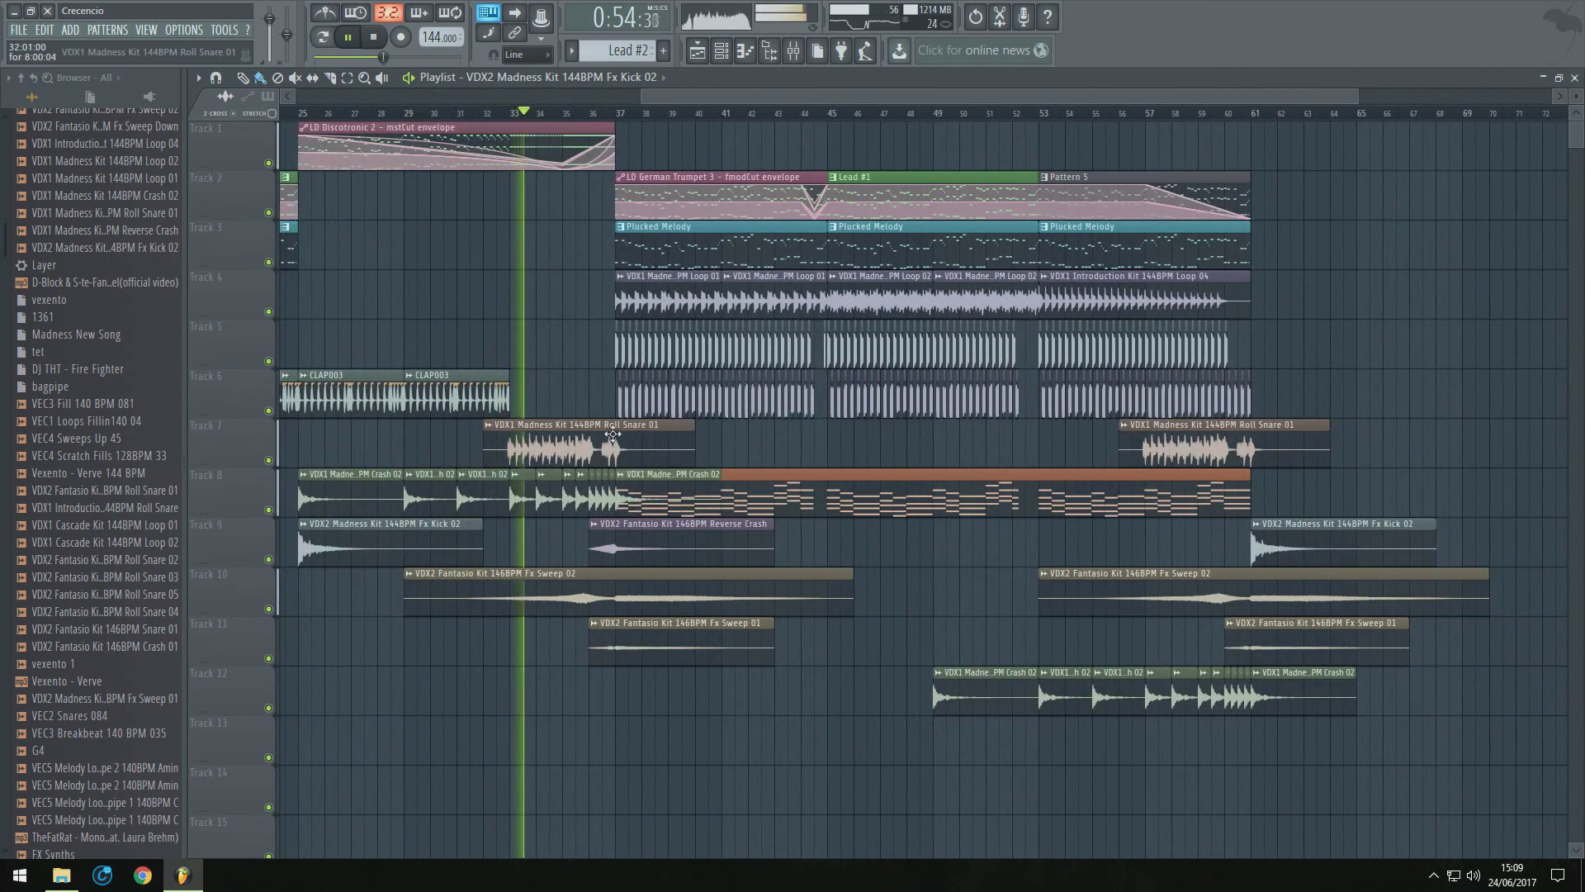
pyautogui.doubleClick(615, 435)
pyautogui.moveTo(558, 202); pyautogui.dragTo(558, 189)
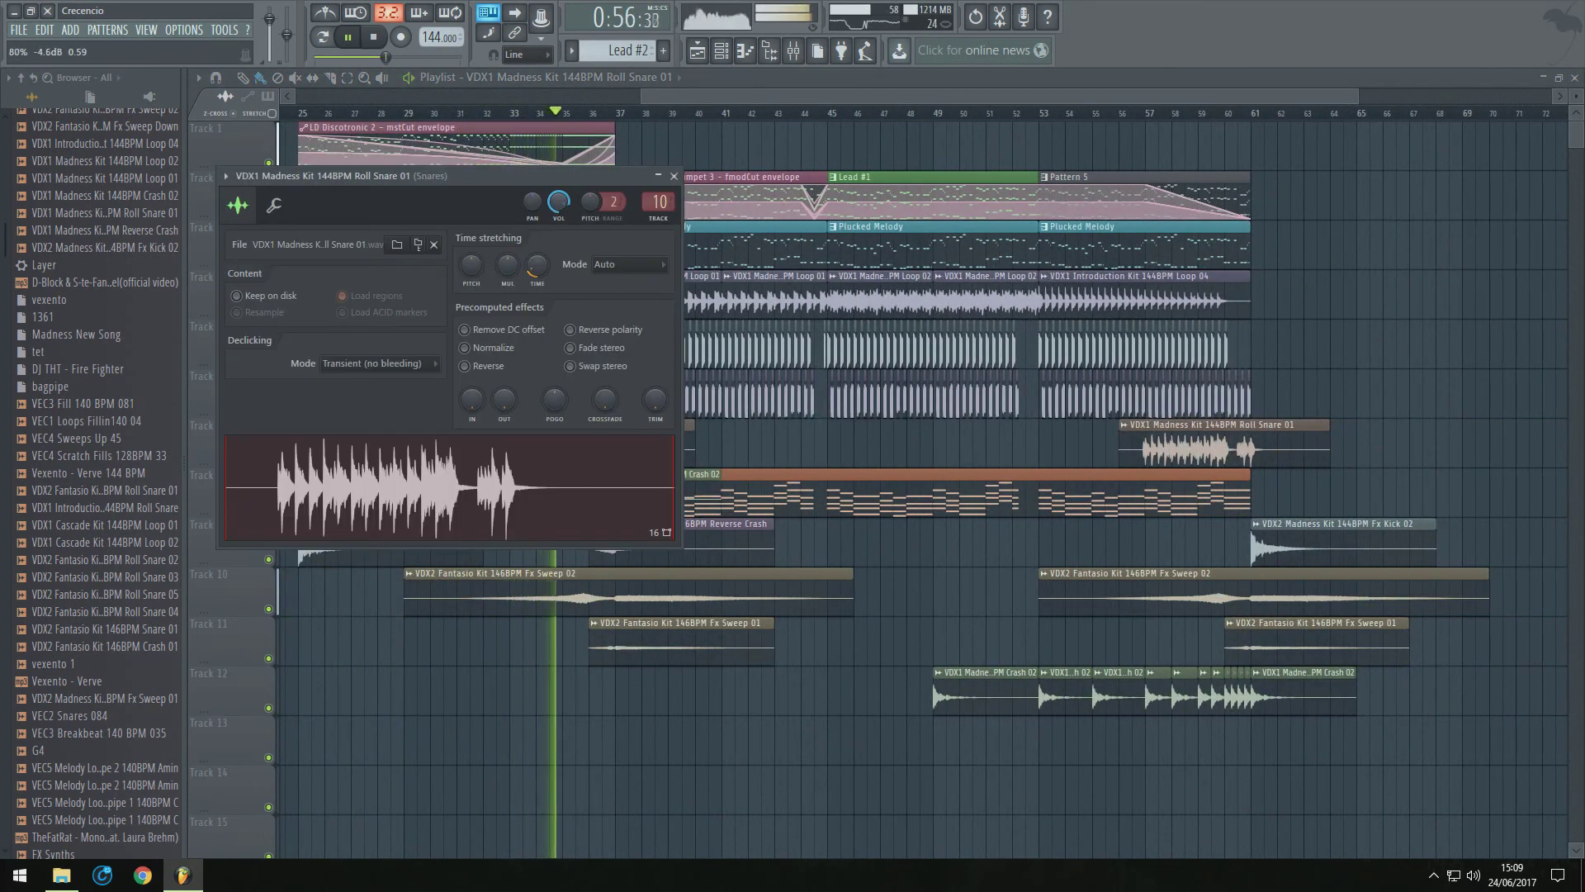
pyautogui.press('Escape')
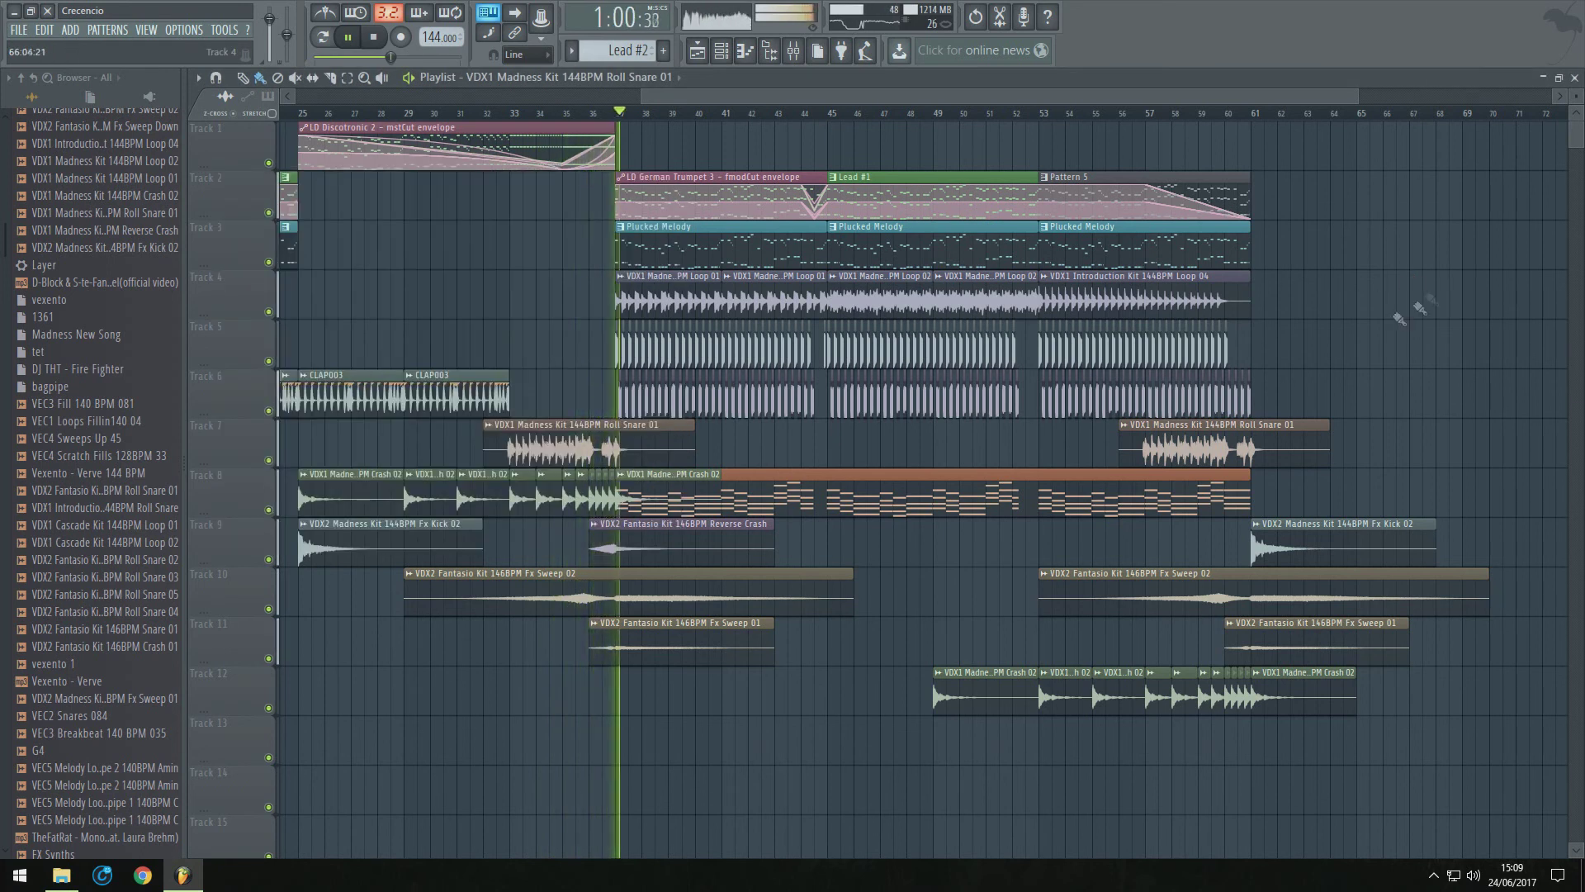
# Place short VDX1 Madness Kit Kick clips at steps 13, 15 and 16 of bar 52 on track 5
pyautogui.click(1238, 211)
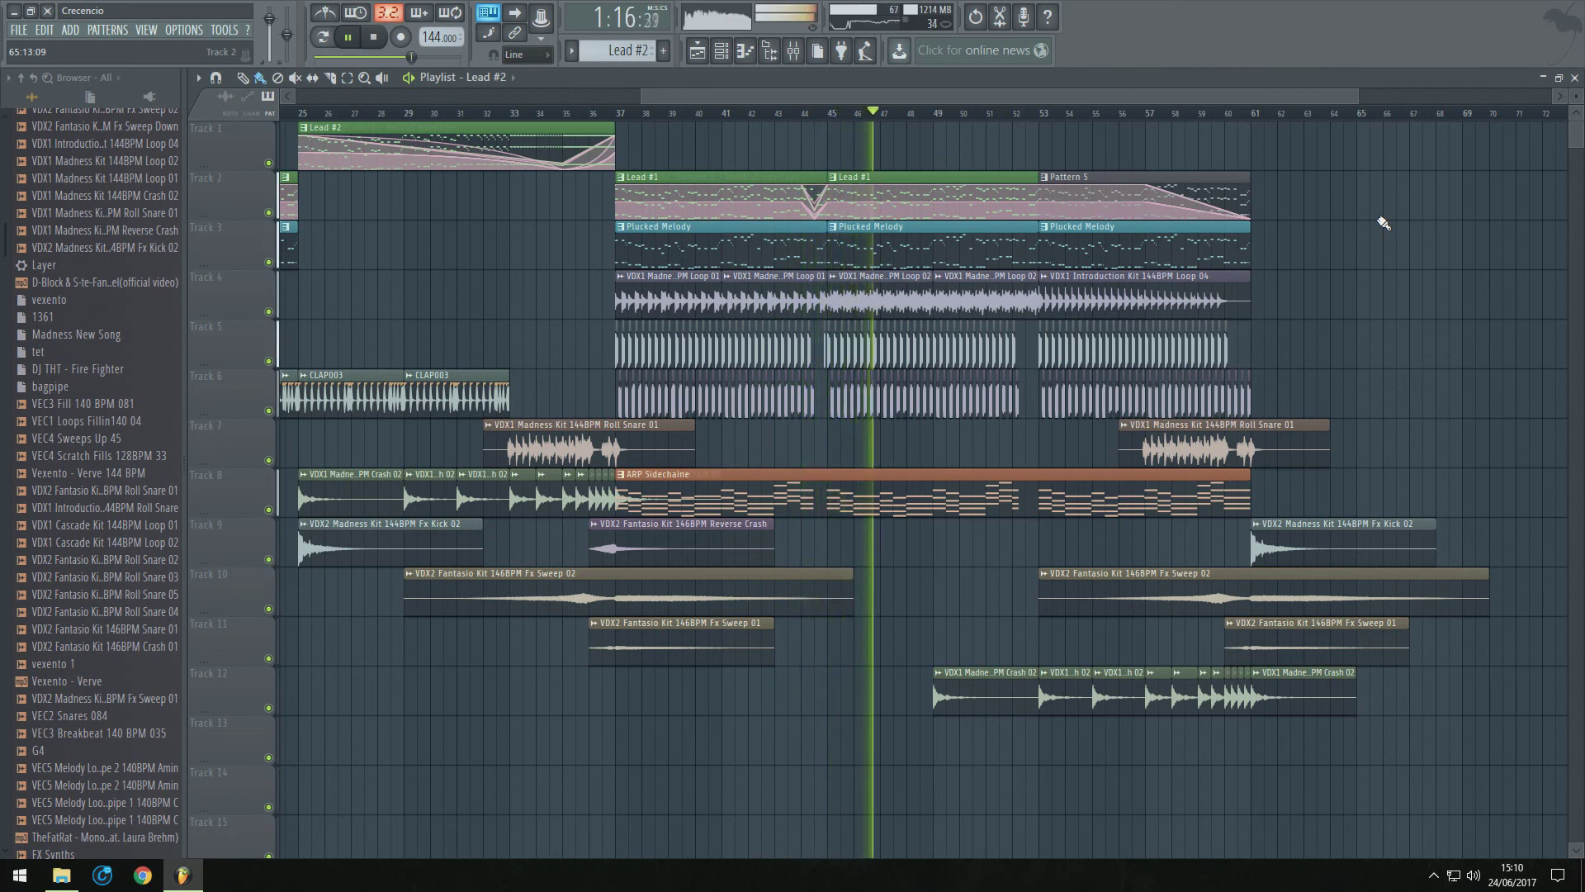
pyautogui.scroll(5, 1319, 341)
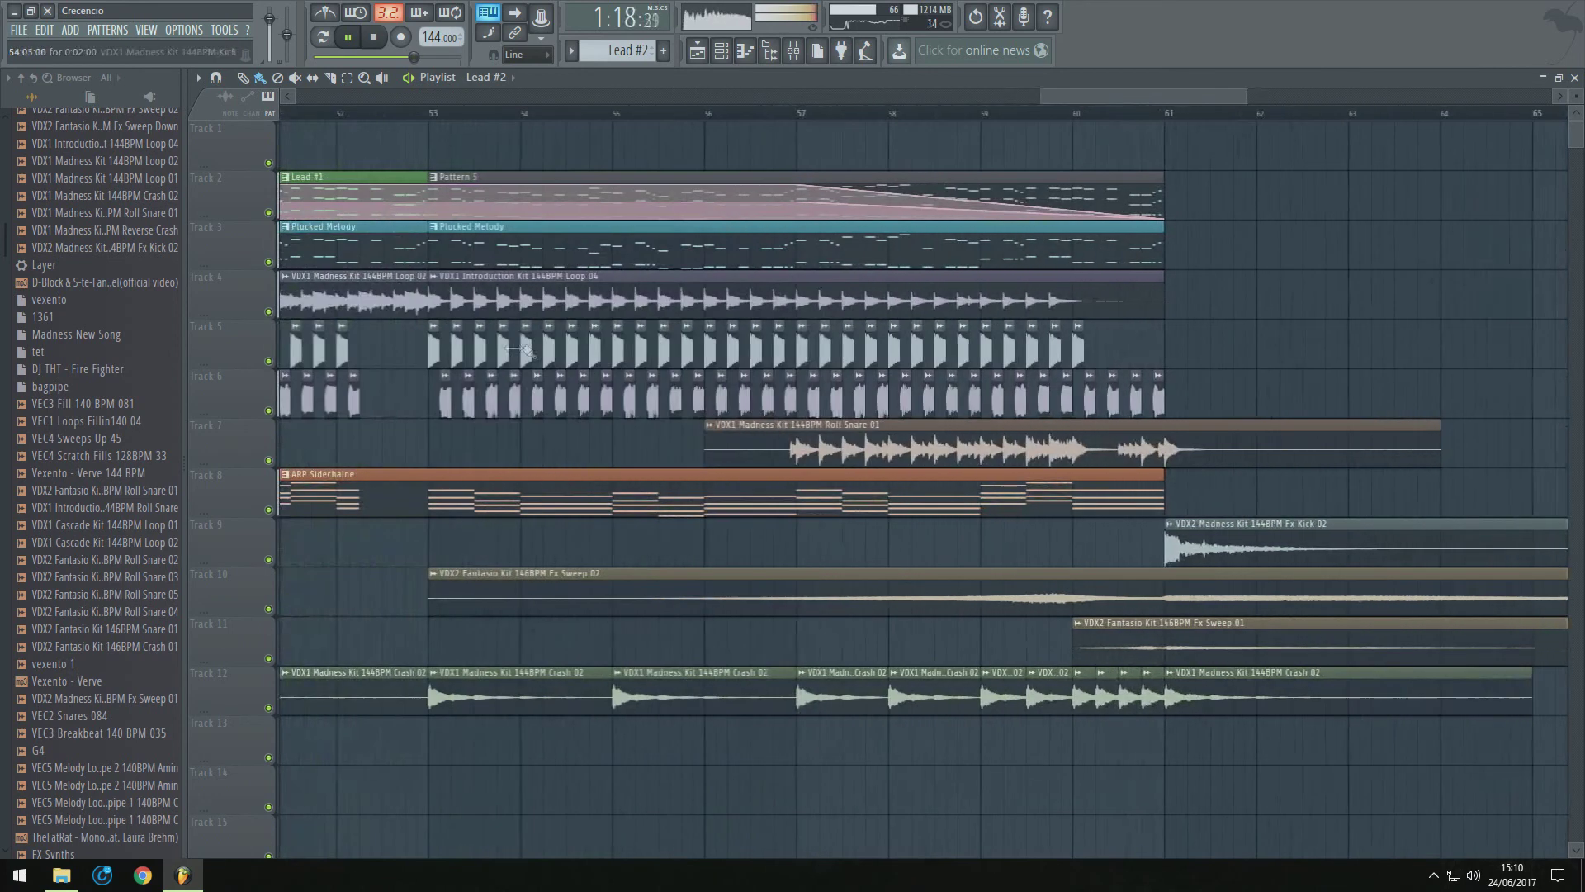
pyautogui.scroll(2, 422, 379)
pyautogui.scroll(3, 413, 351)
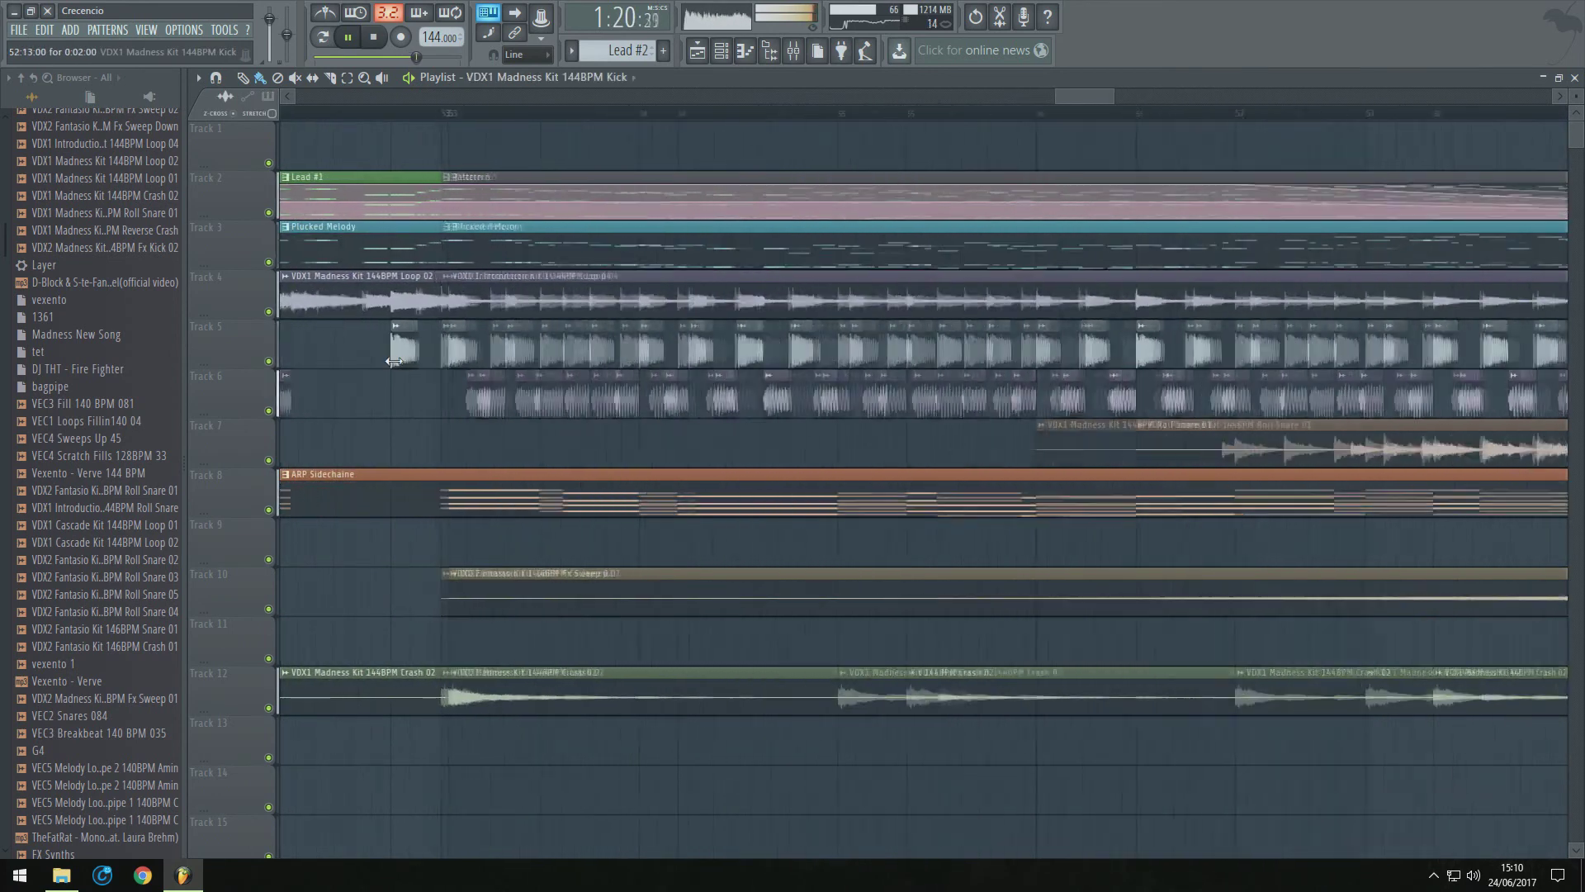
pyautogui.moveTo(391, 350)
pyautogui.mouseDown()
pyautogui.moveTo(426, 352)
pyautogui.moveTo(409, 345)
pyautogui.mouseUp()
pyautogui.click(472, 347)
pyautogui.click(516, 346)
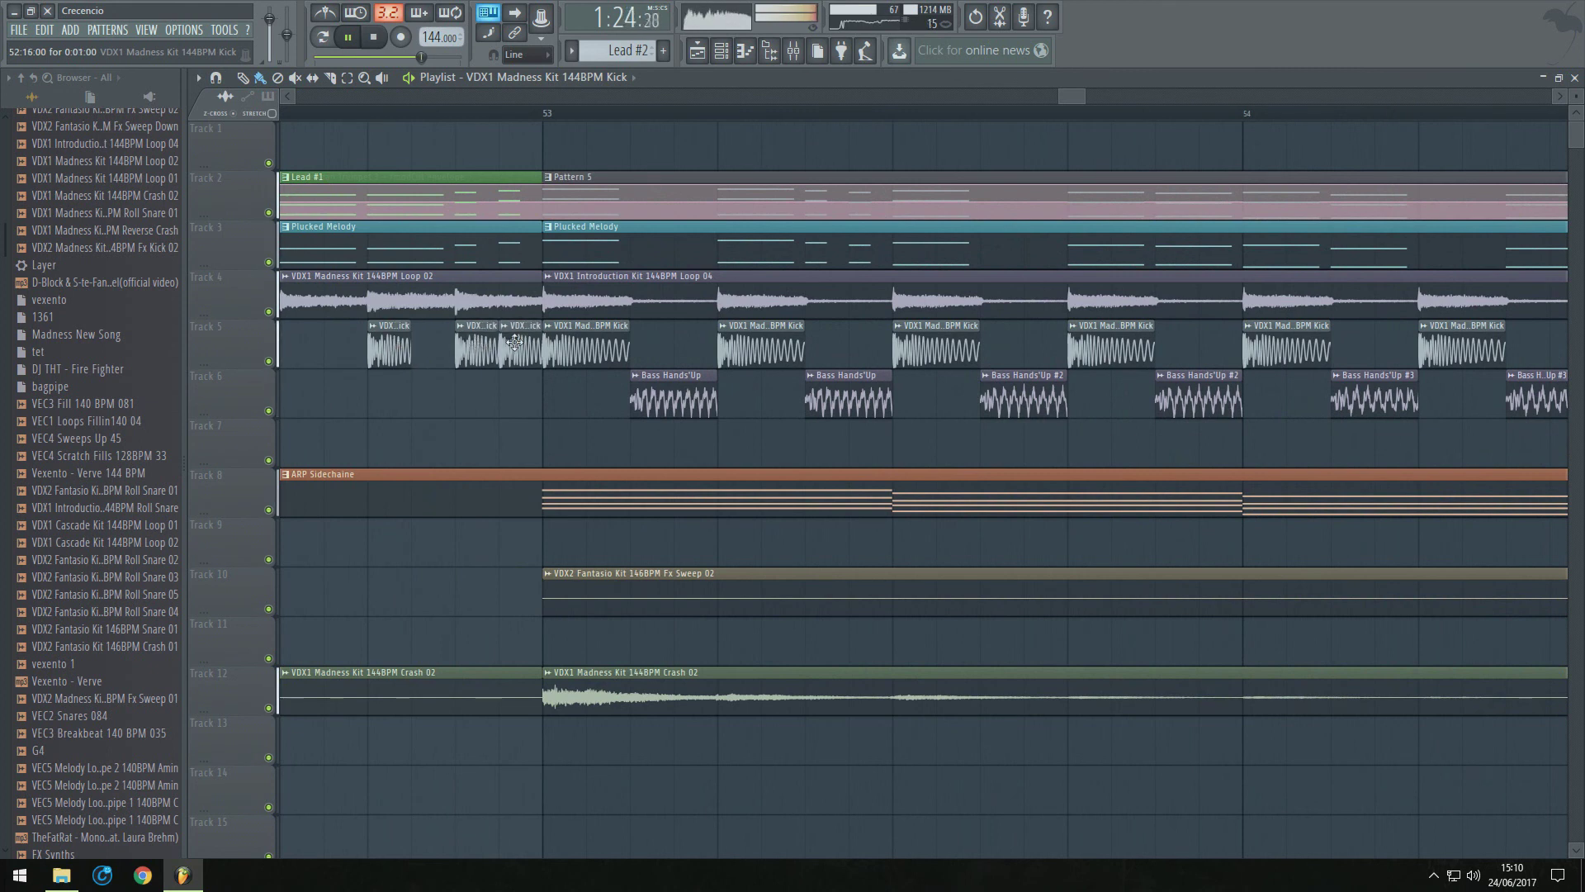
pyautogui.scroll(-3, 512, 345)
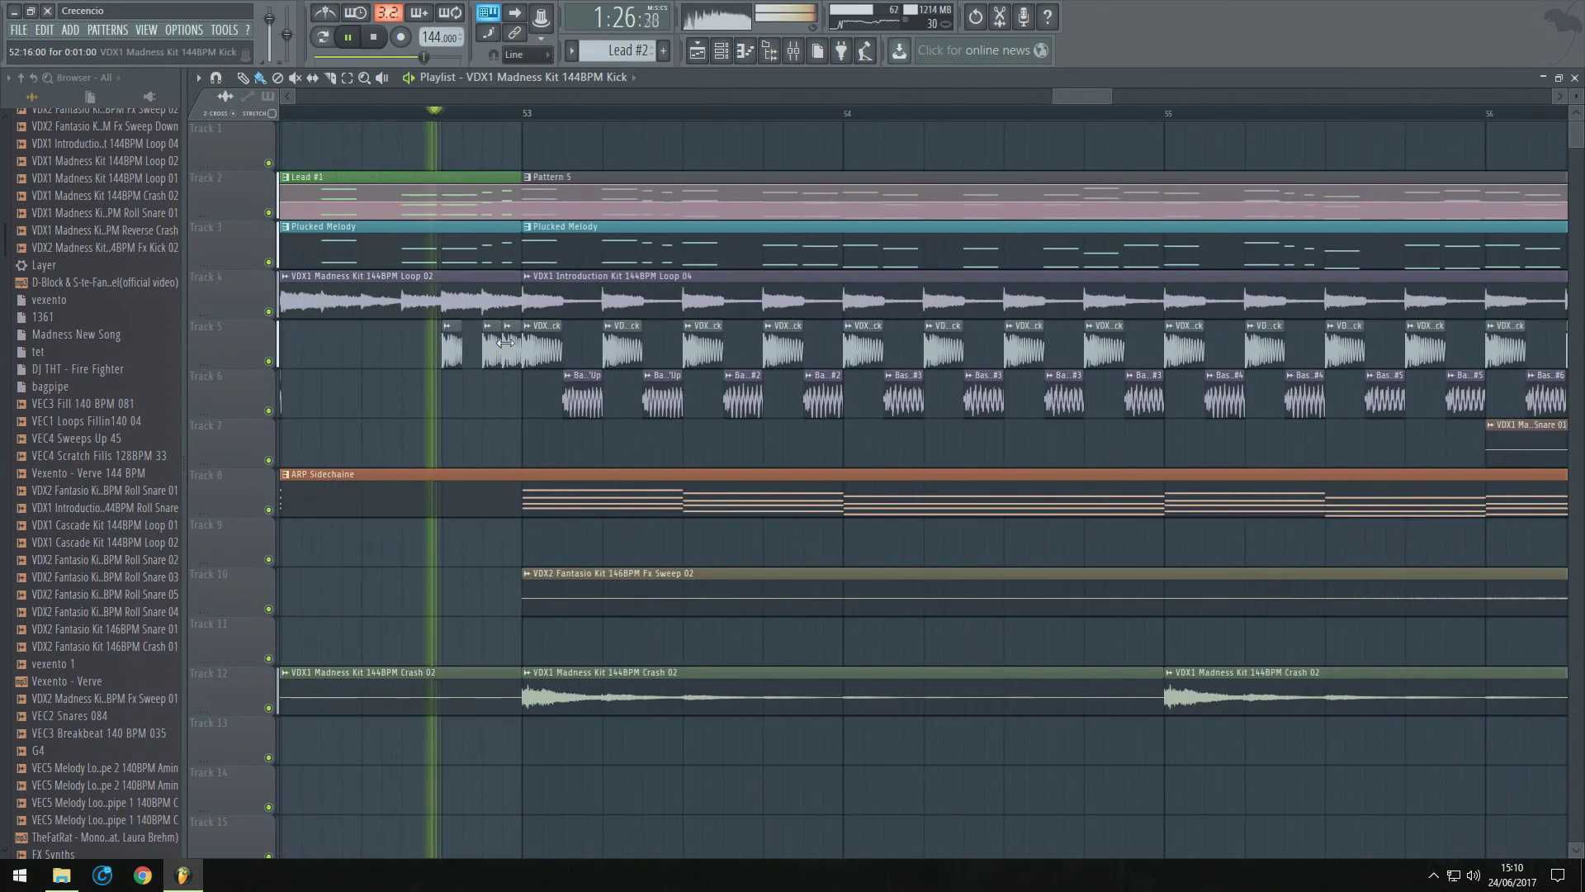
# Shorten the last two kick clips before bar 53 to just over half a step each
pyautogui.scroll(-2, 513, 350)
pyautogui.scroll(3, 514, 352)
pyautogui.moveTo(525, 350); pyautogui.dragTo(489, 349)
pyautogui.scroll(5, 492, 349)
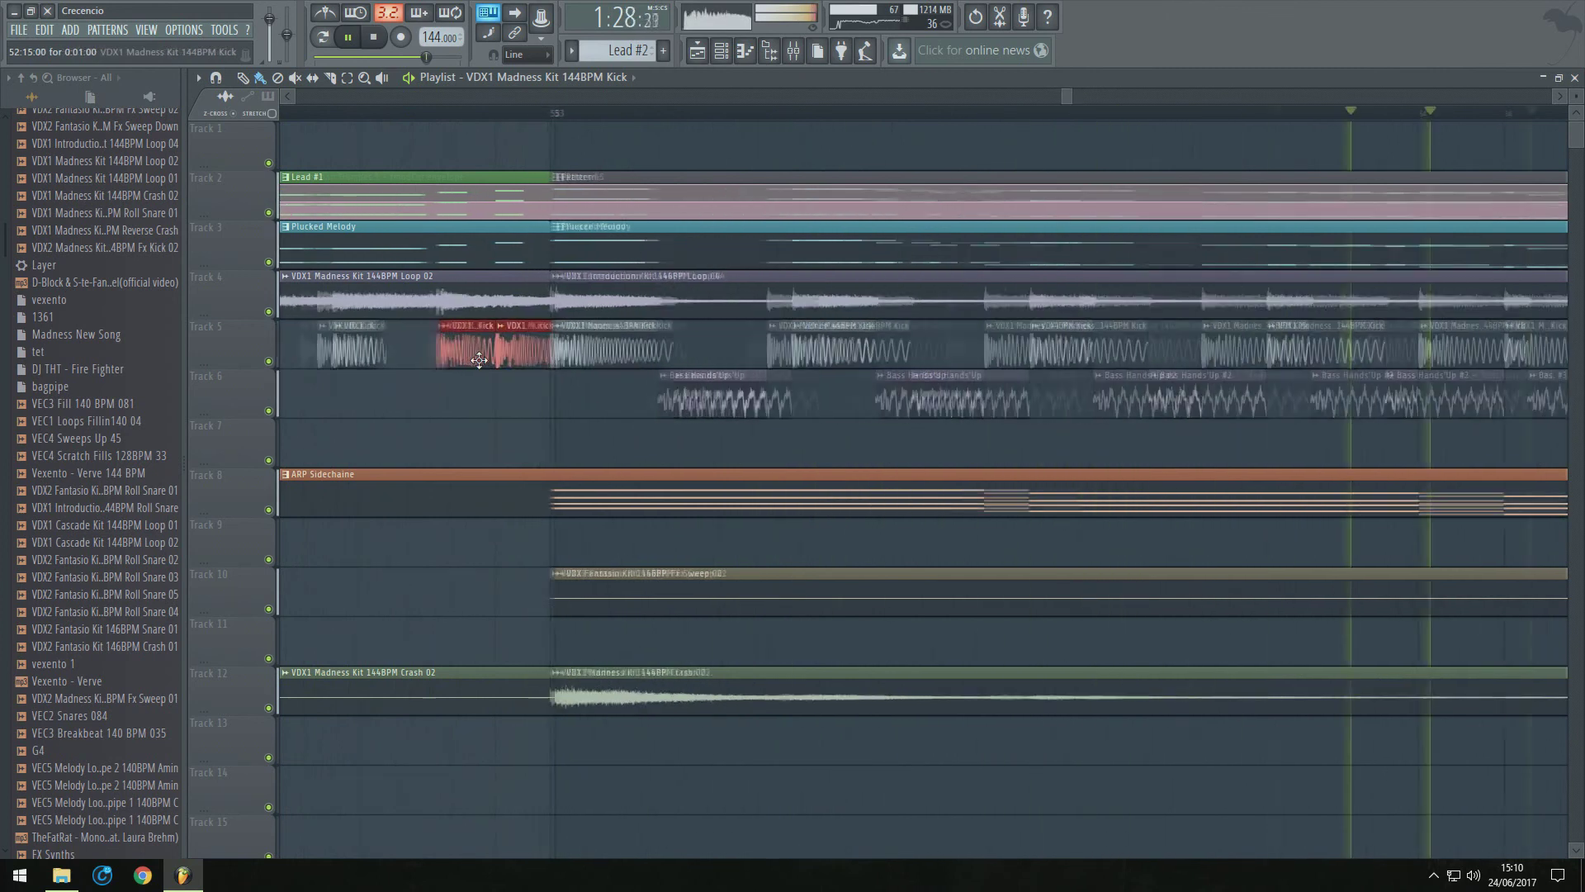
pyautogui.moveTo(650, 345); pyautogui.dragTo(592, 342)
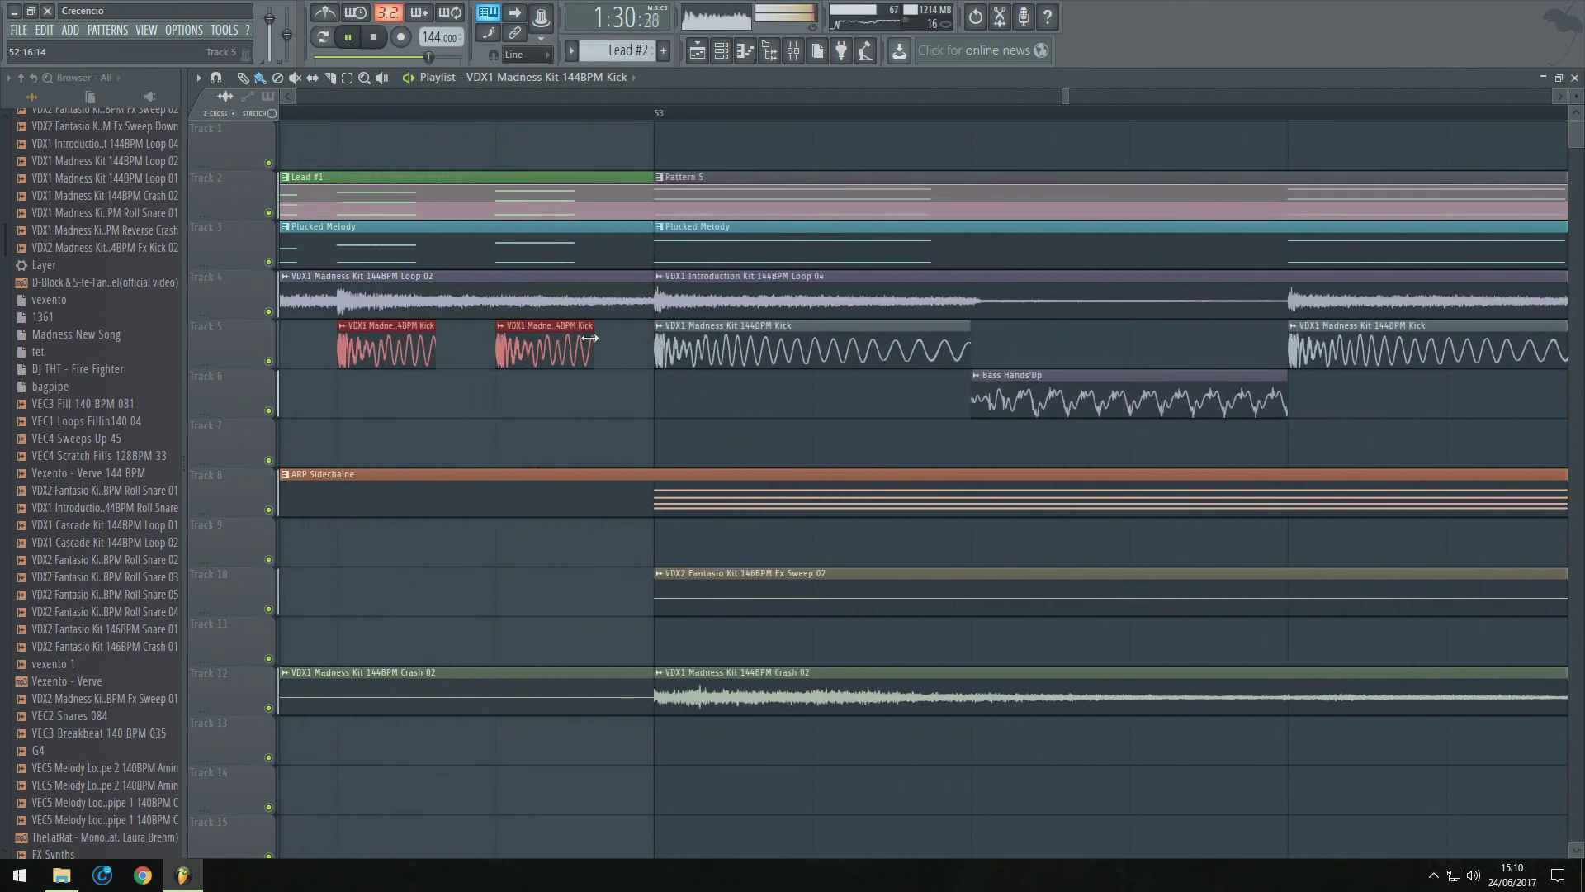
# Add further short kick clips earlier in the bar 52 gap on track 5, including one at step 7
pyautogui.scroll(-6, 590, 342)
pyautogui.scroll(4, 537, 356)
pyautogui.click(541, 356)
pyautogui.click(494, 355)
pyautogui.scroll(-4, 502, 356)
pyautogui.moveTo(456, 355); pyautogui.dragTo(419, 353)
# Fill the gaps between the bar 52 kicks with short Bass Hands'Up #9 clips on track 6
pyautogui.moveTo(358, 399); pyautogui.dragTo(508, 402)
pyautogui.click(561, 402)
pyautogui.scroll(3, 590, 402)
pyautogui.scroll(-2, 570, 401)
pyautogui.rightClick(538, 399)
pyautogui.scroll(-4, 473, 363)
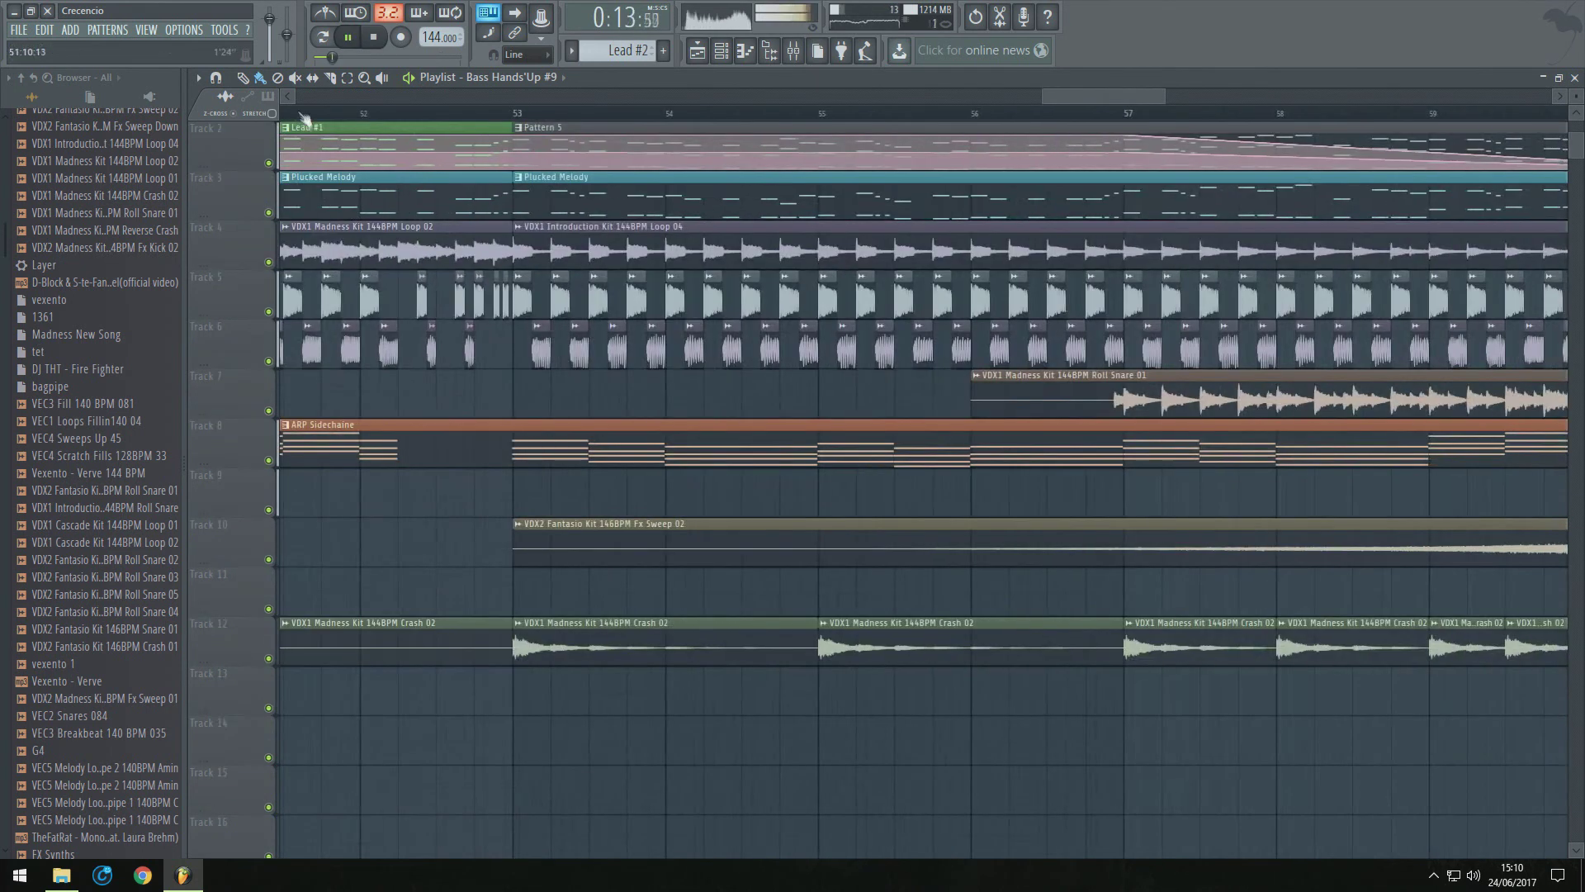
# Play the fill before bar 53 and reposition its last kick at step 16 and last bass clip at step 15
pyautogui.click(304, 116)
pyautogui.scroll(4, 429, 289)
pyautogui.press('space')
pyautogui.press('space')
pyautogui.press('space')
pyautogui.moveTo(608, 342); pyautogui.dragTo(575, 342)
pyautogui.moveTo(570, 301); pyautogui.dragTo(603, 302)
pyautogui.press('space')
pyautogui.press('space')
# Add a one-step kick clip at step 14 of bar 52 on track 5 and play the fill into bar 53
pyautogui.click(541, 304)
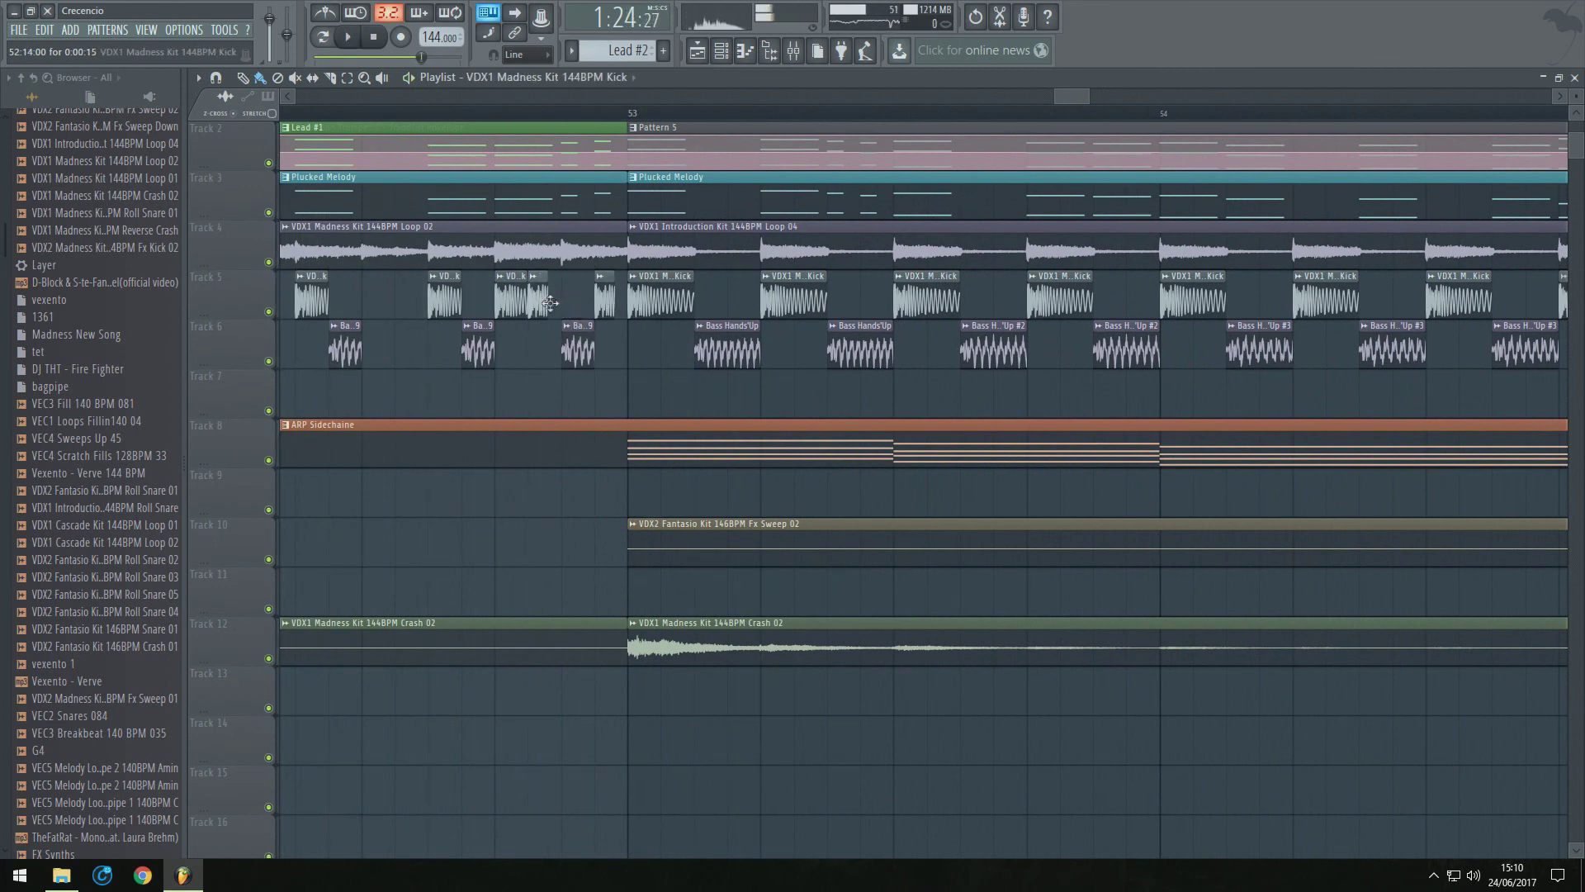
pyautogui.scroll(-1, 541, 305)
pyautogui.rightClick(521, 305)
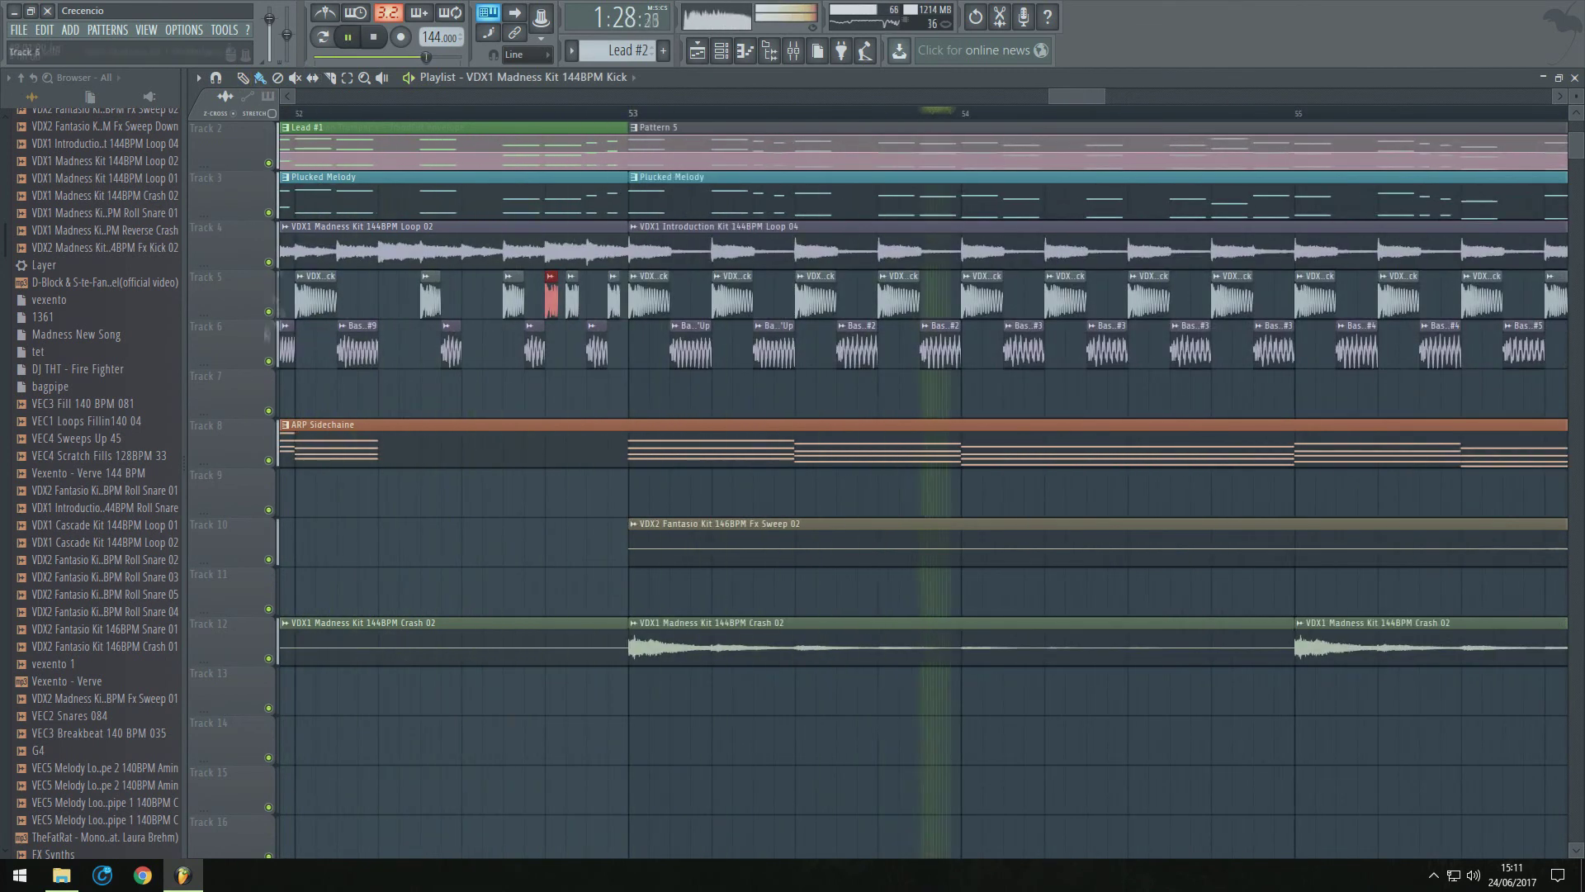
pyautogui.scroll(-3, 311, 209)
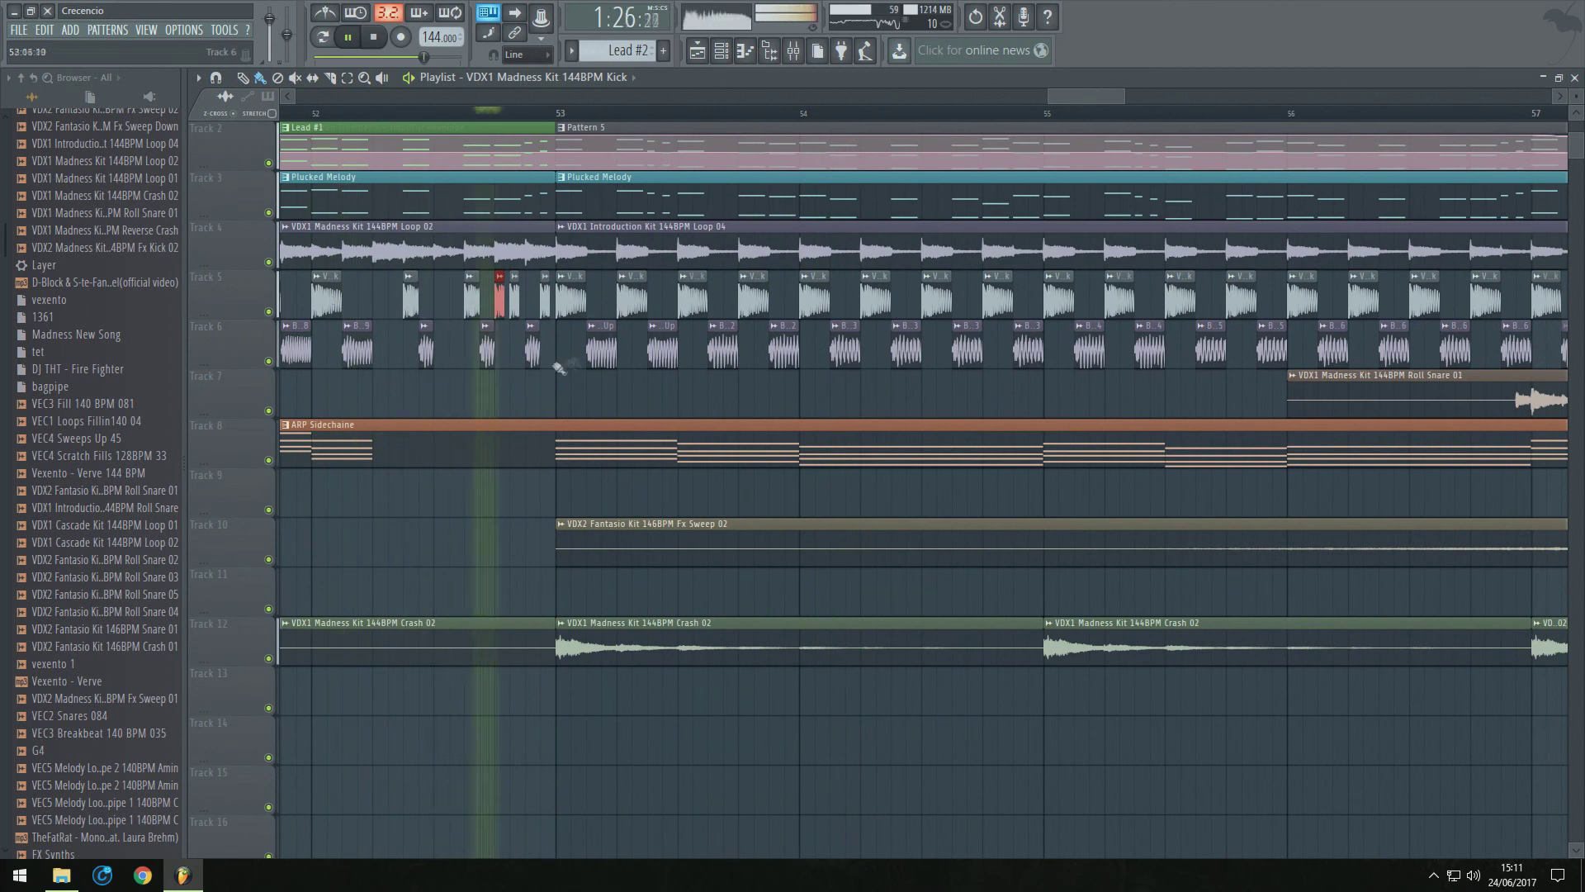
pyautogui.scroll(2, 547, 339)
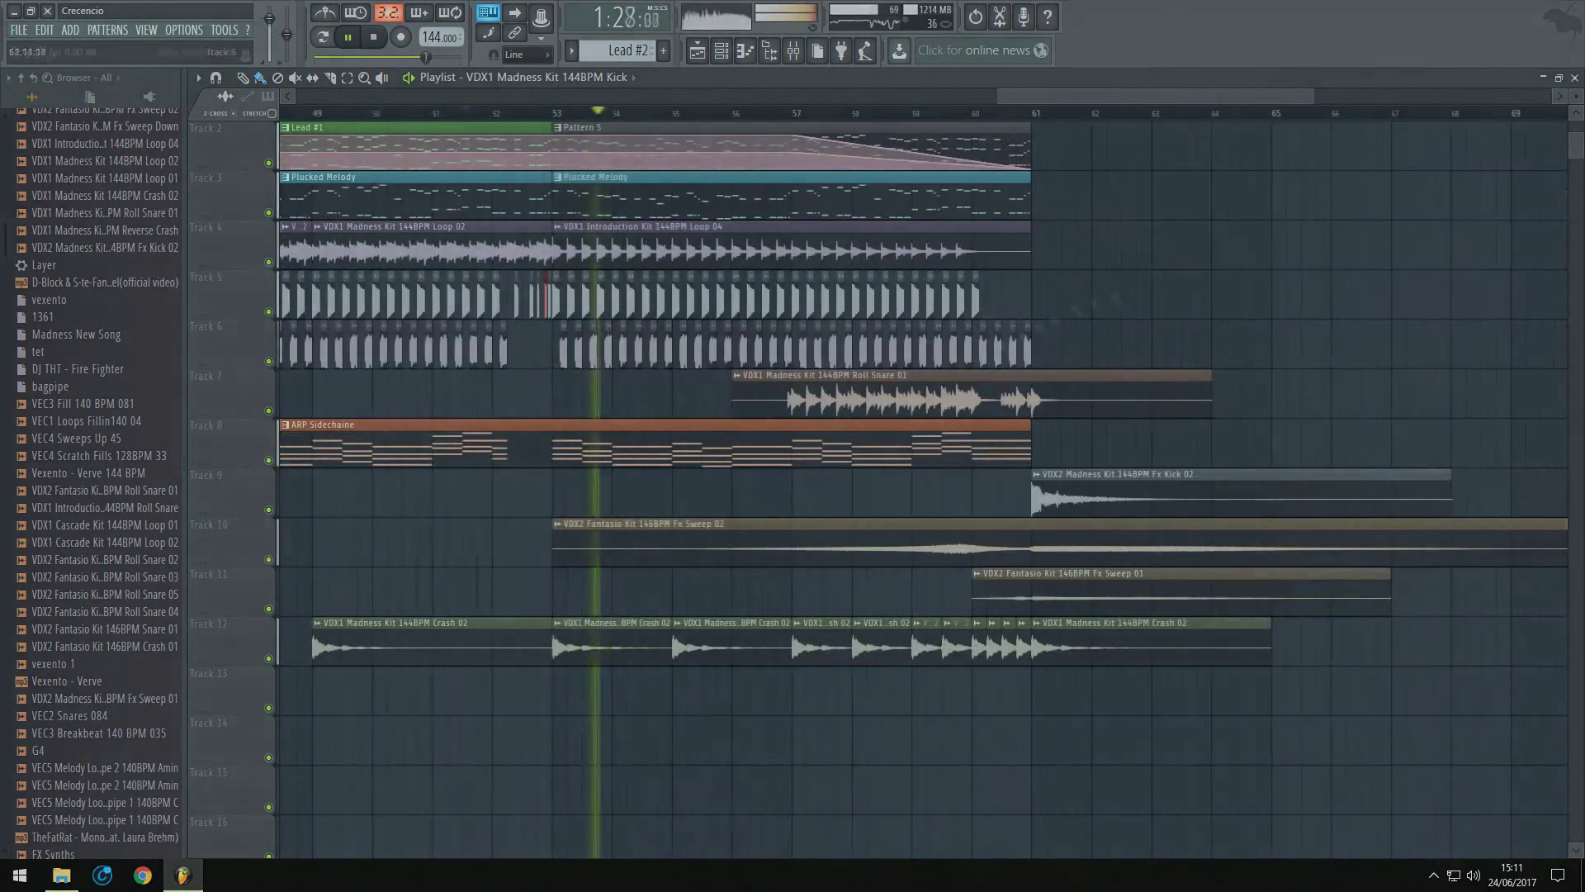